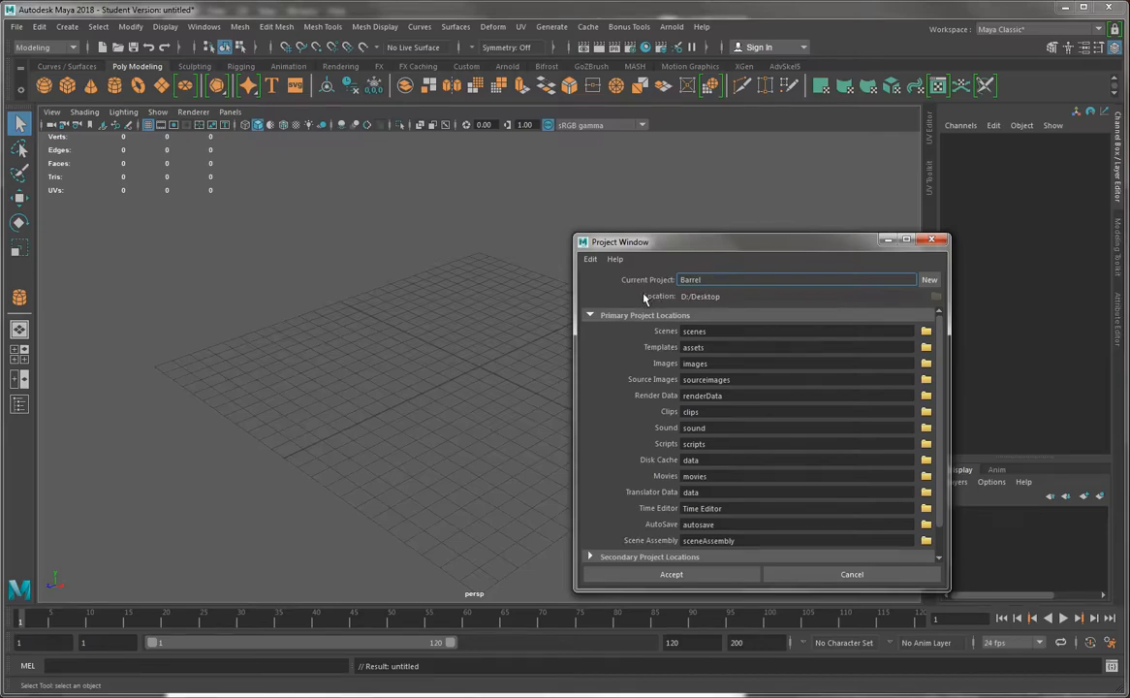
Create a new project named Barrel in D:/Desktop with the default folder locations
{"action": "left_click", "coordinate": [672, 574]}
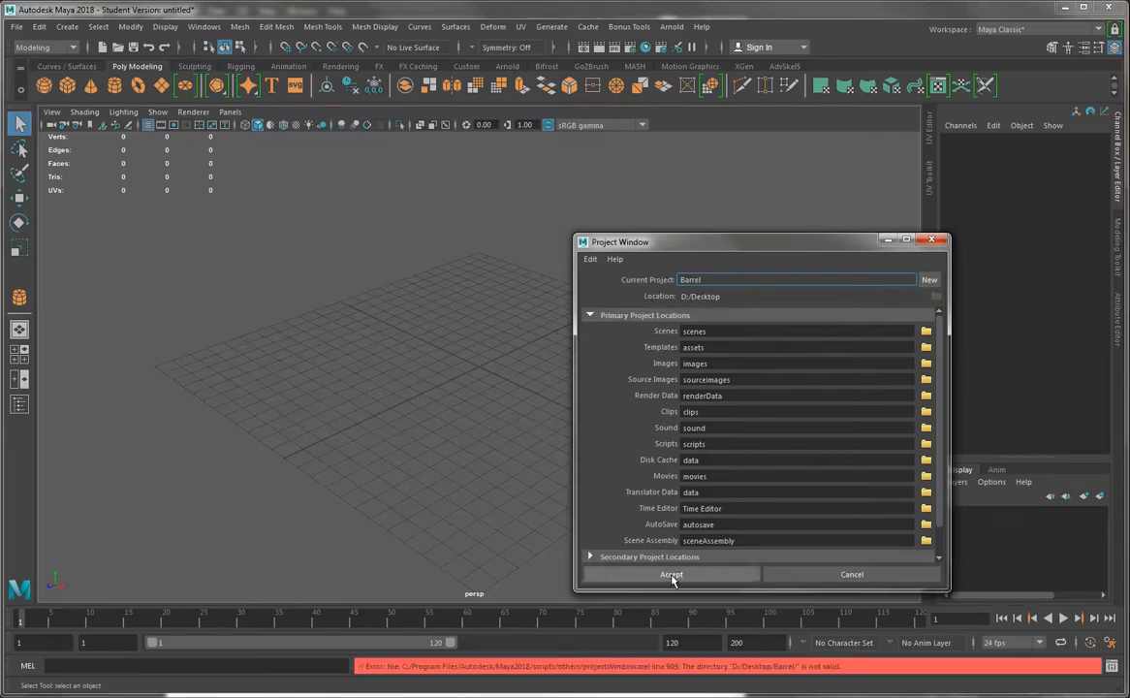
{"action": "left_click", "coordinate": [930, 280]}
{"action": "double_click", "coordinate": [753, 277]}
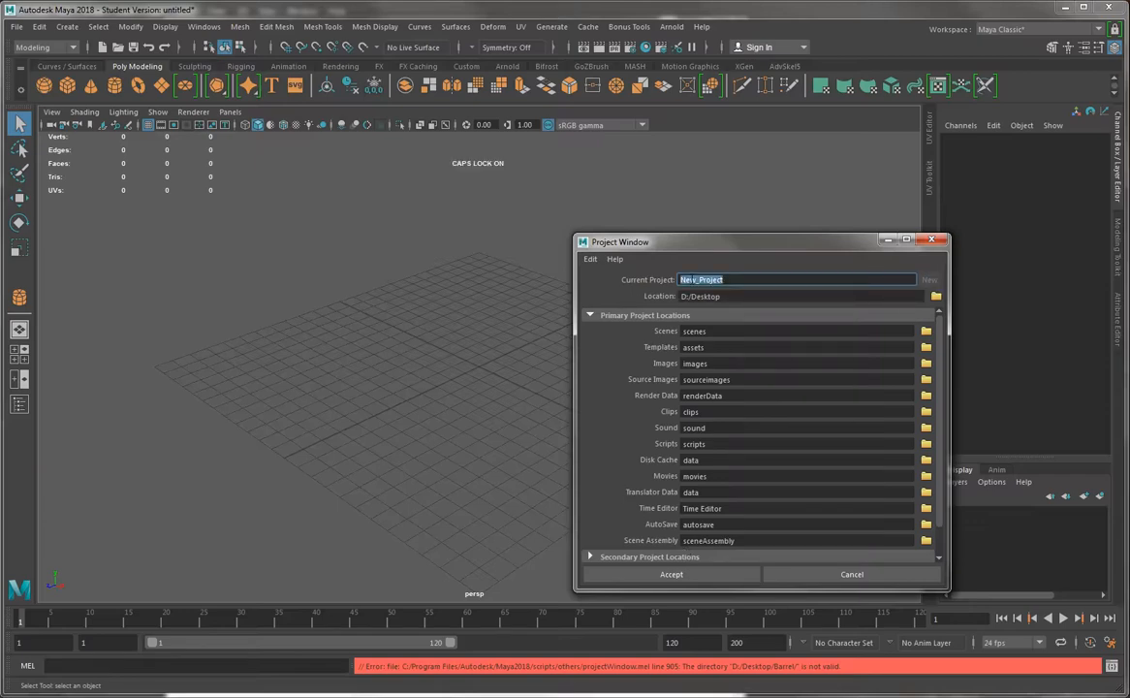
{"action": "type", "text": "Barrel"}
{"action": "left_click", "coordinate": [672, 574]}
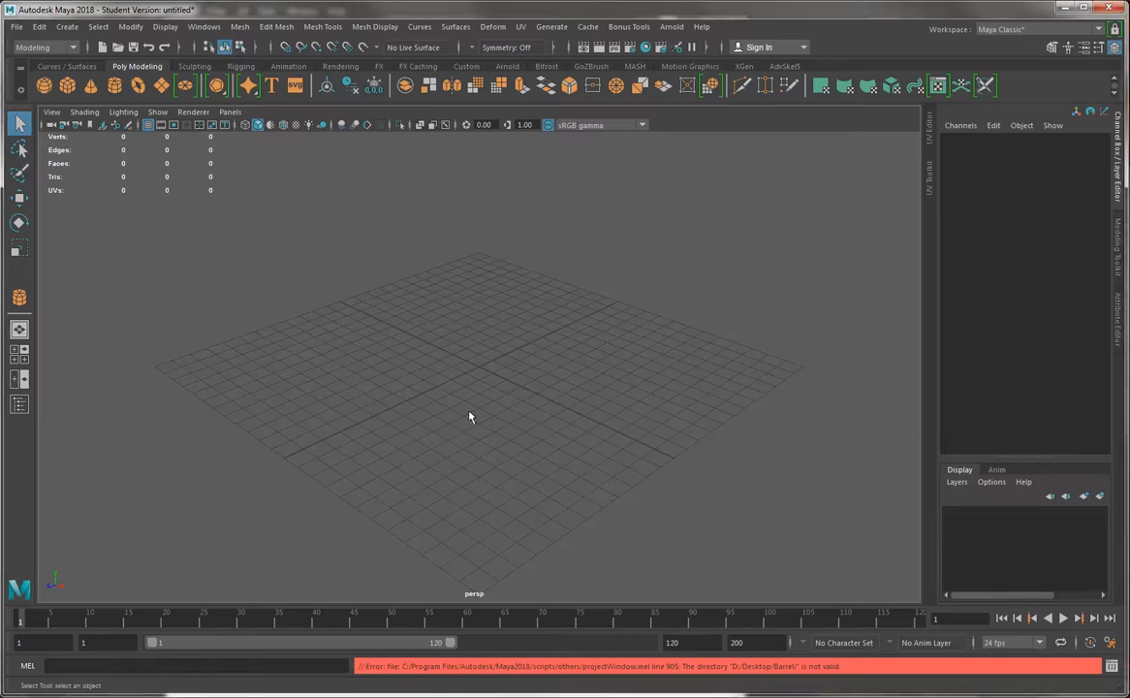
Draw a polygon cylinder near the grid centre with a radius of about 11.8 and a height of about 16.7
{"action": "left_click", "coordinate": [115, 87]}
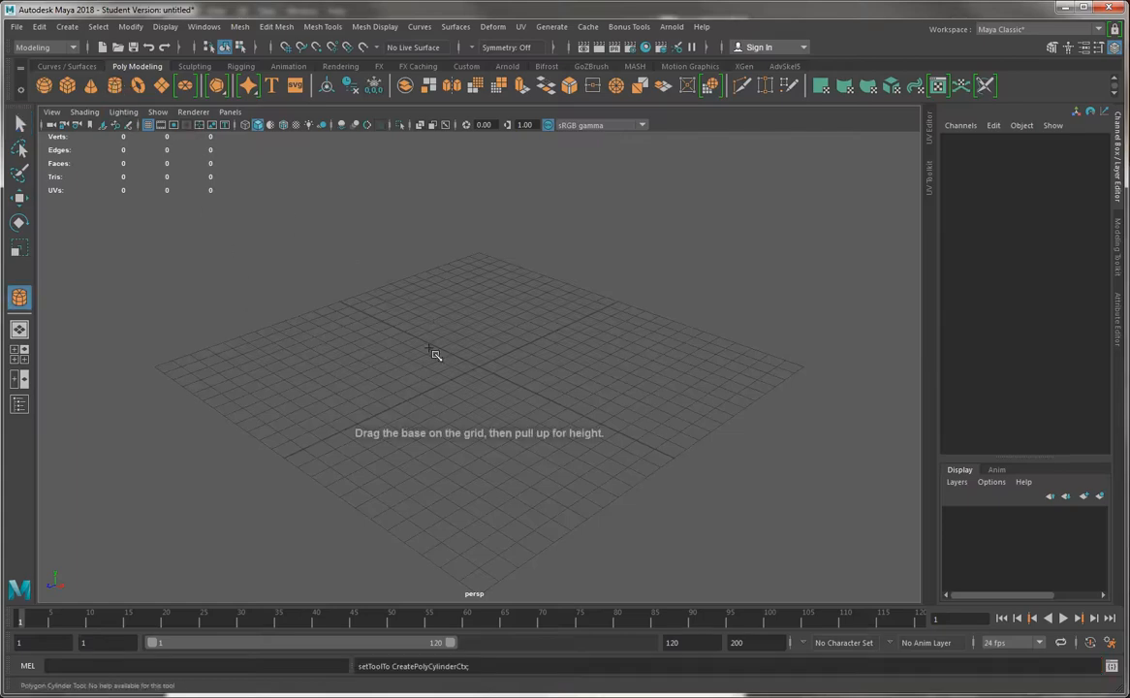
{"action": "left_click_drag", "start_coordinate": [488, 375], "coordinate": [579, 448]}
{"action": "right_click_drag", "start_coordinate": [580, 447], "coordinate": [541, 379], "text": "alt"}
{"action": "middle_click_drag", "start_coordinate": [541, 379], "coordinate": [529, 423], "text": "alt"}
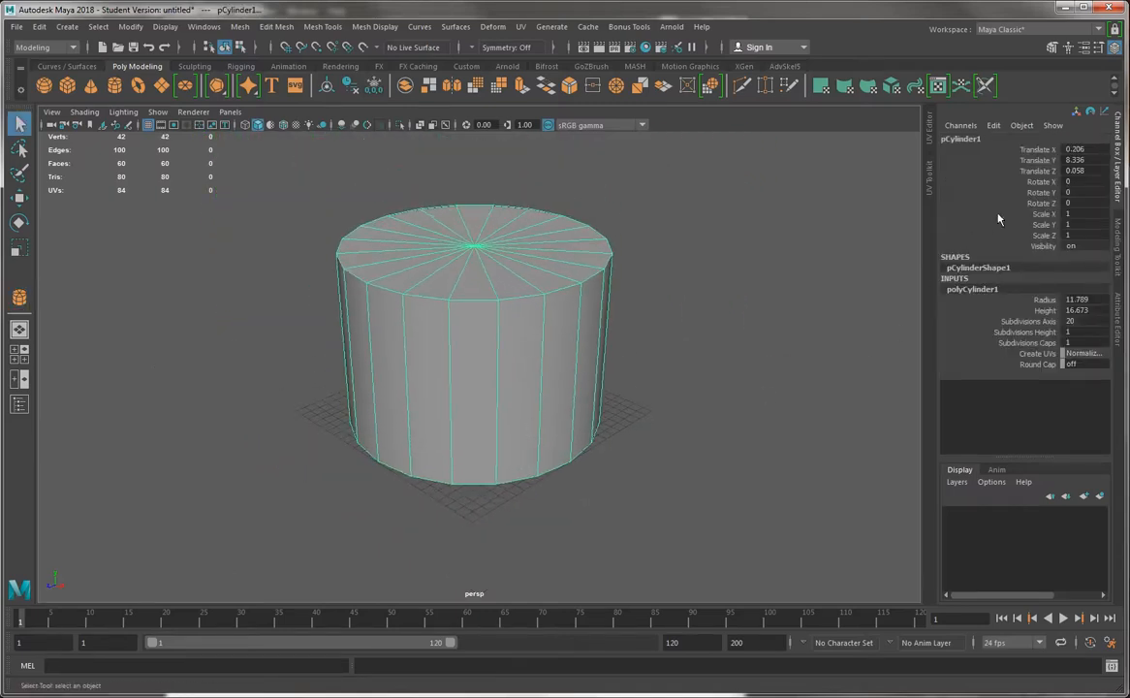
Centre the cylinder on the grid by setting Translate X and Translate Z to 0
{"action": "double_click", "coordinate": [1071, 148]}
{"action": "type", "text": "0"}
{"action": "key", "text": "Return"}
{"action": "left_click", "coordinate": [1086, 172]}
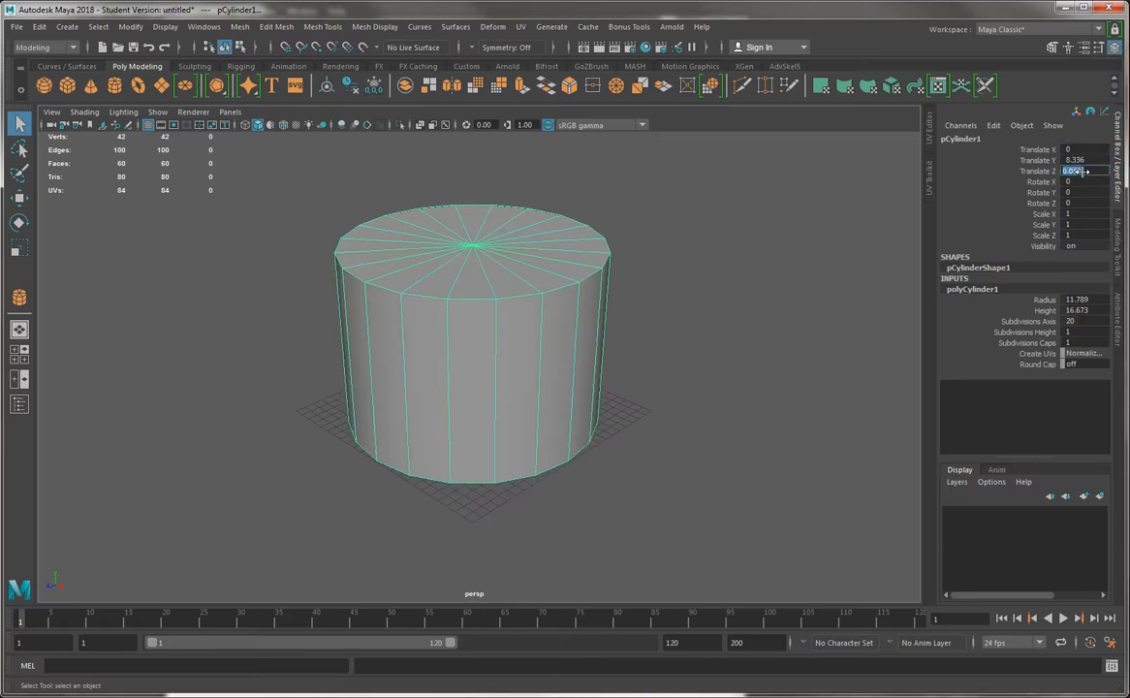
{"action": "type", "text": "0"}
{"action": "key", "text": "Return"}
{"action": "left_click", "coordinate": [774, 299]}
Reduce the cylinder's Subdivisions Axis to 12 in its polyCylinder1 creation settings
{"action": "left_click_drag", "start_coordinate": [700, 331], "coordinate": [726, 375], "text": "alt"}
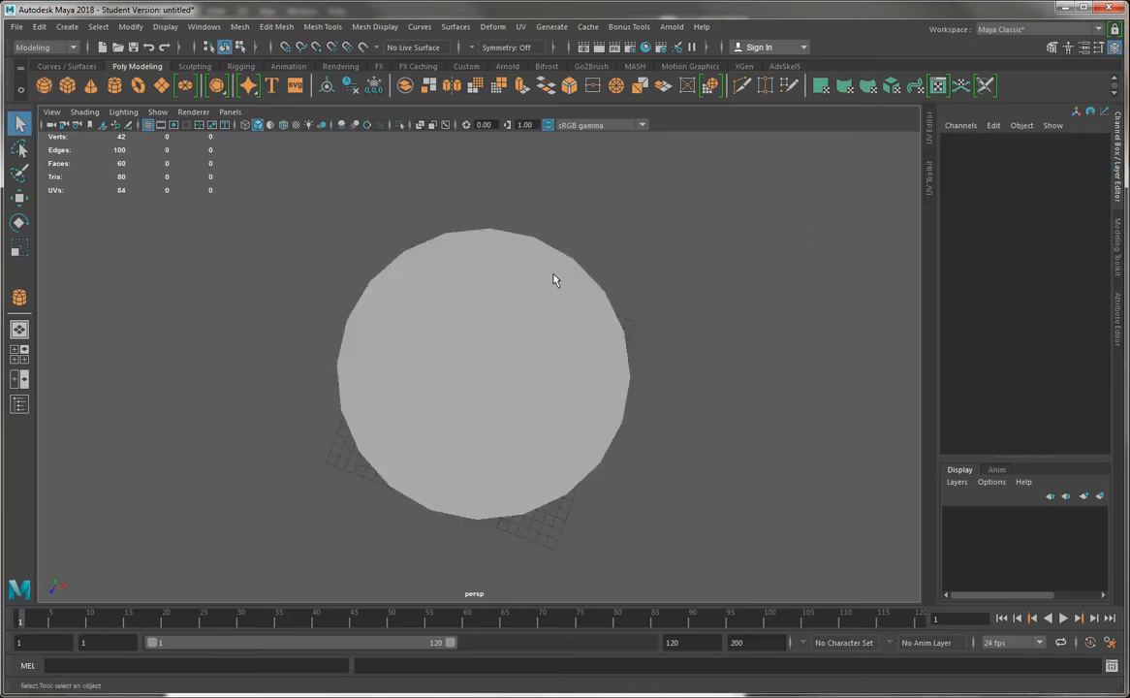
{"action": "left_click_drag", "start_coordinate": [632, 440], "coordinate": [465, 368], "text": "alt"}
{"action": "left_click", "coordinate": [465, 368]}
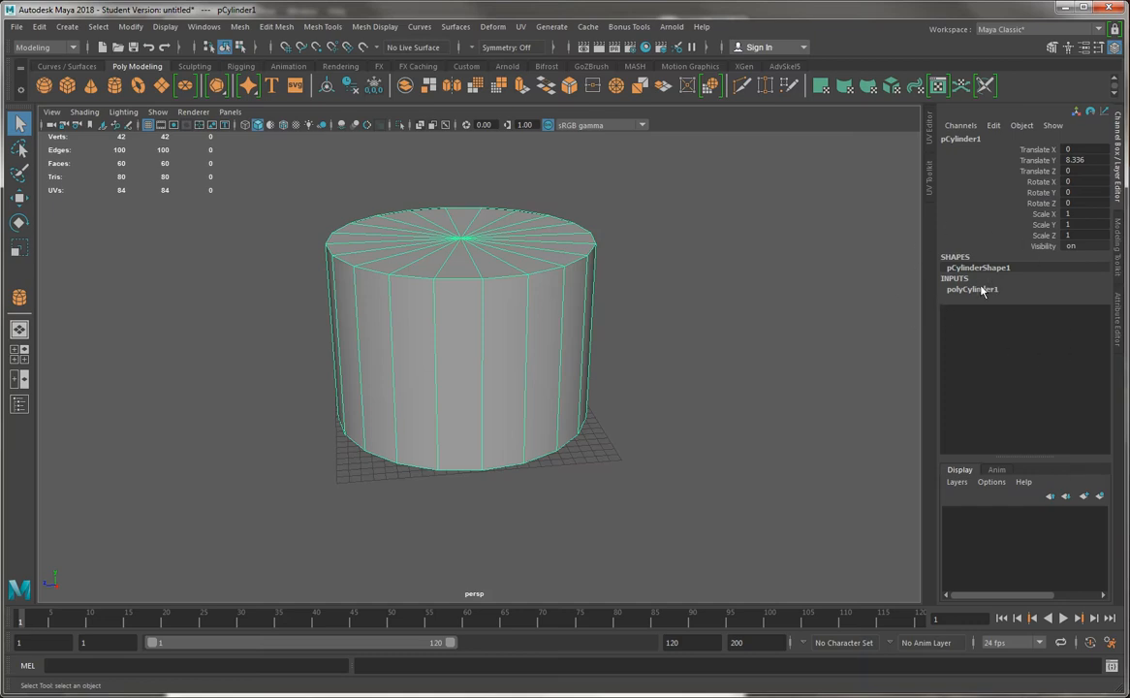
{"action": "left_click", "coordinate": [974, 289]}
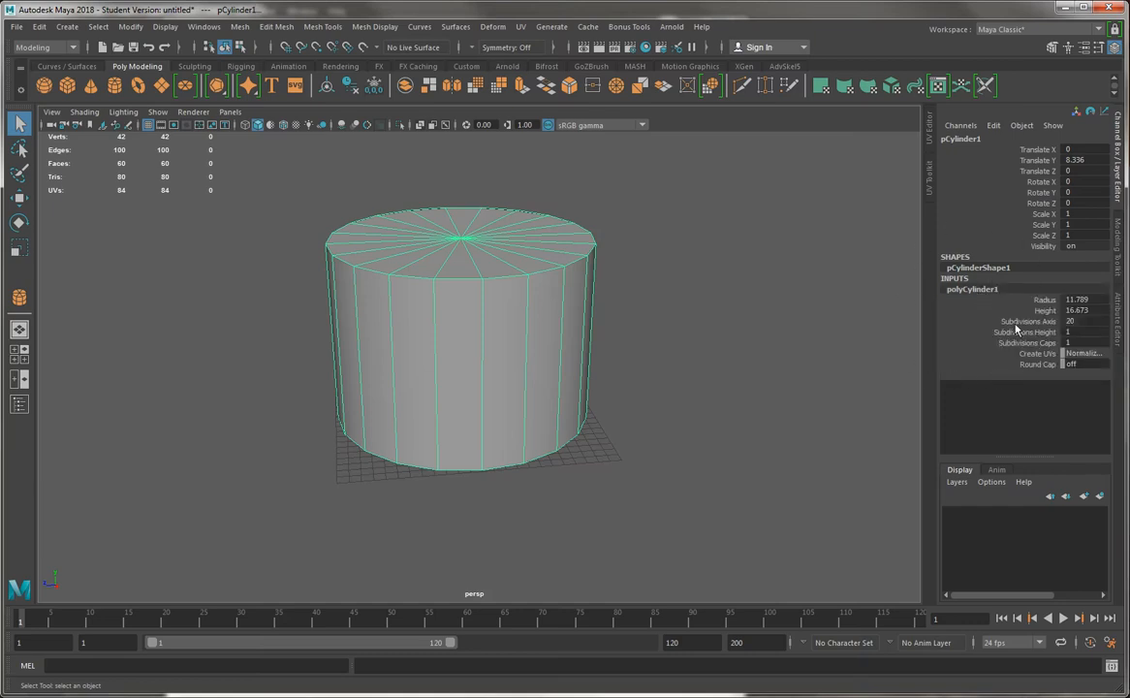
{"action": "left_click_drag", "start_coordinate": [600, 255], "coordinate": [441, 269], "text": "alt"}
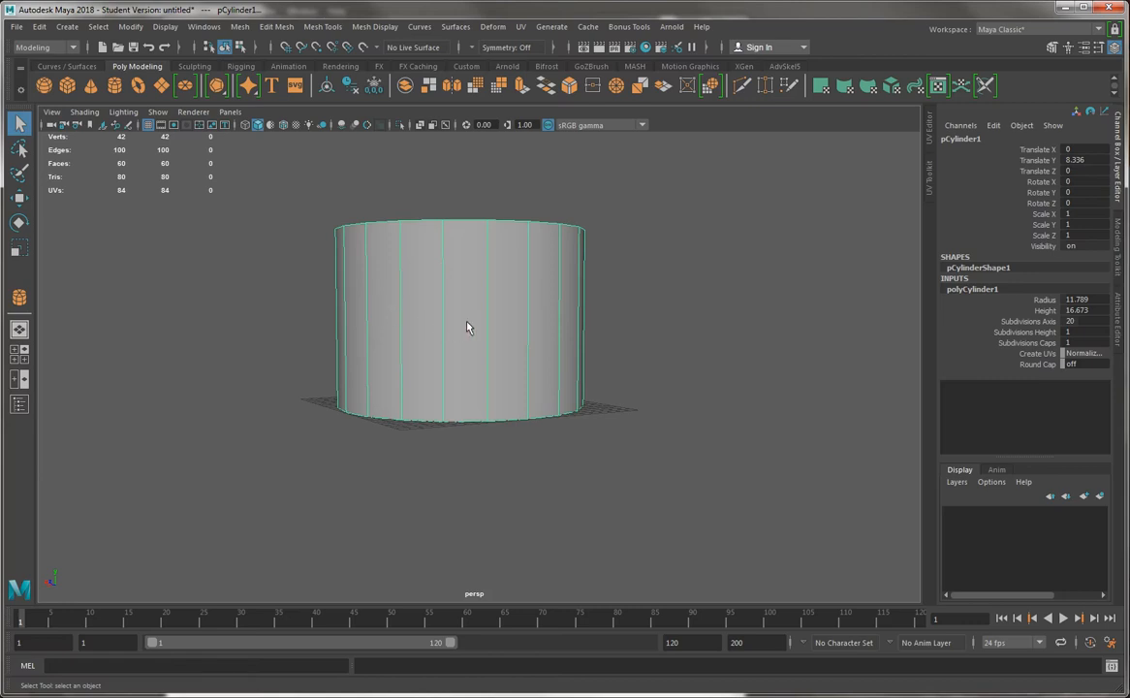
{"action": "left_click_drag", "start_coordinate": [610, 272], "coordinate": [614, 346], "text": "alt"}
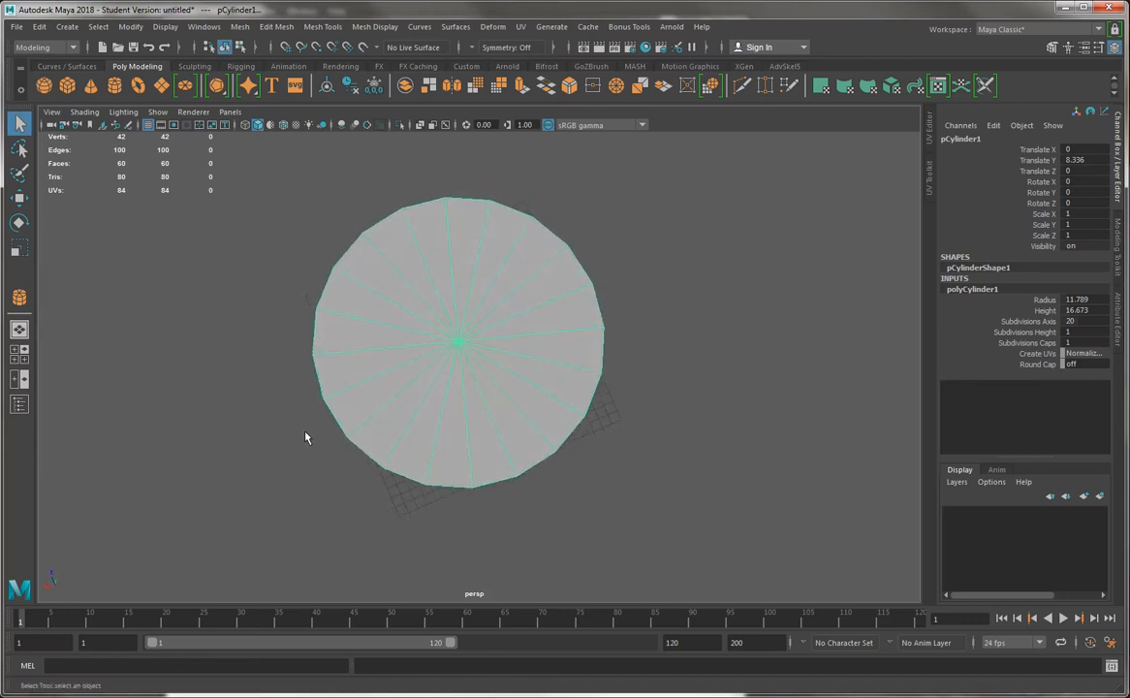
{"action": "left_click_drag", "start_coordinate": [643, 449], "coordinate": [593, 443], "text": "alt"}
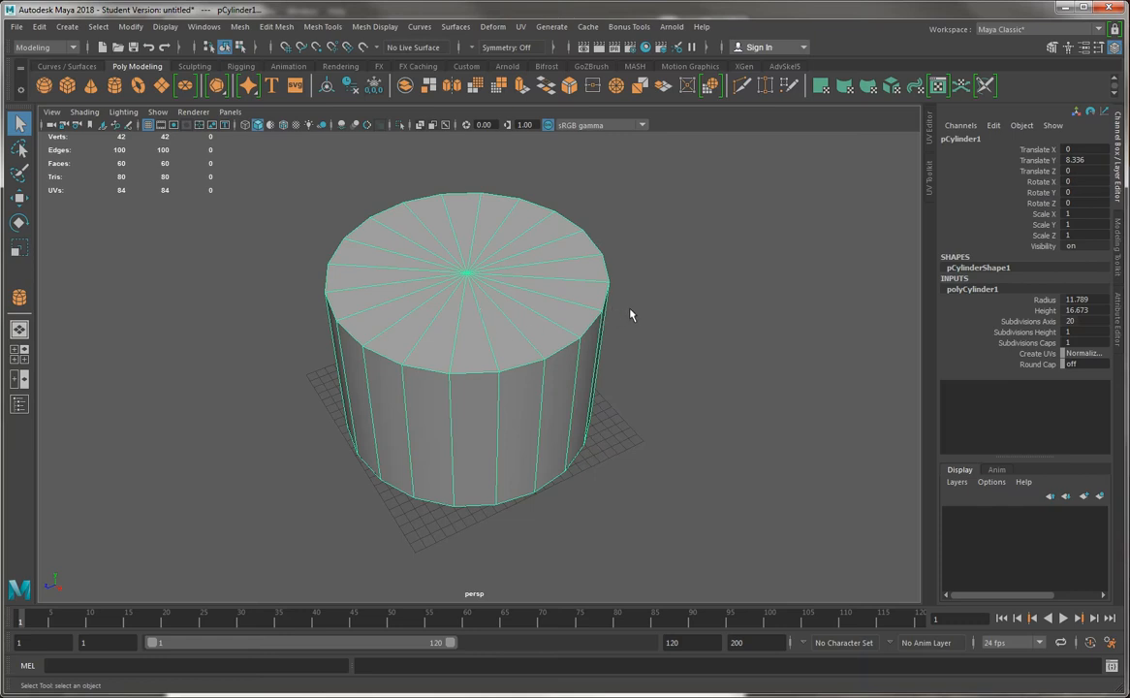
{"action": "left_click", "coordinate": [1026, 321]}
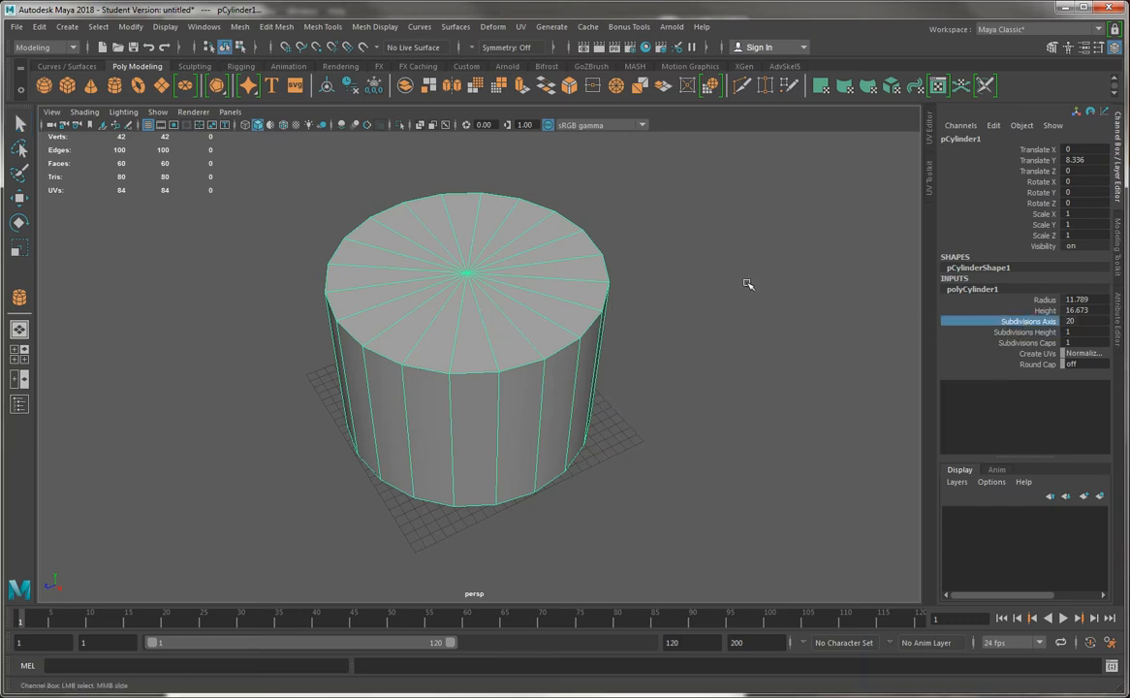
{"action": "left_click_drag", "start_coordinate": [720, 295], "coordinate": [752, 336], "text": "alt"}
{"action": "middle_click_drag", "start_coordinate": [752, 336], "coordinate": [685, 331]}
Examine the cylinder's cap in the top view by selecting the four edges that divide it into quarters
{"action": "left_click", "coordinate": [677, 369]}
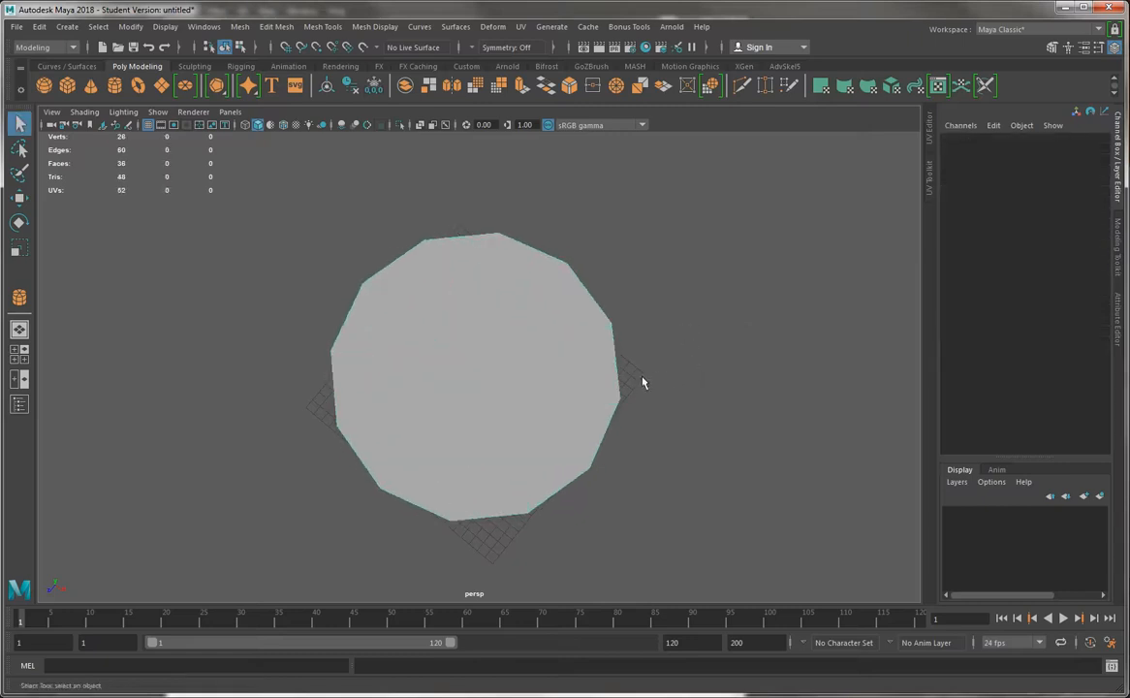
{"action": "left_click_drag", "start_coordinate": [644, 381], "coordinate": [497, 365], "text": "alt"}
{"action": "left_click", "coordinate": [573, 369]}
{"action": "key", "text": "space"}
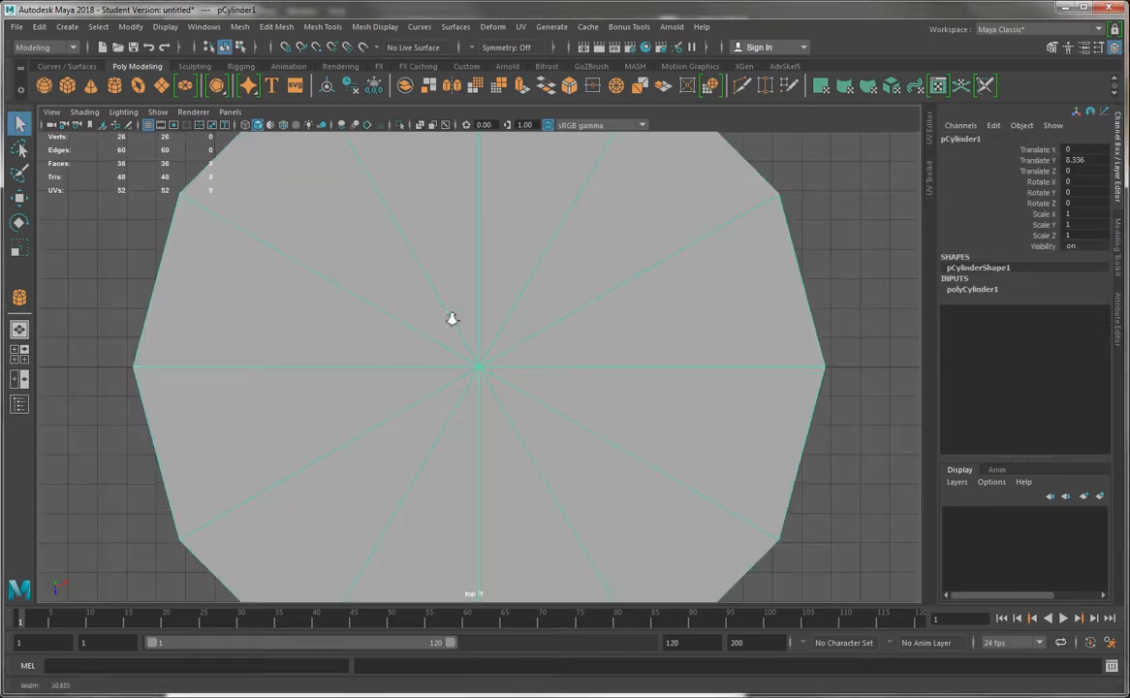
{"action": "key", "text": "f"}
{"action": "right_click_drag", "start_coordinate": [474, 192], "coordinate": [471, 153]}
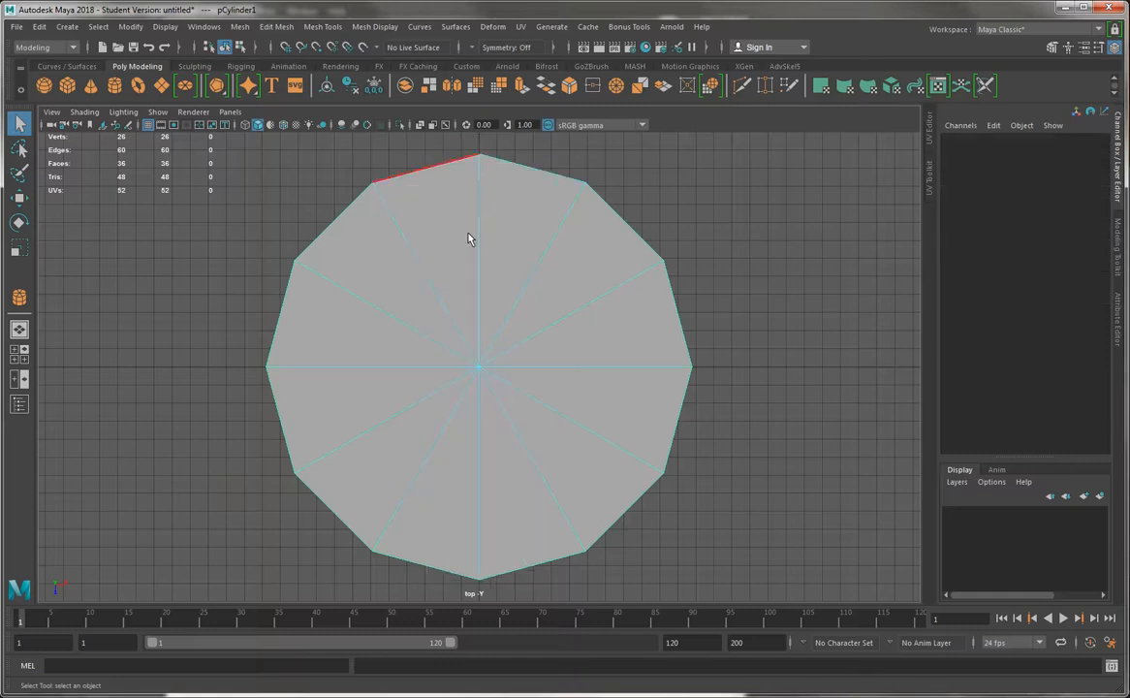
{"action": "left_click", "coordinate": [473, 237]}
{"action": "left_click", "coordinate": [477, 439], "text": "shift"}
{"action": "left_click", "coordinate": [376, 359], "text": "shift"}
{"action": "left_click", "coordinate": [589, 376], "text": "shift"}
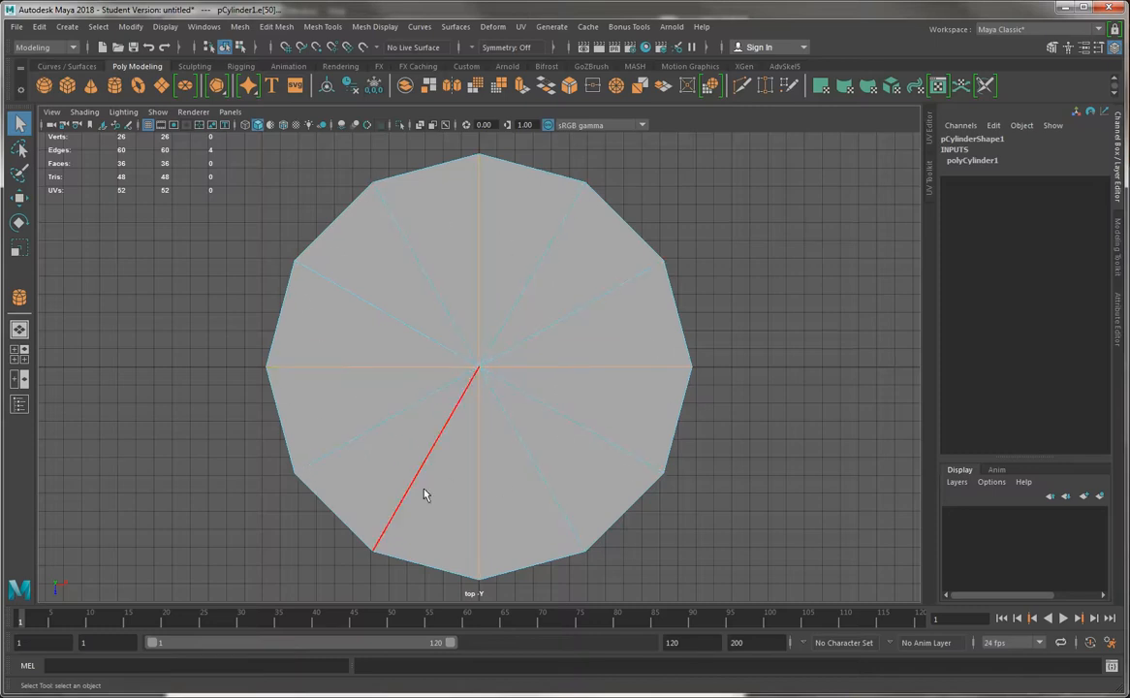
{"action": "right_click_drag", "start_coordinate": [450, 231], "coordinate": [532, 177]}
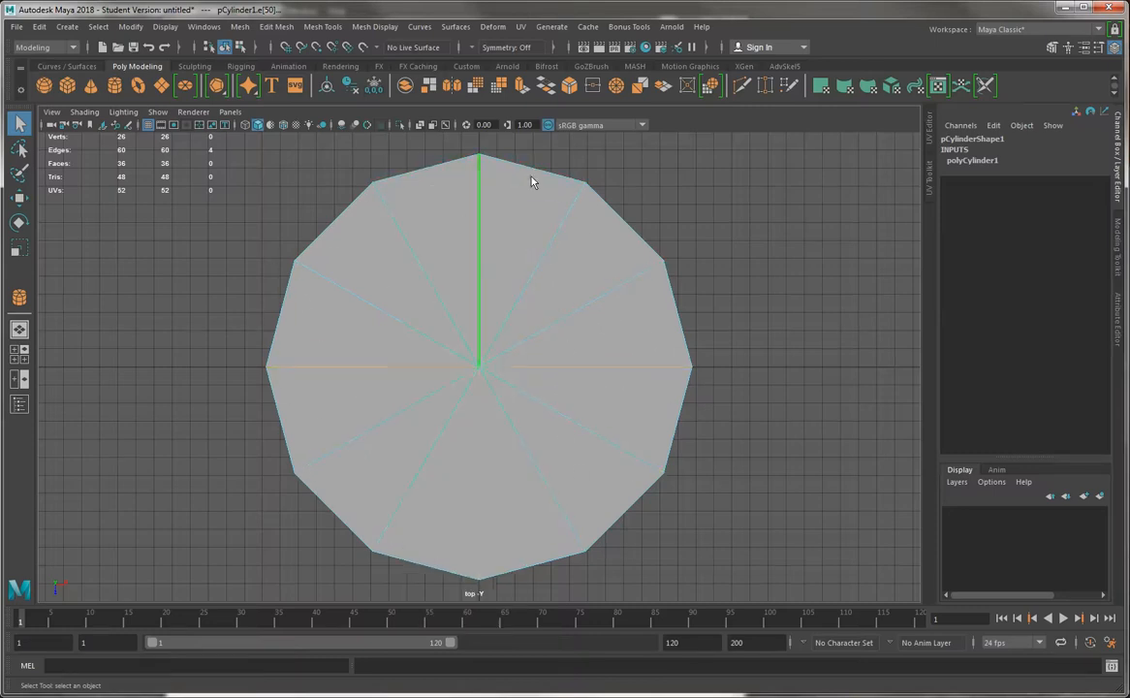
{"action": "key", "text": "space"}
{"action": "key", "text": "space"}
{"action": "left_click_drag", "start_coordinate": [541, 345], "coordinate": [502, 276], "text": "alt"}
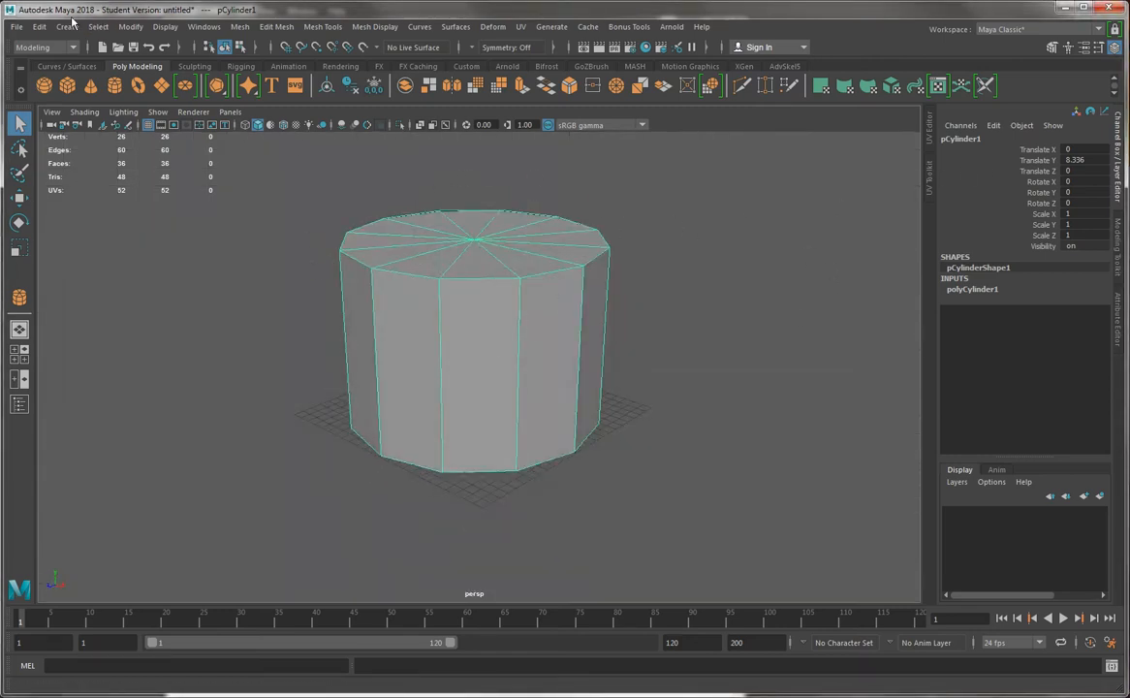
Save the scene as Barrel_01 in the project's scenes folder as a Maya Binary file
{"action": "left_click", "coordinate": [16, 26]}
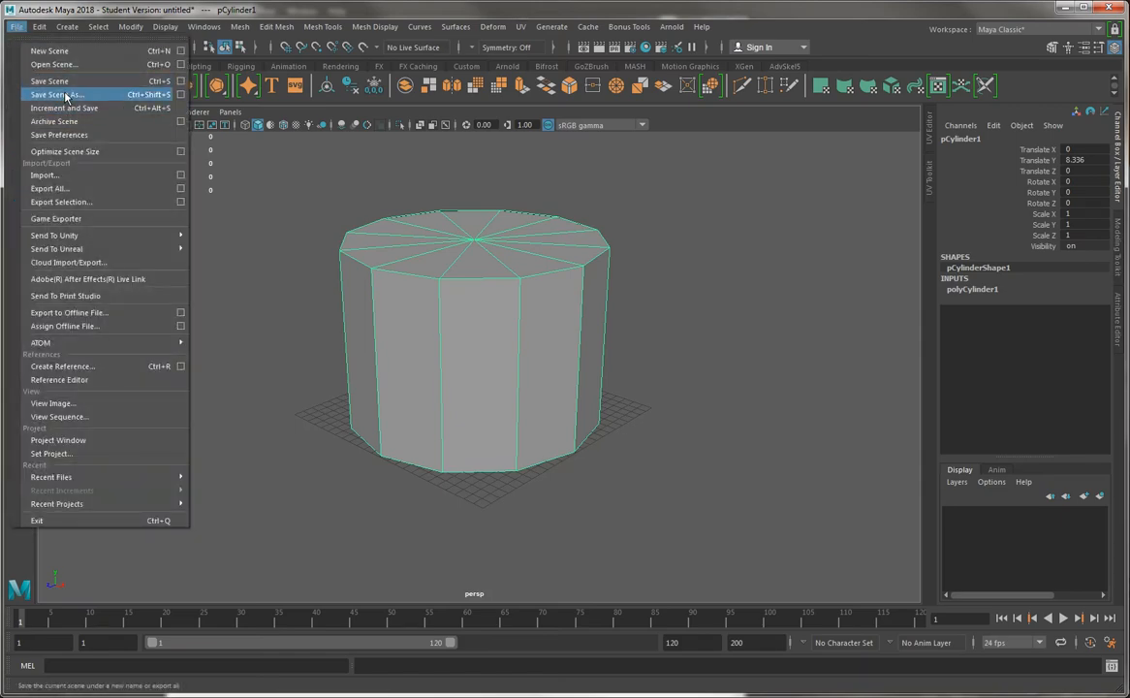
{"action": "left_click", "coordinate": [59, 94]}
{"action": "type", "text": "Barr"}
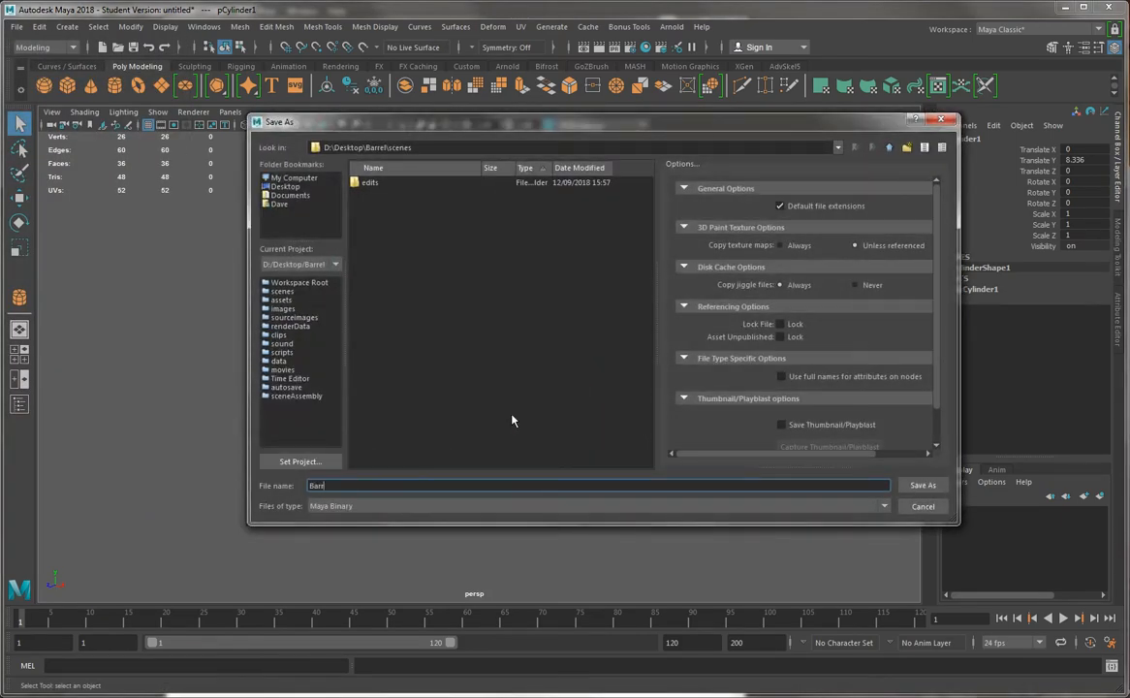
{"action": "type", "text": "el_01"}
{"action": "key", "text": "Return"}
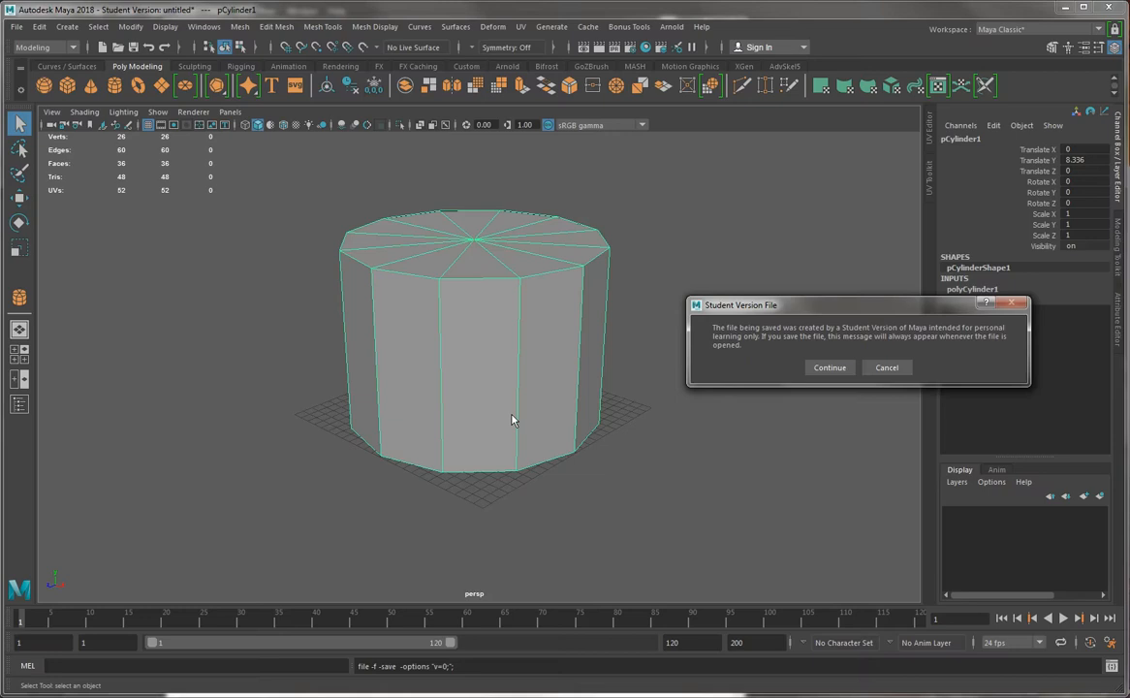
{"action": "left_click", "coordinate": [825, 368]}
Raise all the cylinder's top vertices vertically to a height of about 39 cm
{"action": "left_click_drag", "start_coordinate": [504, 293], "coordinate": [384, 255], "text": "alt"}
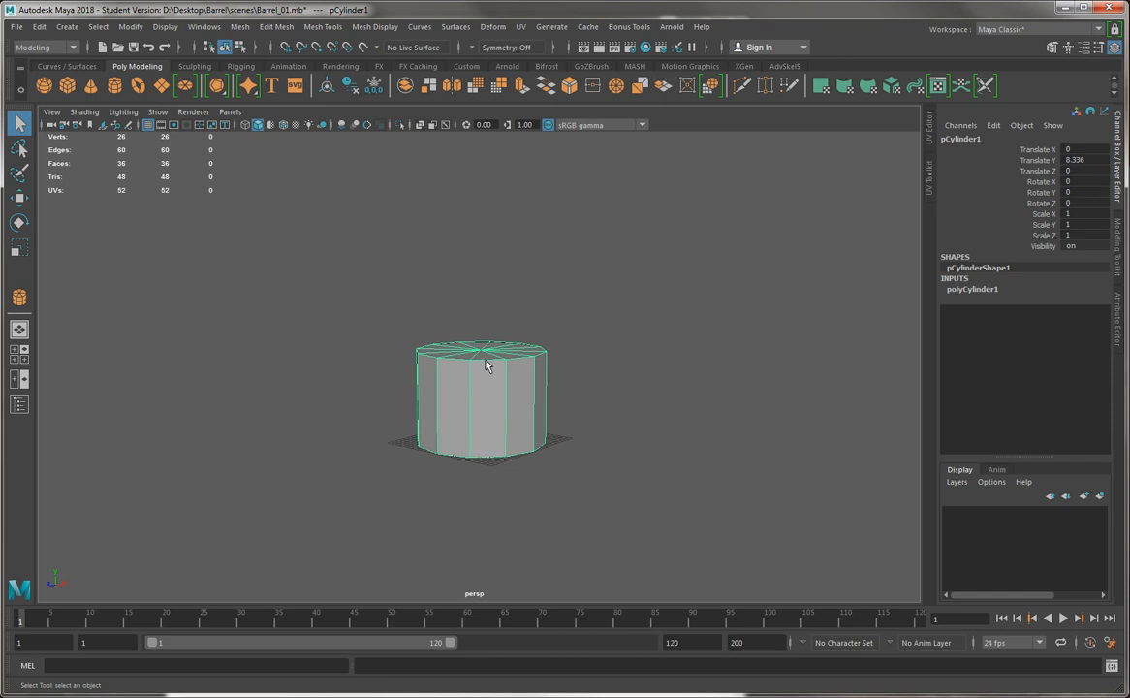
{"action": "right_click_drag", "start_coordinate": [487, 364], "coordinate": [384, 313]}
{"action": "left_click_drag", "start_coordinate": [363, 285], "coordinate": [589, 370]}
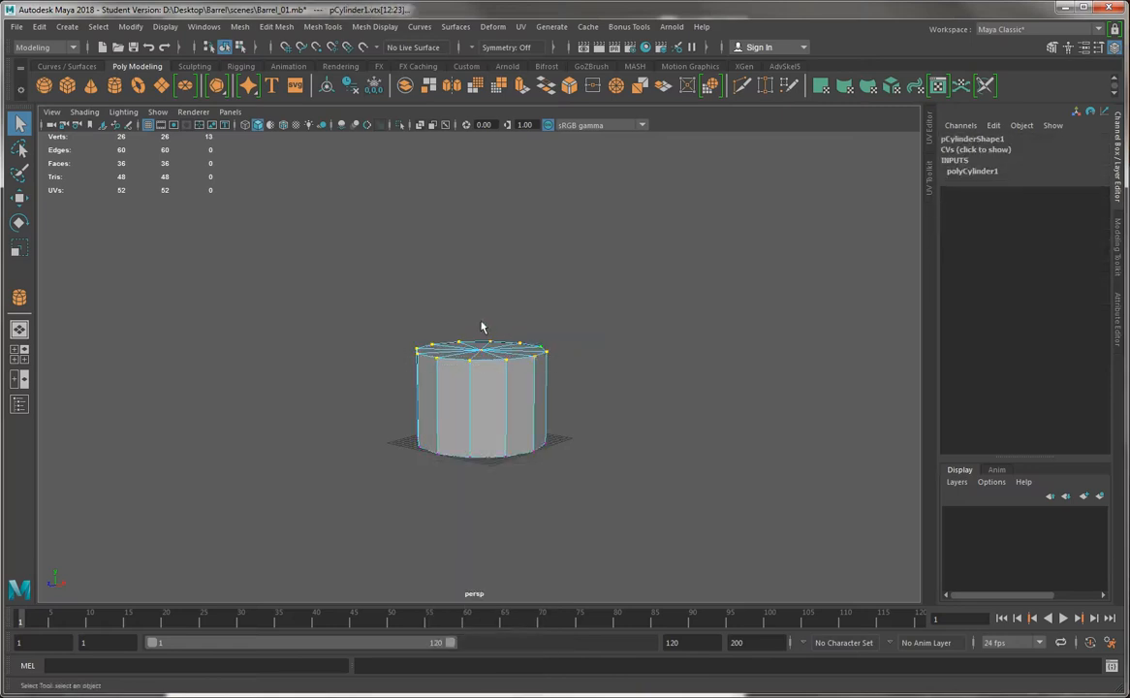
{"action": "key", "text": "w"}
{"action": "left_click_drag", "start_coordinate": [482, 312], "coordinate": [492, 183]}
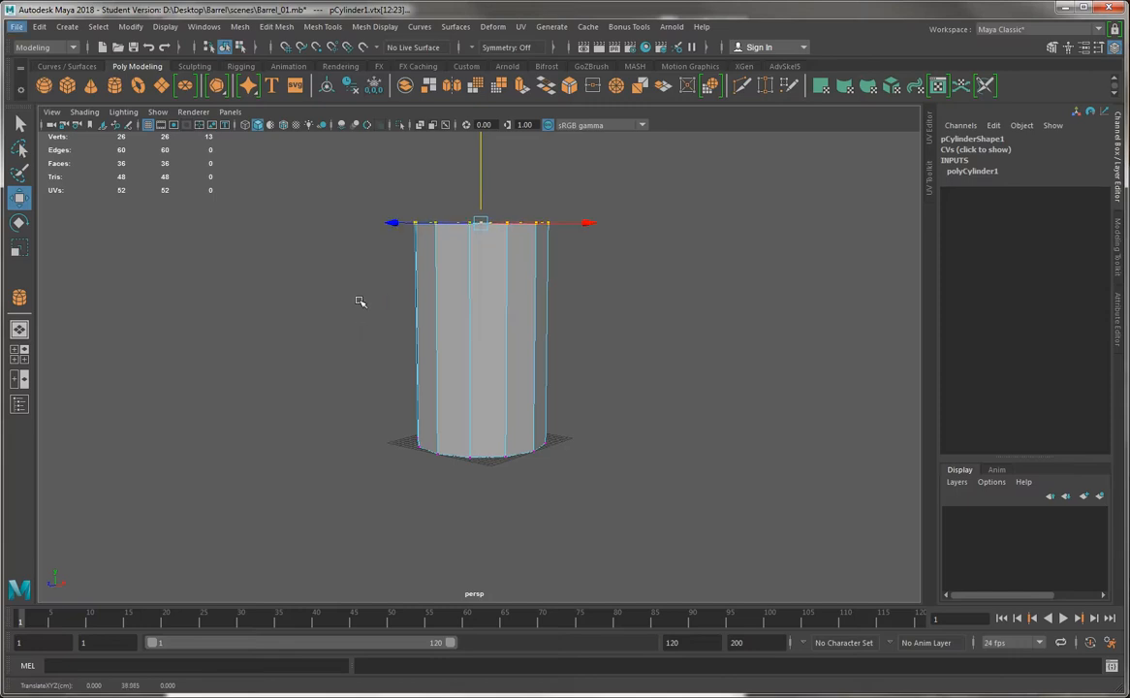
{"action": "left_click", "coordinate": [359, 314]}
Reselect the top vertices in the front view and lower them slightly onto a grid line
{"action": "key", "text": "space"}
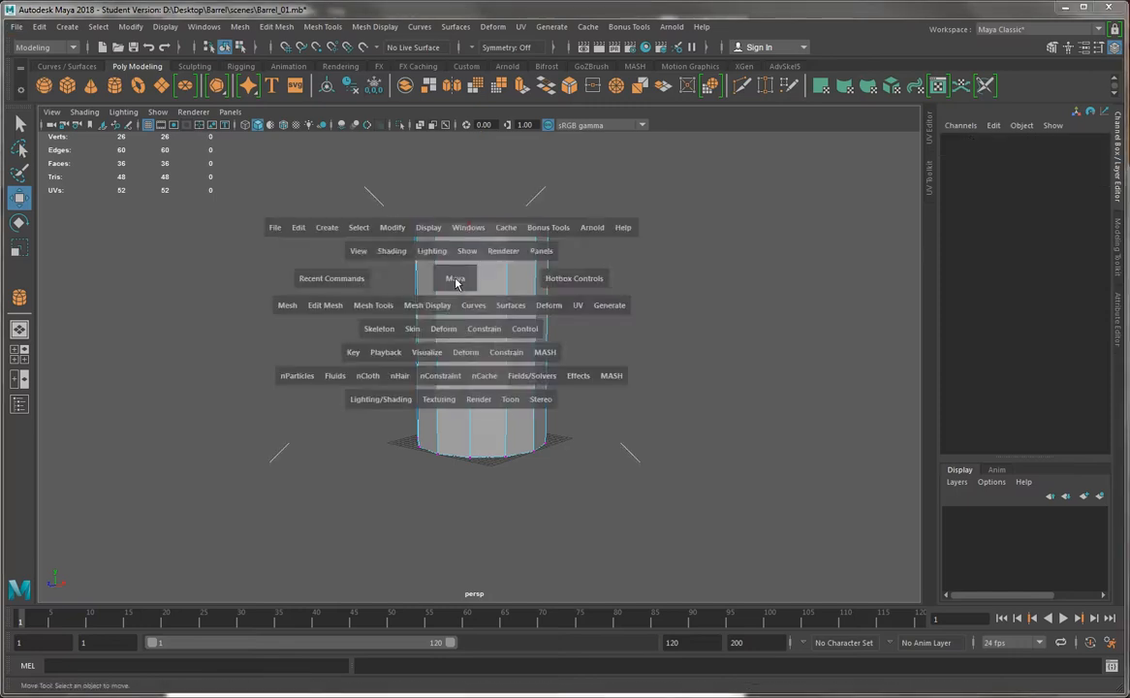
{"action": "left_click_drag", "start_coordinate": [452, 282], "coordinate": [446, 298]}
{"action": "middle_click_drag", "start_coordinate": [396, 290], "coordinate": [411, 594], "text": "alt"}
{"action": "right_click_drag", "start_coordinate": [411, 593], "coordinate": [338, 315], "text": "alt"}
{"action": "middle_click_drag", "start_coordinate": [376, 184], "coordinate": [388, 528], "text": "alt"}
{"action": "right_click_drag", "start_coordinate": [388, 528], "coordinate": [315, 395], "text": "alt"}
{"action": "left_click_drag", "start_coordinate": [248, 246], "coordinate": [780, 325]}
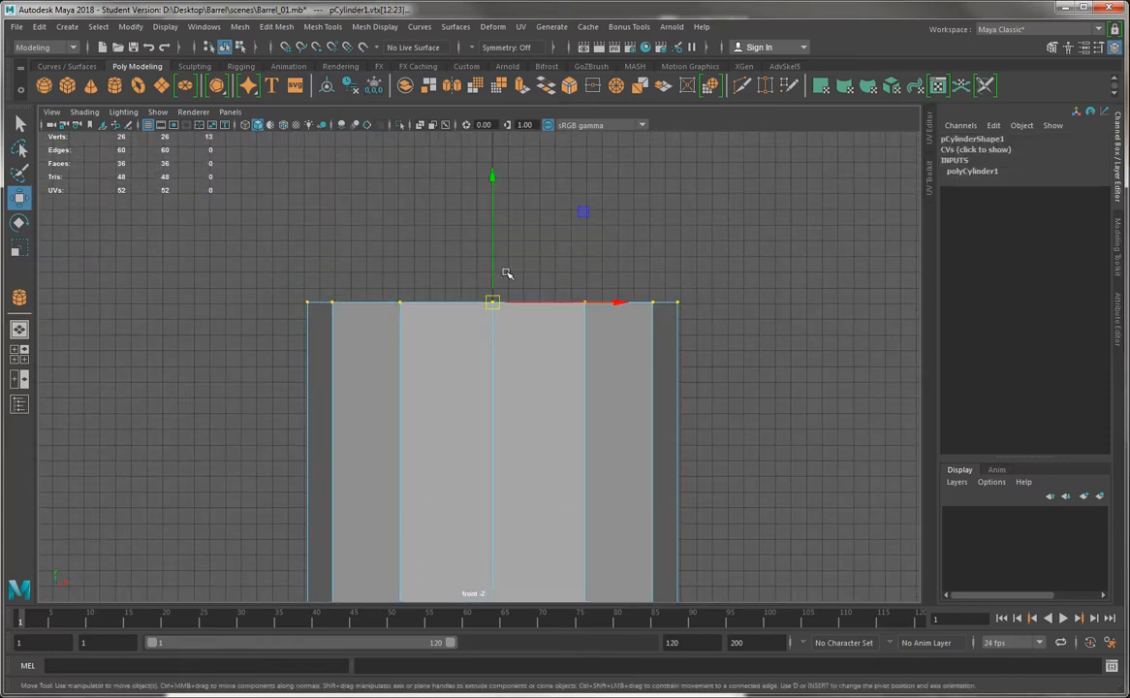
{"action": "left_click_drag", "start_coordinate": [494, 271], "coordinate": [492, 304]}
{"action": "key", "text": "space"}
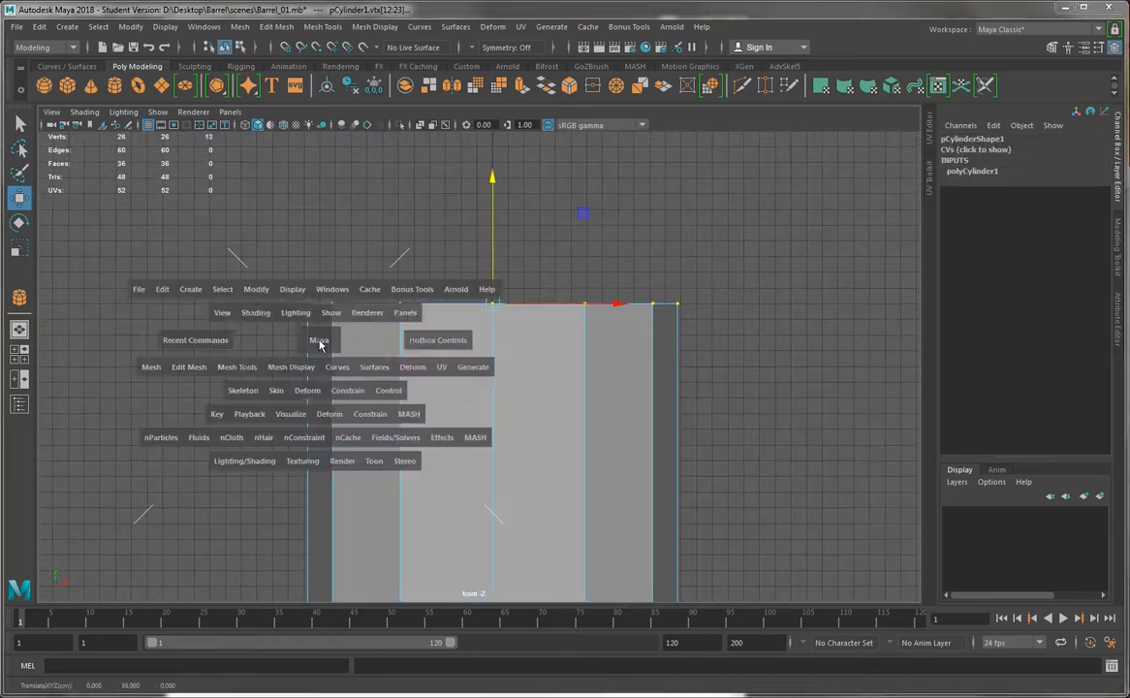
{"action": "left_click_drag", "start_coordinate": [321, 344], "coordinate": [449, 315]}
{"action": "right_click_drag", "start_coordinate": [449, 321], "coordinate": [474, 365], "text": "alt"}
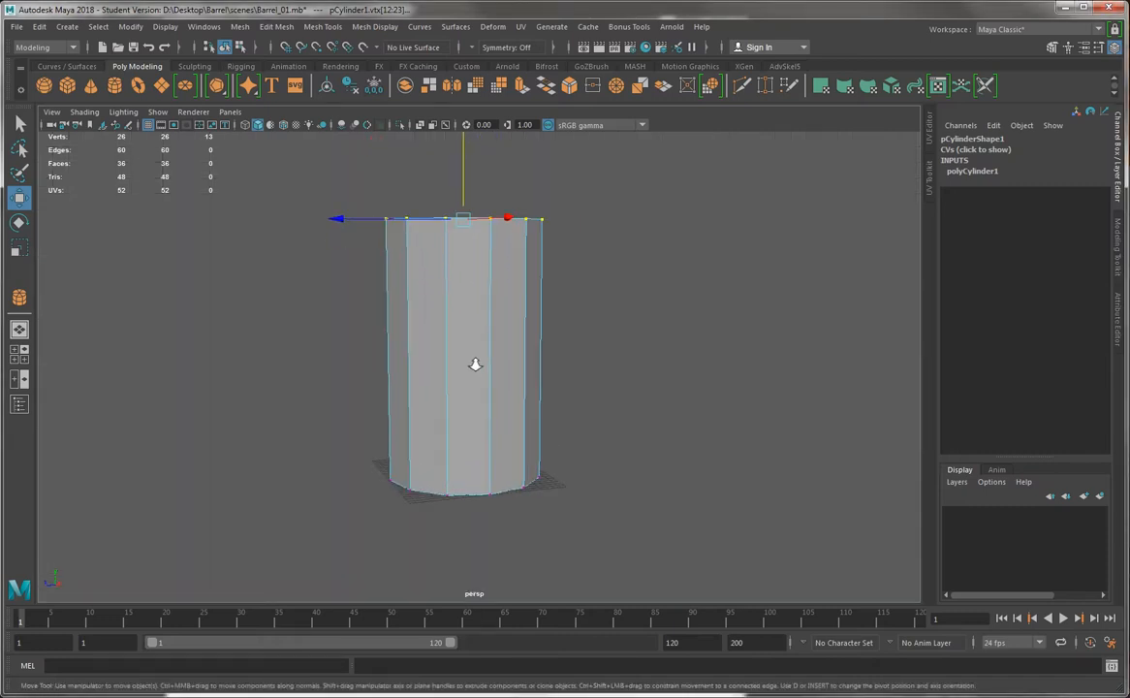
Select all twelve vertical side edges of the cylinder
{"action": "right_click_drag", "start_coordinate": [439, 283], "coordinate": [477, 302]}
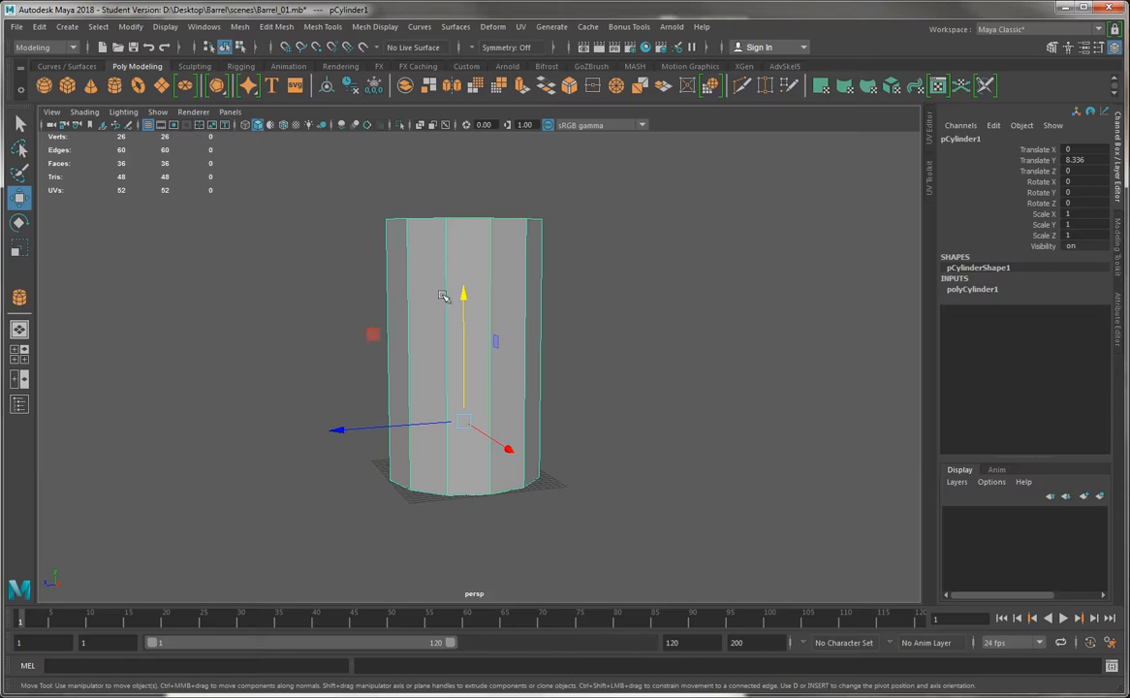
{"action": "right_click_drag", "start_coordinate": [444, 296], "coordinate": [443, 255]}
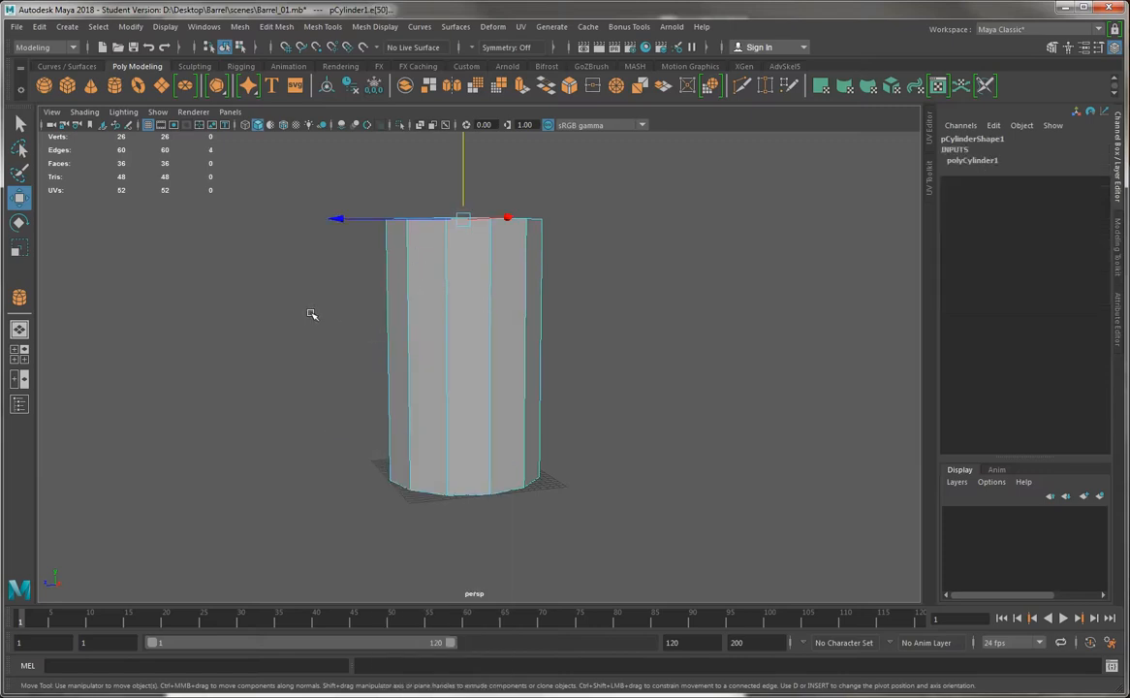
{"action": "right_click_drag", "start_coordinate": [505, 278], "coordinate": [509, 230]}
{"action": "left_click_drag", "start_coordinate": [676, 275], "coordinate": [281, 333]}
{"action": "left_click_drag", "start_coordinate": [611, 326], "coordinate": [231, 236], "text": "alt"}
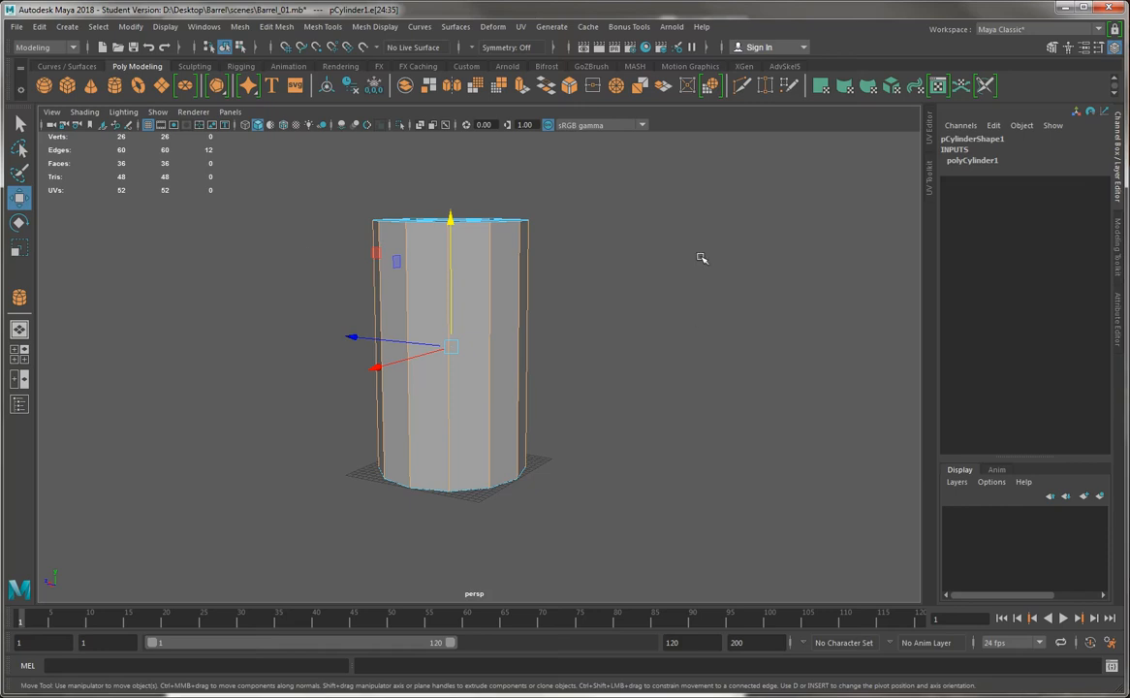
Try to connect the selected vertical edges with a horizontal edge loop around the cylinder's middle
{"action": "left_click", "coordinate": [283, 29]}
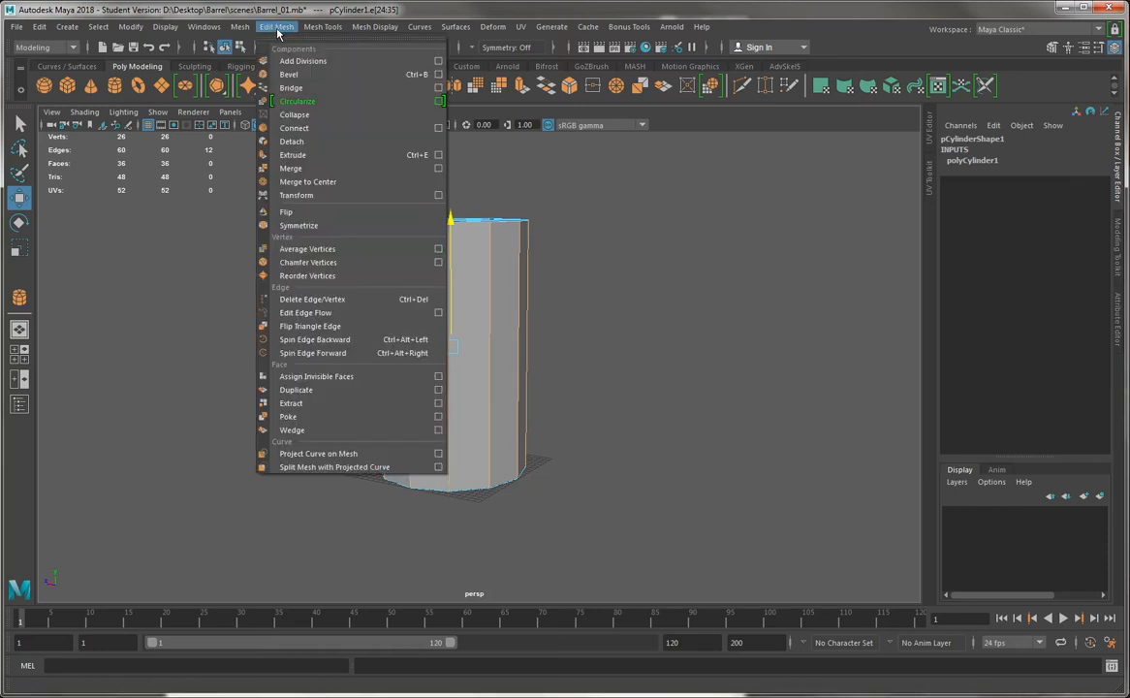
{"action": "left_click", "coordinate": [320, 128]}
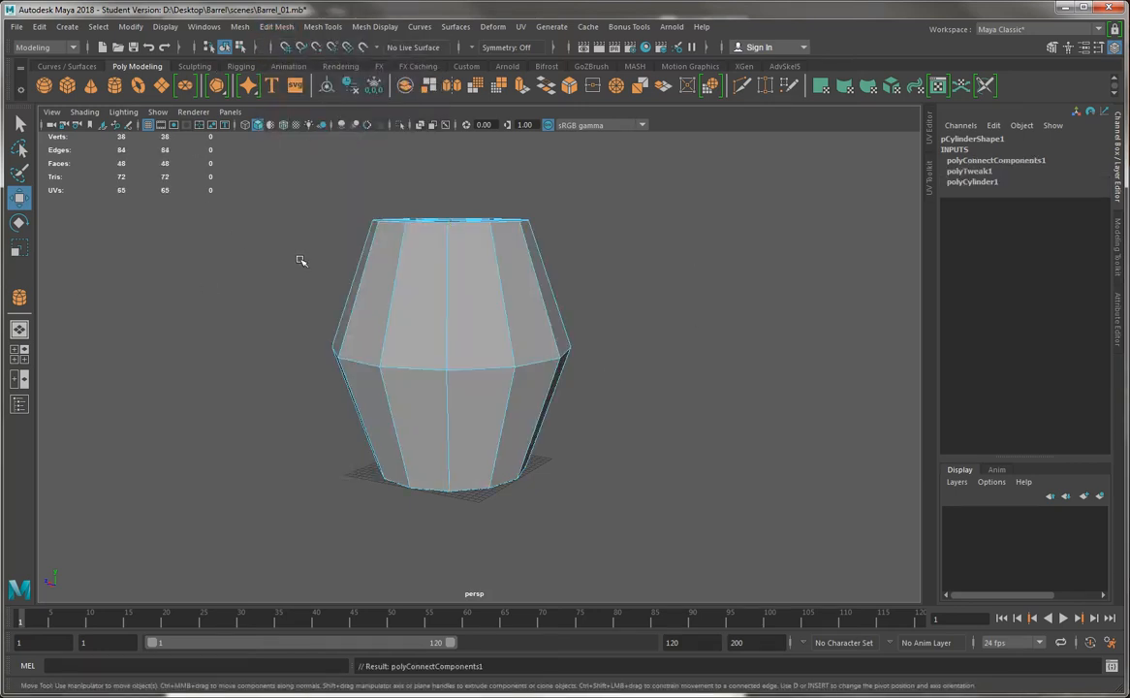
{"action": "key", "text": "ctrl+z"}
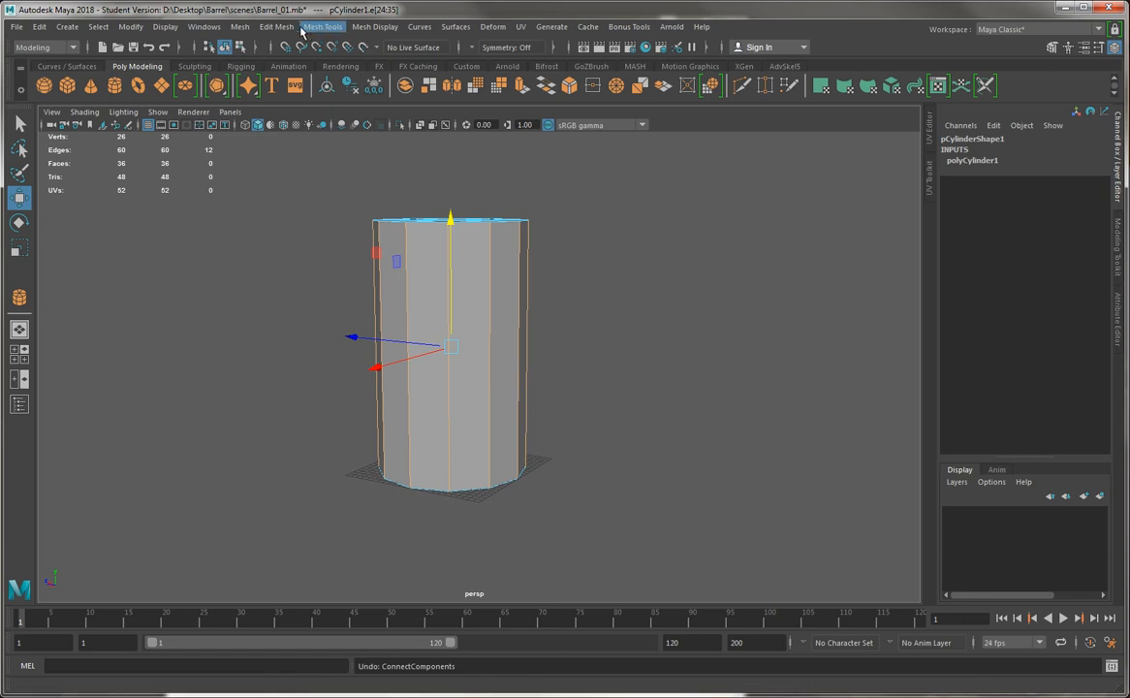
Connect the selected vertical side edges with one segment, adding a horizontal edge loop around the cylinder's middle
{"action": "left_click", "coordinate": [325, 28]}
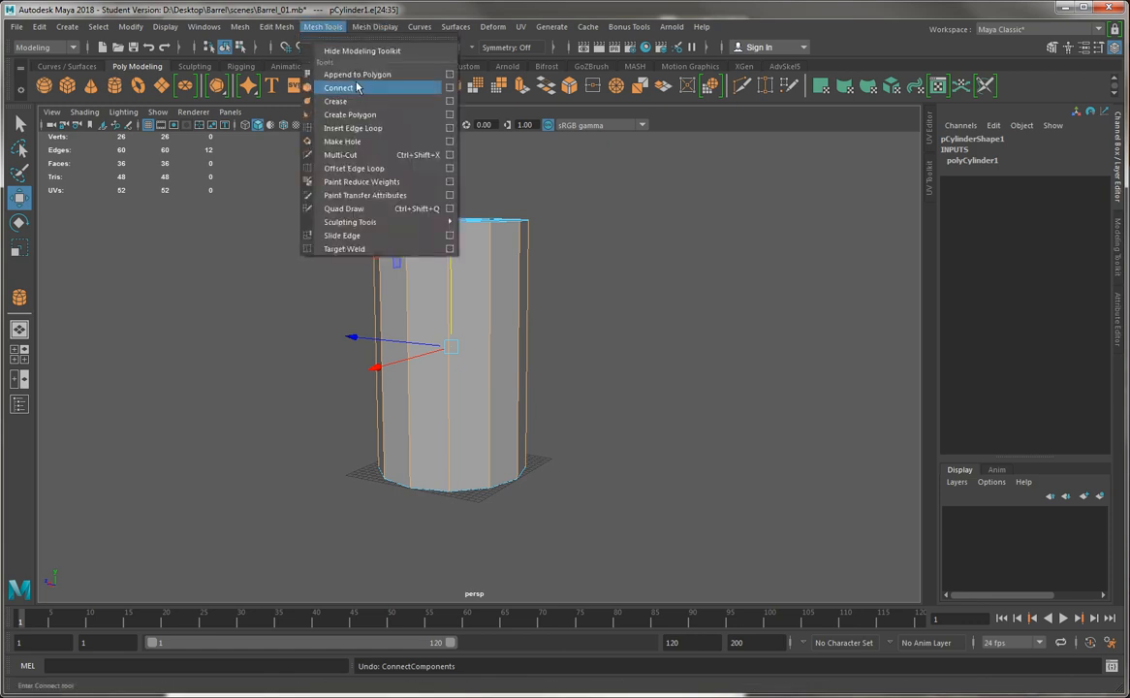
{"action": "left_click", "coordinate": [357, 86]}
{"action": "left_click_drag", "start_coordinate": [260, 277], "coordinate": [279, 291], "text": "alt"}
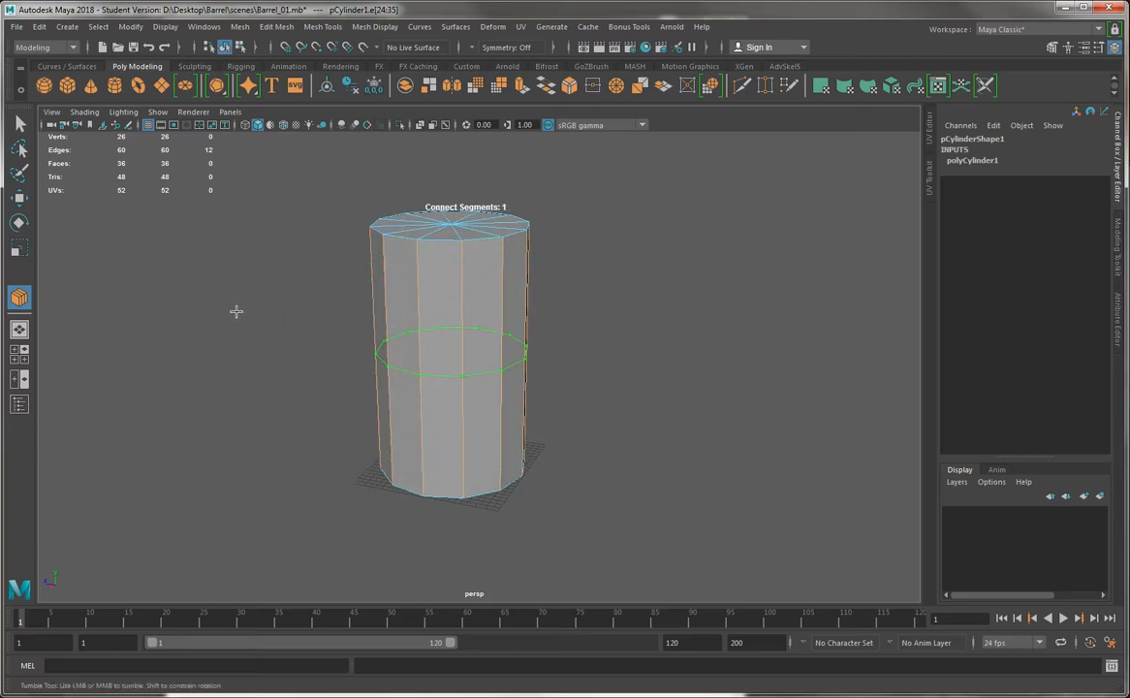
{"action": "left_click_drag", "start_coordinate": [406, 353], "coordinate": [384, 361], "text": "alt"}
{"action": "key", "text": "r"}
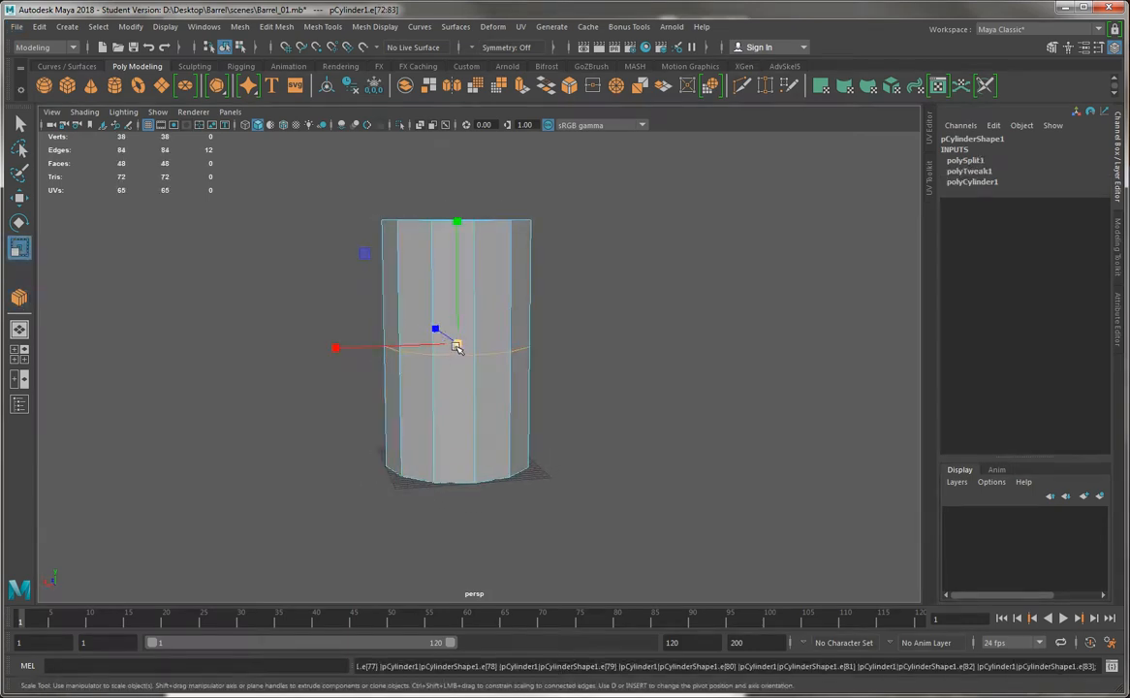
Scale the middle edge loop outward uniformly so the cylinder bulges into a rough barrel shape
{"action": "left_click_drag", "start_coordinate": [455, 346], "coordinate": [518, 349]}
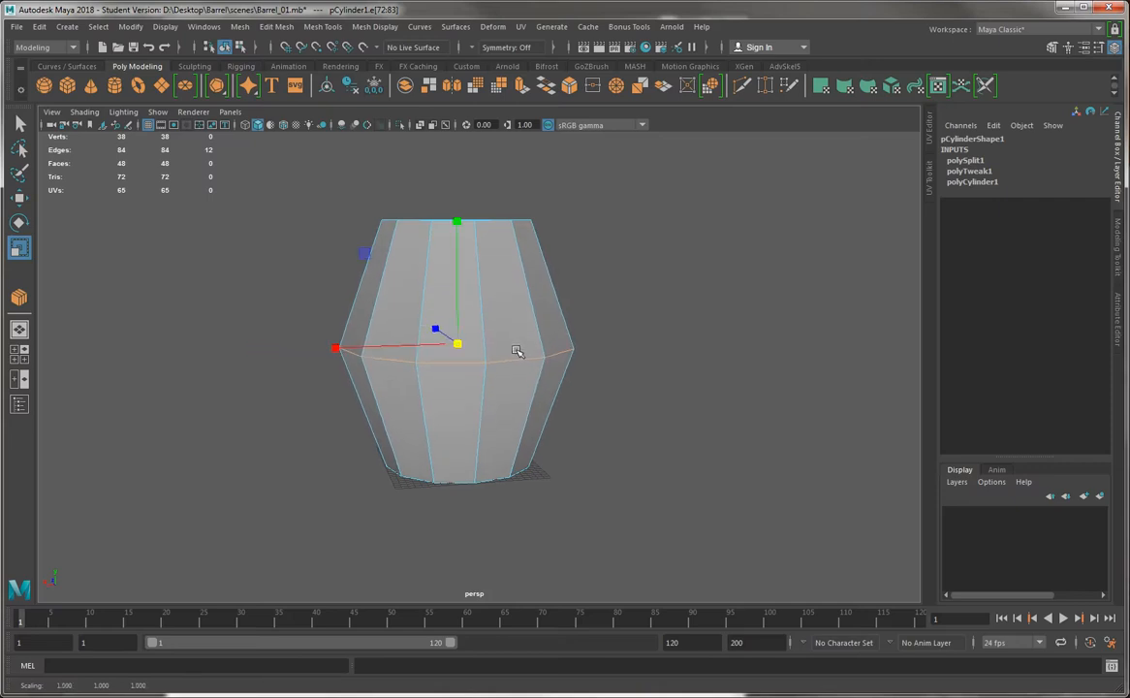
{"action": "mouse_move", "coordinate": [345, 296]}
{"action": "left_mouse_down", "text": "alt"}
{"action": "mouse_move", "coordinate": [365, 321]}
{"action": "mouse_move", "coordinate": [360, 304]}
{"action": "left_mouse_up", "text": "alt"}
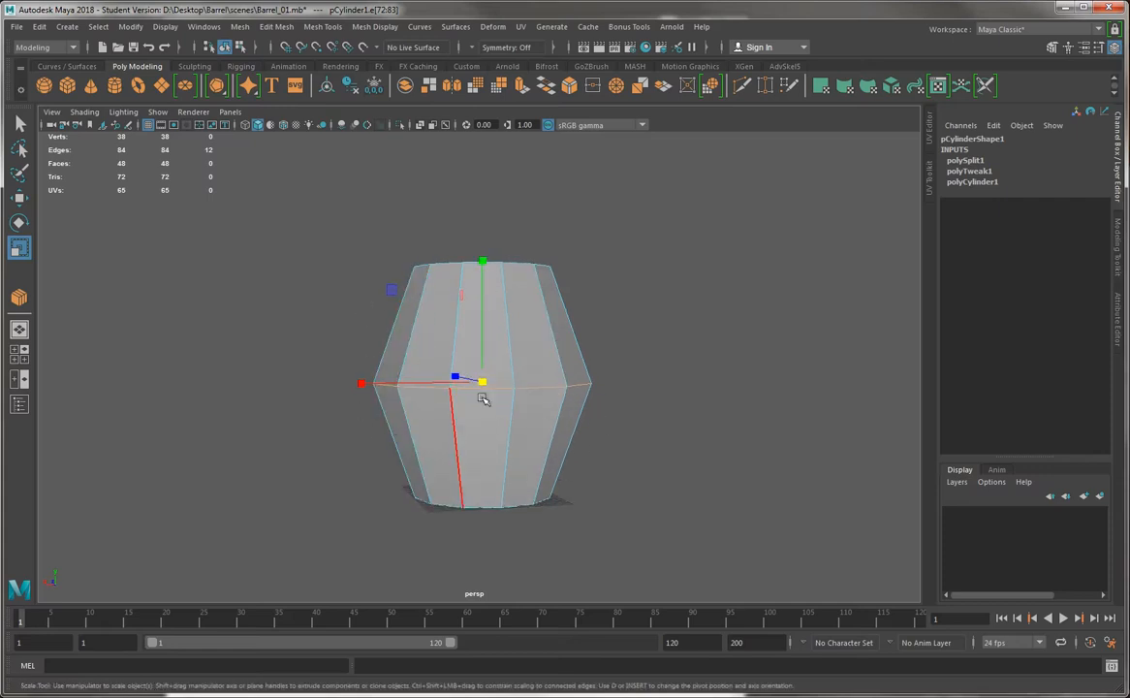
{"action": "right_click_drag", "start_coordinate": [372, 317], "coordinate": [385, 322]}
{"action": "left_click_drag", "start_coordinate": [408, 323], "coordinate": [669, 327]}
{"action": "left_click_drag", "start_coordinate": [639, 432], "coordinate": [308, 428], "text": "shift"}
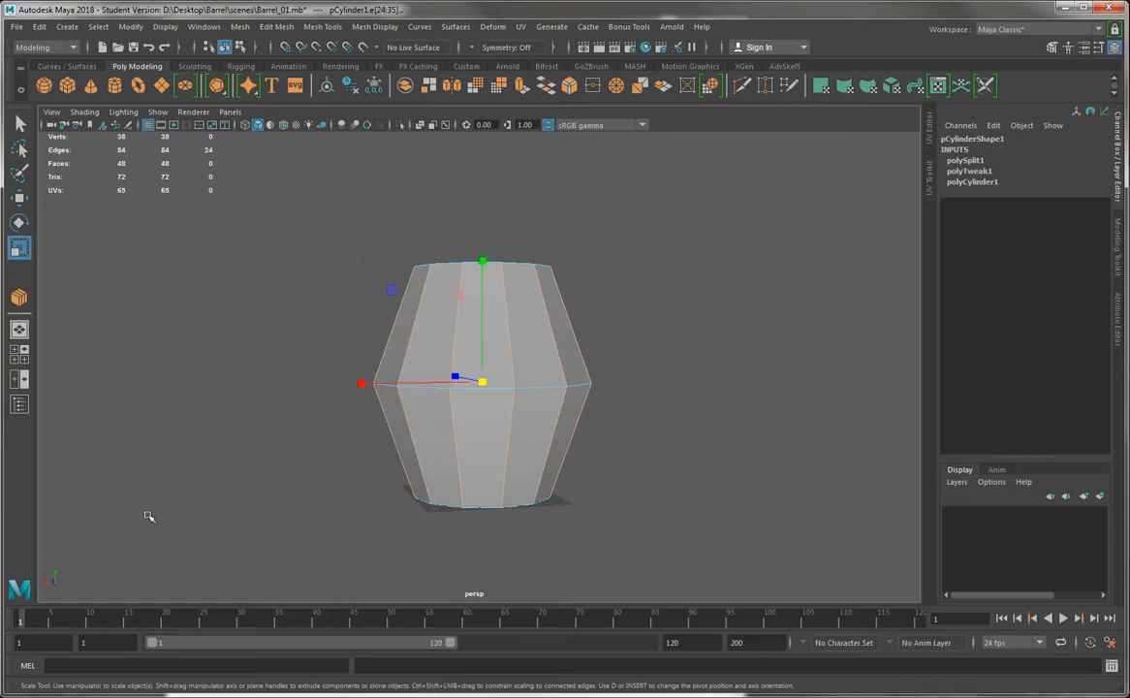
{"action": "left_click", "coordinate": [261, 27]}
{"action": "mouse_move", "coordinate": [328, 29]}
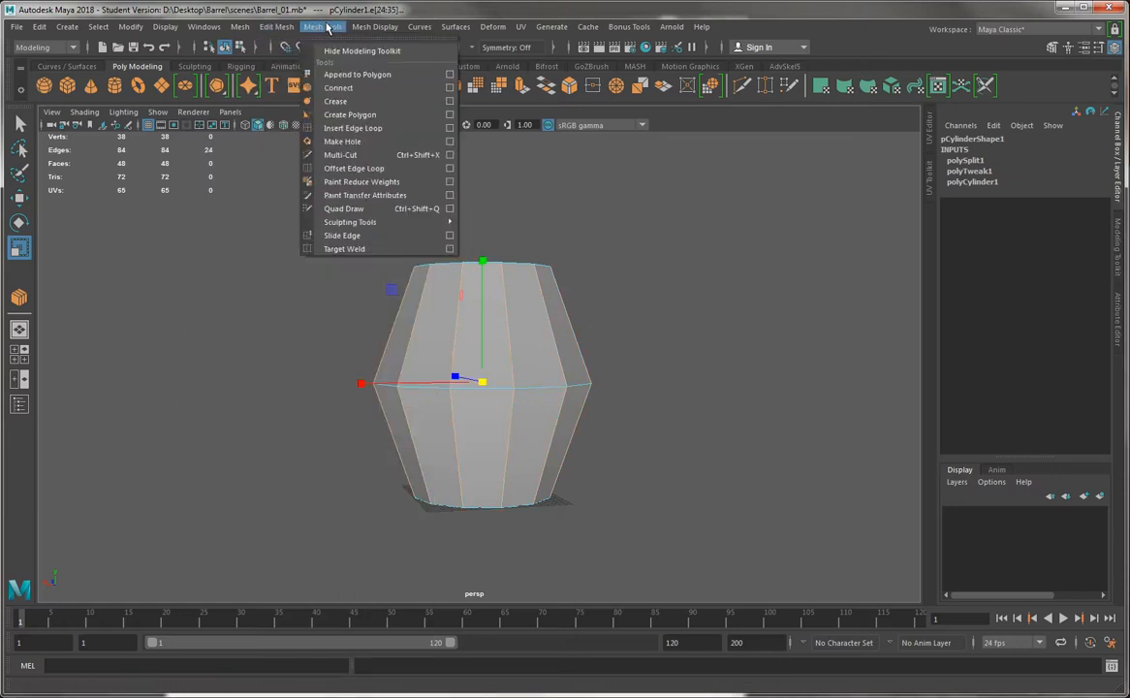
{"action": "left_click", "coordinate": [296, 321]}
{"action": "left_click_drag", "start_coordinate": [310, 315], "coordinate": [692, 323]}
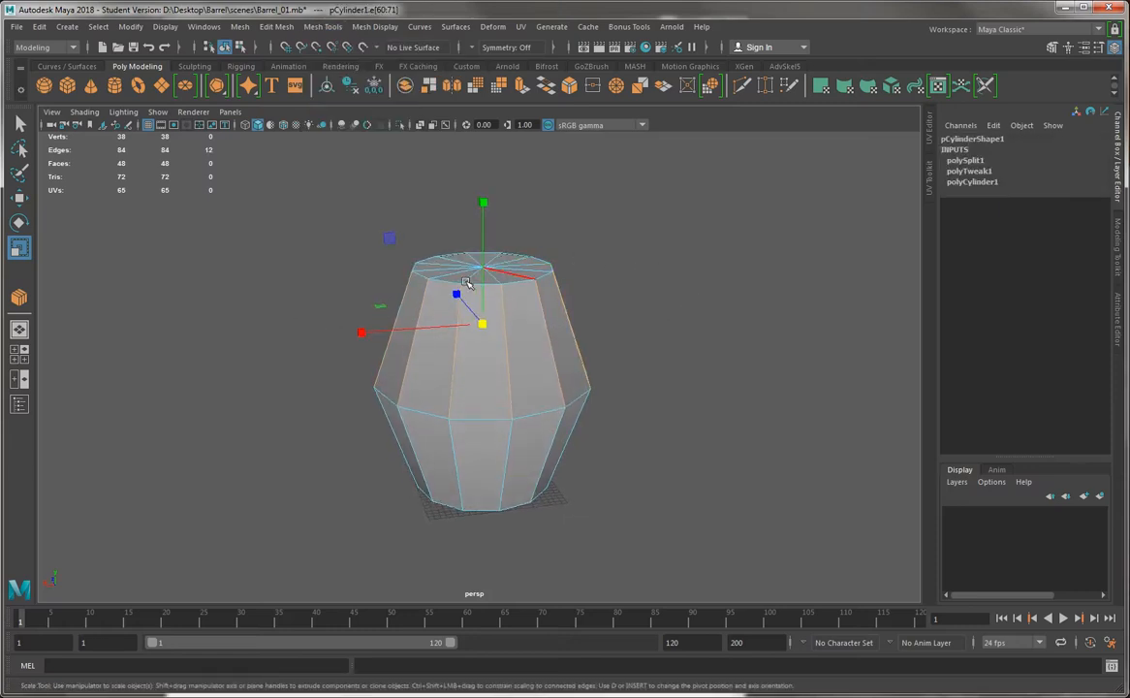
{"action": "left_click_drag", "start_coordinate": [397, 313], "coordinate": [383, 369], "text": "alt"}
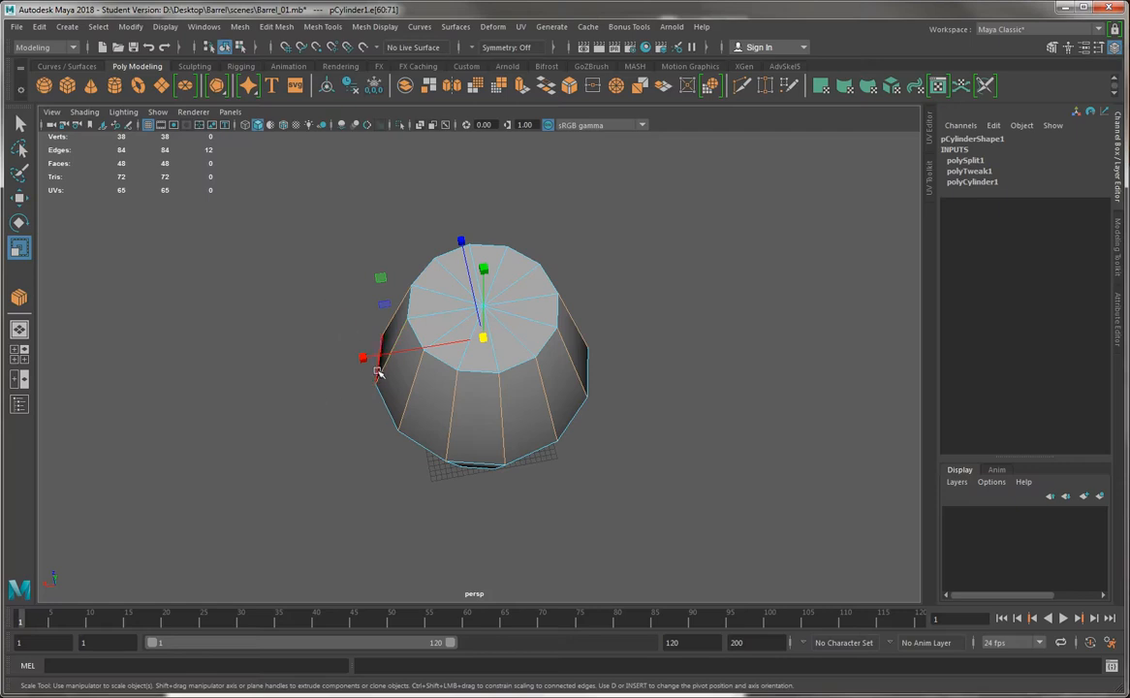
{"action": "left_click_drag", "start_coordinate": [380, 279], "coordinate": [689, 431]}
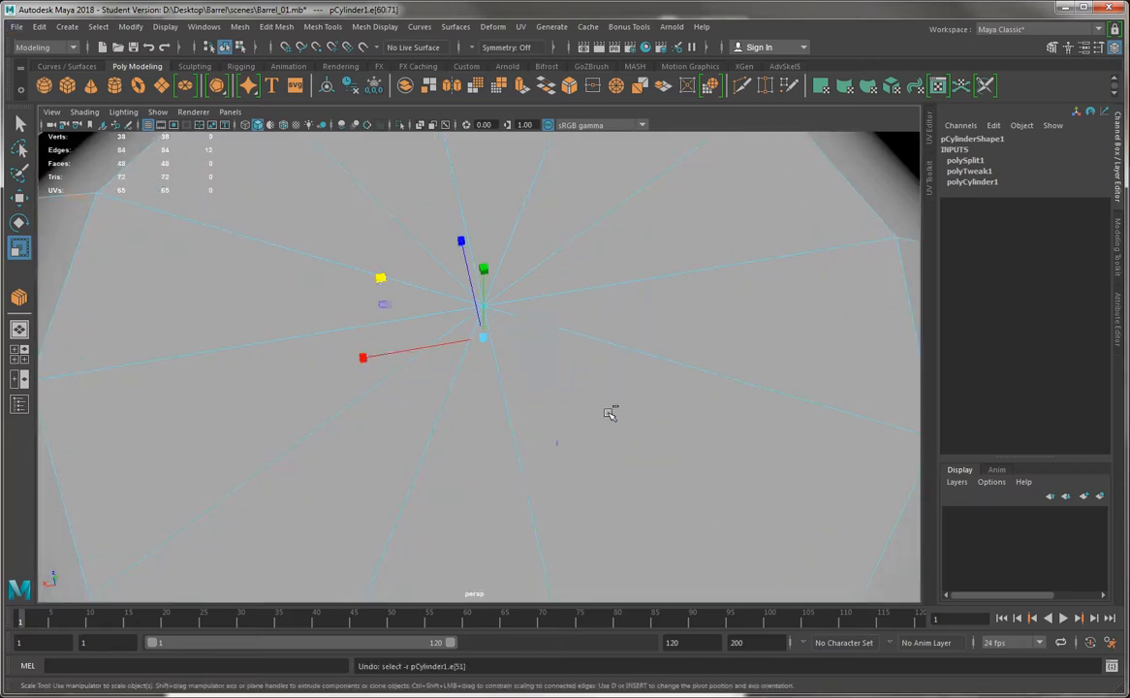
{"action": "key", "text": "ctrl+z"}
{"action": "left_click_drag", "start_coordinate": [611, 411], "coordinate": [576, 385], "text": "alt"}
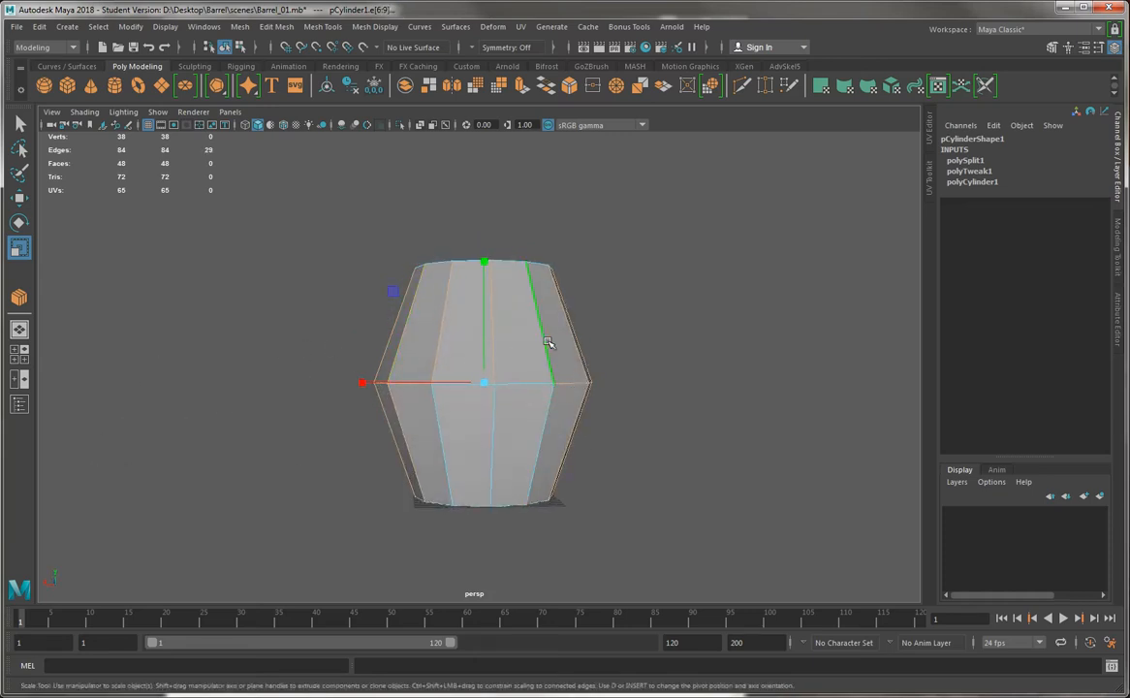
{"action": "left_click_drag", "start_coordinate": [595, 335], "coordinate": [612, 337], "text": "alt"}
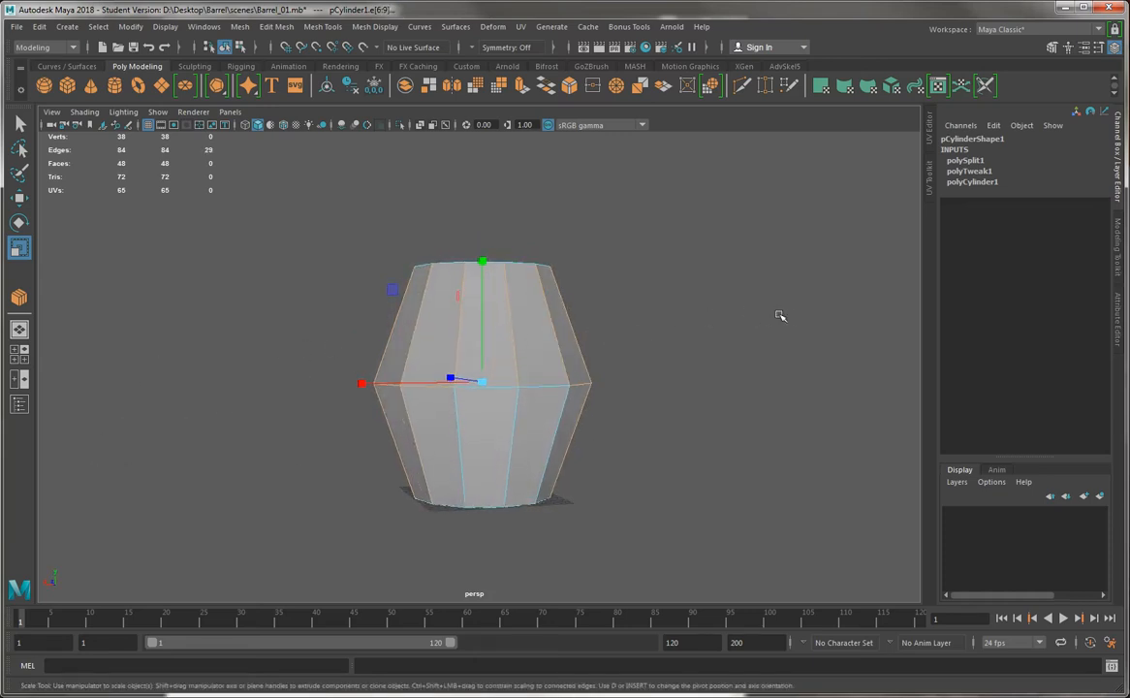
Select all vertical side edges above and below the middle loop and connect them with one segment, adding two horizontal edge loops
{"action": "left_click_drag", "start_coordinate": [802, 312], "coordinate": [238, 322]}
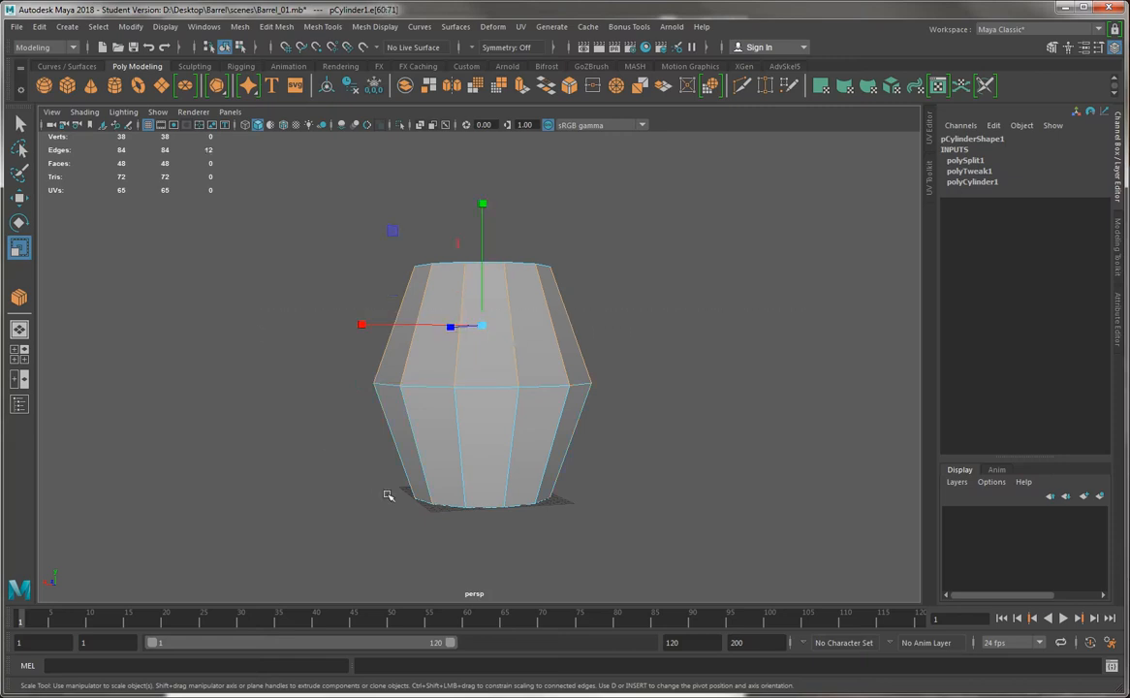
{"action": "left_click_drag", "start_coordinate": [709, 429], "coordinate": [664, 397], "text": "shift"}
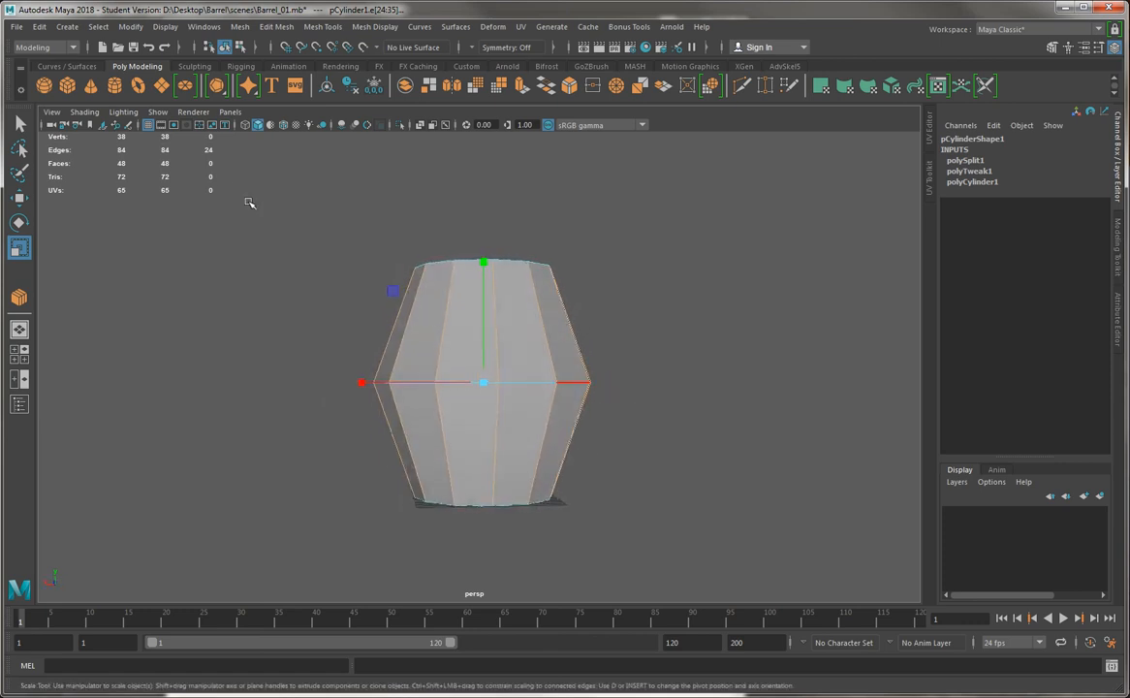
{"action": "left_click", "coordinate": [333, 28]}
{"action": "left_click", "coordinate": [355, 81]}
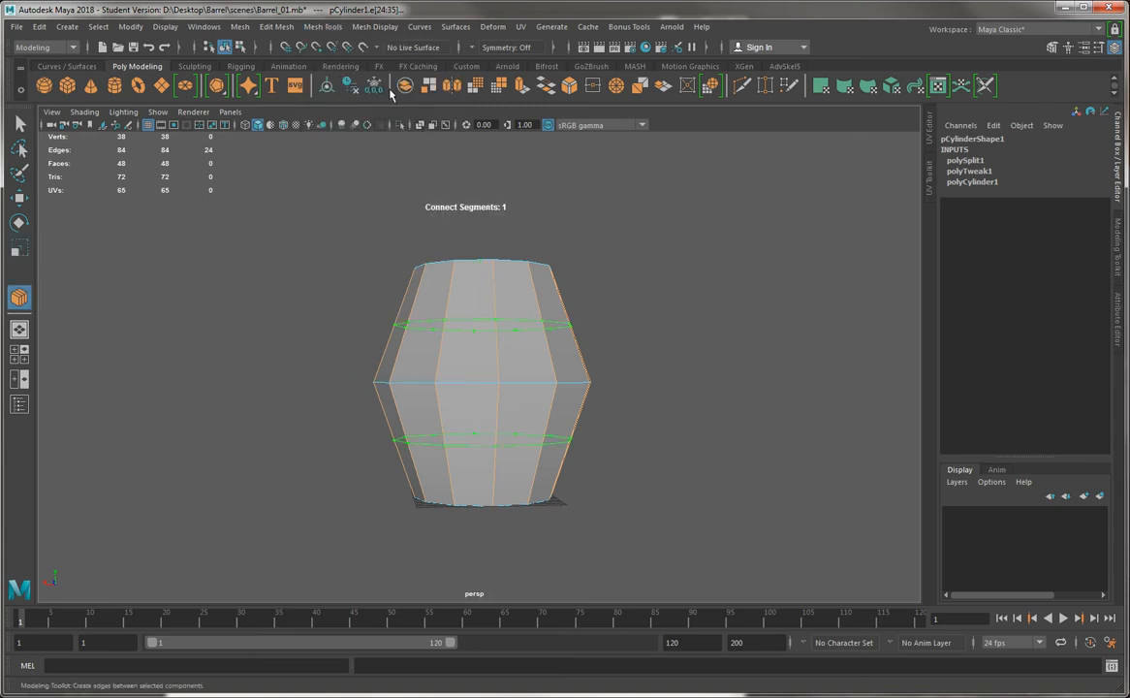
{"action": "left_click_drag", "start_coordinate": [667, 294], "coordinate": [595, 304], "text": "alt"}
{"action": "key", "text": "r"}
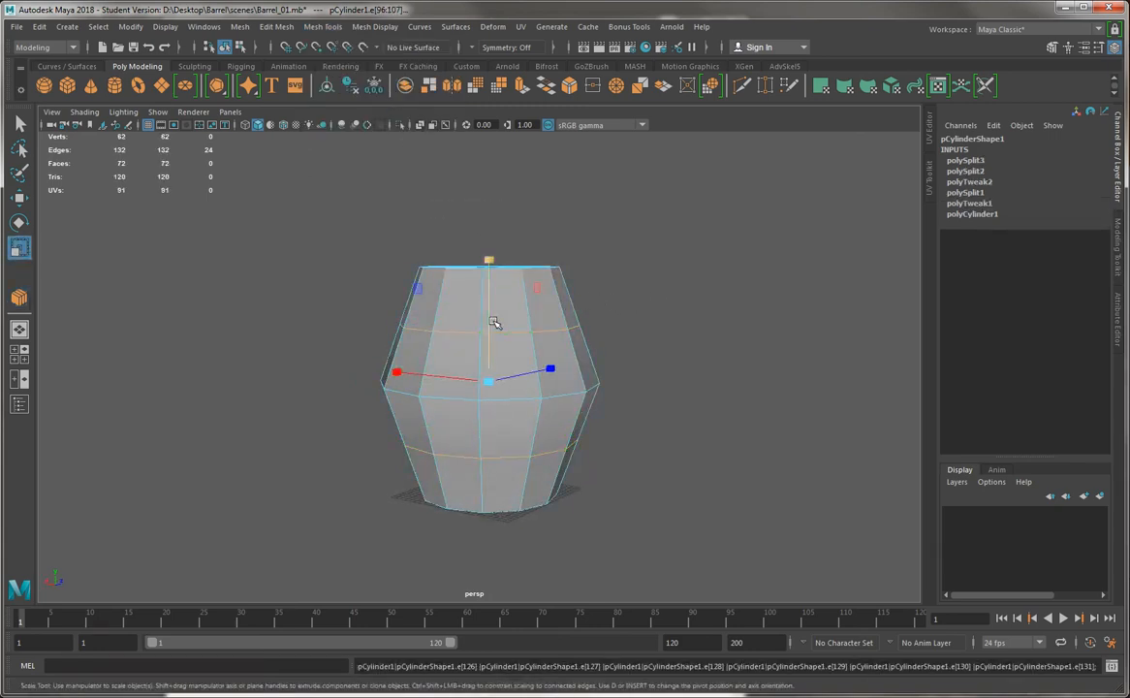
Try to scale the two new edge loops outward uniformly on all axes
{"action": "left_click_drag", "start_coordinate": [428, 346], "coordinate": [513, 359], "text": "alt"}
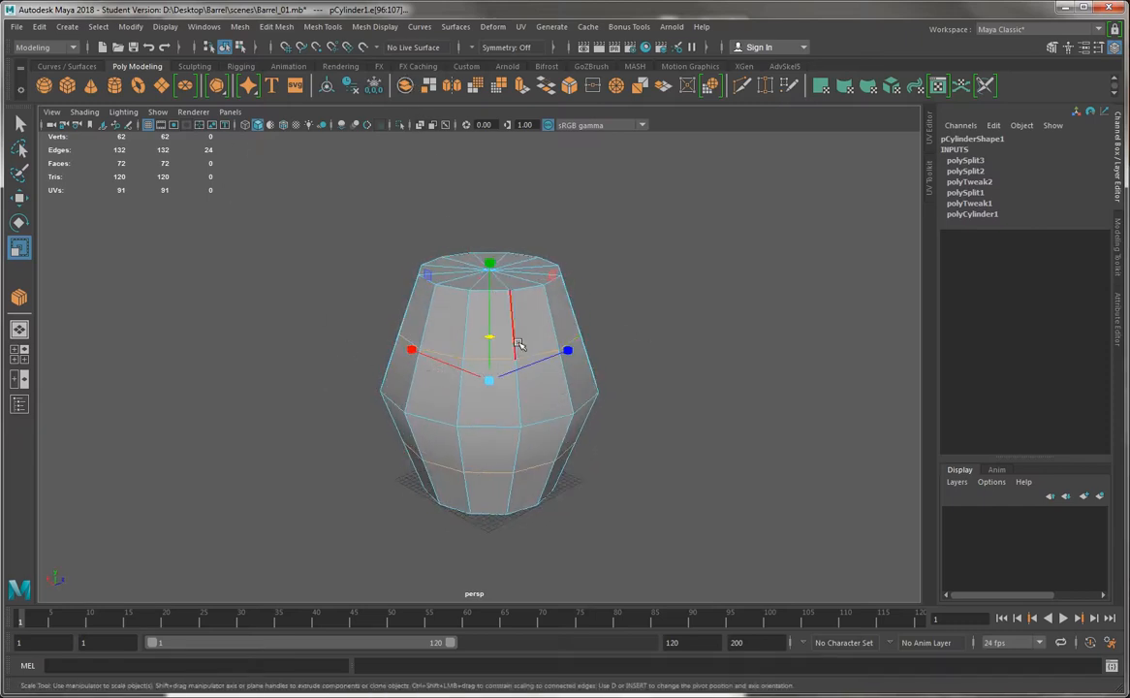
{"action": "left_click_drag", "start_coordinate": [488, 391], "coordinate": [759, 428]}
{"action": "key", "text": "ctrl+z"}
{"action": "key", "text": "ctrl+z"}
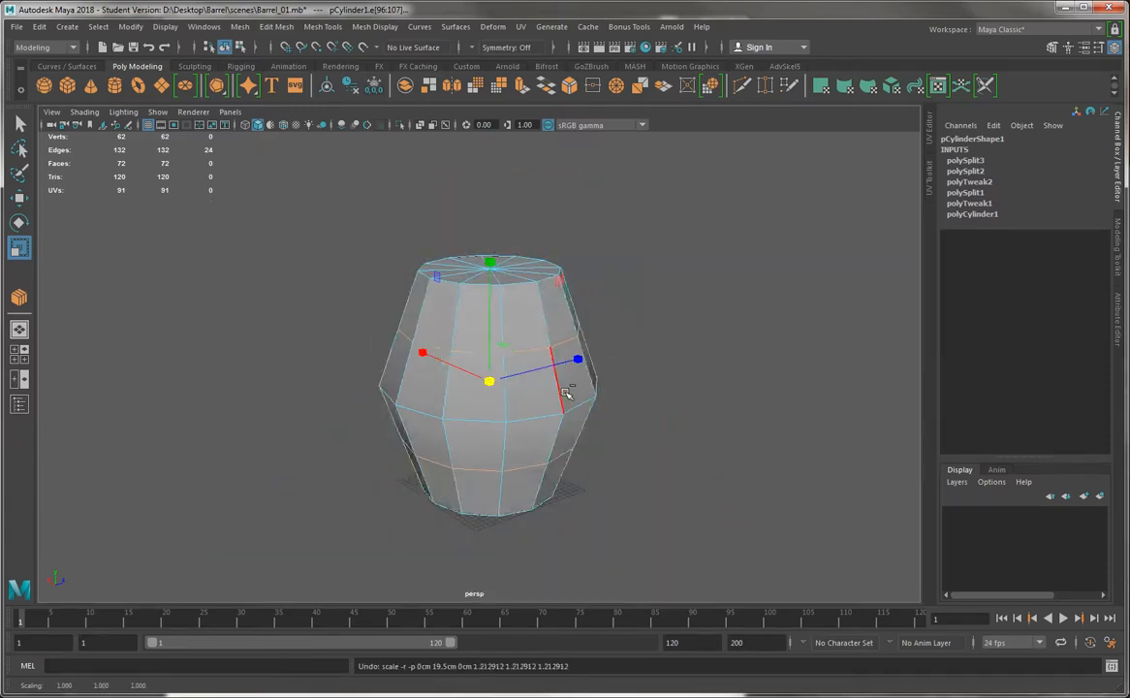
Scale the two new edge loops outward on the horizontal axes only, rounding the barrel's profile while keeping the loops' heights
{"action": "left_click_drag", "start_coordinate": [516, 367], "coordinate": [441, 427], "text": "alt"}
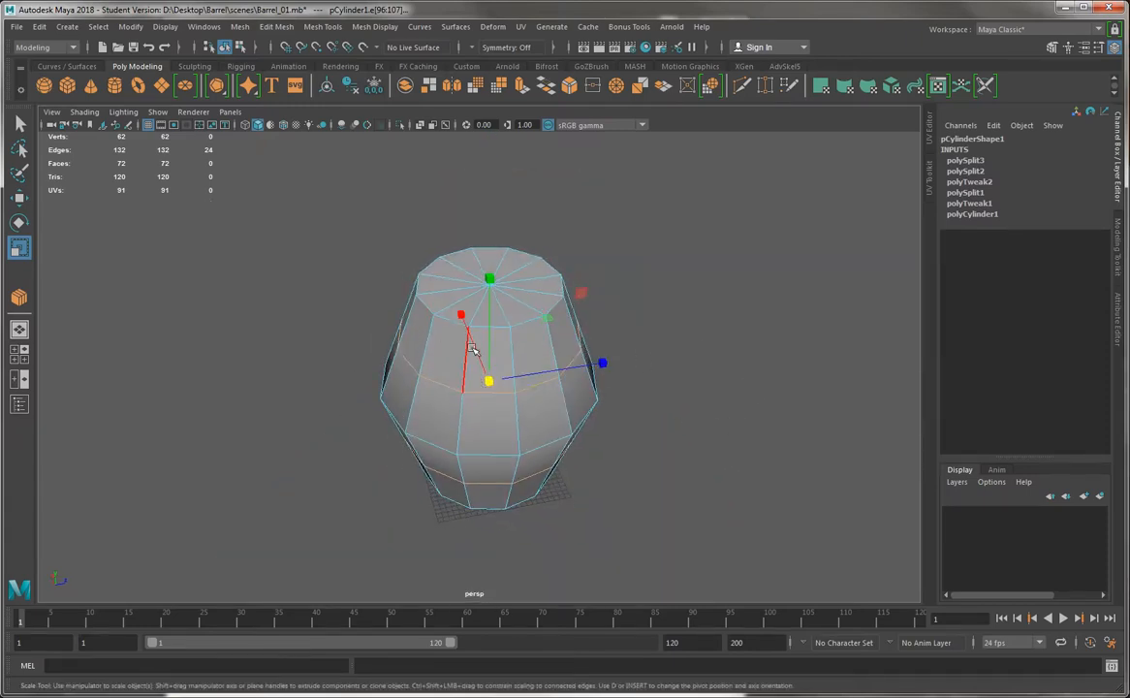
{"action": "left_click_drag", "start_coordinate": [516, 367], "coordinate": [504, 351], "text": "alt"}
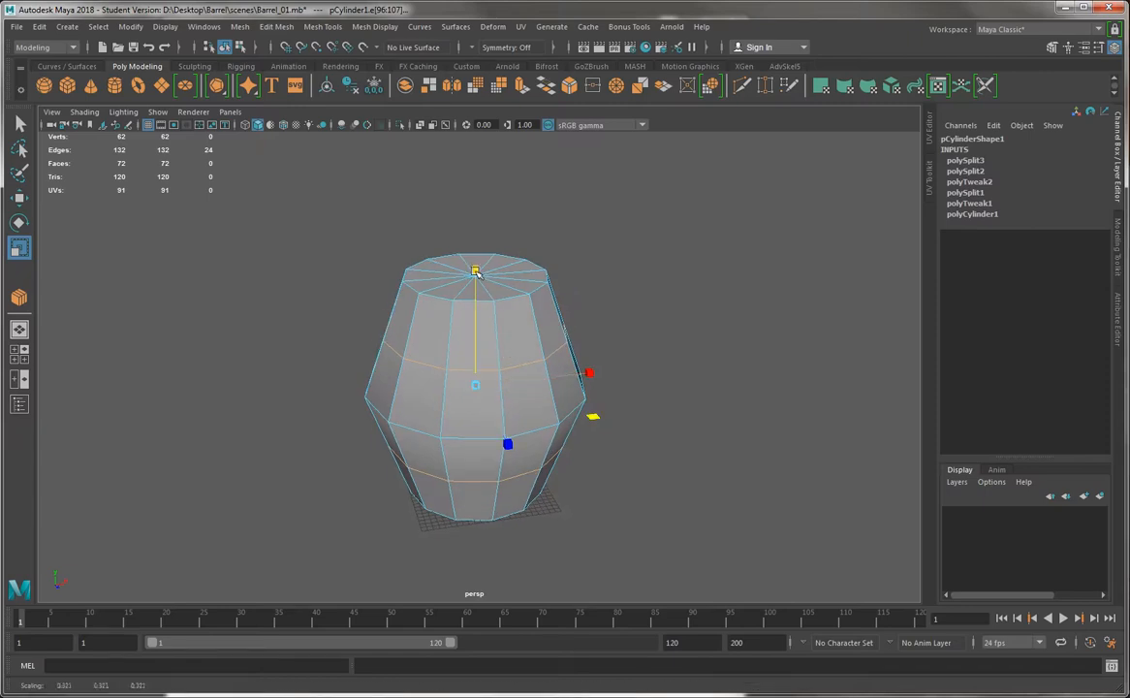
{"action": "mouse_move", "coordinate": [475, 271]}
{"action": "left_mouse_down", "text": "ctrl"}
{"action": "mouse_move", "coordinate": [481, 244]}
{"action": "mouse_move", "coordinate": [477, 264]}
{"action": "mouse_move", "coordinate": [482, 255]}
{"action": "left_mouse_up", "text": "ctrl"}
{"action": "left_click_drag", "start_coordinate": [383, 334], "coordinate": [407, 309], "text": "alt"}
{"action": "left_click_drag", "start_coordinate": [538, 394], "coordinate": [602, 415], "text": "alt"}
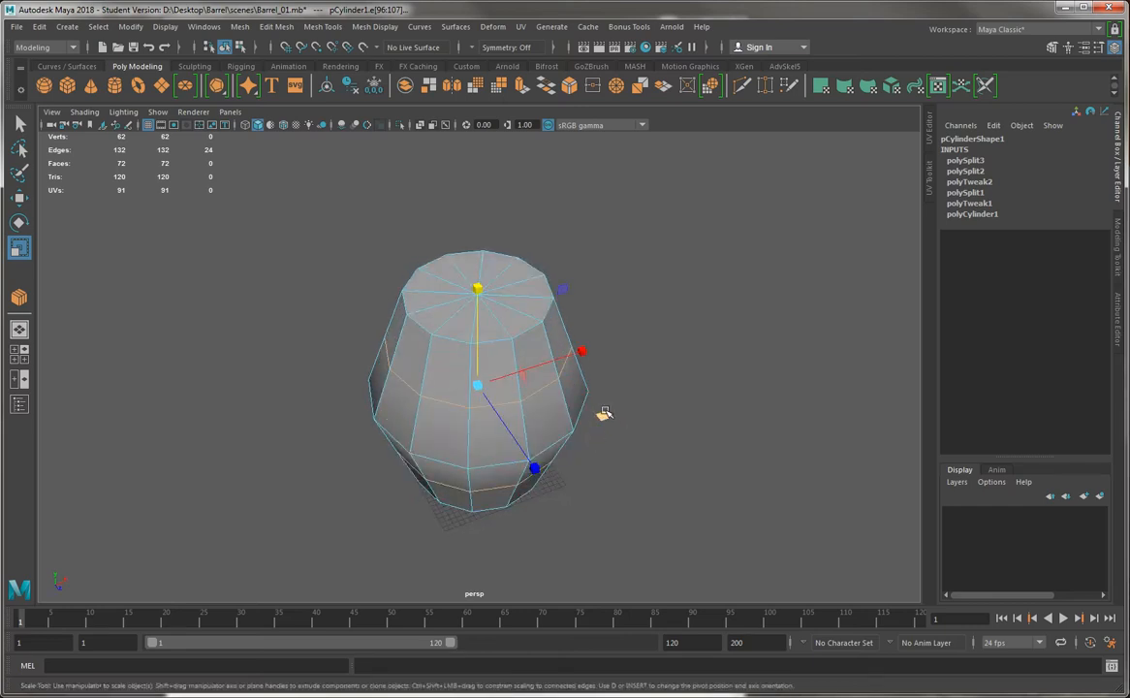
{"action": "left_click_drag", "start_coordinate": [670, 441], "coordinate": [550, 348], "text": "alt"}
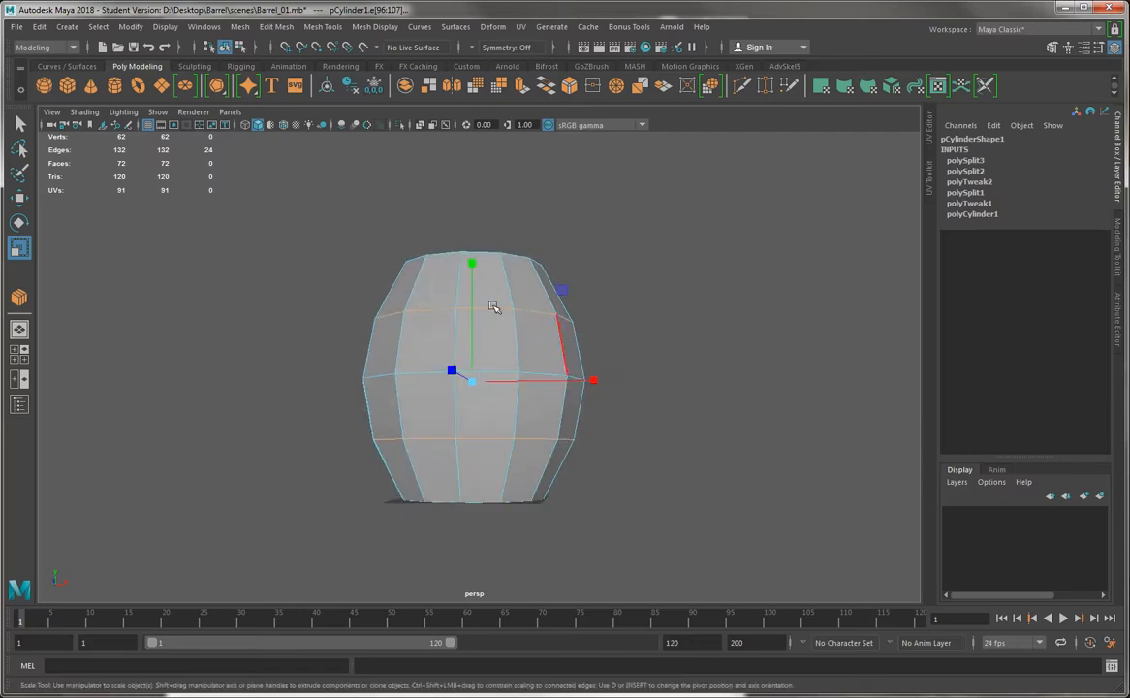
Switch to the Move tool and clear the selection of the two scaled edge loops
{"action": "middle_click_drag", "start_coordinate": [456, 311], "coordinate": [500, 366], "text": "alt"}
{"action": "right_click_drag", "start_coordinate": [500, 366], "coordinate": [482, 371], "text": "alt"}
{"action": "left_click_drag", "start_coordinate": [482, 372], "coordinate": [504, 376], "text": "alt"}
{"action": "key", "text": "w"}
{"action": "right_click_drag", "start_coordinate": [470, 325], "coordinate": [469, 287]}
{"action": "left_click", "coordinate": [708, 305]}
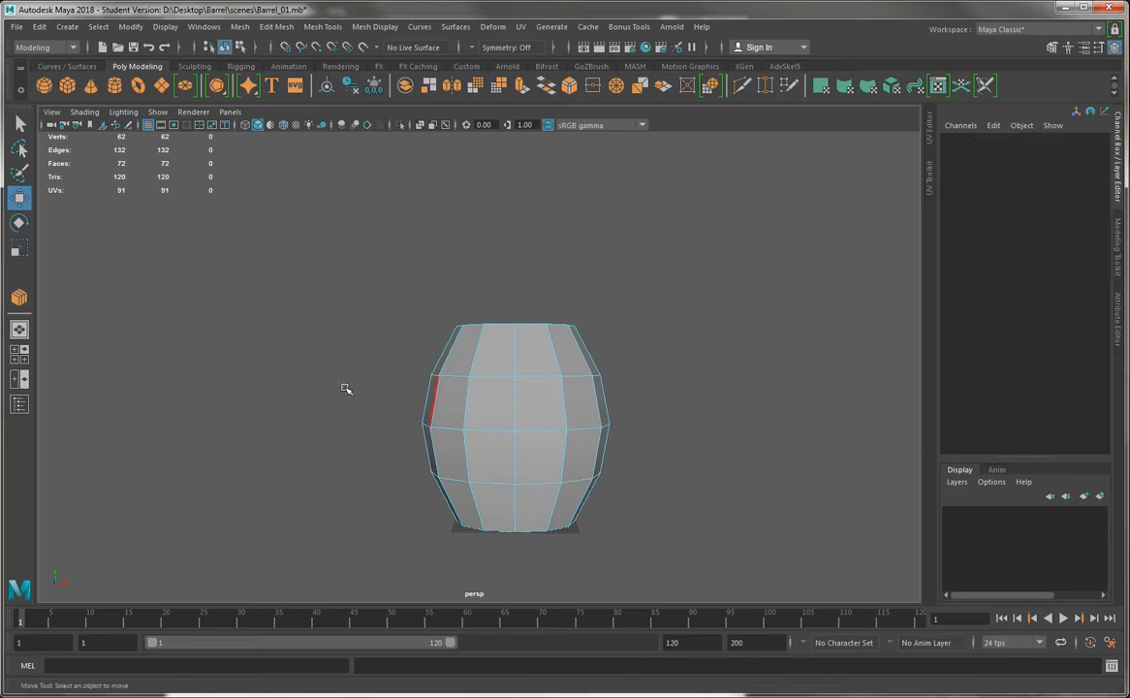
{"action": "middle_click_drag", "start_coordinate": [511, 391], "coordinate": [469, 339], "text": "alt"}
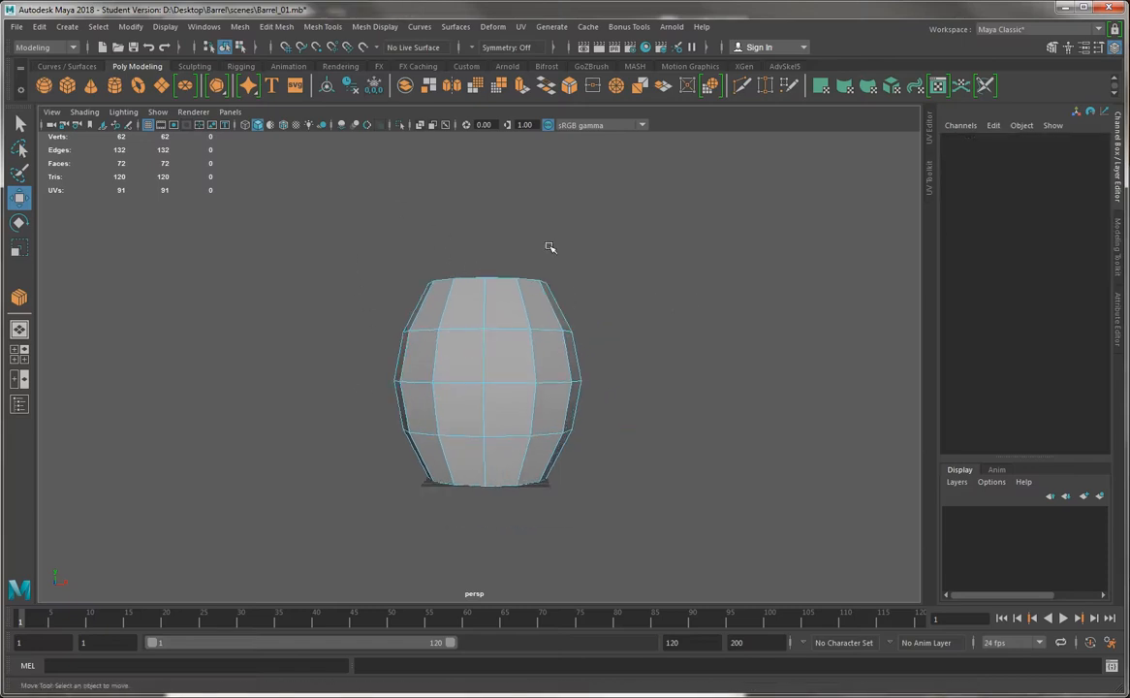
Save the scene under the new name Barrel_02.mb and accept the student version notice
{"action": "left_click", "coordinate": [16, 26]}
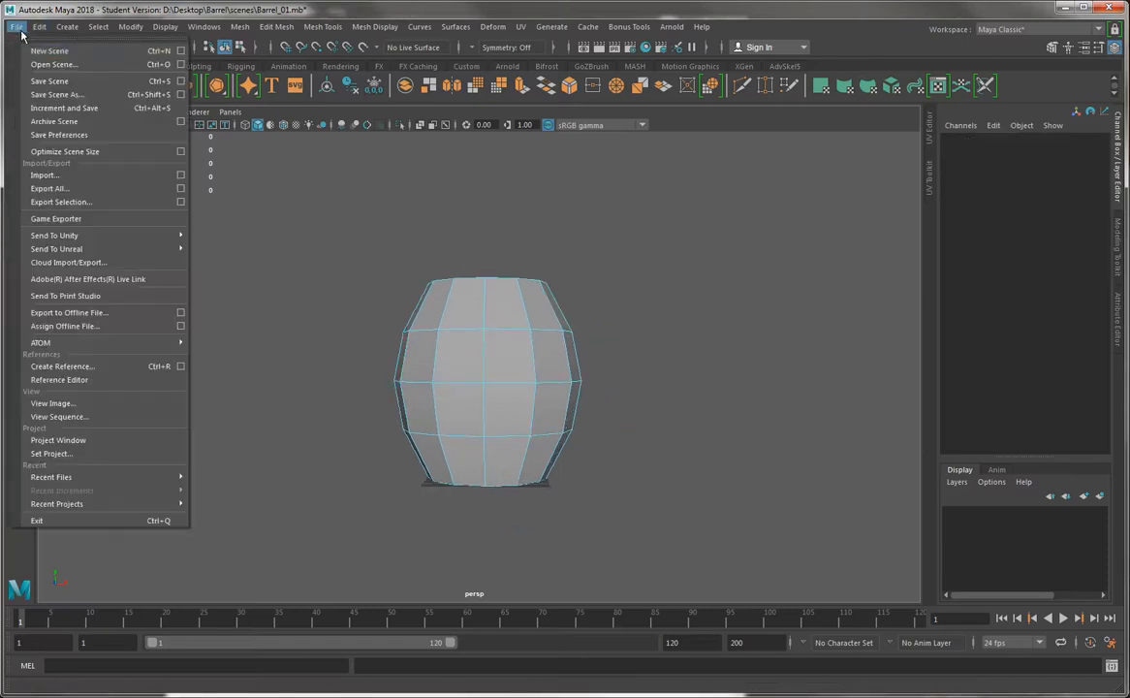
{"action": "left_click", "coordinate": [58, 95]}
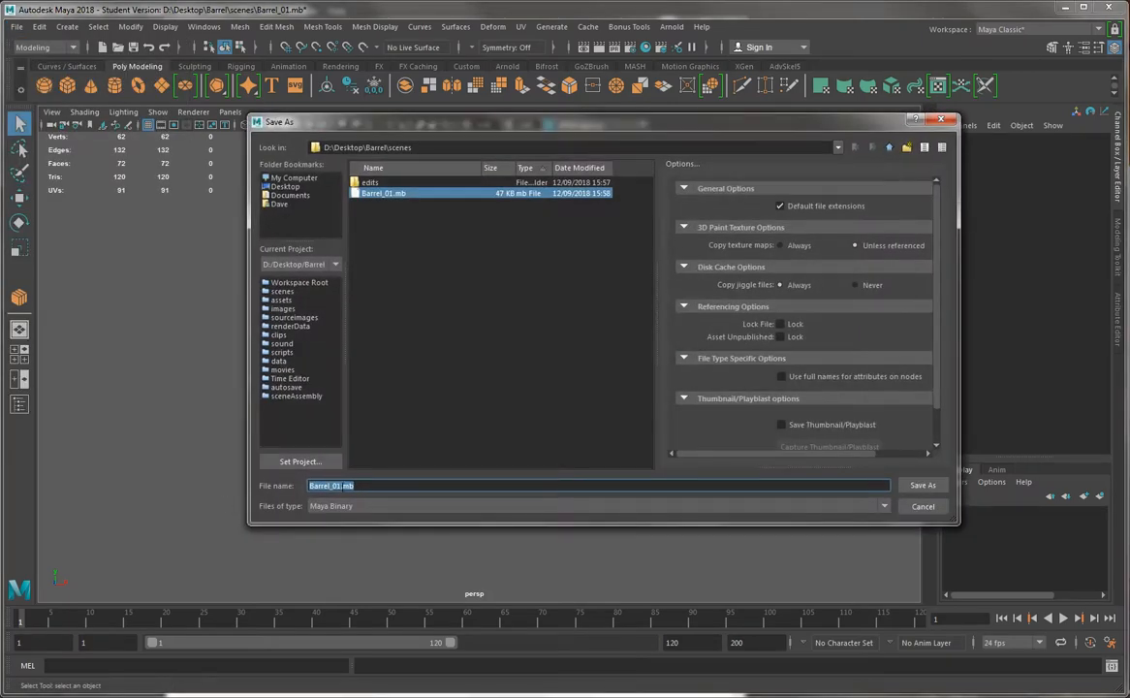
{"action": "left_click", "coordinate": [342, 487]}
{"action": "key", "text": "BackSpace"}
{"action": "type", "text": "2"}
{"action": "key", "text": "Return"}
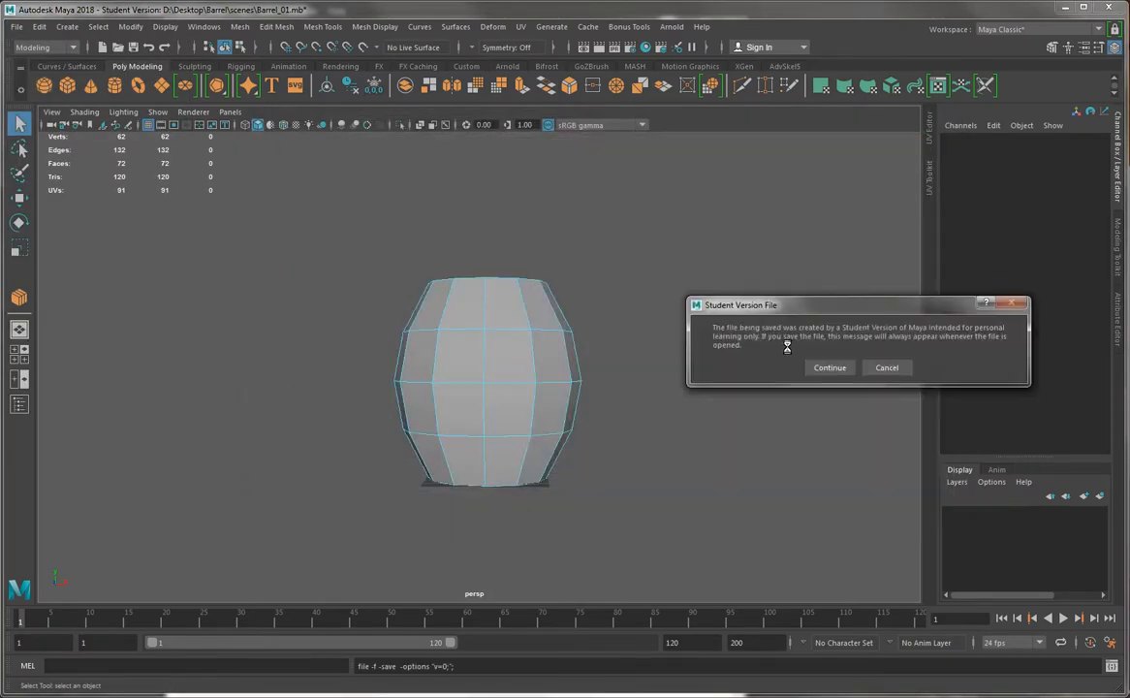
{"action": "left_click", "coordinate": [830, 367]}
Select the vertical edges of the barrel's top and bottom bands and connect them with one segment, placing a horizontal loop in each
{"action": "key", "text": "w"}
{"action": "scroll", "coordinate": [517, 331], "scroll_direction": "up", "scroll_amount": 3}
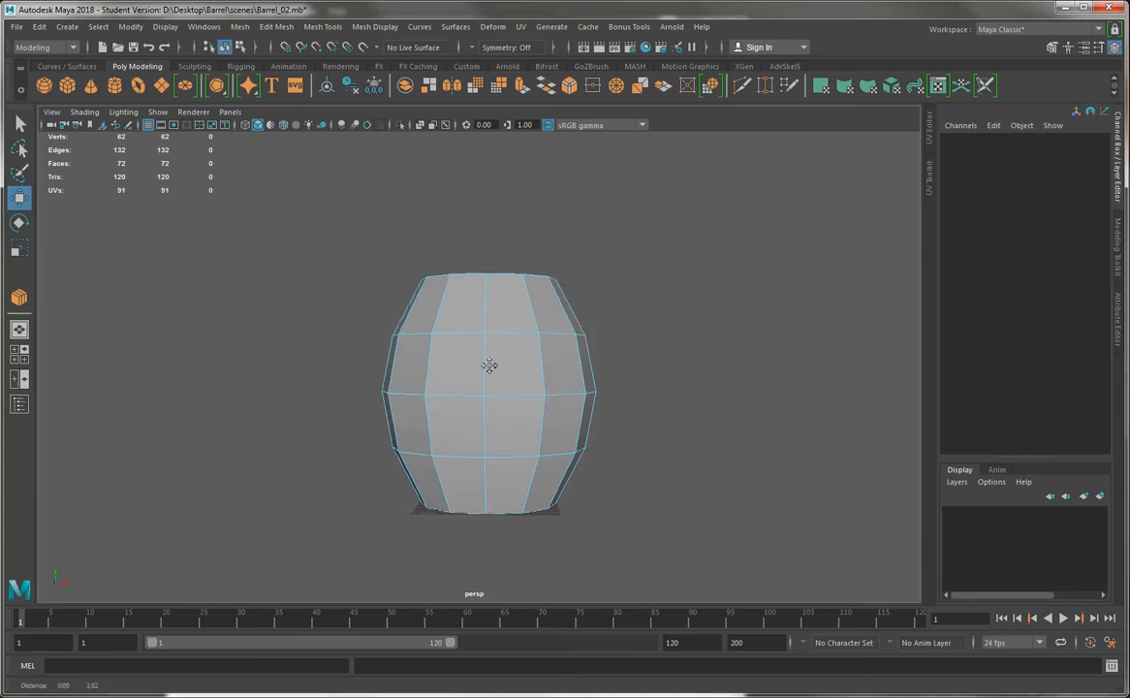
{"action": "middle_click_drag", "start_coordinate": [489, 365], "coordinate": [489, 406], "text": "alt"}
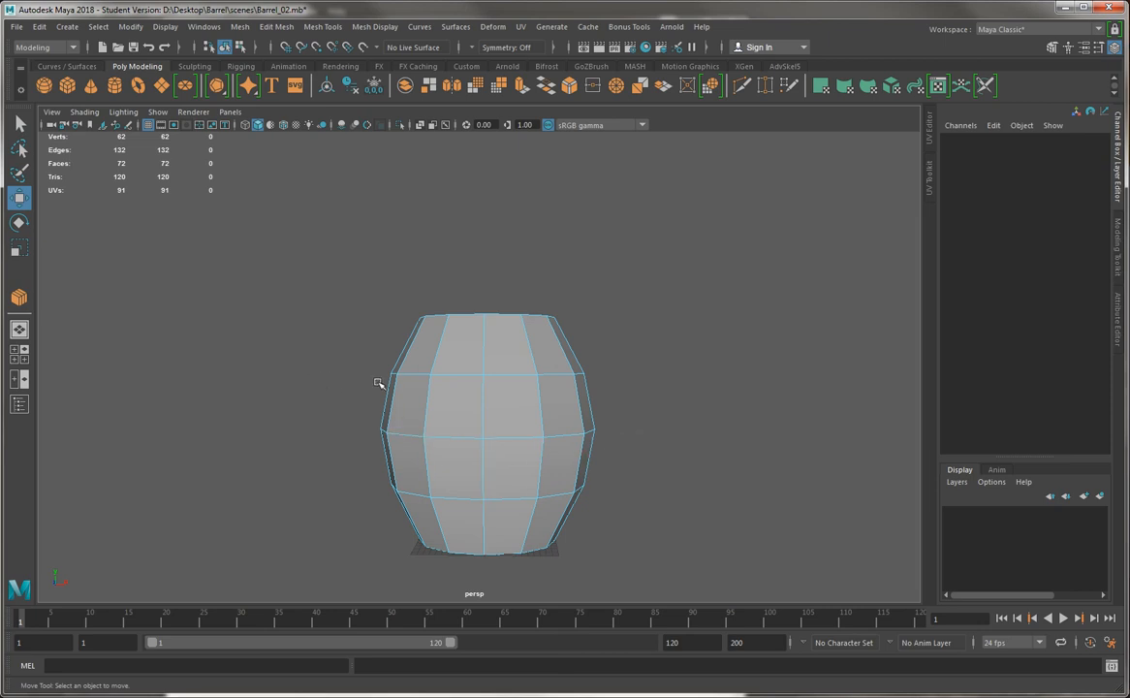
{"action": "left_click_drag", "start_coordinate": [380, 337], "coordinate": [640, 344]}
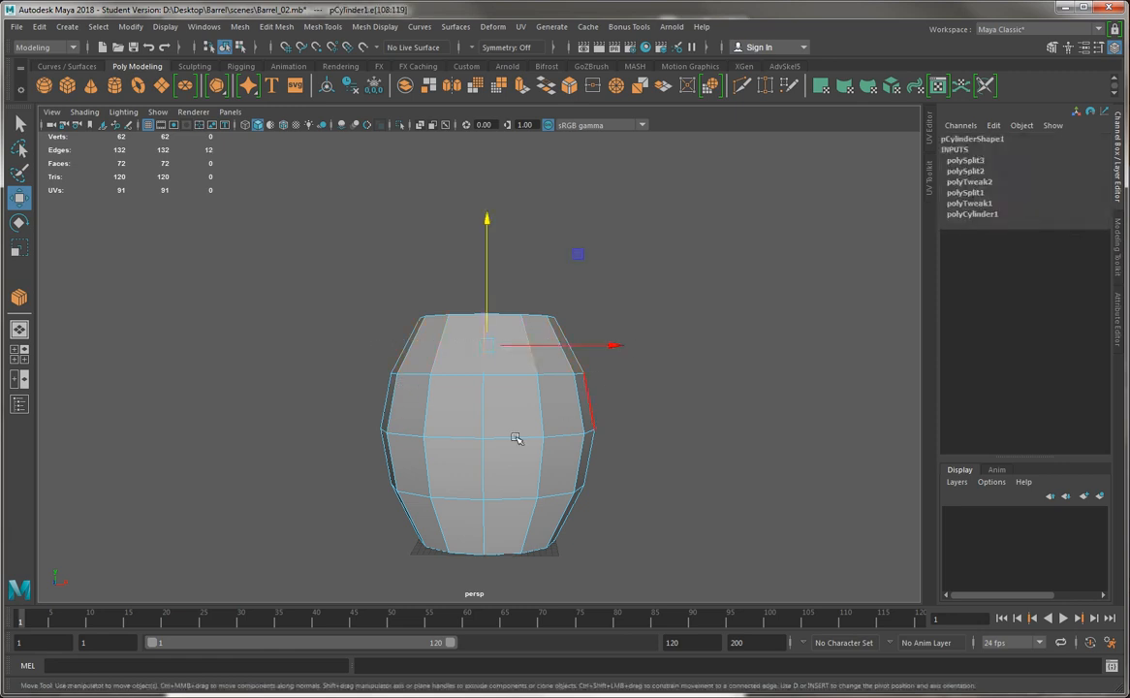
{"action": "middle_click_drag", "start_coordinate": [385, 462], "coordinate": [390, 387], "text": "alt"}
{"action": "left_click_drag", "start_coordinate": [389, 386], "coordinate": [380, 380], "text": "alt"}
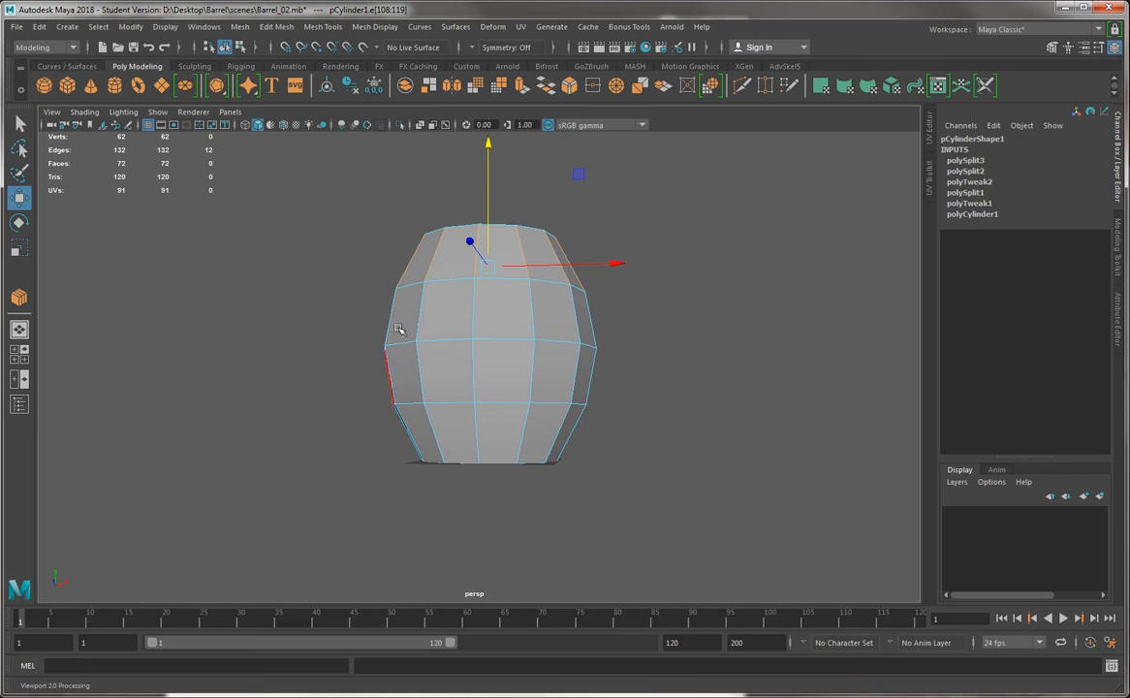
{"action": "left_click_drag", "start_coordinate": [456, 317], "coordinate": [493, 331], "text": "alt"}
{"action": "left_click_drag", "start_coordinate": [333, 318], "coordinate": [610, 325], "text": "shift"}
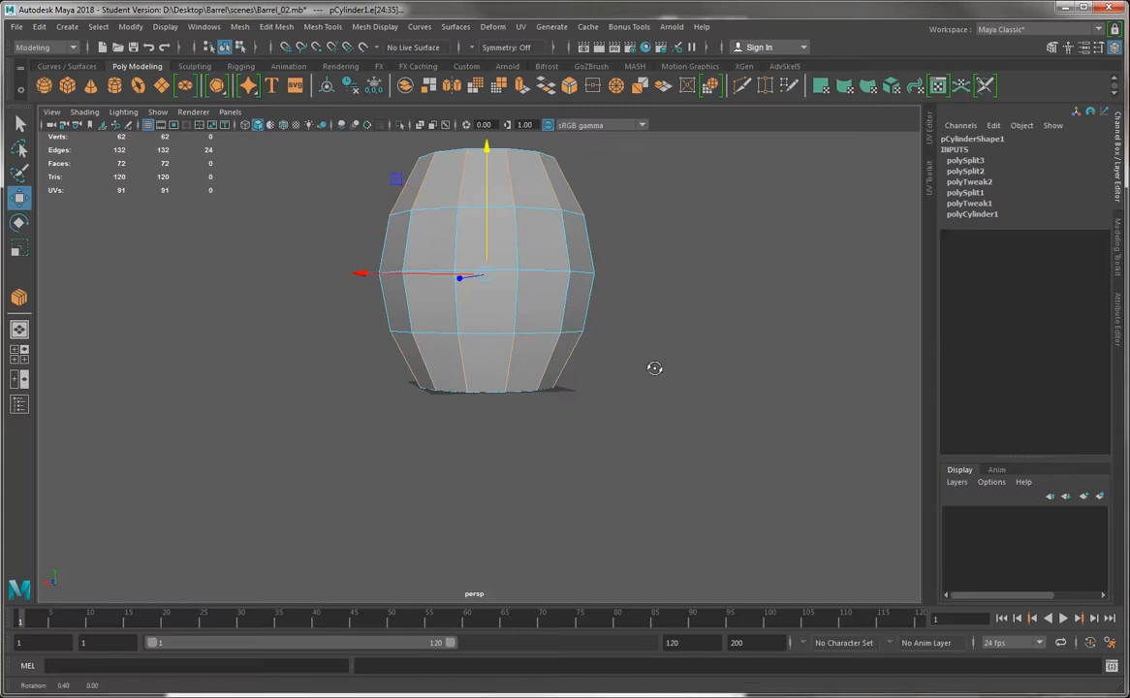
{"action": "left_click_drag", "start_coordinate": [652, 371], "coordinate": [223, 378], "text": "alt"}
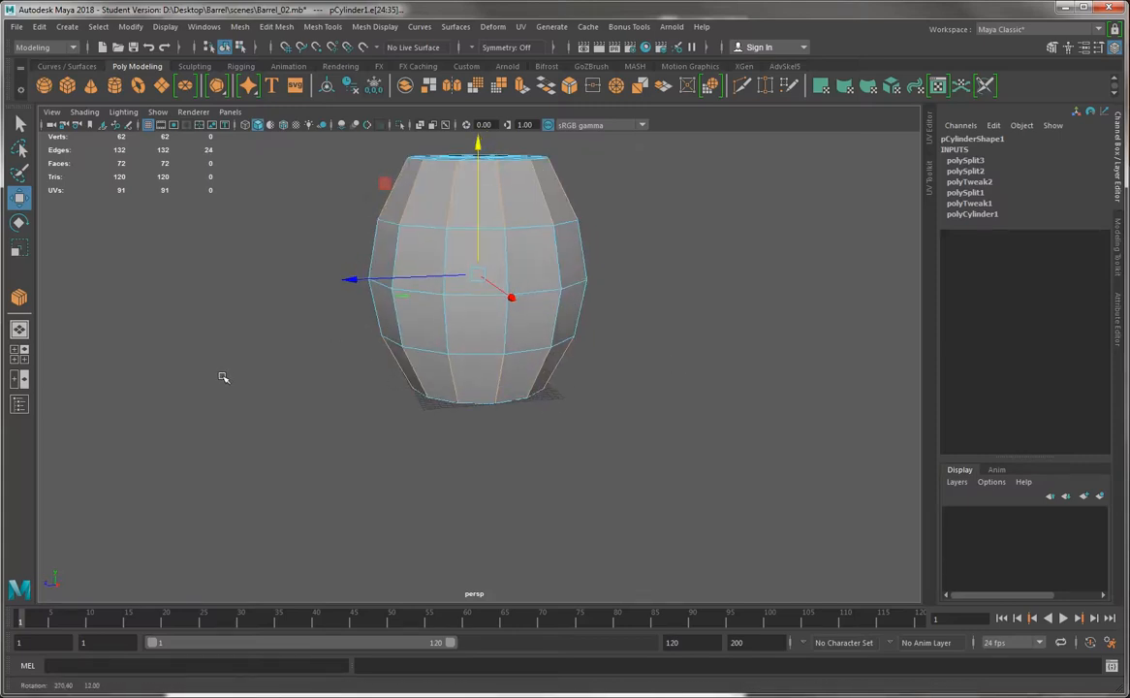
{"action": "left_click", "coordinate": [334, 28]}
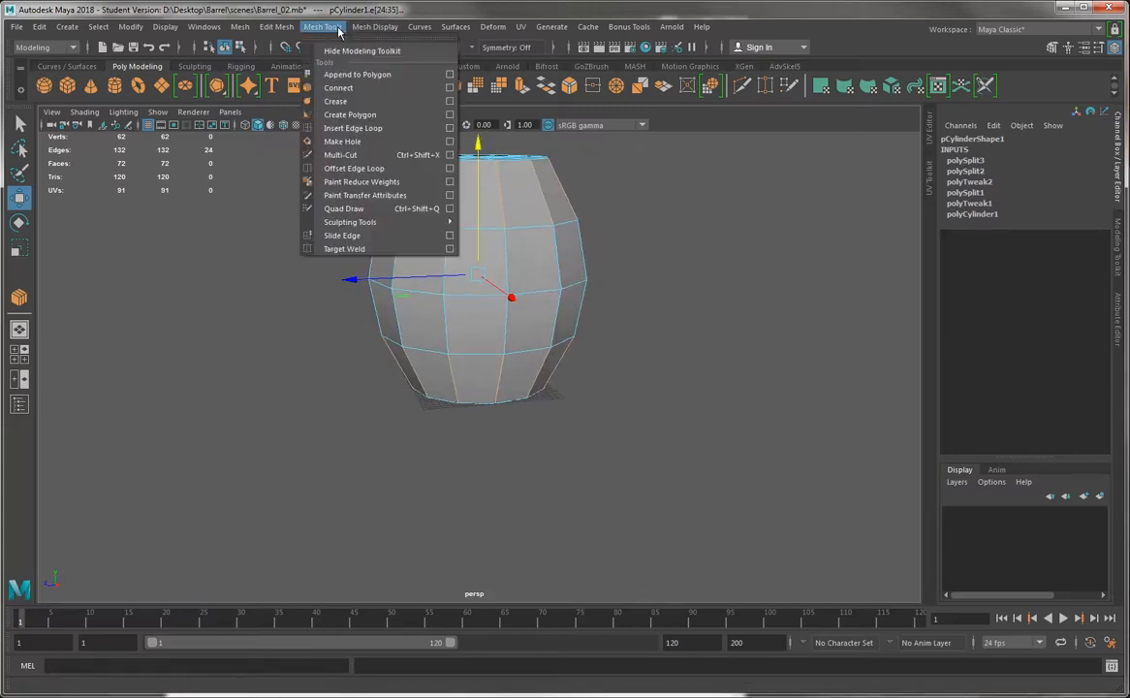
{"action": "left_click", "coordinate": [332, 88]}
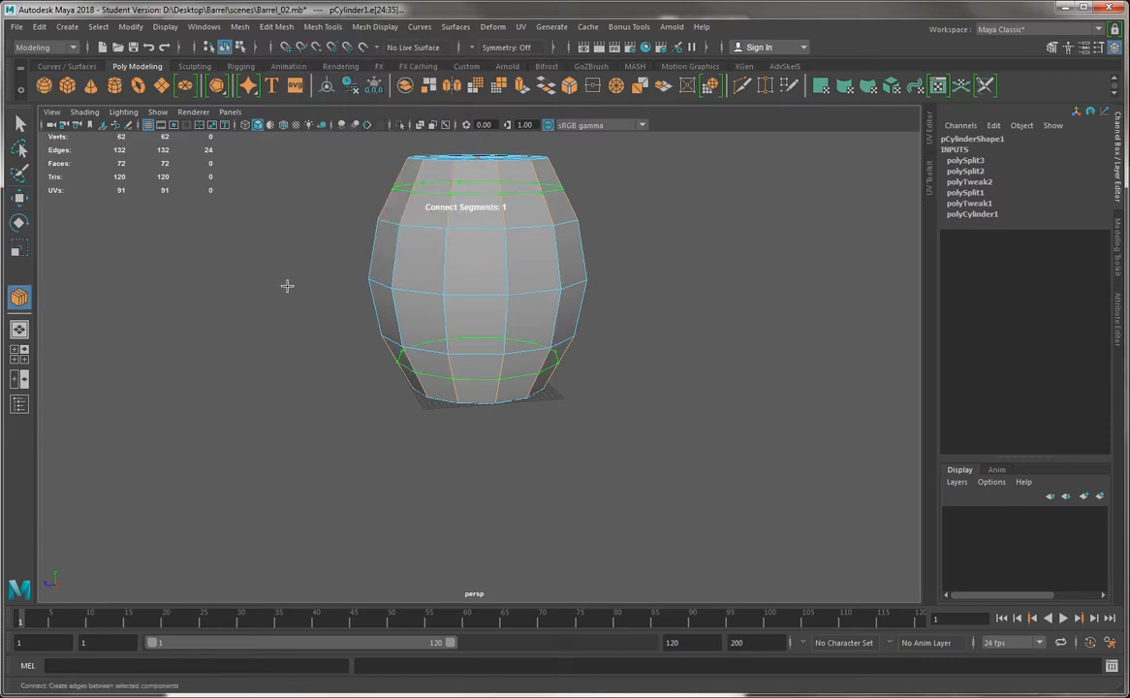
Raise the connect segments to 2 in the barrel's top and bottom bands and finish the operation with the Move tool
{"action": "left_click_drag", "start_coordinate": [287, 285], "coordinate": [312, 351], "text": "alt"}
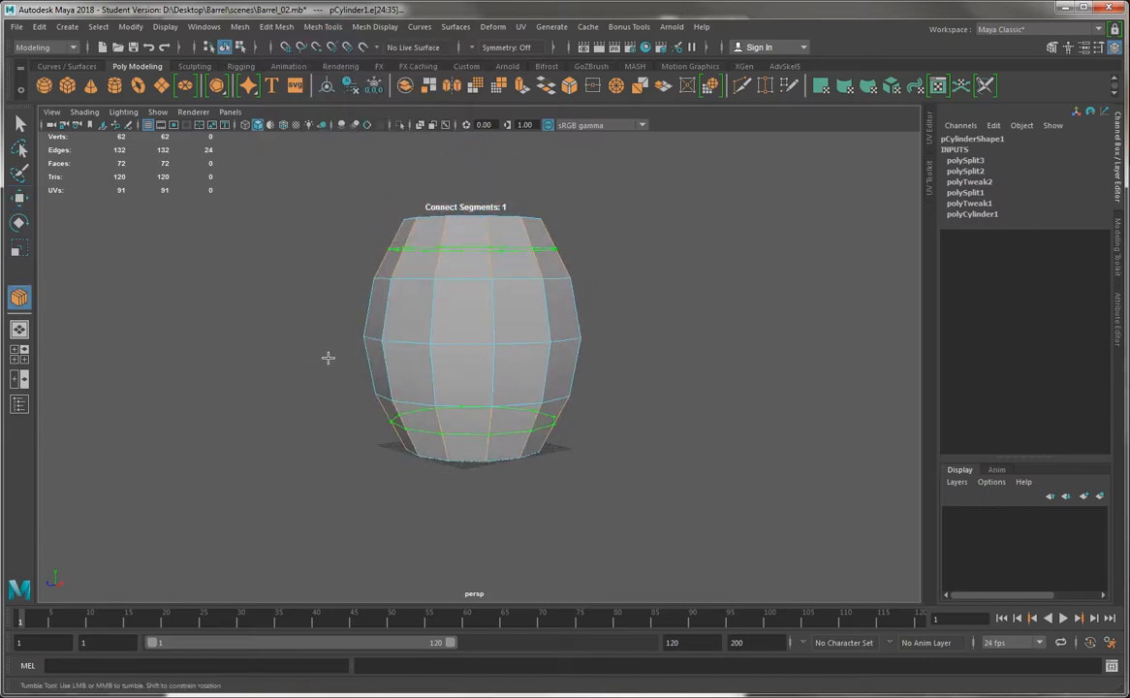
{"action": "middle_click_drag", "start_coordinate": [328, 358], "coordinate": [331, 359]}
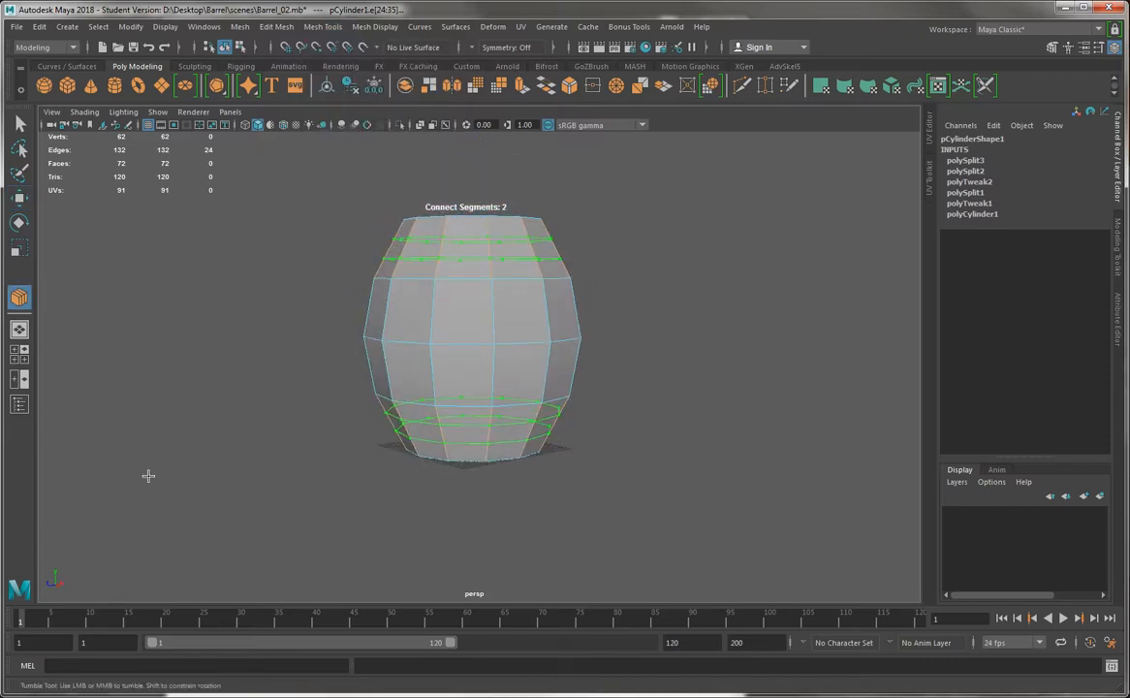
{"action": "key", "text": "ctrl+z"}
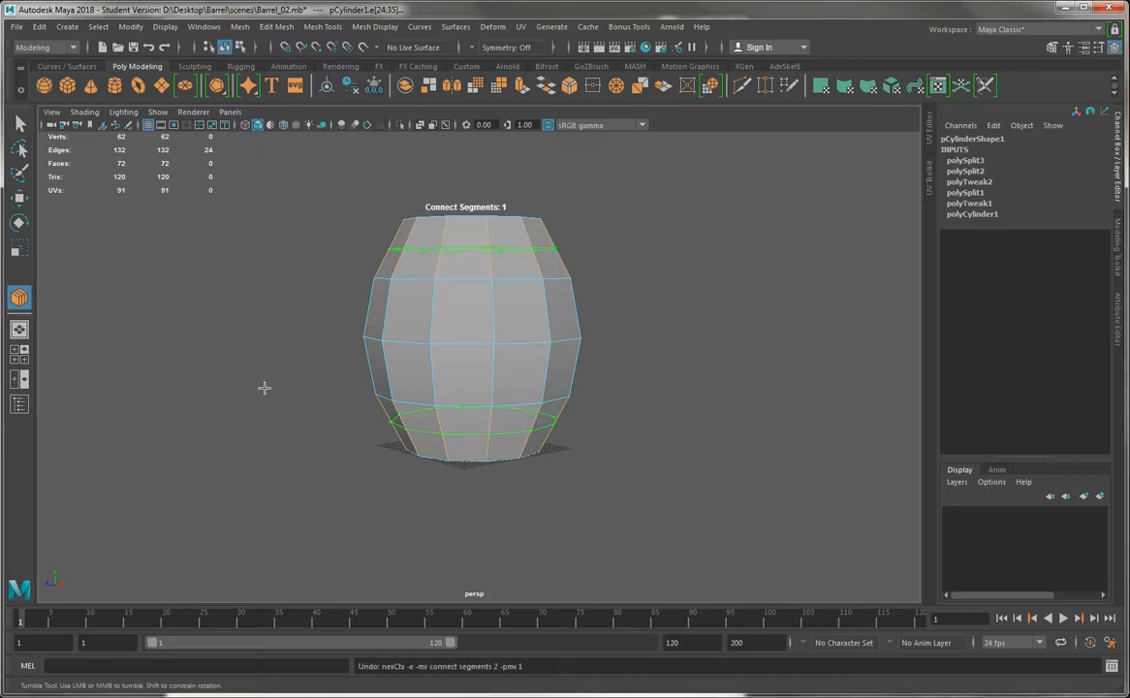
{"action": "left_click_drag", "start_coordinate": [458, 279], "coordinate": [648, 189], "text": "alt"}
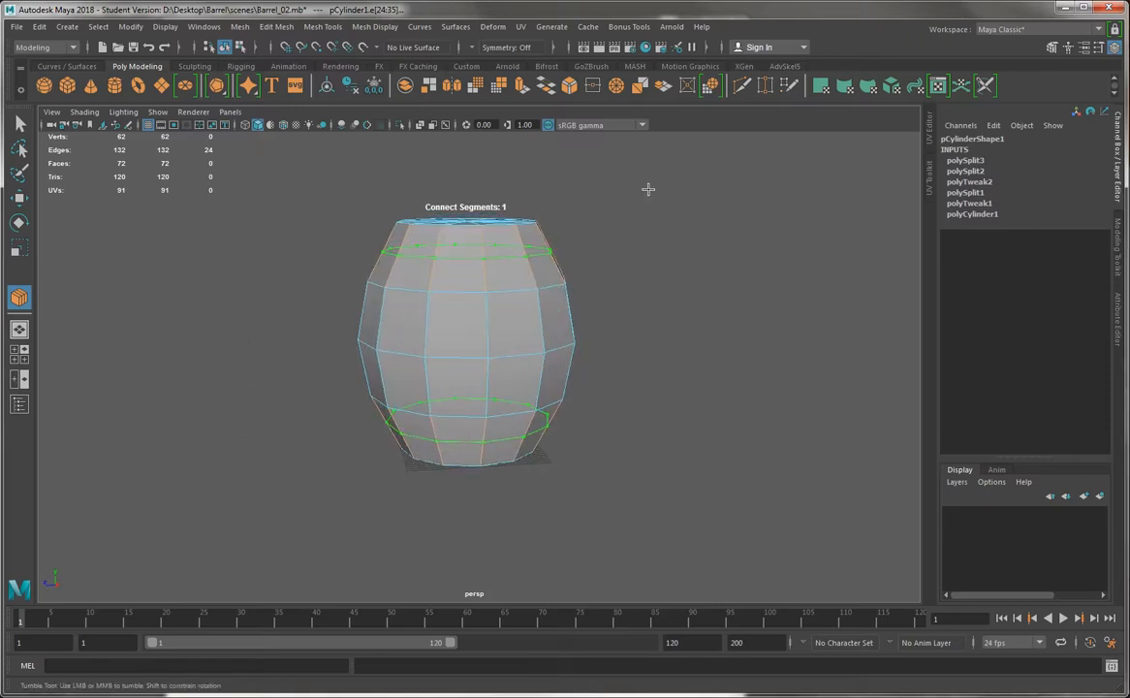
{"action": "middle_click_drag", "start_coordinate": [648, 189], "coordinate": [655, 191]}
{"action": "left_click_drag", "start_coordinate": [424, 273], "coordinate": [435, 434], "text": "alt"}
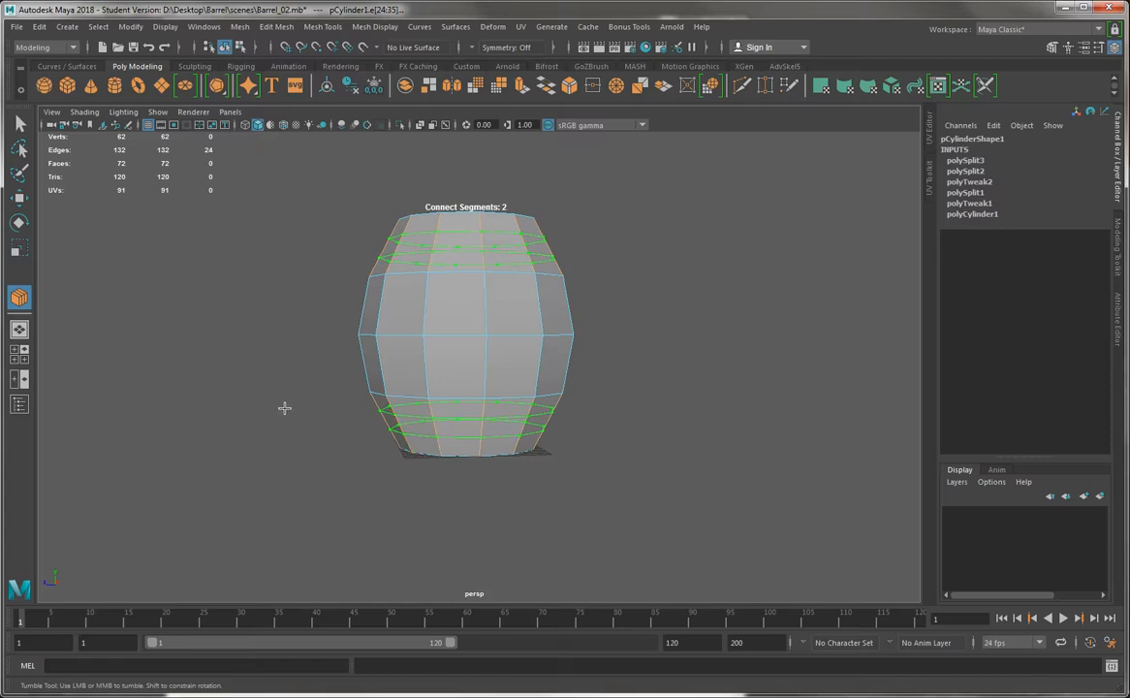
{"action": "key", "text": "w"}
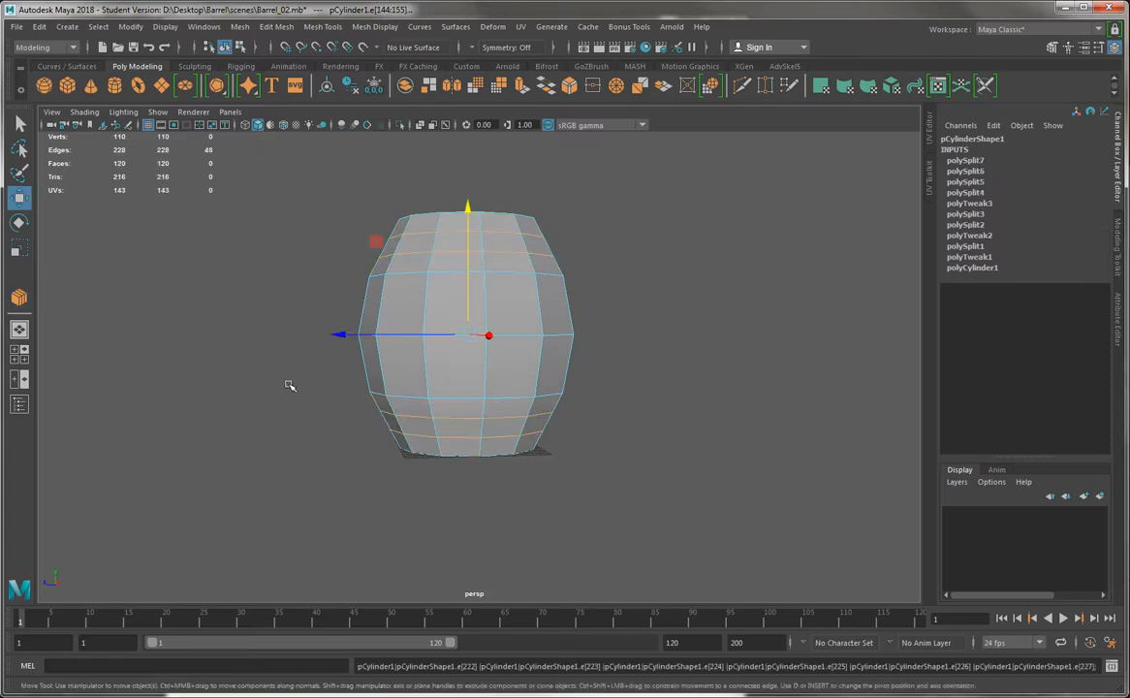
Switch to face selection and select the full middle face rings of the barrel's top and bottom bands
{"action": "left_click_drag", "start_coordinate": [272, 336], "coordinate": [268, 378], "text": "alt"}
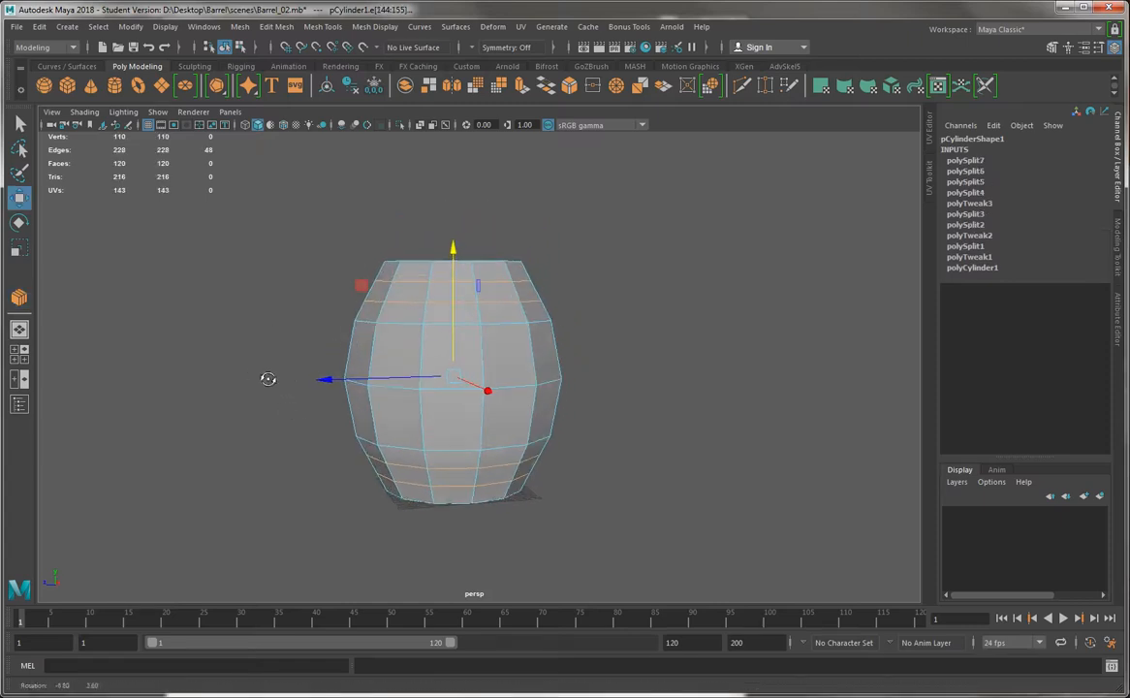
{"action": "right_click_drag", "start_coordinate": [433, 291], "coordinate": [419, 312]}
{"action": "left_click", "coordinate": [371, 349]}
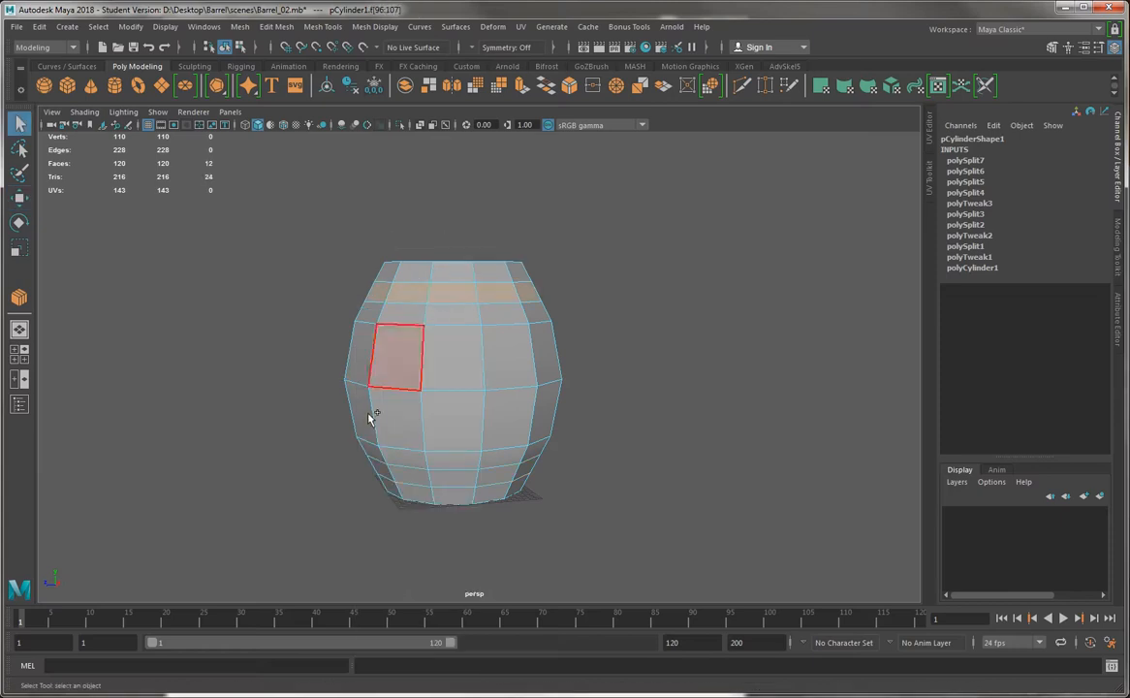
{"action": "left_click_drag", "start_coordinate": [373, 411], "coordinate": [391, 399], "text": "alt"}
{"action": "left_click", "coordinate": [403, 437], "text": "shift"}
{"action": "double_click", "coordinate": [452, 431], "text": "shift"}
{"action": "left_click_drag", "start_coordinate": [283, 431], "coordinate": [305, 442], "text": "alt"}
{"action": "left_click_drag", "start_coordinate": [301, 378], "coordinate": [373, 384], "text": "alt"}
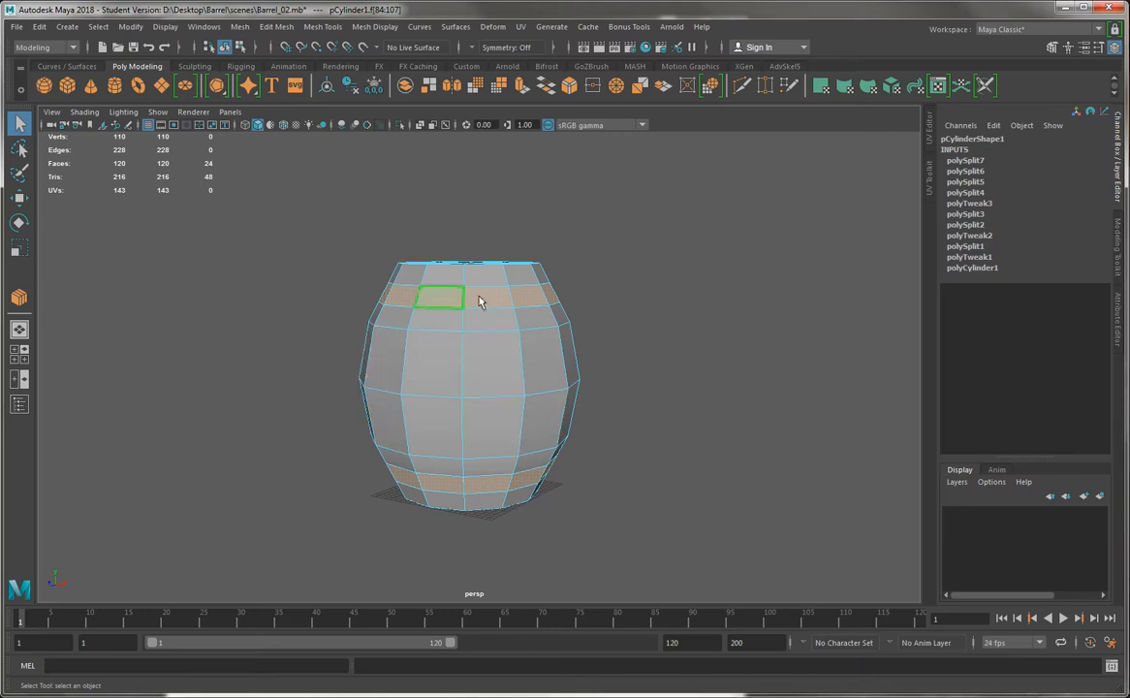
{"action": "left_click_drag", "start_coordinate": [478, 462], "coordinate": [386, 404], "text": "alt"}
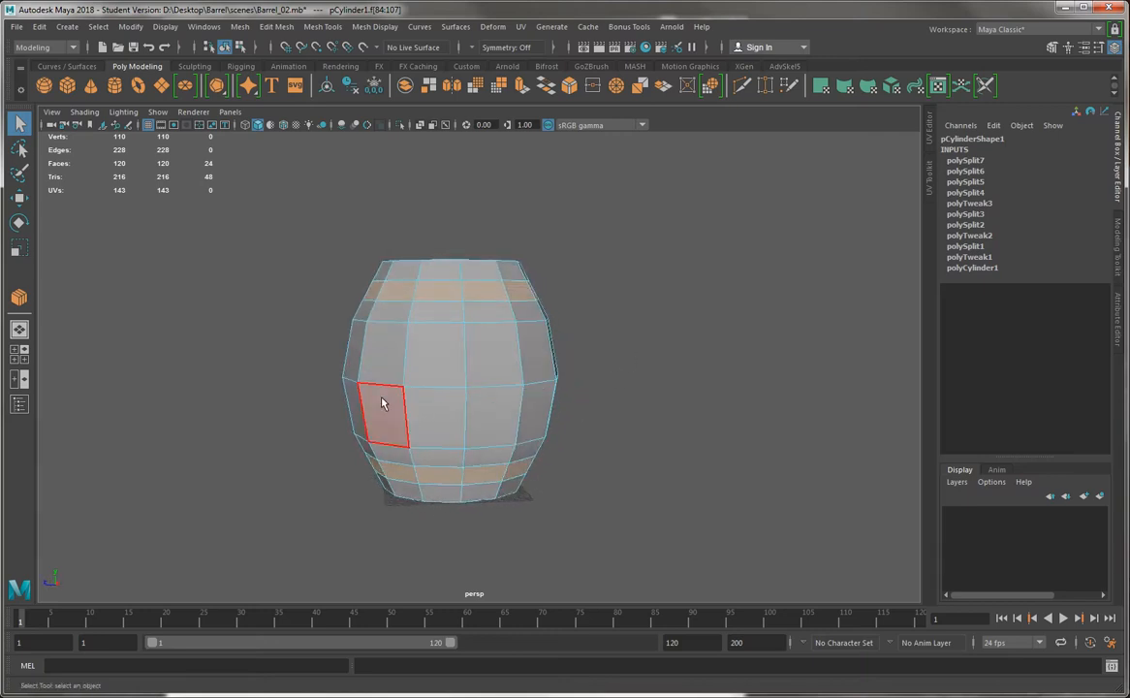
Select the barrel's widest horizontal edge loop at mid-height and bevel it
{"action": "right_click_drag", "start_coordinate": [452, 328], "coordinate": [454, 279]}
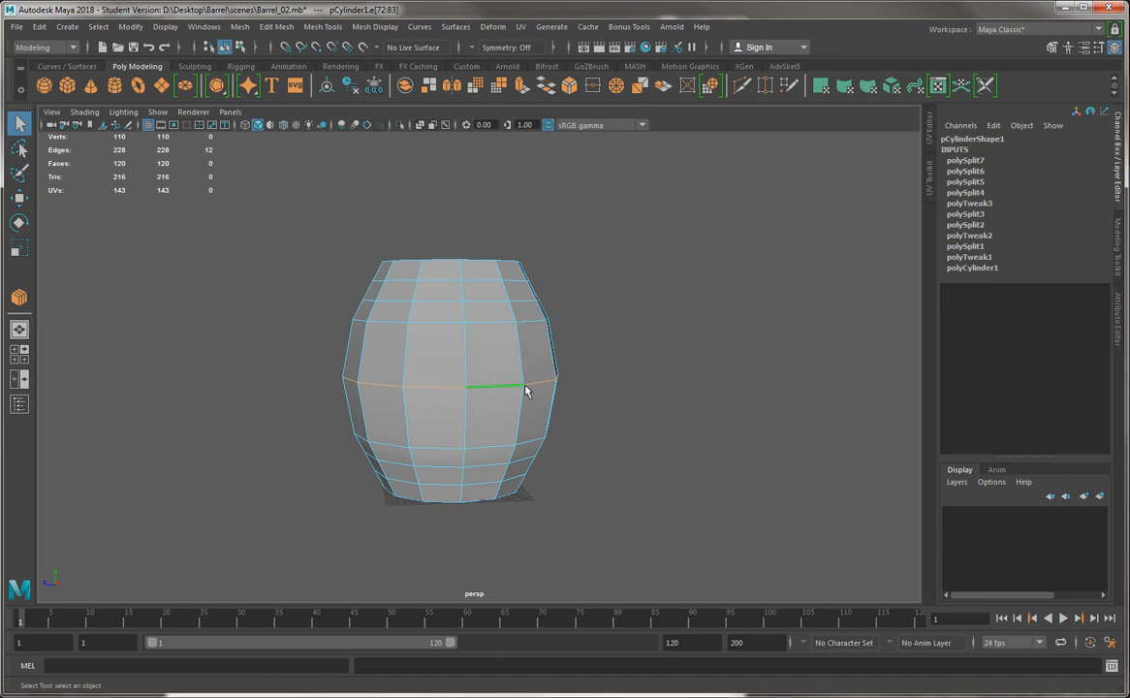
{"action": "left_click_drag", "start_coordinate": [525, 390], "coordinate": [628, 352], "text": "alt"}
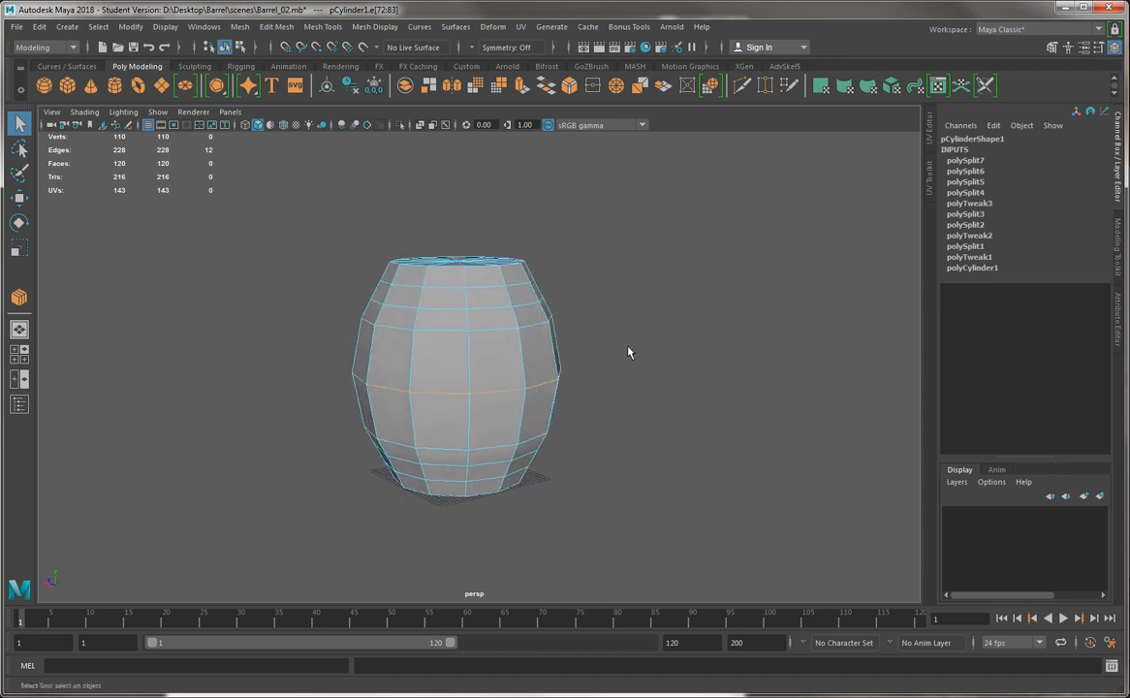
{"action": "left_click", "coordinate": [569, 85]}
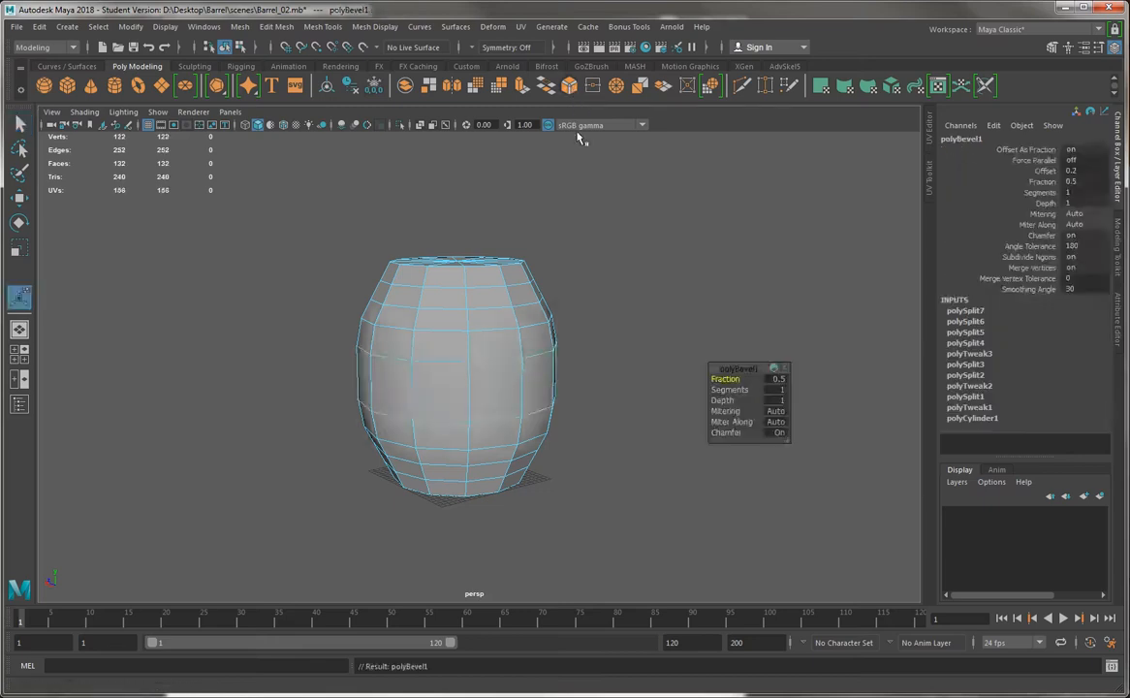
{"action": "scroll", "coordinate": [434, 428], "scroll_direction": "up", "scroll_amount": 3}
{"action": "key", "text": "ctrl+z"}
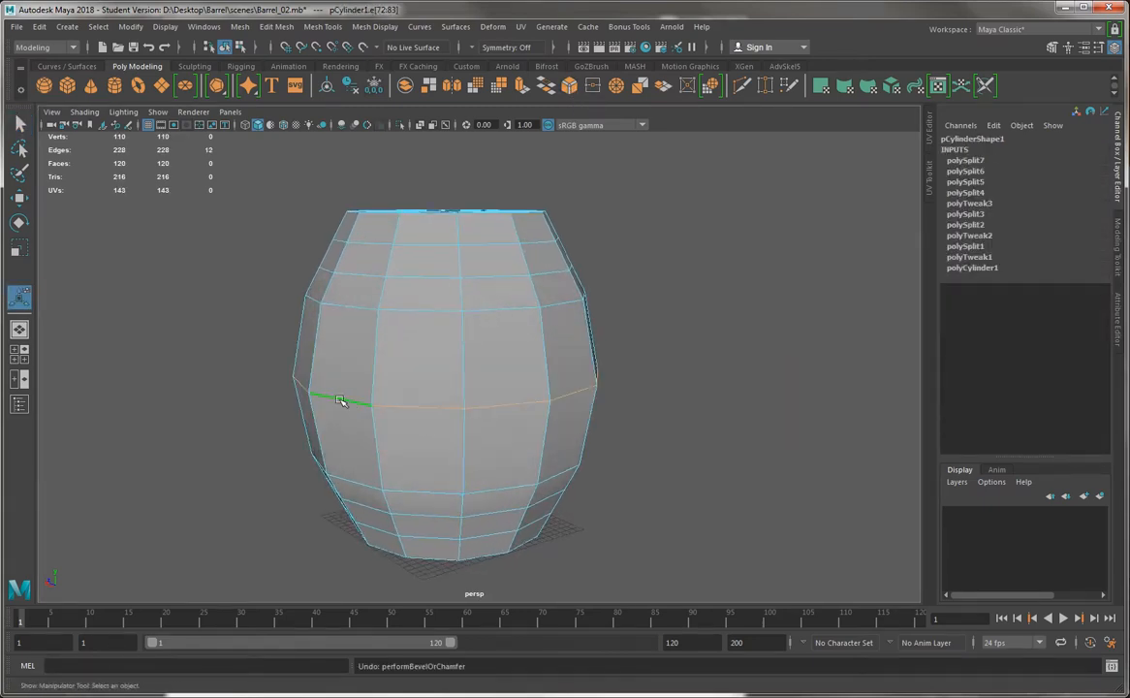
{"action": "left_click", "coordinate": [570, 87]}
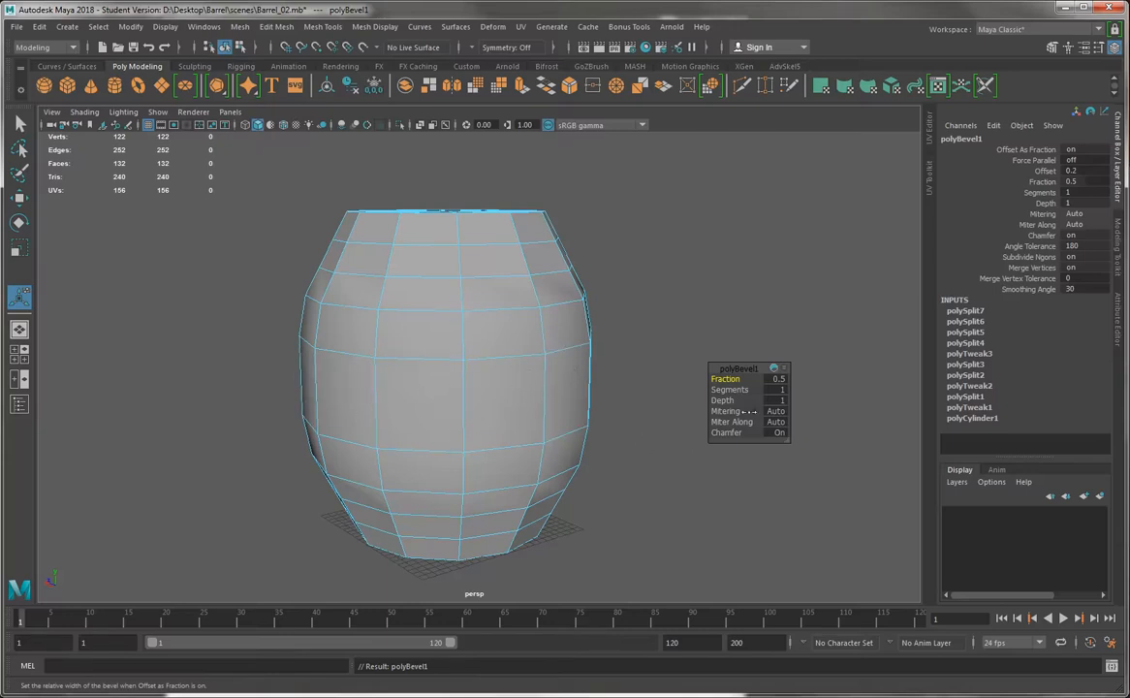
Try bevel fractions of 0.2, 0.3 and 0.25 on the barrel's middle loop
{"action": "left_click_drag", "start_coordinate": [746, 367], "coordinate": [670, 223]}
{"action": "key", "text": "ctrl+z"}
{"action": "key", "text": "ctrl+z"}
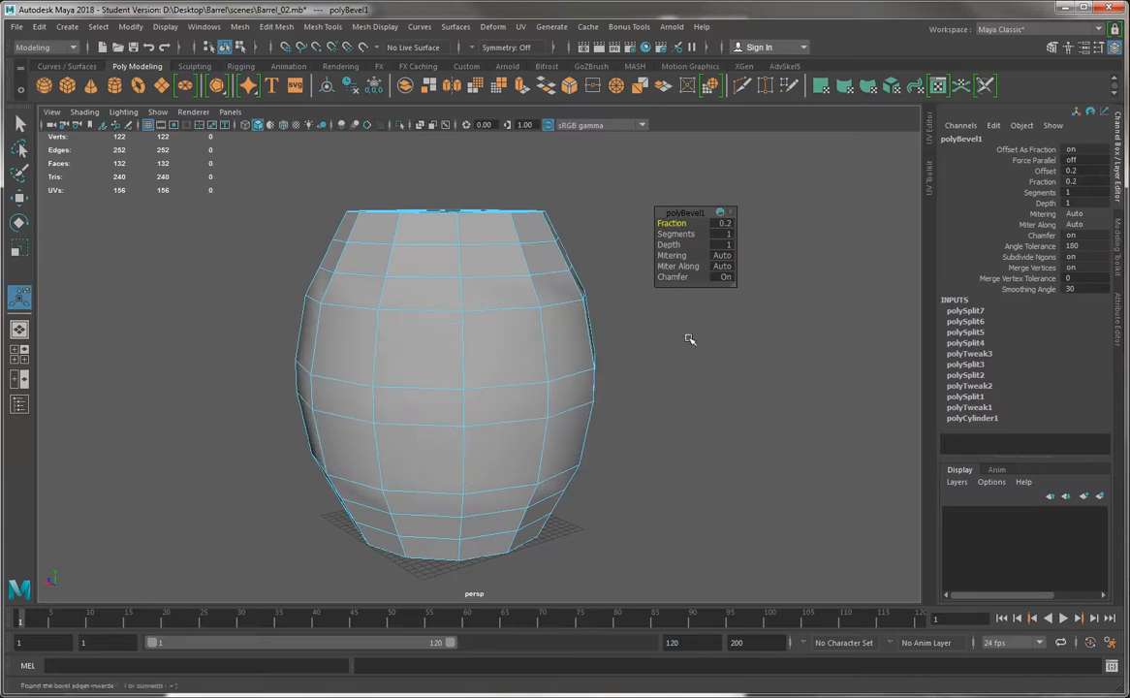
{"action": "left_click_drag", "start_coordinate": [689, 339], "coordinate": [686, 346], "text": "alt"}
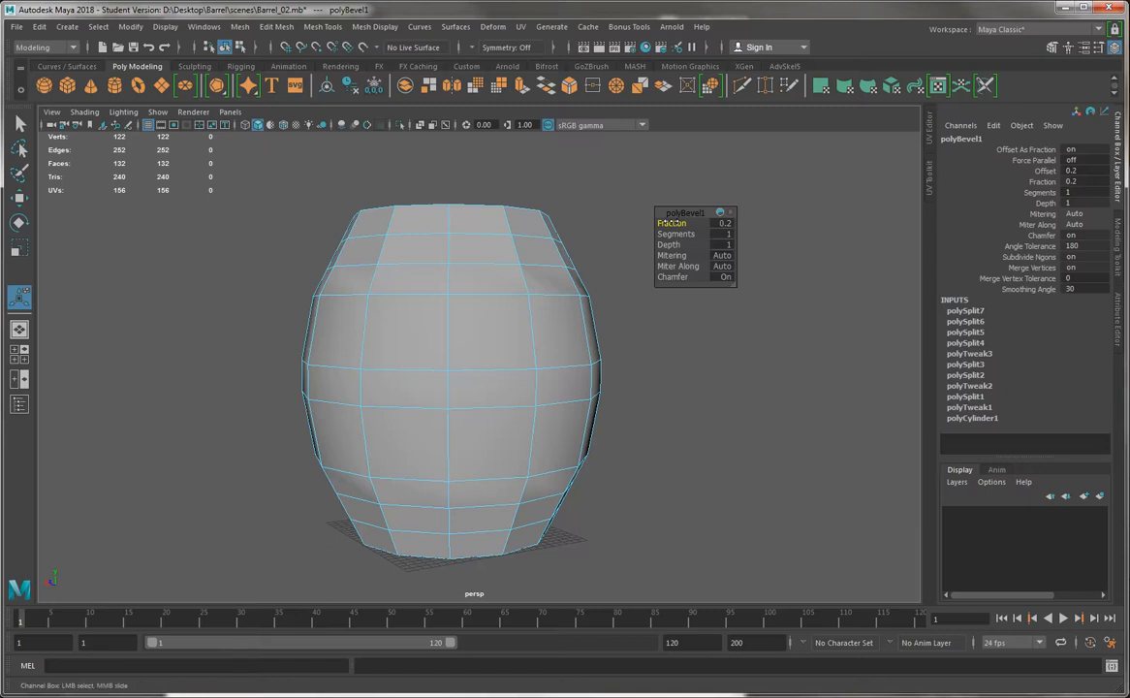
{"action": "mouse_move", "coordinate": [672, 223]}
{"action": "left_mouse_down"}
{"action": "mouse_move", "coordinate": [681, 223]}
{"action": "mouse_move", "coordinate": [667, 222]}
{"action": "left_mouse_up"}
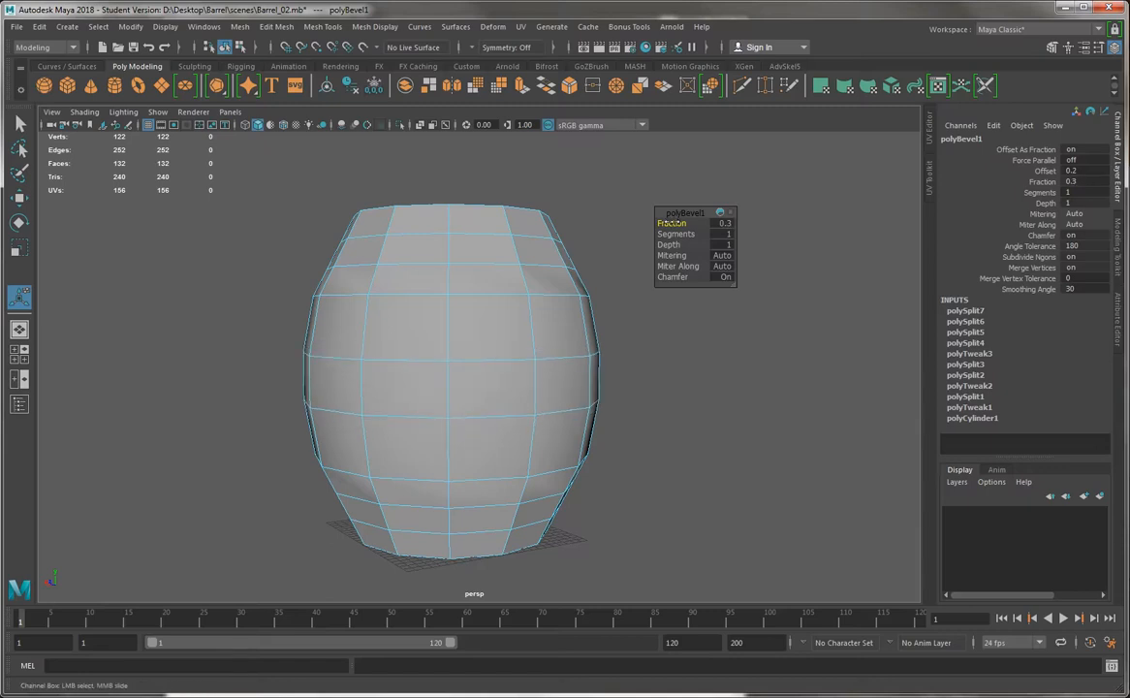
{"action": "left_click", "coordinate": [722, 222]}
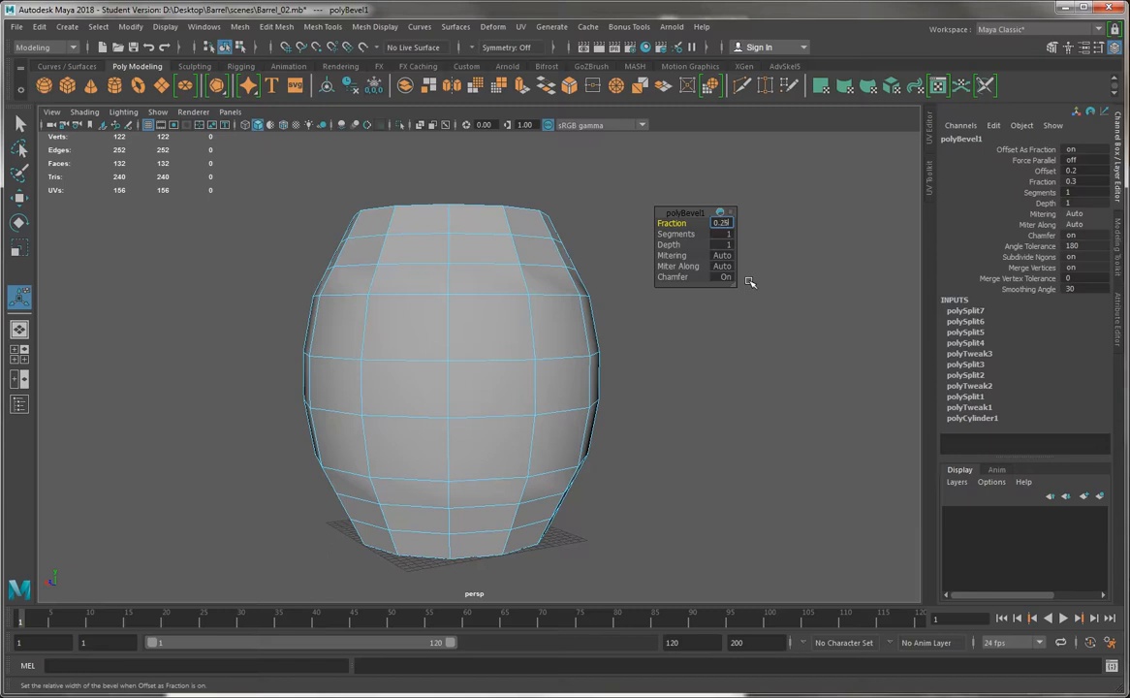
{"action": "key", "text": "Return"}
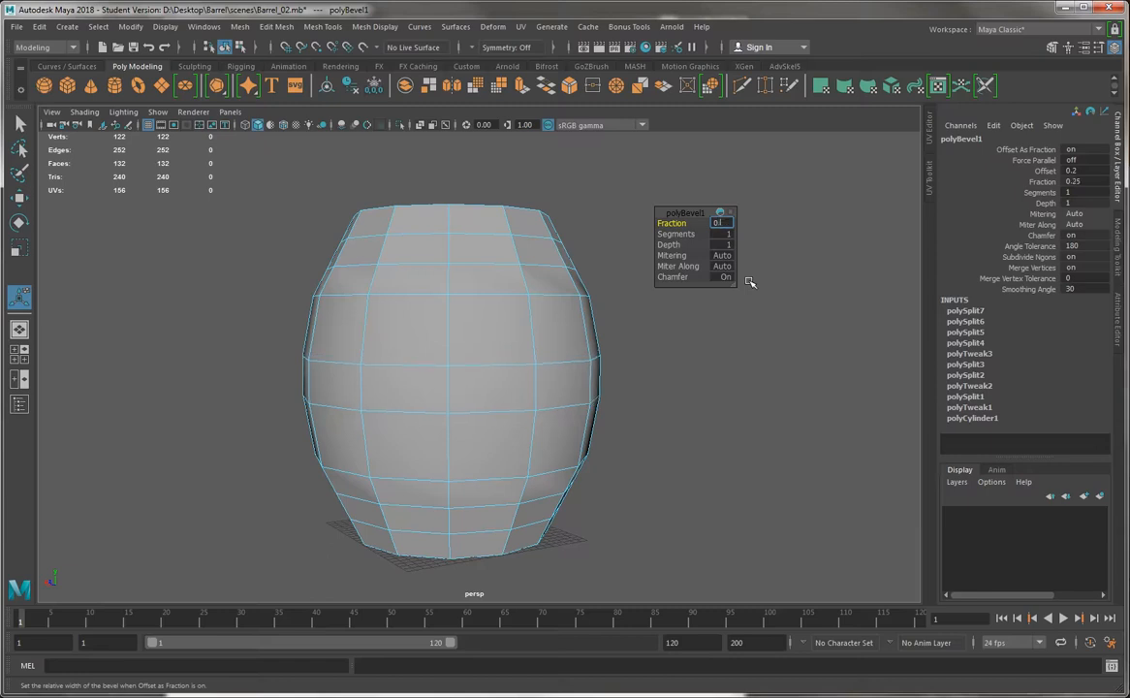
Set the middle loop's bevel fraction to 0.22
{"action": "type", "text": "0.22"}
{"action": "key", "text": "Return"}
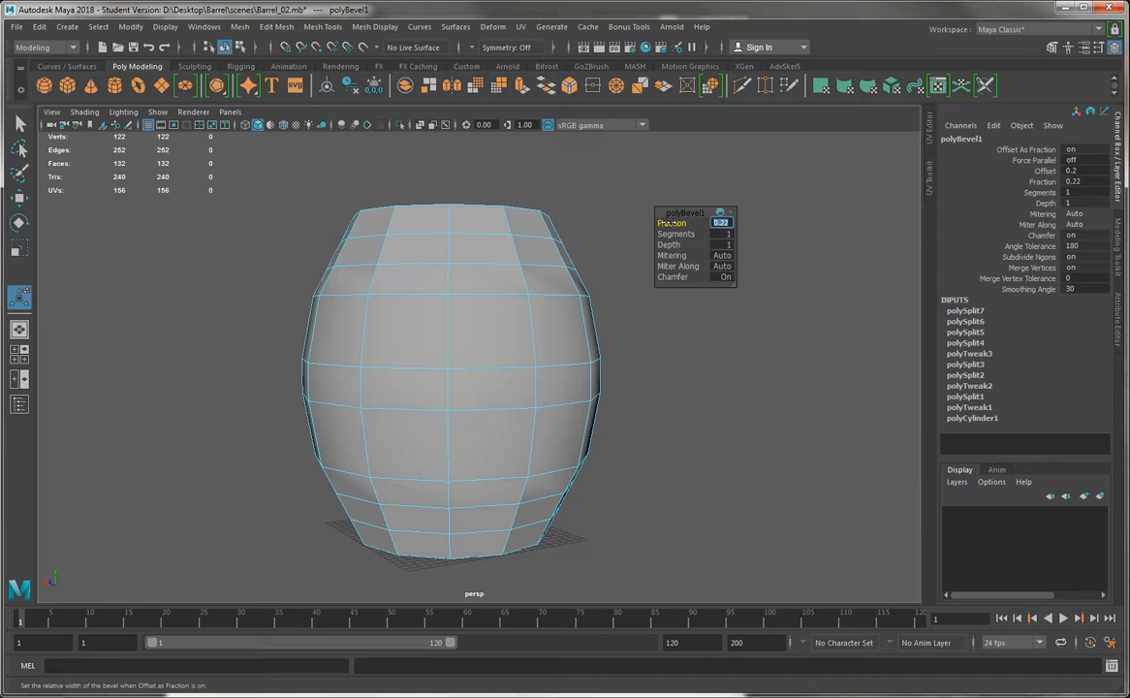
{"action": "left_click_drag", "start_coordinate": [688, 222], "coordinate": [671, 223]}
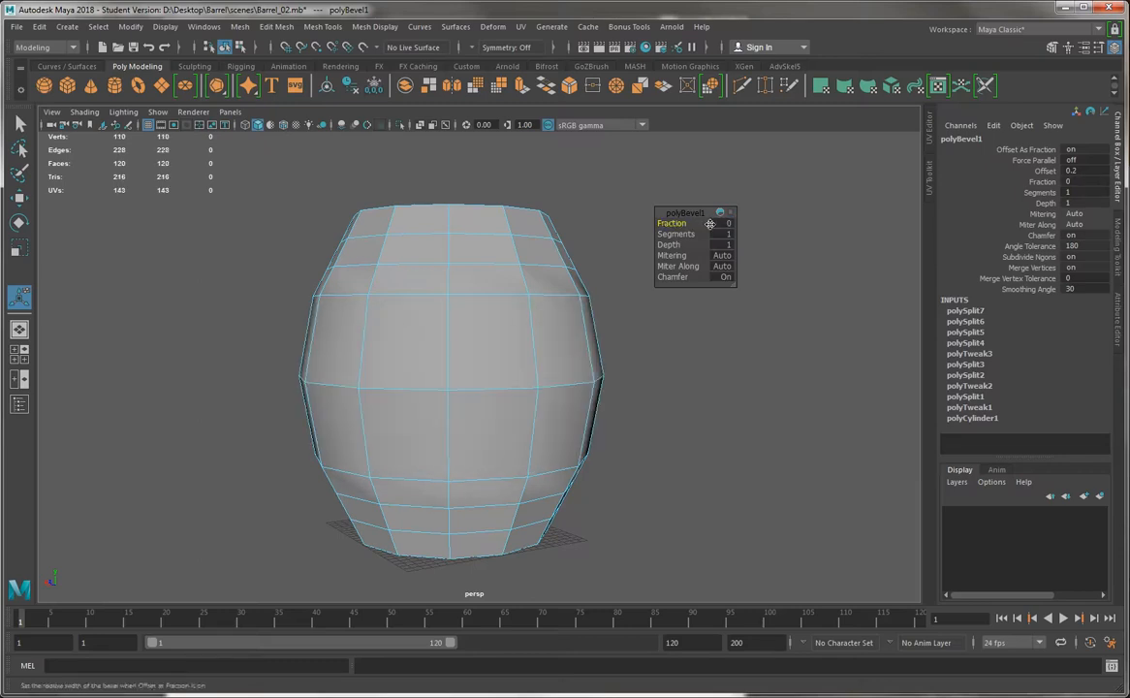
{"action": "left_click", "coordinate": [728, 225]}
{"action": "type", "text": "0.022"}
{"action": "key", "text": "Return"}
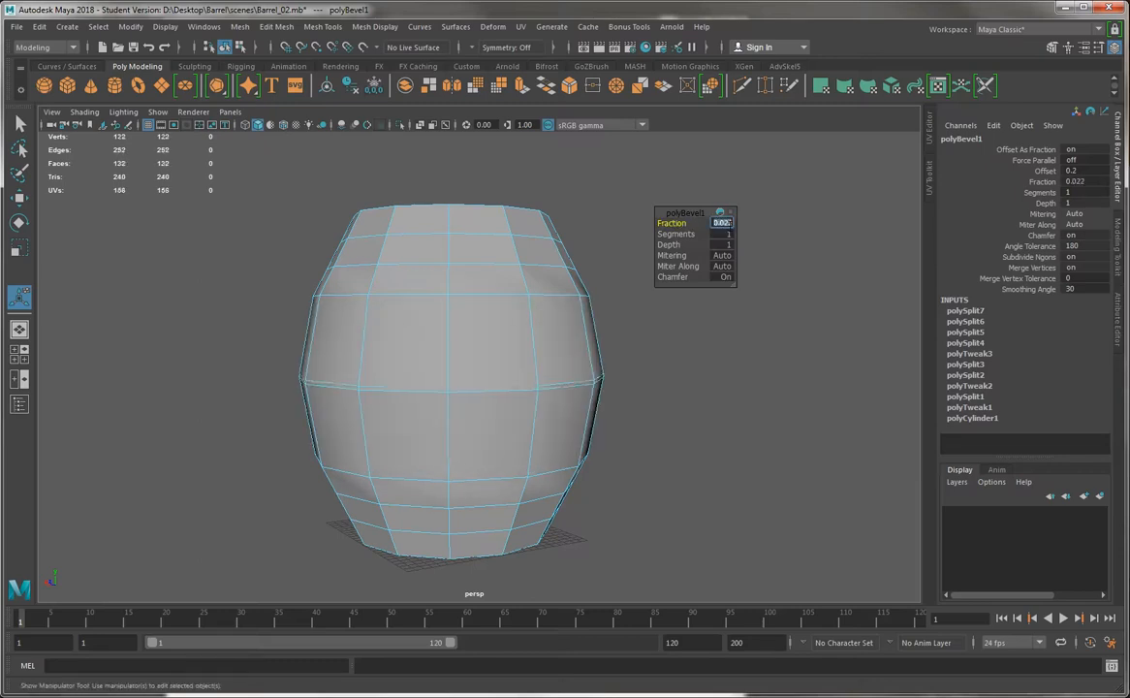
{"action": "type", "text": "0.22"}
{"action": "key", "text": "Return"}
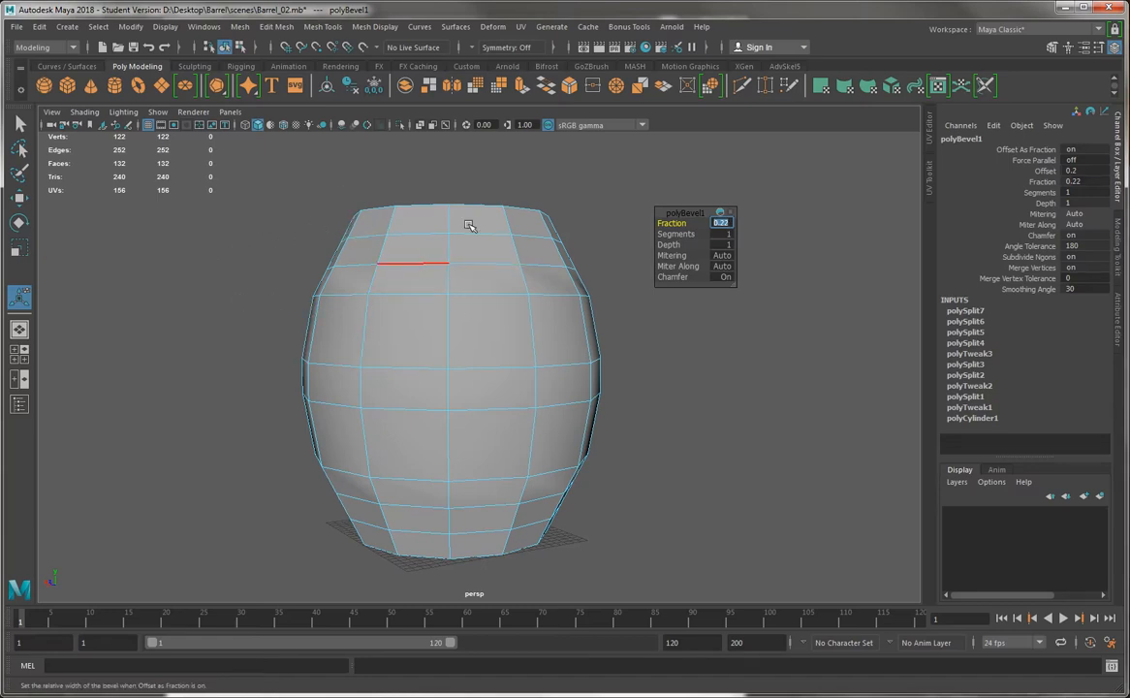
Leave the bevel manipulator for the Select tool and switch the barrel to face selection
{"action": "left_click_drag", "start_coordinate": [361, 270], "coordinate": [421, 286], "text": "alt"}
{"action": "key", "text": "q"}
{"action": "right_click_drag", "start_coordinate": [421, 287], "coordinate": [422, 318]}
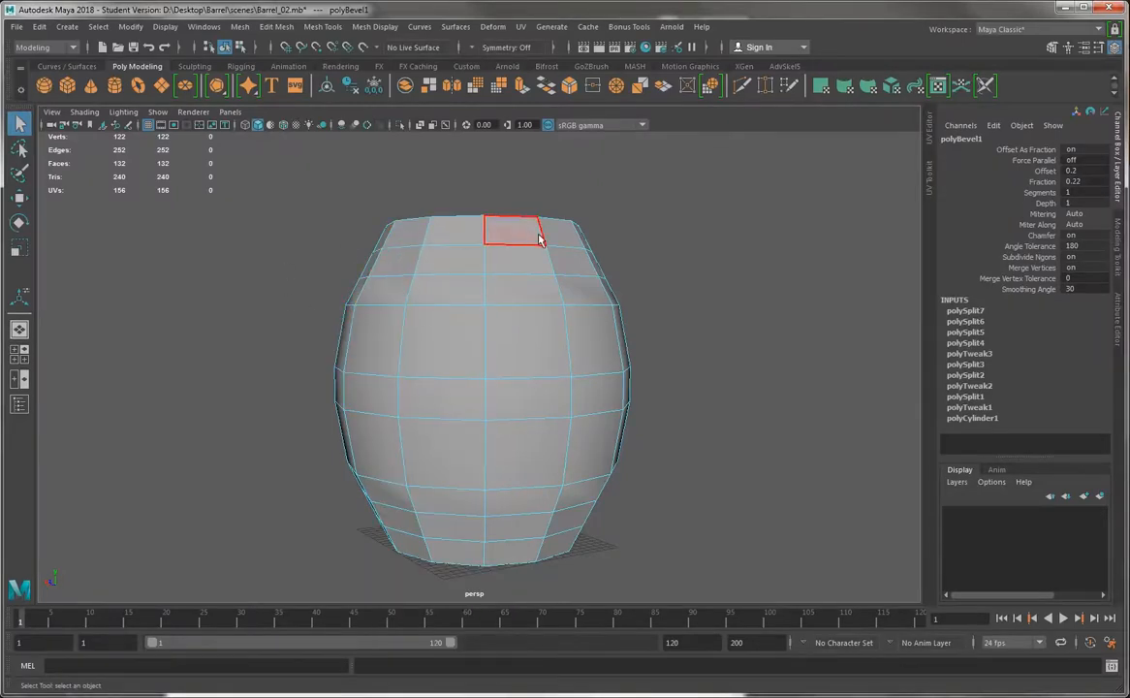
Save the scene under the new name Barrel_03.mb and accept the student version notice
{"action": "left_click", "coordinate": [15, 27]}
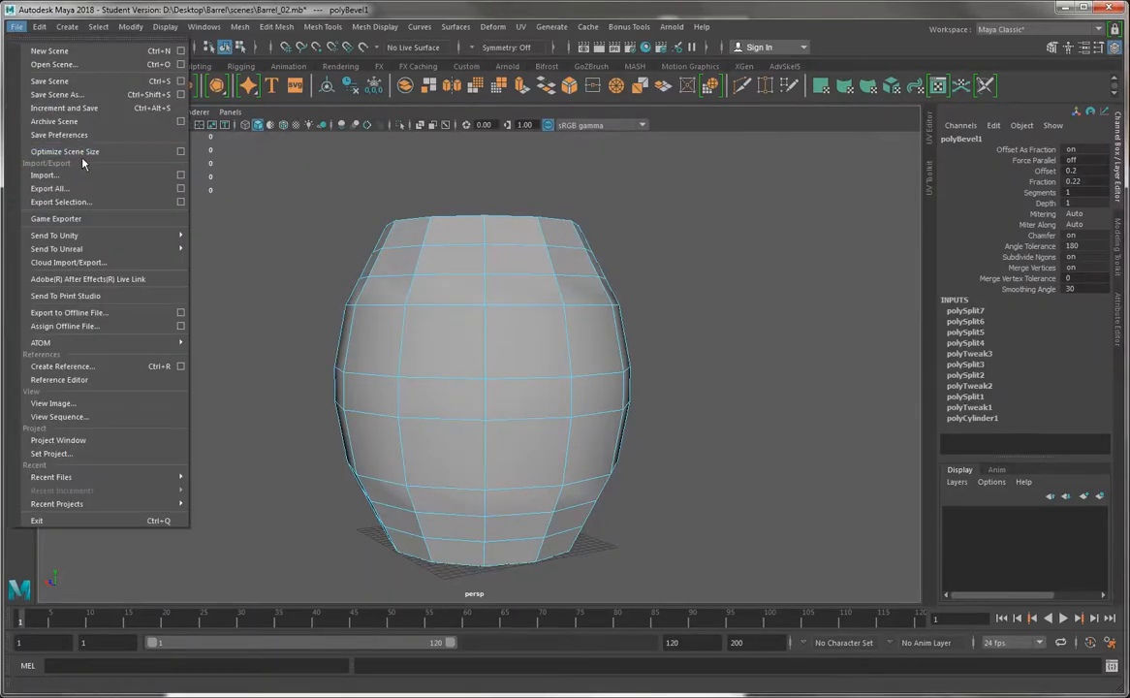
{"action": "left_click", "coordinate": [70, 93]}
{"action": "key", "text": "Right"}
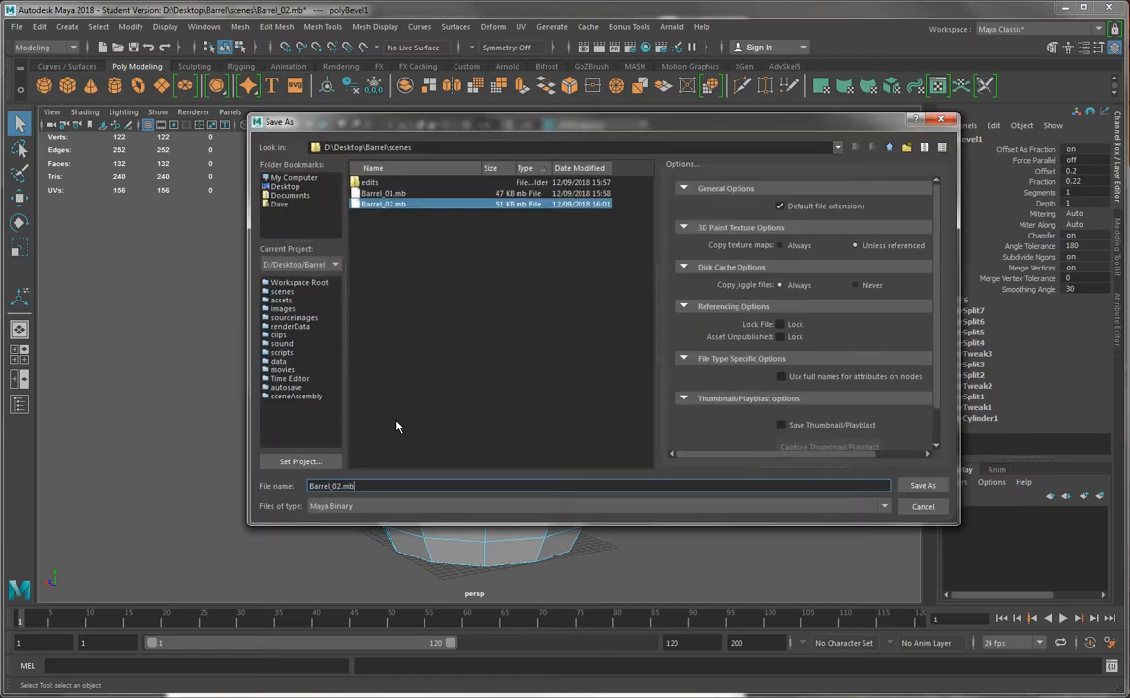
{"action": "key", "text": "Left"}
{"action": "key", "text": "Left"}
{"action": "key", "text": "Left"}
{"action": "key", "text": "BackSpace"}
{"action": "type", "text": "3"}
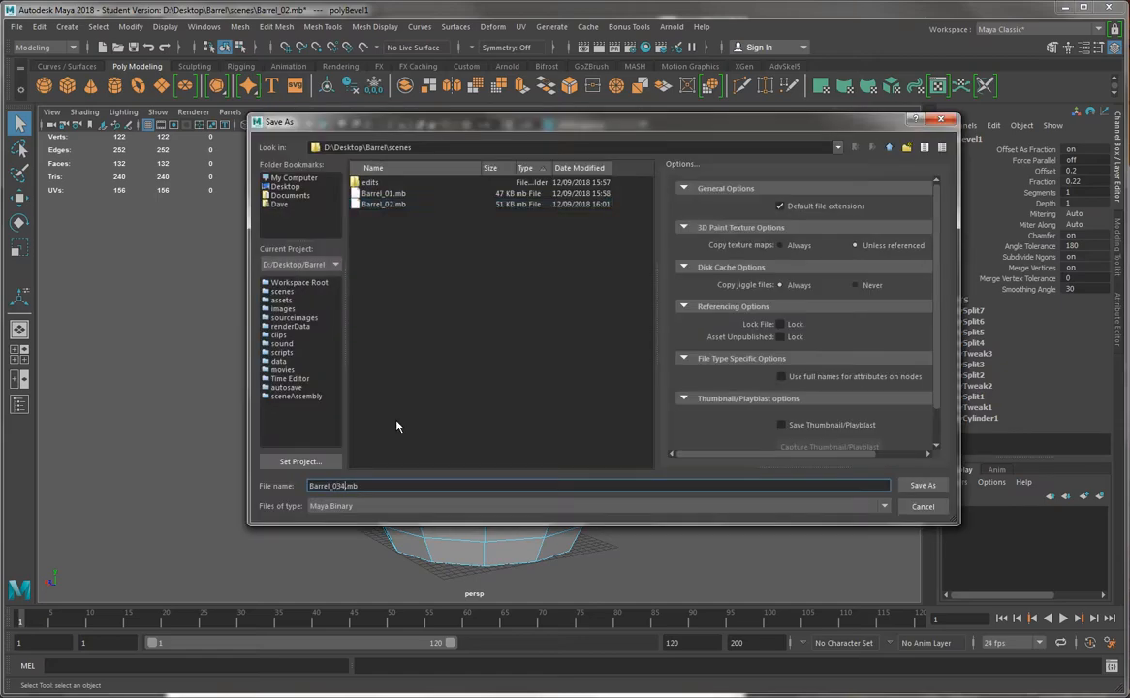
{"action": "key", "text": "Return"}
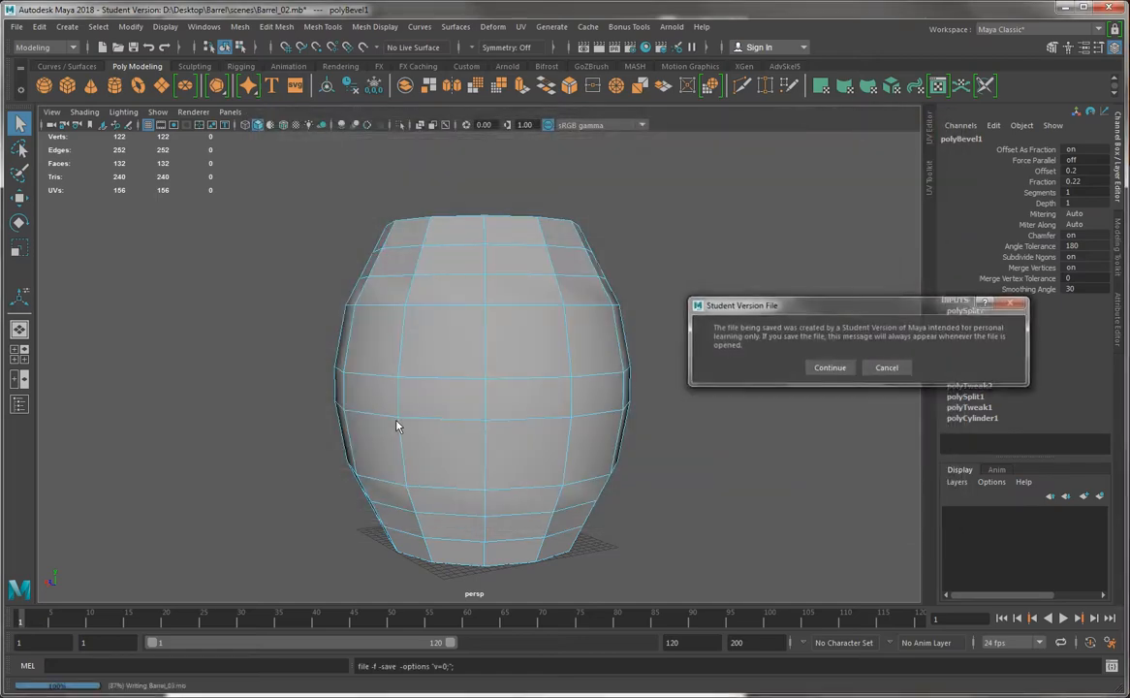
{"action": "key", "text": "Return"}
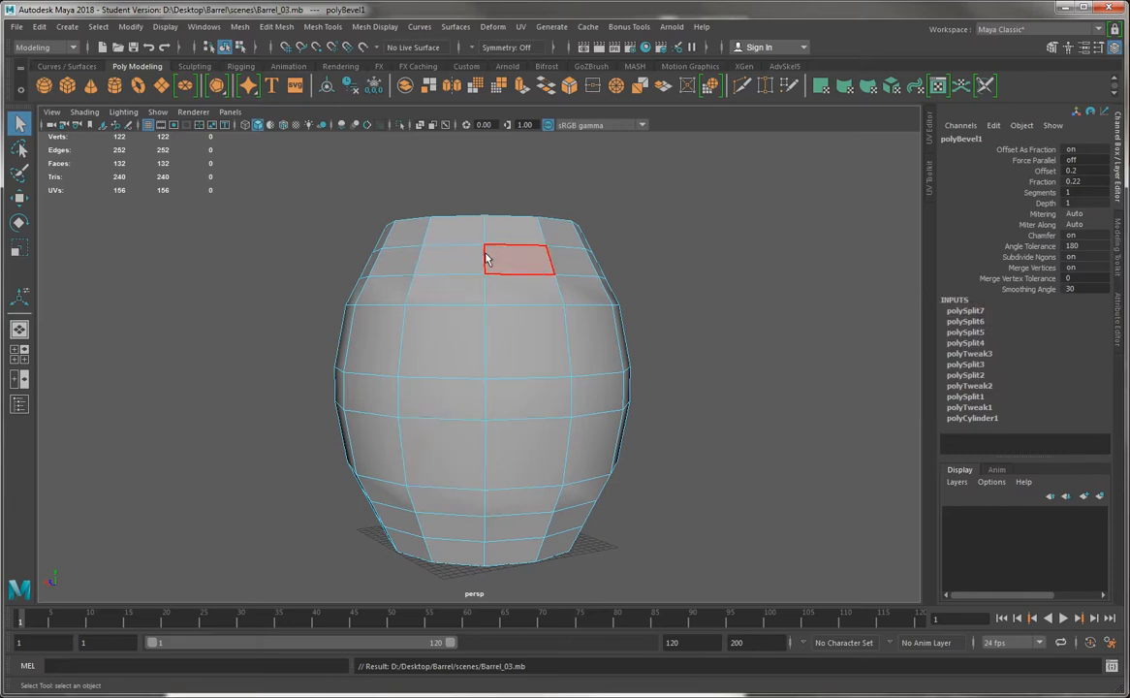
{"action": "left_click", "coordinate": [394, 256]}
{"action": "double_click", "coordinate": [447, 254], "text": "shift"}
{"action": "left_click", "coordinate": [445, 527], "text": "shift"}
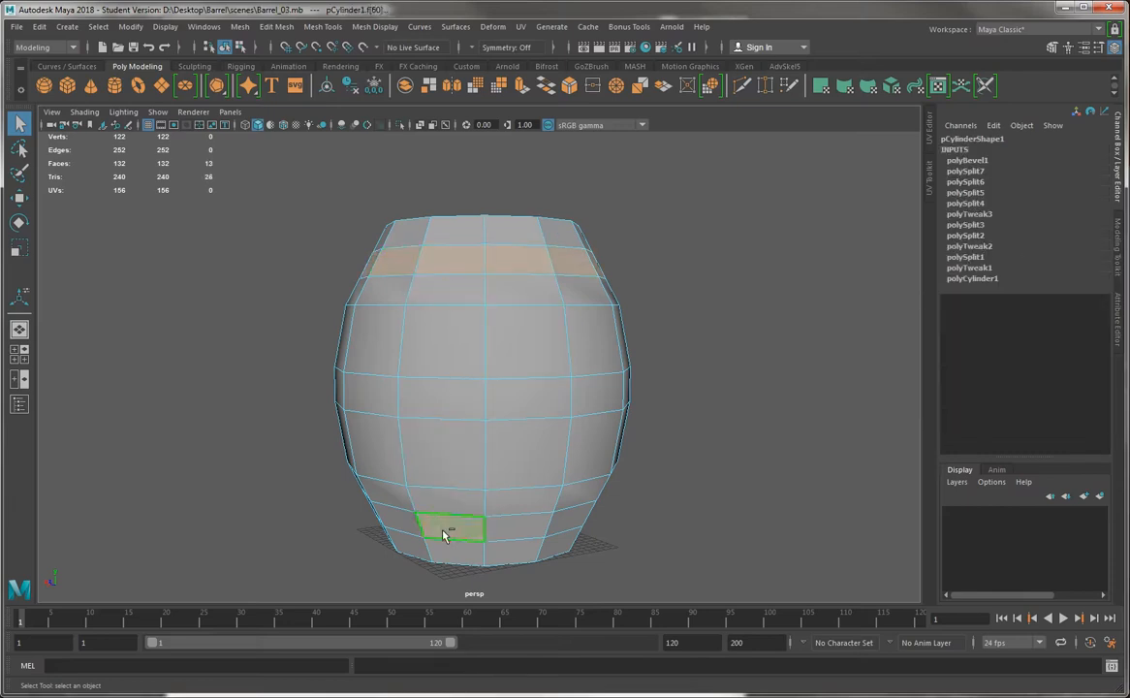
{"action": "double_click", "coordinate": [390, 532], "text": "shift"}
{"action": "left_click", "coordinate": [395, 523]}
{"action": "right_click_drag", "start_coordinate": [419, 305], "coordinate": [420, 337]}
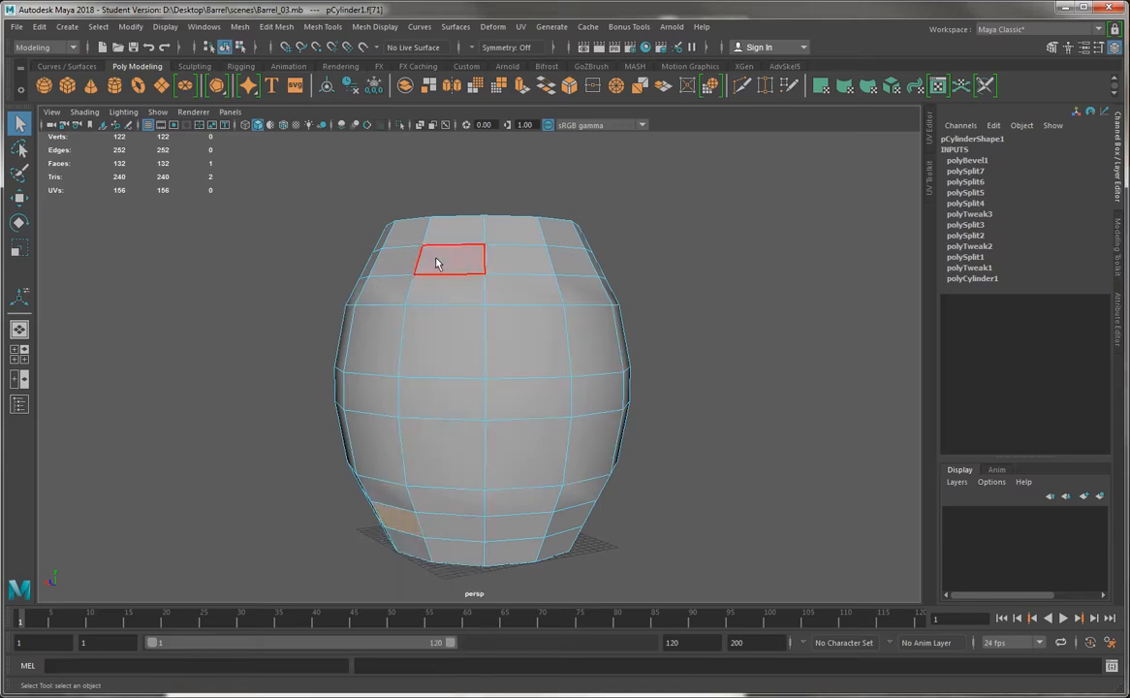
Select the three complete face rings around the barrel: the narrow lower ring, the bevelled middle ring and the narrow upper ring
{"action": "left_click", "coordinate": [446, 530]}
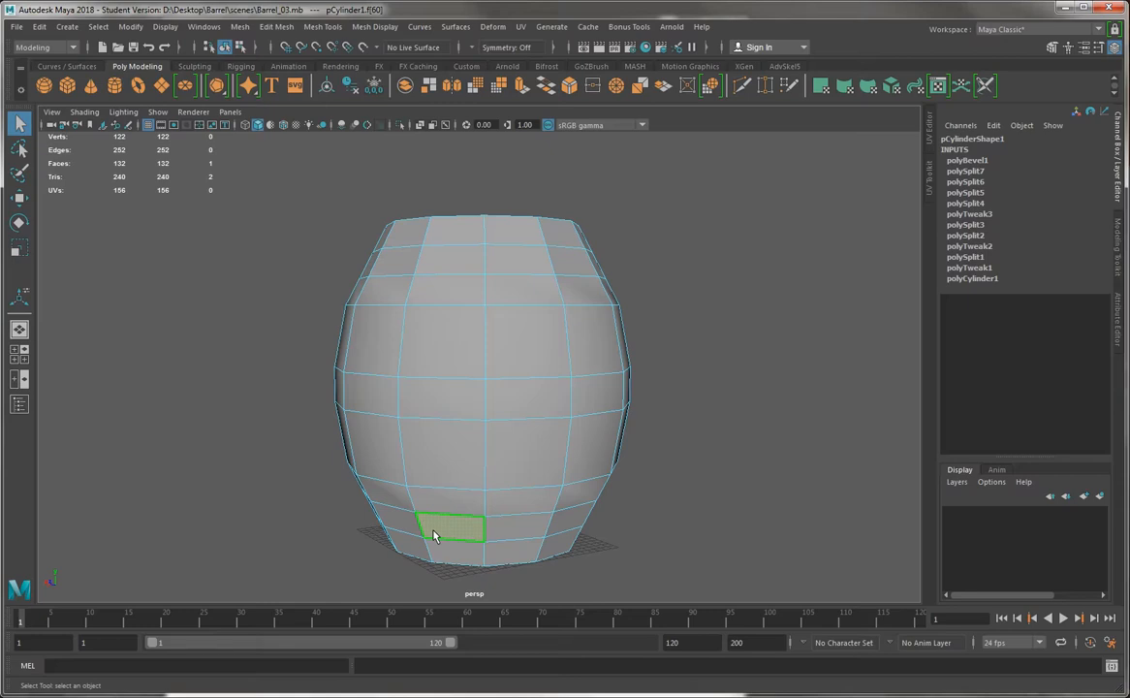
{"action": "double_click", "coordinate": [521, 531], "text": "shift"}
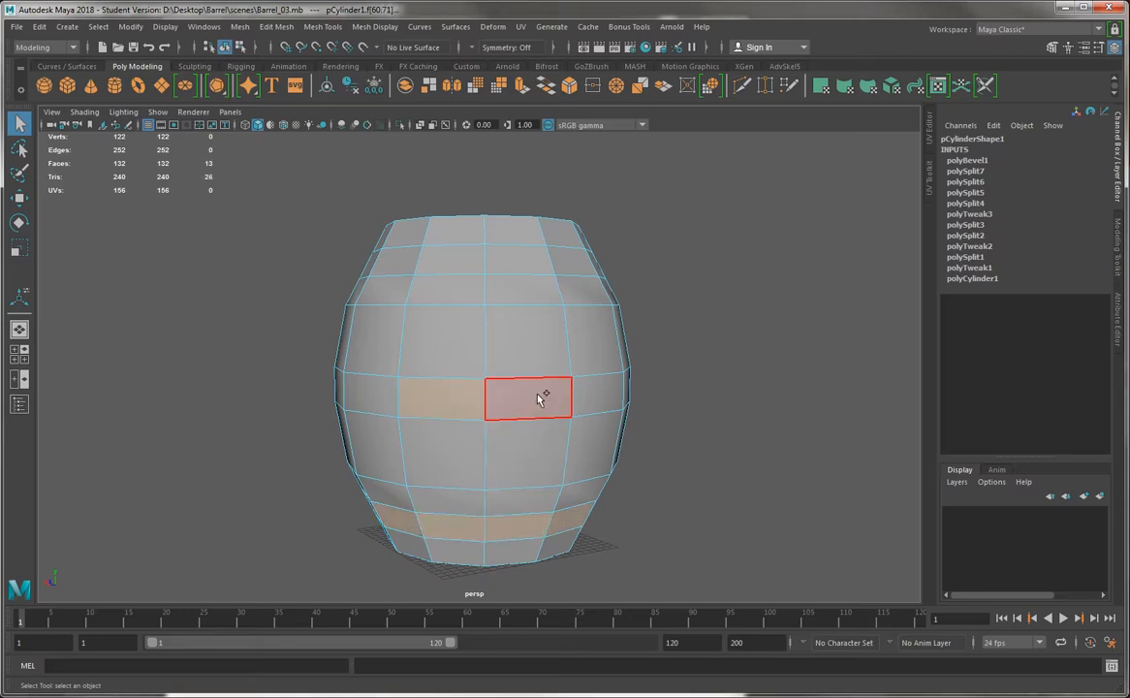
{"action": "double_click", "coordinate": [540, 399], "text": "shift"}
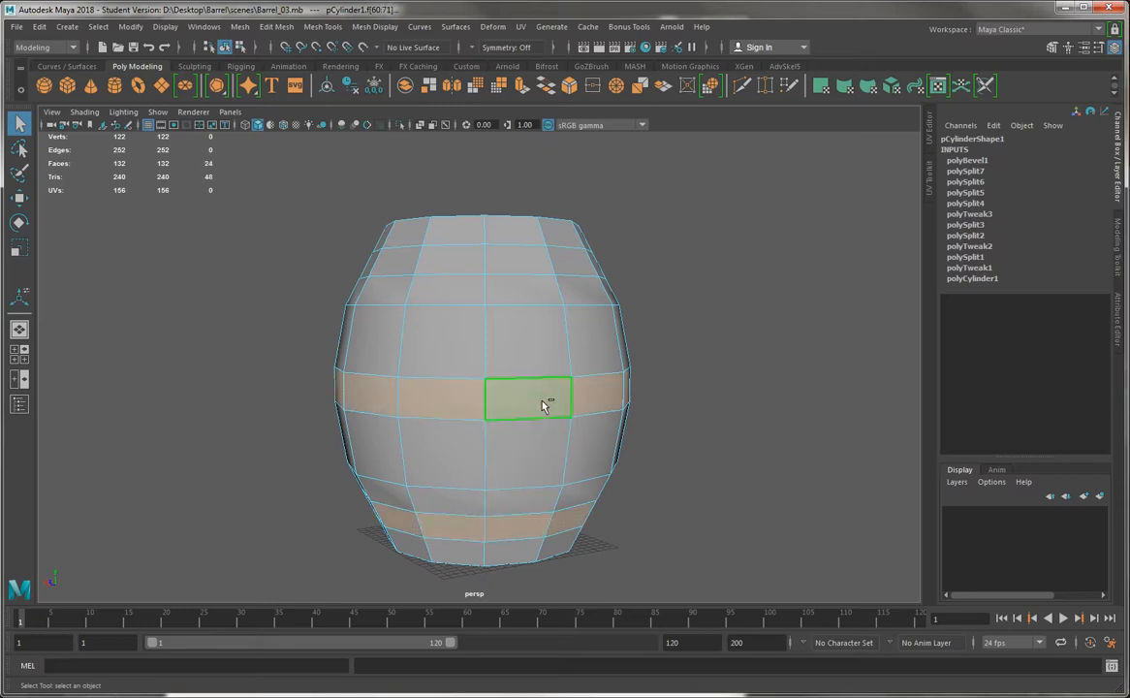
{"action": "double_click", "coordinate": [517, 265], "text": "shift"}
{"action": "left_click_drag", "start_coordinate": [681, 263], "coordinate": [568, 268], "text": "alt"}
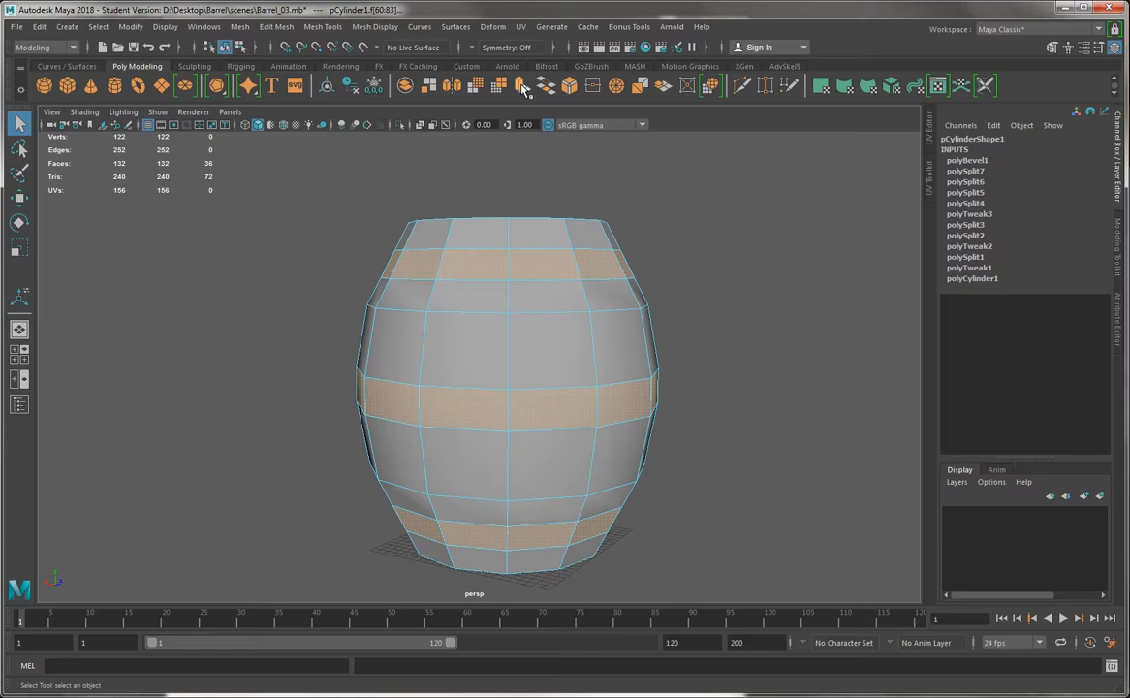
Extrude the three selected face rings outward with a thickness of 0.8 to form raised bands
{"action": "left_click", "coordinate": [522, 86]}
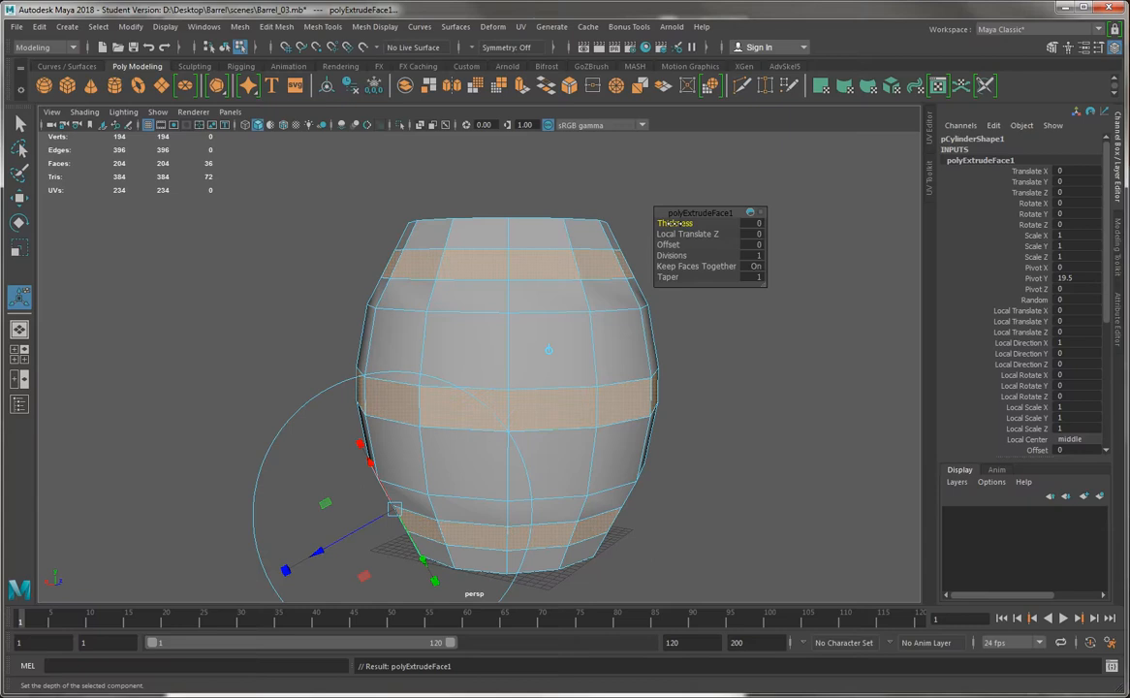
{"action": "mouse_move", "coordinate": [677, 224]}
{"action": "left_mouse_down"}
{"action": "mouse_move", "coordinate": [765, 221]}
{"action": "mouse_move", "coordinate": [682, 233]}
{"action": "left_mouse_up"}
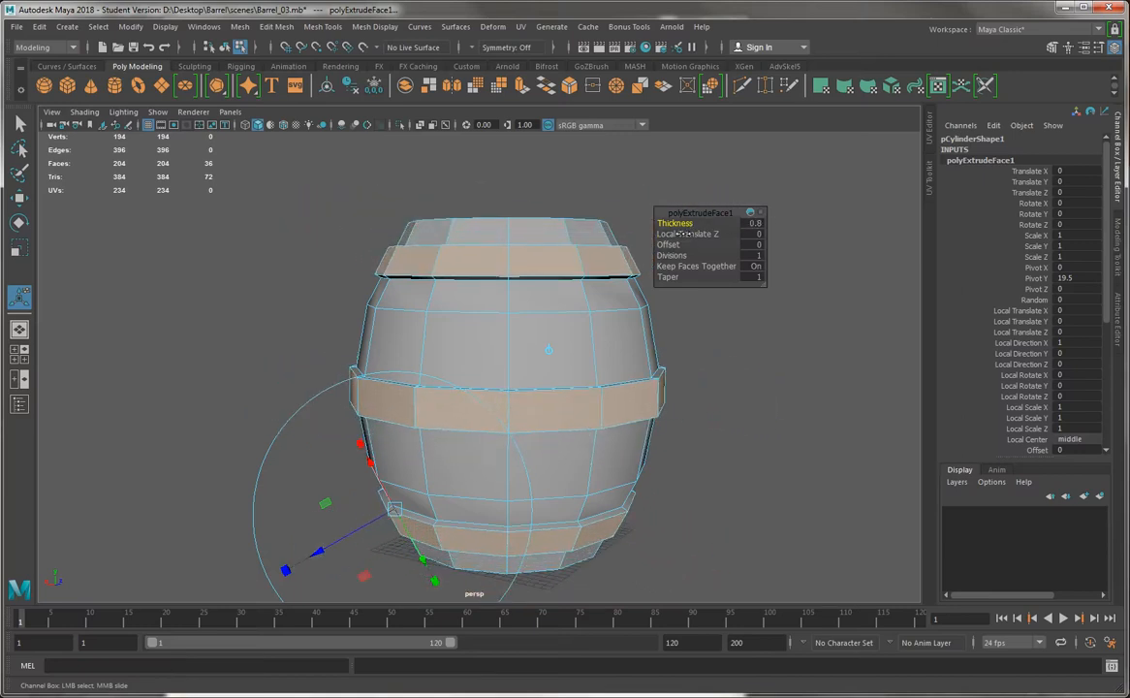
{"action": "right_click_drag", "start_coordinate": [451, 296], "coordinate": [519, 263]}
Select the whole barrel as an object and soften all of its edges
{"action": "left_click", "coordinate": [308, 358]}
{"action": "left_click_drag", "start_coordinate": [308, 358], "coordinate": [427, 331], "text": "alt"}
{"action": "left_click", "coordinate": [427, 331]}
{"action": "left_click", "coordinate": [375, 26]}
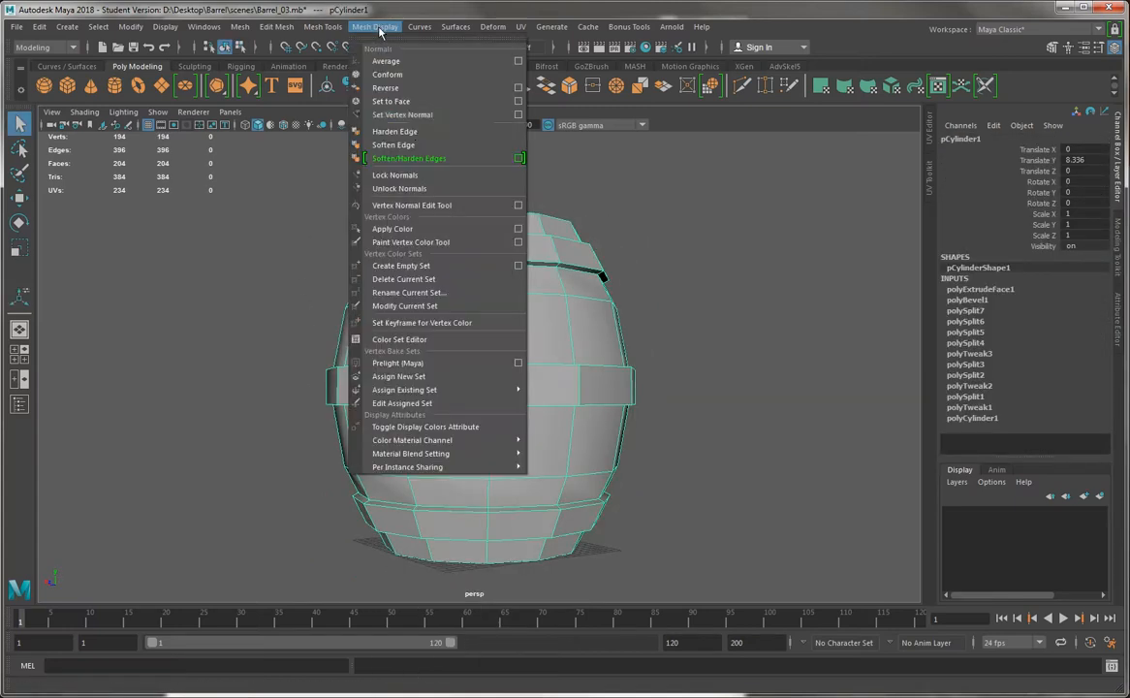
{"action": "left_click", "coordinate": [388, 143]}
{"action": "left_click", "coordinate": [321, 277]}
{"action": "left_click_drag", "start_coordinate": [321, 277], "coordinate": [442, 283], "text": "alt"}
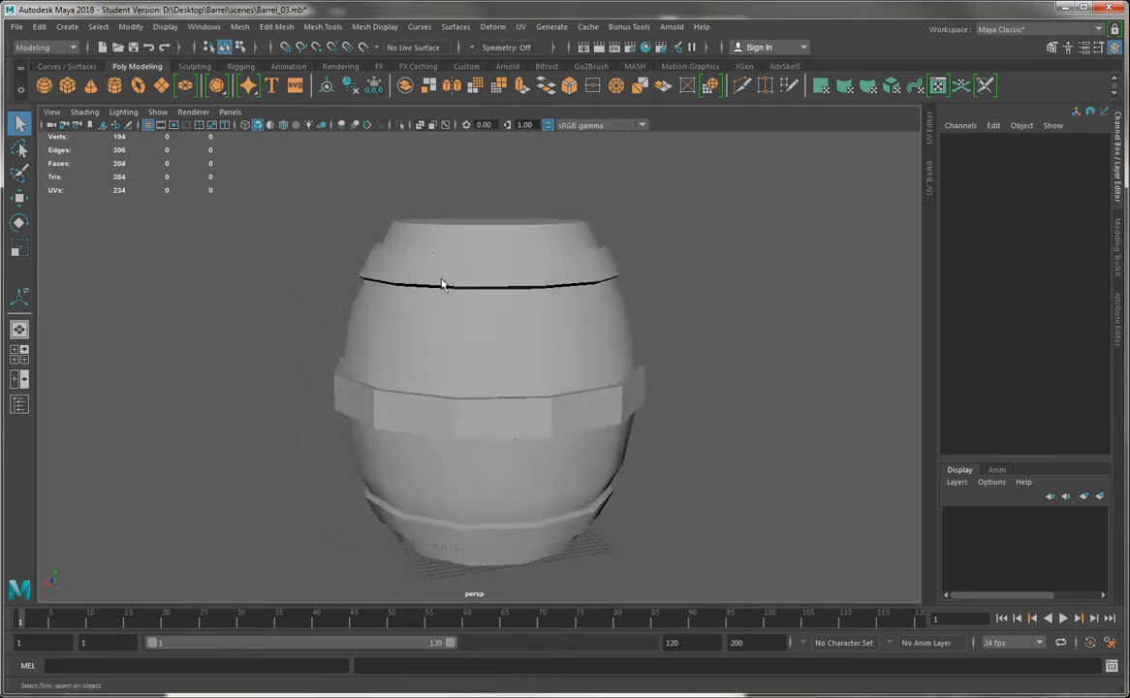
Examine the softened barrel and its raised bands from the side, from below and from above
{"action": "left_click", "coordinate": [493, 237]}
{"action": "middle_click_drag", "start_coordinate": [606, 324], "coordinate": [598, 215], "text": "alt"}
{"action": "right_click_drag", "start_coordinate": [598, 215], "coordinate": [524, 254], "text": "alt"}
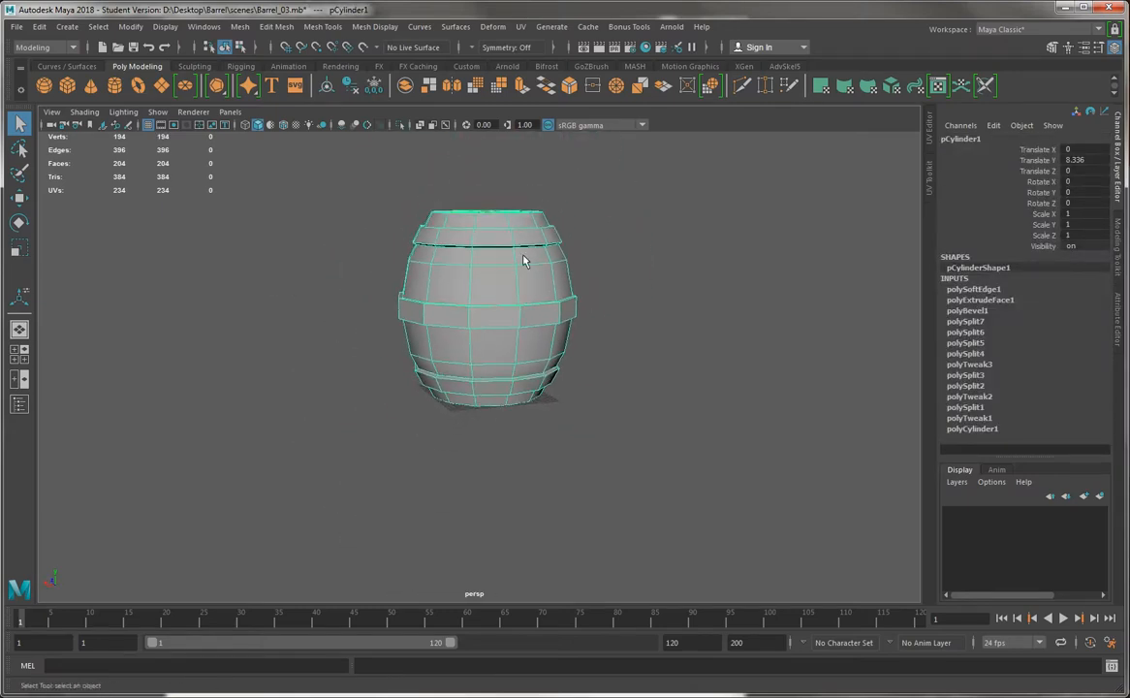
{"action": "left_click", "coordinate": [654, 383]}
{"action": "left_click_drag", "start_coordinate": [654, 387], "coordinate": [657, 370], "text": "alt"}
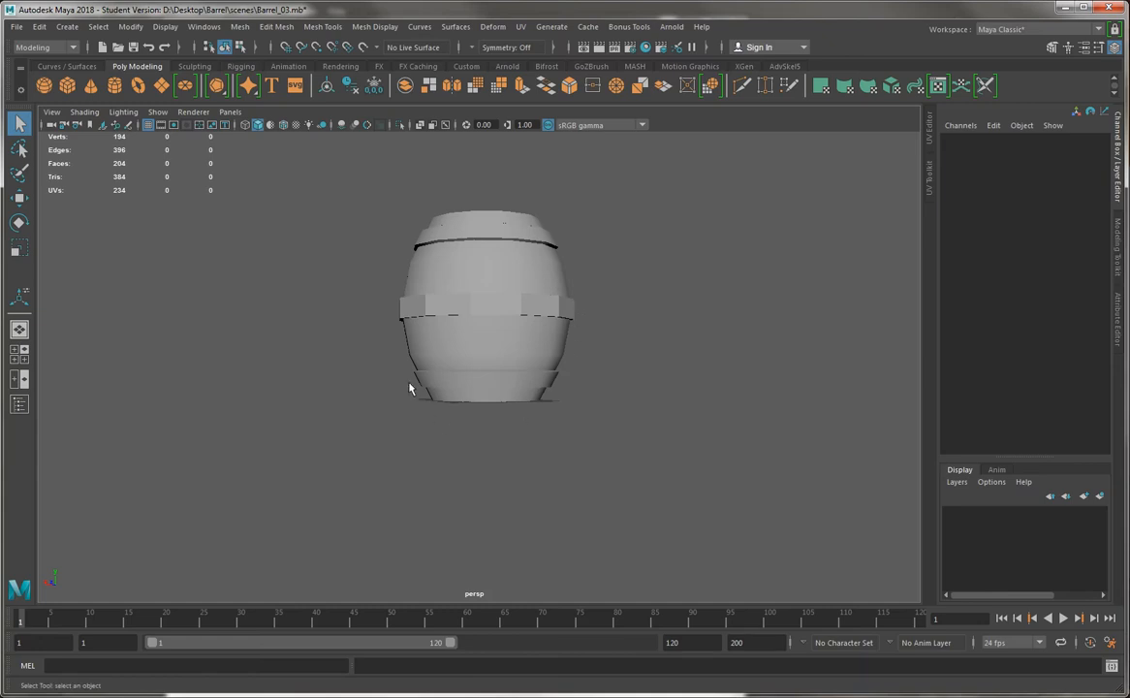
{"action": "left_click_drag", "start_coordinate": [437, 257], "coordinate": [504, 334], "text": "alt"}
{"action": "right_click_drag", "start_coordinate": [523, 339], "coordinate": [713, 426], "text": "alt"}
{"action": "middle_click_drag", "start_coordinate": [468, 275], "coordinate": [490, 405], "text": "alt"}
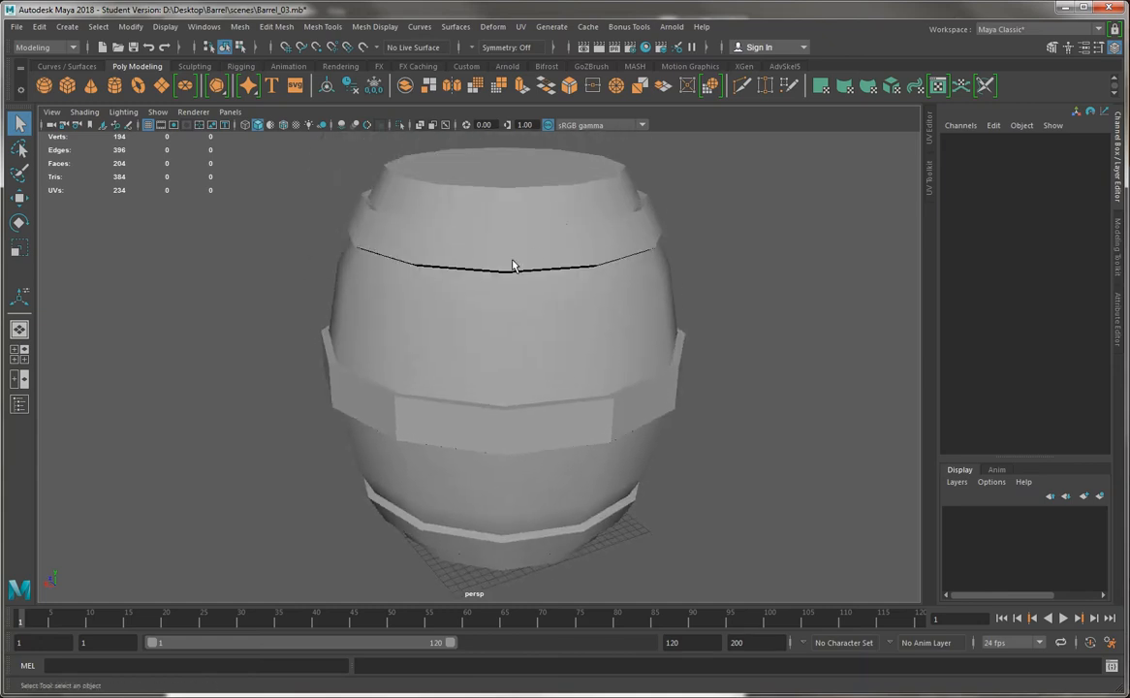
{"action": "left_click", "coordinate": [568, 264]}
{"action": "left_click_drag", "start_coordinate": [577, 297], "coordinate": [504, 412], "text": "alt"}
{"action": "right_click_drag", "start_coordinate": [504, 412], "coordinate": [398, 310], "text": "alt"}
{"action": "left_click_drag", "start_coordinate": [399, 310], "coordinate": [433, 395], "text": "alt"}
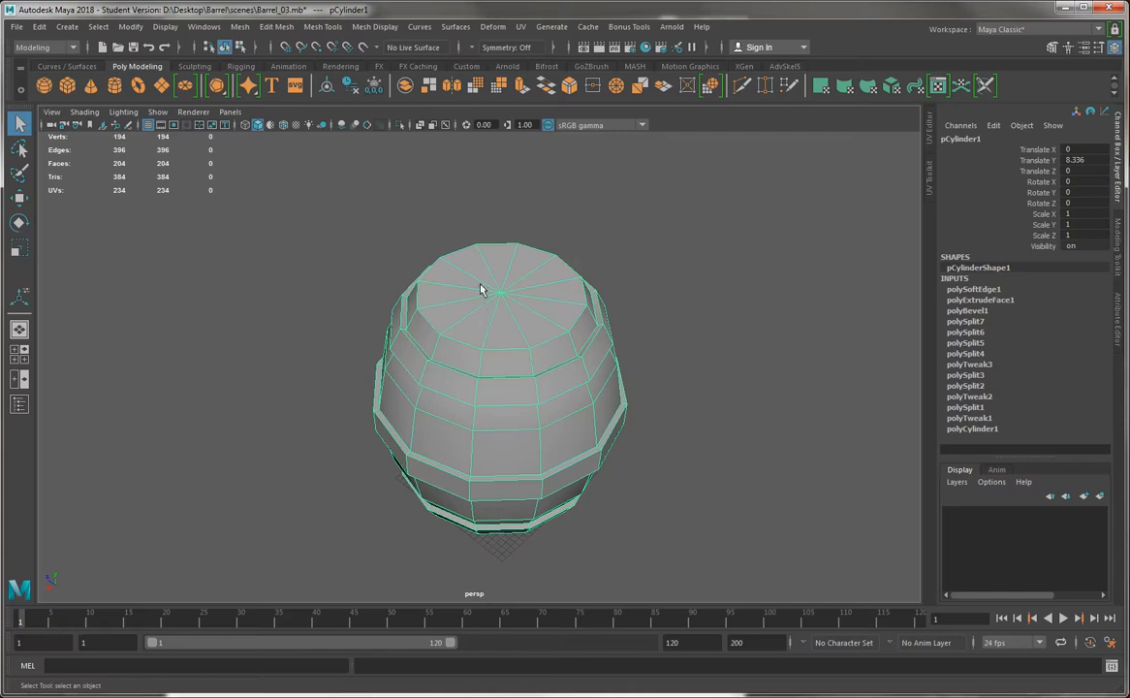
Hide the grid in the perspective view and bring the barrel closer
{"action": "left_click_drag", "start_coordinate": [480, 288], "coordinate": [338, 295], "text": "alt"}
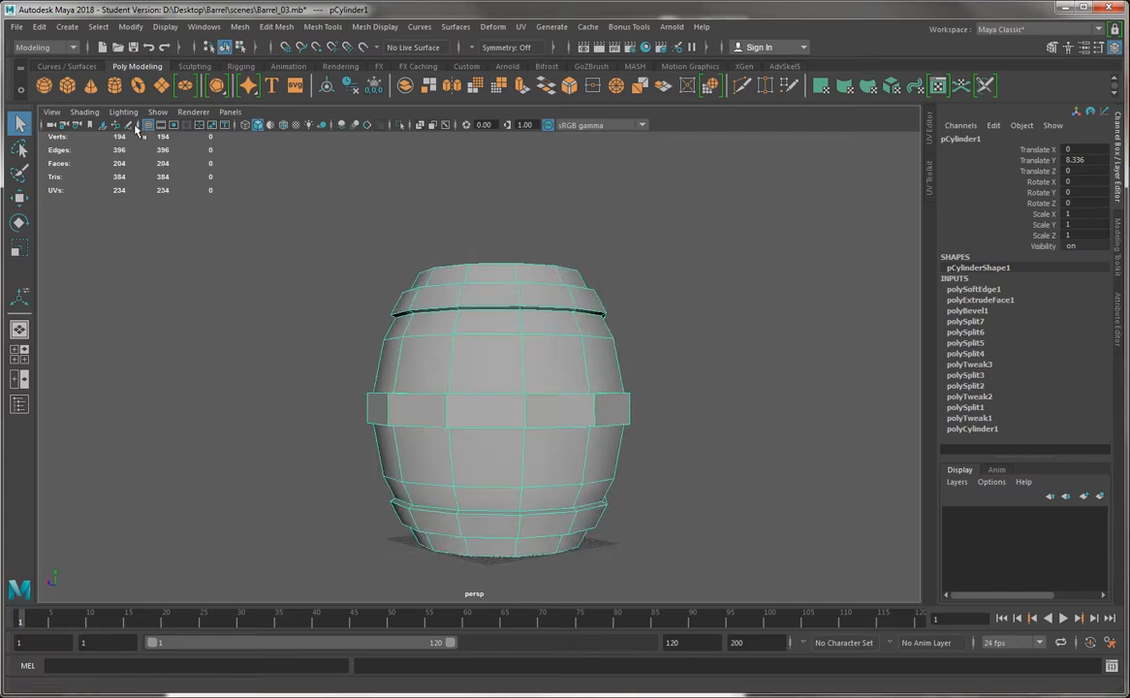
{"action": "left_click_drag", "start_coordinate": [456, 373], "coordinate": [495, 373], "text": "alt"}
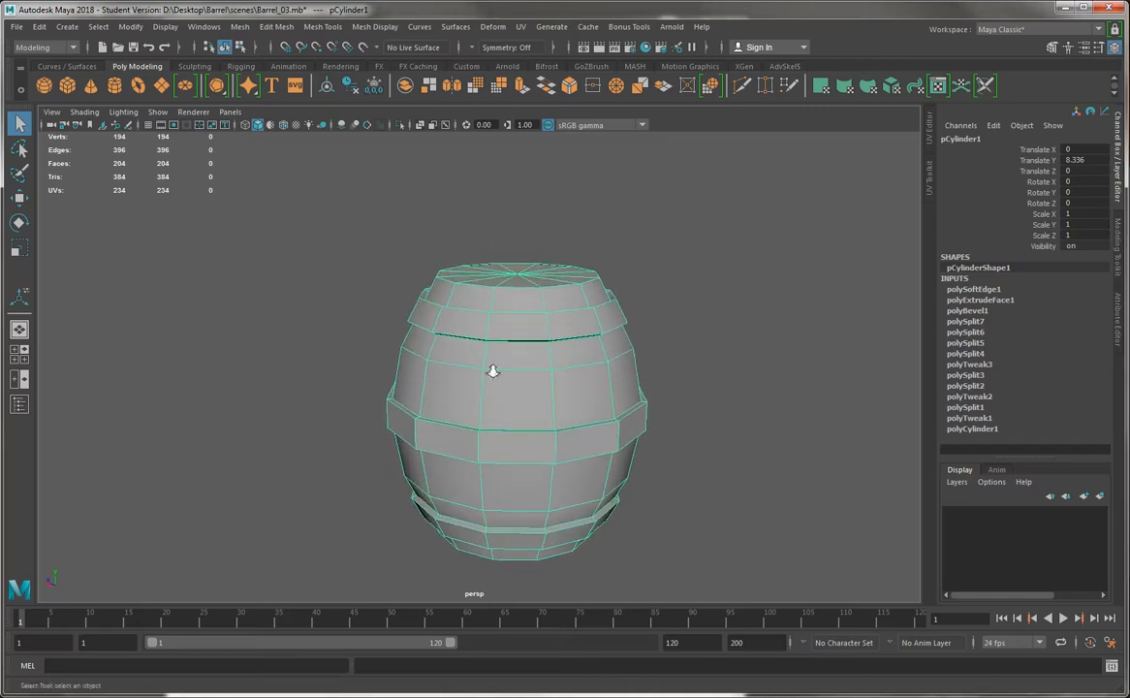
{"action": "scroll", "coordinate": [485, 363], "scroll_direction": "up", "scroll_amount": 2}
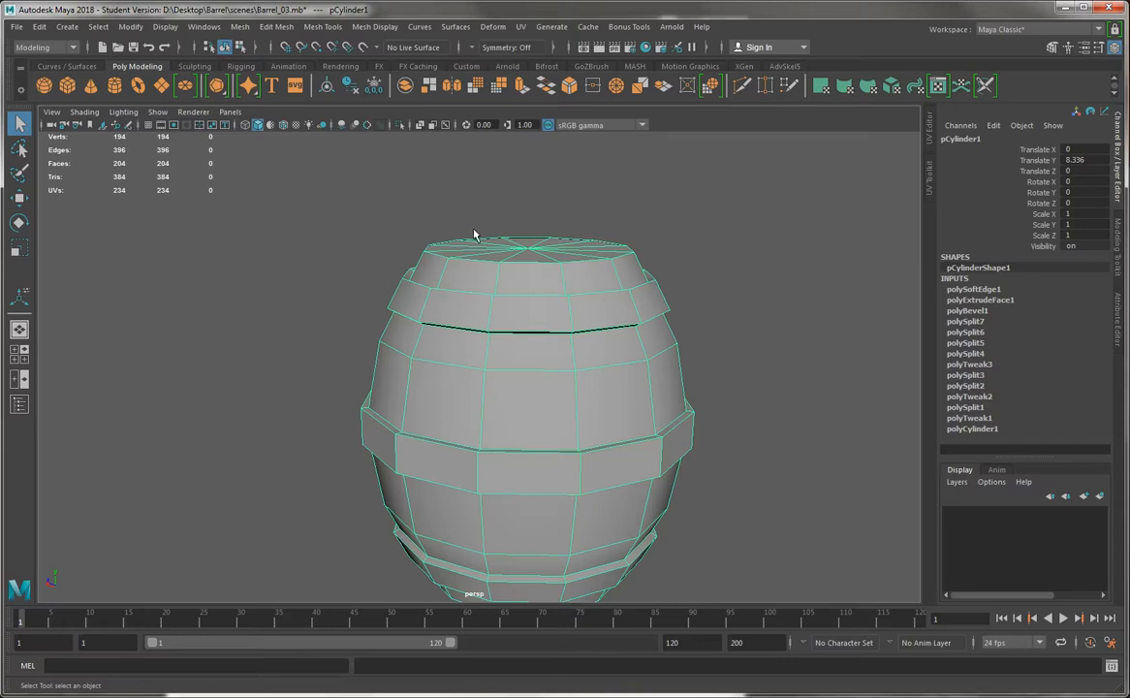
Switch the barrel to face selection and pick triangles of the top cap one by one
{"action": "left_click_drag", "start_coordinate": [474, 234], "coordinate": [399, 255], "text": "alt"}
{"action": "right_click_drag", "start_coordinate": [482, 265], "coordinate": [483, 303]}
{"action": "left_click", "coordinate": [465, 308]}
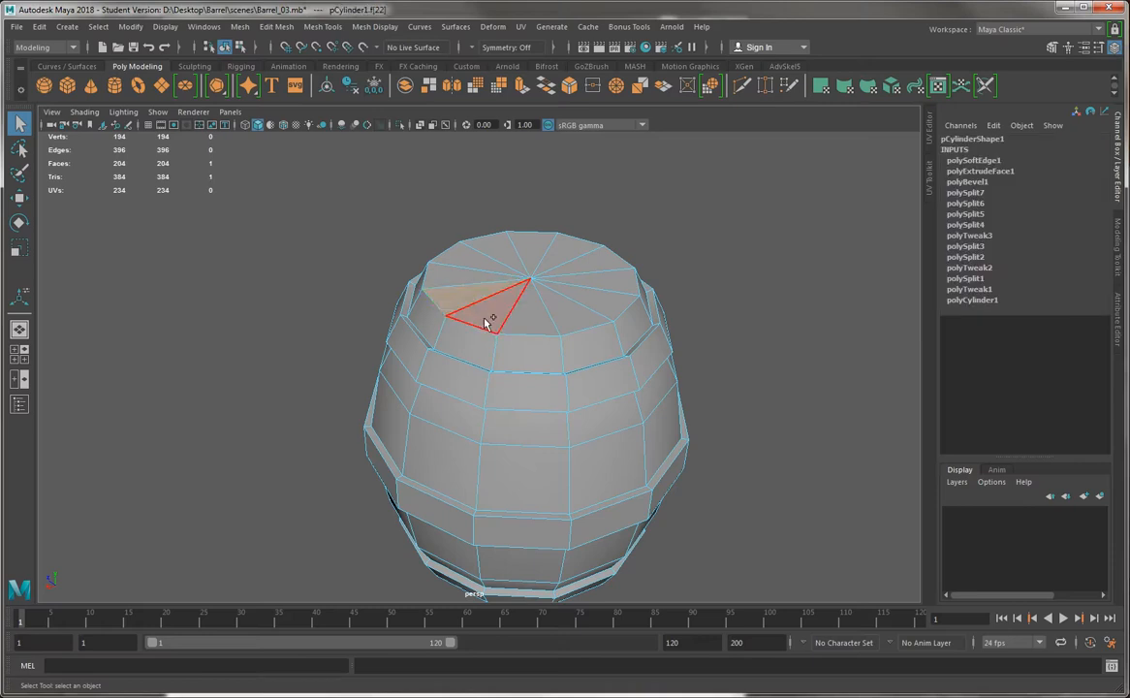
{"action": "left_click", "coordinate": [597, 281], "text": "shift"}
{"action": "left_click", "coordinate": [595, 255], "text": "shift"}
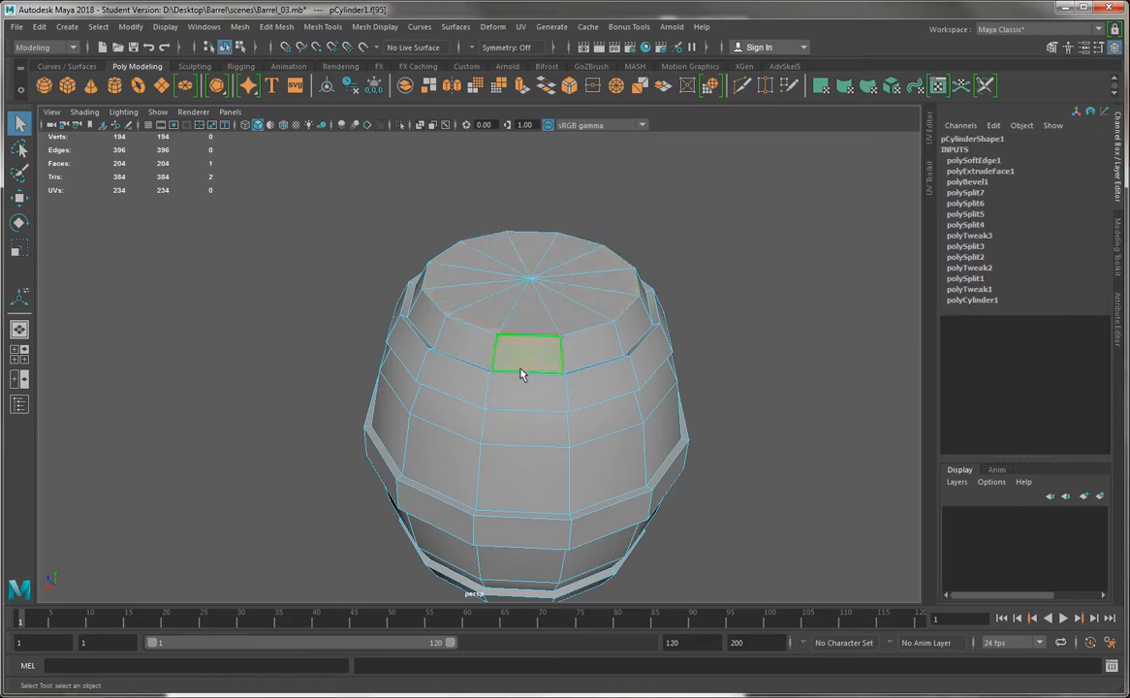
Try selecting a full face ring above the middle band, then several top cap triangles, and clear the selection
{"action": "left_click", "coordinate": [438, 480]}
{"action": "double_click", "coordinate": [504, 479], "text": "shift"}
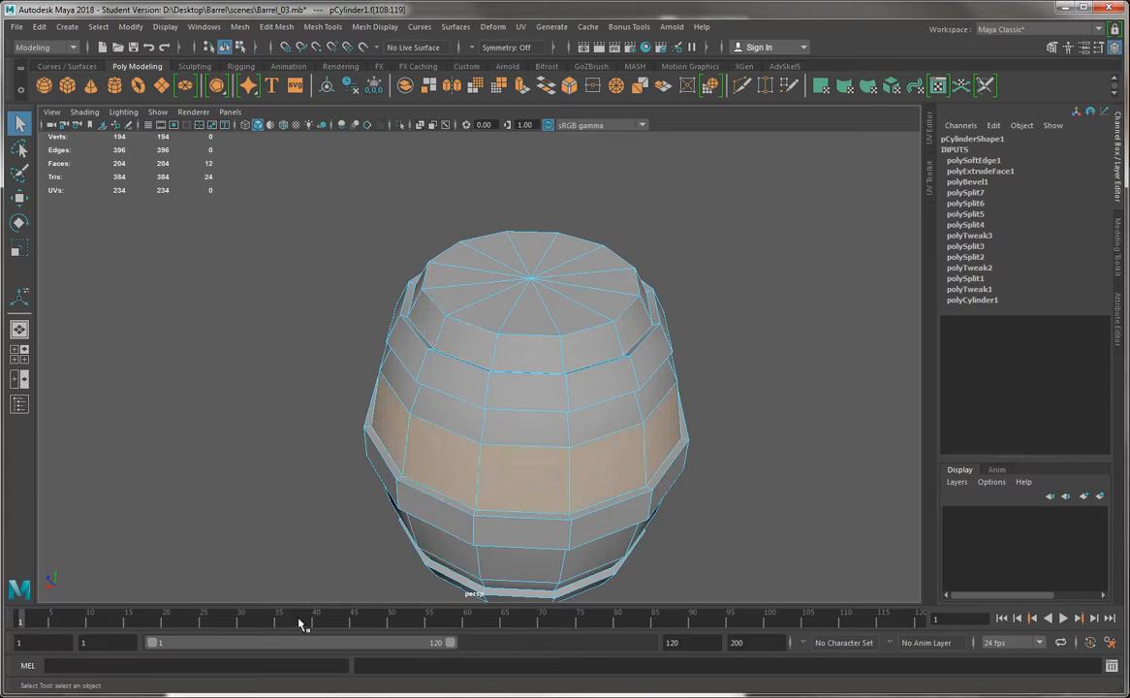
{"action": "left_click", "coordinate": [496, 289]}
{"action": "left_click", "coordinate": [504, 306], "text": "shift"}
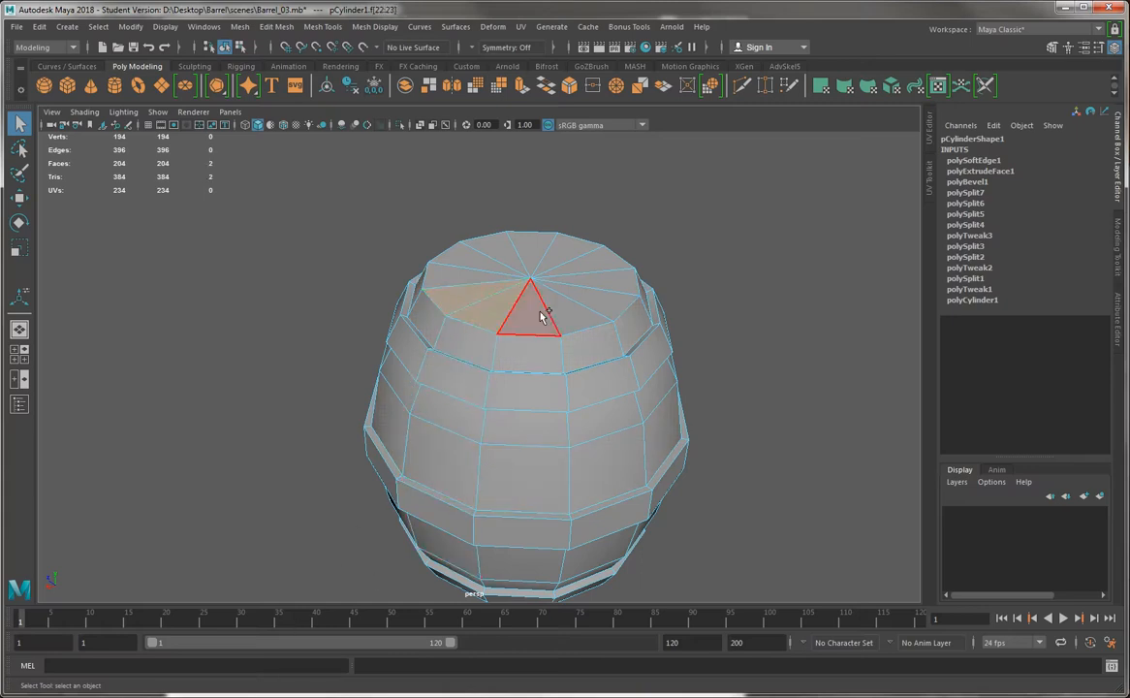
{"action": "left_click", "coordinate": [538, 307], "text": "shift"}
{"action": "left_click", "coordinate": [570, 306], "text": "shift"}
{"action": "left_click", "coordinate": [347, 287]}
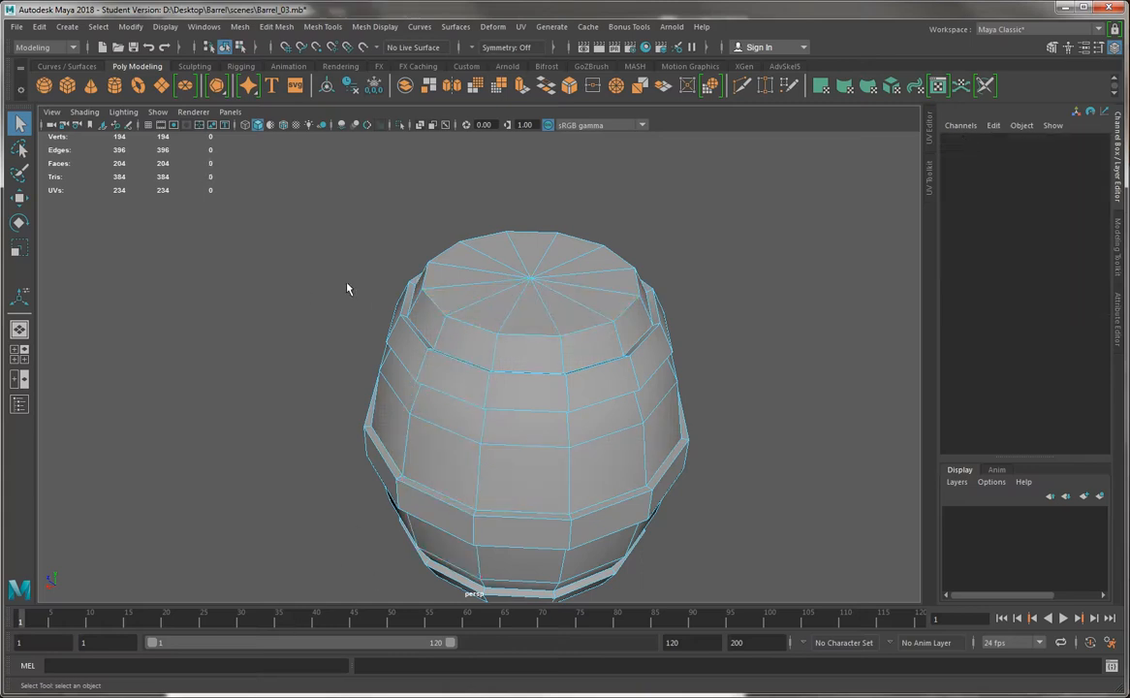
Select all 12 triangles of the top cap with the Paint Selection Tool
{"action": "left_click", "coordinate": [18, 173]}
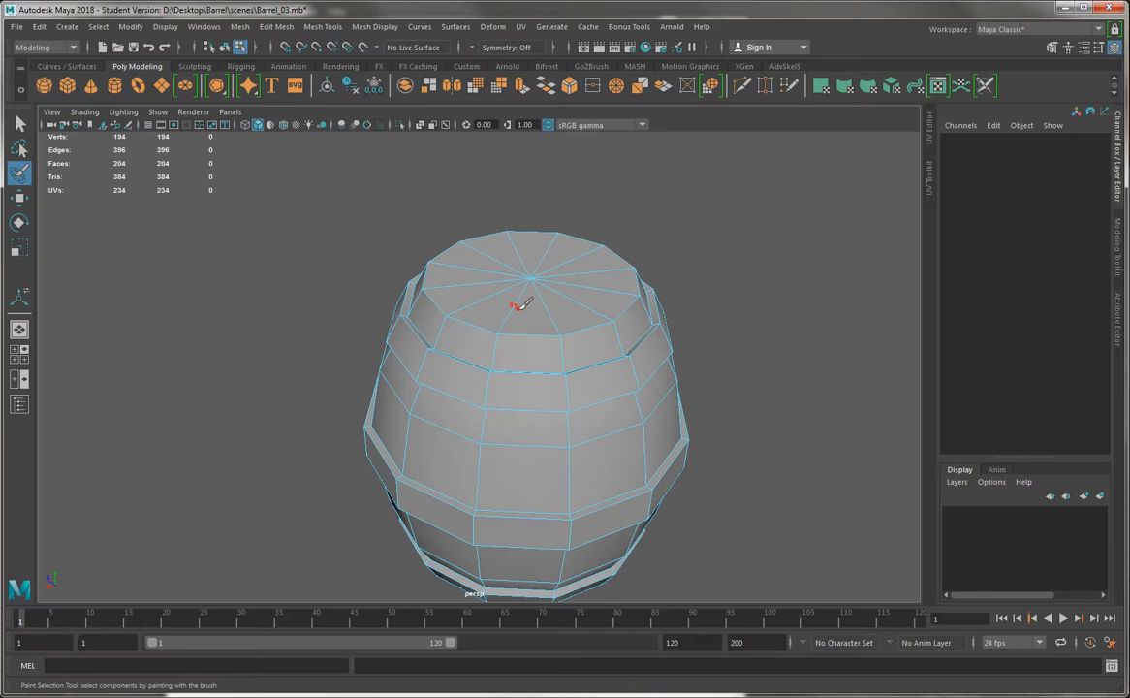
{"action": "mouse_move", "coordinate": [518, 306]}
{"action": "left_mouse_down"}
{"action": "mouse_move", "coordinate": [593, 303]}
{"action": "mouse_move", "coordinate": [572, 308]}
{"action": "mouse_move", "coordinate": [619, 320]}
{"action": "mouse_move", "coordinate": [687, 314]}
{"action": "mouse_move", "coordinate": [526, 334]}
{"action": "left_mouse_up"}
{"action": "left_click", "coordinate": [494, 302]}
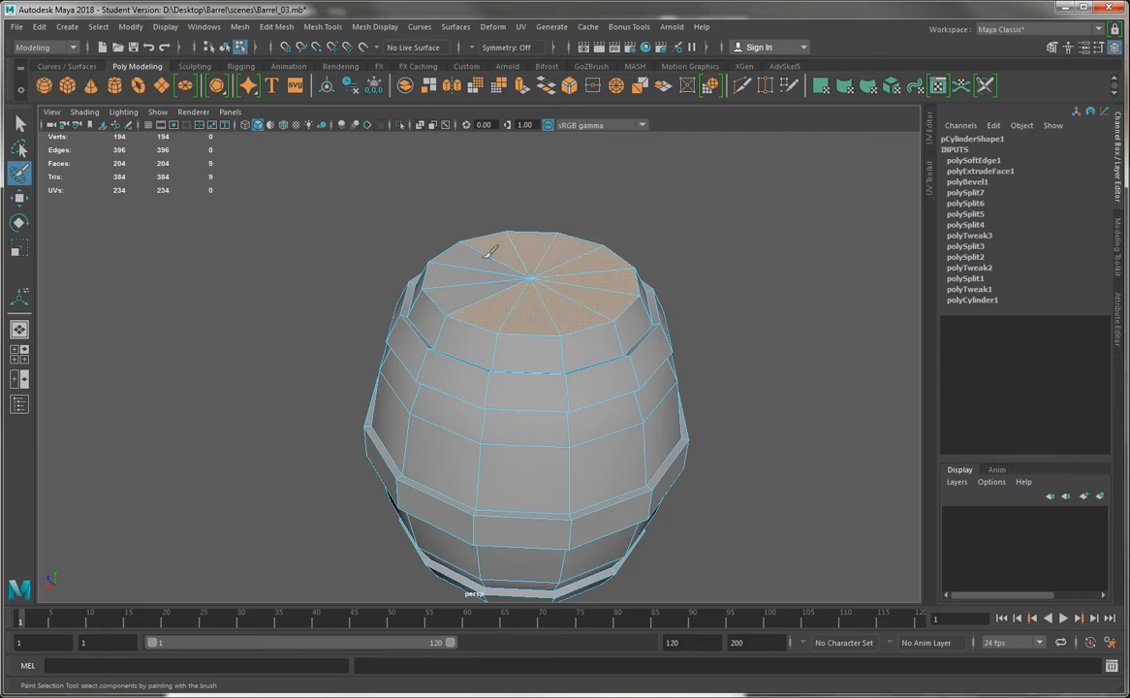
{"action": "mouse_move", "coordinate": [467, 291]}
{"action": "left_mouse_down"}
{"action": "mouse_move", "coordinate": [477, 300]}
{"action": "mouse_move", "coordinate": [505, 233]}
{"action": "left_mouse_up"}
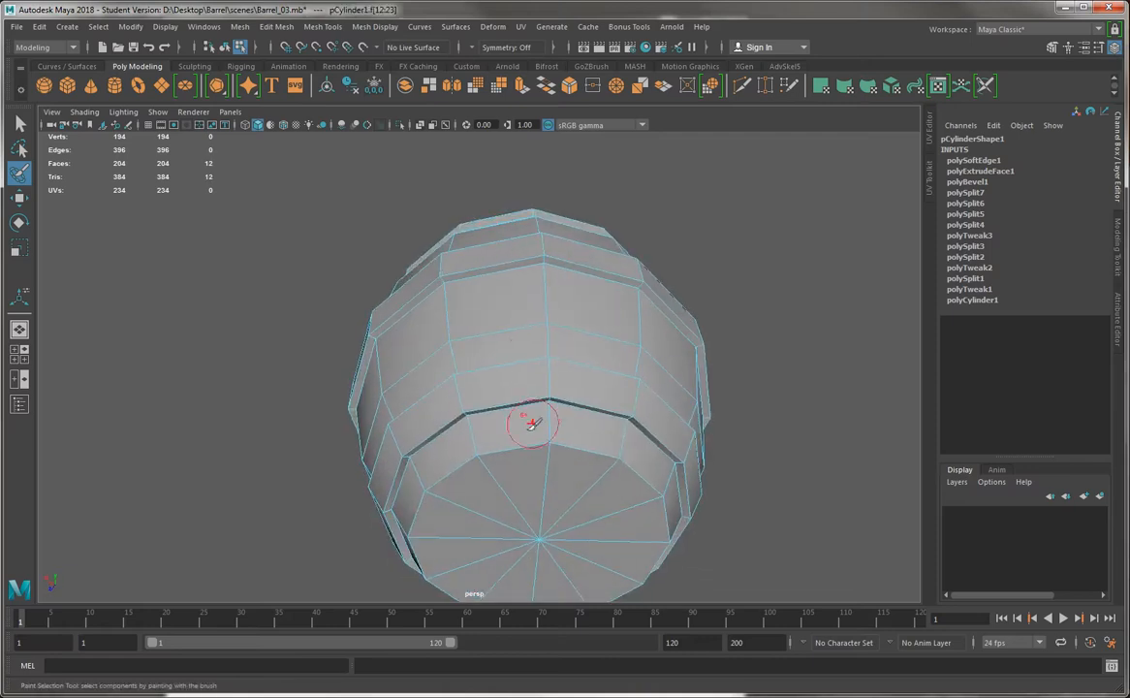
Add all the triangles of the bottom cap to the painted selection
{"action": "mouse_move", "coordinate": [615, 498]}
{"action": "left_mouse_down"}
{"action": "mouse_move", "coordinate": [578, 568]}
{"action": "mouse_move", "coordinate": [441, 528]}
{"action": "mouse_move", "coordinate": [545, 496]}
{"action": "mouse_move", "coordinate": [530, 479]}
{"action": "left_mouse_up"}
{"action": "right_click_drag", "start_coordinate": [531, 479], "coordinate": [399, 328], "text": "alt"}
{"action": "mouse_move", "coordinate": [398, 328]}
{"action": "left_mouse_down", "text": "alt"}
{"action": "mouse_move", "coordinate": [424, 447]}
{"action": "mouse_move", "coordinate": [426, 338]}
{"action": "left_mouse_up", "text": "alt"}
{"action": "right_click_drag", "start_coordinate": [427, 339], "coordinate": [521, 469], "text": "alt"}
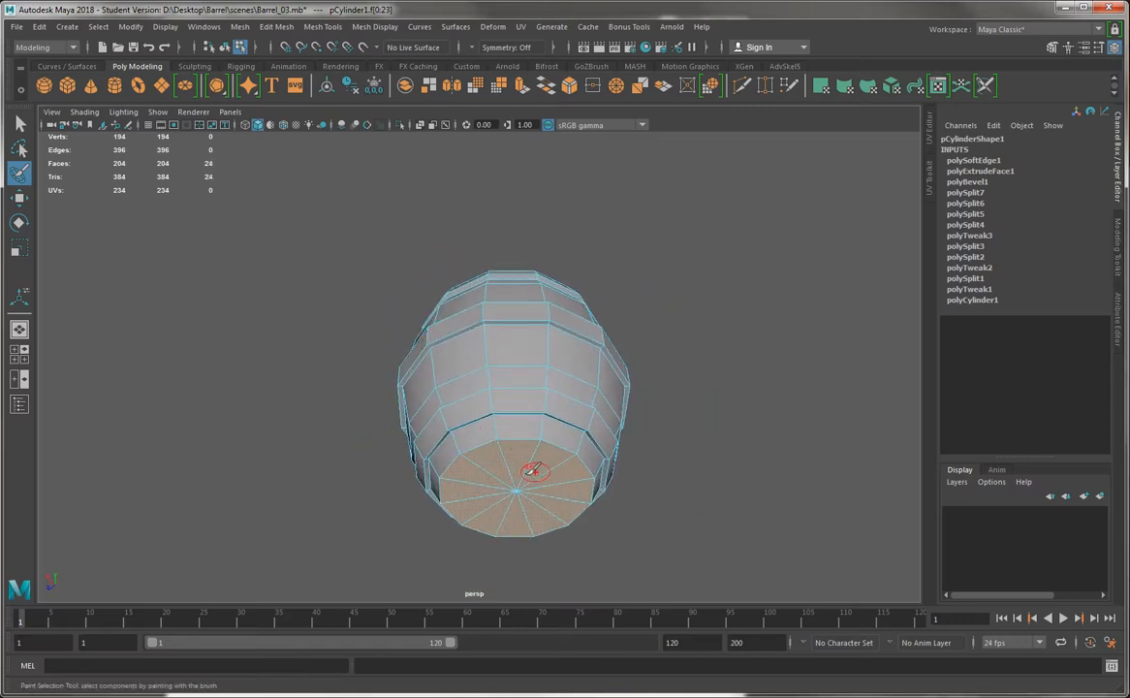
Try a larger selection brush on the bottom cap and undo the extra painted faces
{"action": "key", "text": "b"}
{"action": "left_click_drag", "start_coordinate": [522, 475], "coordinate": [562, 479]}
{"action": "left_click", "coordinate": [491, 465]}
{"action": "left_click_drag", "start_coordinate": [491, 466], "coordinate": [475, 478]}
{"action": "left_click_drag", "start_coordinate": [569, 474], "coordinate": [576, 492]}
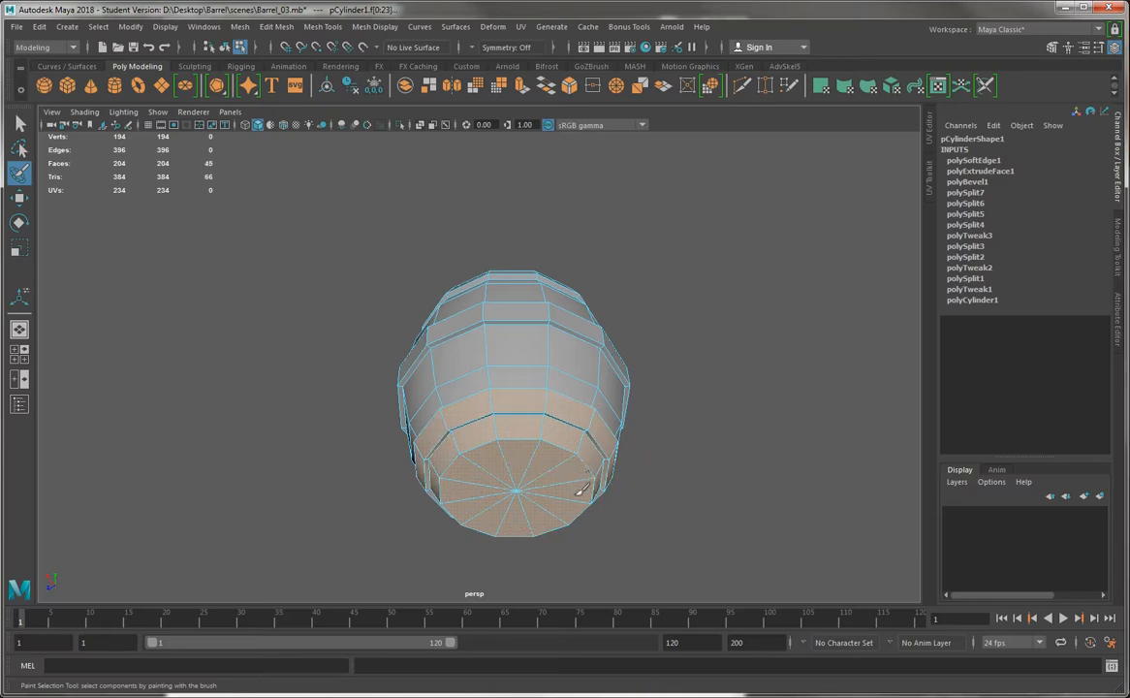
{"action": "mouse_move", "coordinate": [512, 458]}
{"action": "left_mouse_down", "text": "alt"}
{"action": "mouse_move", "coordinate": [407, 502]}
{"action": "mouse_move", "coordinate": [480, 473]}
{"action": "mouse_move", "coordinate": [574, 474]}
{"action": "left_mouse_up", "text": "alt"}
{"action": "key", "text": "ctrl+z"}
{"action": "key", "text": "ctrl+z"}
{"action": "key", "text": "ctrl+z"}
Switch to the Move tool and select all 12 triangles of the top cap individually
{"action": "key", "text": "w"}
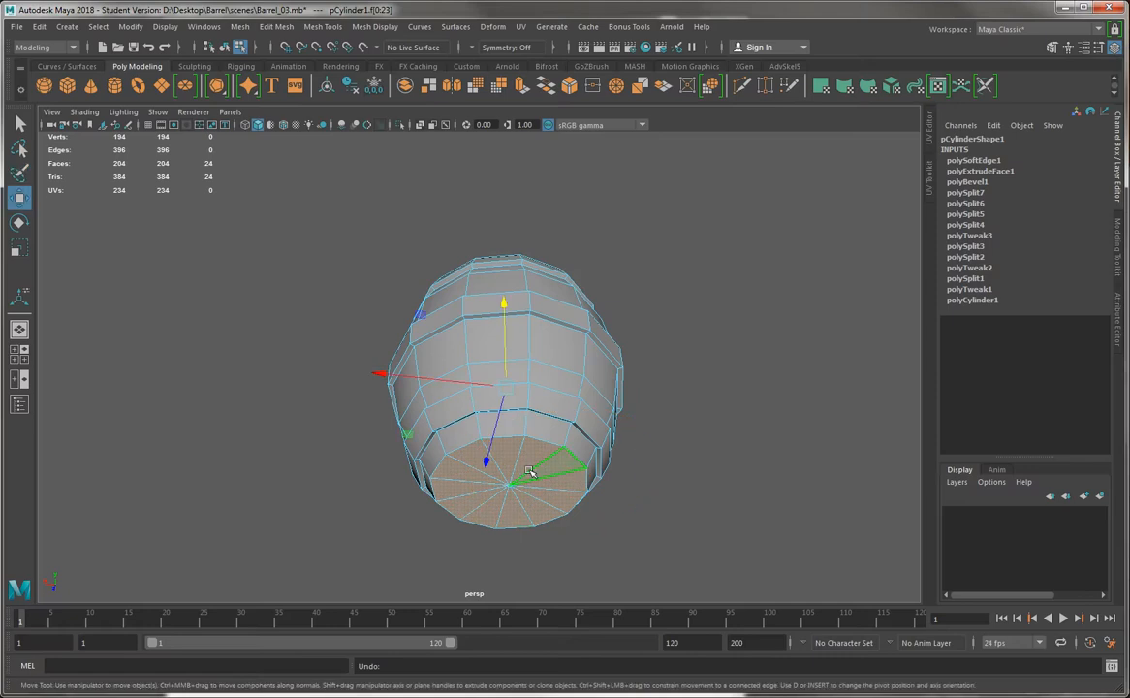
{"action": "left_click_drag", "start_coordinate": [456, 297], "coordinate": [474, 477], "text": "alt"}
{"action": "scroll", "coordinate": [543, 387], "scroll_direction": "up", "scroll_amount": 4}
{"action": "left_click_drag", "start_coordinate": [531, 413], "coordinate": [518, 384], "text": "alt"}
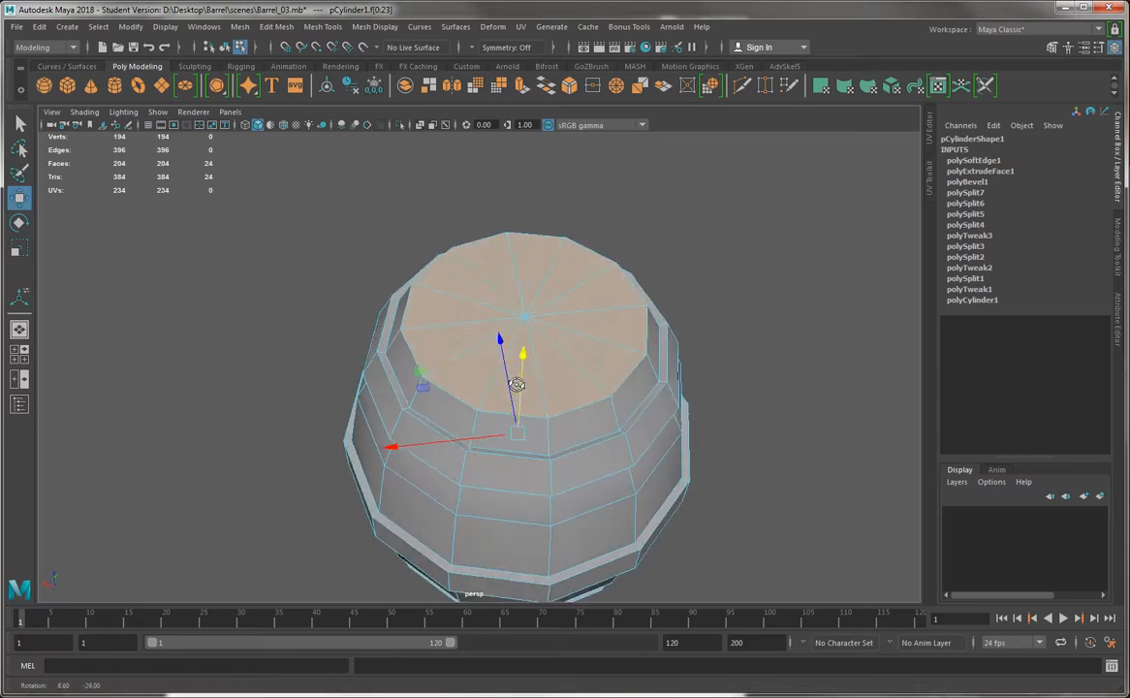
{"action": "left_click", "coordinate": [572, 397]}
{"action": "left_click", "coordinate": [524, 393], "text": "shift"}
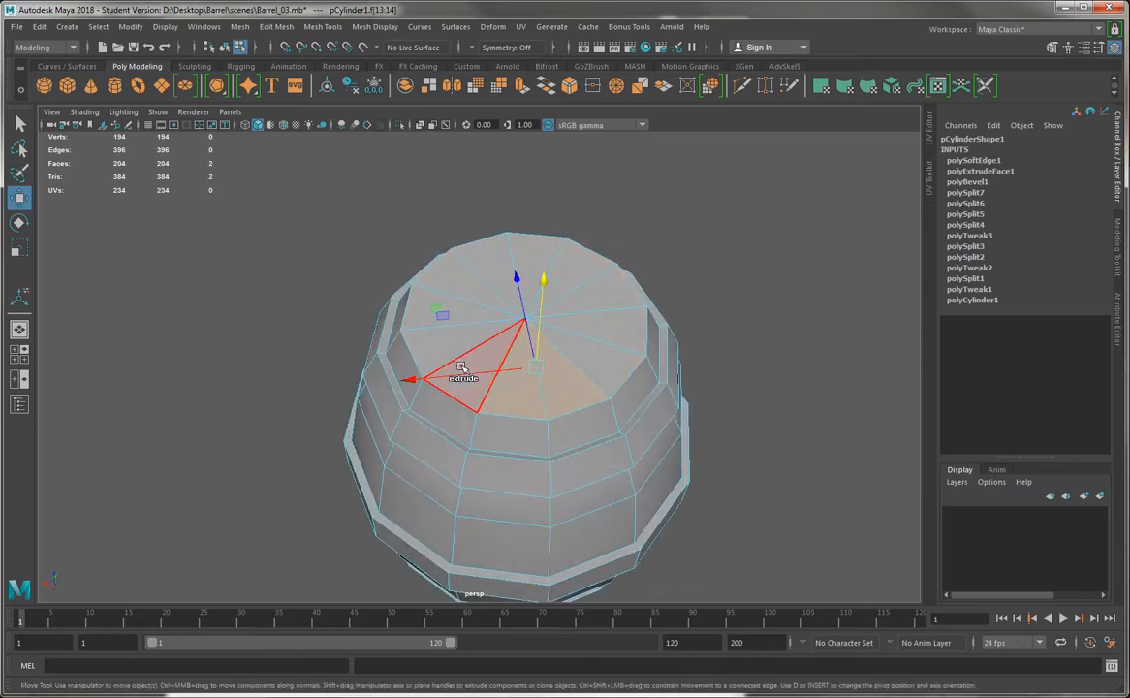
{"action": "left_click", "coordinate": [472, 365], "text": "shift"}
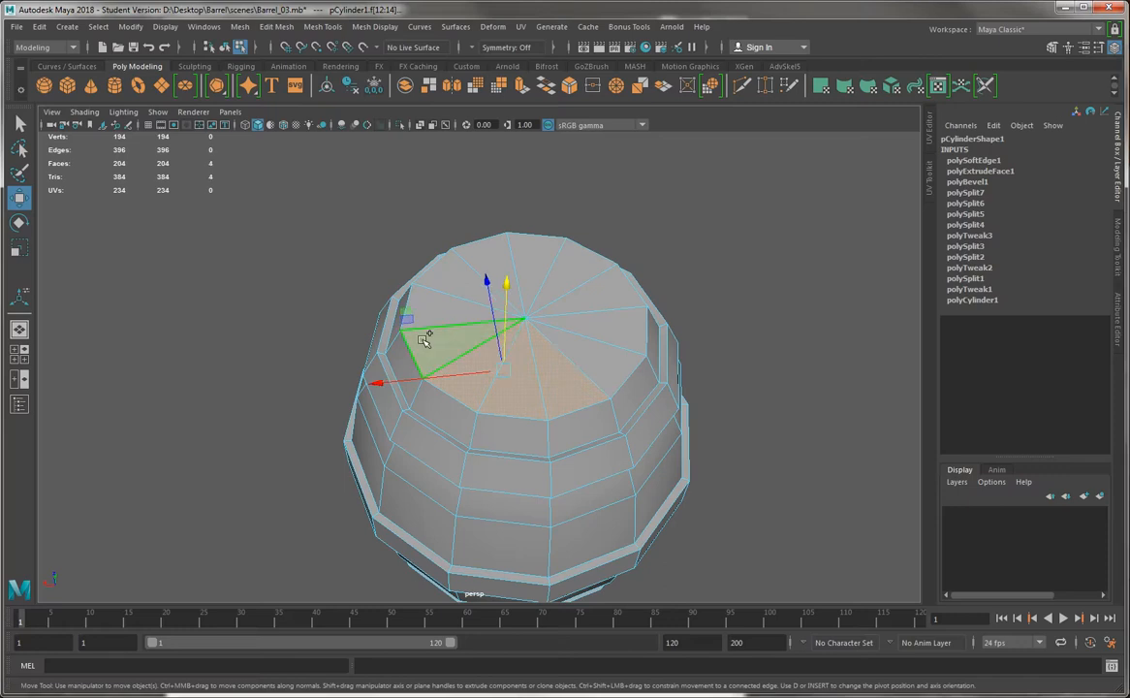
{"action": "left_click", "coordinate": [426, 298], "text": "shift"}
{"action": "left_click", "coordinate": [447, 272], "text": "shift"}
{"action": "left_click", "coordinate": [474, 260], "text": "shift"}
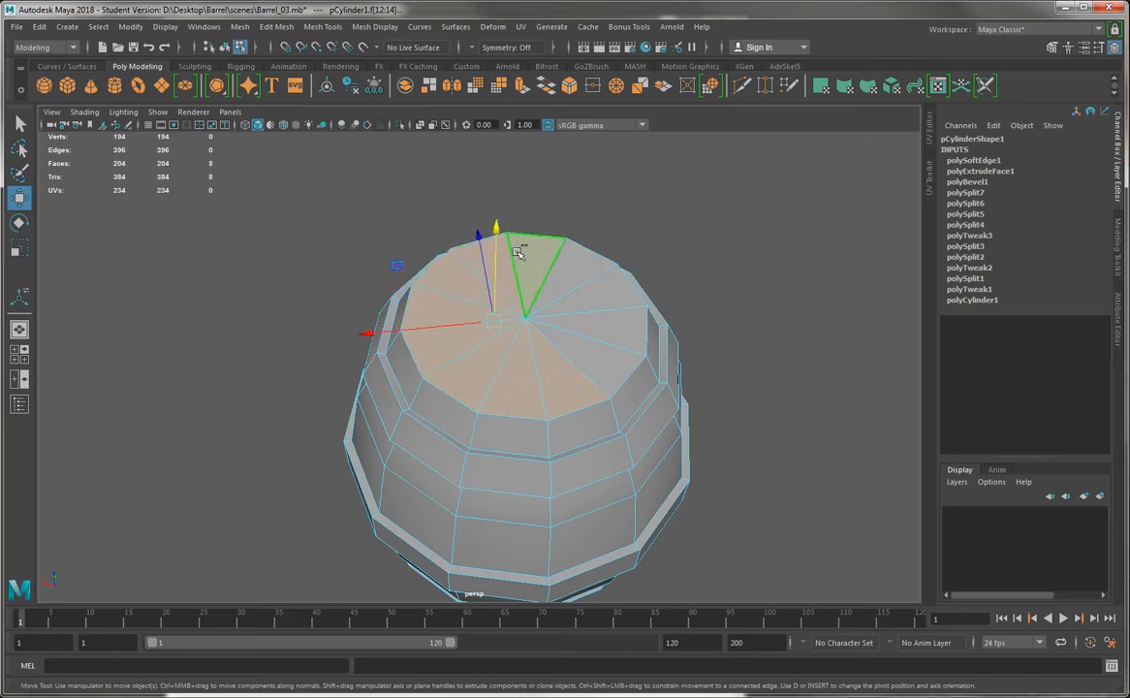
{"action": "double_click", "coordinate": [583, 279], "text": "shift"}
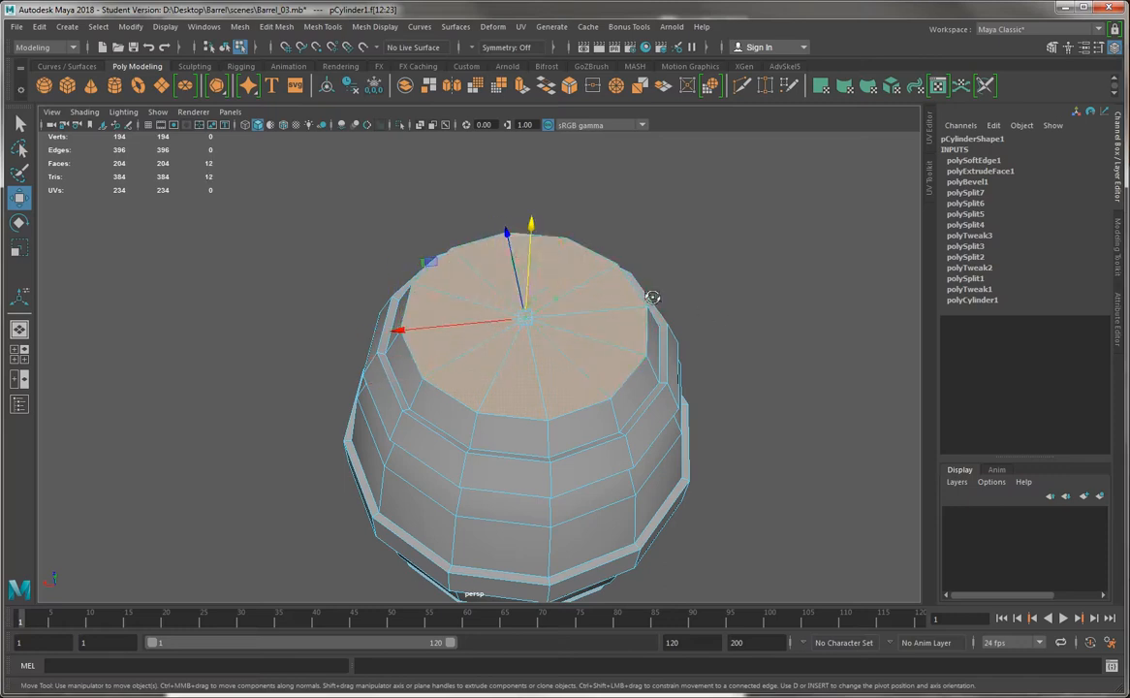
Replace the selection with seven adjacent triangles of the top cap
{"action": "left_click_drag", "start_coordinate": [652, 297], "coordinate": [403, 222], "text": "alt"}
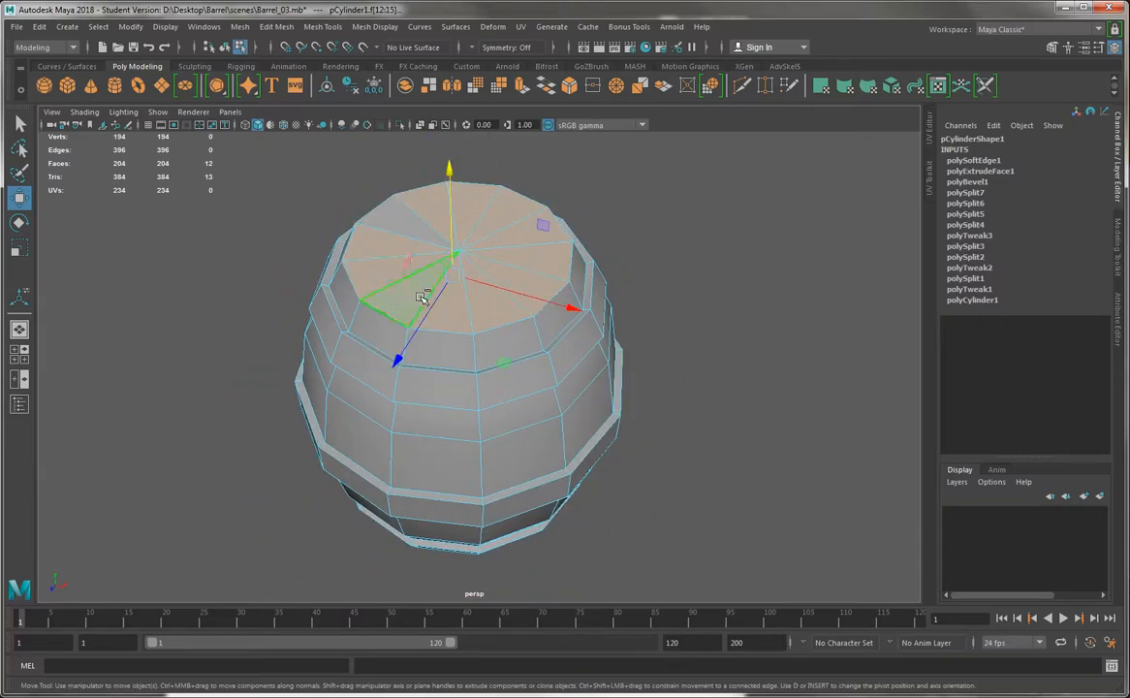
{"action": "left_click_drag", "start_coordinate": [424, 297], "coordinate": [469, 422], "text": "alt"}
{"action": "left_click", "coordinate": [384, 395]}
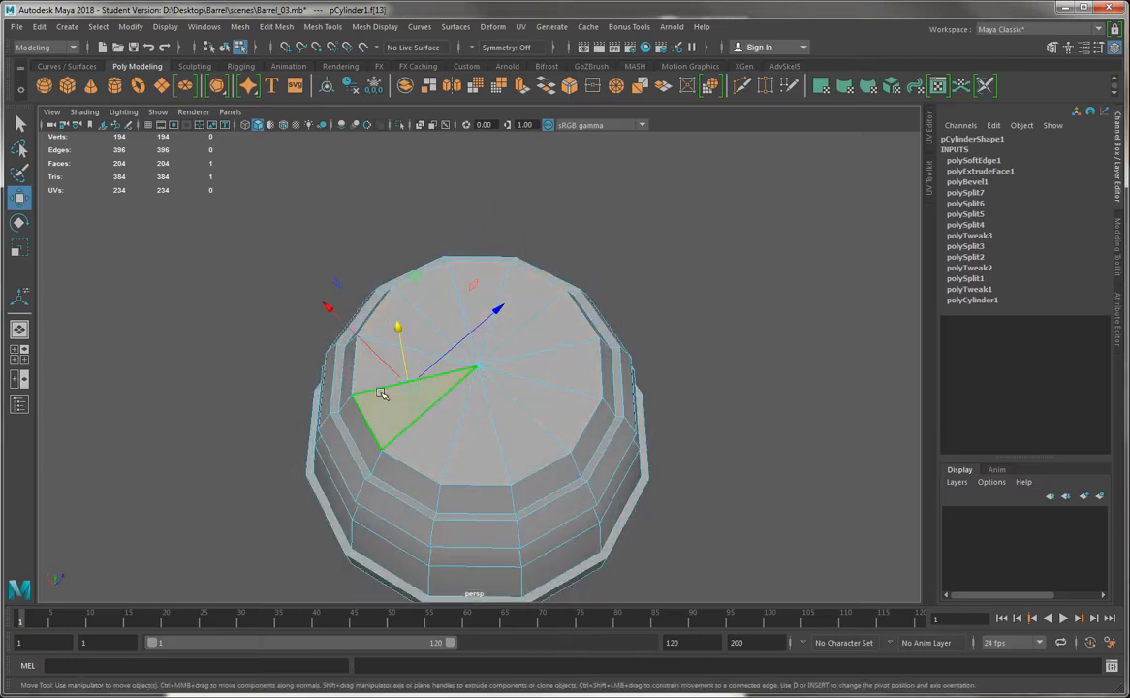
{"action": "left_click", "coordinate": [417, 431], "text": "shift"}
{"action": "left_click", "coordinate": [462, 441], "text": "shift"}
{"action": "left_click", "coordinate": [506, 438], "text": "shift"}
{"action": "left_click", "coordinate": [544, 419], "text": "shift"}
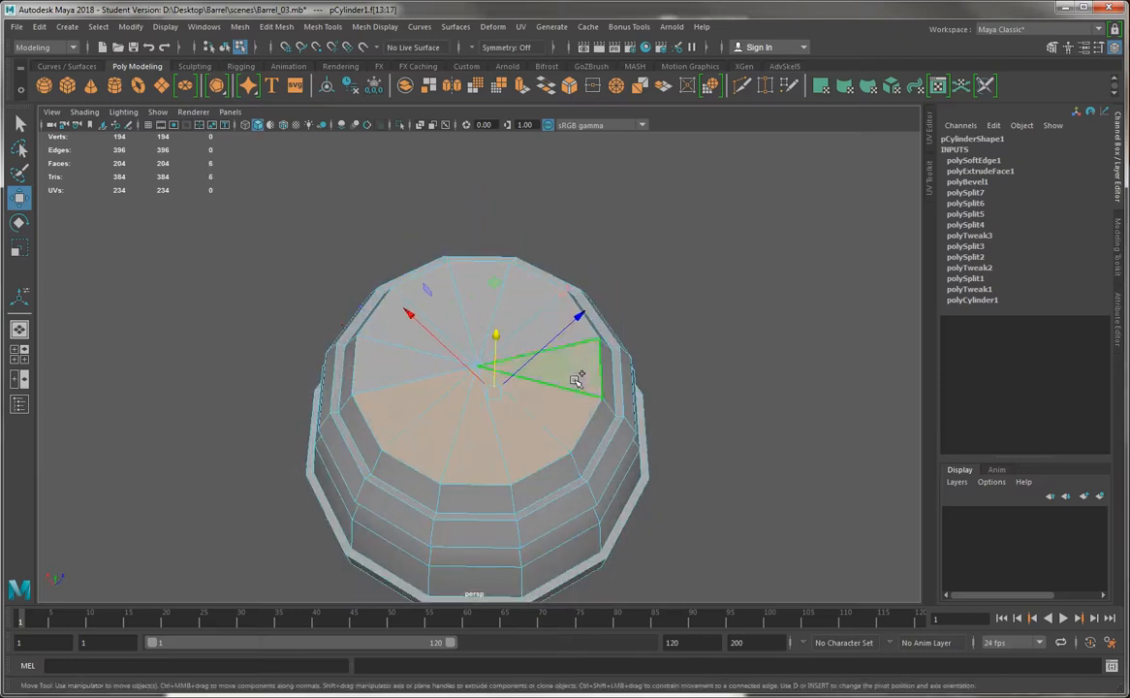
{"action": "left_click", "coordinate": [576, 378], "text": "shift"}
Try extruding the seven selected cap triangles upward by about 7.1 units and undo the extrusion
{"action": "key", "text": "ctrl+e"}
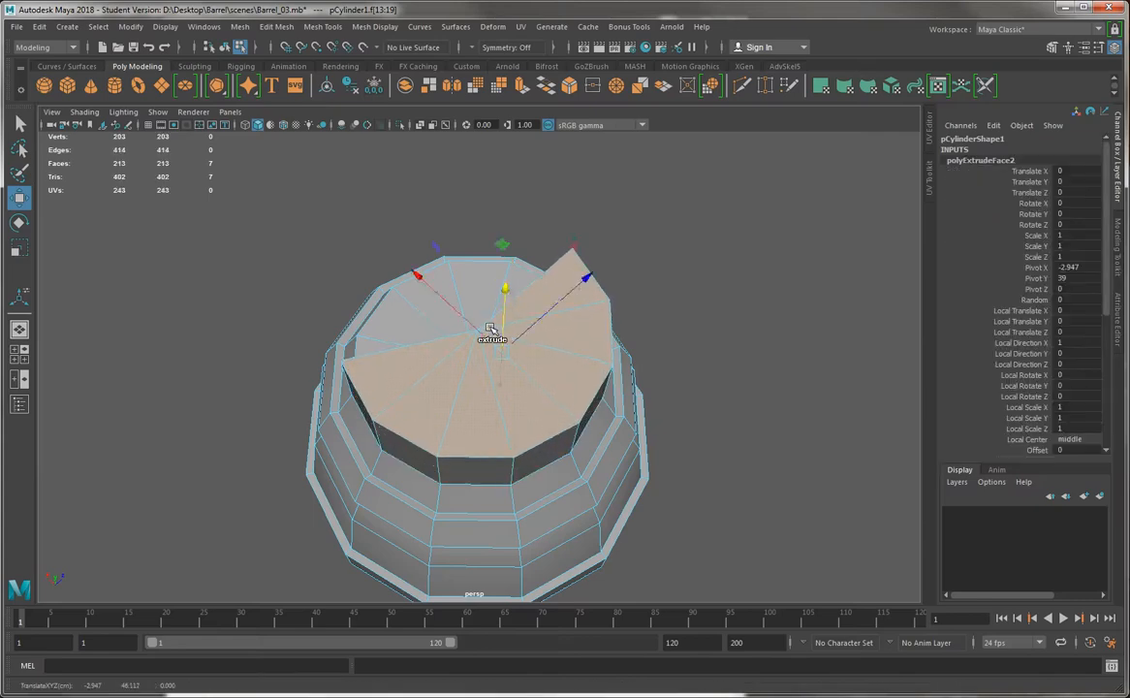
{"action": "left_click_drag", "start_coordinate": [496, 323], "coordinate": [491, 371], "text": "alt"}
{"action": "right_click_drag", "start_coordinate": [492, 371], "coordinate": [414, 343], "text": "alt"}
{"action": "left_click_drag", "start_coordinate": [414, 343], "coordinate": [484, 351], "text": "alt"}
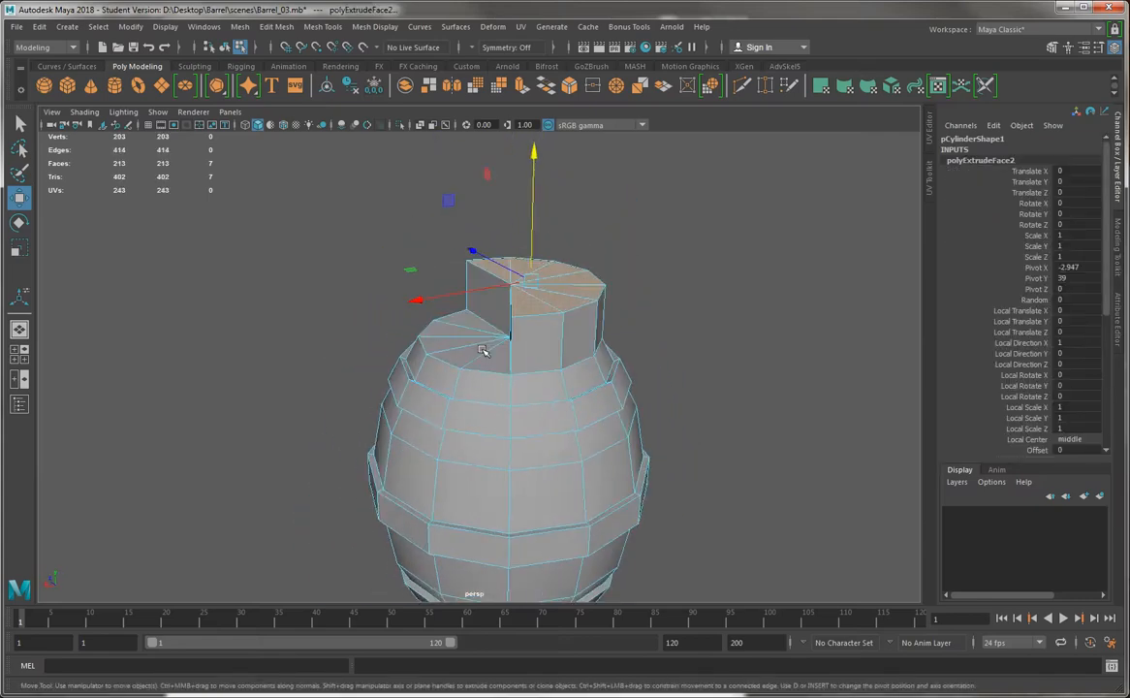
{"action": "key", "text": "ctrl+z"}
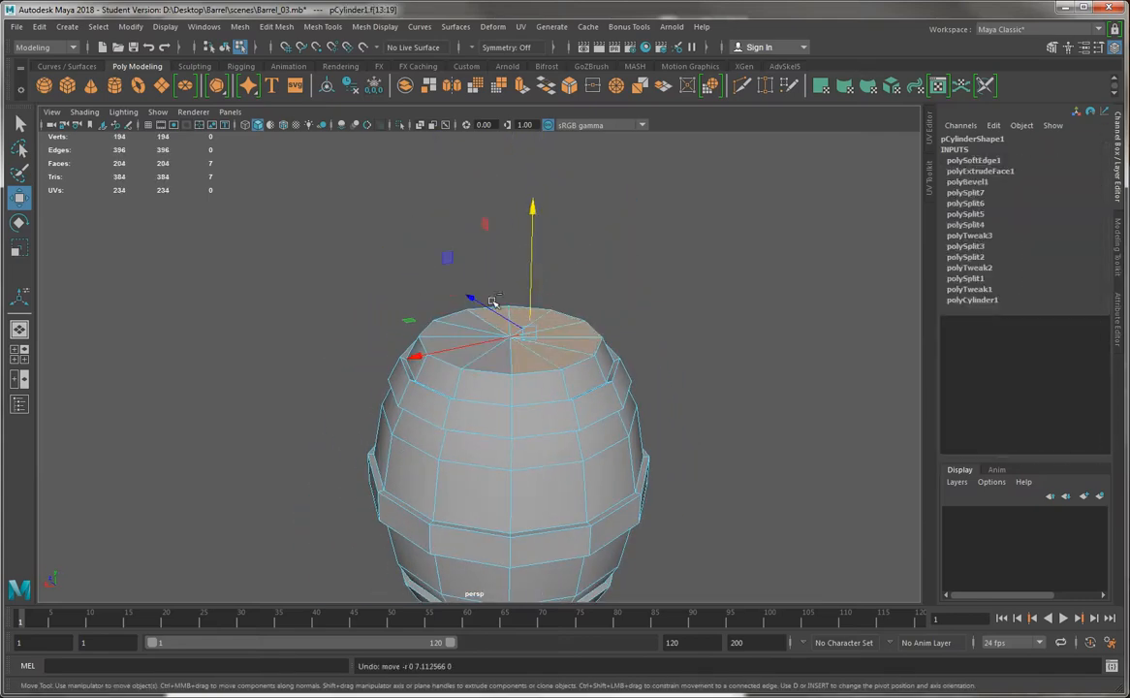
Extrude the same partial cap selection upward once more, then undo it along with the last triangle's selection
{"action": "key", "text": "ctrl+e"}
{"action": "left_click_drag", "start_coordinate": [536, 262], "coordinate": [540, 209]}
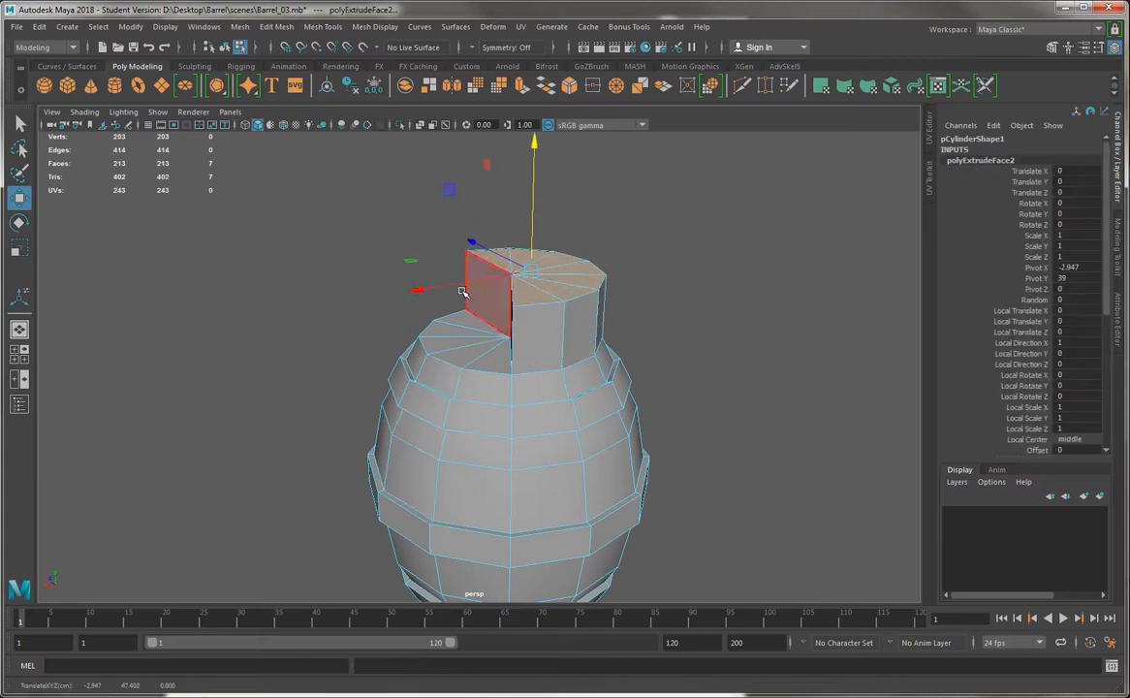
{"action": "key", "text": "ctrl+z"}
{"action": "key", "text": "ctrl+z"}
{"action": "key", "text": "ctrl+z"}
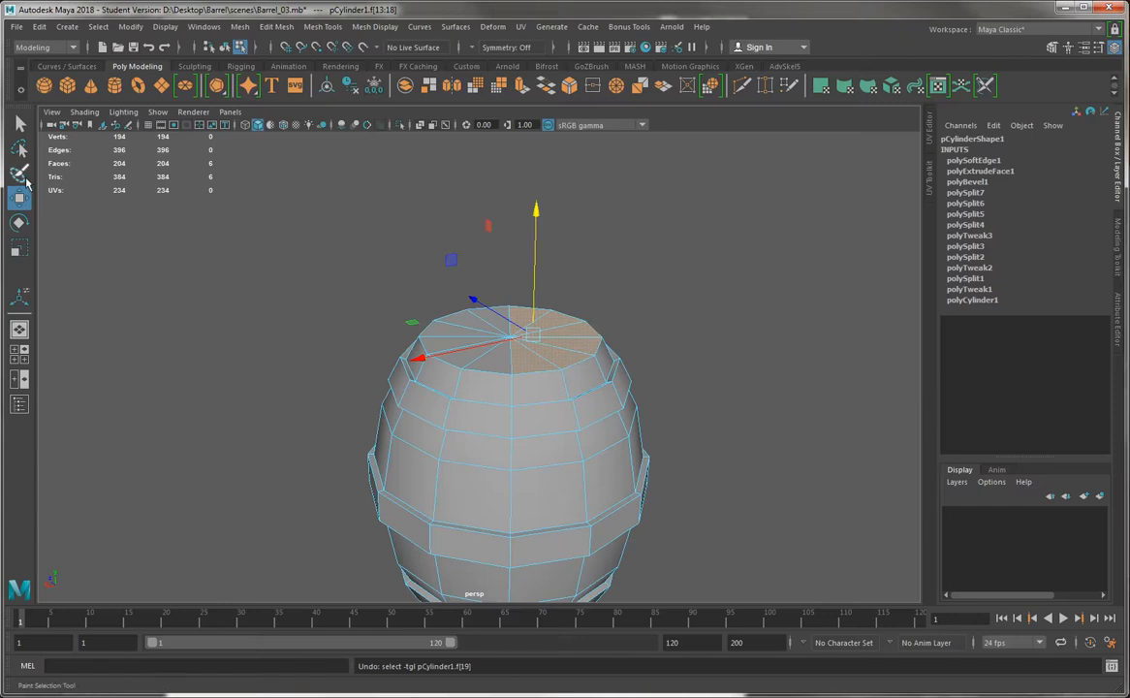
Use the Paint Selection tool to select all 24 triangles of the top and bottom caps, and return to the Move tool
{"action": "left_click", "coordinate": [20, 174]}
{"action": "mouse_move", "coordinate": [523, 320]}
{"action": "left_mouse_down", "text": "alt"}
{"action": "mouse_move", "coordinate": [537, 322]}
{"action": "mouse_move", "coordinate": [512, 320]}
{"action": "left_mouse_up", "text": "alt"}
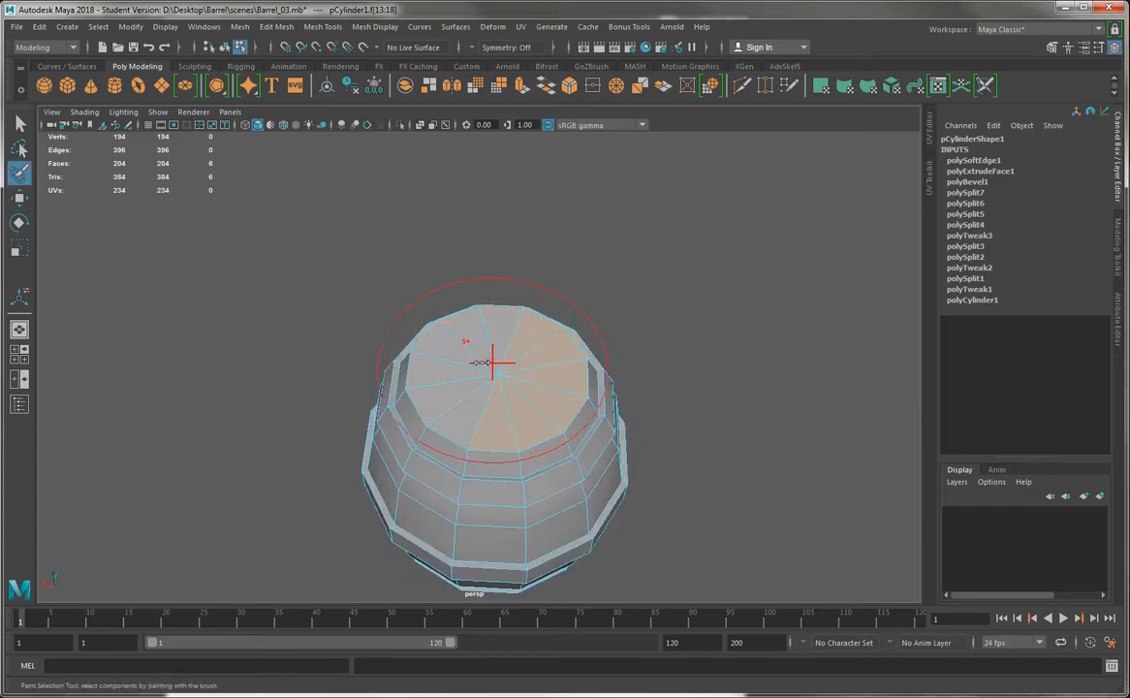
{"action": "mouse_move", "coordinate": [481, 363]}
{"action": "left_mouse_down"}
{"action": "mouse_move", "coordinate": [451, 365]}
{"action": "mouse_move", "coordinate": [474, 403]}
{"action": "mouse_move", "coordinate": [661, 339]}
{"action": "mouse_move", "coordinate": [677, 396]}
{"action": "mouse_move", "coordinate": [681, 239]}
{"action": "mouse_move", "coordinate": [518, 413]}
{"action": "left_mouse_up"}
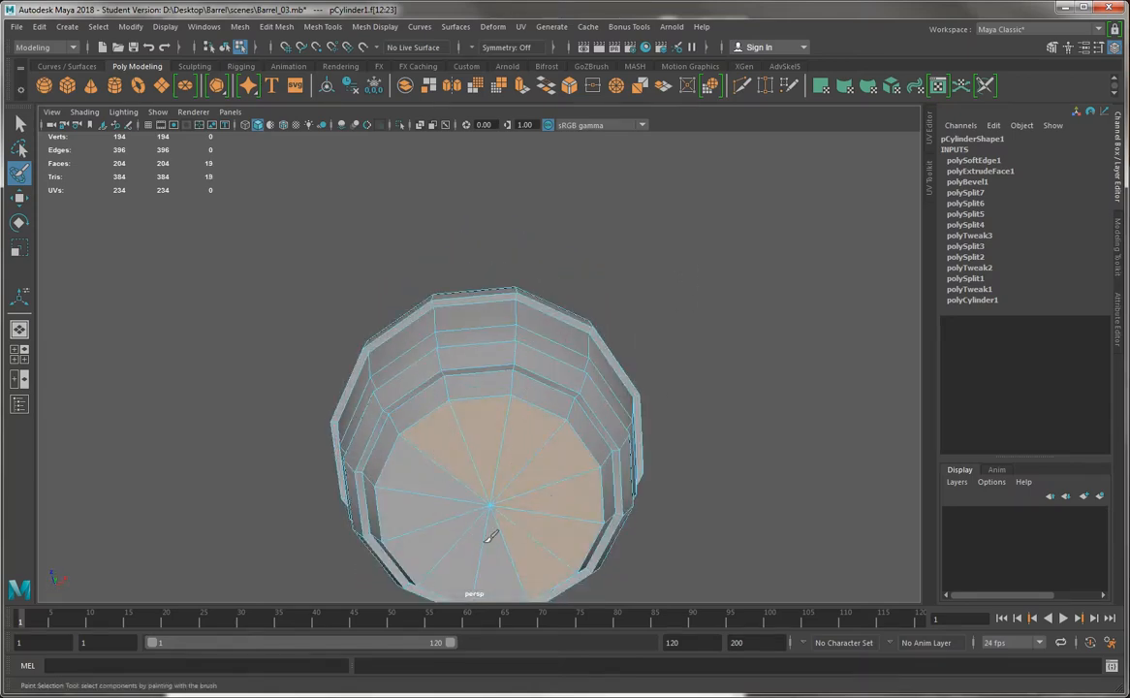
{"action": "key", "text": "w"}
{"action": "left_click_drag", "start_coordinate": [441, 473], "coordinate": [436, 402], "text": "alt"}
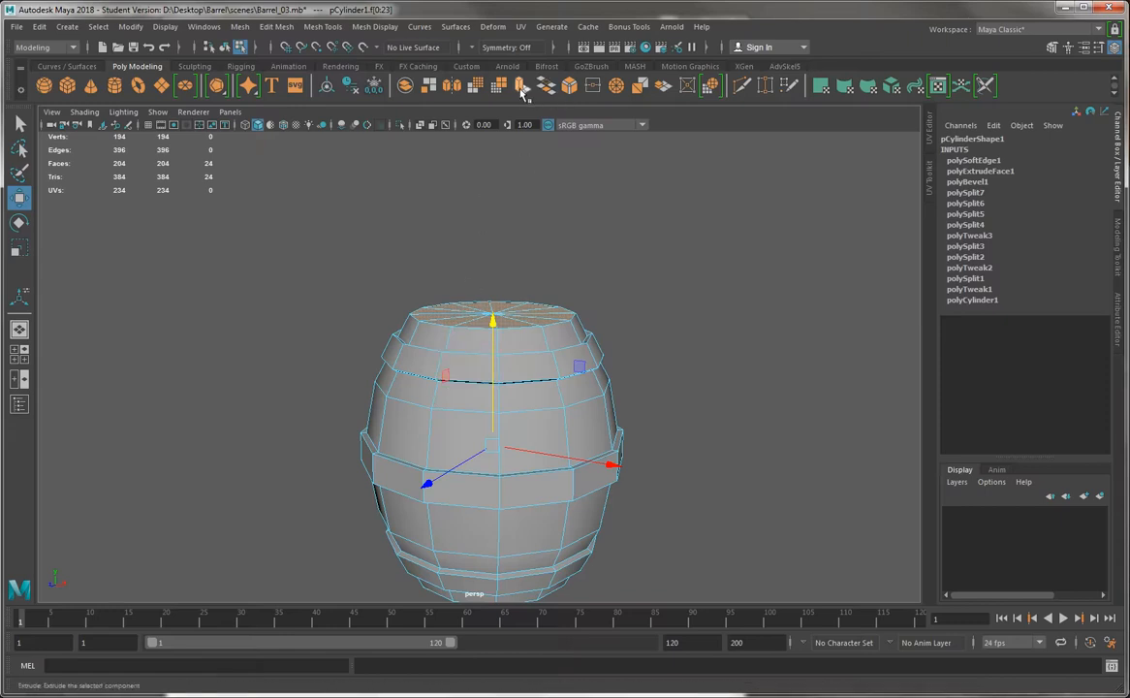
{"action": "left_click_drag", "start_coordinate": [536, 213], "coordinate": [539, 232], "text": "alt"}
{"action": "middle_click_drag", "start_coordinate": [540, 232], "coordinate": [552, 199], "text": "alt"}
{"action": "scroll", "coordinate": [552, 197], "scroll_direction": "up", "scroll_amount": 1}
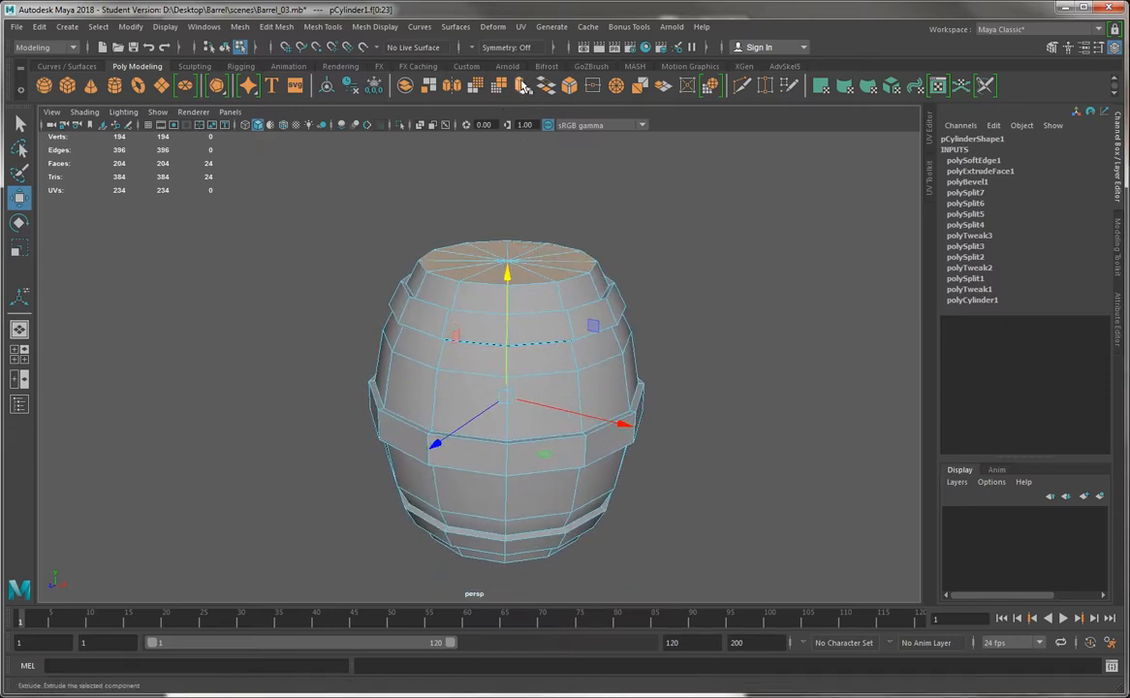
Extrude both caps and scale the new faces inward horizontally to leave a narrow rim around each cap
{"action": "left_click", "coordinate": [523, 86]}
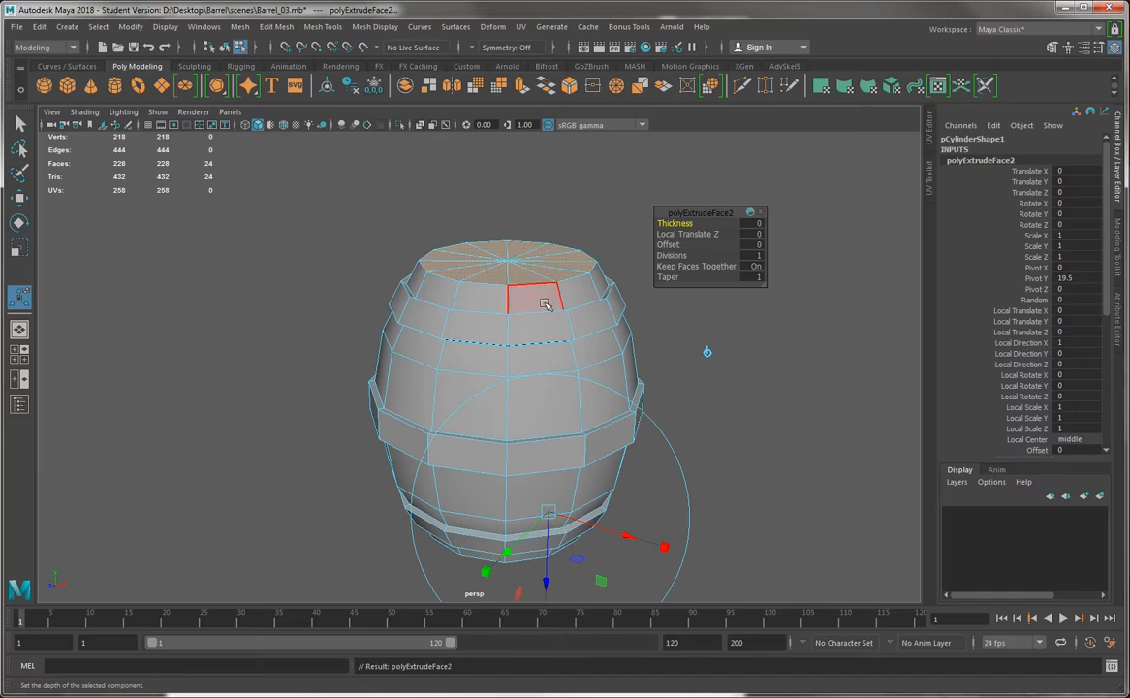
{"action": "key", "text": "r"}
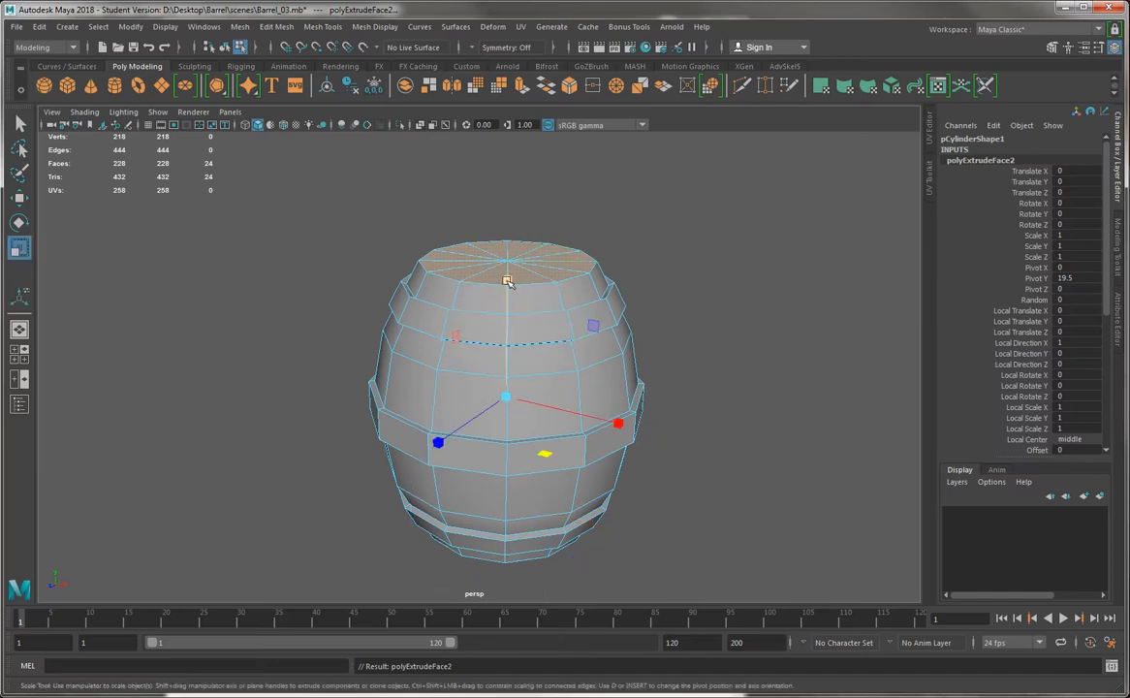
{"action": "left_click_drag", "start_coordinate": [507, 281], "coordinate": [524, 357], "text": "alt"}
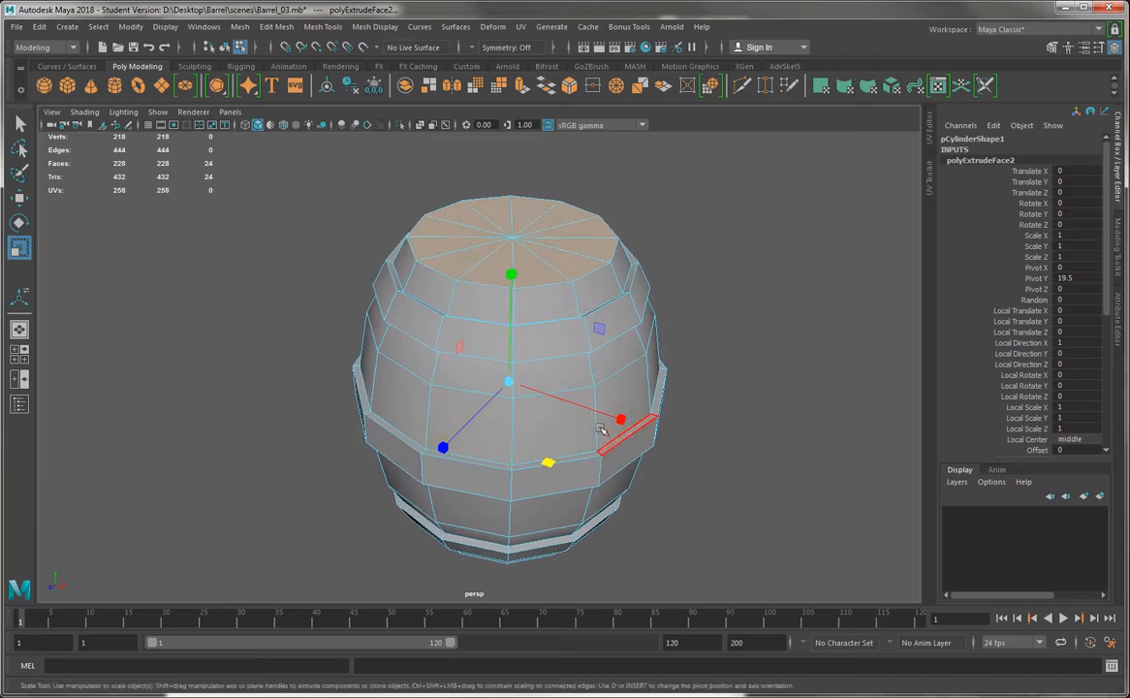
{"action": "left_click_drag", "start_coordinate": [548, 462], "coordinate": [539, 464]}
{"action": "left_click_drag", "start_coordinate": [512, 277], "coordinate": [513, 278]}
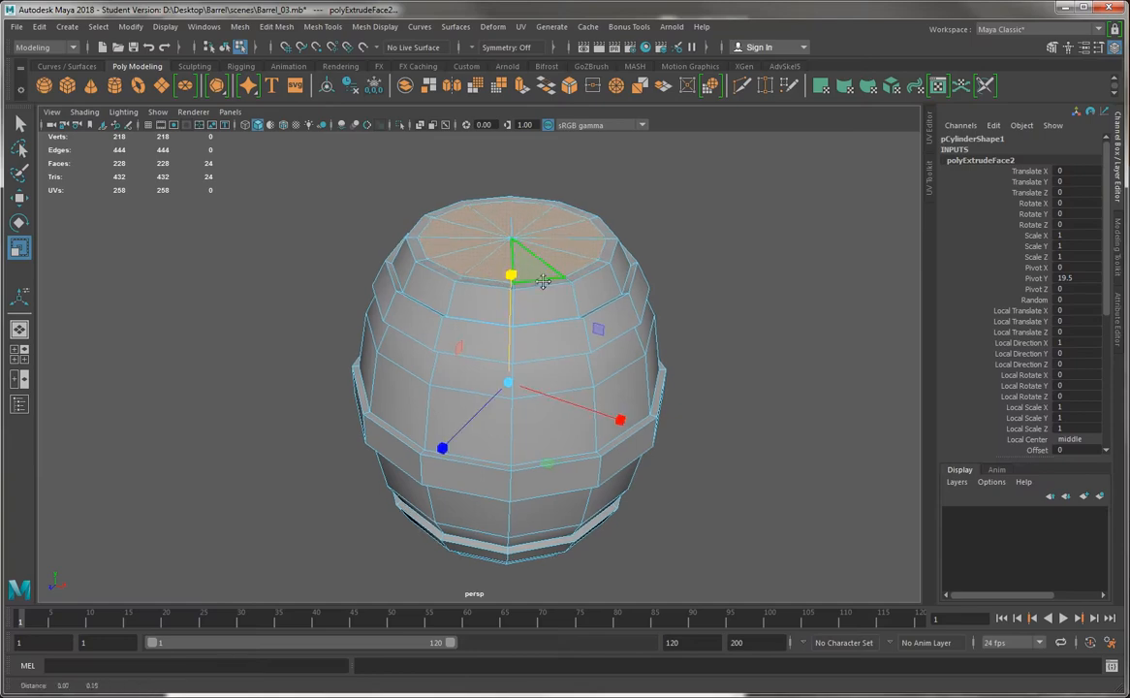
Extrude both inset caps again and scale them vertically toward the barrel's center to recess them inside the rims
{"action": "right_click_drag", "start_coordinate": [543, 285], "coordinate": [678, 485], "text": "alt"}
{"action": "left_click_drag", "start_coordinate": [676, 475], "coordinate": [490, 467], "text": "alt"}
{"action": "left_click_drag", "start_coordinate": [353, 327], "coordinate": [353, 258], "text": "alt"}
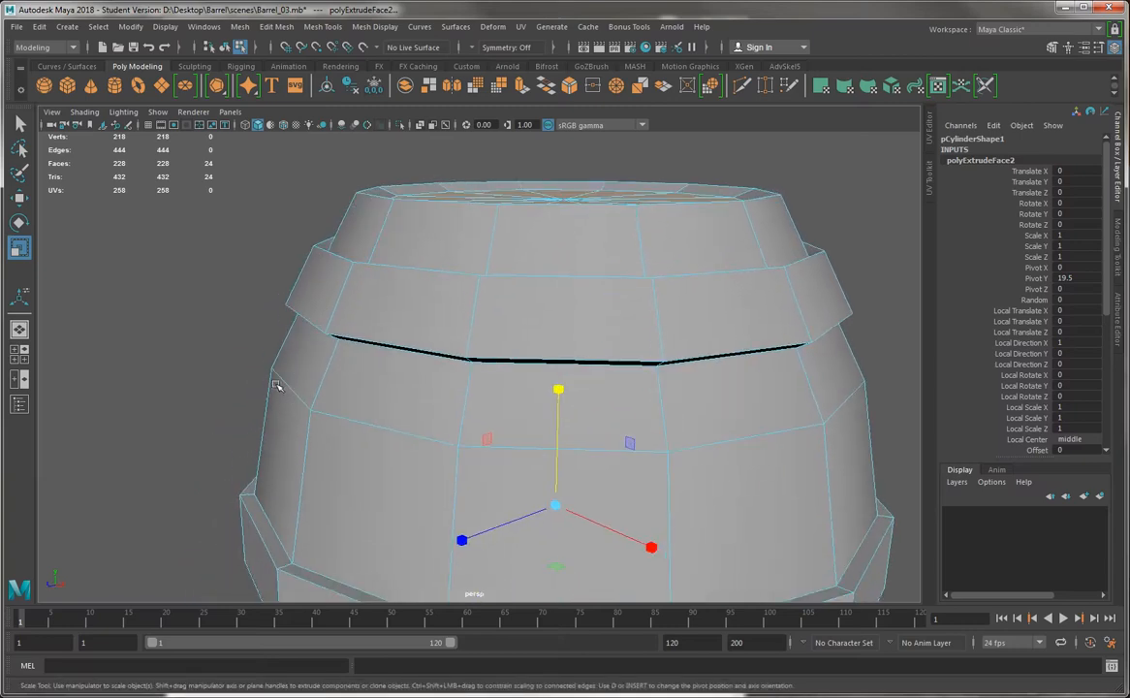
{"action": "left_click_drag", "start_coordinate": [276, 386], "coordinate": [227, 441], "text": "alt"}
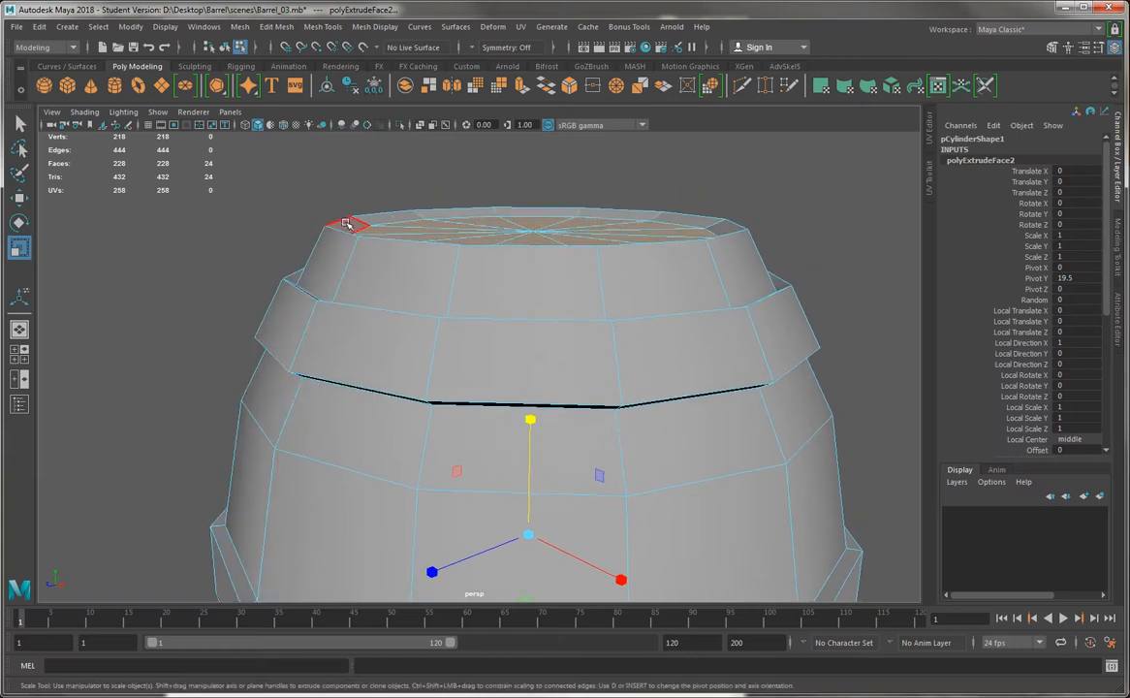
{"action": "mouse_move", "coordinate": [351, 225]}
{"action": "left_mouse_down", "text": "alt"}
{"action": "mouse_move", "coordinate": [346, 233]}
{"action": "mouse_move", "coordinate": [351, 215]}
{"action": "left_mouse_up", "text": "alt"}
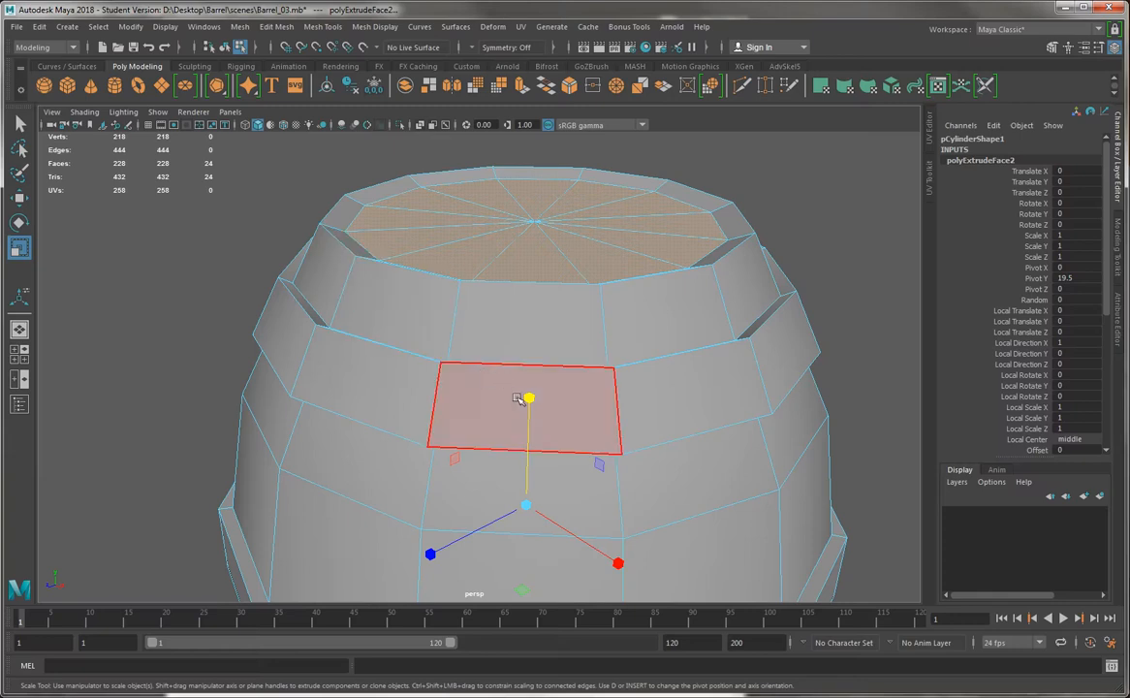
{"action": "left_click_drag", "start_coordinate": [526, 397], "coordinate": [527, 405]}
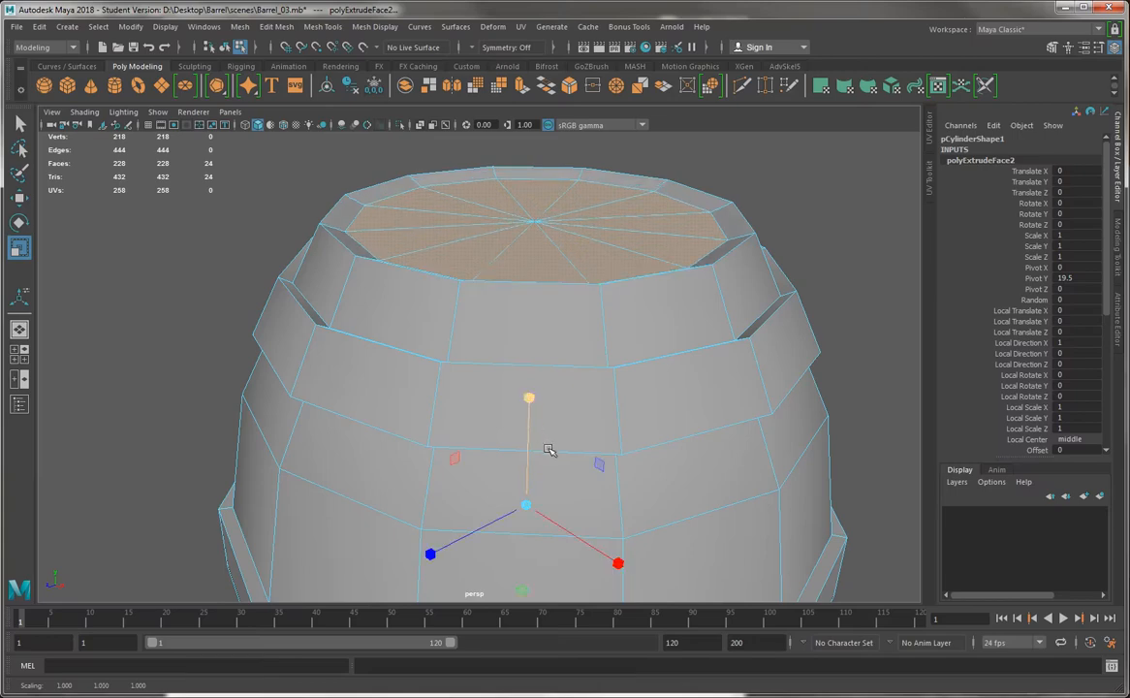
{"action": "left_click_drag", "start_coordinate": [548, 449], "coordinate": [476, 459], "text": "alt"}
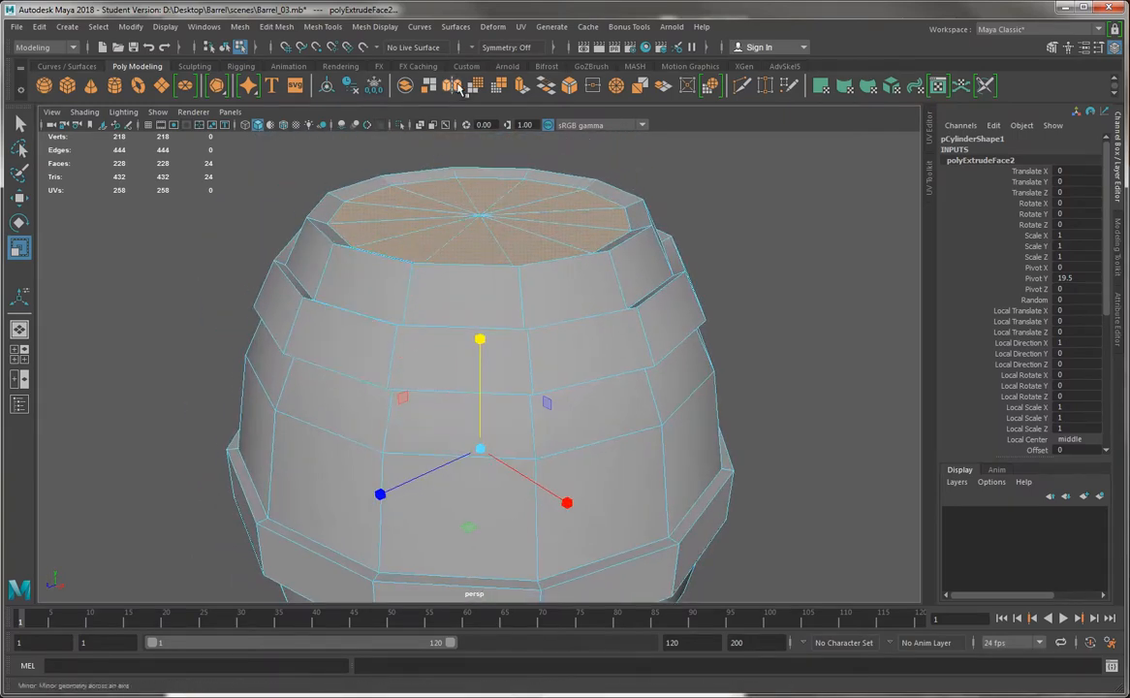
{"action": "left_click", "coordinate": [522, 90]}
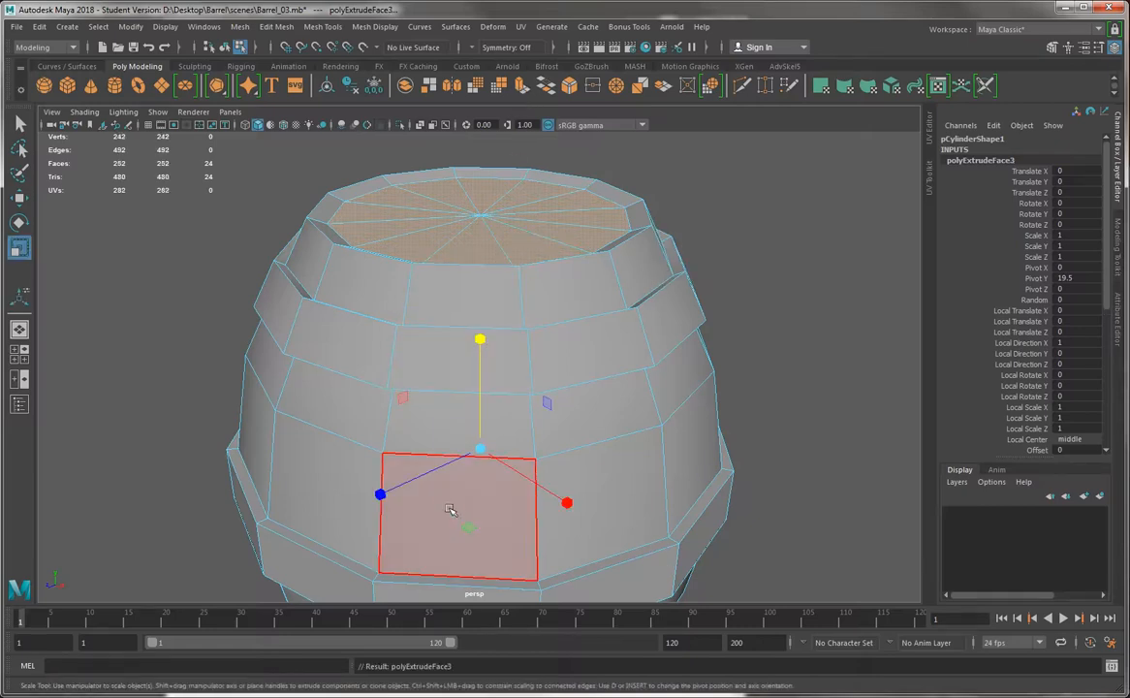
{"action": "left_click_drag", "start_coordinate": [480, 338], "coordinate": [481, 351]}
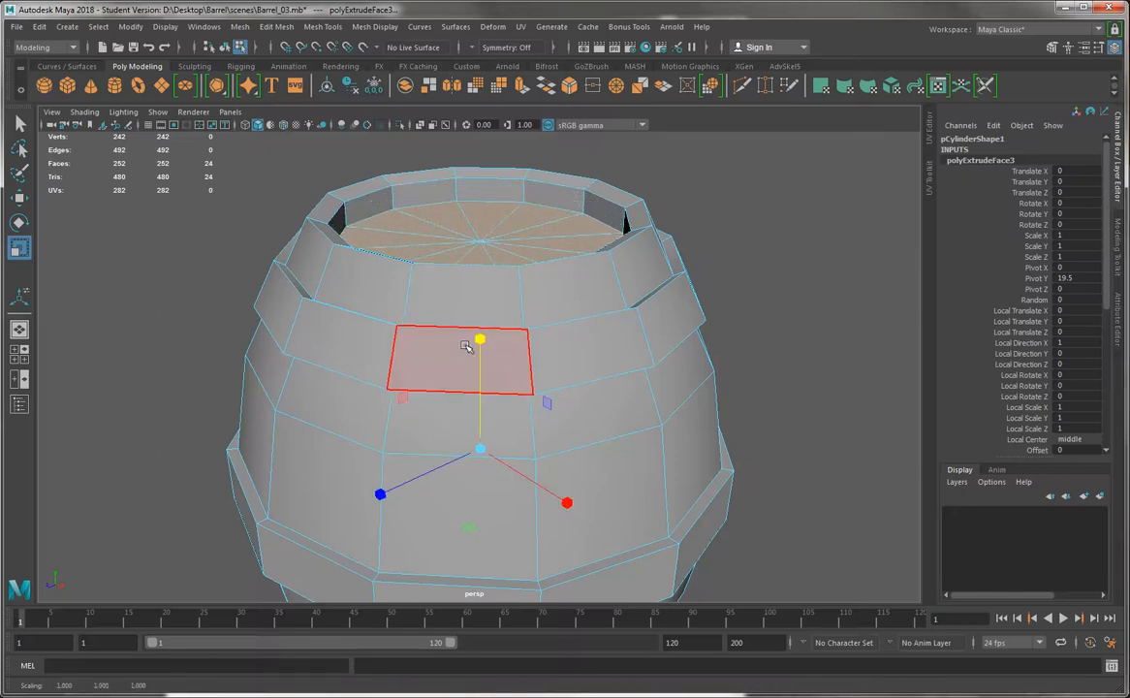
{"action": "left_click_drag", "start_coordinate": [468, 532], "coordinate": [468, 537]}
Inspect the recessed caps and inner rim walls from above and below, and leave face mode for object mode
{"action": "left_click_drag", "start_coordinate": [454, 272], "coordinate": [593, 276], "text": "alt"}
{"action": "middle_click_drag", "start_coordinate": [533, 298], "coordinate": [469, 359], "text": "alt"}
{"action": "right_click_drag", "start_coordinate": [471, 358], "coordinate": [694, 333], "text": "alt"}
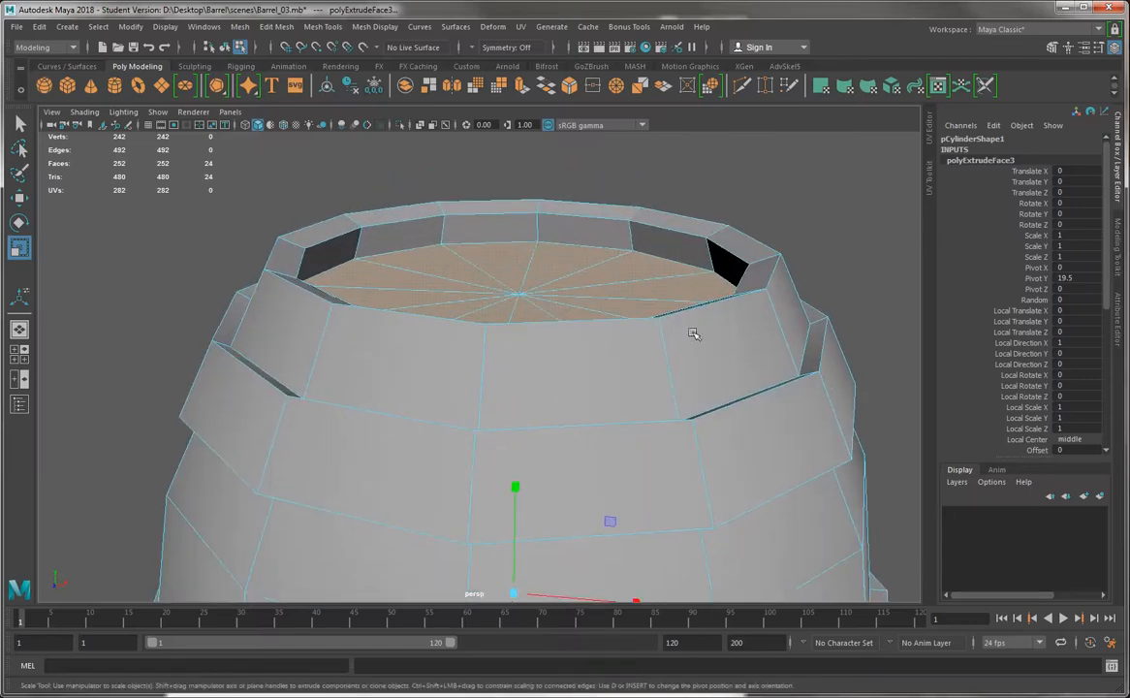
{"action": "left_click_drag", "start_coordinate": [729, 274], "coordinate": [638, 282], "text": "alt"}
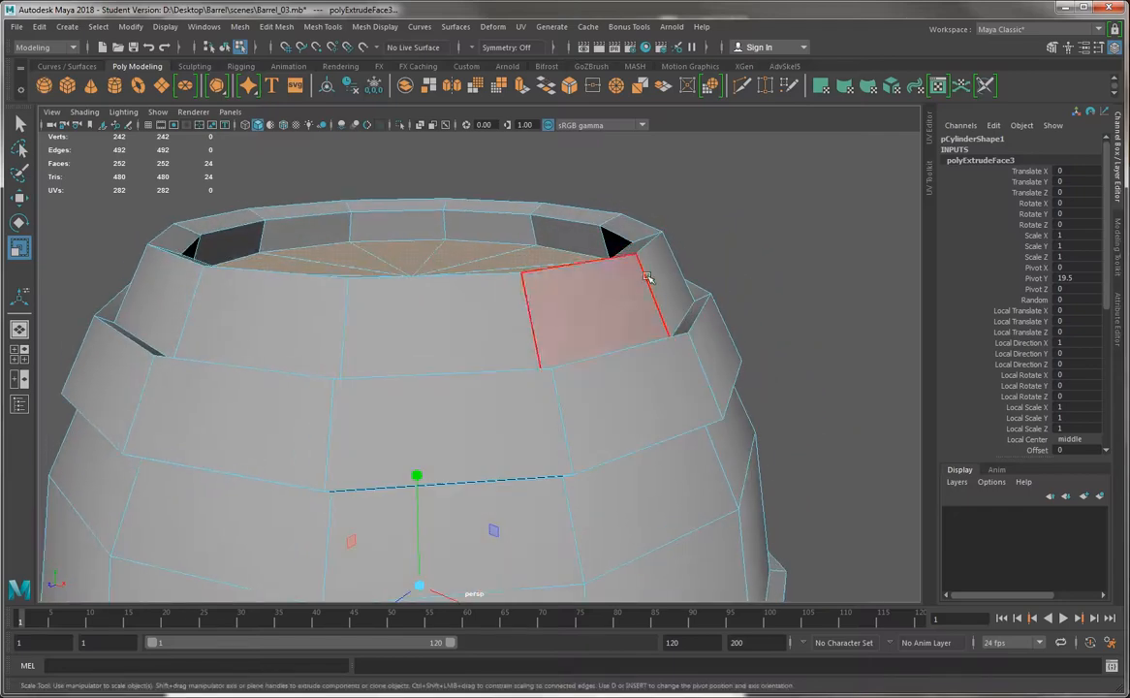
{"action": "left_click_drag", "start_coordinate": [247, 310], "coordinate": [441, 323], "text": "alt"}
{"action": "right_click_drag", "start_coordinate": [441, 323], "coordinate": [512, 384], "text": "alt"}
{"action": "right_click_drag", "start_coordinate": [373, 293], "coordinate": [443, 247]}
{"action": "left_click", "coordinate": [247, 298]}
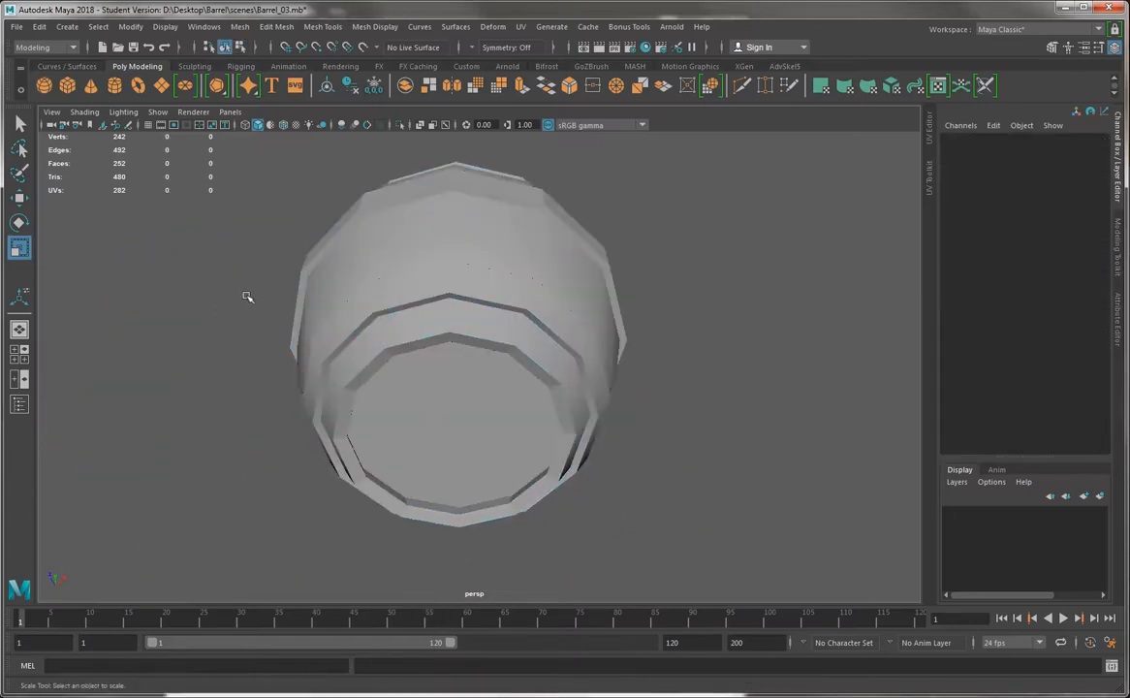
Examine the whole barrel from several angles, checking the shading on its rims and bands up close
{"action": "left_click_drag", "start_coordinate": [247, 298], "coordinate": [472, 313], "text": "alt"}
{"action": "left_click", "coordinate": [476, 333]}
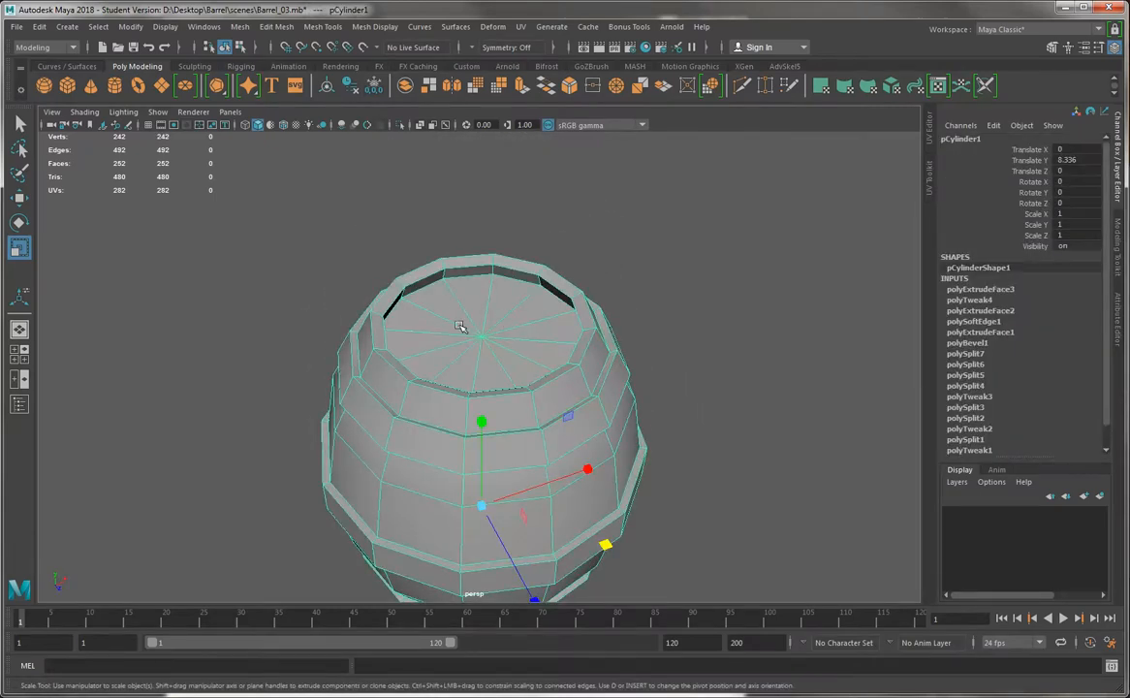
{"action": "left_click", "coordinate": [236, 355]}
{"action": "left_click_drag", "start_coordinate": [236, 355], "coordinate": [322, 327], "text": "alt"}
{"action": "left_click", "coordinate": [518, 346]}
{"action": "left_click_drag", "start_coordinate": [593, 339], "coordinate": [397, 322], "text": "alt"}
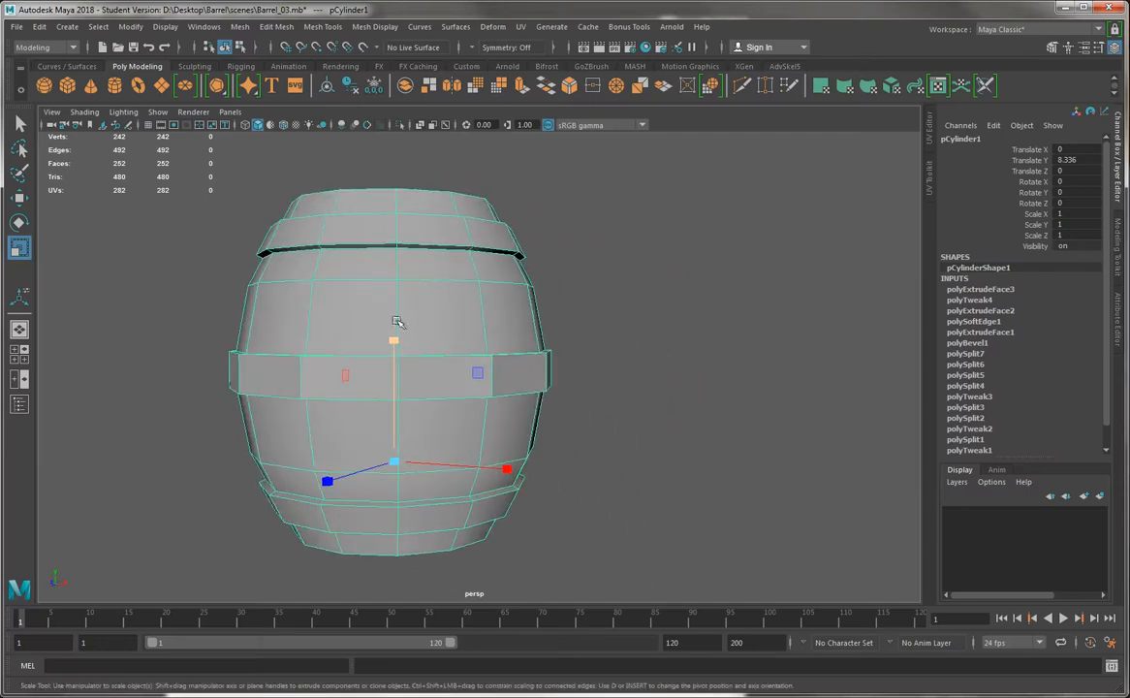
{"action": "left_click", "coordinate": [743, 308]}
{"action": "left_click_drag", "start_coordinate": [424, 460], "coordinate": [478, 444], "text": "alt"}
{"action": "scroll", "coordinate": [490, 301], "scroll_direction": "up", "scroll_amount": 5}
{"action": "left_click_drag", "start_coordinate": [491, 305], "coordinate": [512, 288], "text": "alt"}
{"action": "middle_click_drag", "start_coordinate": [511, 288], "coordinate": [538, 447], "text": "alt"}
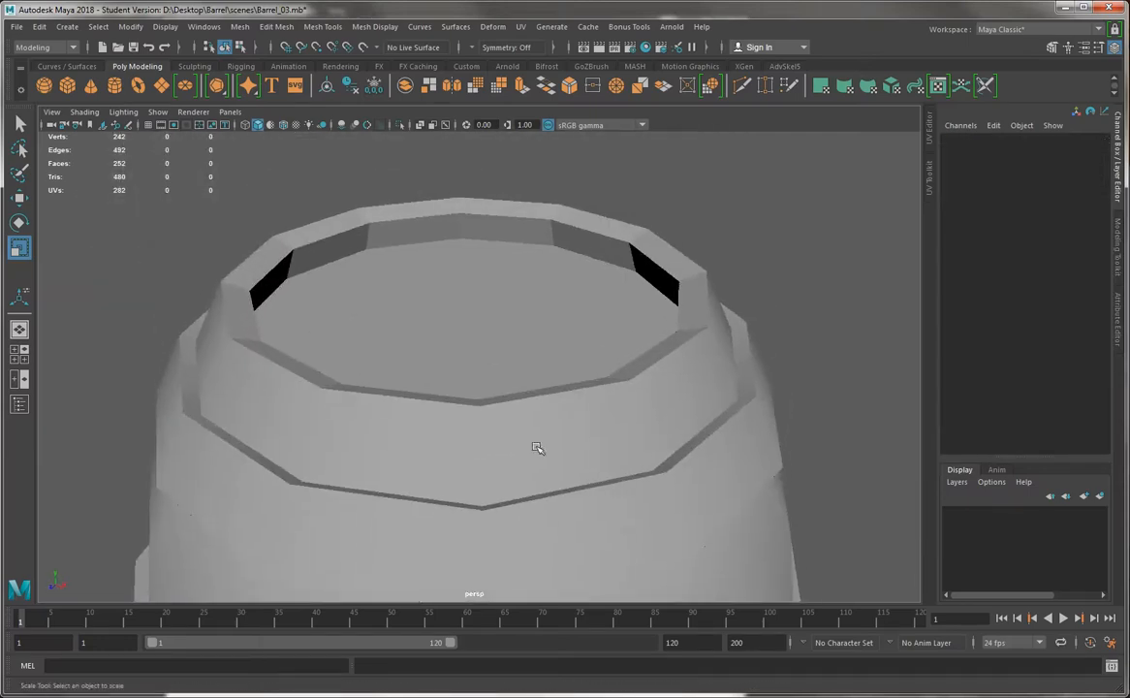
{"action": "left_click_drag", "start_coordinate": [477, 369], "coordinate": [486, 327], "text": "alt"}
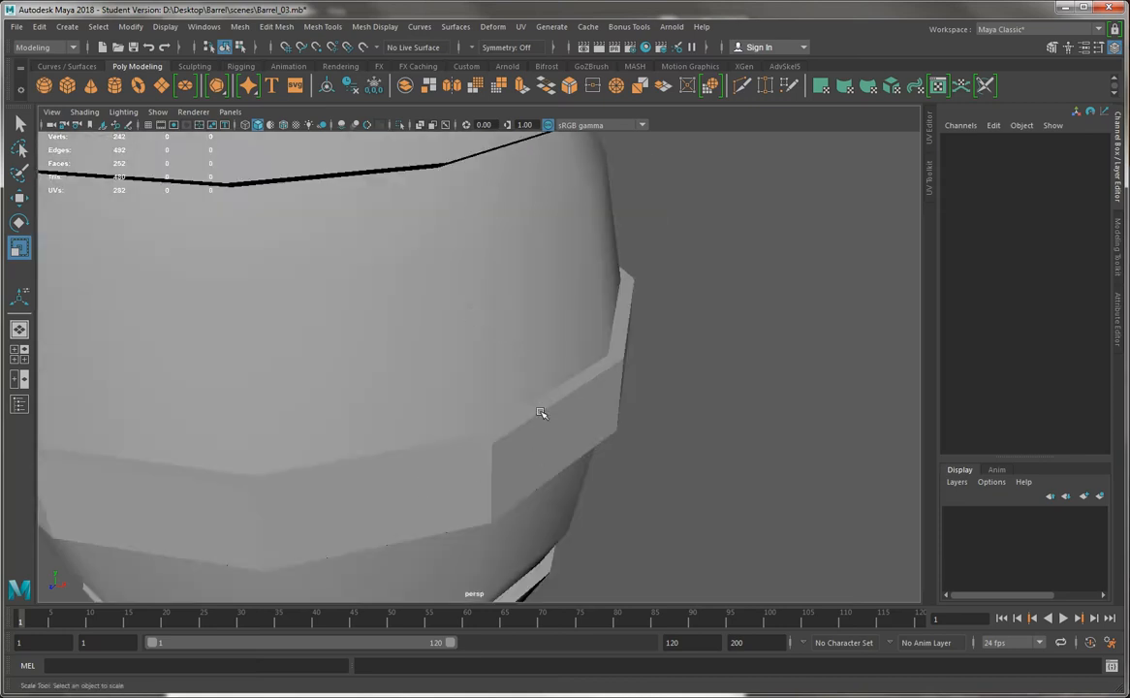
{"action": "left_click_drag", "start_coordinate": [541, 413], "coordinate": [378, 338], "text": "alt"}
{"action": "scroll", "coordinate": [359, 331], "scroll_direction": "down", "scroll_amount": 5}
Select the barrel, apply Soften Edge to the whole mesh, and deselect it
{"action": "left_click", "coordinate": [369, 247]}
{"action": "middle_click_drag", "start_coordinate": [372, 231], "coordinate": [472, 330], "text": "alt"}
{"action": "scroll", "coordinate": [472, 330], "scroll_direction": "down", "scroll_amount": 2}
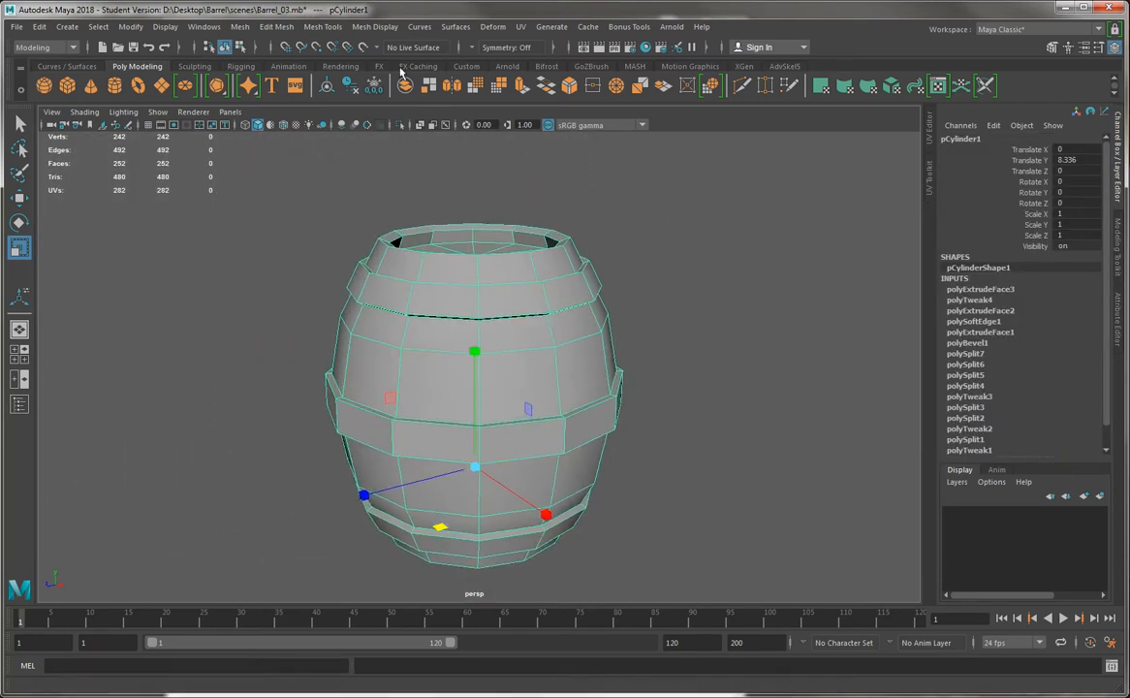
{"action": "left_click", "coordinate": [417, 26]}
{"action": "mouse_move", "coordinate": [374, 26]}
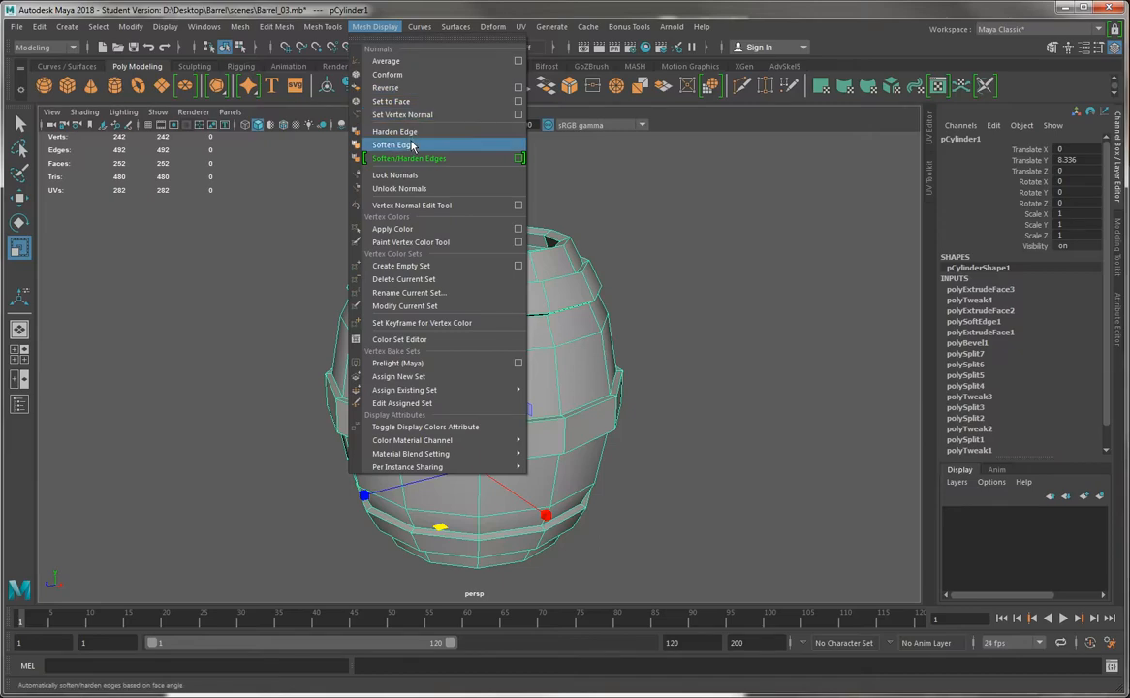
{"action": "left_click", "coordinate": [392, 144]}
{"action": "left_click", "coordinate": [237, 291]}
{"action": "mouse_move", "coordinate": [236, 291]}
{"action": "left_mouse_down", "text": "alt"}
{"action": "mouse_move", "coordinate": [232, 383]}
{"action": "mouse_move", "coordinate": [235, 314]}
{"action": "left_mouse_up", "text": "alt"}
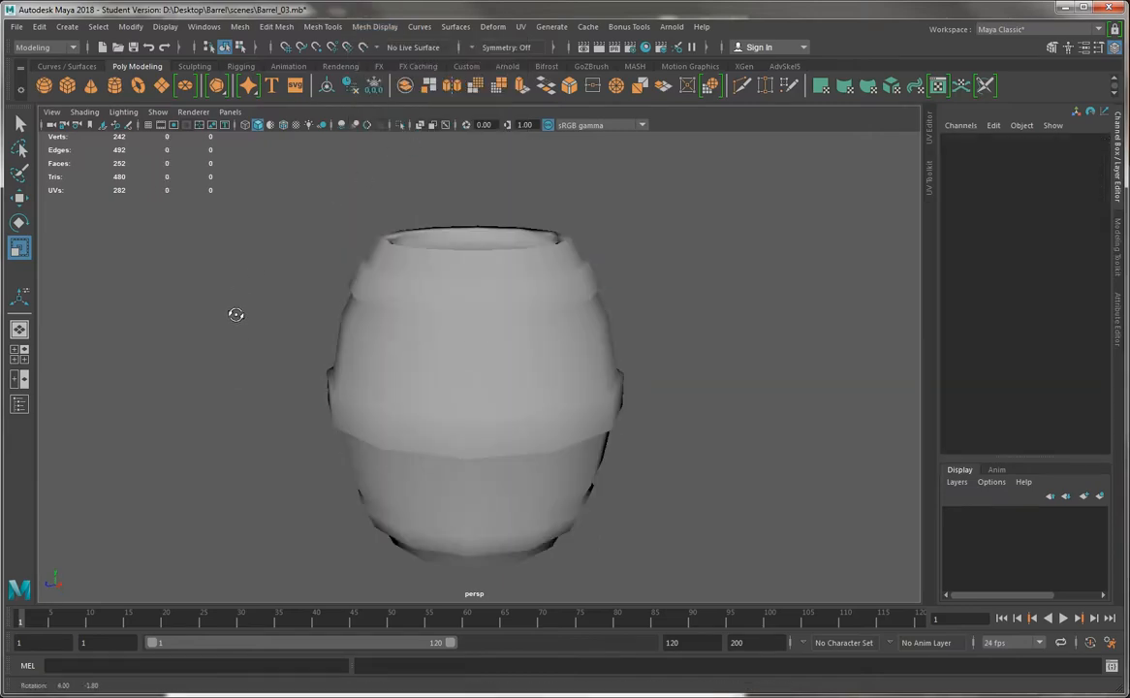
Switch to edge mode and select the edge loops bordering the barrel's upper band
{"action": "left_click", "coordinate": [431, 316]}
{"action": "right_click_drag", "start_coordinate": [428, 315], "coordinate": [428, 250]}
{"action": "left_click_drag", "start_coordinate": [427, 257], "coordinate": [472, 439], "text": "alt"}
{"action": "scroll", "coordinate": [472, 439], "scroll_direction": "up", "scroll_amount": 4}
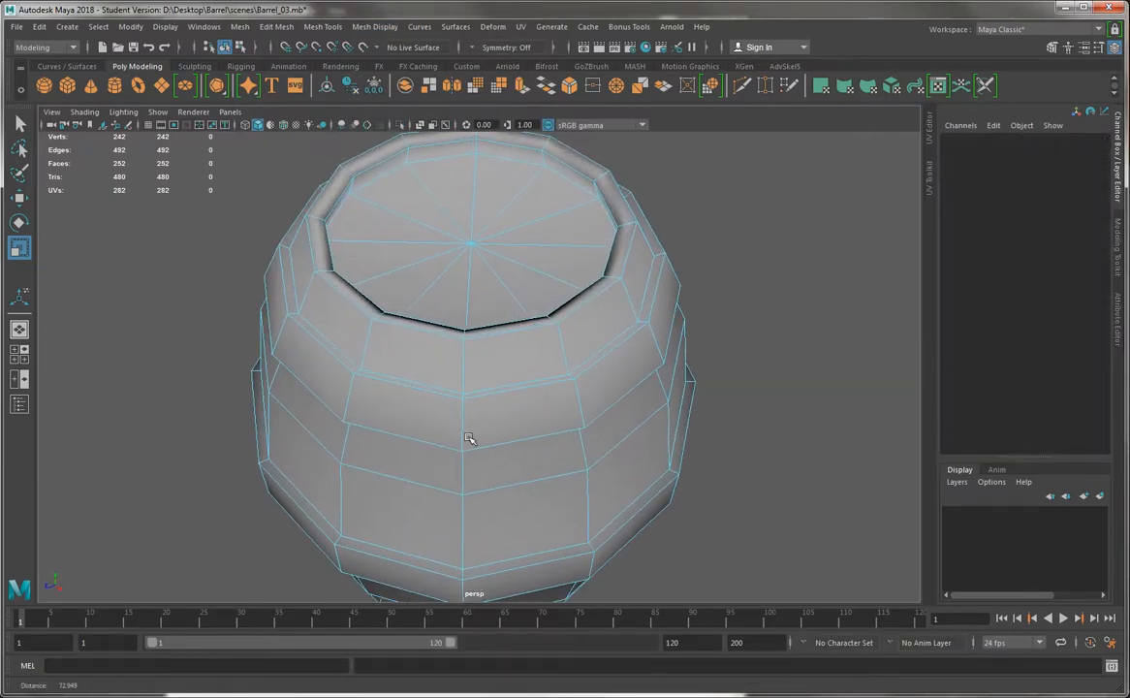
{"action": "double_click", "coordinate": [390, 376]}
{"action": "key", "text": "q"}
{"action": "double_click", "coordinate": [386, 433], "text": "shift"}
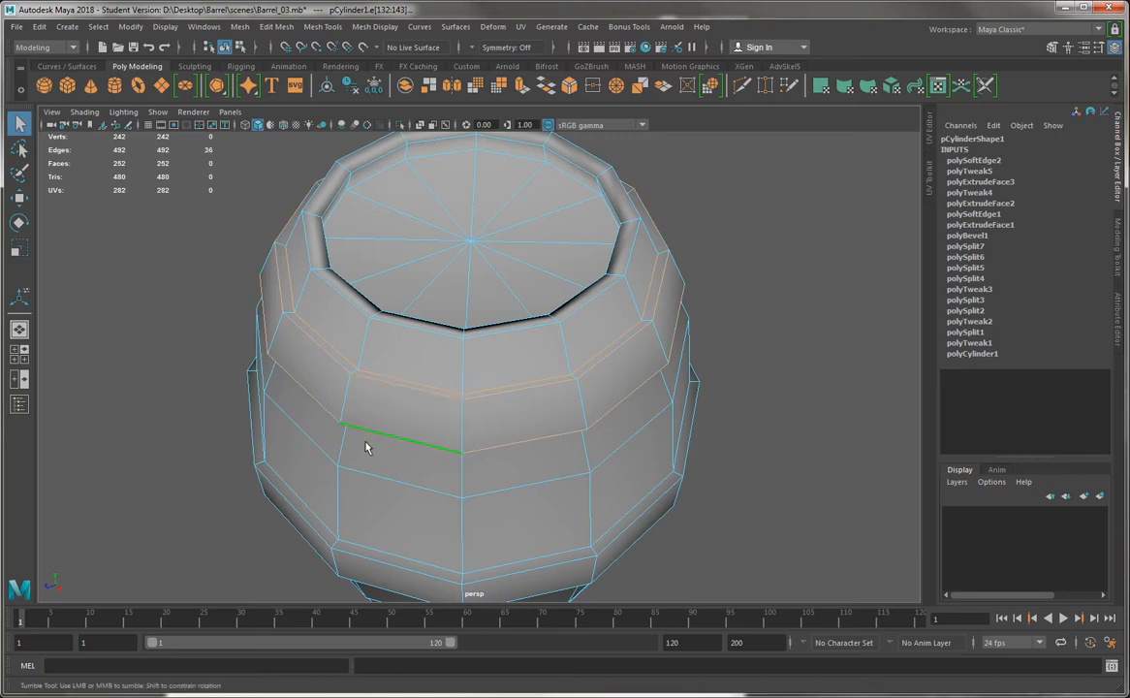
Add the edge loops above and below the middle band to the selection
{"action": "mouse_move", "coordinate": [365, 446]}
{"action": "left_mouse_down", "text": "alt"}
{"action": "mouse_move", "coordinate": [404, 328]}
{"action": "mouse_move", "coordinate": [377, 466]}
{"action": "left_mouse_up", "text": "alt"}
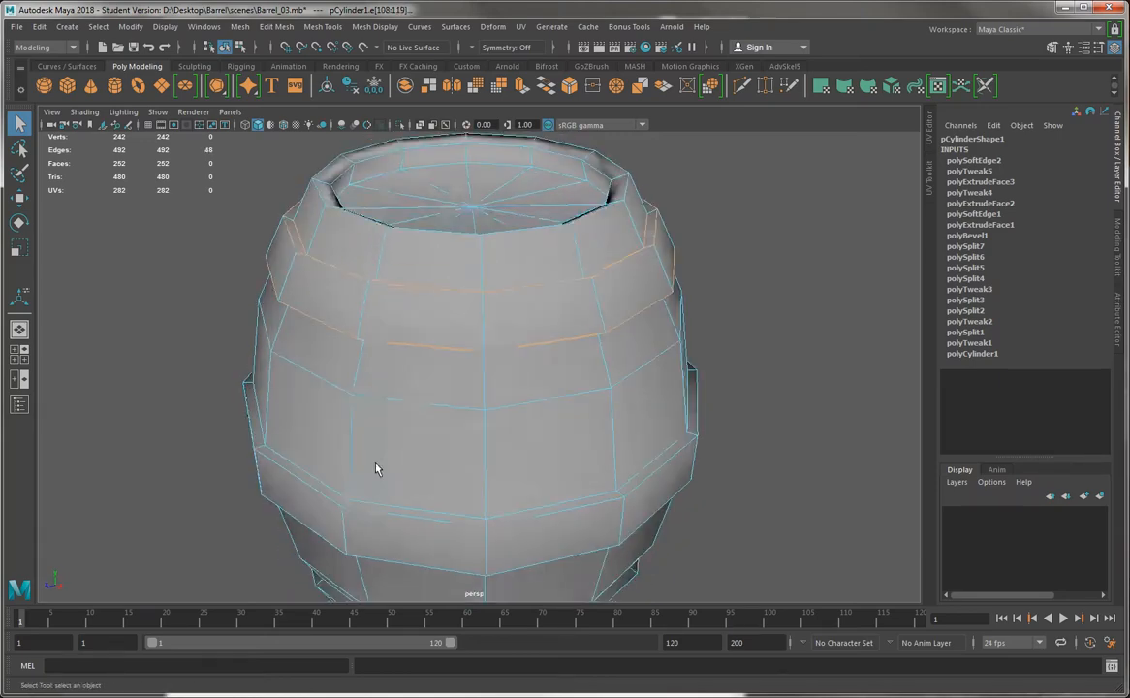
{"action": "double_click", "coordinate": [383, 500], "text": "shift"}
{"action": "left_click_drag", "start_coordinate": [378, 514], "coordinate": [379, 460], "text": "alt"}
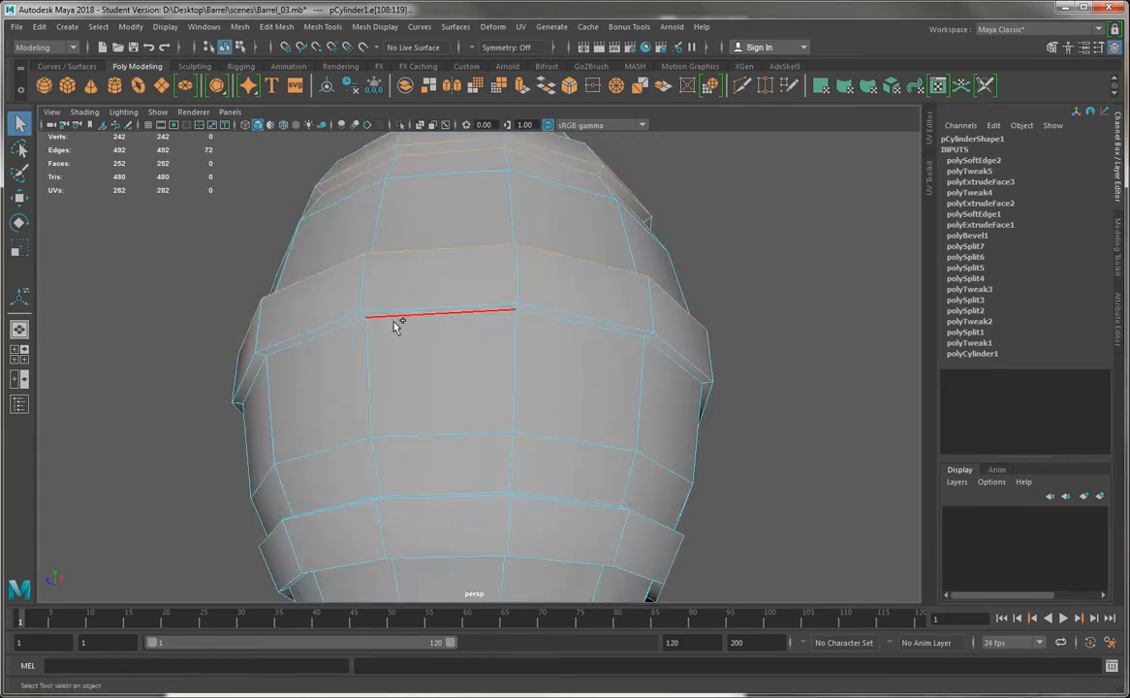
{"action": "double_click", "coordinate": [405, 305], "text": "shift"}
{"action": "left_click_drag", "start_coordinate": [449, 320], "coordinate": [448, 459], "text": "alt"}
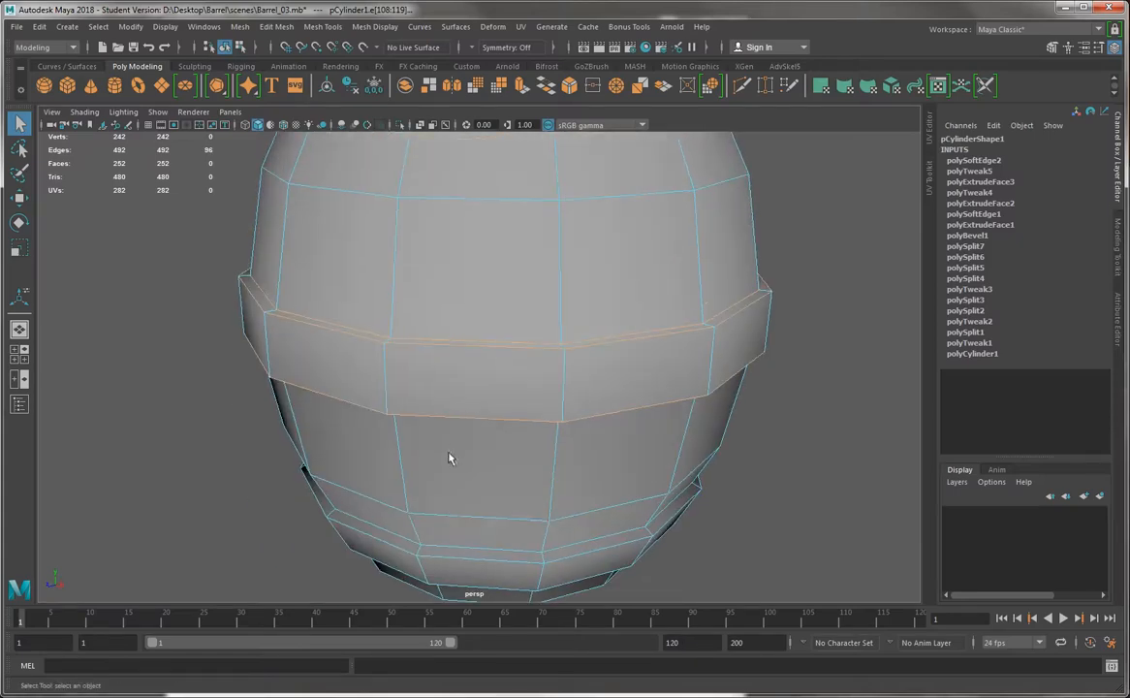
Add the edge loops of the lower band and the bottom rim to the selection
{"action": "double_click", "coordinate": [447, 548], "text": "shift"}
{"action": "left_click_drag", "start_coordinate": [448, 548], "coordinate": [376, 282], "text": "alt"}
{"action": "double_click", "coordinate": [384, 280], "text": "shift"}
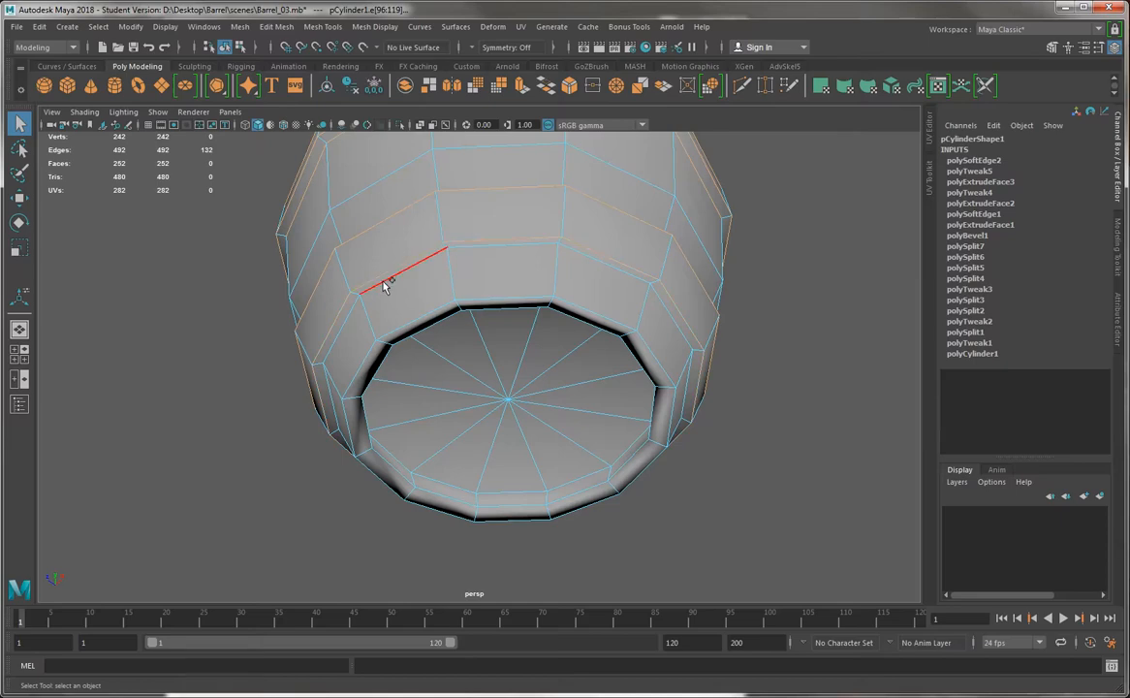
{"action": "double_click", "coordinate": [408, 316], "text": "shift"}
{"action": "left_click_drag", "start_coordinate": [572, 485], "coordinate": [406, 378], "text": "alt"}
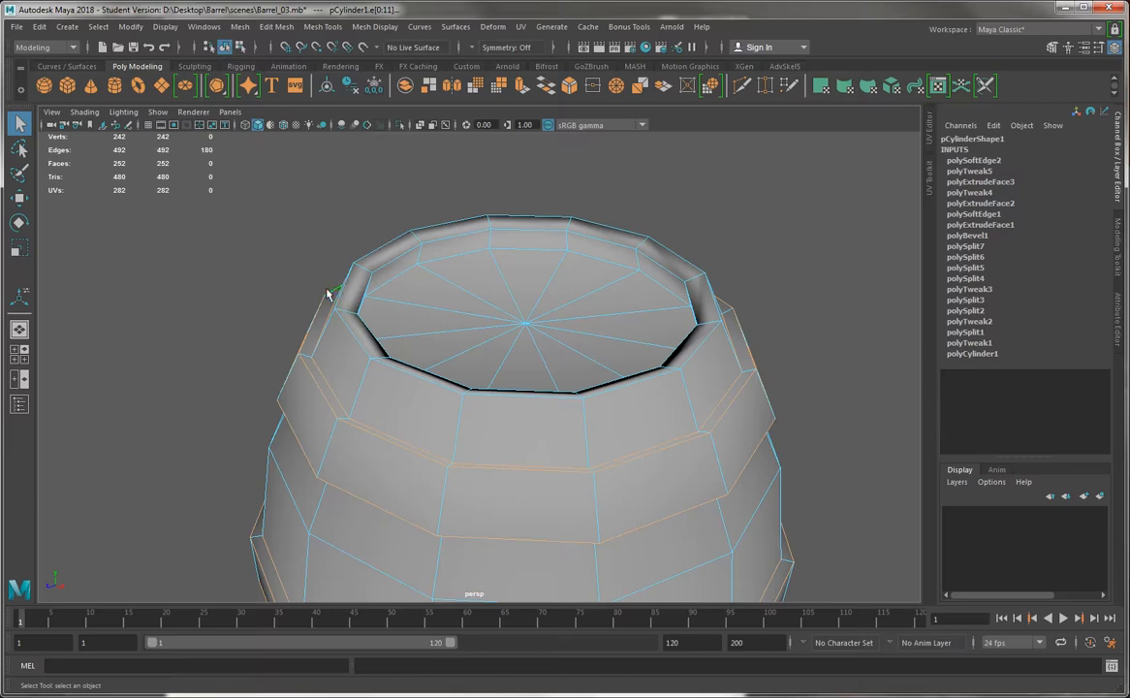
Add the top rim's edge loops to the selection and apply Harden Edge to all selected edges
{"action": "double_click", "coordinate": [408, 285], "text": "shift"}
{"action": "left_click", "coordinate": [323, 26]}
{"action": "left_click", "coordinate": [402, 133]}
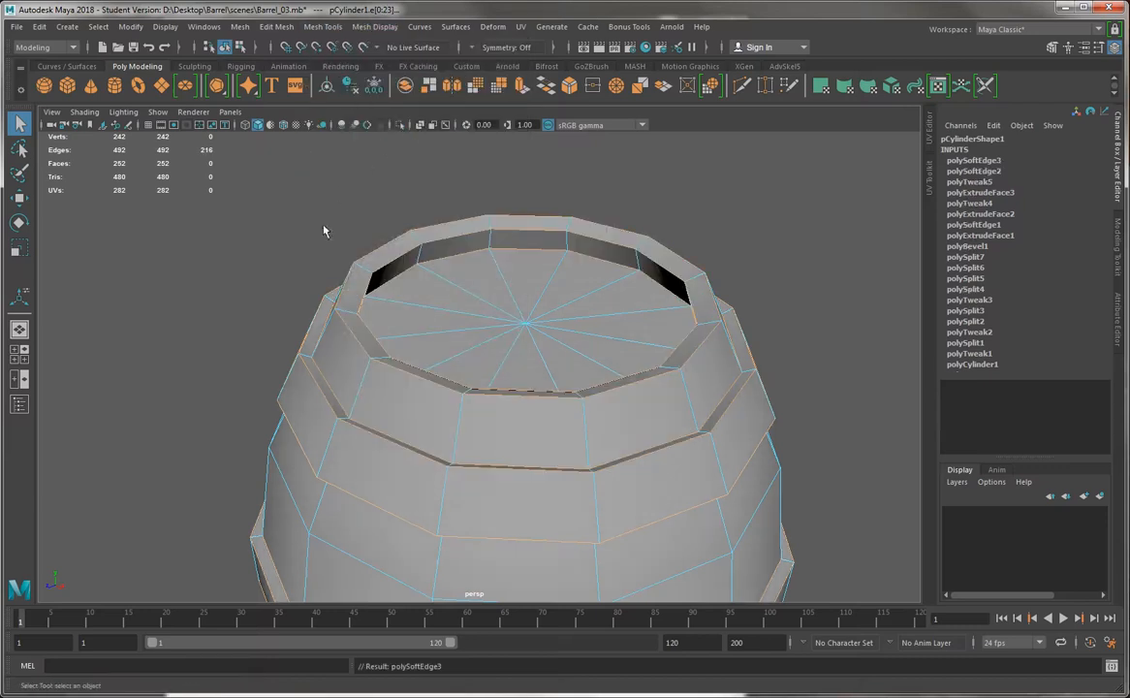
Return to object mode with nothing selected and turn on screen-space ambient occlusion to check the barrel's shading
{"action": "mouse_move", "coordinate": [483, 280]}
{"action": "right_mouse_down"}
{"action": "mouse_move", "coordinate": [523, 249]}
{"action": "mouse_move", "coordinate": [562, 255]}
{"action": "right_mouse_up"}
{"action": "left_click", "coordinate": [806, 239]}
{"action": "right_click_drag", "start_coordinate": [806, 239], "coordinate": [664, 253], "text": "alt"}
{"action": "left_click_drag", "start_coordinate": [574, 326], "coordinate": [525, 328], "text": "alt"}
{"action": "middle_click_drag", "start_coordinate": [504, 330], "coordinate": [527, 354], "text": "alt"}
{"action": "right_click_drag", "start_coordinate": [526, 354], "coordinate": [574, 448], "text": "alt"}
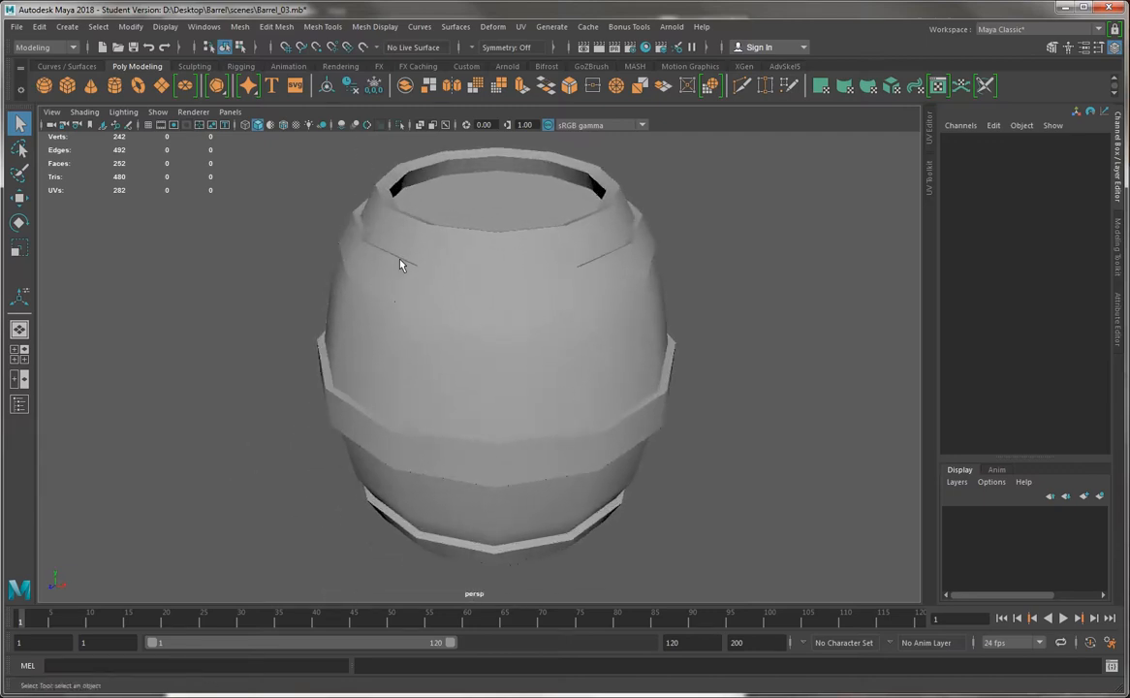
{"action": "left_click", "coordinate": [341, 127]}
{"action": "left_click_drag", "start_coordinate": [230, 265], "coordinate": [659, 308], "text": "alt"}
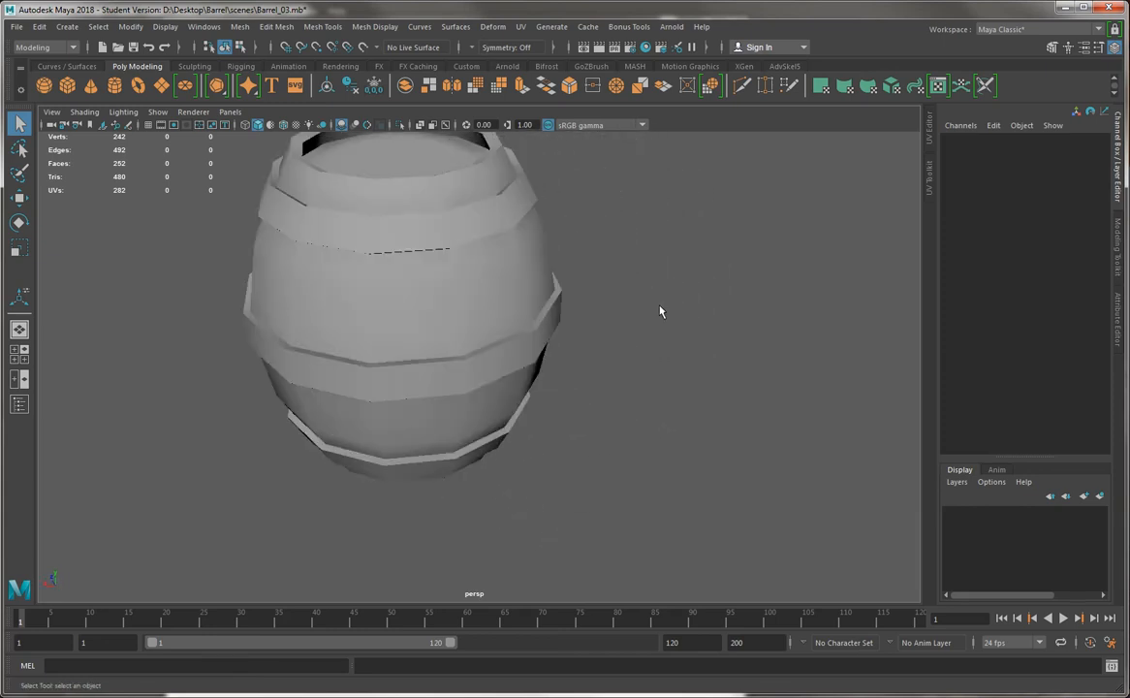
Examine the shading of the barrel's bands, rim and top cap from all around and select the barrel
{"action": "right_click_drag", "start_coordinate": [661, 310], "coordinate": [397, 270], "text": "alt"}
{"action": "left_click_drag", "start_coordinate": [397, 272], "coordinate": [595, 263], "text": "alt"}
{"action": "right_click_drag", "start_coordinate": [525, 271], "coordinate": [601, 336], "text": "alt"}
{"action": "left_click_drag", "start_coordinate": [601, 336], "coordinate": [554, 342], "text": "alt"}
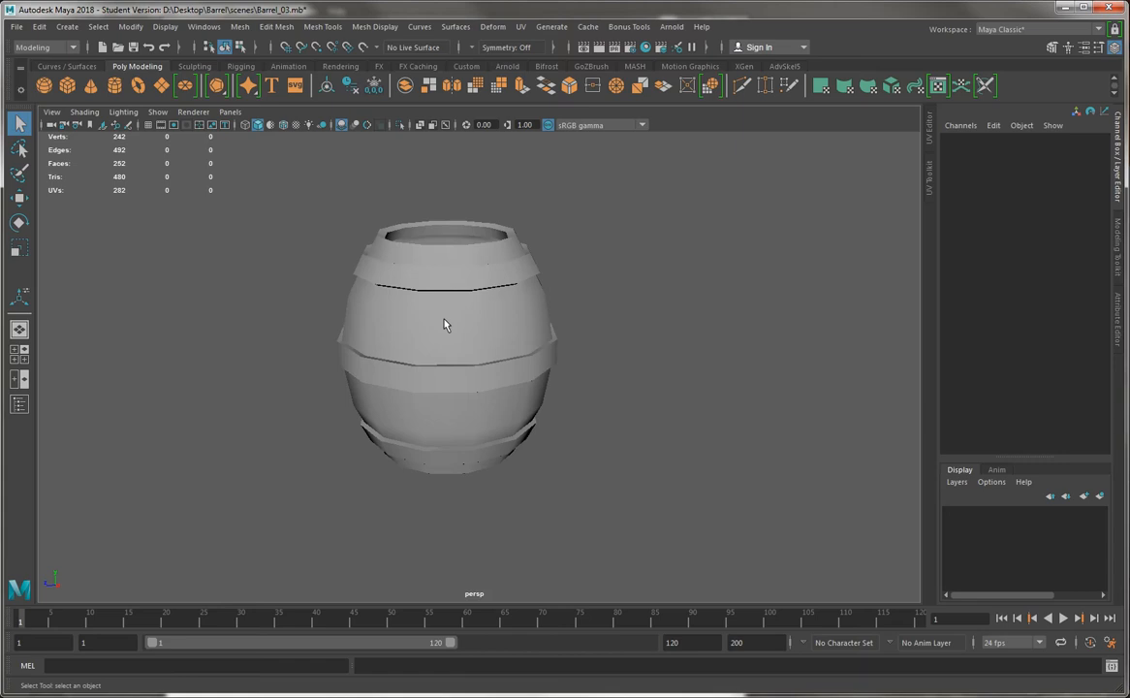
{"action": "scroll", "coordinate": [398, 287], "scroll_direction": "up", "scroll_amount": 4}
{"action": "middle_click_drag", "start_coordinate": [398, 288], "coordinate": [432, 367], "text": "alt"}
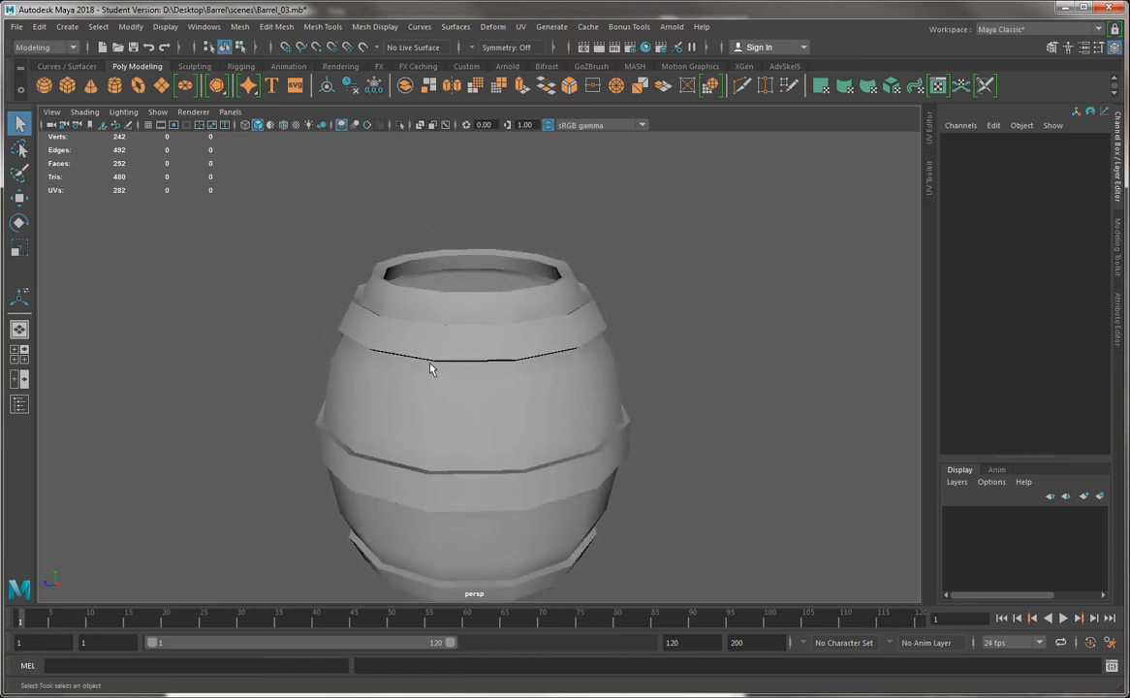
{"action": "scroll", "coordinate": [390, 262], "scroll_direction": "up", "scroll_amount": 5}
{"action": "left_click", "coordinate": [389, 281]}
{"action": "left_click_drag", "start_coordinate": [369, 296], "coordinate": [352, 440], "text": "alt"}
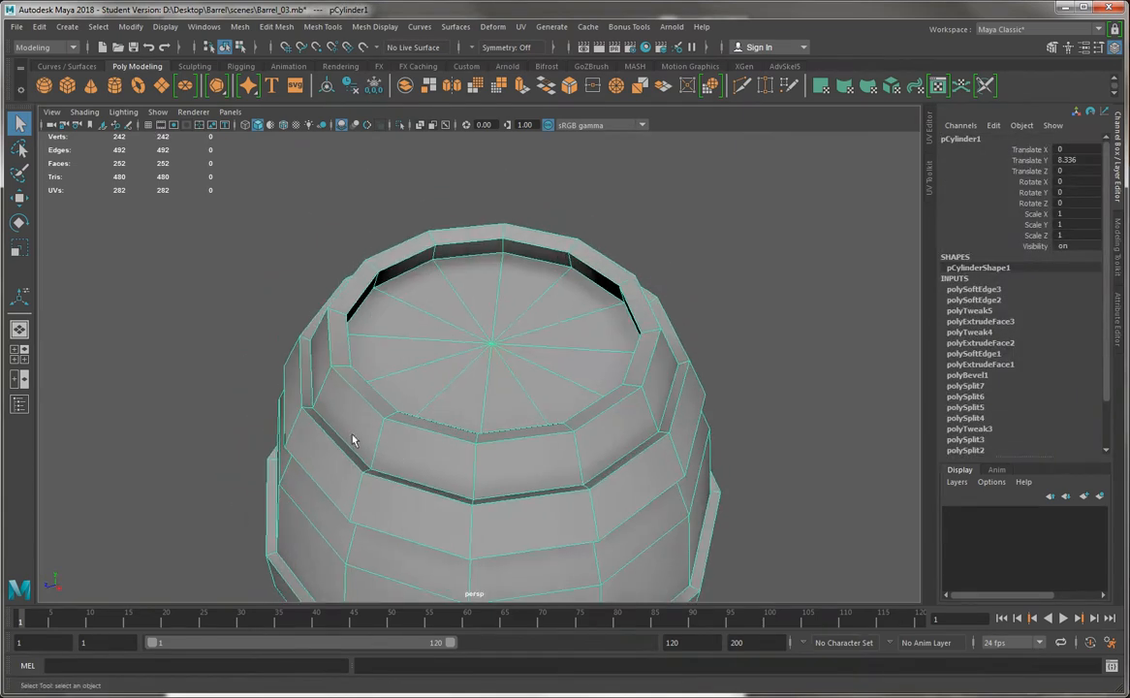
{"action": "left_click_drag", "start_coordinate": [475, 481], "coordinate": [390, 380], "text": "alt"}
{"action": "scroll", "coordinate": [454, 457], "scroll_direction": "down", "scroll_amount": 5}
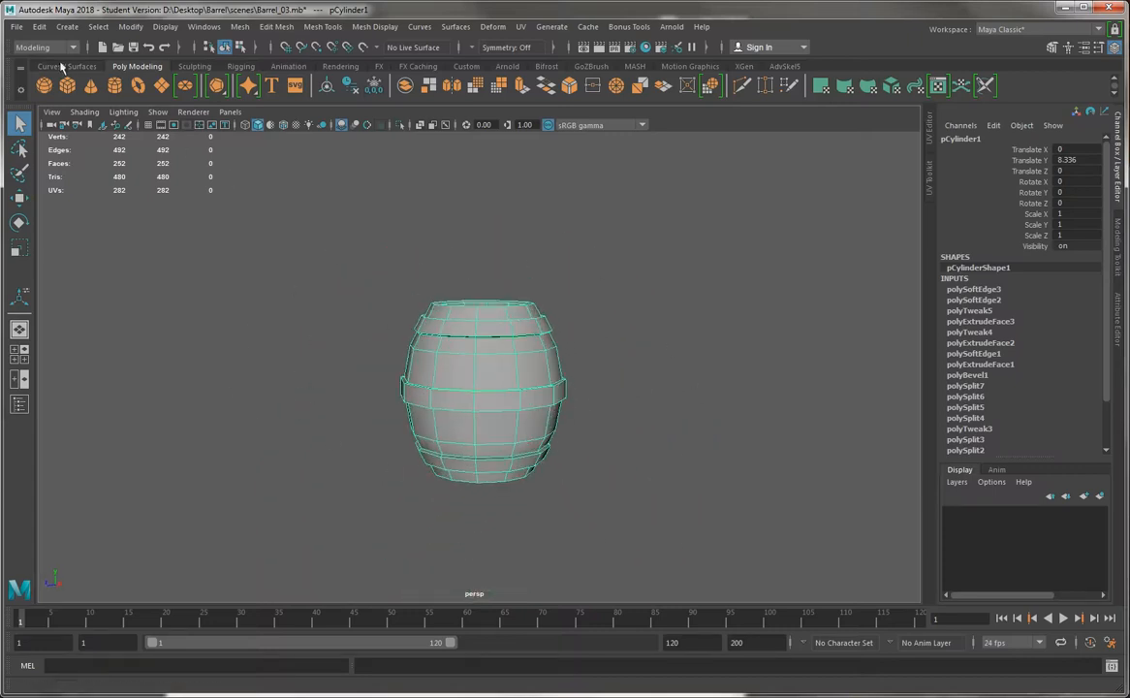
Save the scene as Barrel_04.mb
{"action": "left_click", "coordinate": [18, 27]}
{"action": "left_click", "coordinate": [63, 85]}
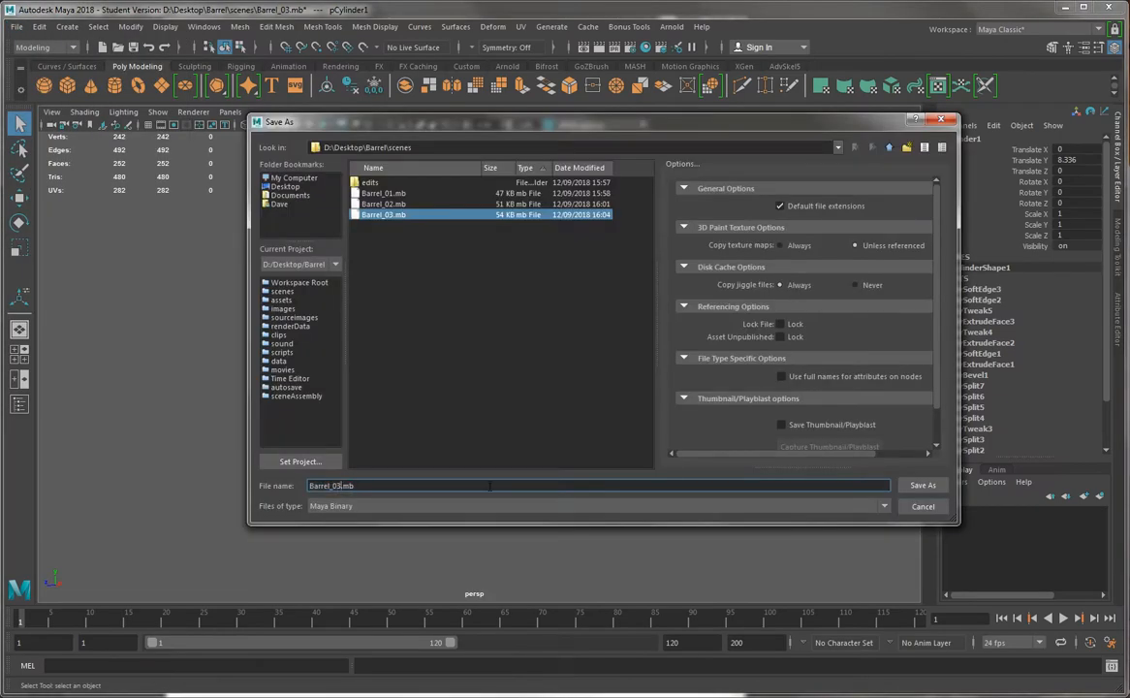
{"action": "key", "text": "BackSpace"}
{"action": "key", "text": "Return"}
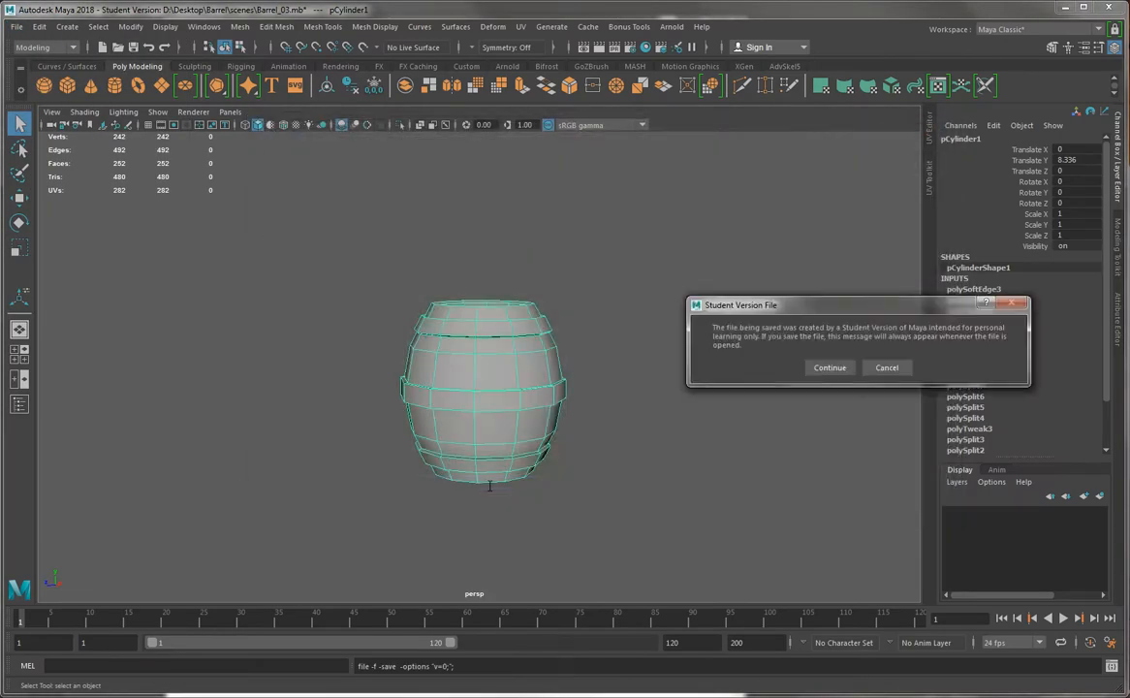
{"action": "left_click", "coordinate": [830, 367]}
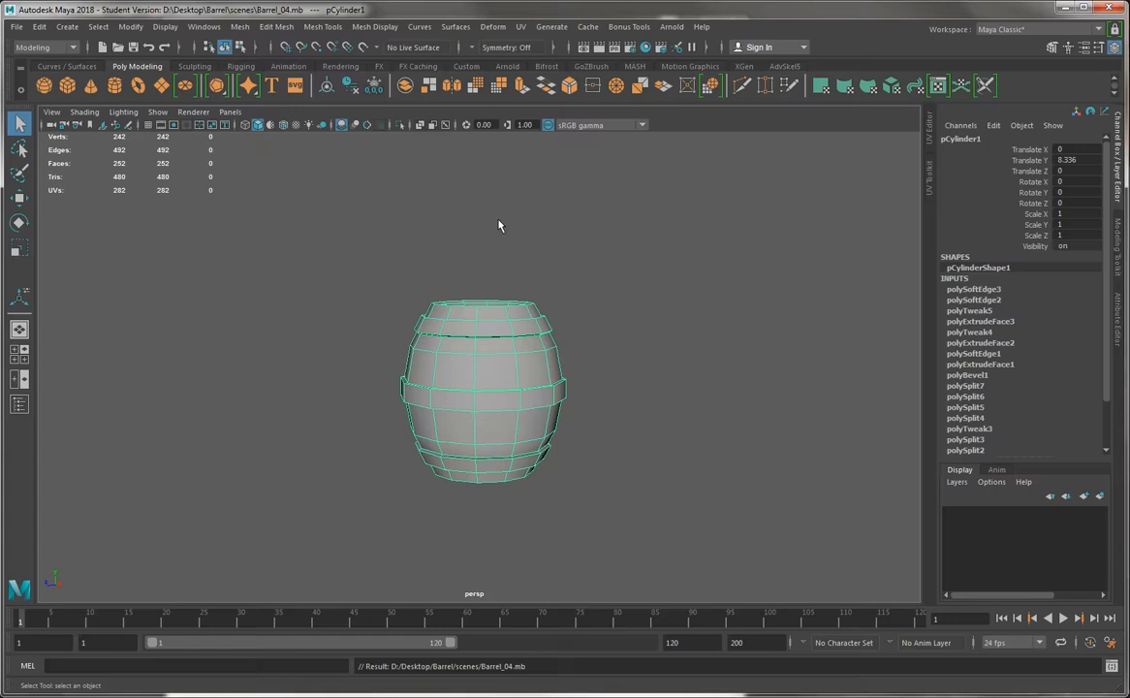
Try a cylindrical UV projection on the whole barrel and check the projection's coverage against a black viewport background
{"action": "left_click_drag", "start_coordinate": [729, 192], "coordinate": [572, 248], "text": "alt"}
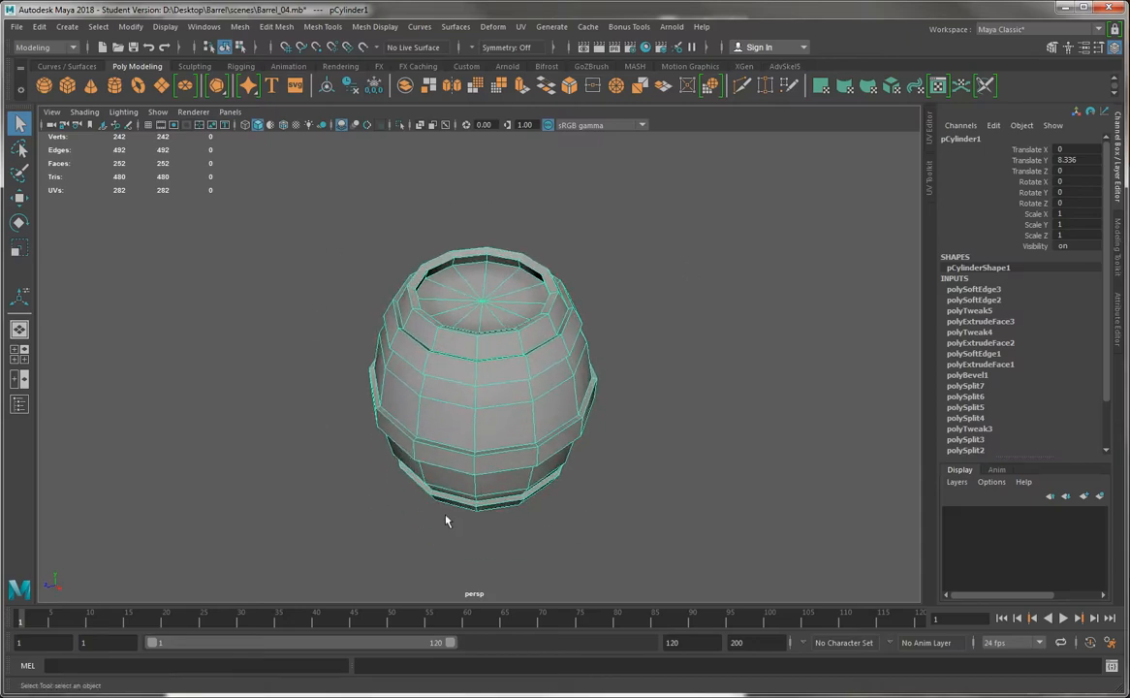
{"action": "left_click_drag", "start_coordinate": [291, 370], "coordinate": [492, 346], "text": "alt"}
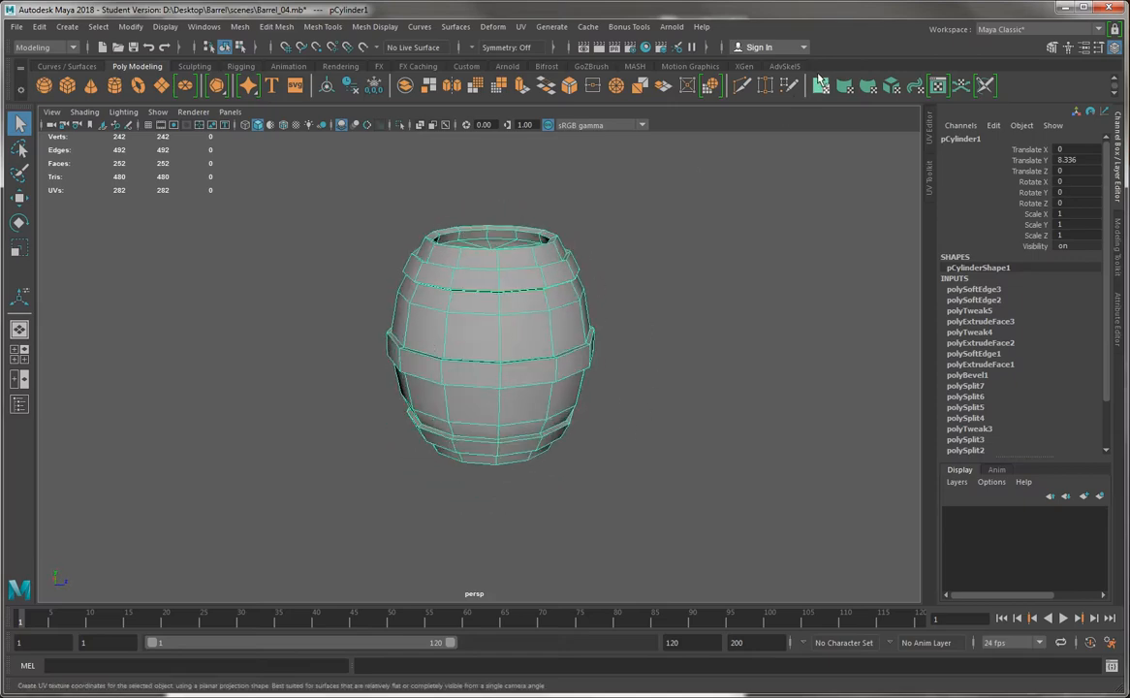
{"action": "left_click_drag", "start_coordinate": [502, 351], "coordinate": [612, 307], "text": "alt"}
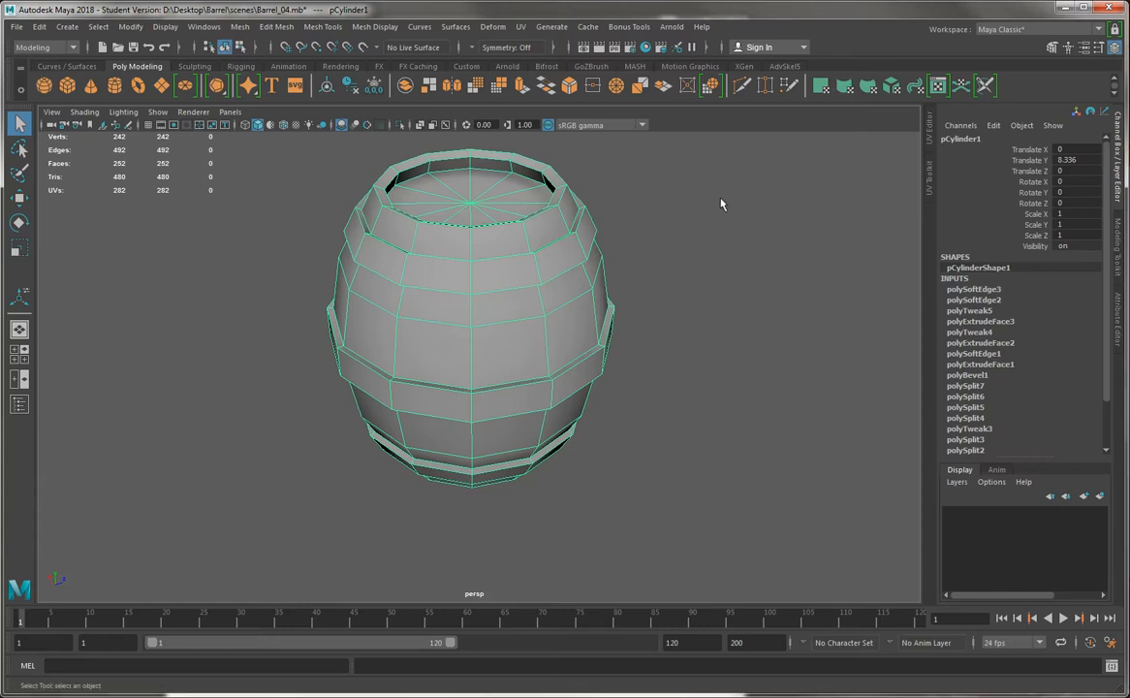
{"action": "left_click", "coordinate": [766, 85]}
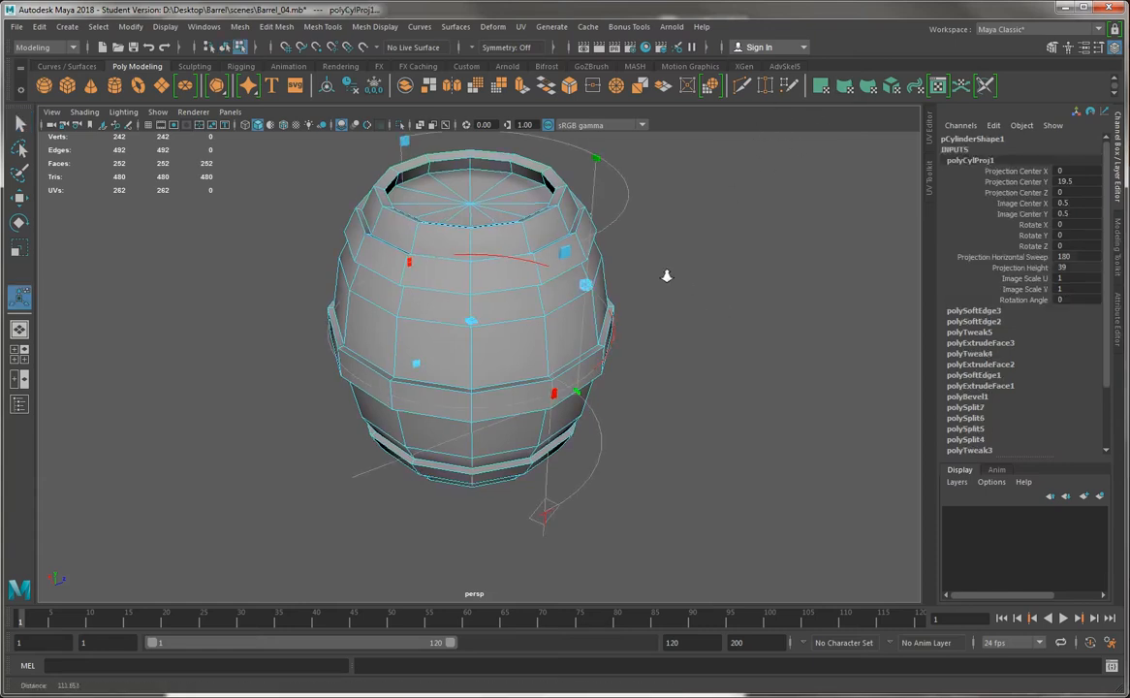
{"action": "left_click_drag", "start_coordinate": [666, 272], "coordinate": [535, 243], "text": "alt"}
{"action": "key", "text": "alt+b"}
{"action": "key", "text": "alt+b"}
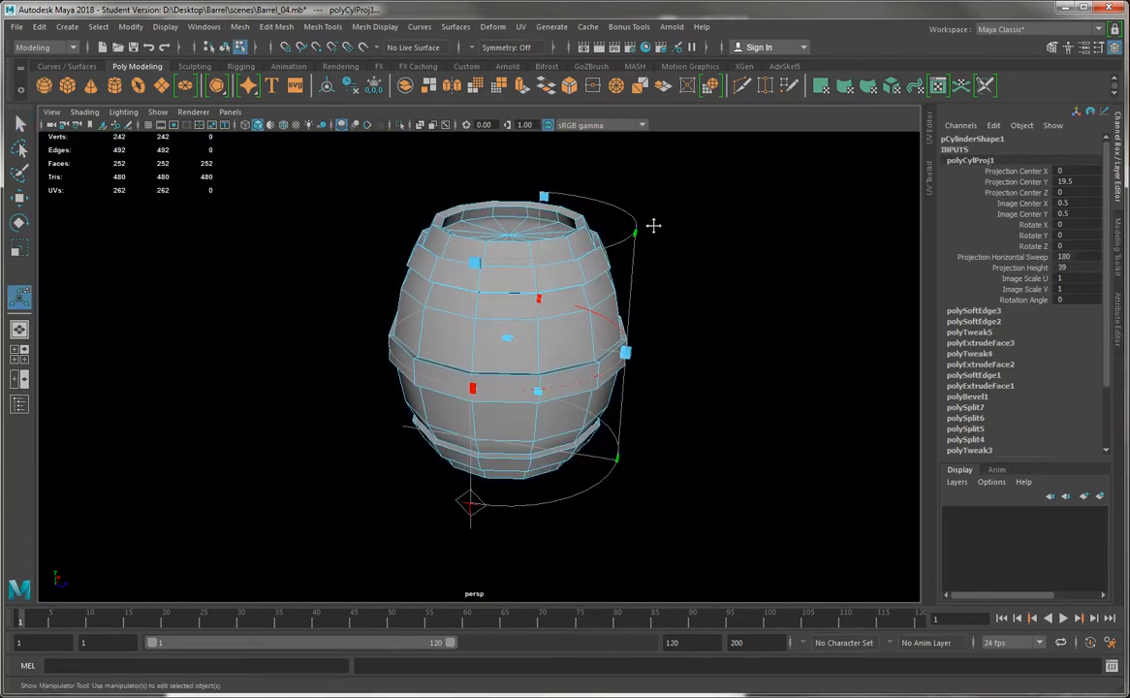
{"action": "right_click_drag", "start_coordinate": [650, 227], "coordinate": [631, 300], "text": "alt"}
{"action": "left_click_drag", "start_coordinate": [612, 230], "coordinate": [557, 175], "text": "alt"}
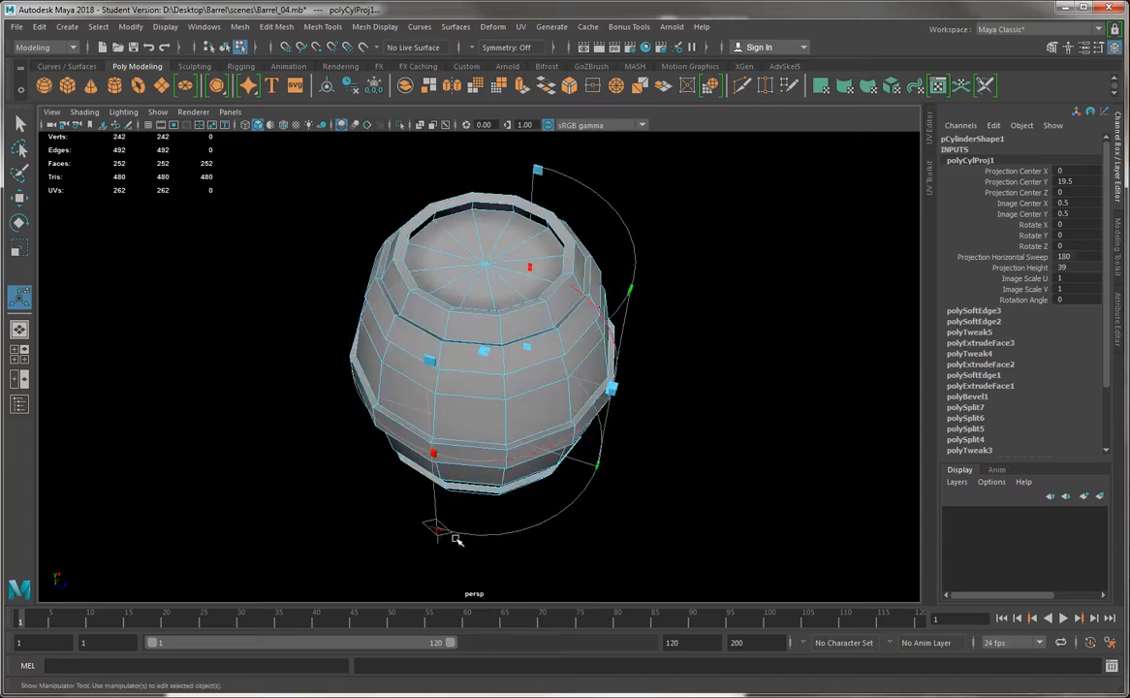
{"action": "left_click_drag", "start_coordinate": [455, 540], "coordinate": [635, 519], "text": "alt"}
{"action": "left_click_drag", "start_coordinate": [558, 484], "coordinate": [439, 530], "text": "alt"}
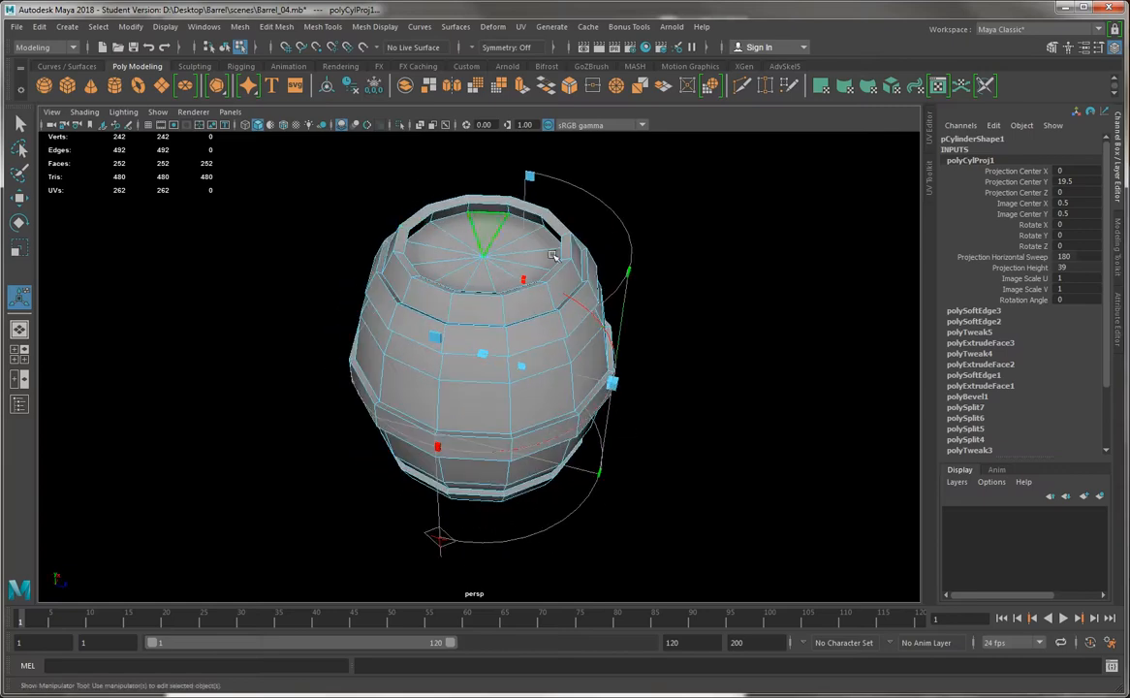
{"action": "left_click_drag", "start_coordinate": [426, 249], "coordinate": [370, 265], "text": "alt"}
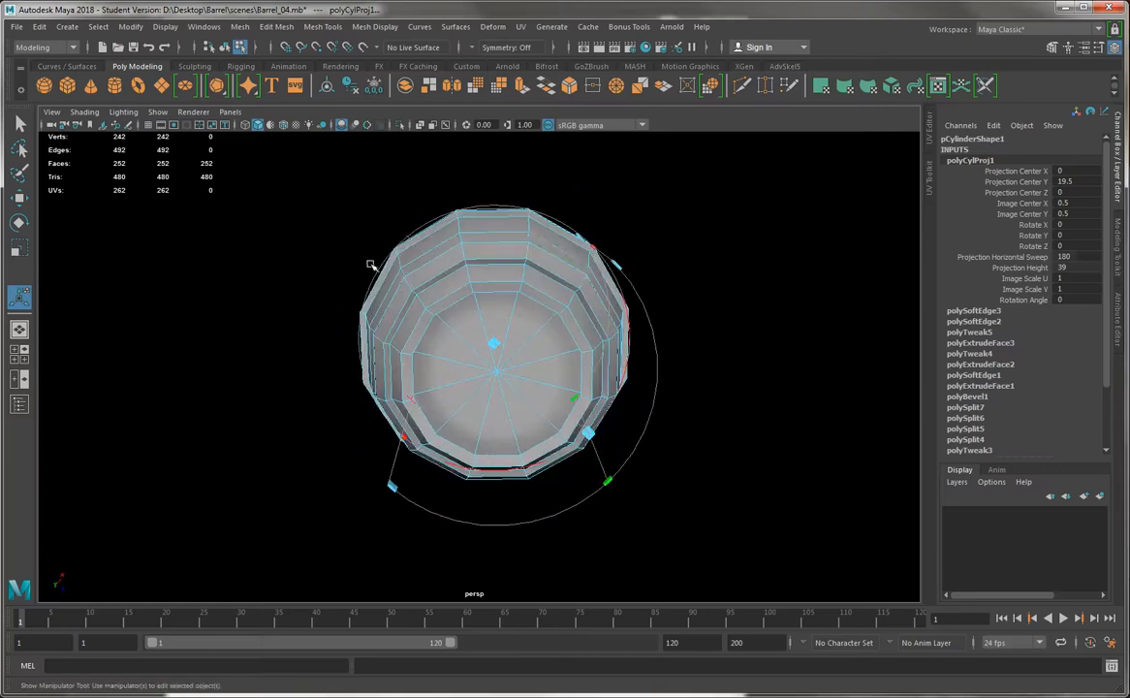
{"action": "left_click_drag", "start_coordinate": [422, 218], "coordinate": [427, 276], "text": "alt"}
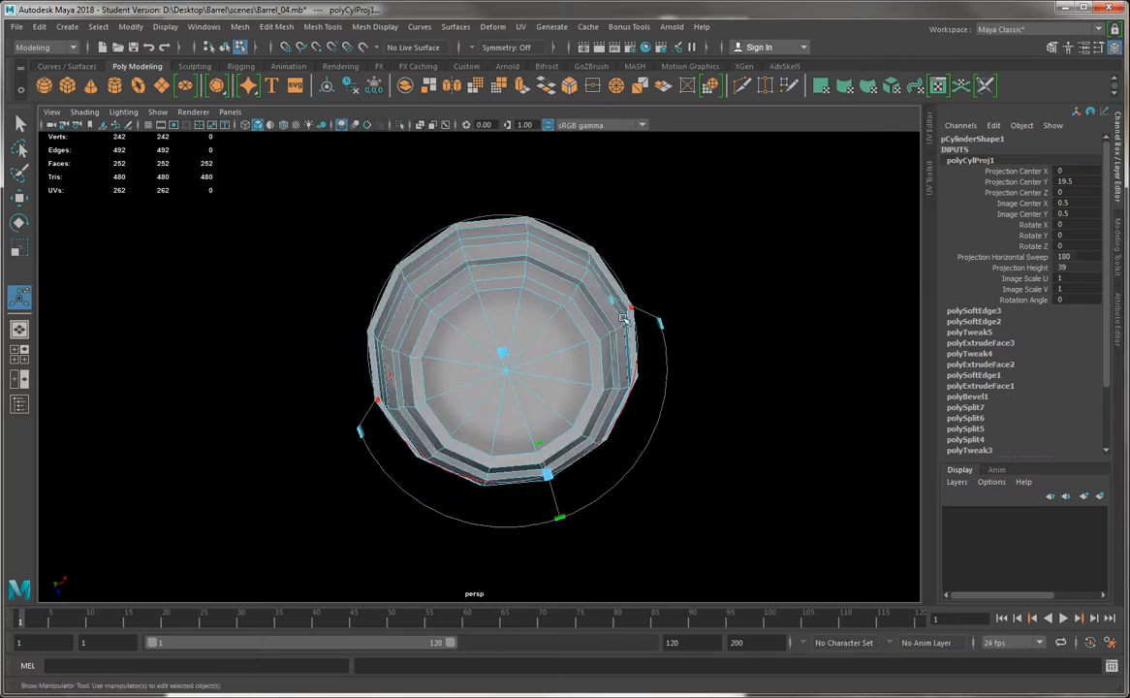
Open the UV Toolkit and the UV Editor beside the perspective view and resize them so all are usable
{"action": "left_click", "coordinate": [931, 180]}
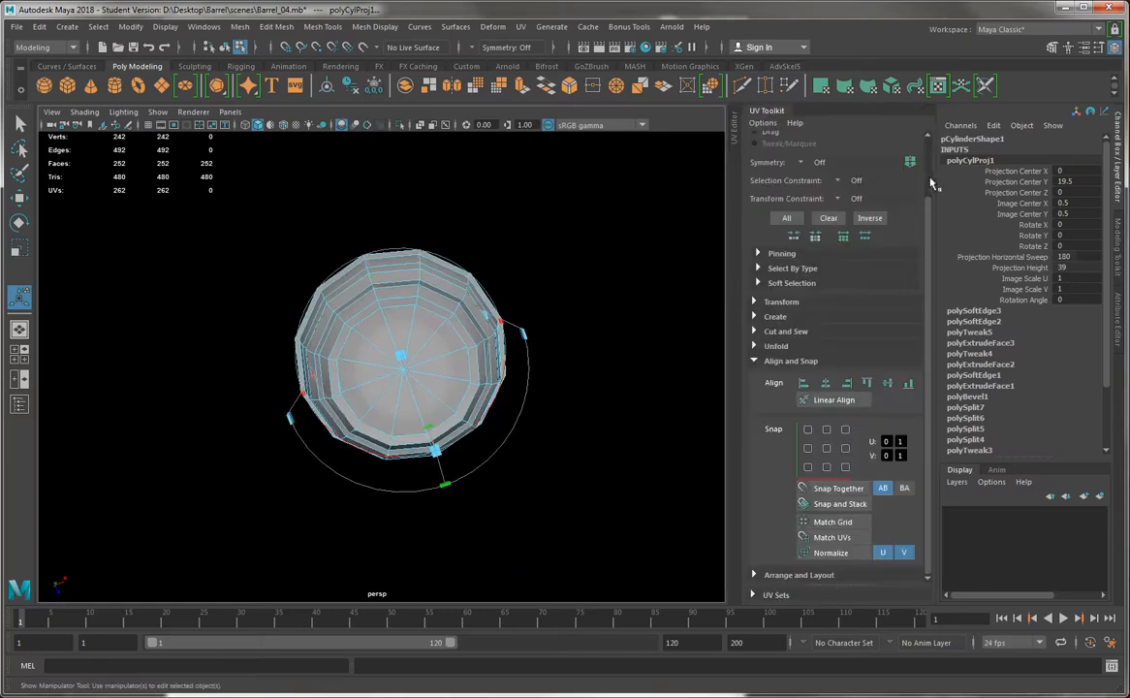
{"action": "left_click_drag", "start_coordinate": [736, 131], "coordinate": [521, 192]}
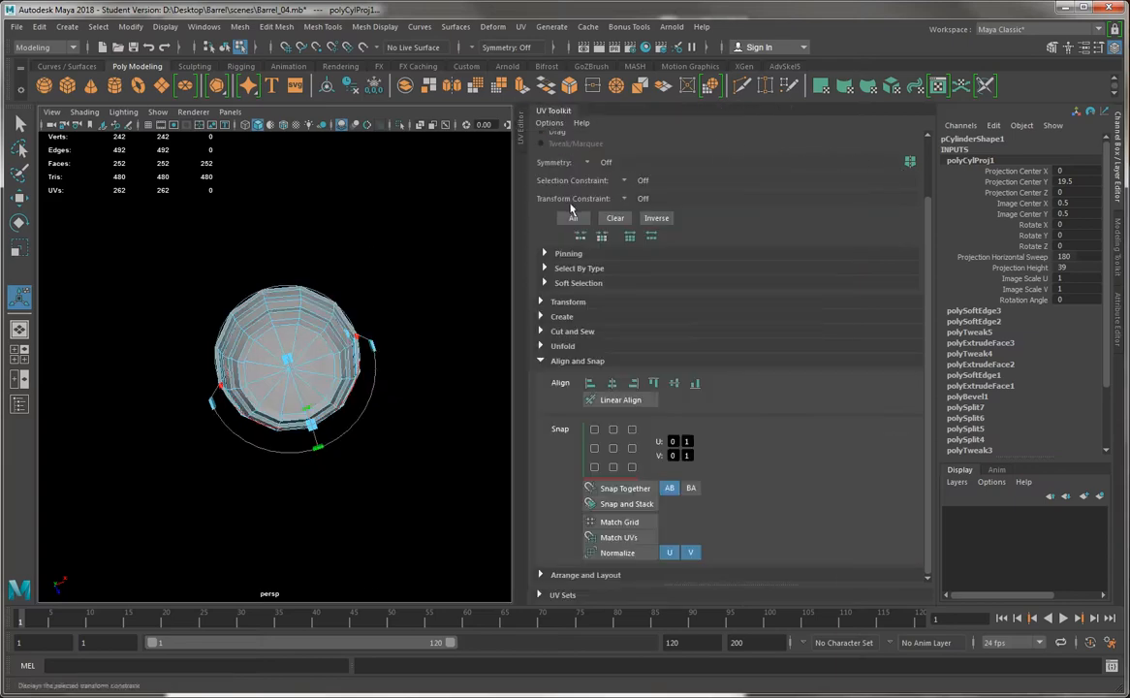
{"action": "left_click", "coordinate": [521, 136]}
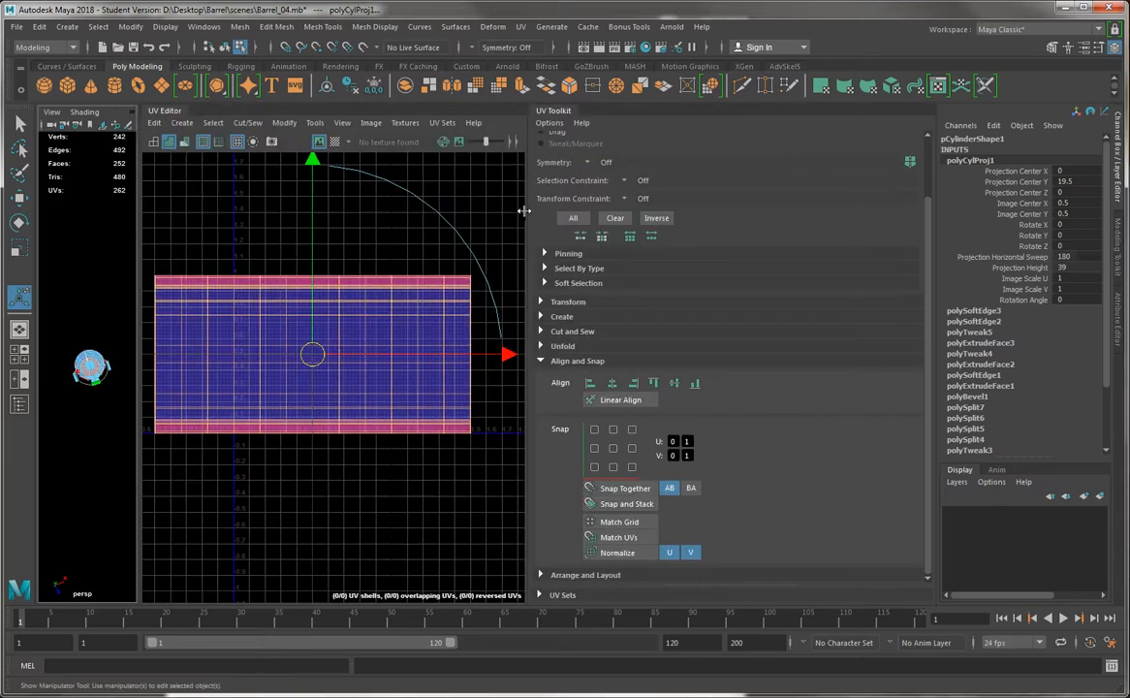
{"action": "left_click_drag", "start_coordinate": [524, 211], "coordinate": [741, 213]}
{"action": "middle_click_drag", "start_coordinate": [90, 340], "coordinate": [110, 311], "text": "alt"}
{"action": "scroll", "coordinate": [110, 311], "scroll_direction": "down", "scroll_amount": 3}
{"action": "left_click_drag", "start_coordinate": [139, 324], "coordinate": [435, 321]}
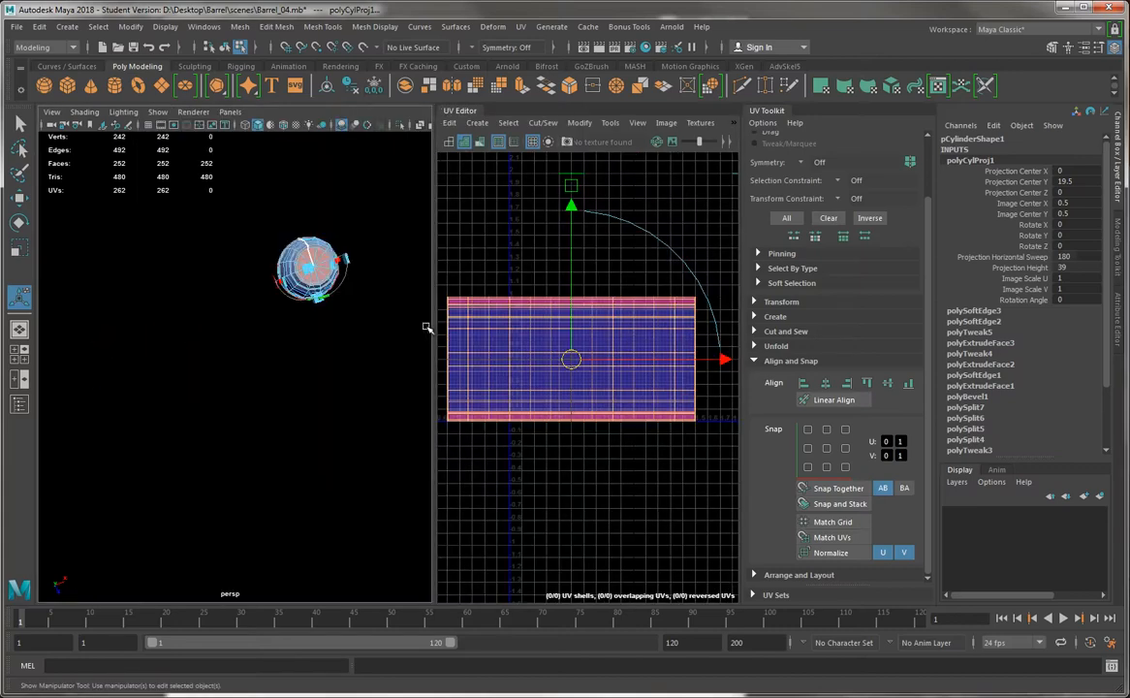
Collapse the Channel Box and rebalance the widths of the perspective view and the UV Editor
{"action": "right_click_drag", "start_coordinate": [344, 344], "coordinate": [334, 370], "text": "alt"}
{"action": "middle_click_drag", "start_coordinate": [315, 371], "coordinate": [235, 434], "text": "alt"}
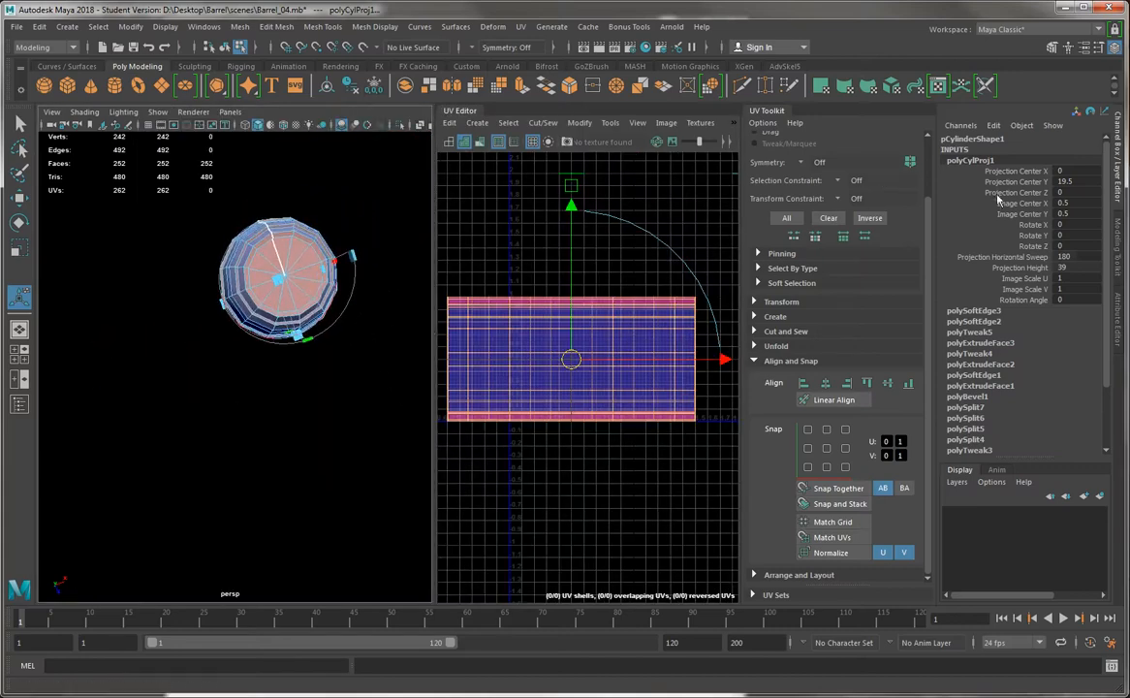
{"action": "left_click", "coordinate": [1117, 147]}
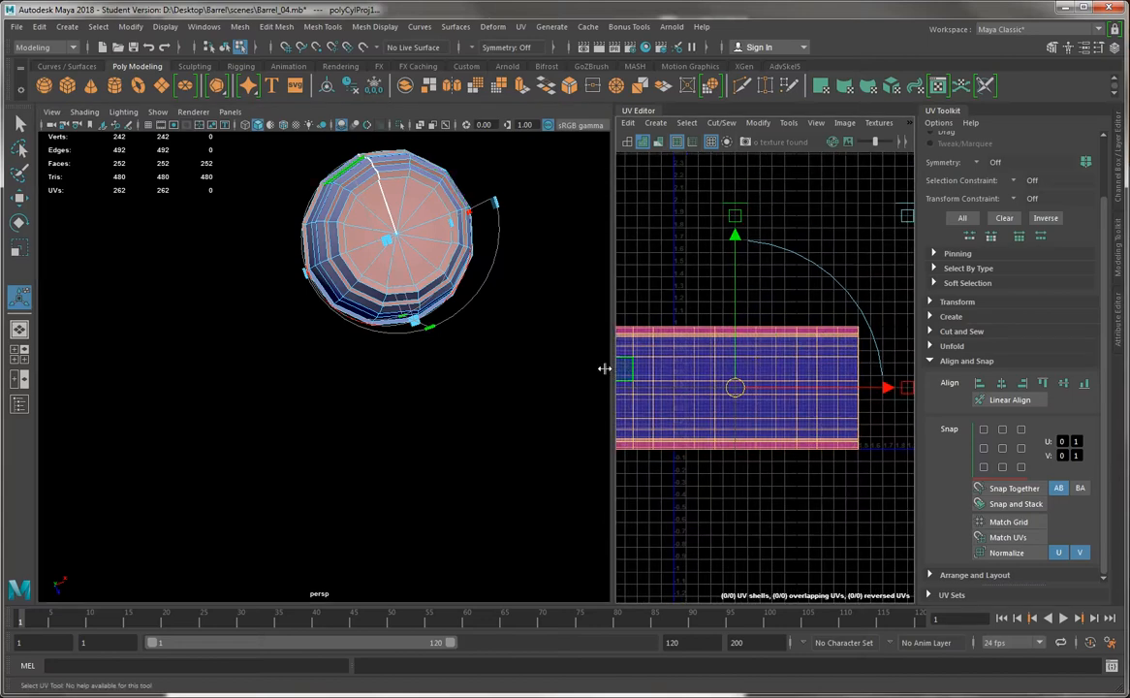
{"action": "left_click_drag", "start_coordinate": [604, 368], "coordinate": [476, 371]}
{"action": "left_click_drag", "start_coordinate": [327, 356], "coordinate": [324, 318], "text": "alt"}
{"action": "middle_click_drag", "start_coordinate": [585, 334], "coordinate": [642, 365], "text": "alt"}
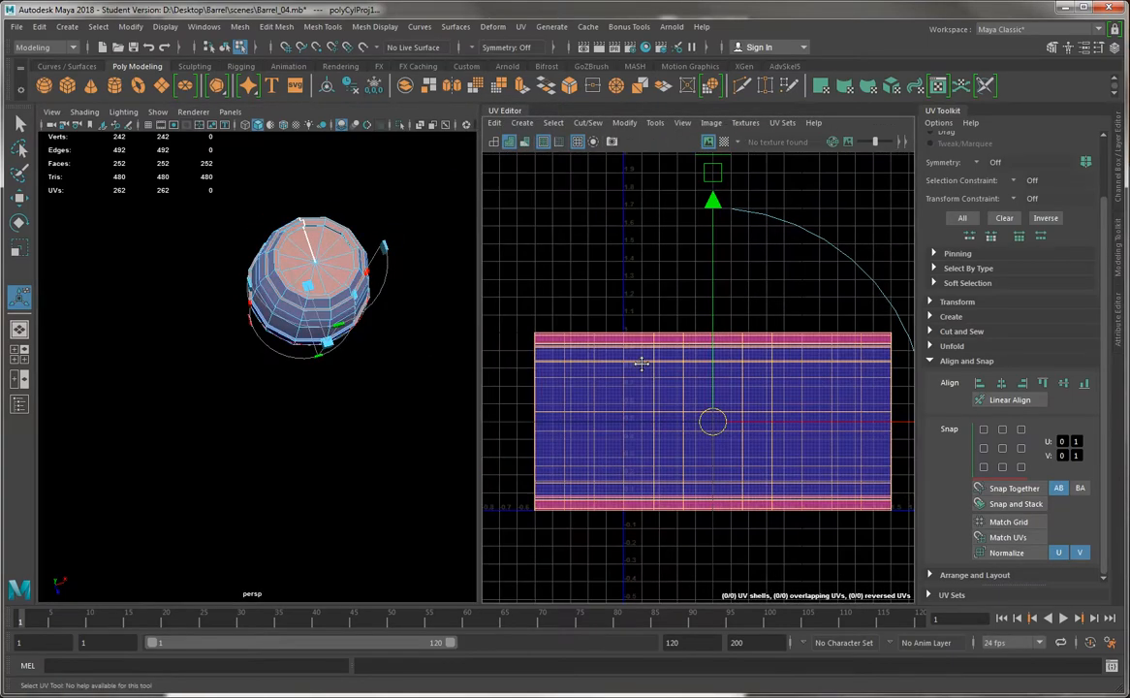
{"action": "left_click_drag", "start_coordinate": [373, 365], "coordinate": [389, 325], "text": "alt"}
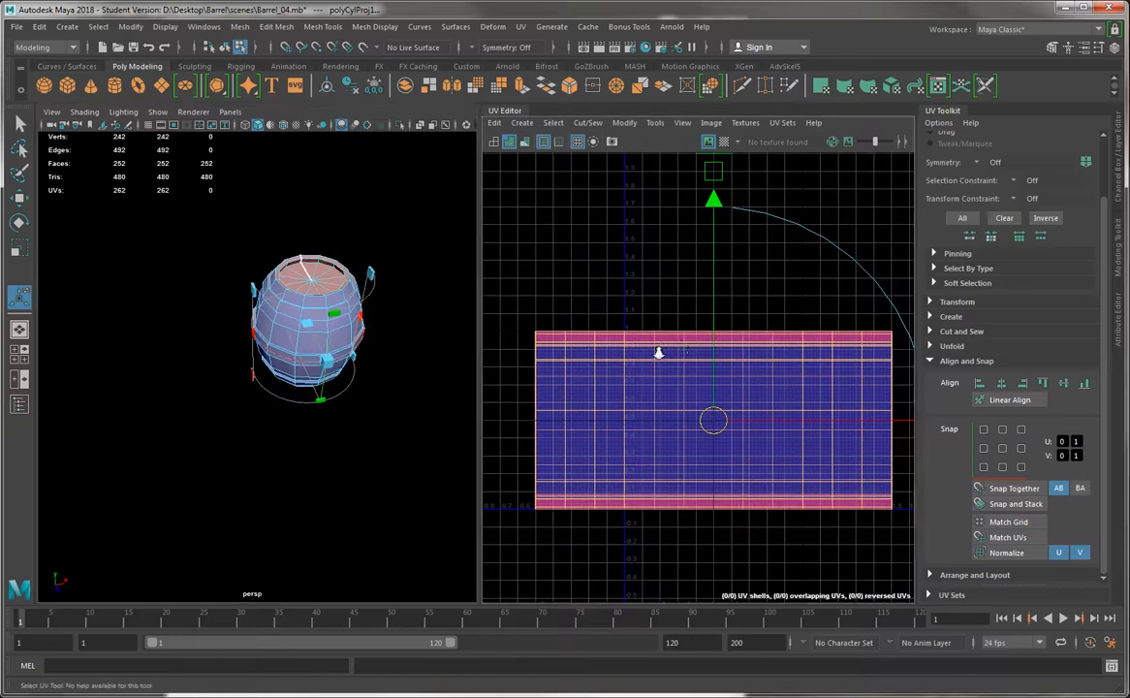
Return the viewport background to grey and undo the cylindrical UV projection on the barrel
{"action": "right_click_drag", "start_coordinate": [646, 347], "coordinate": [709, 416], "text": "alt"}
{"action": "key", "text": "alt+b"}
{"action": "middle_click_drag", "start_coordinate": [374, 314], "coordinate": [388, 312], "text": "alt"}
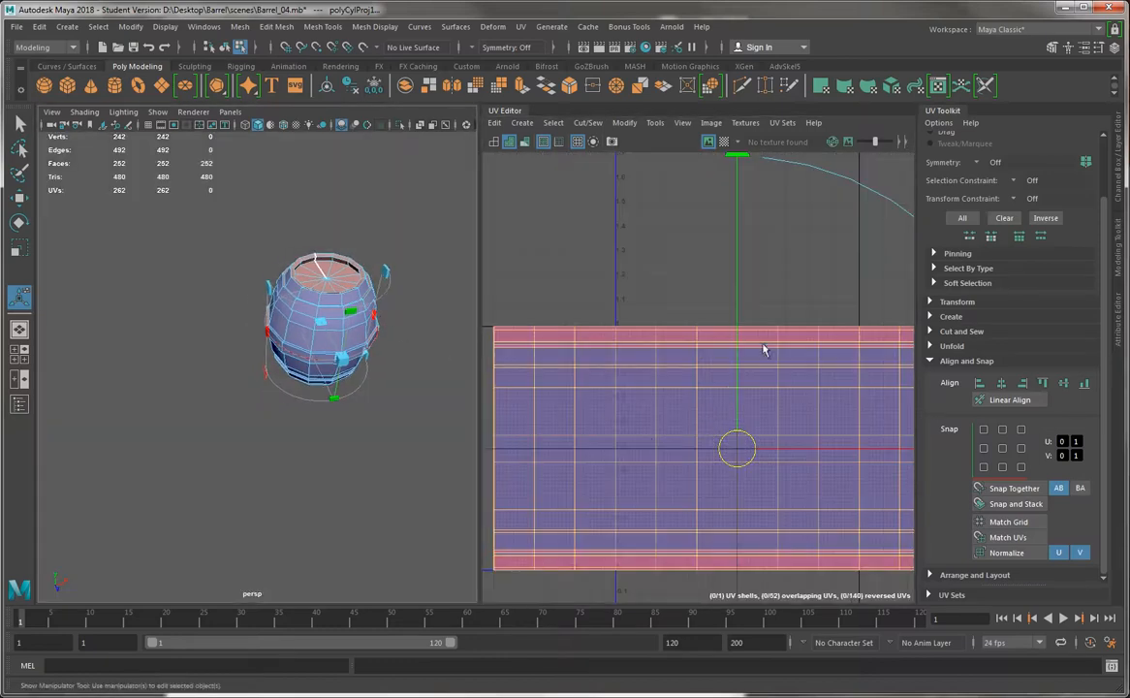
{"action": "scroll", "coordinate": [373, 277], "scroll_direction": "up", "scroll_amount": 6}
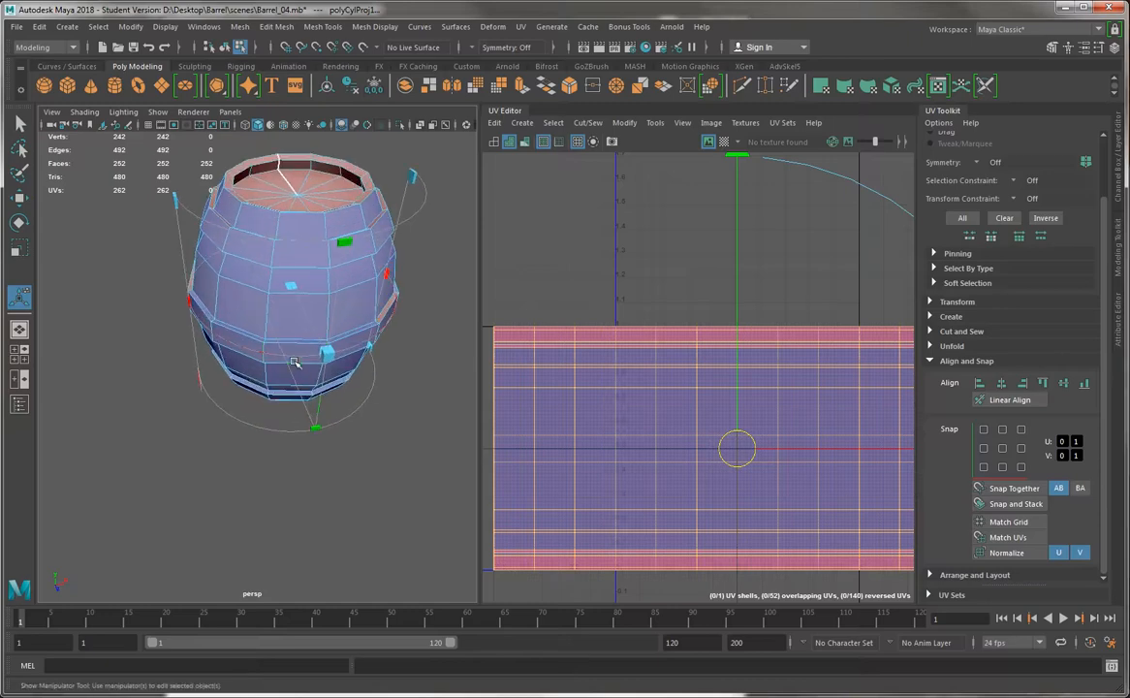
{"action": "key", "text": "ctrl+z"}
{"action": "left_click_drag", "start_coordinate": [272, 317], "coordinate": [262, 308], "text": "alt"}
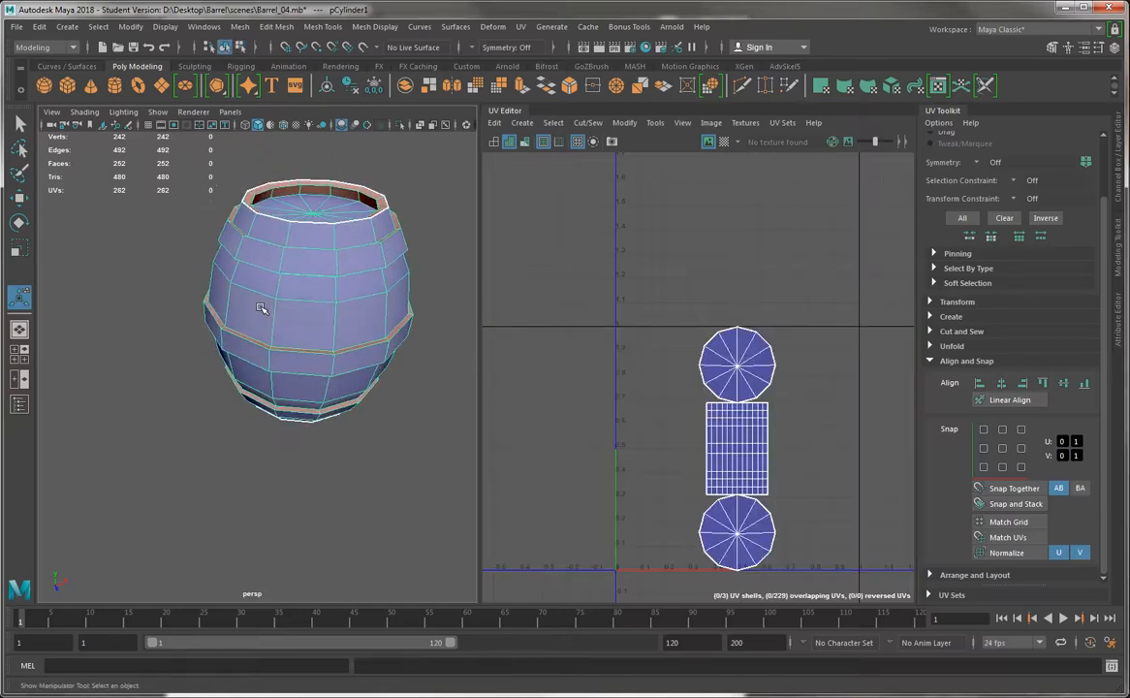
Examine the barrel's sides, bands, rim and recessed top cap to compare them with the existing UV shells
{"action": "middle_click_drag", "start_coordinate": [262, 308], "coordinate": [219, 341], "text": "alt"}
{"action": "right_click_drag", "start_coordinate": [219, 340], "coordinate": [242, 396], "text": "alt"}
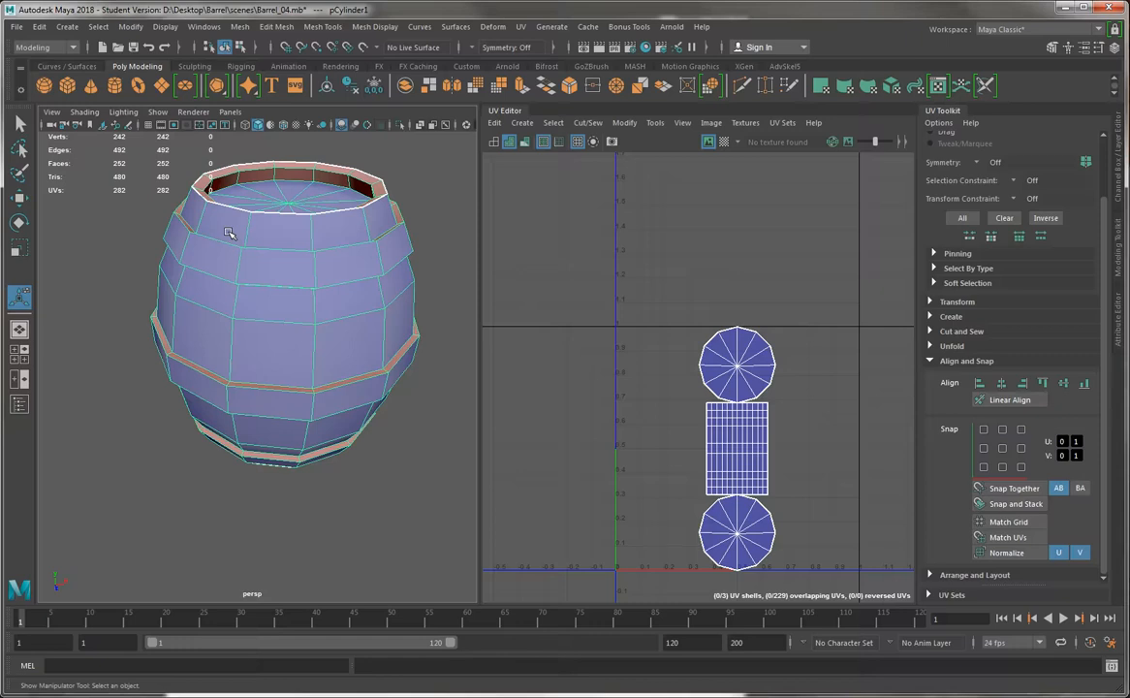
{"action": "mouse_move", "coordinate": [296, 249]}
{"action": "left_mouse_down", "text": "alt"}
{"action": "mouse_move", "coordinate": [284, 236]}
{"action": "mouse_move", "coordinate": [307, 260]}
{"action": "left_mouse_up", "text": "alt"}
{"action": "right_click_drag", "start_coordinate": [307, 260], "coordinate": [348, 398], "text": "alt"}
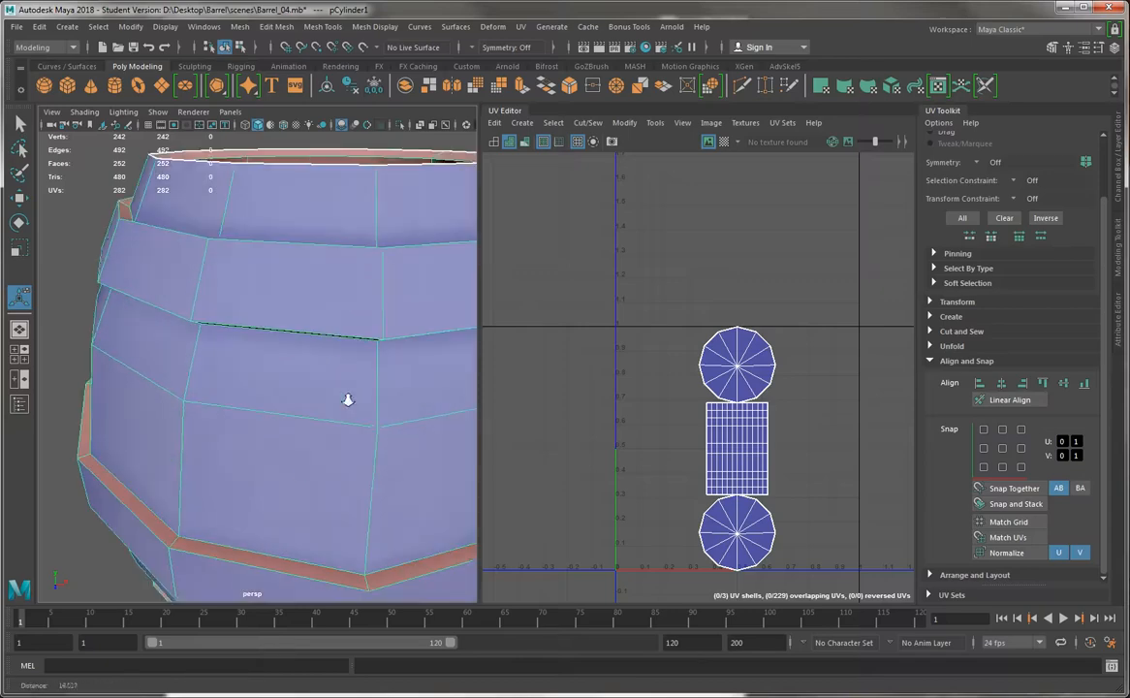
{"action": "middle_click_drag", "start_coordinate": [356, 423], "coordinate": [270, 310], "text": "alt"}
{"action": "left_click_drag", "start_coordinate": [305, 199], "coordinate": [274, 461], "text": "alt"}
{"action": "middle_click_drag", "start_coordinate": [273, 461], "coordinate": [241, 475], "text": "alt"}
{"action": "right_click_drag", "start_coordinate": [241, 475], "coordinate": [115, 136], "text": "alt"}
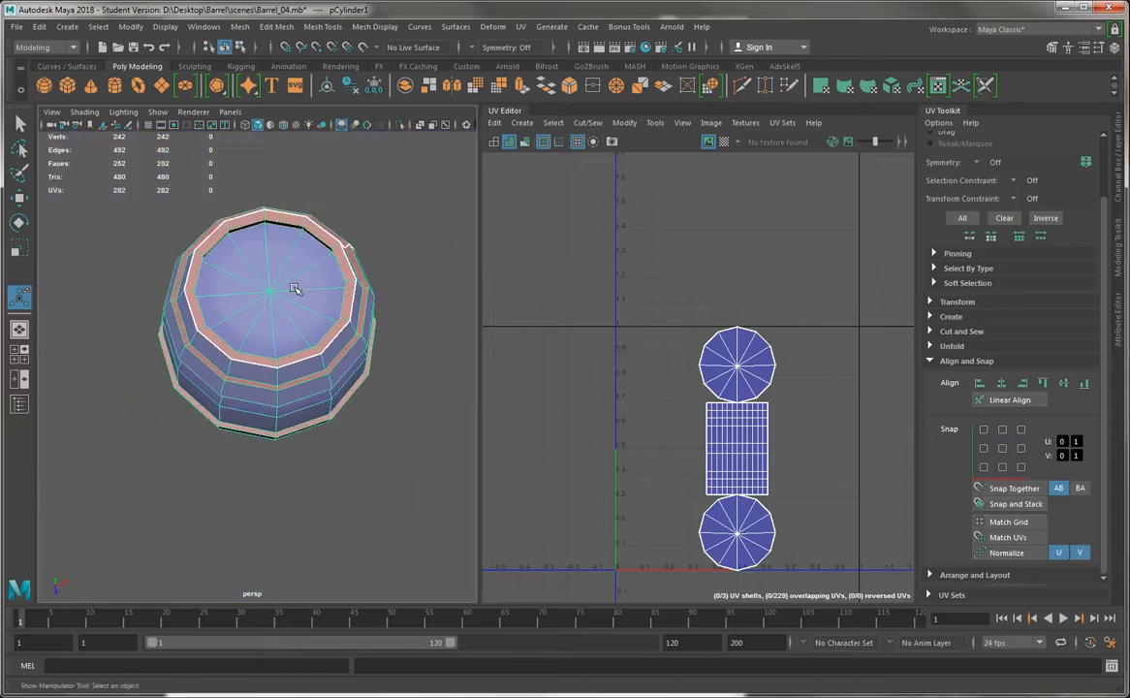
{"action": "left_click_drag", "start_coordinate": [266, 279], "coordinate": [244, 147], "text": "alt"}
{"action": "left_click_drag", "start_coordinate": [254, 460], "coordinate": [245, 345], "text": "alt"}
{"action": "left_click_drag", "start_coordinate": [264, 246], "coordinate": [250, 371], "text": "alt"}
{"action": "right_click_drag", "start_coordinate": [250, 371], "coordinate": [181, 358], "text": "alt"}
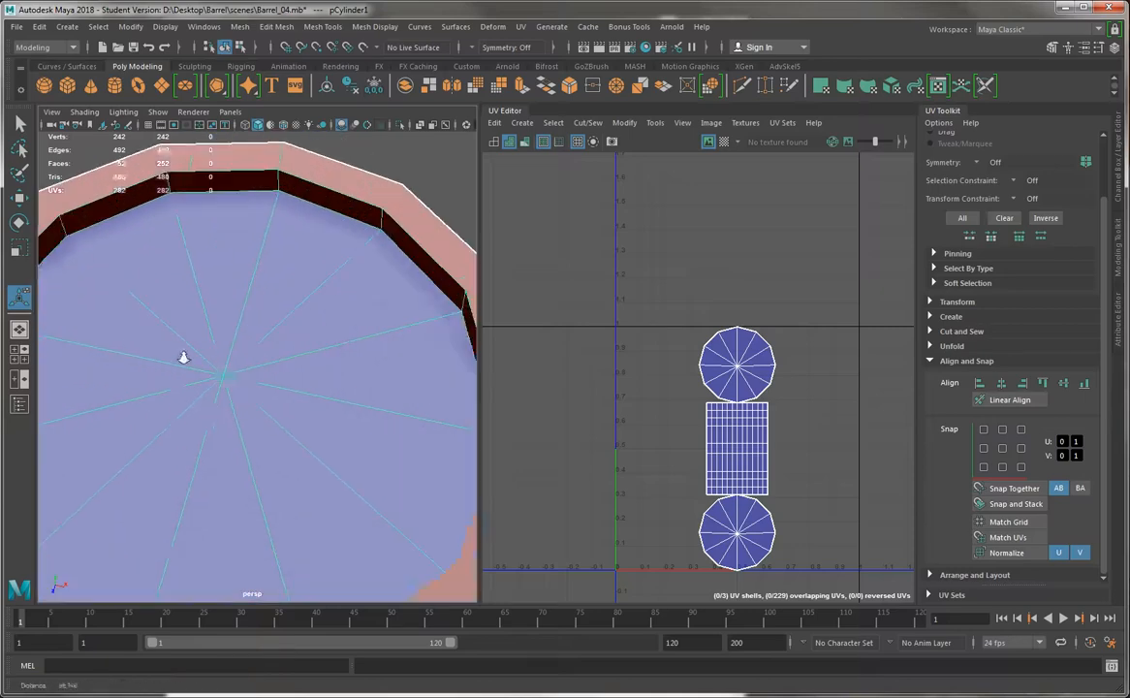
{"action": "left_click_drag", "start_coordinate": [181, 358], "coordinate": [307, 376], "text": "alt"}
{"action": "right_click_drag", "start_coordinate": [307, 376], "coordinate": [279, 347], "text": "alt"}
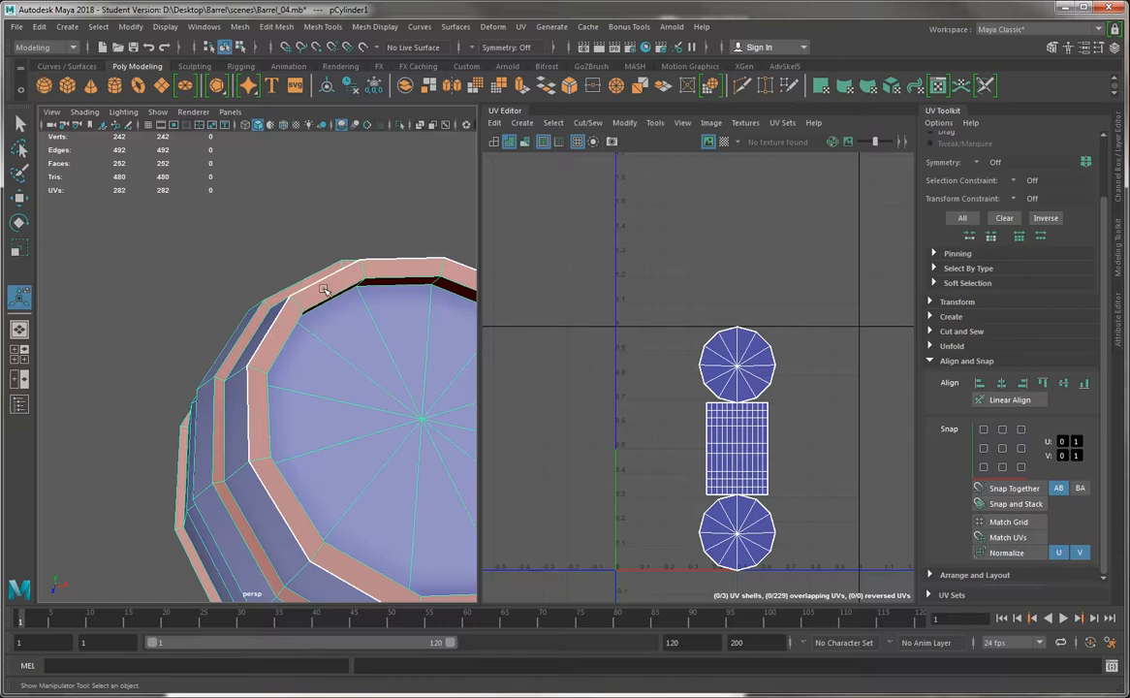
Select the full loop of flat faces on the barrel's top rim
{"action": "right_click_drag", "start_coordinate": [324, 291], "coordinate": [320, 323]}
{"action": "left_click", "coordinate": [272, 344]}
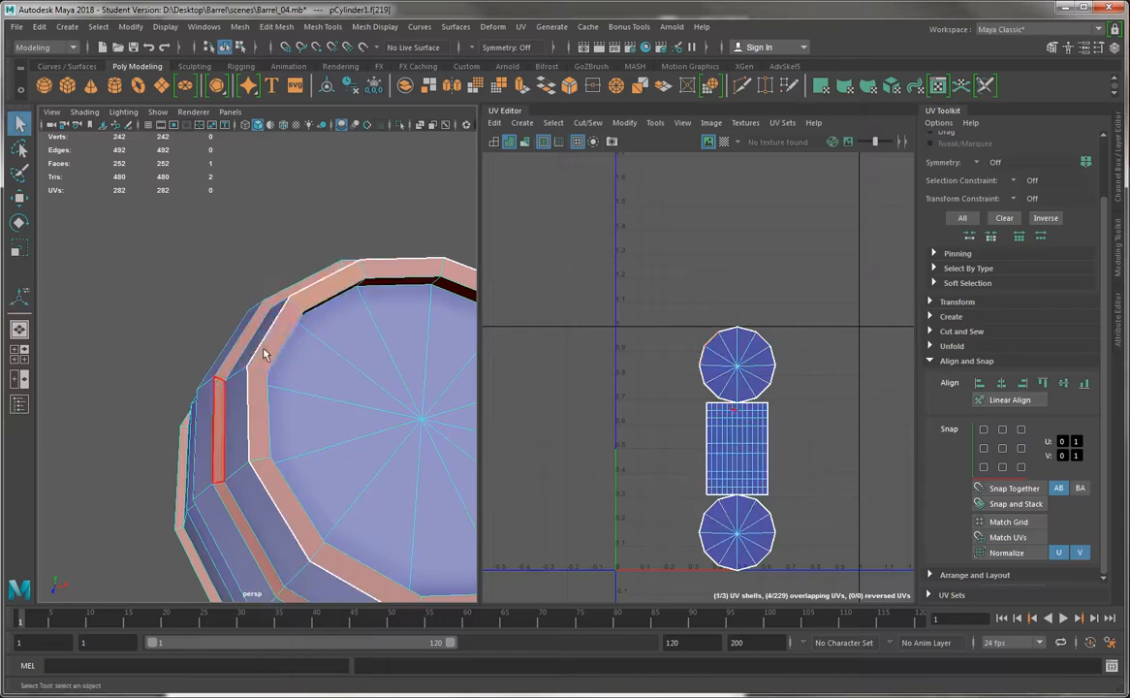
{"action": "double_click", "coordinate": [260, 393], "text": "shift"}
{"action": "left_click_drag", "start_coordinate": [260, 393], "coordinate": [194, 256], "text": "alt"}
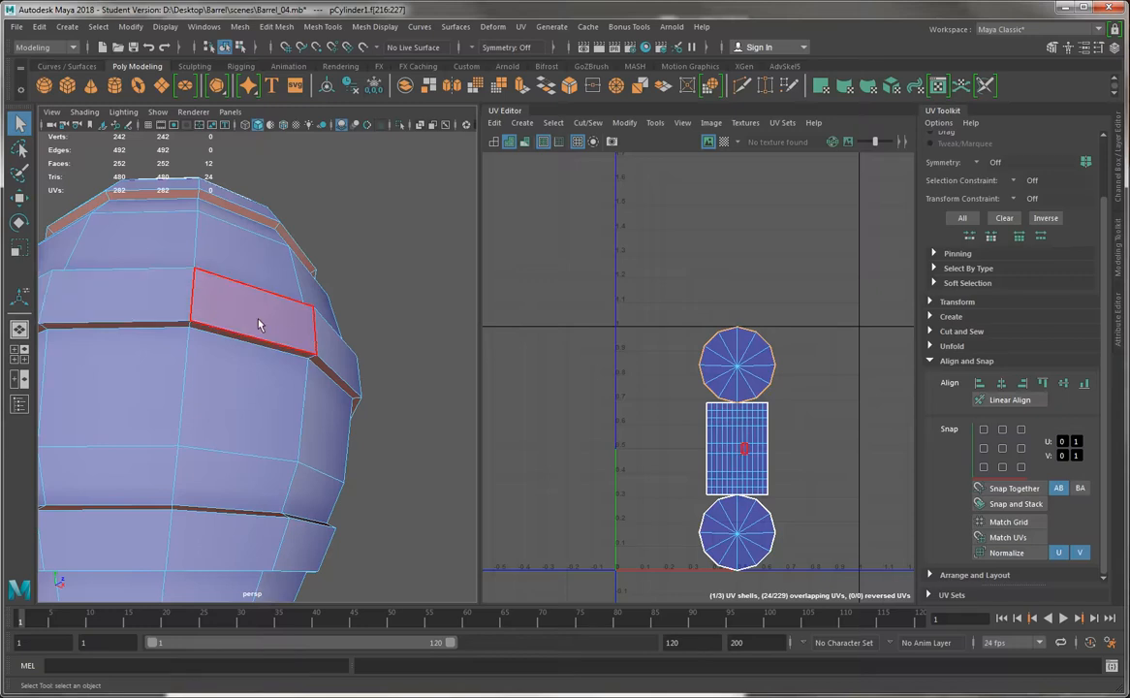
{"action": "left_click_drag", "start_coordinate": [219, 313], "coordinate": [182, 323], "text": "alt"}
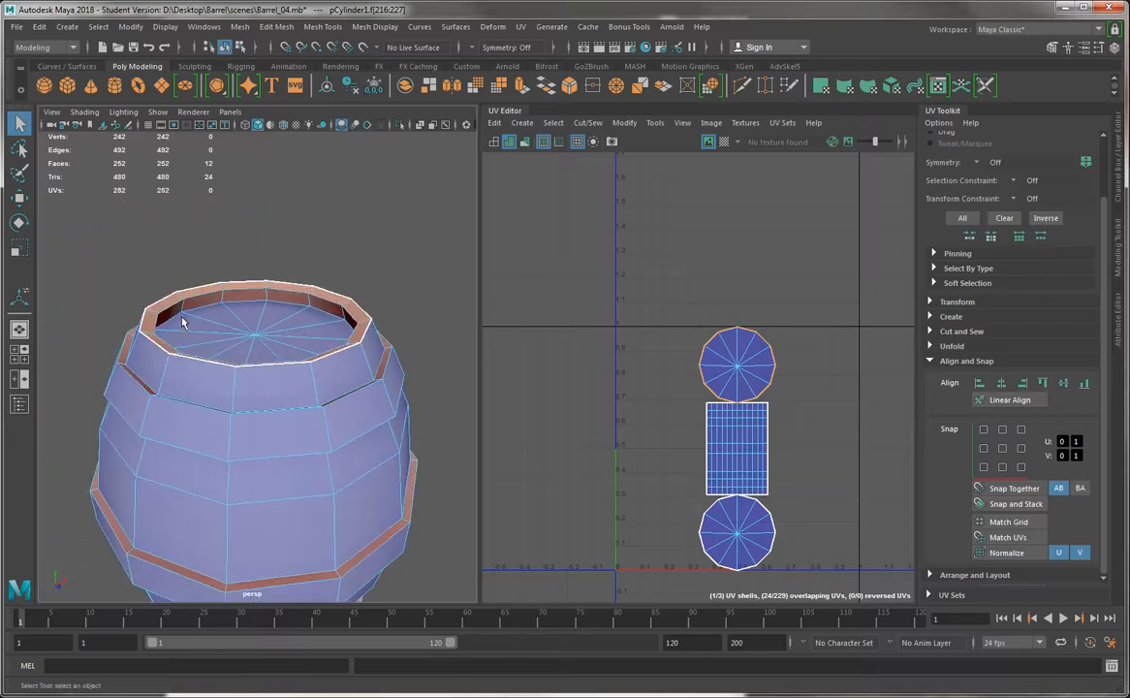
Select the top rim's inner wall loop and flat loop, plus the outer face loop above the barrel's top band
{"action": "left_click", "coordinate": [199, 307]}
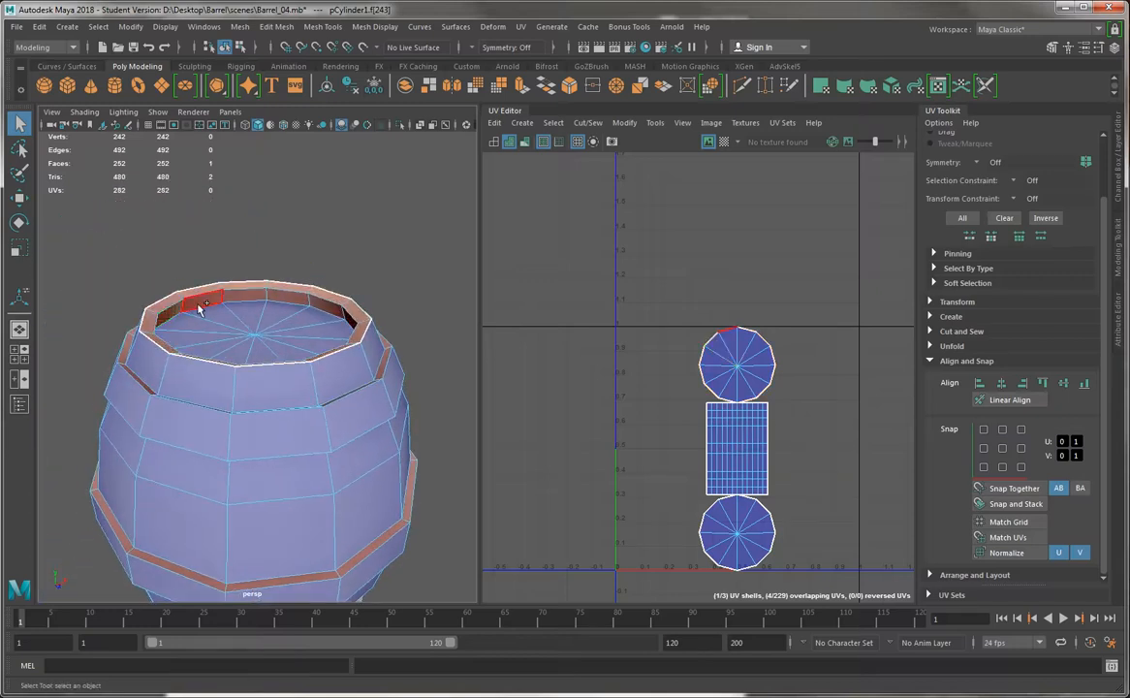
{"action": "double_click", "coordinate": [198, 304], "text": "shift"}
{"action": "left_click", "coordinate": [189, 294], "text": "shift"}
{"action": "double_click", "coordinate": [233, 286], "text": "shift"}
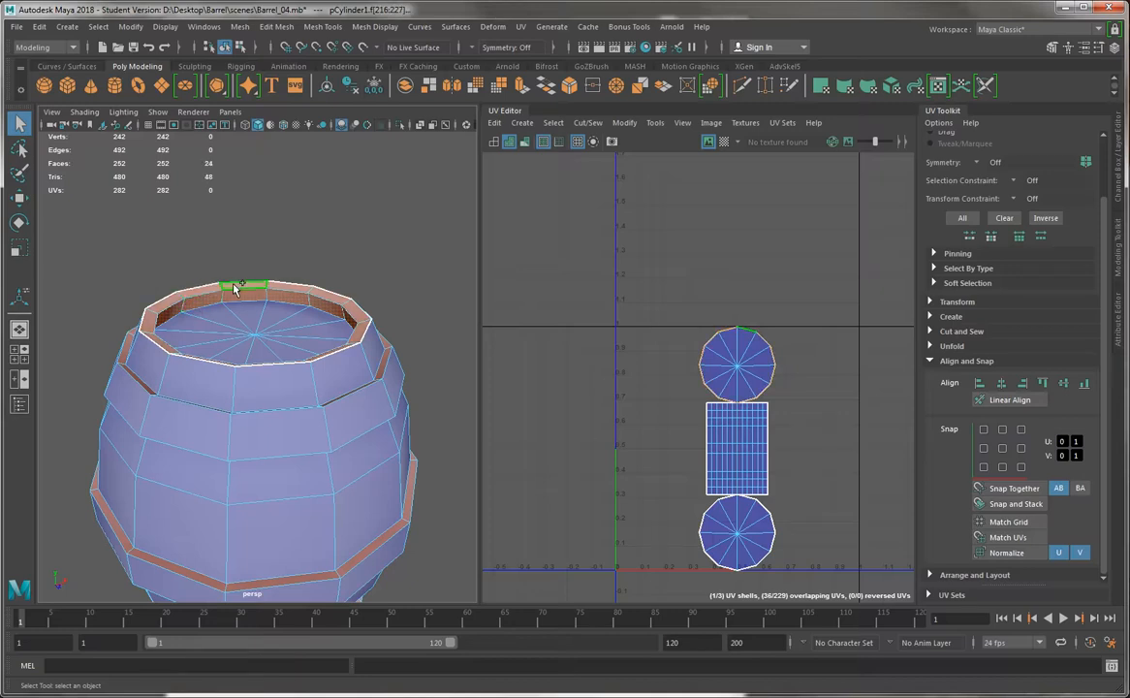
{"action": "left_click_drag", "start_coordinate": [133, 381], "coordinate": [176, 393], "text": "alt"}
{"action": "left_click", "coordinate": [219, 397], "text": "shift"}
{"action": "double_click", "coordinate": [309, 399], "text": "shift"}
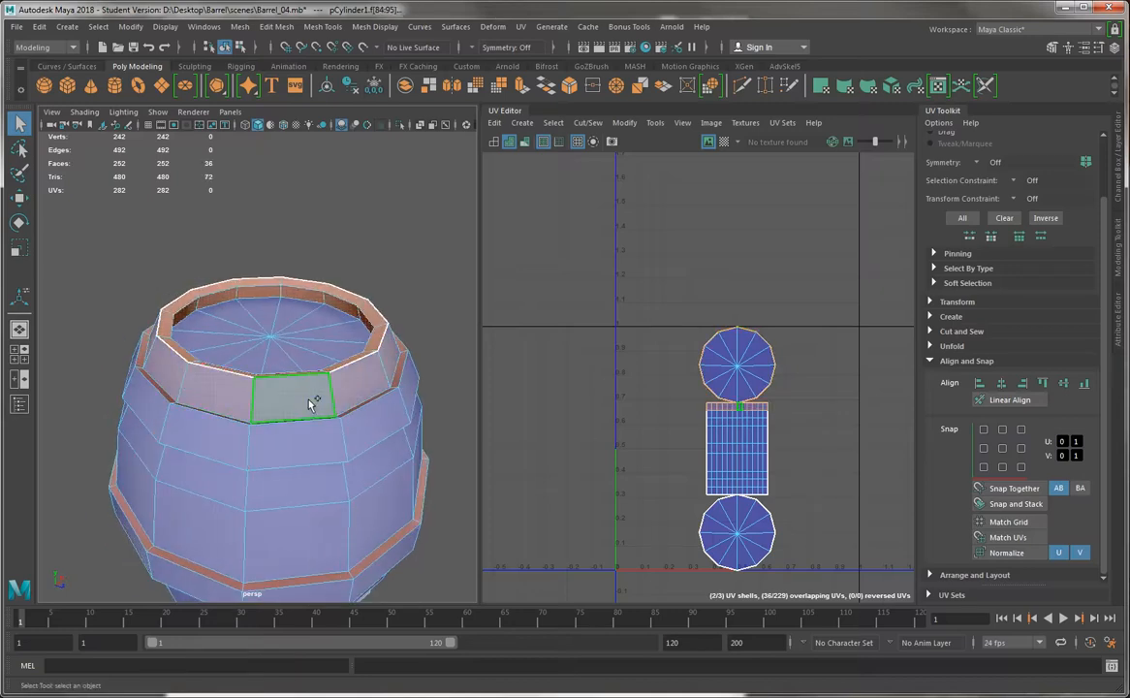
Add all the body face loops between the top and bottom bands to the selection, leaving out the middle band
{"action": "left_click_drag", "start_coordinate": [293, 475], "coordinate": [291, 432], "text": "alt"}
{"action": "left_click", "coordinate": [263, 405], "text": "shift"}
{"action": "double_click", "coordinate": [199, 402], "text": "shift"}
{"action": "left_click", "coordinate": [184, 456], "text": "shift"}
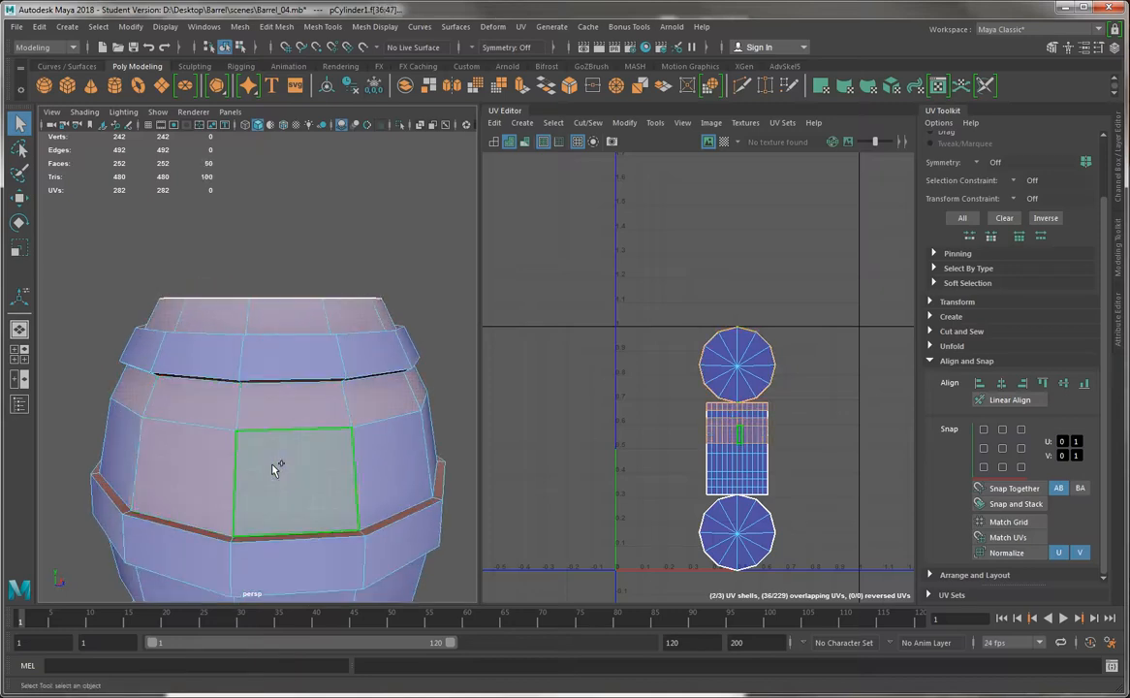
{"action": "double_click", "coordinate": [277, 468], "text": "shift"}
{"action": "middle_click_drag", "start_coordinate": [279, 446], "coordinate": [264, 281], "text": "alt"}
{"action": "left_click", "coordinate": [243, 377], "text": "shift"}
{"action": "double_click", "coordinate": [156, 371], "text": "shift"}
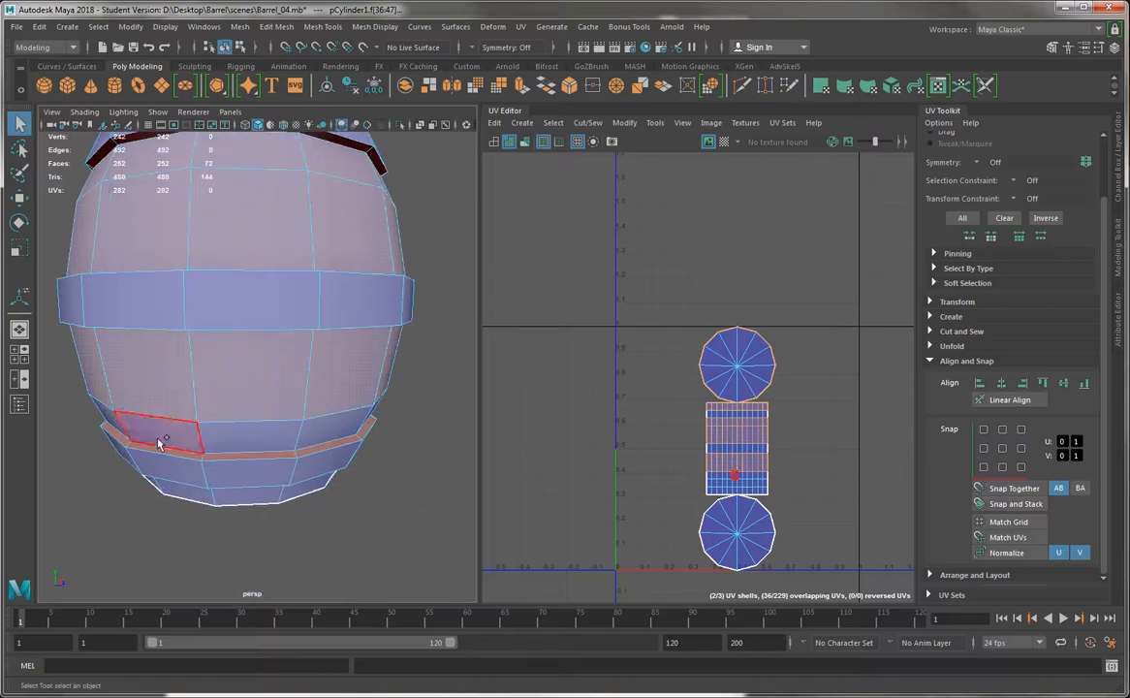
{"action": "left_click", "coordinate": [157, 441], "text": "shift"}
{"action": "double_click", "coordinate": [221, 438], "text": "shift"}
Add the face loop below the bottom band and the bottom rim's flat and inner wall loops to the selection
{"action": "left_click_drag", "start_coordinate": [217, 426], "coordinate": [235, 398], "text": "alt"}
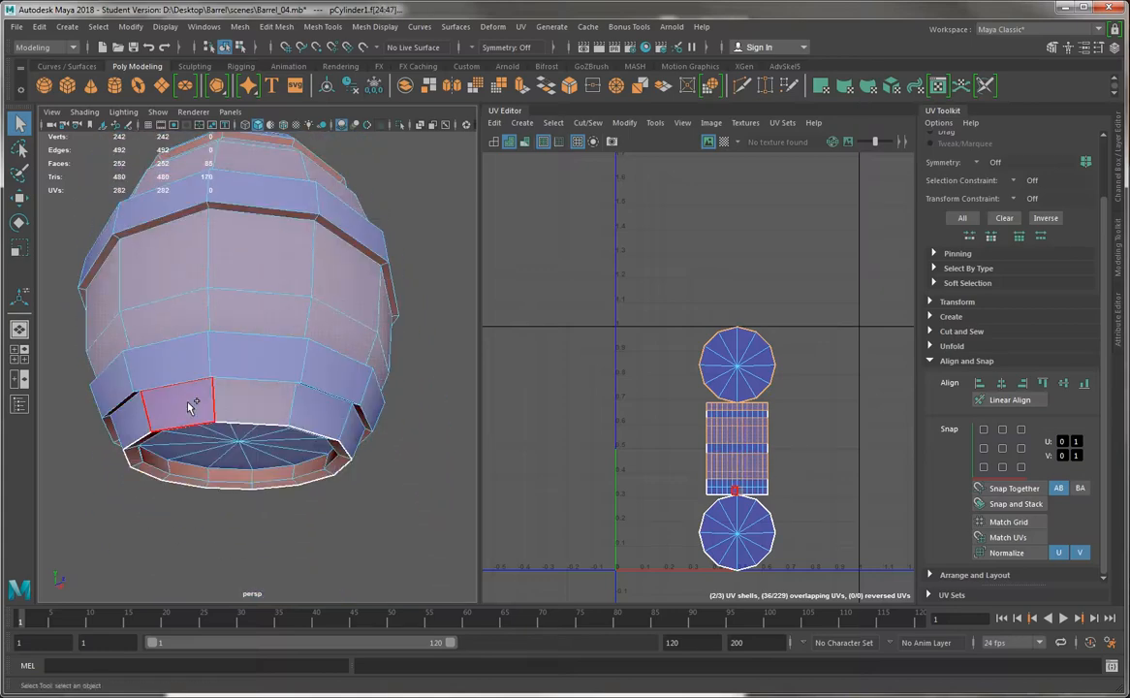
{"action": "double_click", "coordinate": [161, 480], "text": "shift"}
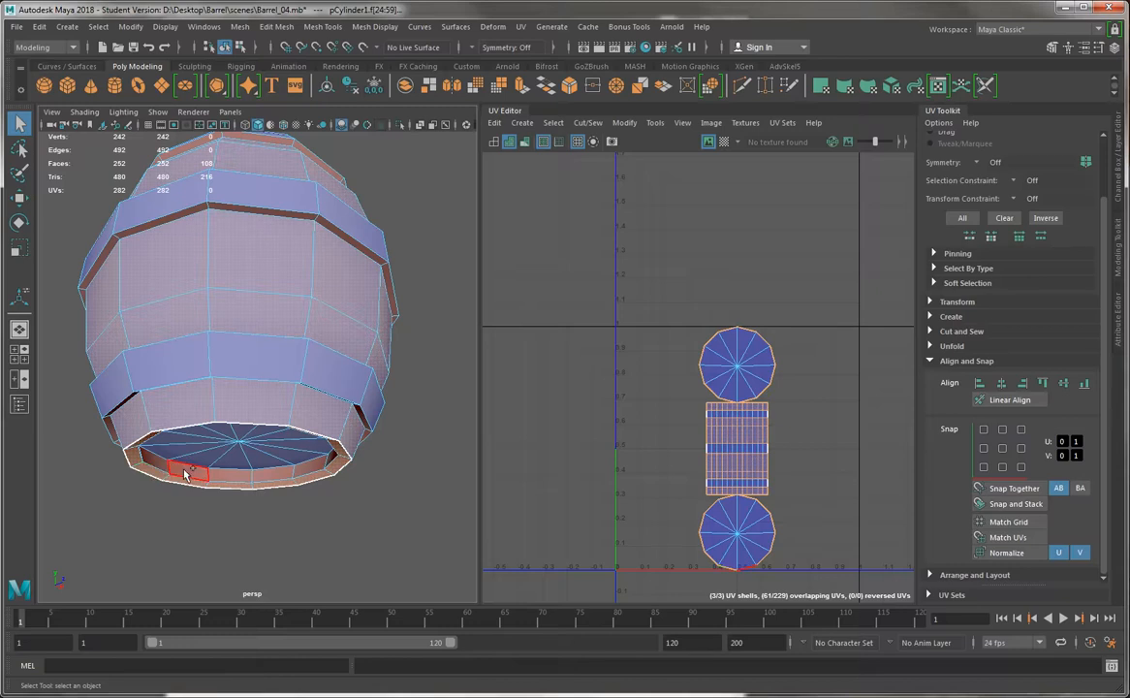
{"action": "double_click", "coordinate": [222, 475], "text": "shift"}
Apply a cylindrical UV projection to the selected body and rim faces, and move their shells above the 0–1 tile
{"action": "right_click_drag", "start_coordinate": [371, 370], "coordinate": [324, 316], "text": "alt"}
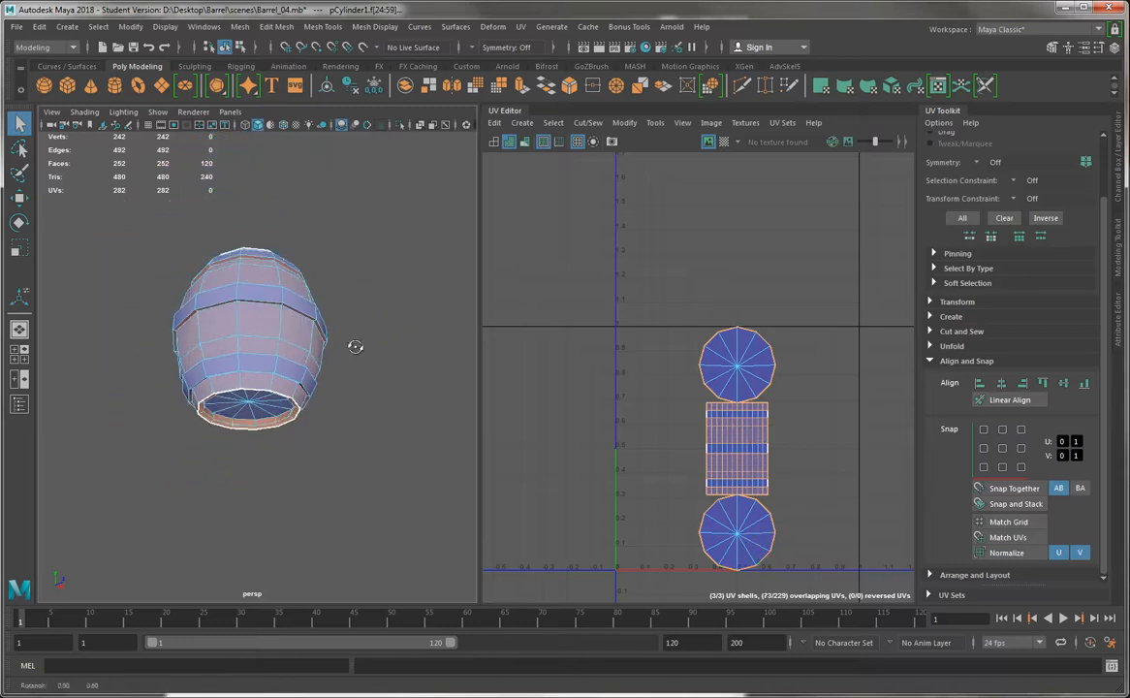
{"action": "left_click_drag", "start_coordinate": [356, 348], "coordinate": [362, 381], "text": "alt"}
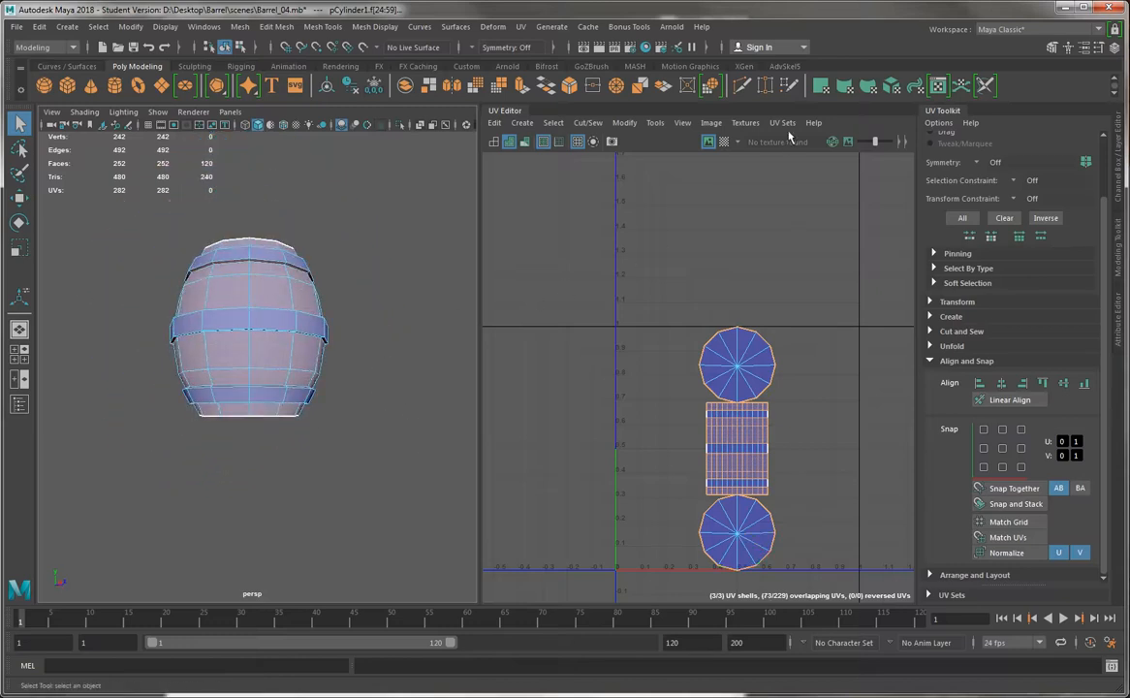
{"action": "left_click", "coordinate": [844, 86]}
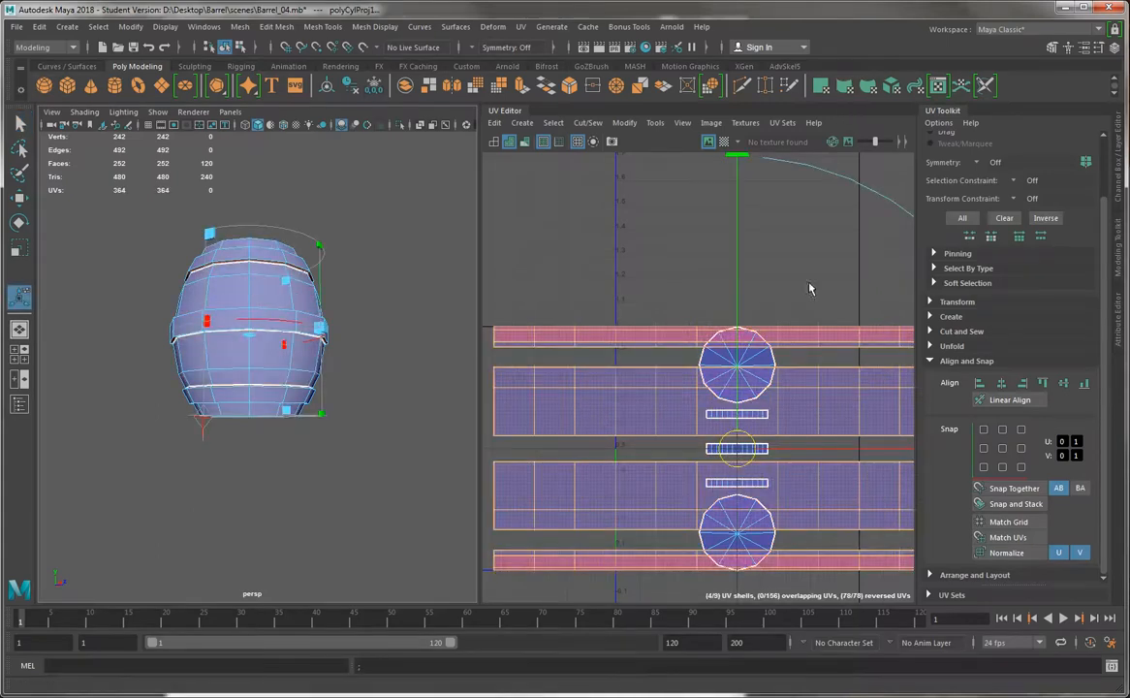
{"action": "scroll", "coordinate": [813, 284], "scroll_direction": "down", "scroll_amount": 2}
{"action": "left_click_drag", "start_coordinate": [757, 322], "coordinate": [757, 141]}
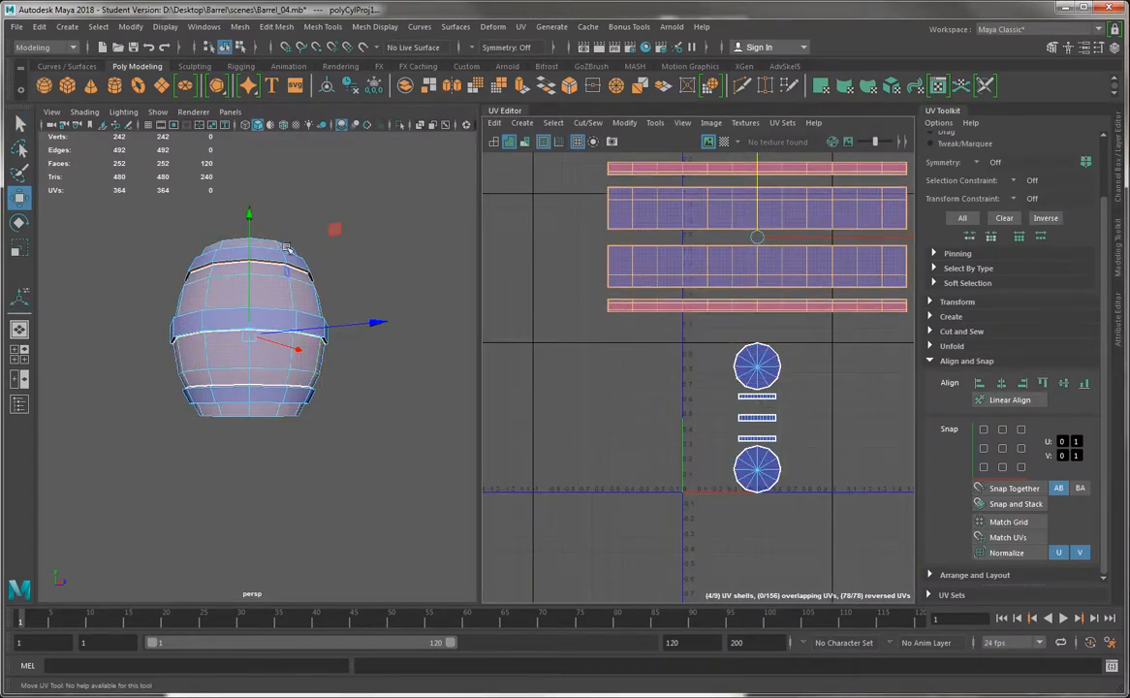
Display the checker map and examine the texture on the barrel's sides, rim and recessed cap for distortion
{"action": "left_click_drag", "start_coordinate": [287, 248], "coordinate": [293, 289], "text": "alt"}
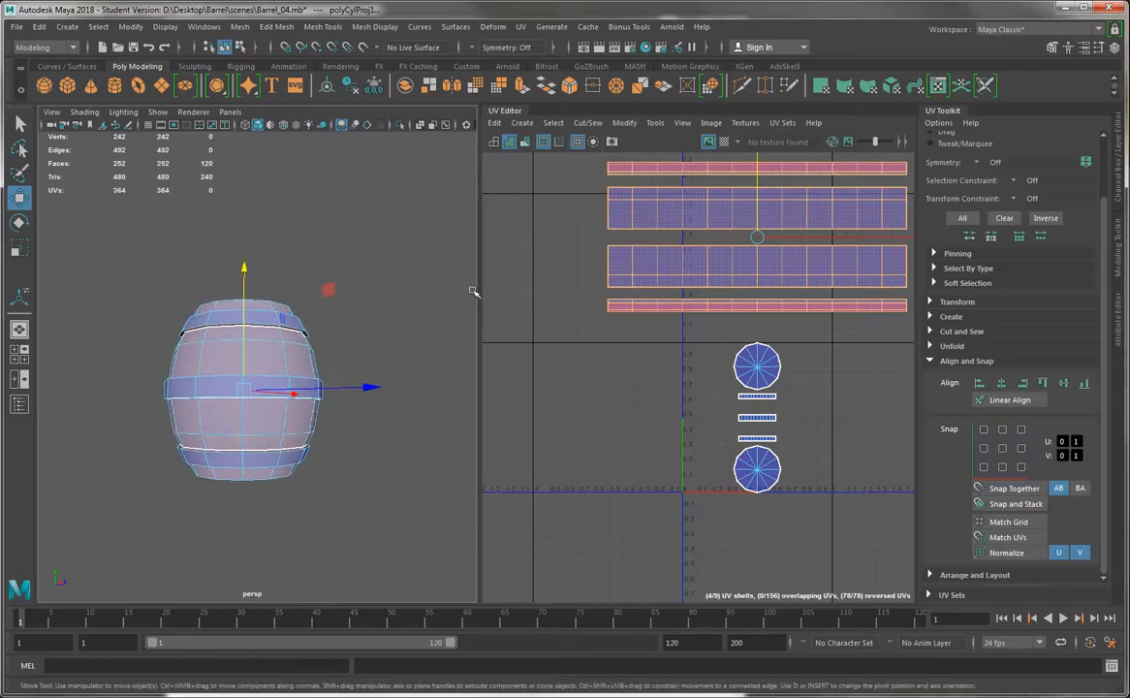
{"action": "left_click", "coordinate": [723, 141]}
{"action": "scroll", "coordinate": [378, 360], "scroll_direction": "up", "scroll_amount": 3}
{"action": "right_click_drag", "start_coordinate": [378, 359], "coordinate": [420, 388], "text": "alt"}
{"action": "left_click_drag", "start_coordinate": [421, 388], "coordinate": [312, 384], "text": "alt"}
{"action": "scroll", "coordinate": [280, 424], "scroll_direction": "up", "scroll_amount": 5}
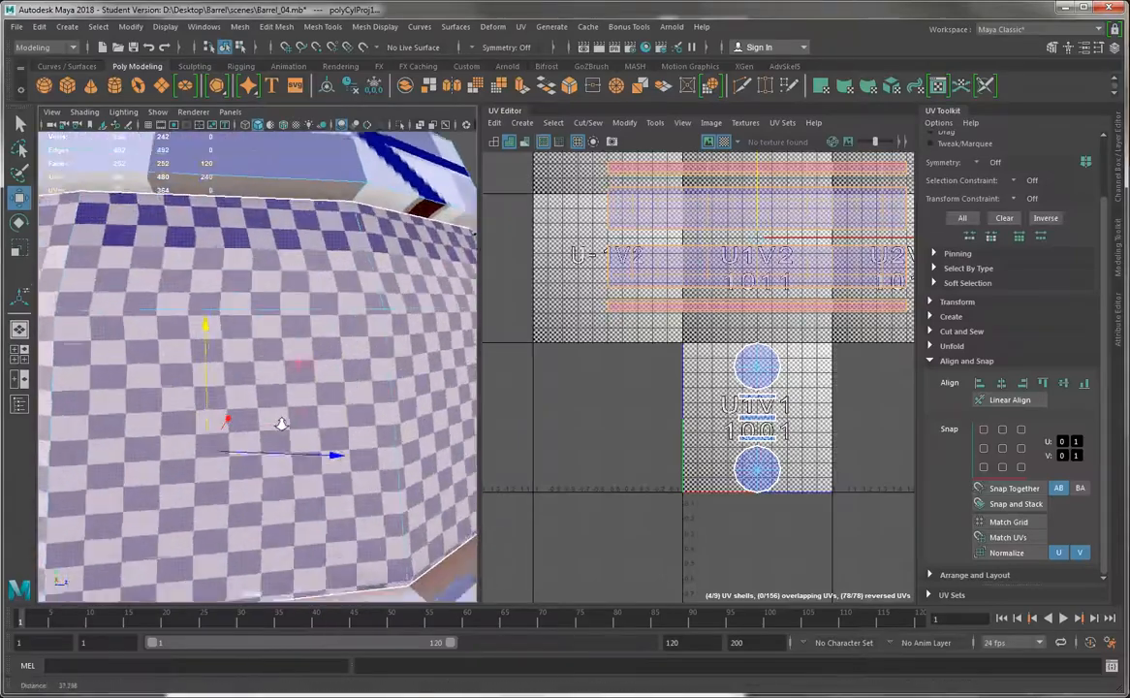
{"action": "middle_click_drag", "start_coordinate": [147, 294], "coordinate": [229, 309], "text": "alt"}
{"action": "left_click_drag", "start_coordinate": [229, 310], "coordinate": [205, 383], "text": "alt"}
{"action": "right_click_drag", "start_coordinate": [205, 383], "coordinate": [128, 356], "text": "alt"}
{"action": "left_click_drag", "start_coordinate": [128, 356], "coordinate": [79, 386], "text": "alt"}
{"action": "scroll", "coordinate": [198, 254], "scroll_direction": "up", "scroll_amount": 5}
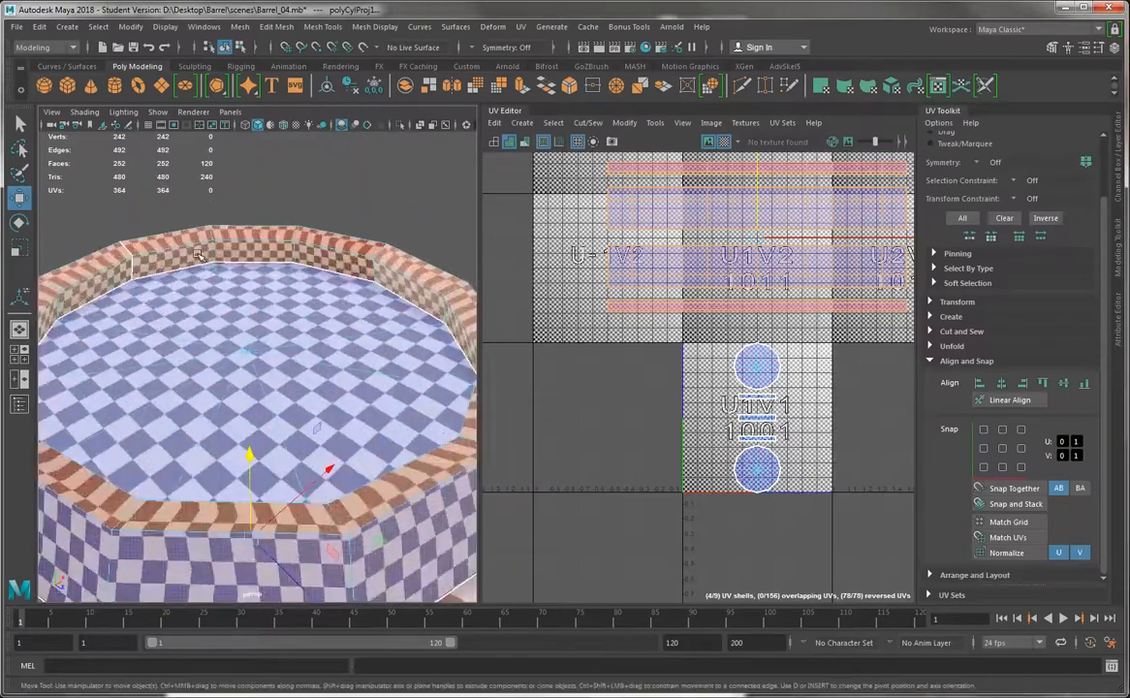
Pick the flat face loop of one rim and the other in turn to locate them in the UV layout
{"action": "double_click", "coordinate": [194, 233]}
{"action": "left_click_drag", "start_coordinate": [194, 233], "coordinate": [213, 418], "text": "alt"}
{"action": "right_click_drag", "start_coordinate": [212, 419], "coordinate": [145, 412], "text": "alt"}
{"action": "left_click_drag", "start_coordinate": [145, 411], "coordinate": [159, 359], "text": "alt"}
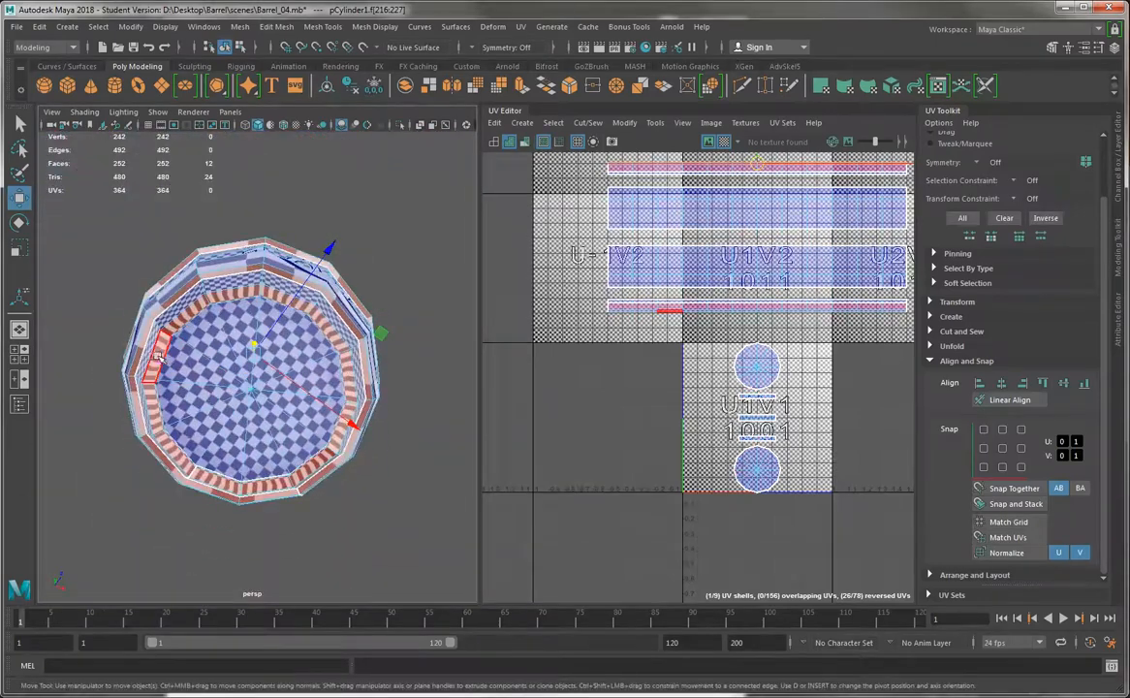
{"action": "left_click", "coordinate": [152, 381]}
{"action": "double_click", "coordinate": [150, 381]}
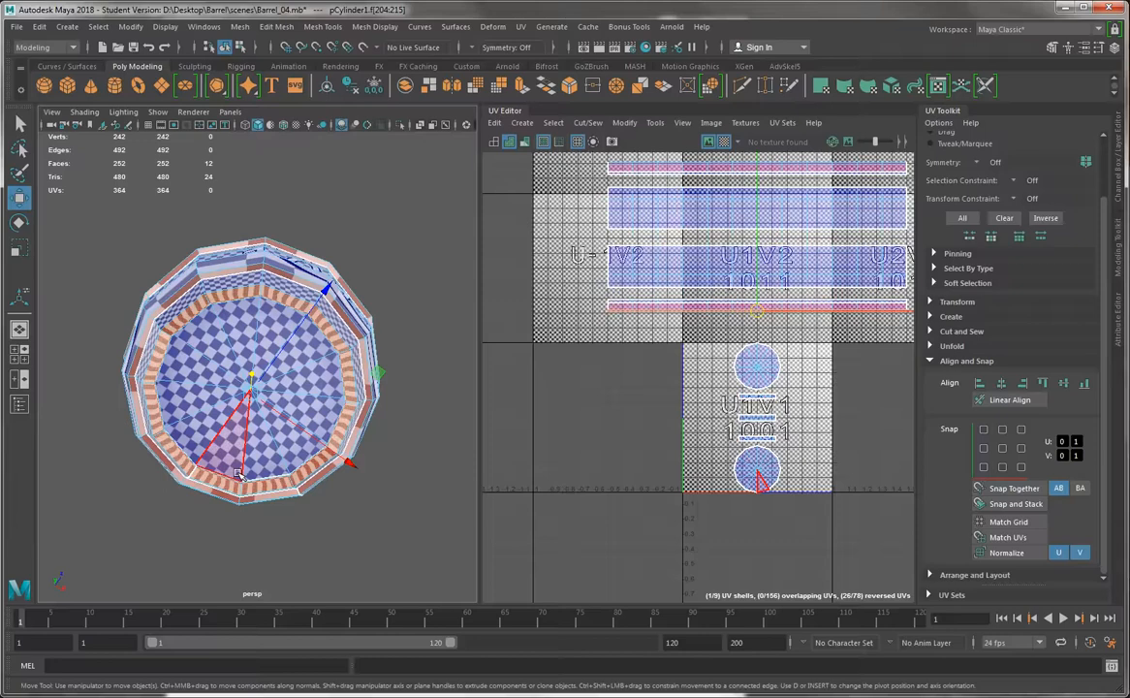
Compare the checker size on the bands with the barrel's body, picking out the middle and top band face loops
{"action": "left_click_drag", "start_coordinate": [165, 282], "coordinate": [196, 374], "text": "alt"}
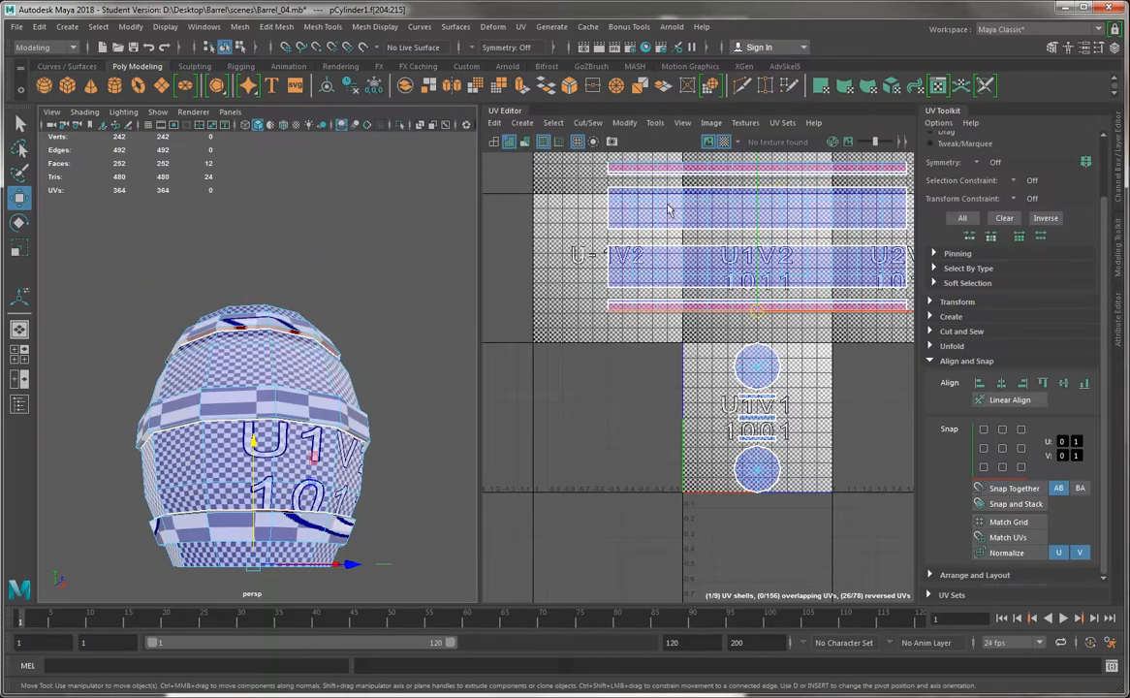
{"action": "middle_click_drag", "start_coordinate": [667, 211], "coordinate": [670, 226], "text": "alt"}
{"action": "left_click_drag", "start_coordinate": [271, 405], "coordinate": [261, 466], "text": "alt"}
{"action": "right_click_drag", "start_coordinate": [87, 436], "coordinate": [169, 480], "text": "alt"}
{"action": "middle_click_drag", "start_coordinate": [168, 480], "coordinate": [138, 400], "text": "alt"}
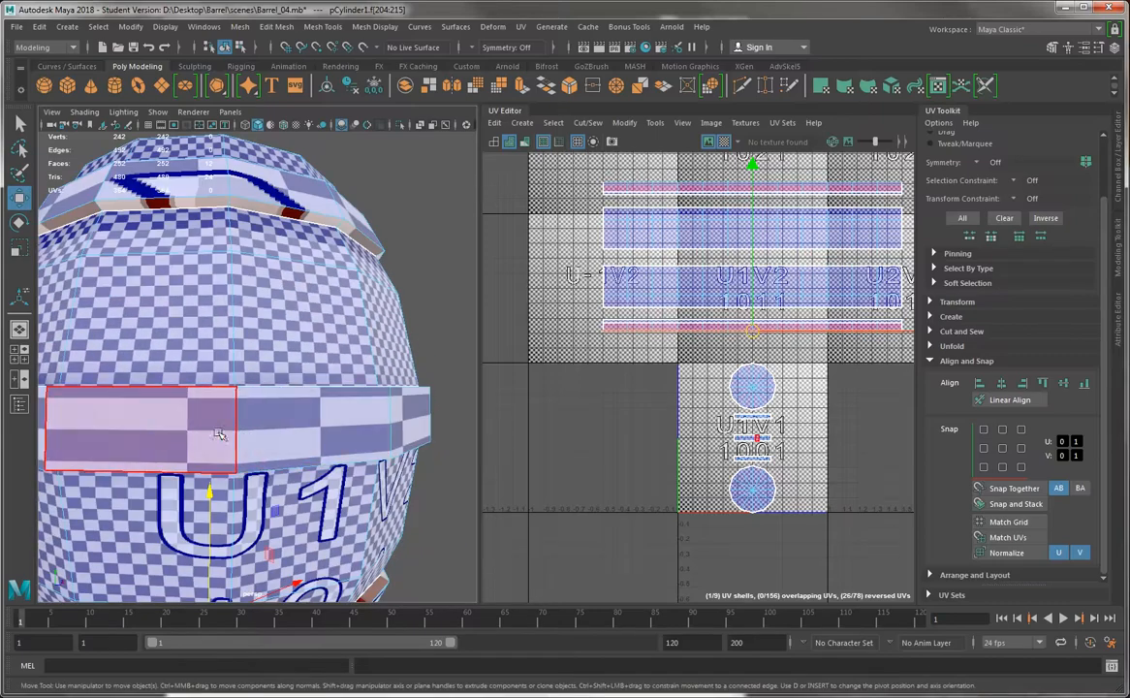
{"action": "left_click", "coordinate": [142, 397]}
{"action": "left_click_drag", "start_coordinate": [252, 320], "coordinate": [203, 332], "text": "alt"}
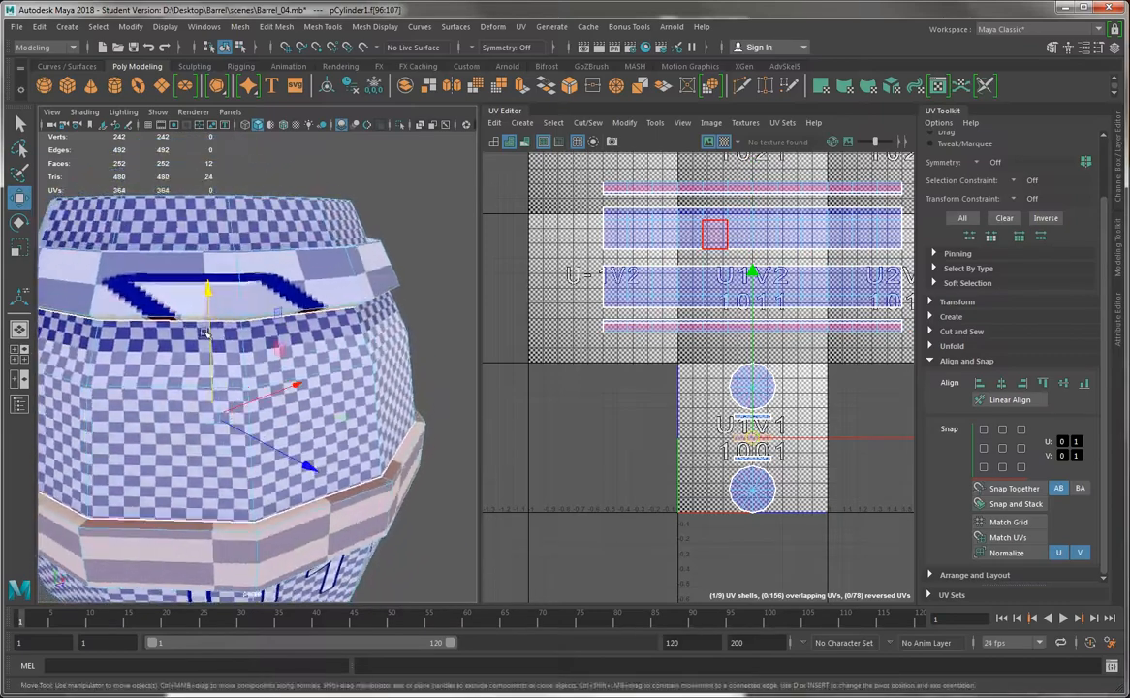
{"action": "left_click", "coordinate": [163, 283], "text": "shift"}
{"action": "double_click", "coordinate": [271, 281], "text": "shift"}
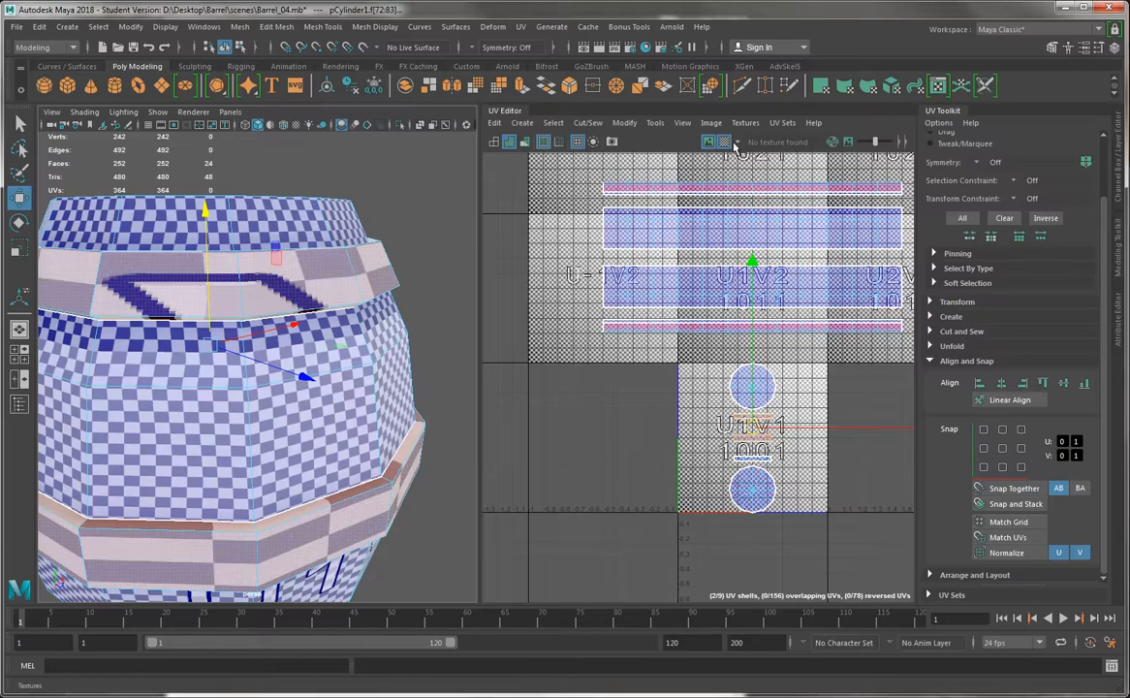
Hide the checker map and select the outer face loop of the middle band
{"action": "left_click", "coordinate": [725, 143]}
{"action": "right_click_drag", "start_coordinate": [391, 336], "coordinate": [281, 322], "text": "alt"}
{"action": "left_click_drag", "start_coordinate": [256, 340], "coordinate": [252, 255], "text": "alt"}
{"action": "right_click_drag", "start_coordinate": [236, 368], "coordinate": [271, 395], "text": "alt"}
{"action": "left_click_drag", "start_coordinate": [154, 282], "coordinate": [212, 369], "text": "alt"}
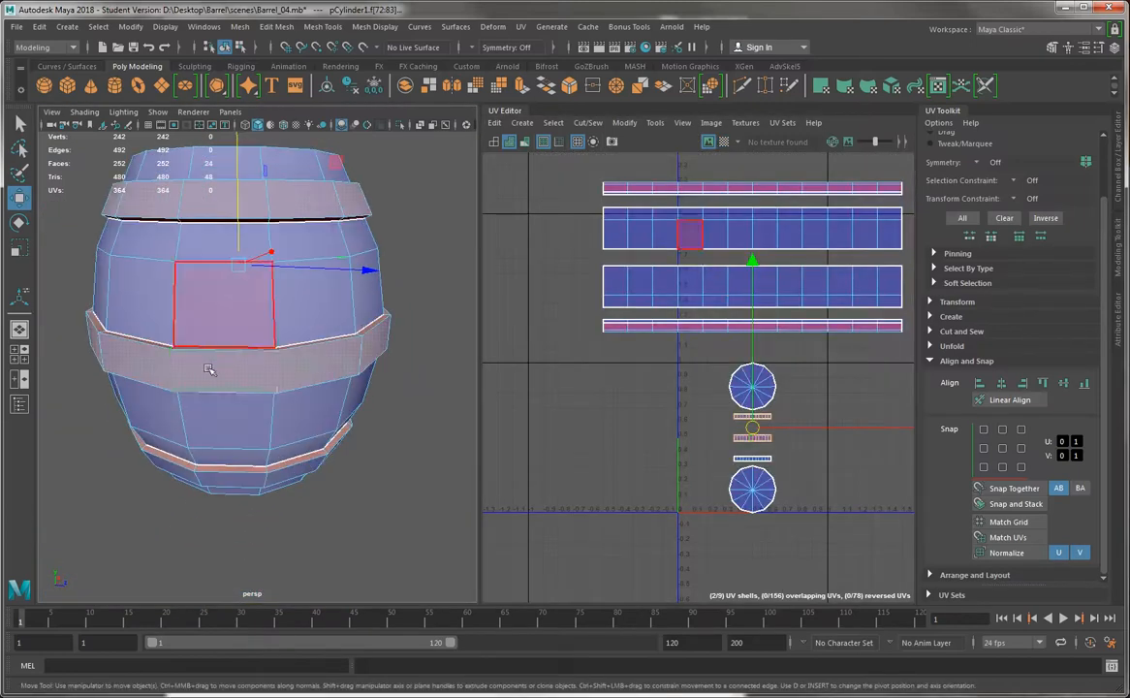
{"action": "left_click", "coordinate": [212, 372]}
{"action": "double_click", "coordinate": [143, 372], "text": "shift"}
Add the outer face loops of the top and bottom bands, and grow the selection to include the bands' edge faces
{"action": "left_click_drag", "start_coordinate": [81, 305], "coordinate": [84, 361], "text": "alt"}
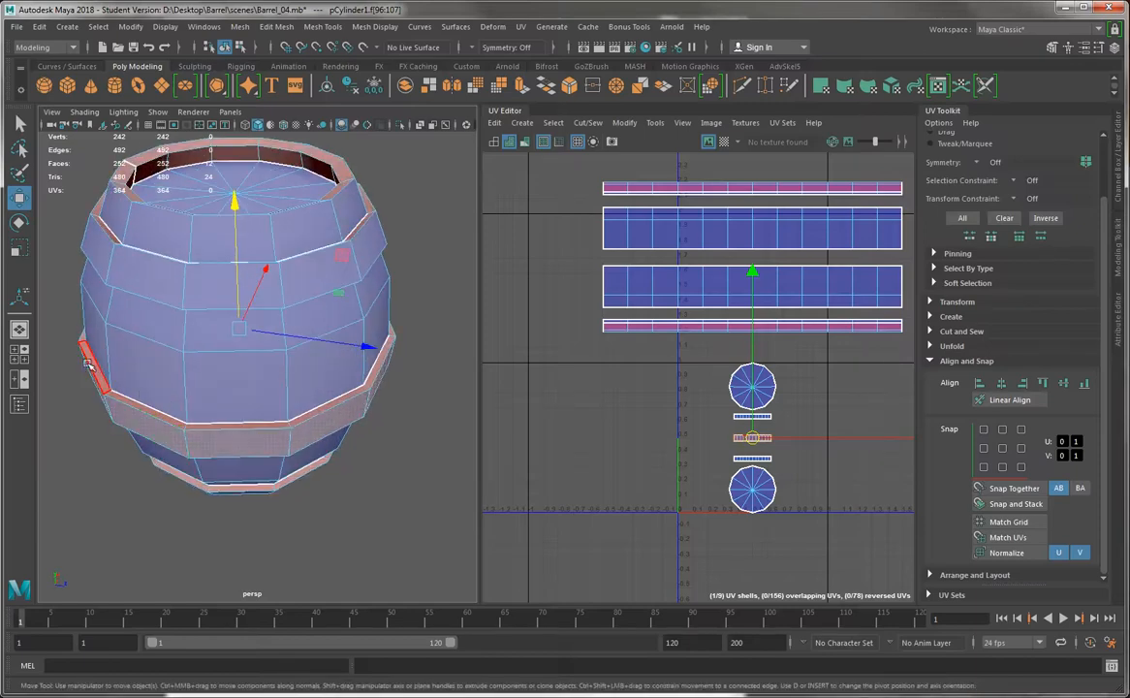
{"action": "left_click_drag", "start_coordinate": [140, 413], "coordinate": [146, 328], "text": "alt"}
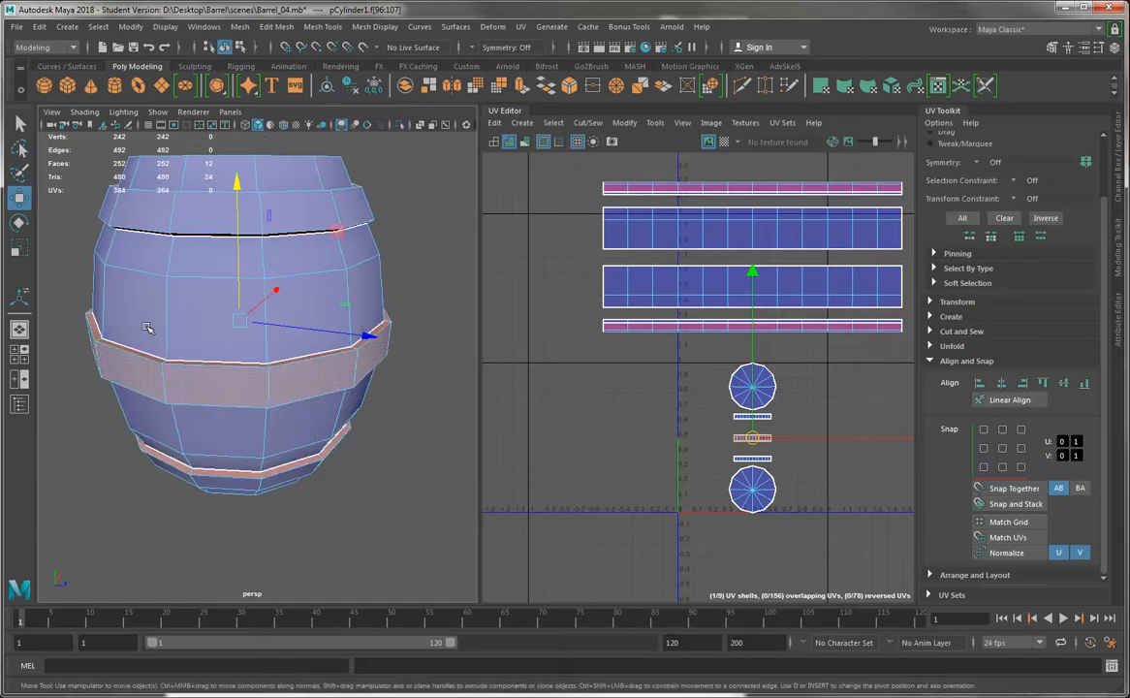
{"action": "left_click", "coordinate": [233, 209], "text": "shift"}
{"action": "double_click", "coordinate": [148, 213], "text": "shift"}
{"action": "mouse_move", "coordinate": [148, 399]}
{"action": "left_mouse_down", "text": "alt"}
{"action": "mouse_move", "coordinate": [161, 306]}
{"action": "mouse_move", "coordinate": [164, 398]}
{"action": "left_mouse_up", "text": "alt"}
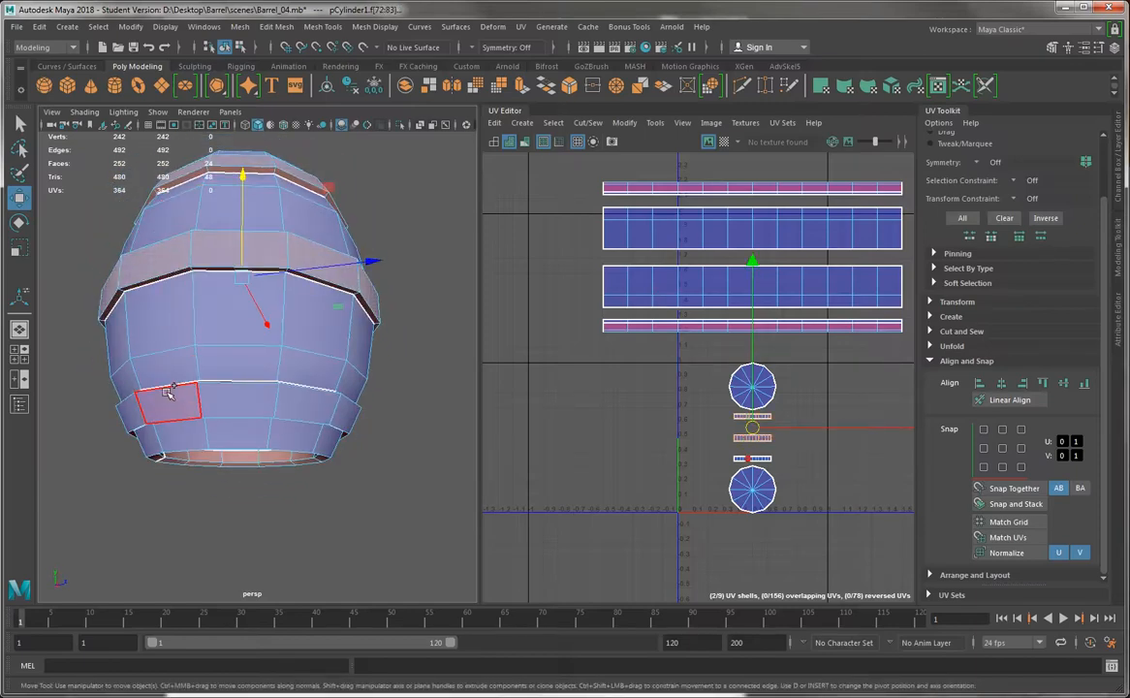
{"action": "double_click", "coordinate": [214, 405], "text": "shift"}
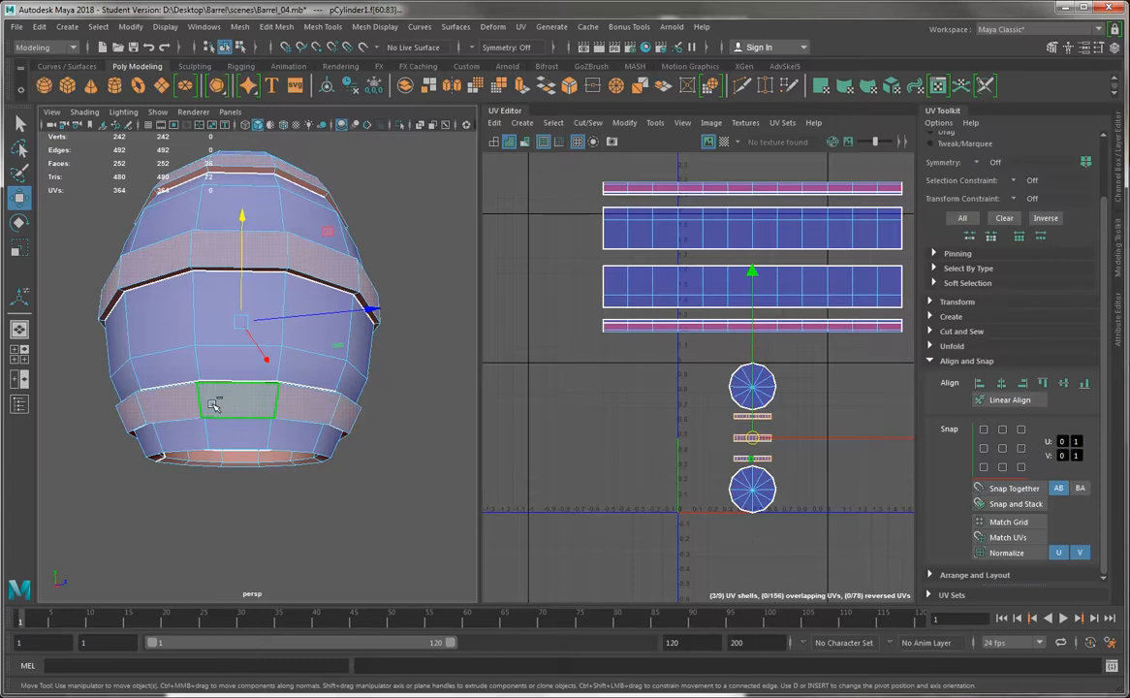
{"action": "key", "text": "shift+period"}
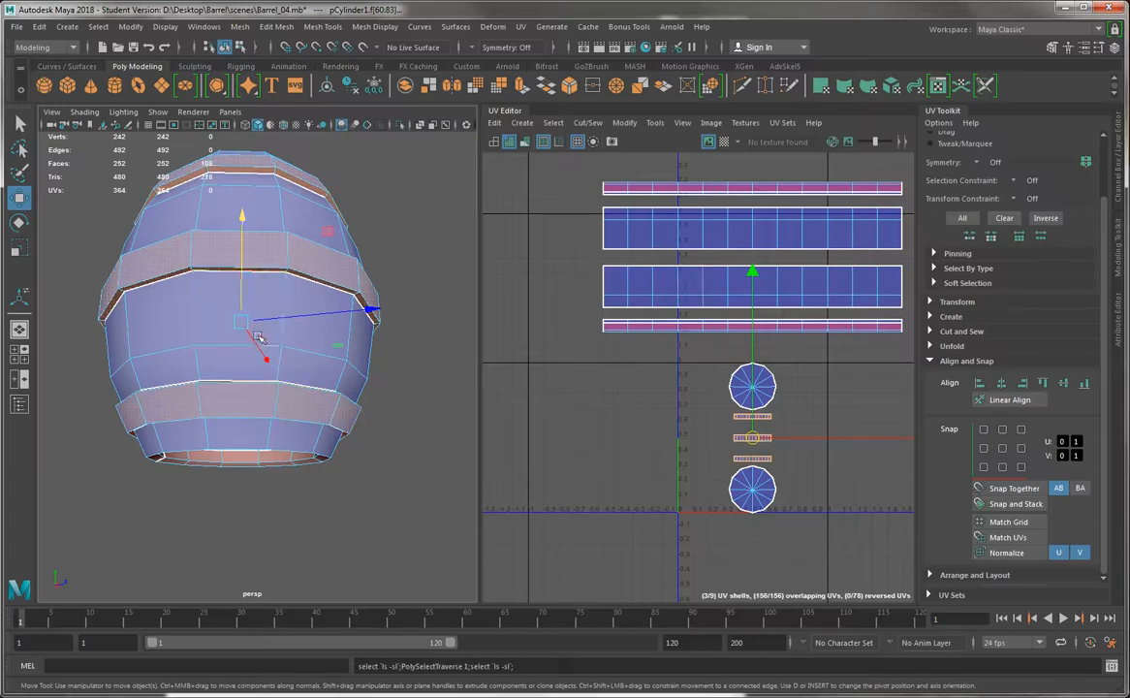
Apply a cylindrical UV projection to the three bands and move their shells below the 0–1 tile
{"action": "left_click_drag", "start_coordinate": [215, 266], "coordinate": [195, 370], "text": "alt"}
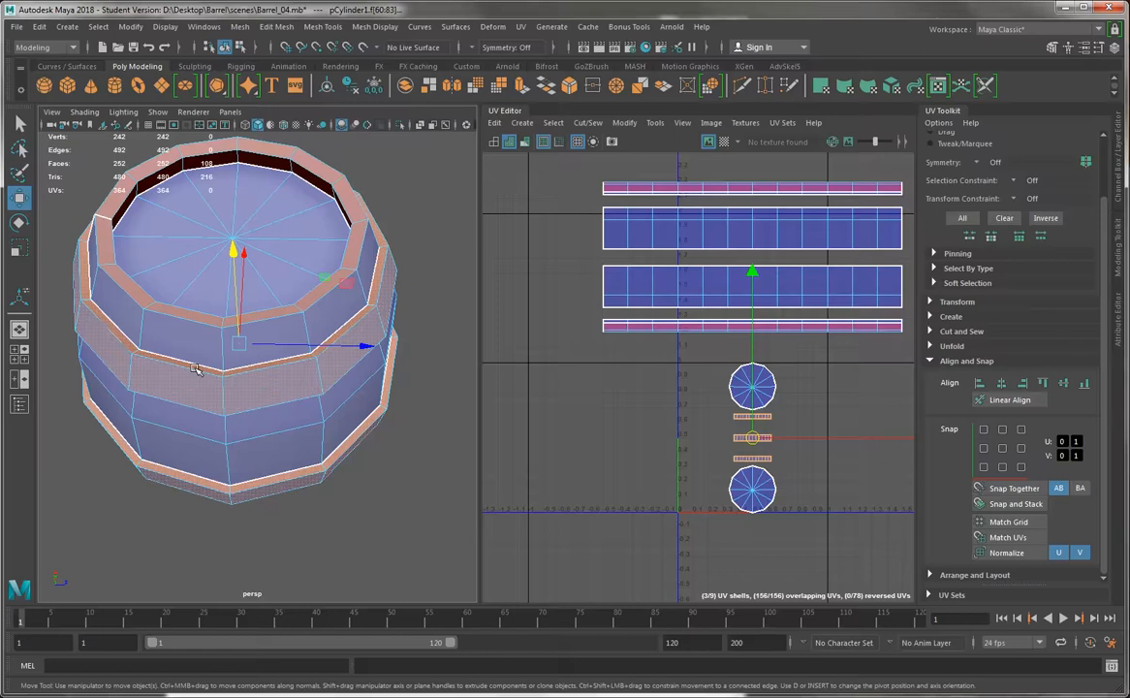
{"action": "right_click_drag", "start_coordinate": [197, 370], "coordinate": [262, 395], "text": "alt"}
{"action": "left_click_drag", "start_coordinate": [280, 462], "coordinate": [357, 411], "text": "alt"}
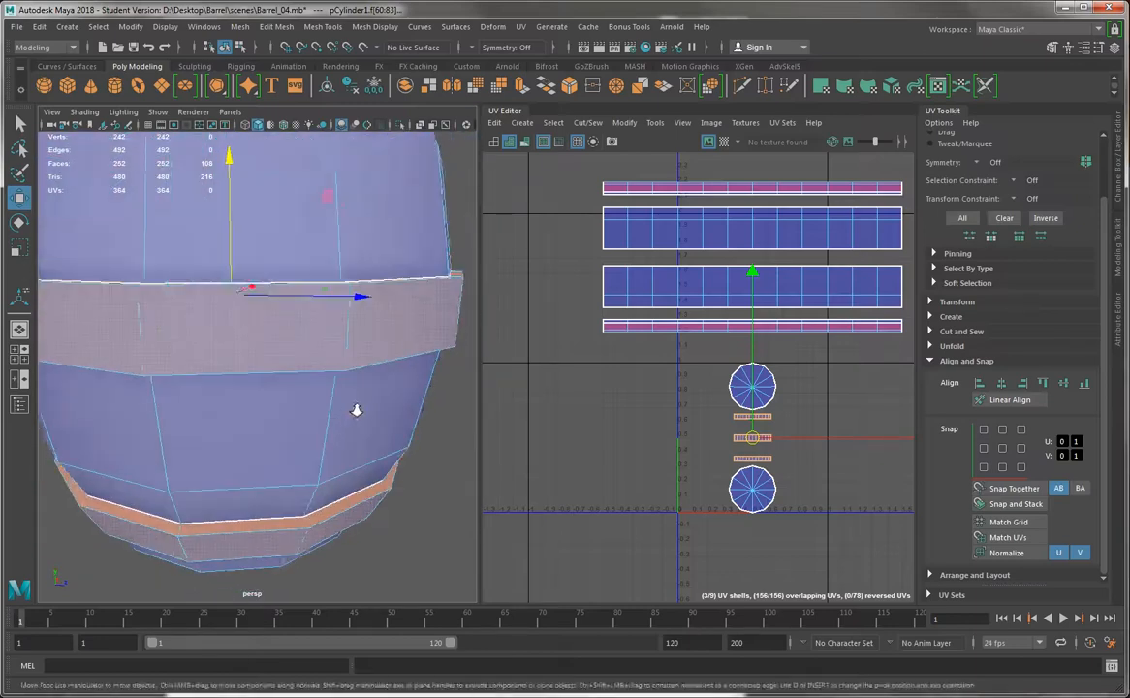
{"action": "key", "text": "f"}
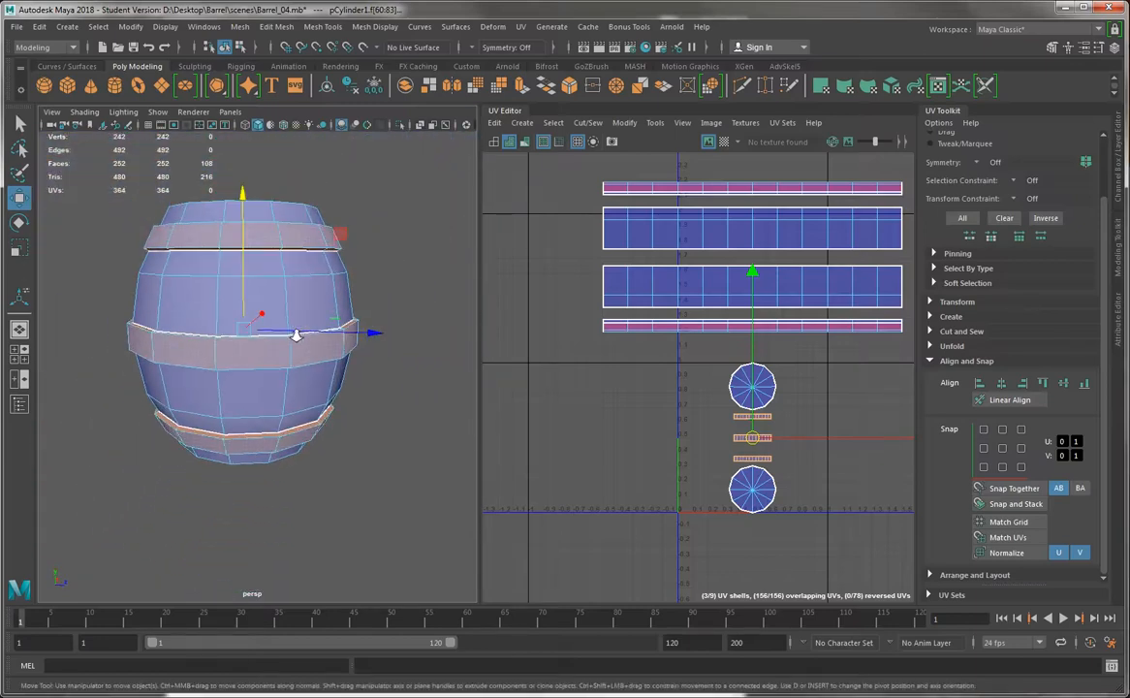
{"action": "left_click", "coordinate": [847, 87]}
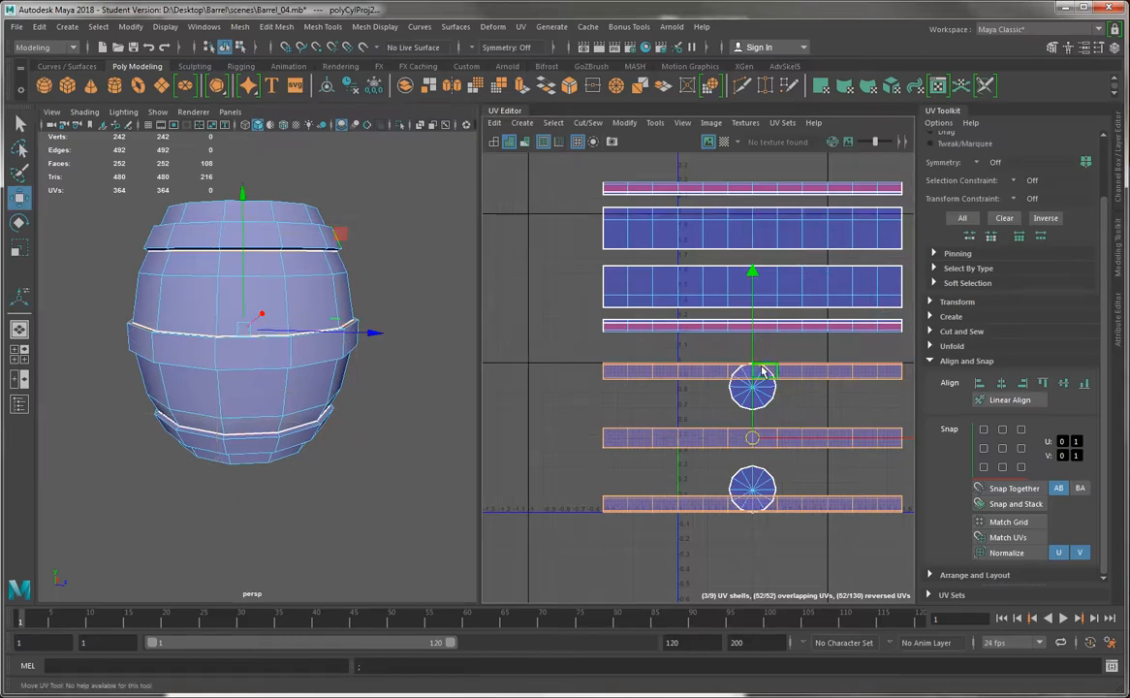
{"action": "scroll", "coordinate": [763, 449], "scroll_direction": "down", "scroll_amount": 3}
{"action": "left_click_drag", "start_coordinate": [757, 296], "coordinate": [755, 414]}
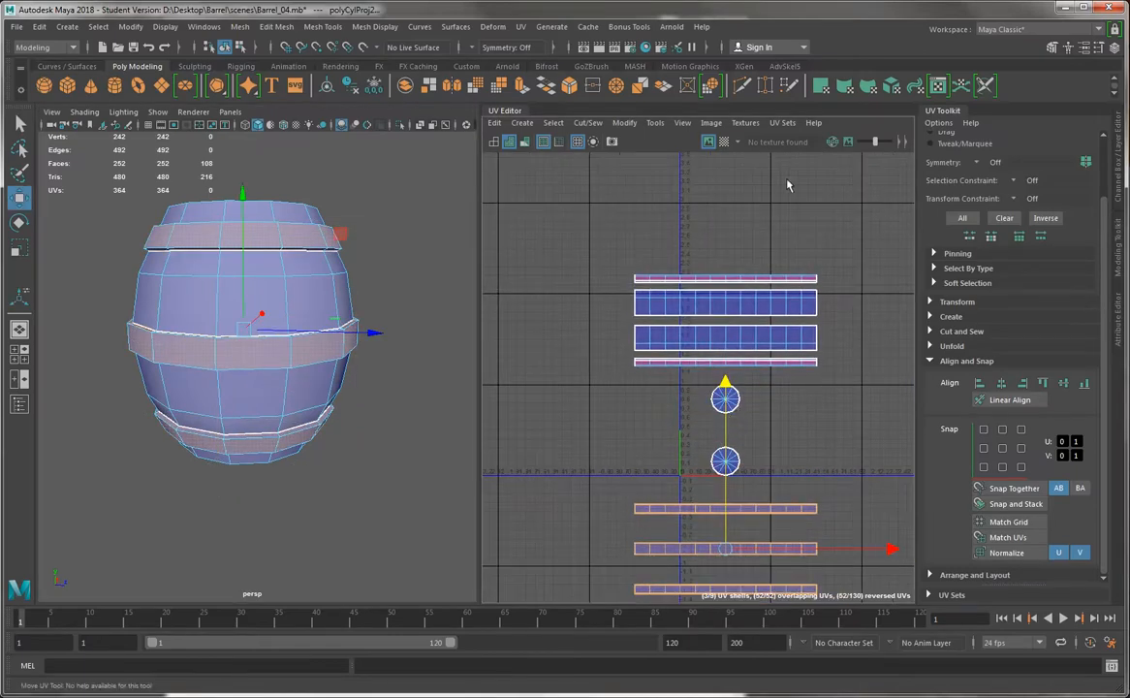
Preview the checker map on the bands' new UVs, inspect it on the barrel, and hide it again
{"action": "left_click", "coordinate": [728, 143]}
{"action": "scroll", "coordinate": [313, 388], "scroll_direction": "up", "scroll_amount": 5}
{"action": "left_click_drag", "start_coordinate": [313, 388], "coordinate": [248, 328], "text": "alt"}
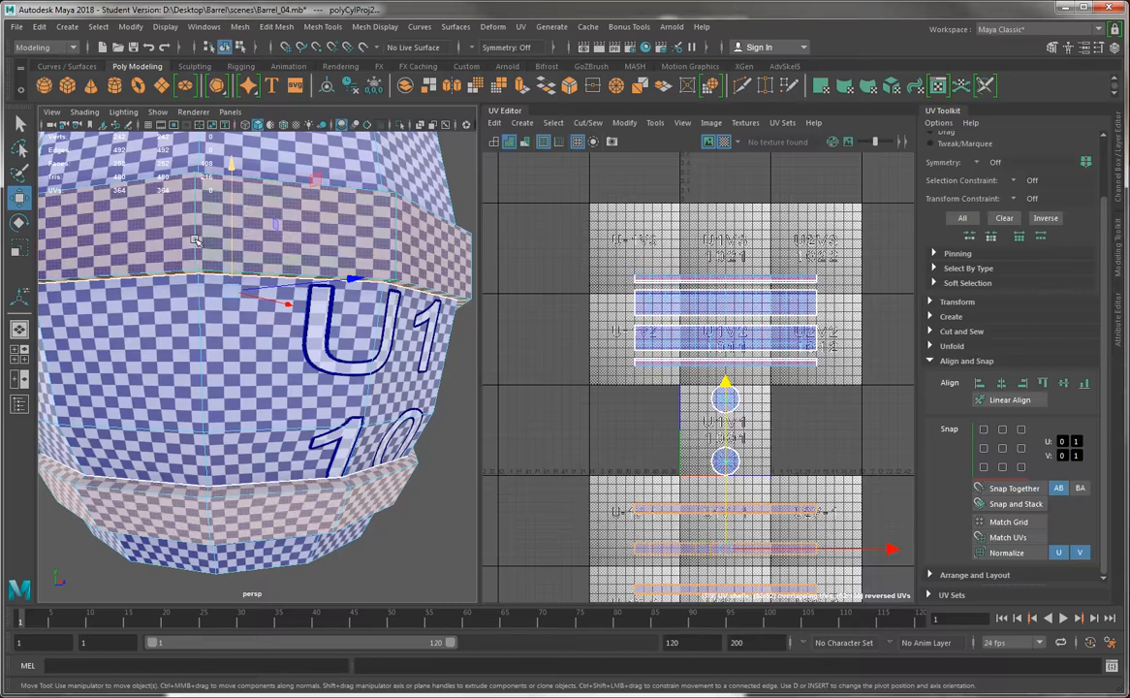
{"action": "left_click", "coordinate": [729, 143]}
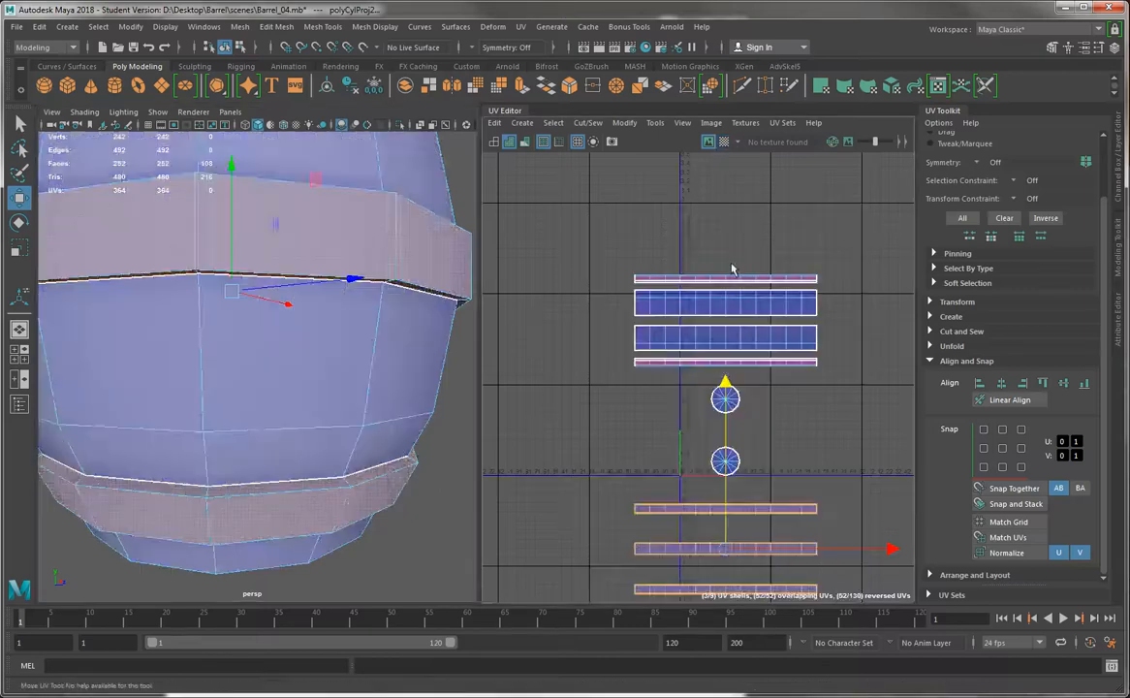
Select the two circular cap shells in the UV layout
{"action": "left_click_drag", "start_coordinate": [630, 347], "coordinate": [734, 454]}
{"action": "key", "text": "w"}
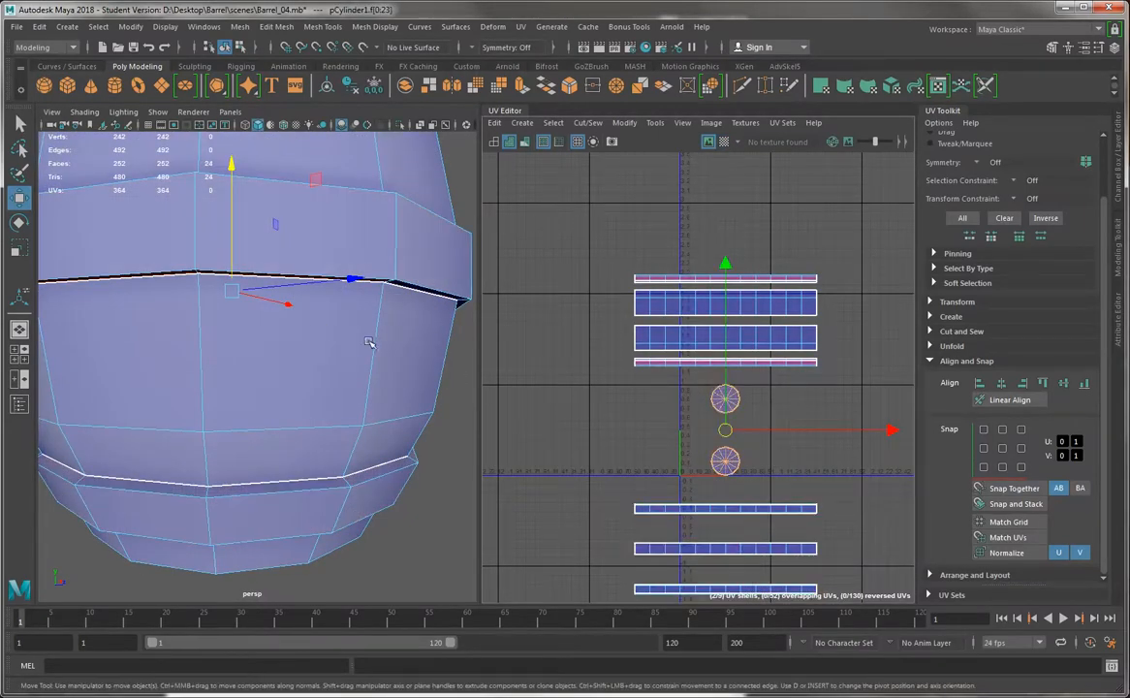
{"action": "left_click_drag", "start_coordinate": [370, 343], "coordinate": [385, 351], "text": "alt"}
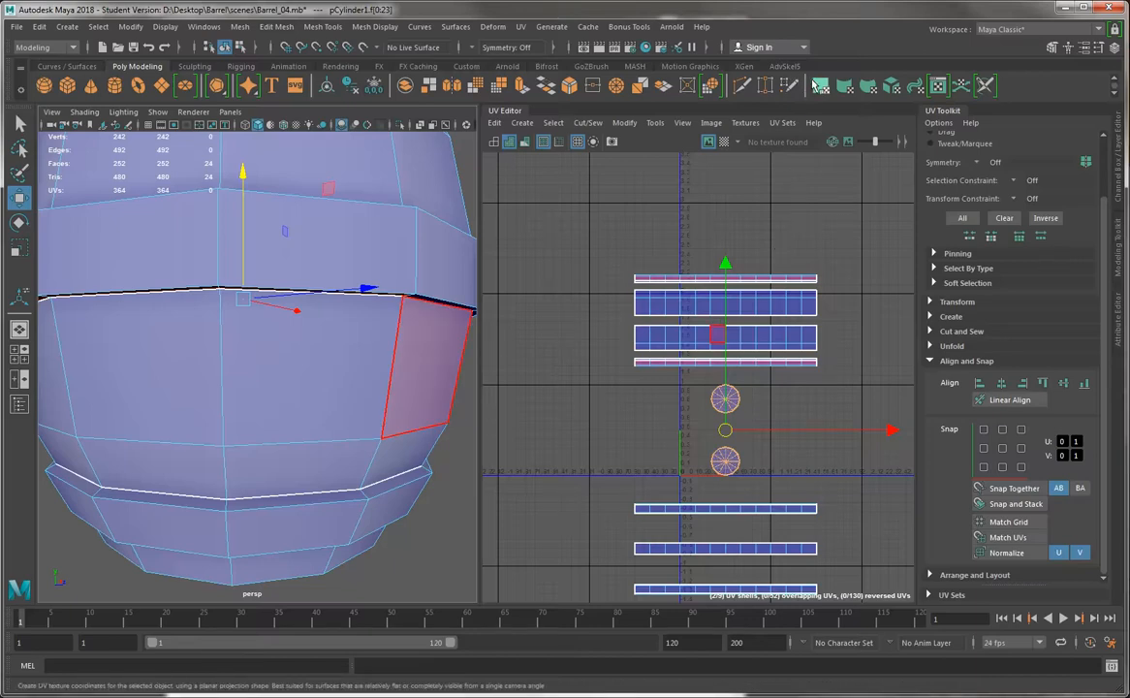
Apply a planar UV projection to the two caps and move one of the overlapping cap shells left of the 0–1 tile
{"action": "scroll", "coordinate": [276, 279], "scroll_direction": "down", "scroll_amount": 5}
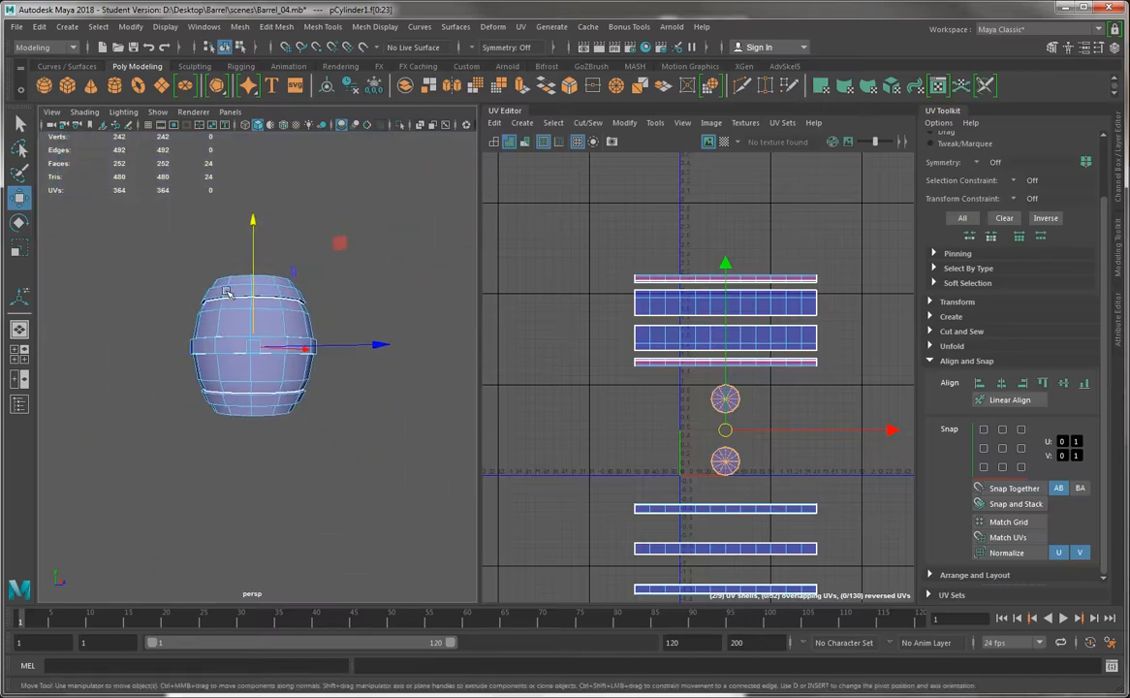
{"action": "left_click", "coordinate": [750, 85]}
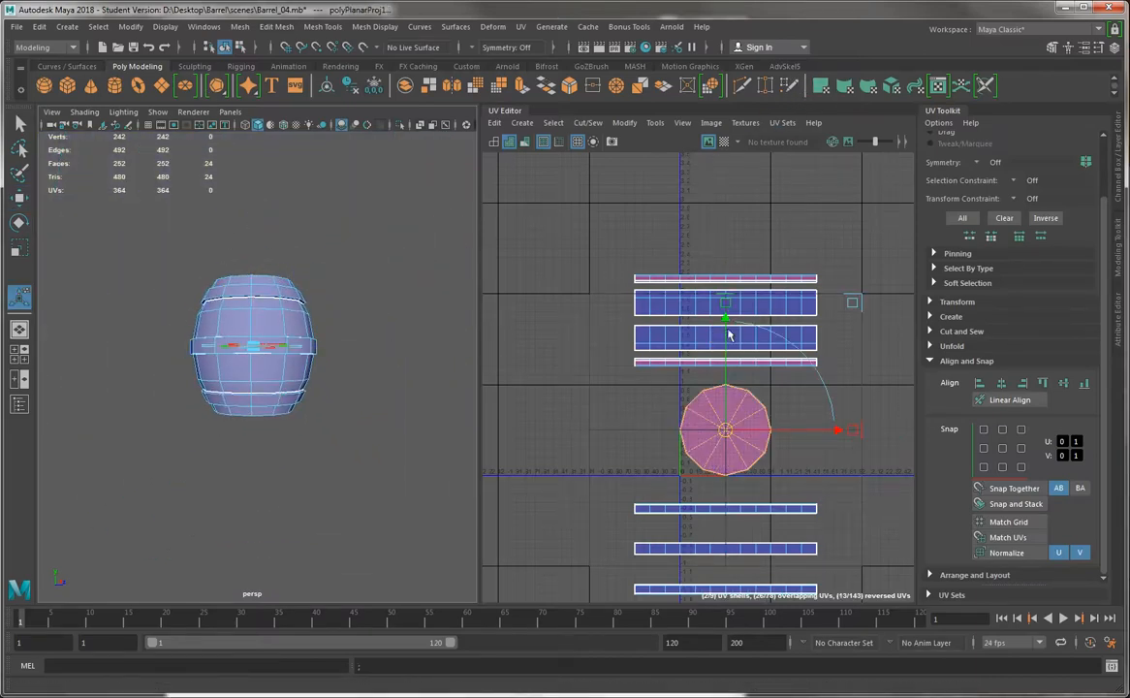
{"action": "scroll", "coordinate": [729, 327], "scroll_direction": "up", "scroll_amount": 2}
{"action": "key", "text": "w"}
{"action": "left_click", "coordinate": [772, 463]}
{"action": "left_click_drag", "start_coordinate": [779, 465], "coordinate": [599, 474]}
Select the cap shell remaining in the 0–1 tile and move it above the other cap shell, beside the body shells
{"action": "left_click_drag", "start_coordinate": [261, 361], "coordinate": [280, 341], "text": "alt"}
{"action": "double_click", "coordinate": [683, 431]}
{"action": "left_click_drag", "start_coordinate": [427, 410], "coordinate": [333, 378], "text": "alt"}
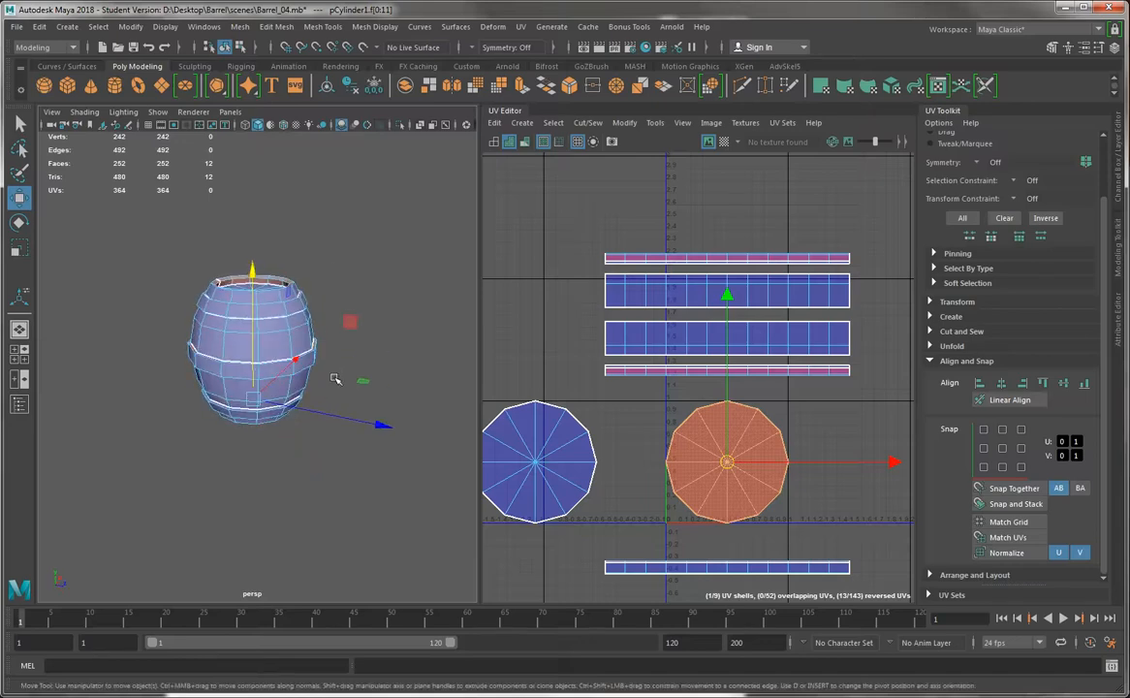
{"action": "left_click_drag", "start_coordinate": [732, 464], "coordinate": [528, 320]}
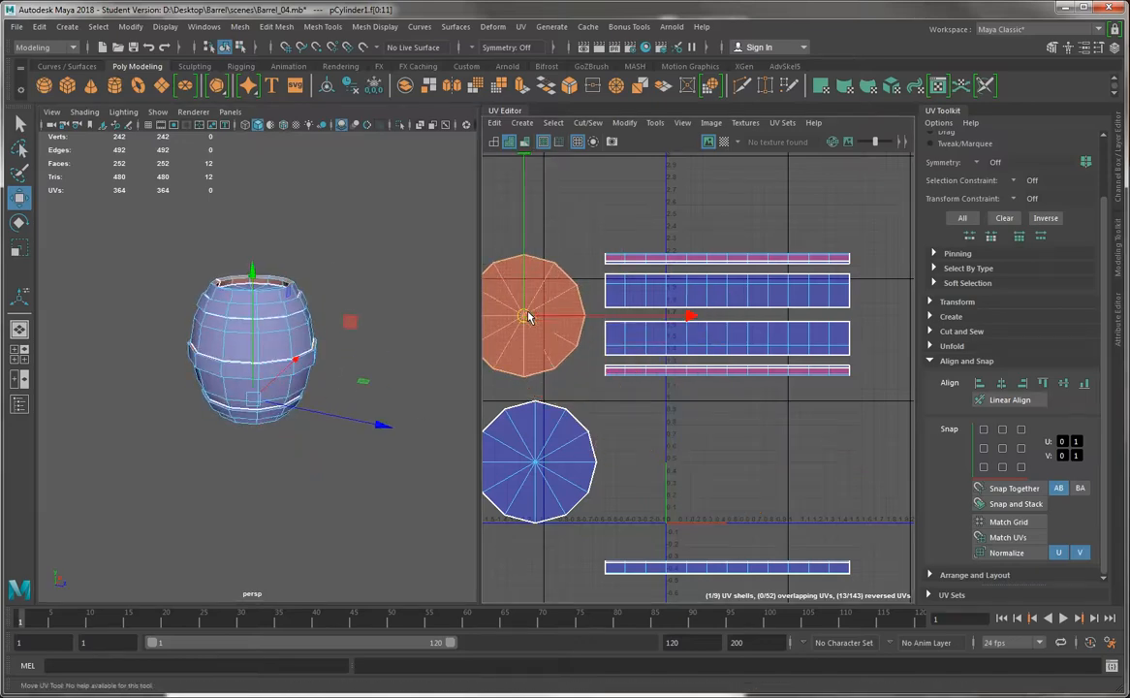
{"action": "middle_click_drag", "start_coordinate": [671, 413], "coordinate": [677, 278], "text": "alt"}
{"action": "middle_click_drag", "start_coordinate": [609, 272], "coordinate": [641, 386], "text": "alt"}
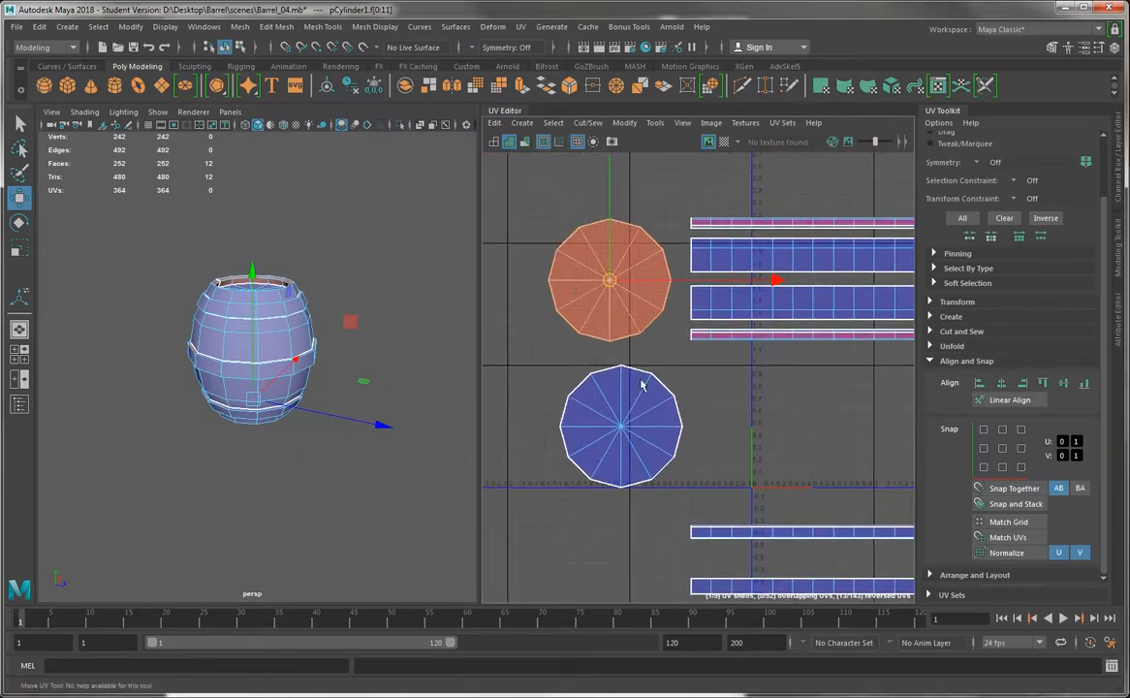
Select both cap shells together and move them farther left of the body shells in the UV layout
{"action": "left_click", "coordinate": [635, 419]}
{"action": "left_click", "coordinate": [593, 313], "text": "shift"}
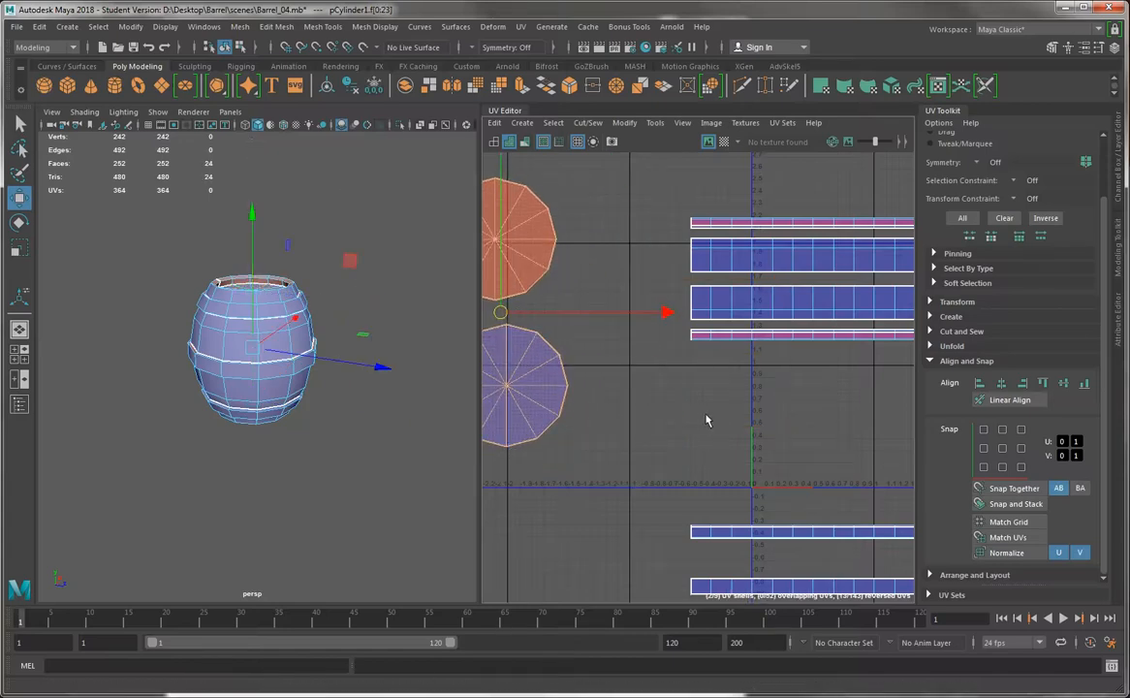
{"action": "right_click_drag", "start_coordinate": [705, 416], "coordinate": [571, 350], "text": "alt"}
{"action": "middle_click_drag", "start_coordinate": [852, 283], "coordinate": [794, 251], "text": "alt"}
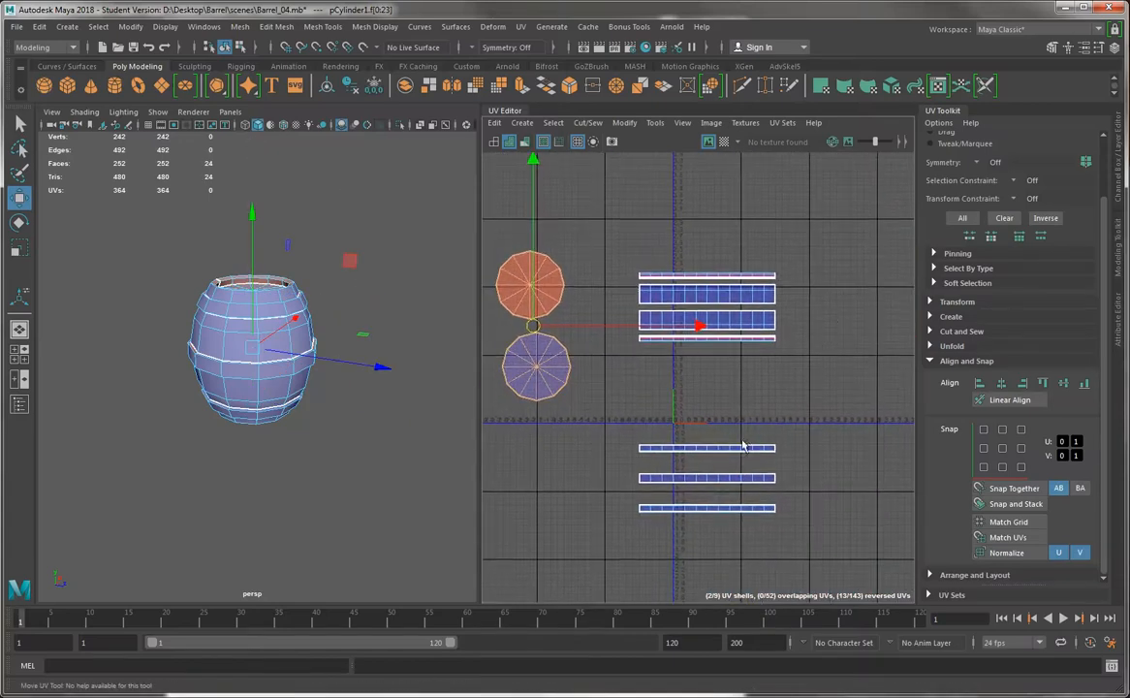
Move the three band shells farther below the 0–1 tile and to the right, and shift the four body shells slightly down
{"action": "left_click_drag", "start_coordinate": [725, 451], "coordinate": [812, 532]}
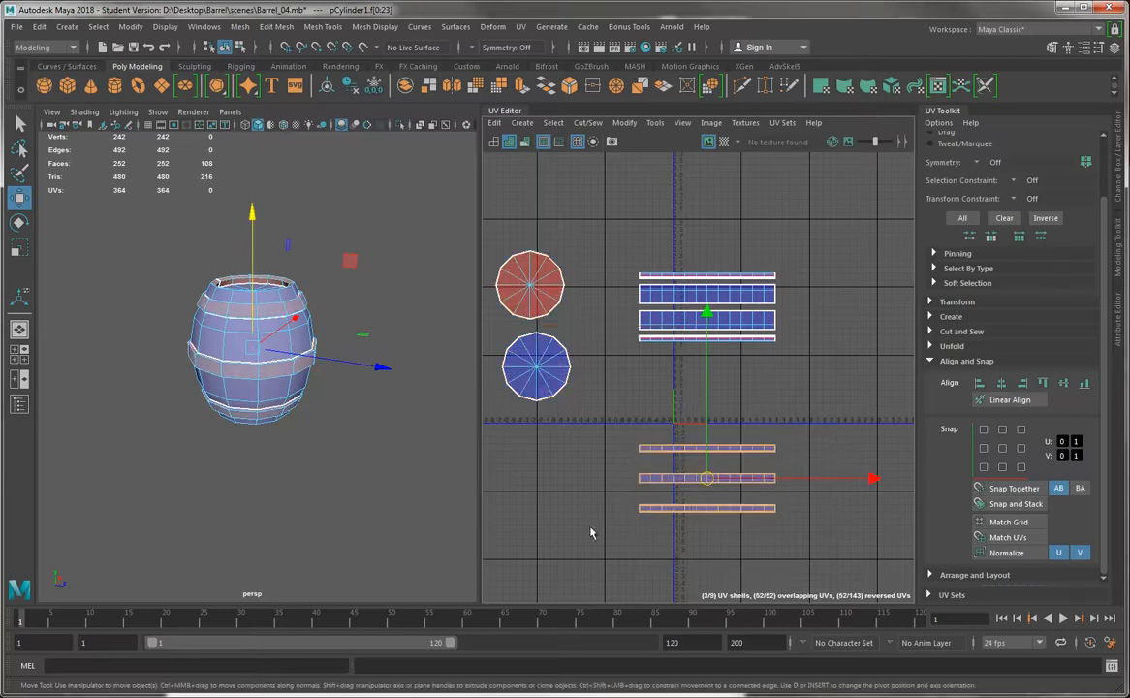
{"action": "left_click_drag", "start_coordinate": [712, 481], "coordinate": [744, 513]}
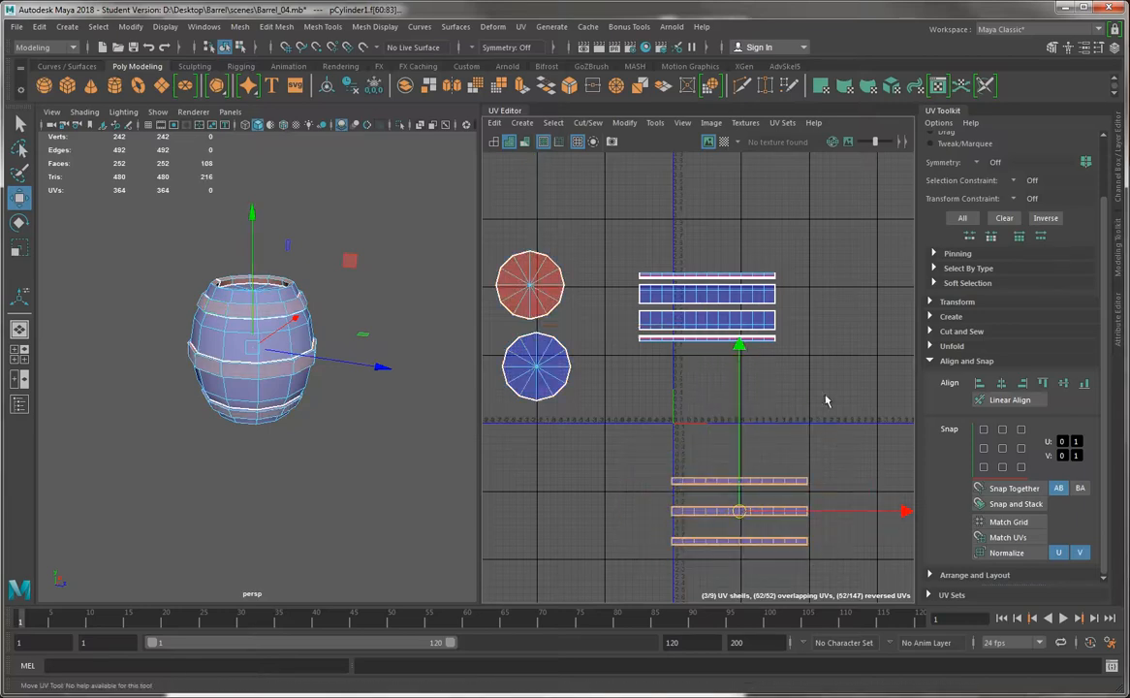
{"action": "left_click_drag", "start_coordinate": [834, 398], "coordinate": [631, 239]}
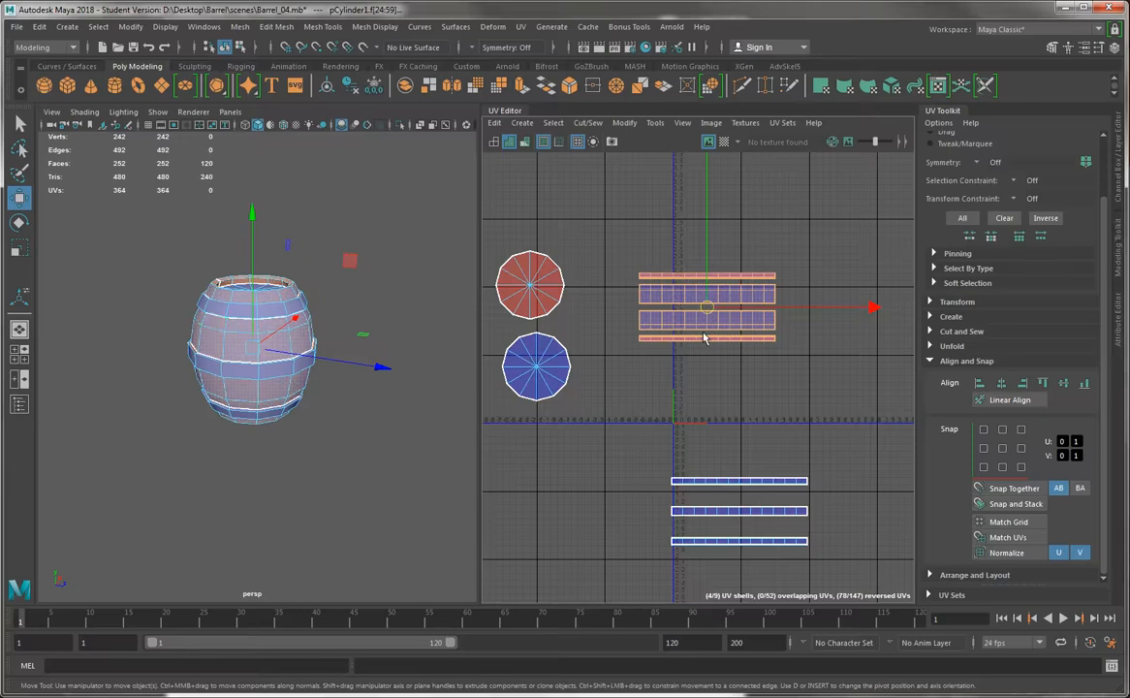
{"action": "left_click_drag", "start_coordinate": [705, 337], "coordinate": [697, 354]}
Reselect the two cap shells and shift them slightly farther left, keeping them apart from the body shells
{"action": "left_click_drag", "start_coordinate": [606, 225], "coordinate": [438, 455]}
{"action": "left_click_drag", "start_coordinate": [533, 326], "coordinate": [514, 323]}
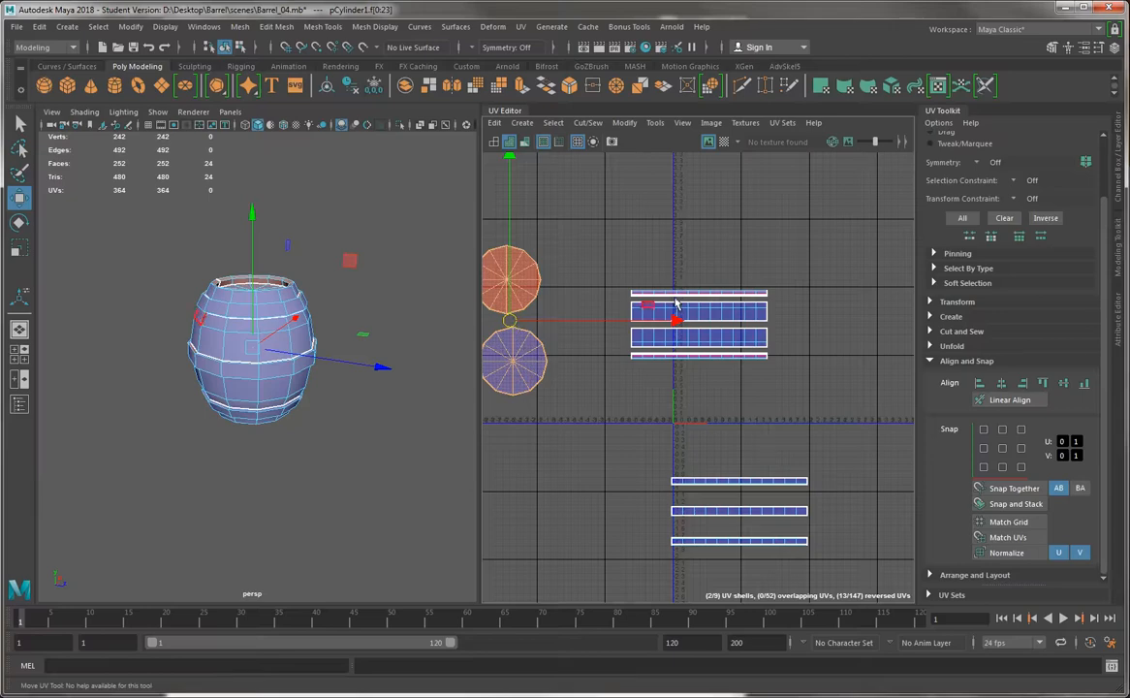
{"action": "scroll", "coordinate": [775, 301], "scroll_direction": "down", "scroll_amount": 3}
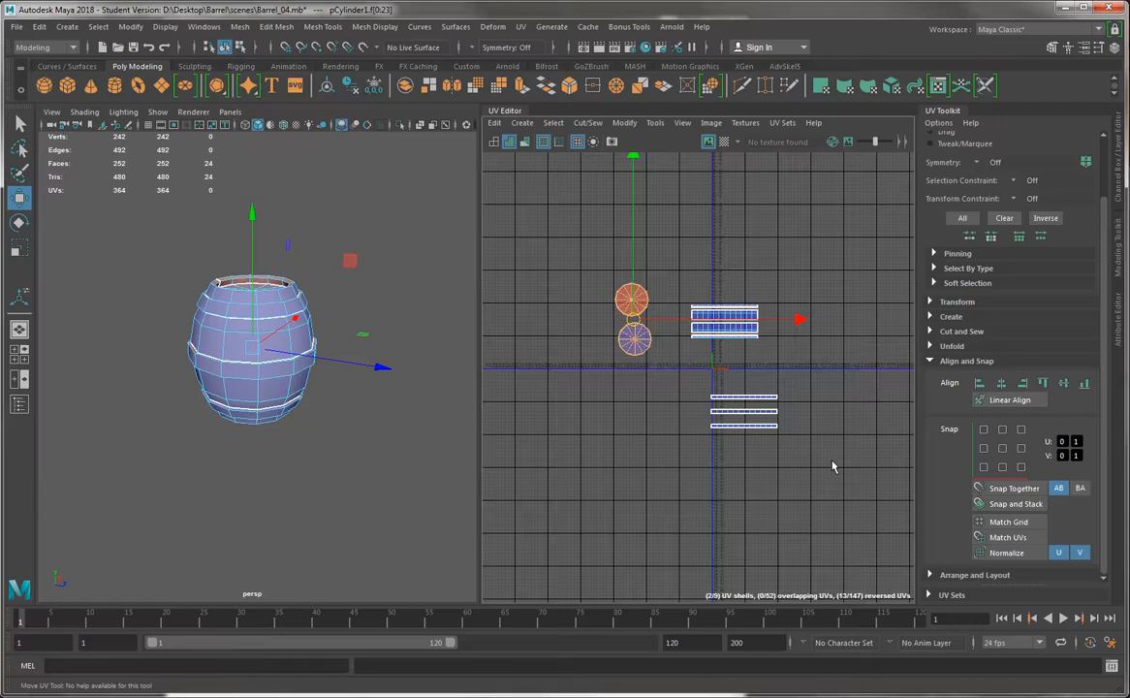
Select the four body shells, frame them in the UV layout and 3D view, and isolate their faces on the barrel
{"action": "left_click_drag", "start_coordinate": [671, 291], "coordinate": [814, 367]}
{"action": "key", "text": "f"}
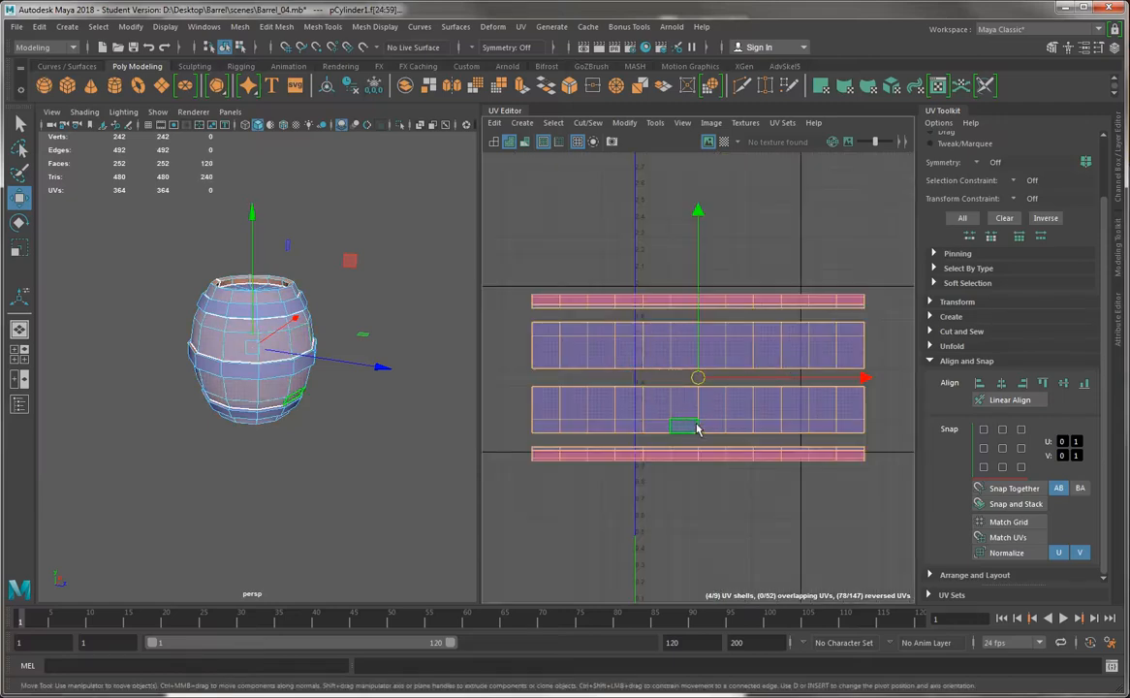
{"action": "key", "text": "f"}
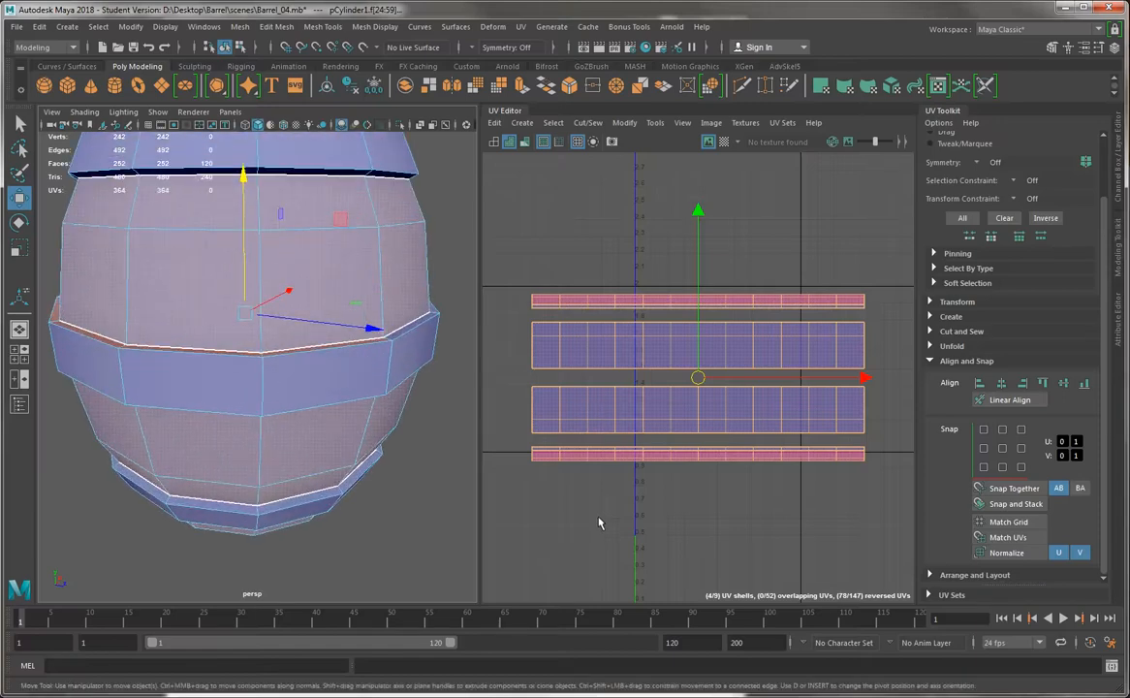
{"action": "left_click", "coordinate": [598, 524]}
{"action": "left_click_drag", "start_coordinate": [283, 228], "coordinate": [272, 315], "text": "alt"}
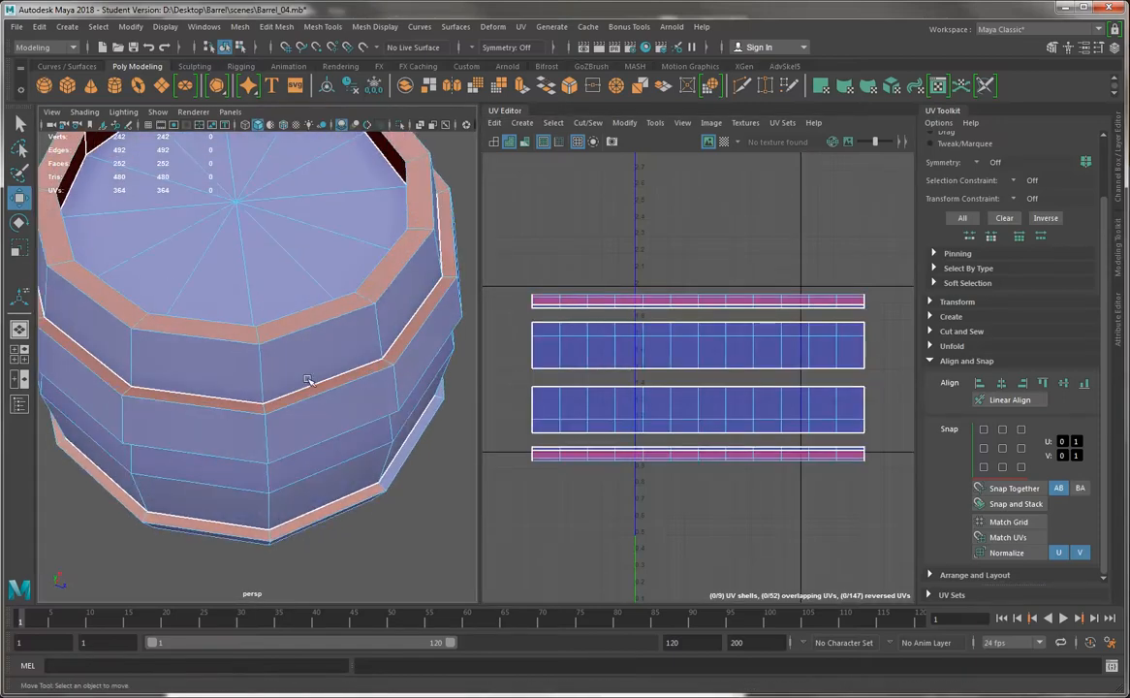
{"action": "left_click_drag", "start_coordinate": [499, 259], "coordinate": [820, 438]}
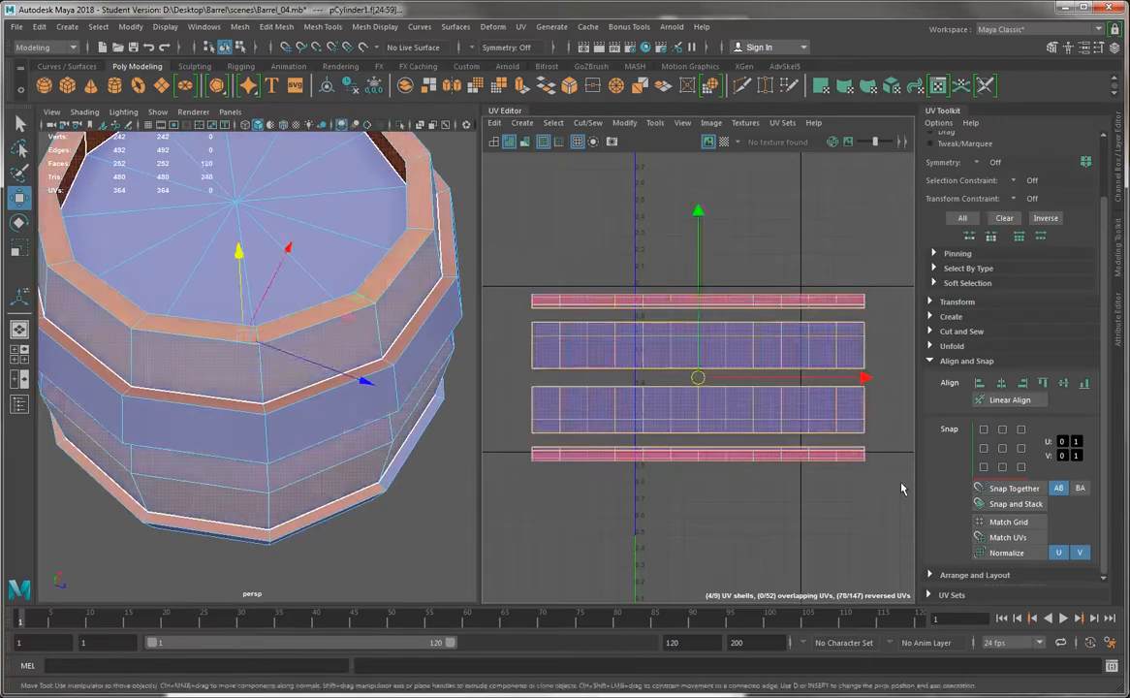
{"action": "left_click", "coordinate": [405, 133]}
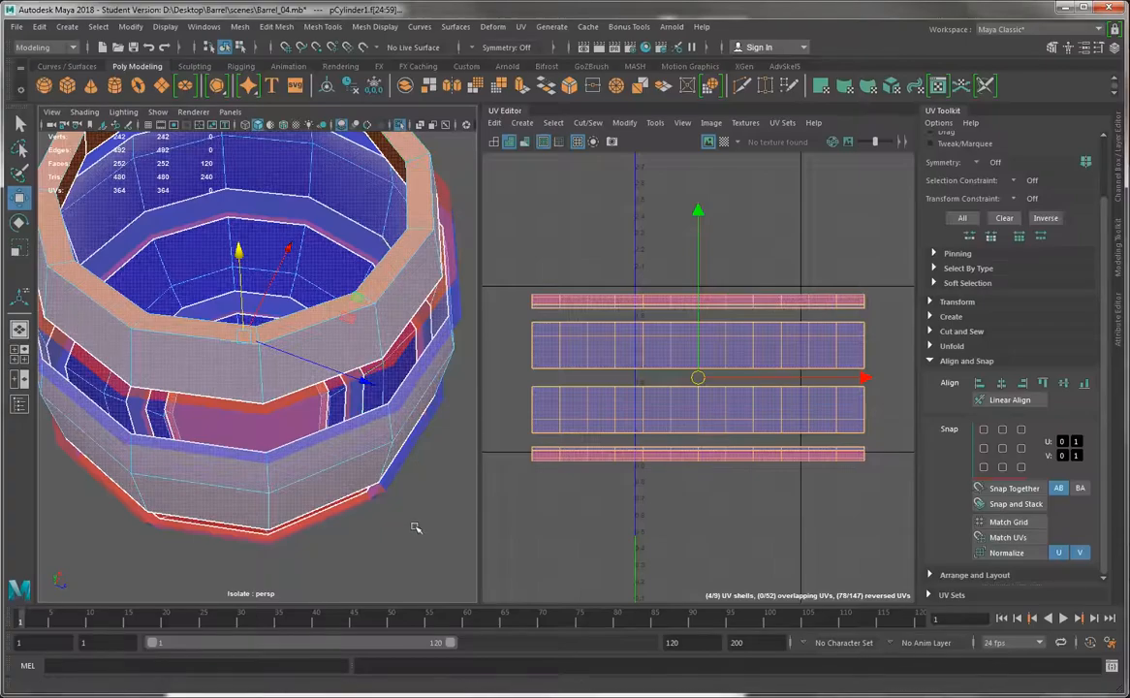
{"action": "left_click_drag", "start_coordinate": [411, 527], "coordinate": [132, 369], "text": "alt"}
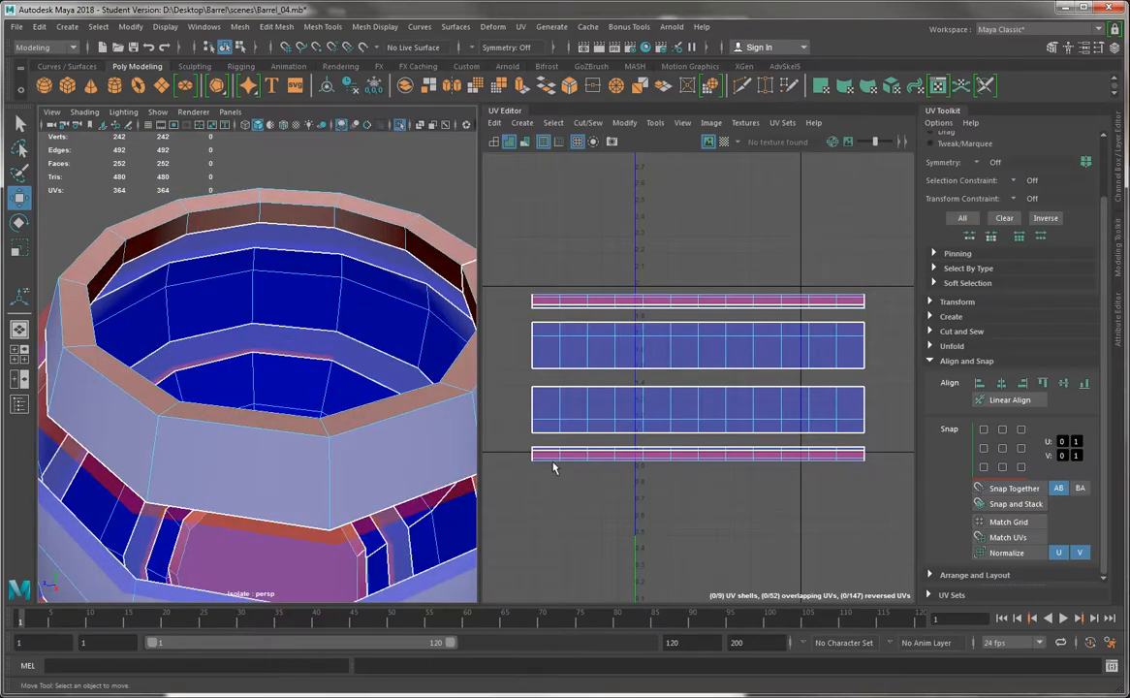
Select the two tall body shells and move them down in the UV layout, clear of the two thin rim shells
{"action": "left_click", "coordinate": [666, 333]}
{"action": "left_click_drag", "start_coordinate": [699, 245], "coordinate": [703, 256]}
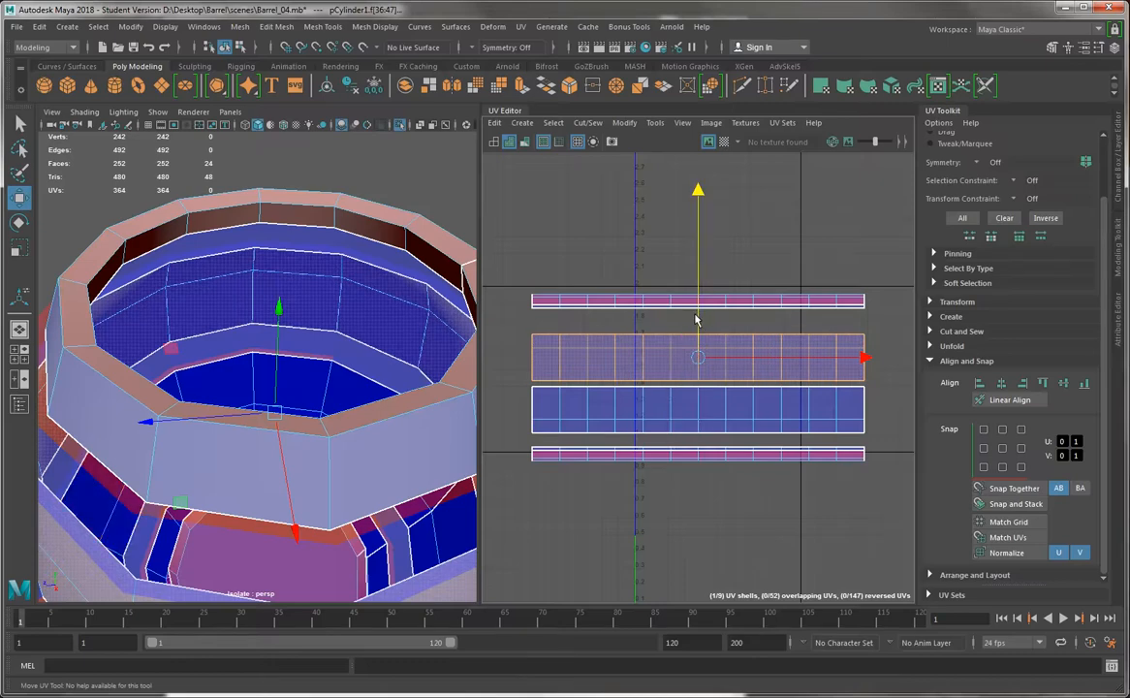
{"action": "left_click", "coordinate": [704, 417], "text": "shift"}
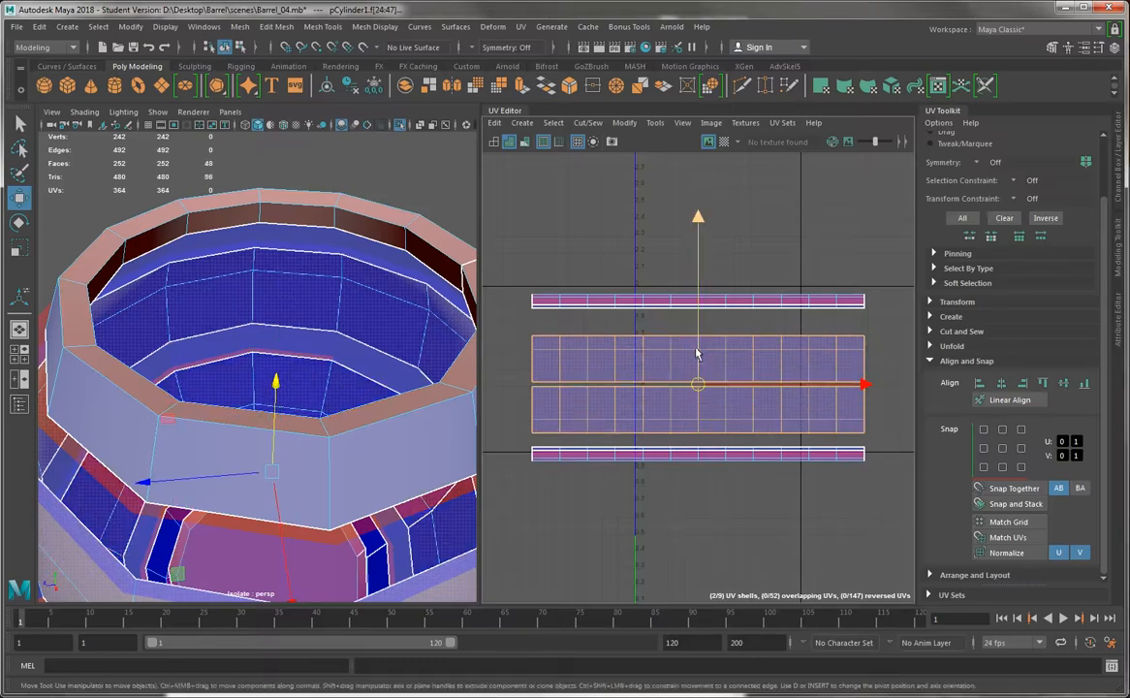
{"action": "left_click_drag", "start_coordinate": [696, 355], "coordinate": [713, 577]}
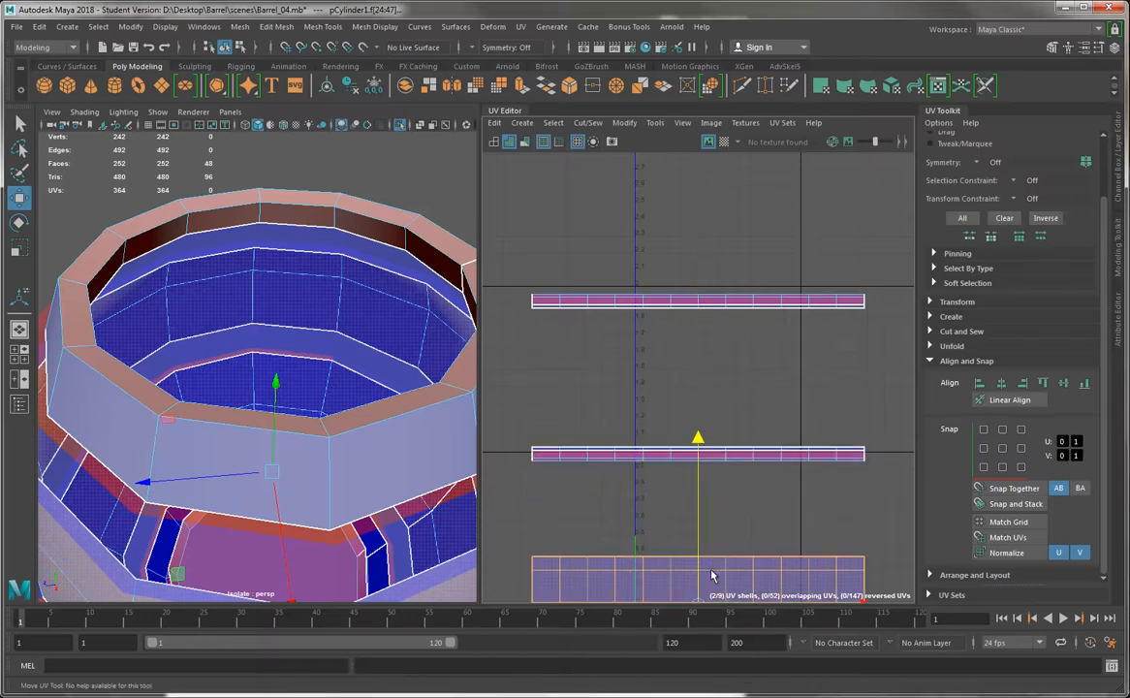
Select the outer face loop around the barrel's top rim and move its UVs down within the upper rim shell
{"action": "left_click_drag", "start_coordinate": [865, 346], "coordinate": [486, 237]}
{"action": "left_click_drag", "start_coordinate": [501, 398], "coordinate": [901, 479]}
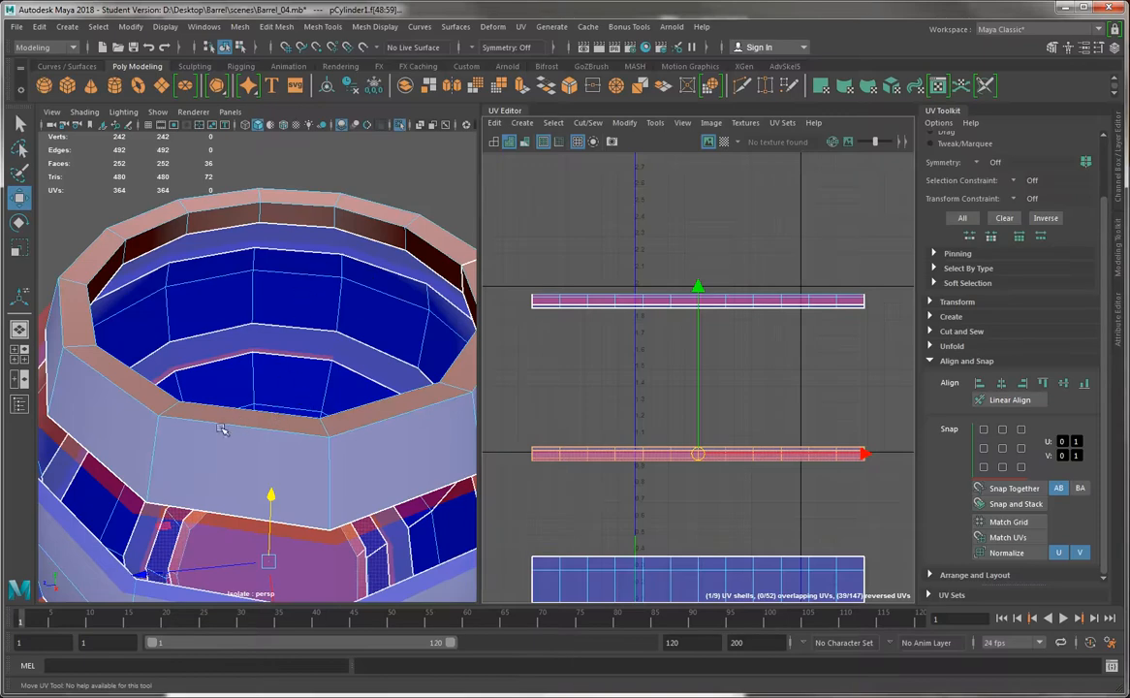
{"action": "right_click_drag", "start_coordinate": [105, 420], "coordinate": [102, 363]}
{"action": "left_click", "coordinate": [97, 420]}
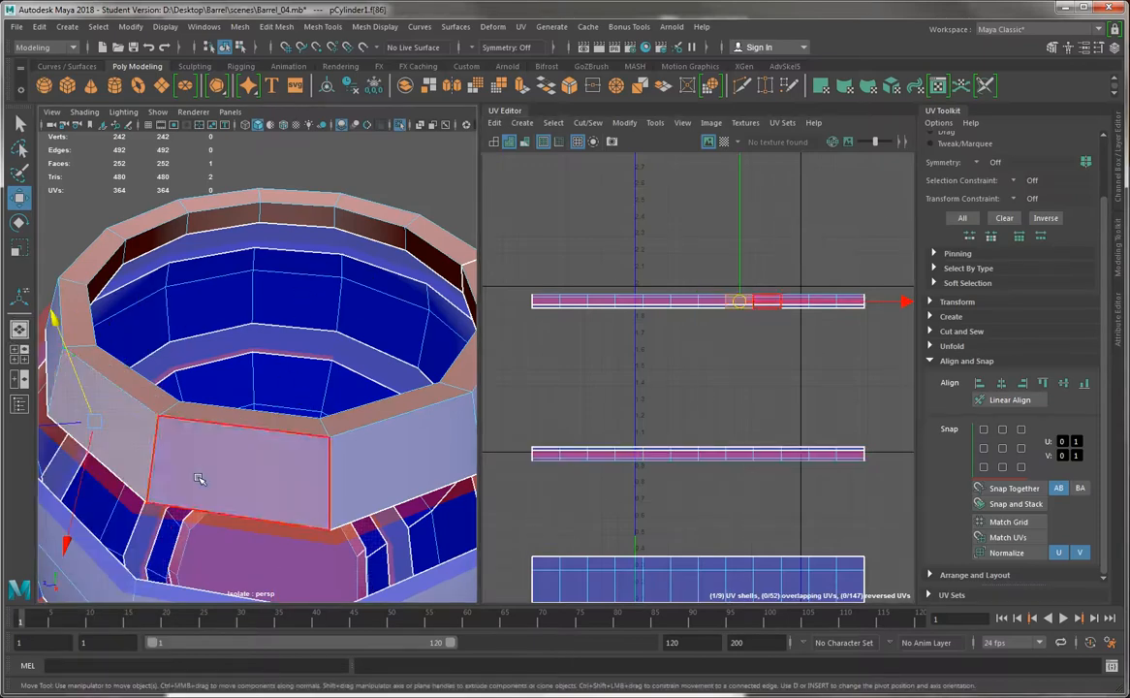
{"action": "double_click", "coordinate": [209, 475], "text": "shift"}
{"action": "right_click_drag", "start_coordinate": [671, 280], "coordinate": [451, 458], "text": "alt"}
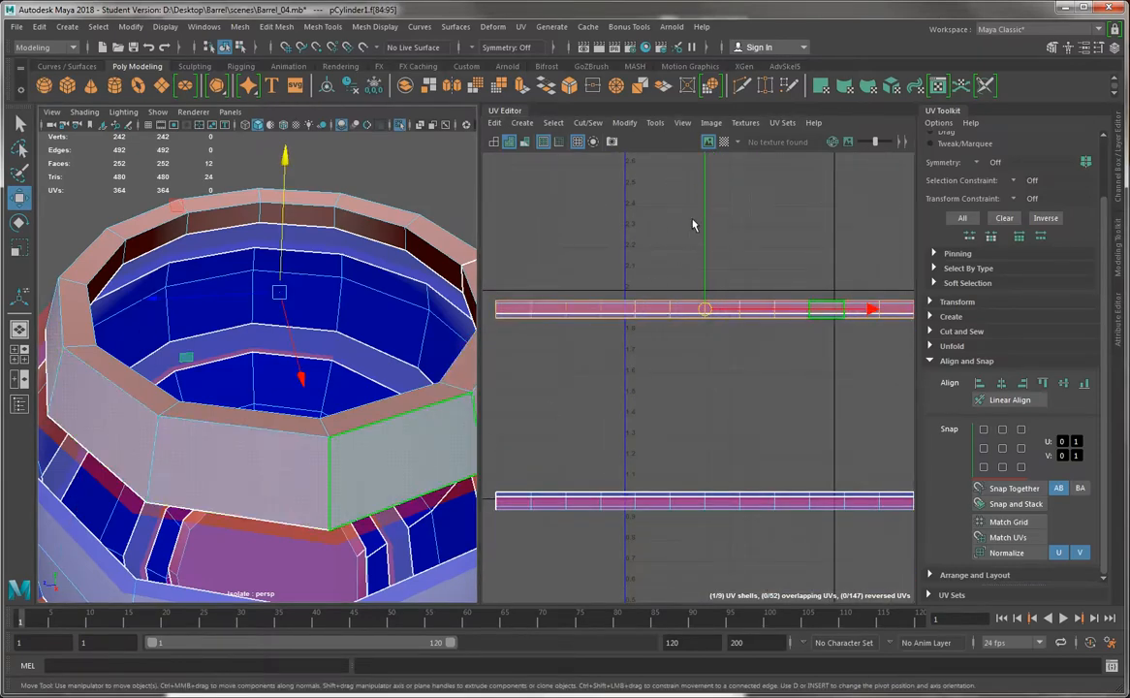
{"action": "left_click_drag", "start_coordinate": [704, 222], "coordinate": [706, 232]}
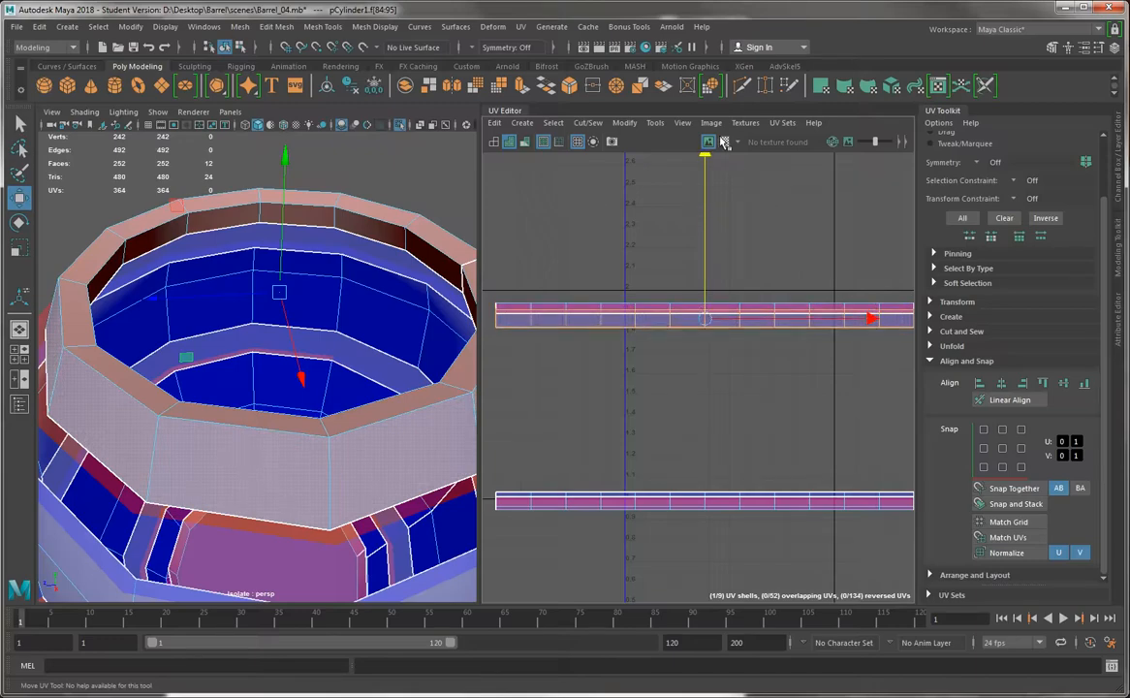
Compare the top rim's faces with the checker map, lower the outer face loop's UVs slightly further, and turn the checker off
{"action": "left_click", "coordinate": [724, 142]}
{"action": "scroll", "coordinate": [640, 272], "scroll_direction": "up", "scroll_amount": 4}
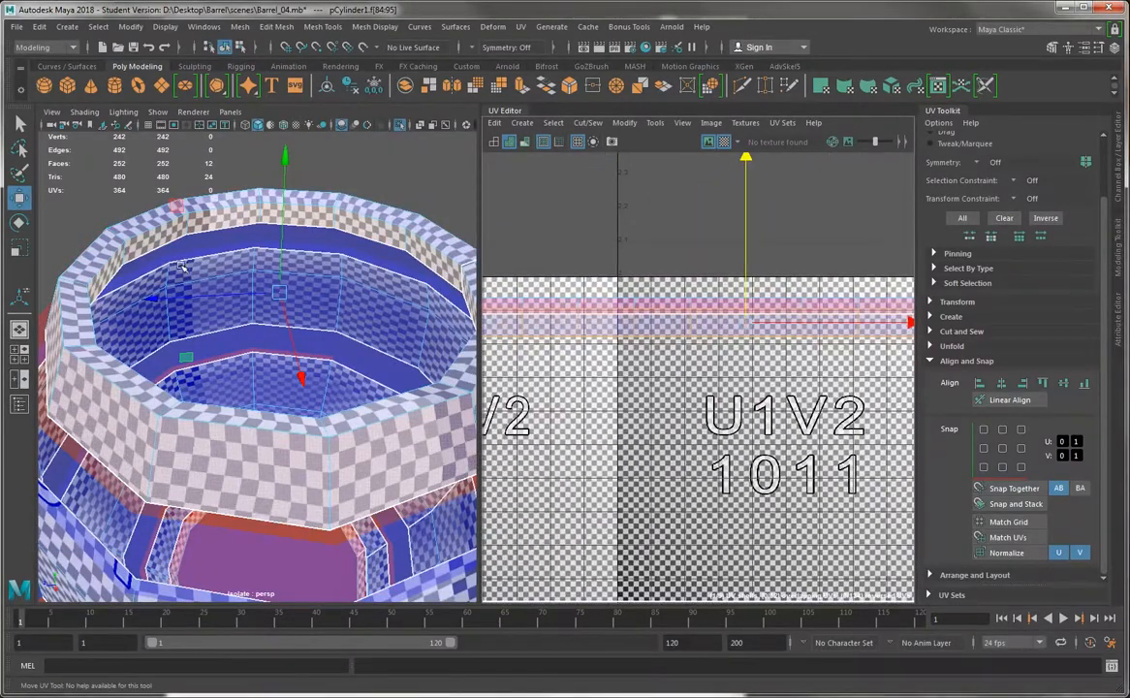
{"action": "left_click", "coordinate": [718, 142]}
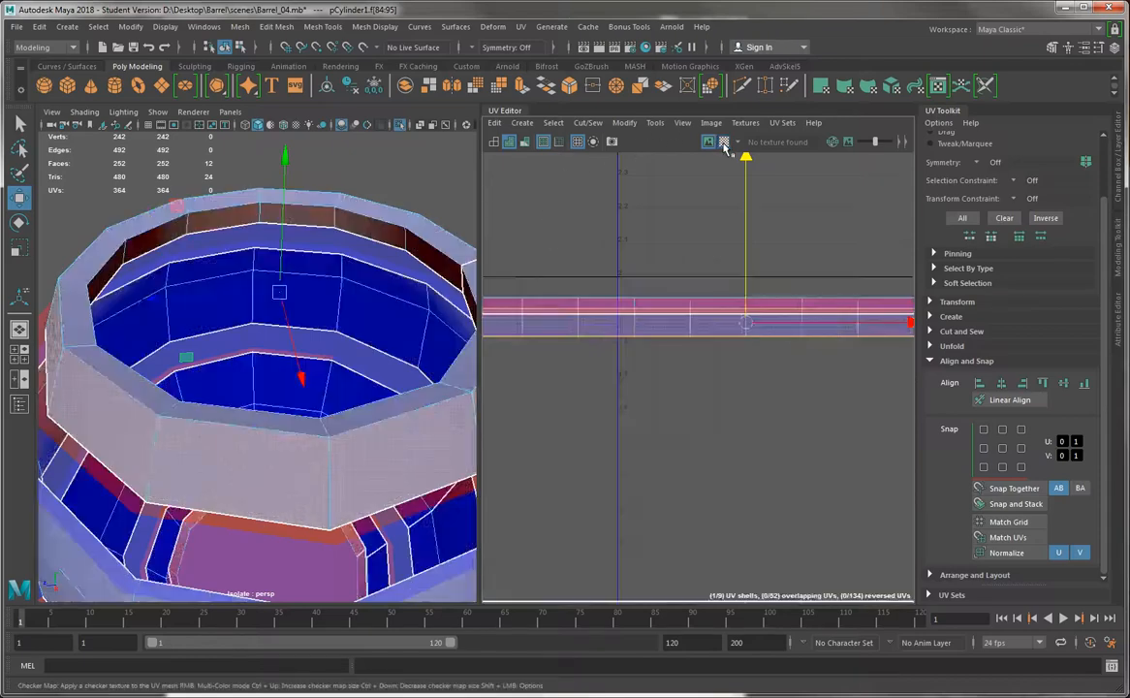
{"action": "left_click", "coordinate": [723, 143]}
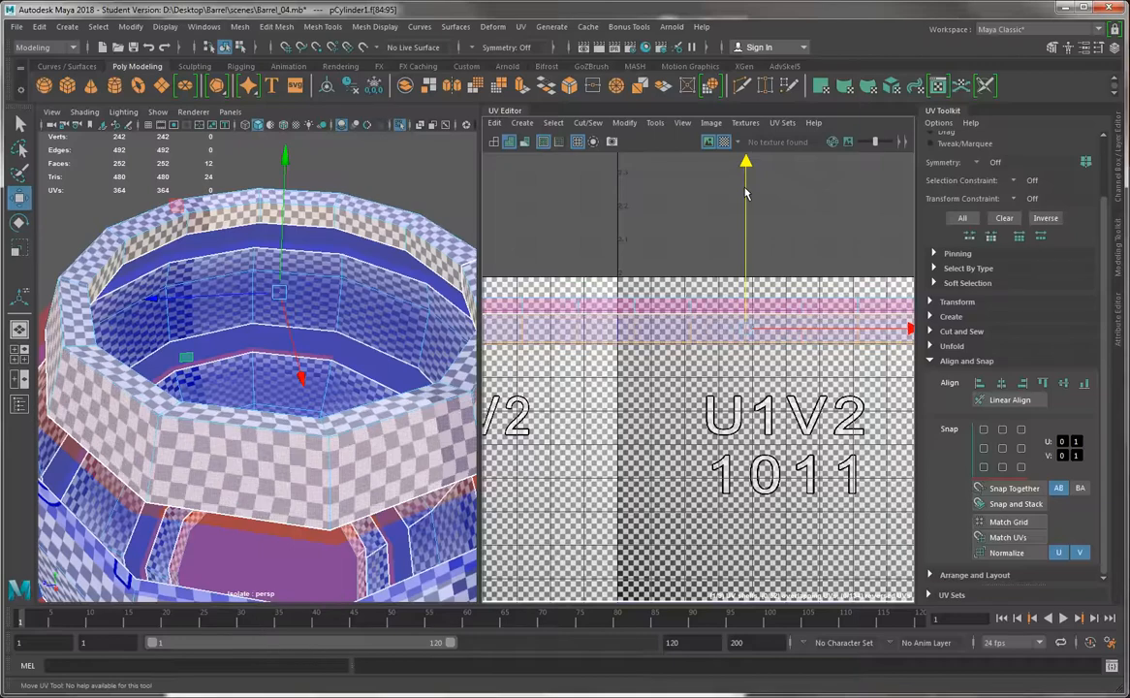
{"action": "left_click", "coordinate": [723, 143]}
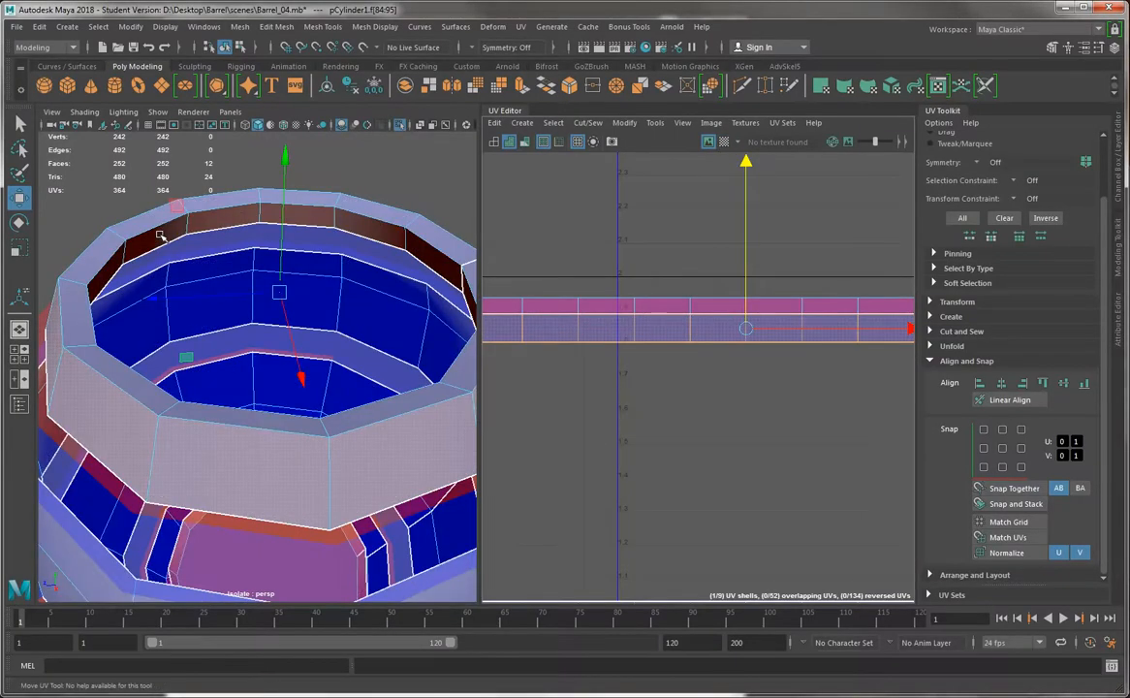
{"action": "right_click_drag", "start_coordinate": [160, 236], "coordinate": [252, 232]}
{"action": "left_click", "coordinate": [259, 224]}
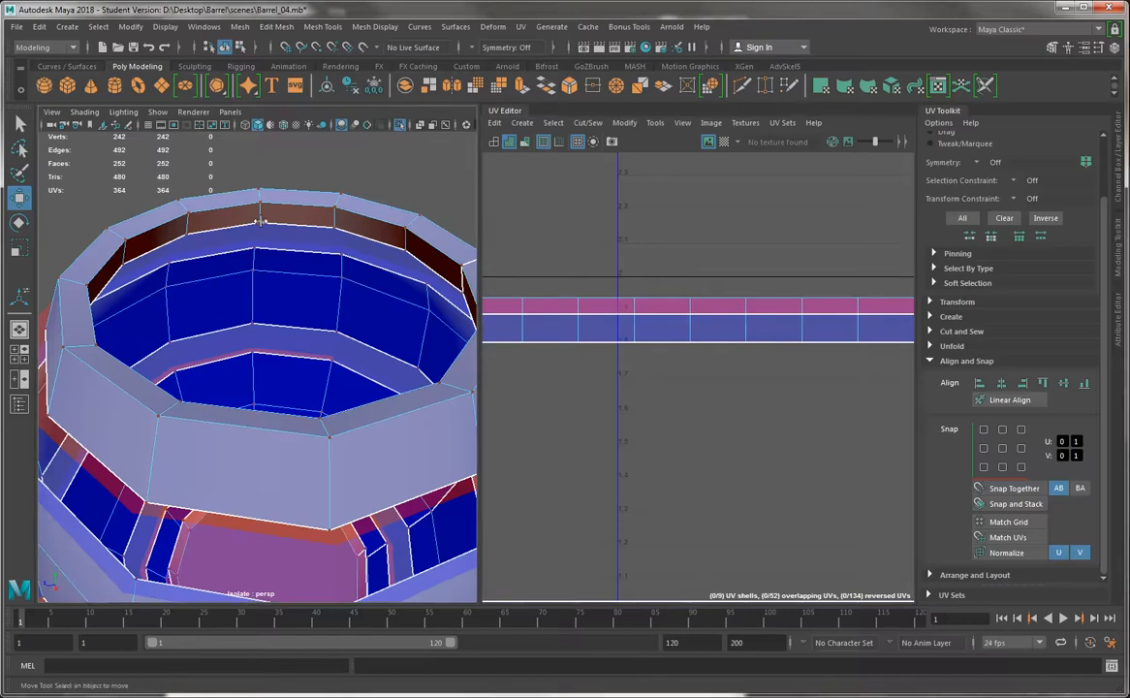
{"action": "left_click", "coordinate": [335, 225], "text": "shift"}
{"action": "left_click_drag", "start_coordinate": [405, 247], "coordinate": [343, 242], "text": "alt"}
{"action": "key", "text": "q"}
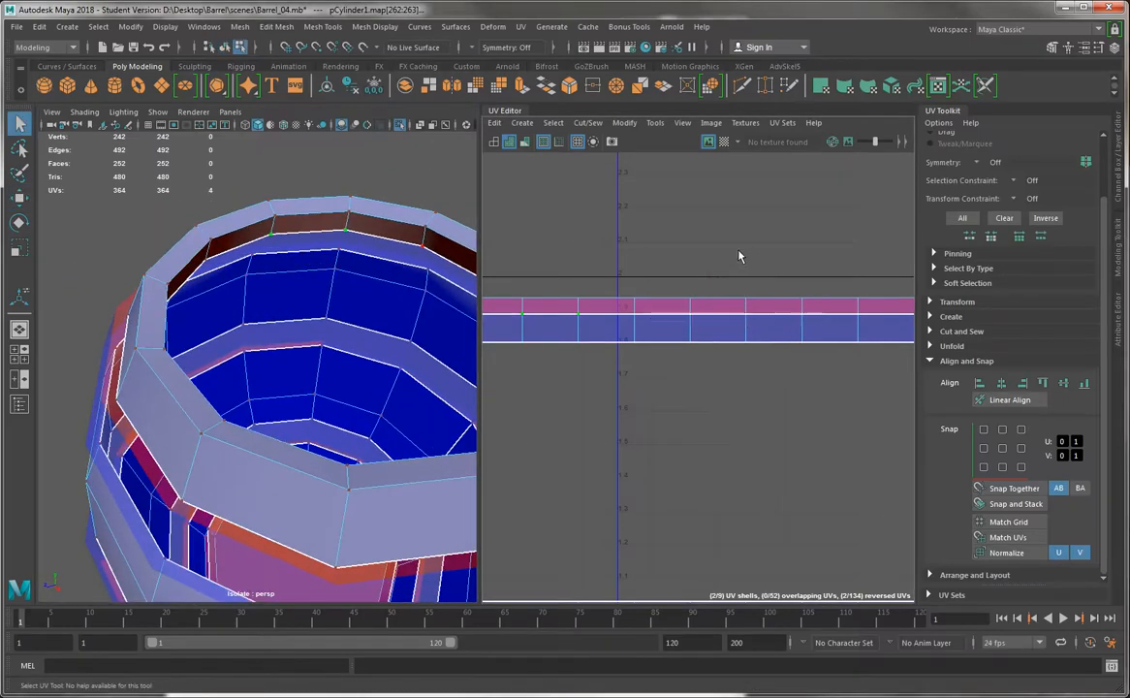
{"action": "left_click", "coordinate": [740, 254]}
{"action": "key", "text": "F10"}
{"action": "double_click", "coordinate": [367, 238]}
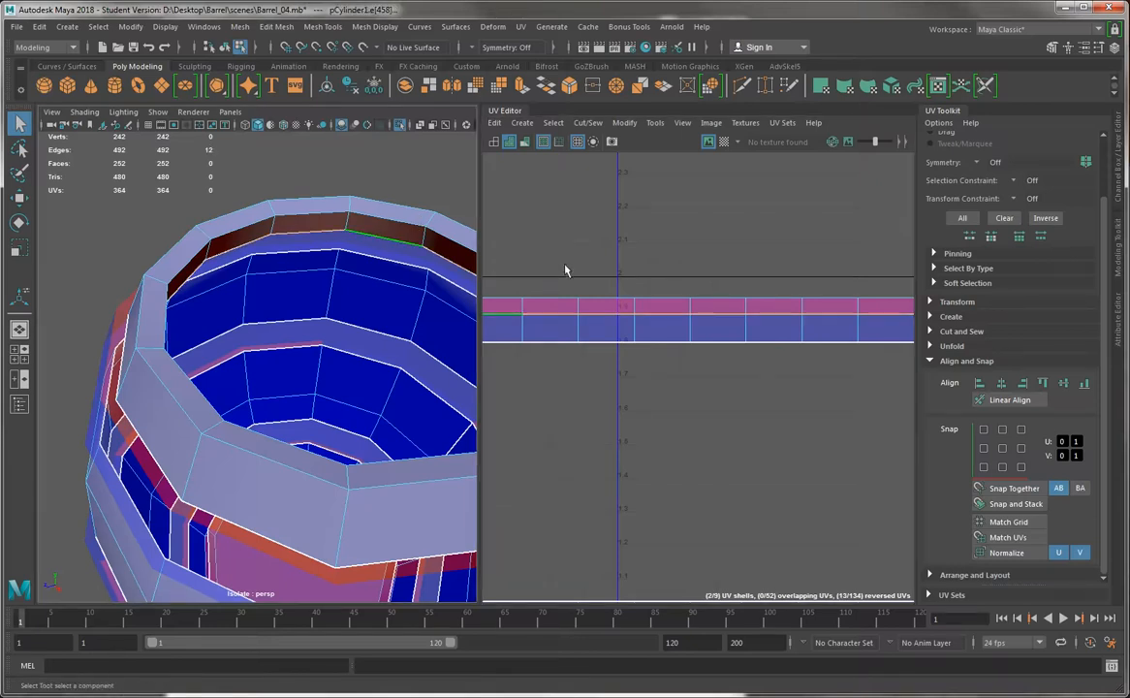
{"action": "key", "text": "w"}
{"action": "right_click_drag", "start_coordinate": [765, 311], "coordinate": [692, 265], "text": "alt"}
{"action": "middle_click_drag", "start_coordinate": [692, 264], "coordinate": [738, 295], "text": "alt"}
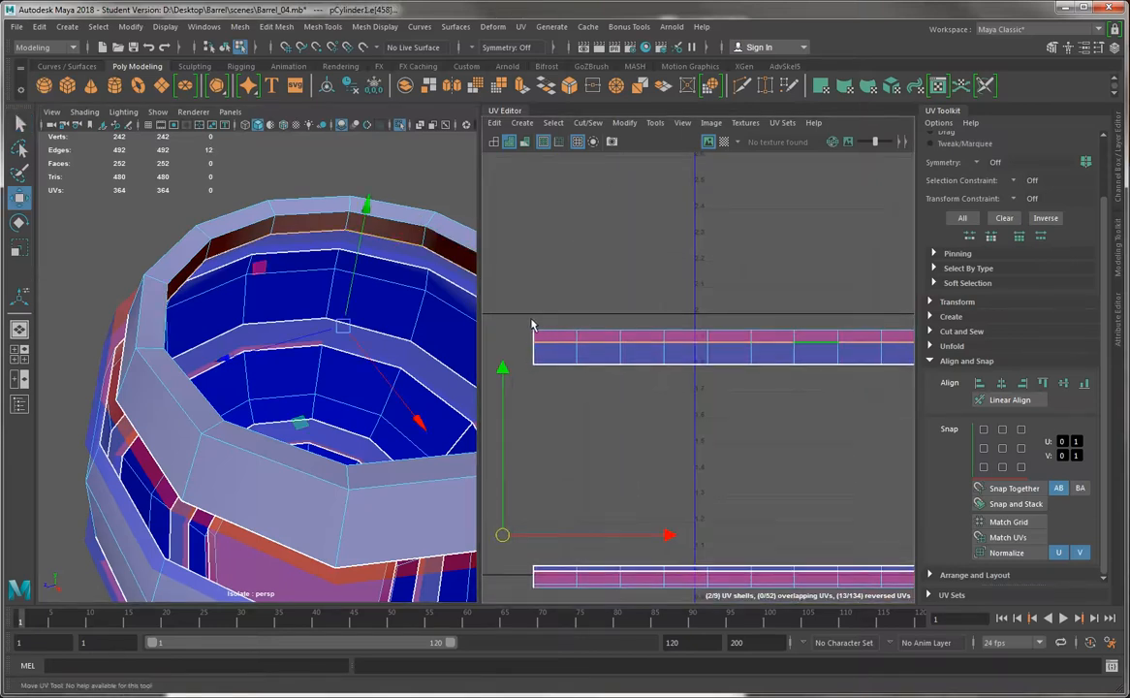
{"action": "middle_click_drag", "start_coordinate": [569, 336], "coordinate": [532, 344], "text": "alt"}
{"action": "right_click_drag", "start_coordinate": [565, 349], "coordinate": [613, 343]}
{"action": "middle_click_drag", "start_coordinate": [639, 356], "coordinate": [558, 334], "text": "alt"}
{"action": "right_click_drag", "start_coordinate": [649, 334], "coordinate": [610, 309], "text": "alt"}
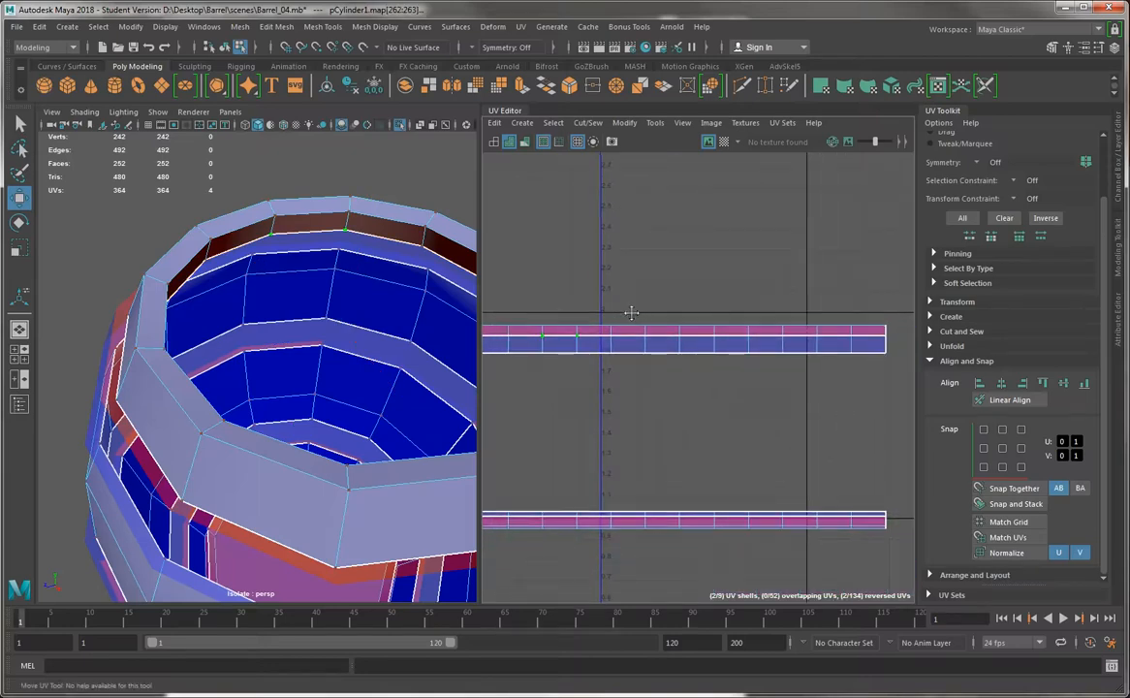
{"action": "middle_click_drag", "start_coordinate": [631, 313], "coordinate": [646, 313], "text": "alt"}
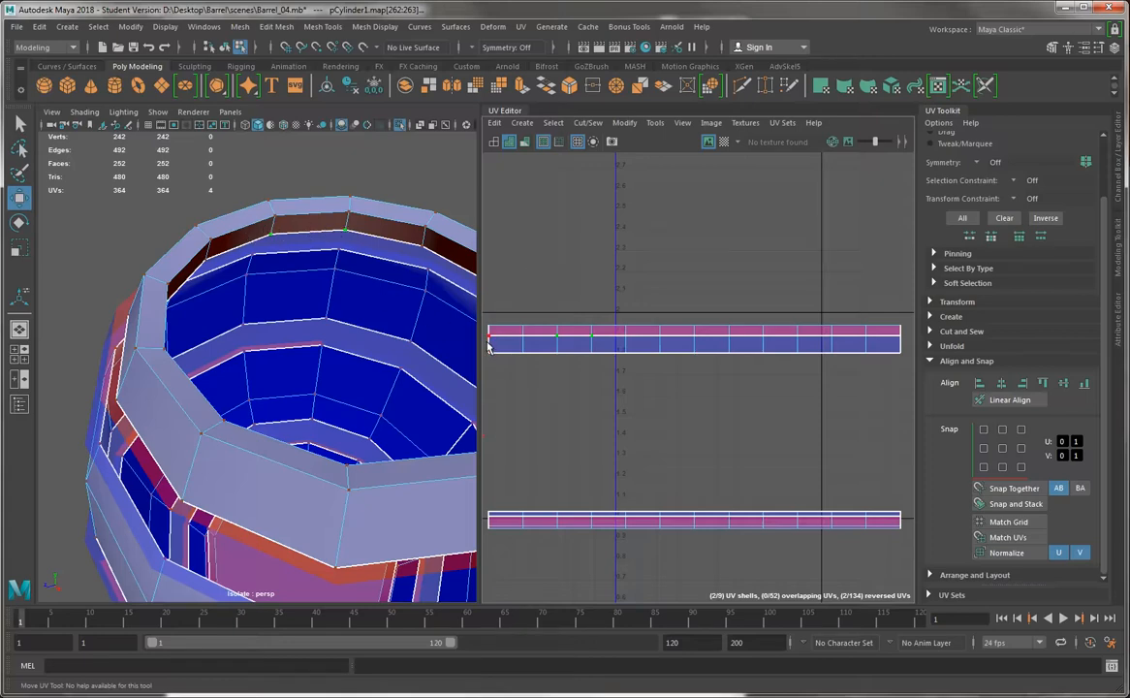
Select the middle UV row of the upper rim shell and examine which rim vertices it covers on the barrel
{"action": "left_click_drag", "start_coordinate": [488, 343], "coordinate": [913, 334]}
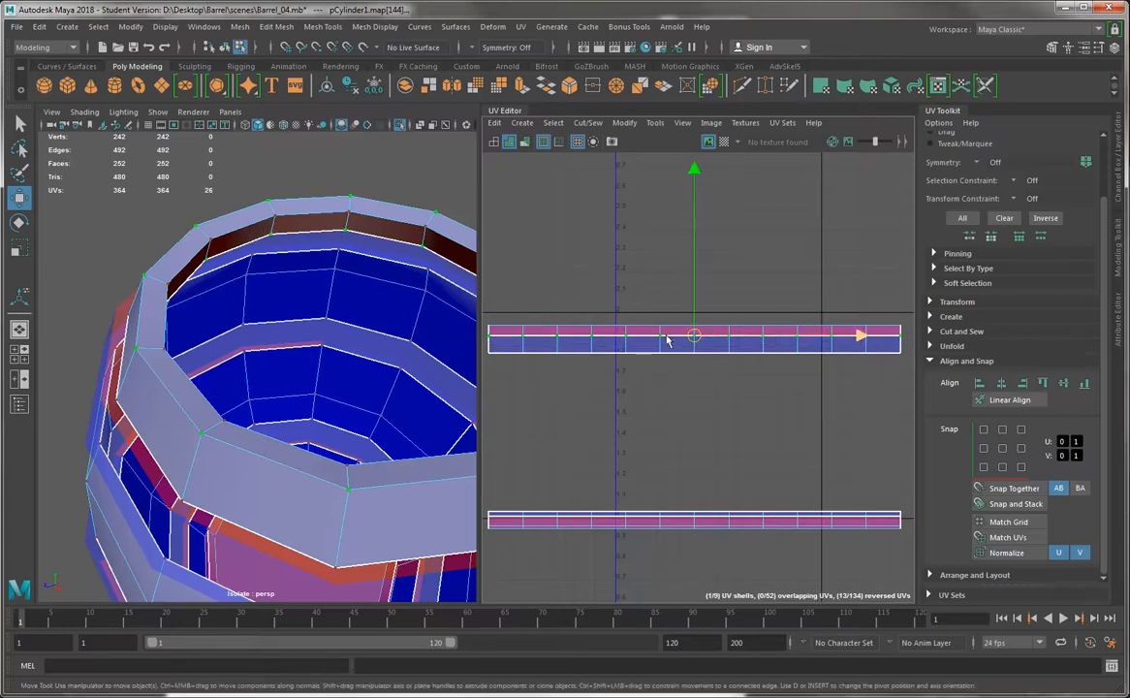
{"action": "middle_click_drag", "start_coordinate": [575, 313], "coordinate": [638, 313], "text": "alt"}
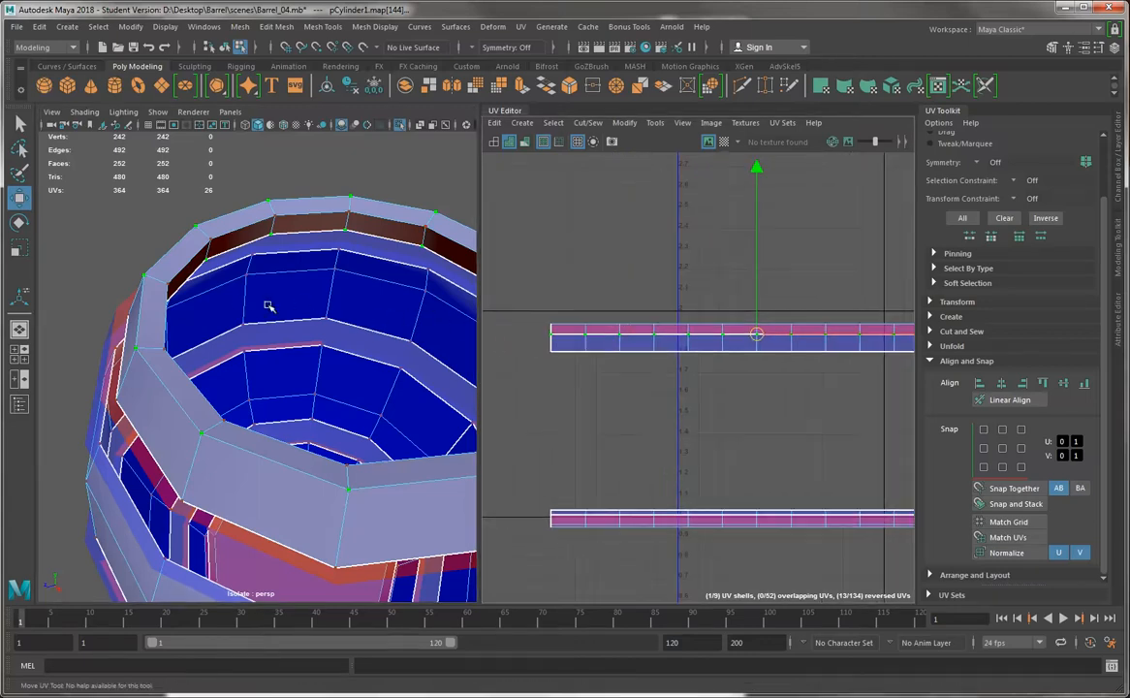
{"action": "left_click_drag", "start_coordinate": [269, 305], "coordinate": [206, 295], "text": "alt"}
{"action": "middle_click_drag", "start_coordinate": [524, 312], "coordinate": [518, 332], "text": "alt"}
{"action": "right_click_drag", "start_coordinate": [237, 301], "coordinate": [260, 318], "text": "alt"}
{"action": "mouse_move", "coordinate": [627, 381]}
{"action": "right_mouse_down", "text": "alt"}
{"action": "mouse_move", "coordinate": [846, 487]}
{"action": "mouse_move", "coordinate": [785, 441]}
{"action": "right_mouse_up", "text": "alt"}
{"action": "middle_click_drag", "start_coordinate": [645, 371], "coordinate": [739, 441], "text": "alt"}
{"action": "right_click_drag", "start_coordinate": [680, 400], "coordinate": [525, 395], "text": "alt"}
Reselect the top rim's outer face loop and shift its UVs farther down to separate them from the folded inner rim row
{"action": "key", "text": "q"}
{"action": "double_click", "coordinate": [591, 403]}
{"action": "right_click_drag", "start_coordinate": [646, 421], "coordinate": [417, 180], "text": "alt"}
{"action": "key", "text": "w"}
{"action": "middle_click_drag", "start_coordinate": [786, 379], "coordinate": [691, 377], "text": "alt"}
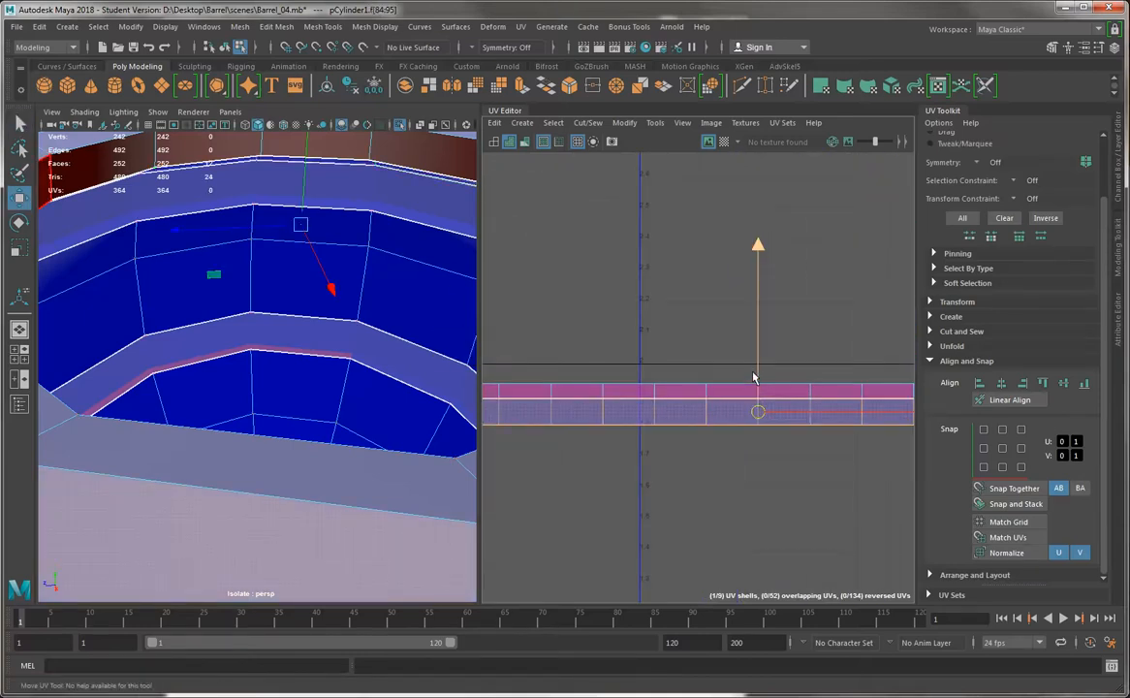
{"action": "left_click_drag", "start_coordinate": [756, 373], "coordinate": [756, 367]}
{"action": "right_click_drag", "start_coordinate": [683, 404], "coordinate": [628, 397], "text": "alt"}
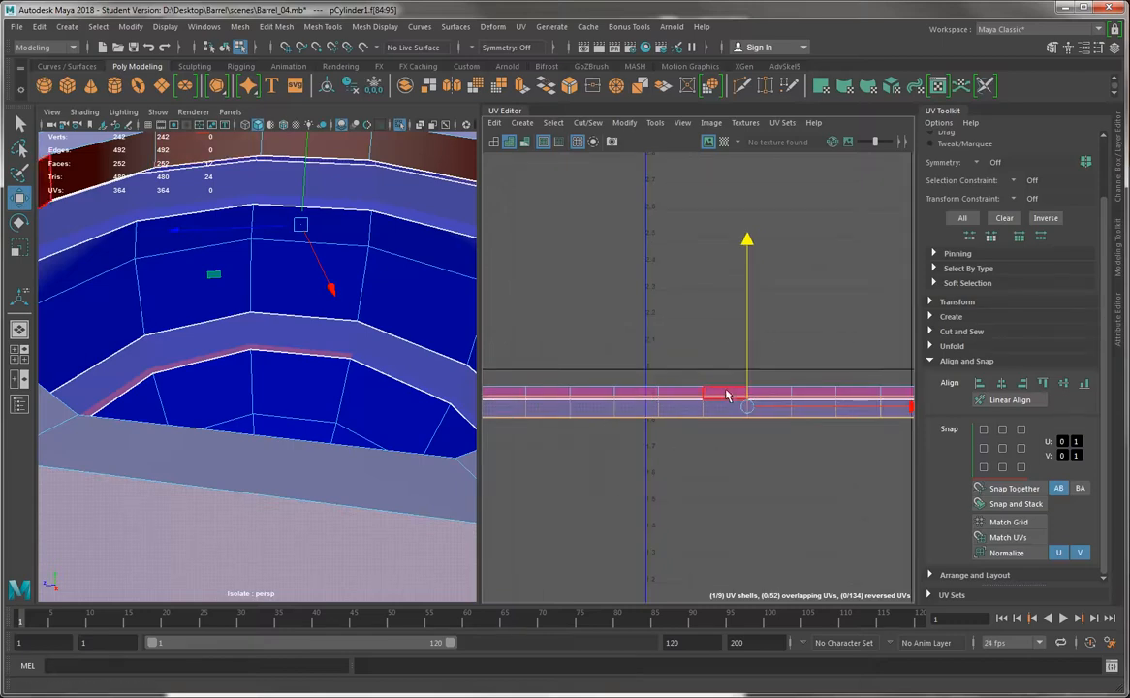
{"action": "left_click_drag", "start_coordinate": [746, 376], "coordinate": [743, 396]}
Select the inner rim's lower border UV row and move it above the shell's other rows to unfold the inner rim strip
{"action": "right_click_drag", "start_coordinate": [612, 416], "coordinate": [542, 419]}
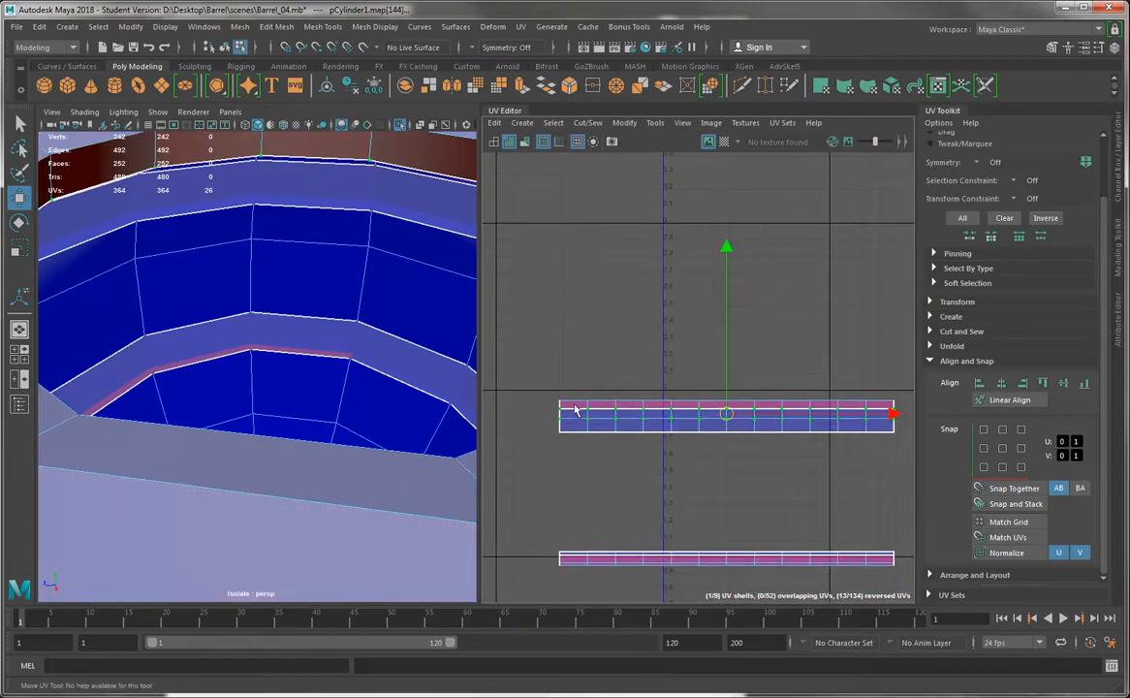
{"action": "left_click_drag", "start_coordinate": [549, 402], "coordinate": [912, 415]}
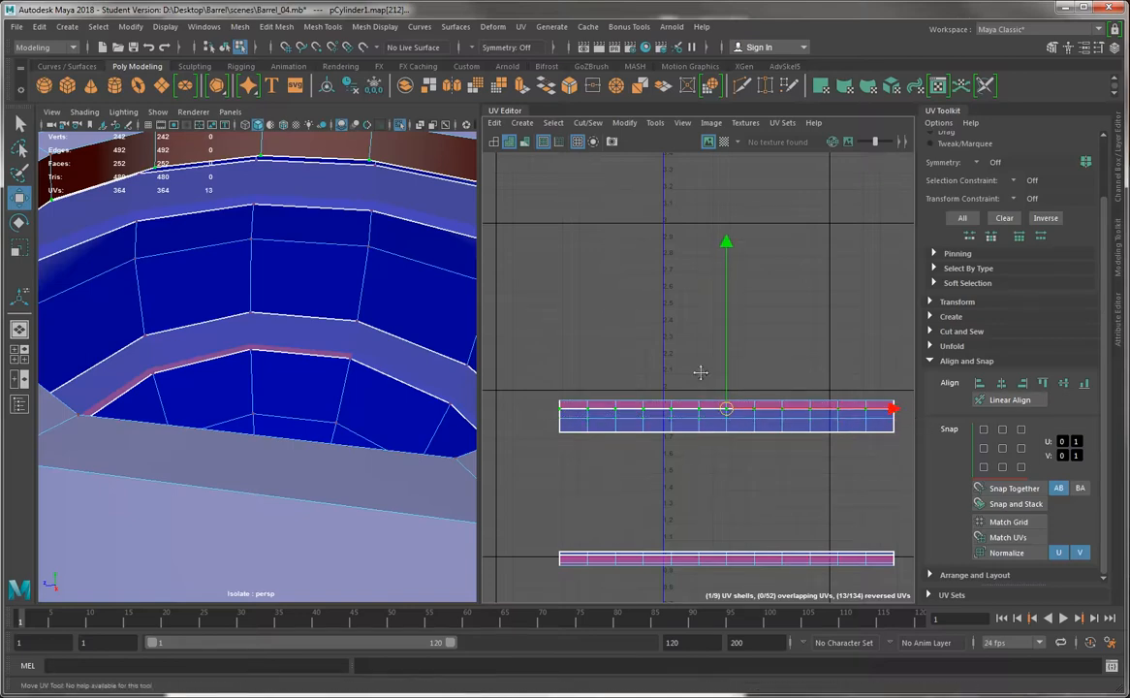
{"action": "middle_click_drag", "start_coordinate": [701, 373], "coordinate": [693, 387], "text": "alt"}
{"action": "scroll", "coordinate": [361, 295], "scroll_direction": "down", "scroll_amount": 8}
{"action": "scroll", "coordinate": [244, 285], "scroll_direction": "up", "scroll_amount": 7}
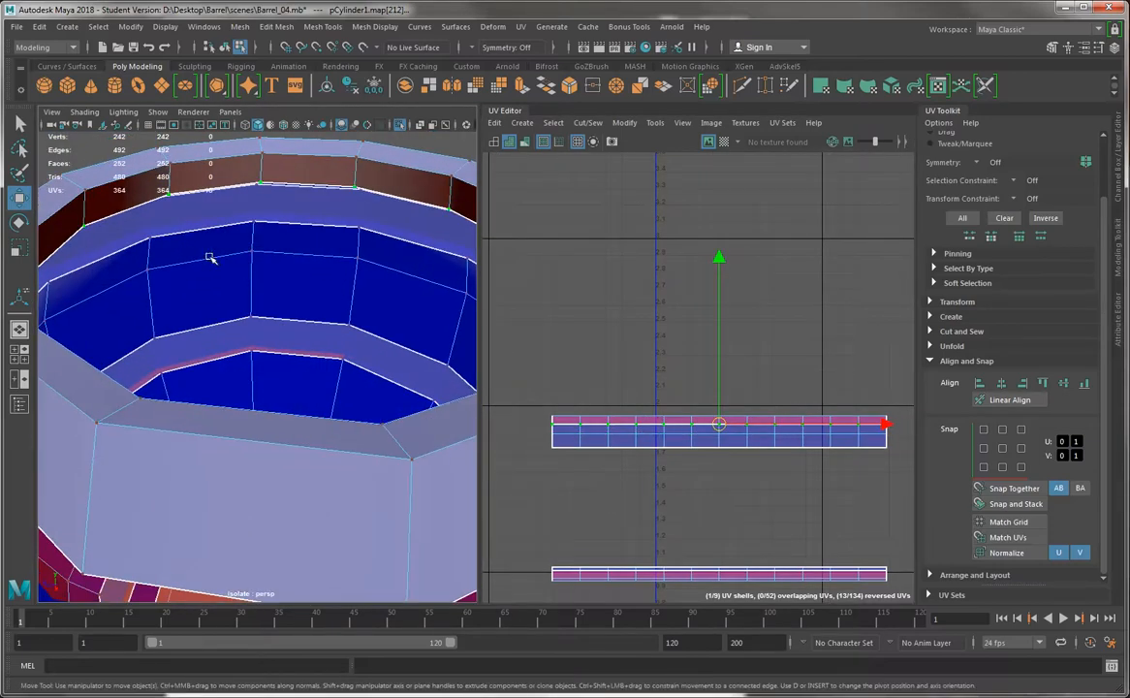
{"action": "scroll", "coordinate": [651, 346], "scroll_direction": "up", "scroll_amount": 2}
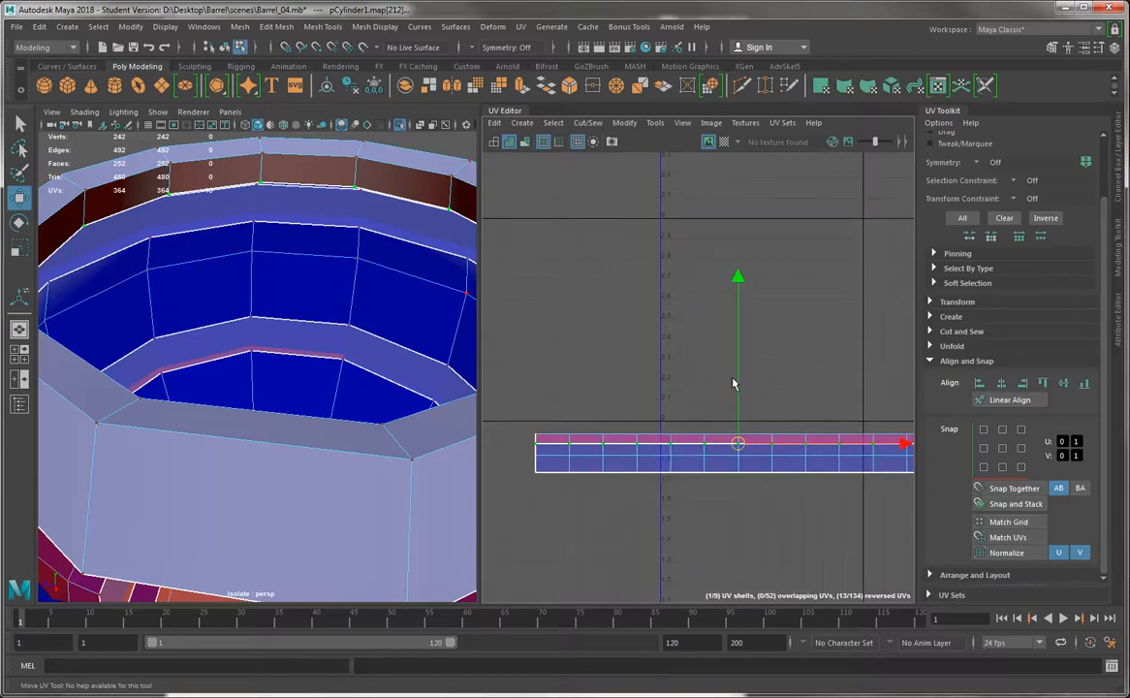
{"action": "left_click_drag", "start_coordinate": [739, 381], "coordinate": [757, 359]}
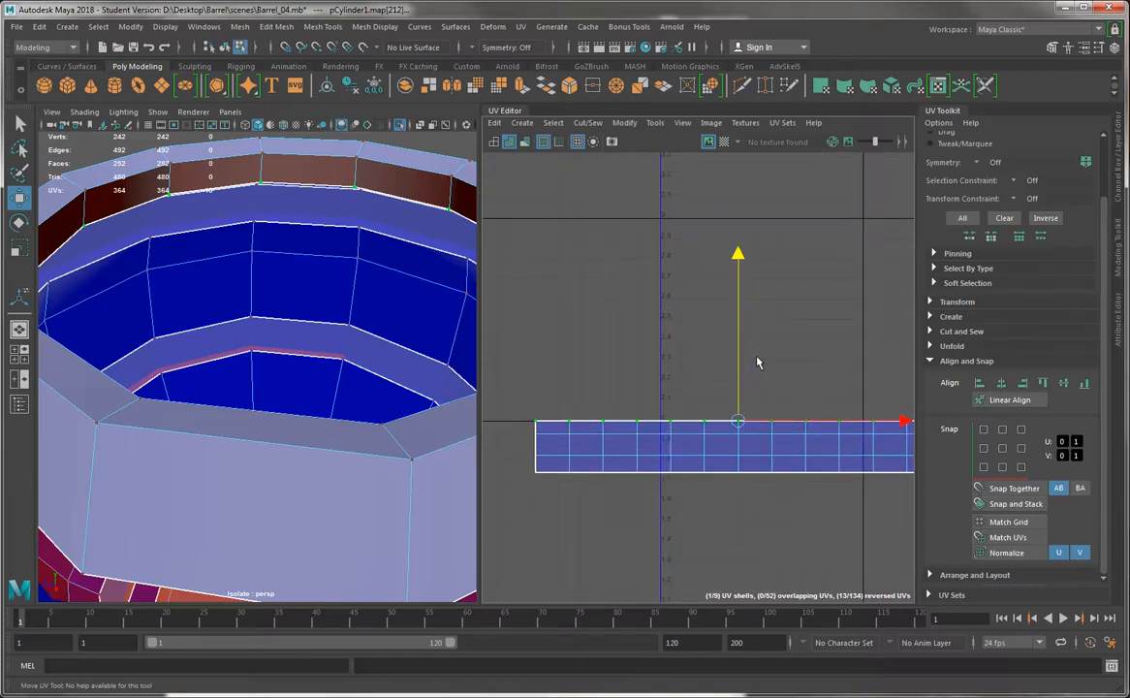
Turn on the checker map and fine-tune the vertical position of the inner rim's border UV row
{"action": "left_click", "coordinate": [723, 141]}
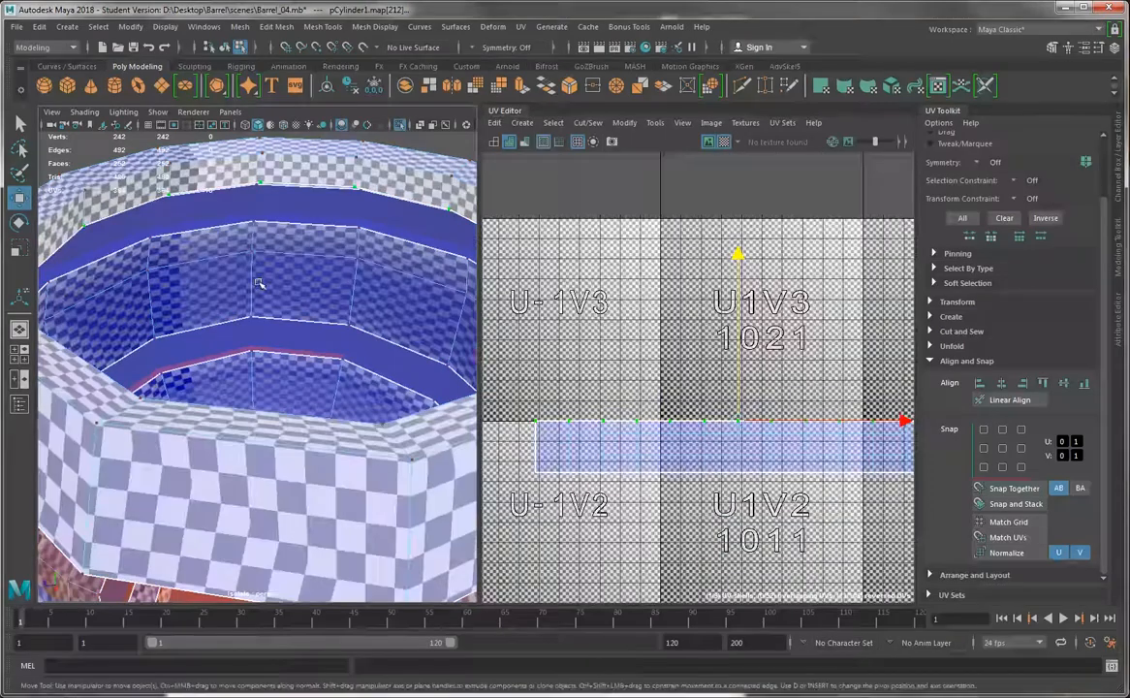
{"action": "left_click_drag", "start_coordinate": [204, 290], "coordinate": [315, 343], "text": "alt"}
{"action": "scroll", "coordinate": [227, 336], "scroll_direction": "up", "scroll_amount": 5}
{"action": "scroll", "coordinate": [659, 344], "scroll_direction": "up", "scroll_amount": 2}
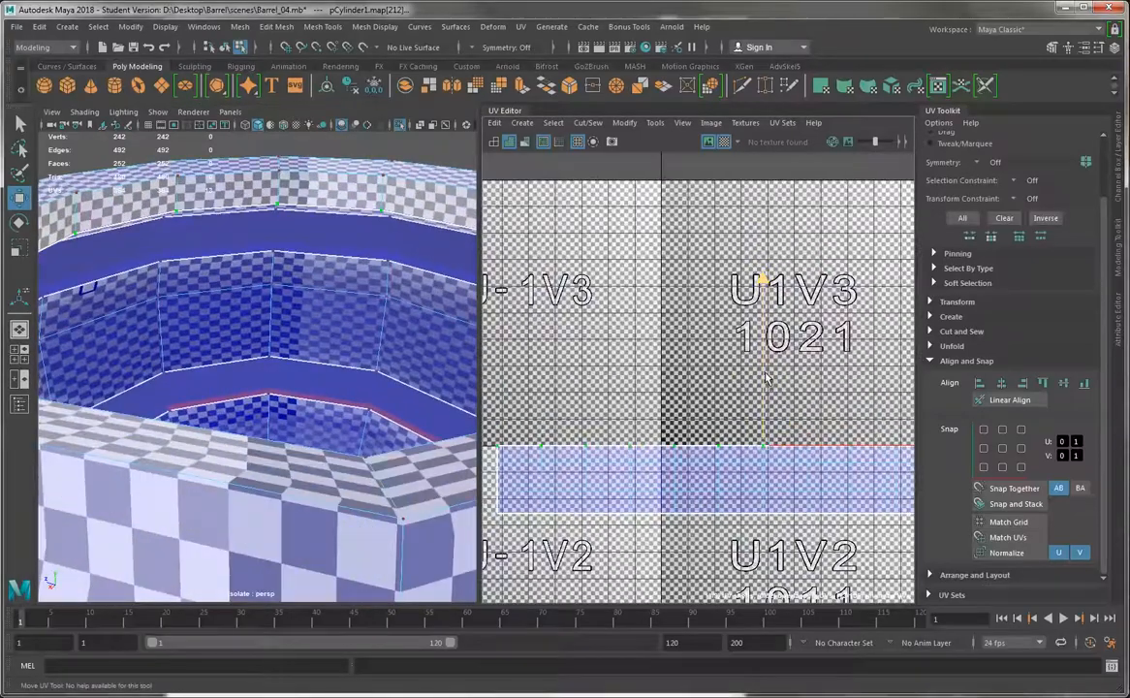
{"action": "left_click_drag", "start_coordinate": [764, 372], "coordinate": [766, 375]}
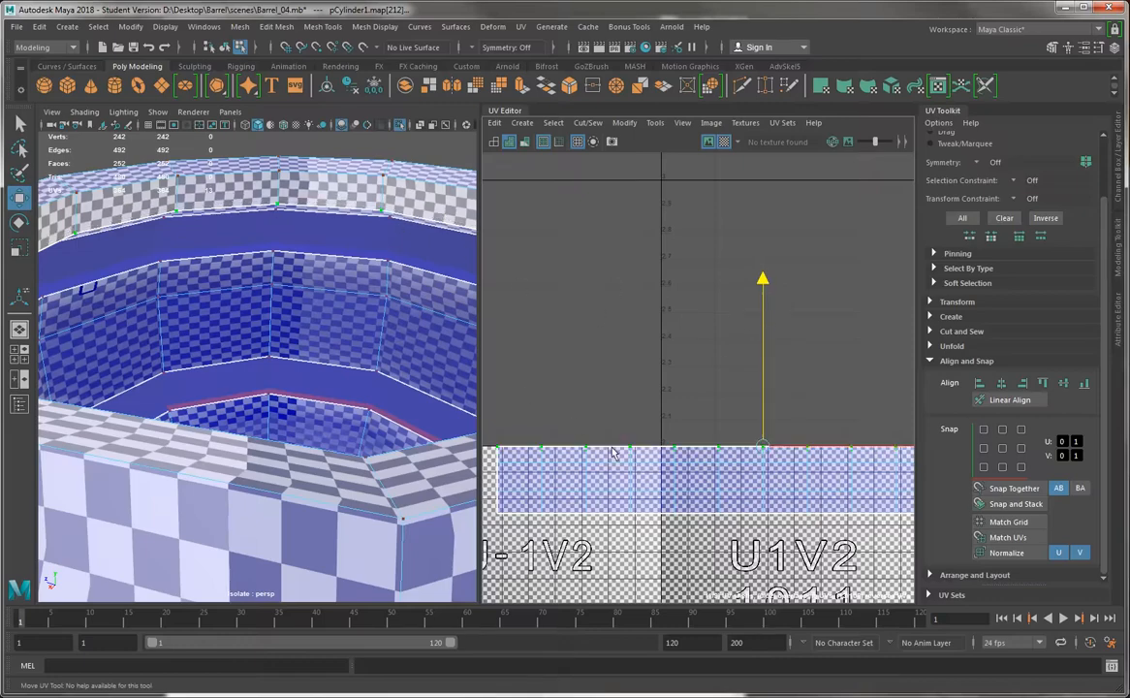
Select the upper two UV rows of the upper rim shell and shift them slightly down to even its checker proportions
{"action": "scroll", "coordinate": [665, 486], "scroll_direction": "down", "scroll_amount": 2}
{"action": "scroll", "coordinate": [560, 386], "scroll_direction": "down", "scroll_amount": 1}
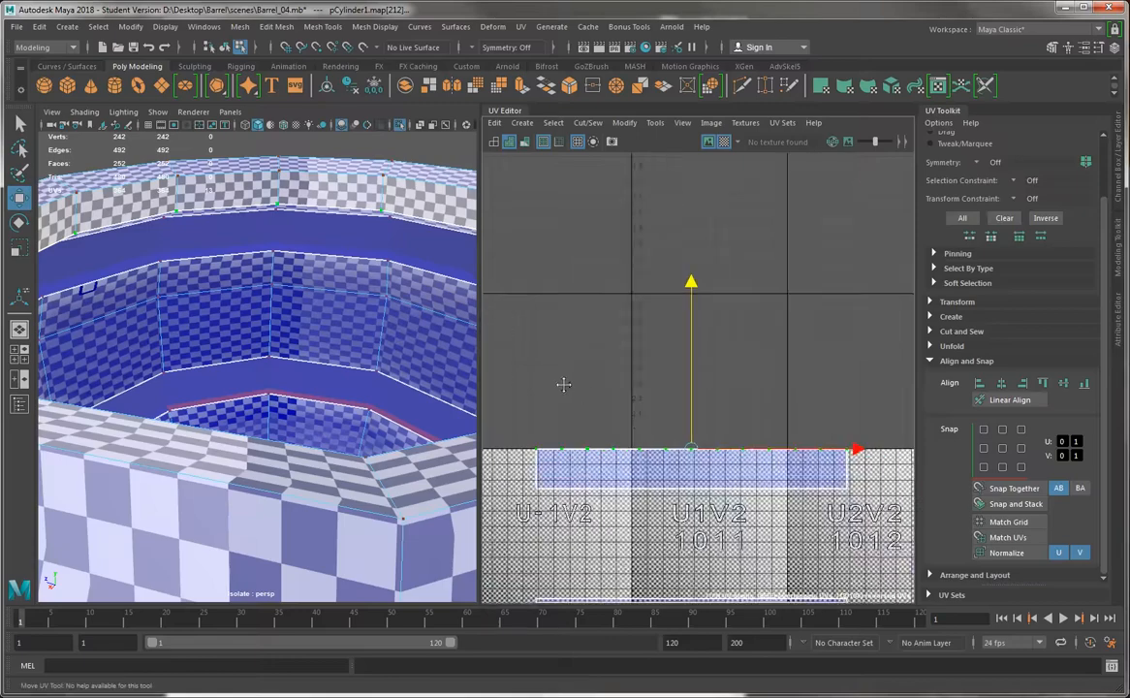
{"action": "left_click_drag", "start_coordinate": [510, 415], "coordinate": [875, 478]}
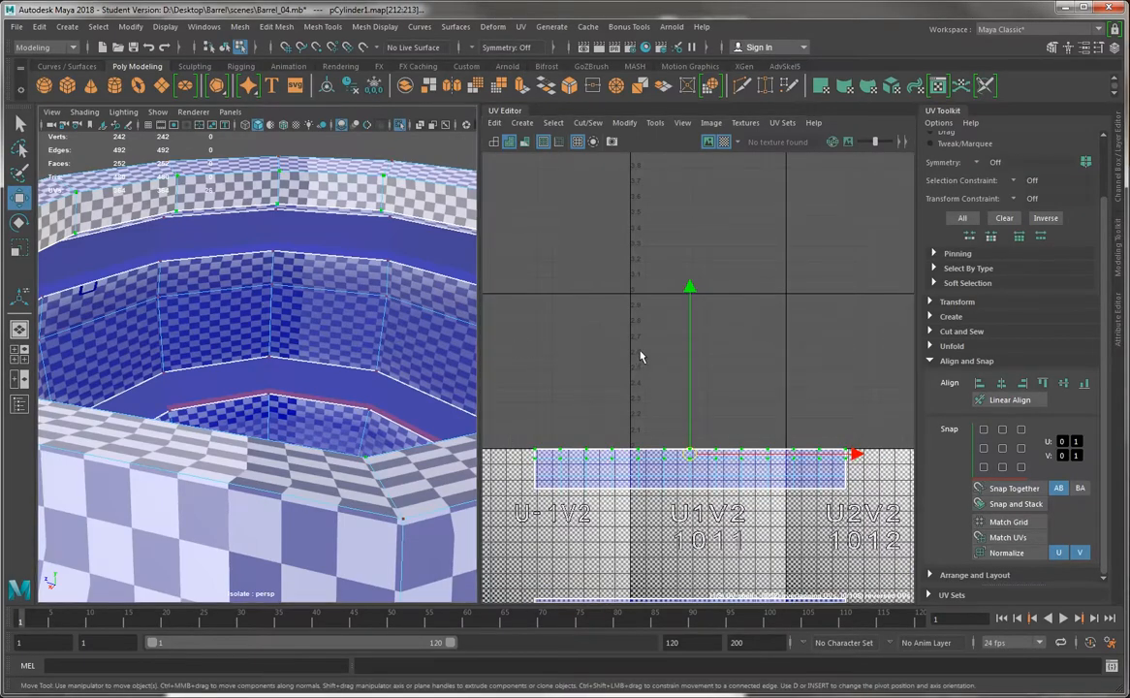
{"action": "scroll", "coordinate": [641, 356], "scroll_direction": "up", "scroll_amount": 1}
{"action": "left_click_drag", "start_coordinate": [397, 403], "coordinate": [354, 465], "text": "alt"}
{"action": "right_click_drag", "start_coordinate": [354, 465], "coordinate": [318, 385], "text": "alt"}
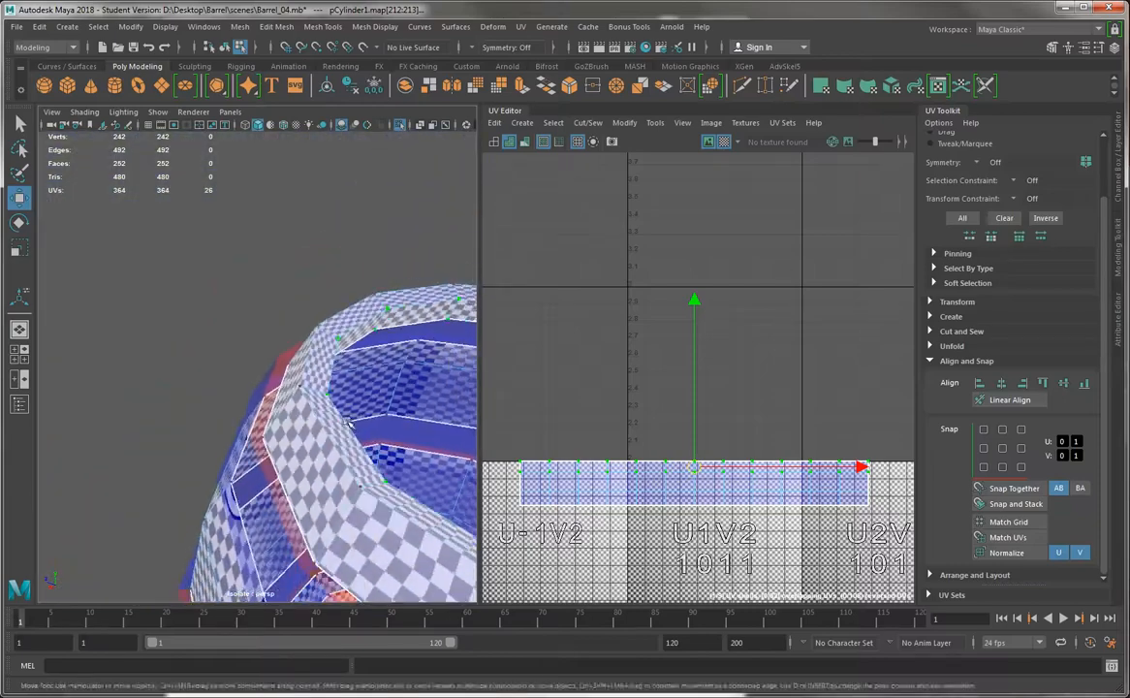
{"action": "left_click_drag", "start_coordinate": [317, 354], "coordinate": [301, 360], "text": "alt"}
{"action": "right_click_drag", "start_coordinate": [301, 361], "coordinate": [378, 387], "text": "alt"}
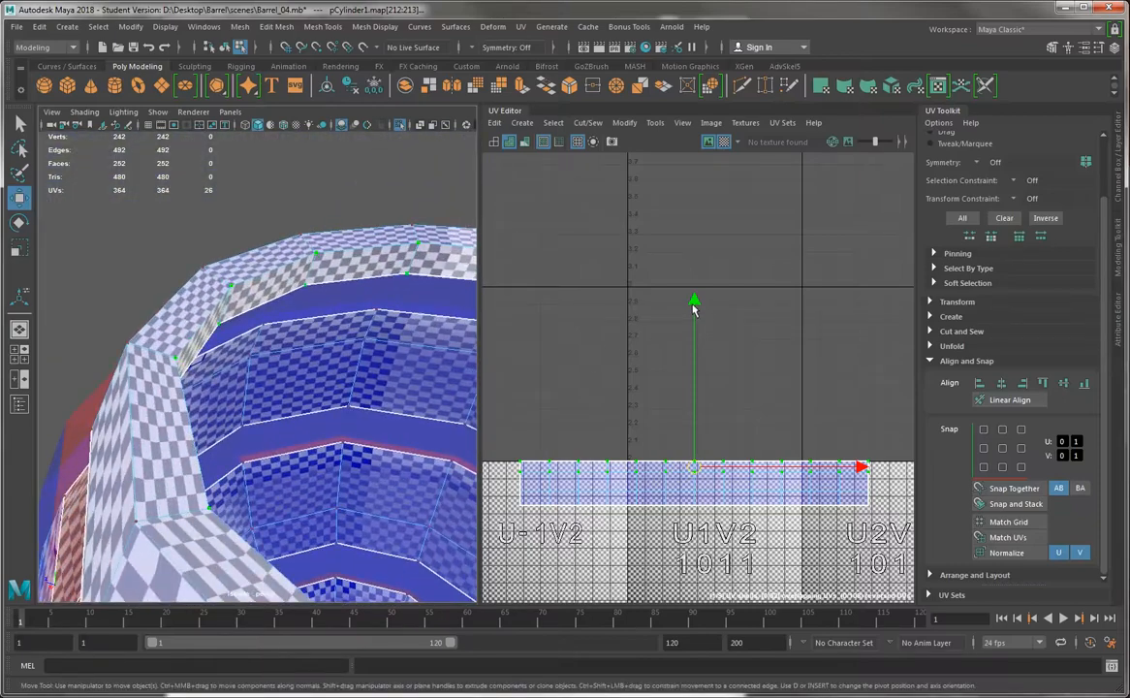
{"action": "left_click_drag", "start_coordinate": [694, 308], "coordinate": [694, 315]}
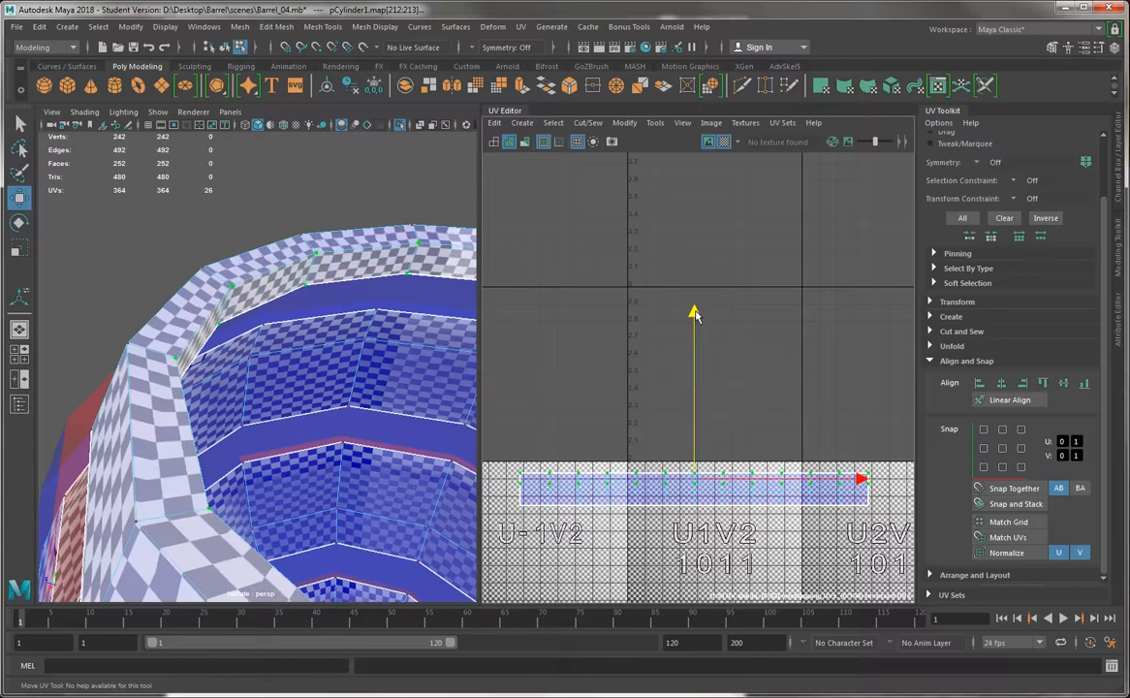
Select all UVs of the bottom rim shell and examine the checker pattern on the matching part of the barrel
{"action": "scroll", "coordinate": [715, 439], "scroll_direction": "down", "scroll_amount": 1}
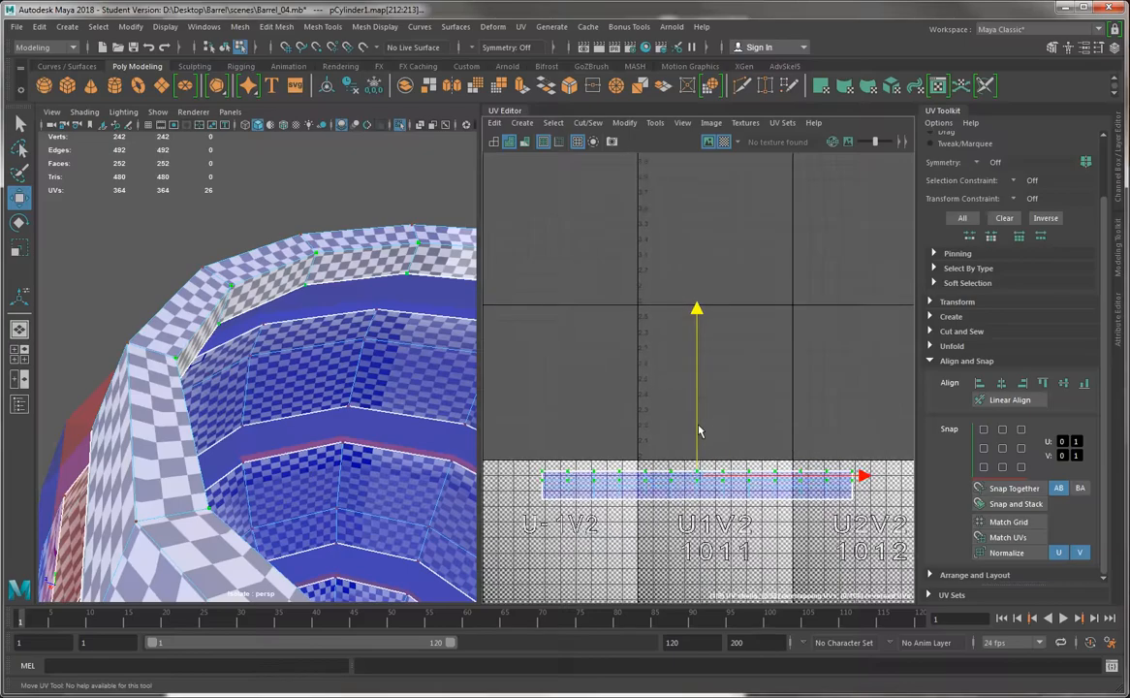
{"action": "middle_click_drag", "start_coordinate": [698, 432], "coordinate": [667, 290], "text": "alt"}
{"action": "scroll", "coordinate": [659, 291], "scroll_direction": "up", "scroll_amount": 3}
{"action": "scroll", "coordinate": [806, 423], "scroll_direction": "down", "scroll_amount": 4}
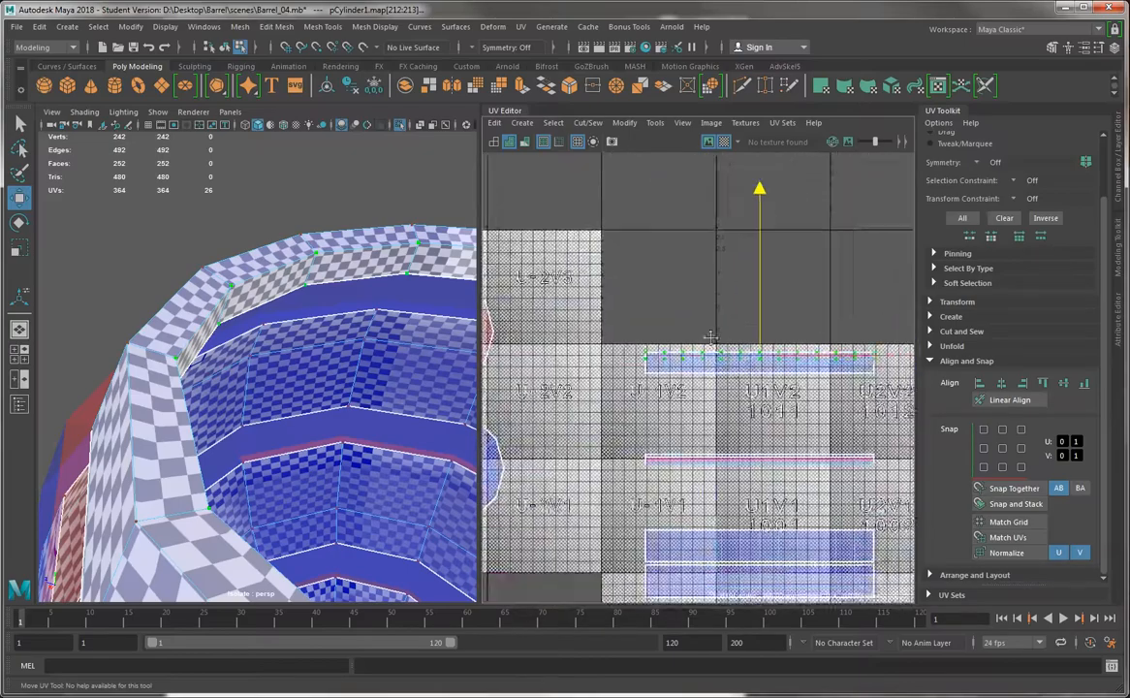
{"action": "middle_click_drag", "start_coordinate": [693, 454], "coordinate": [611, 333], "text": "alt"}
{"action": "left_click_drag", "start_coordinate": [828, 375], "coordinate": [550, 320]}
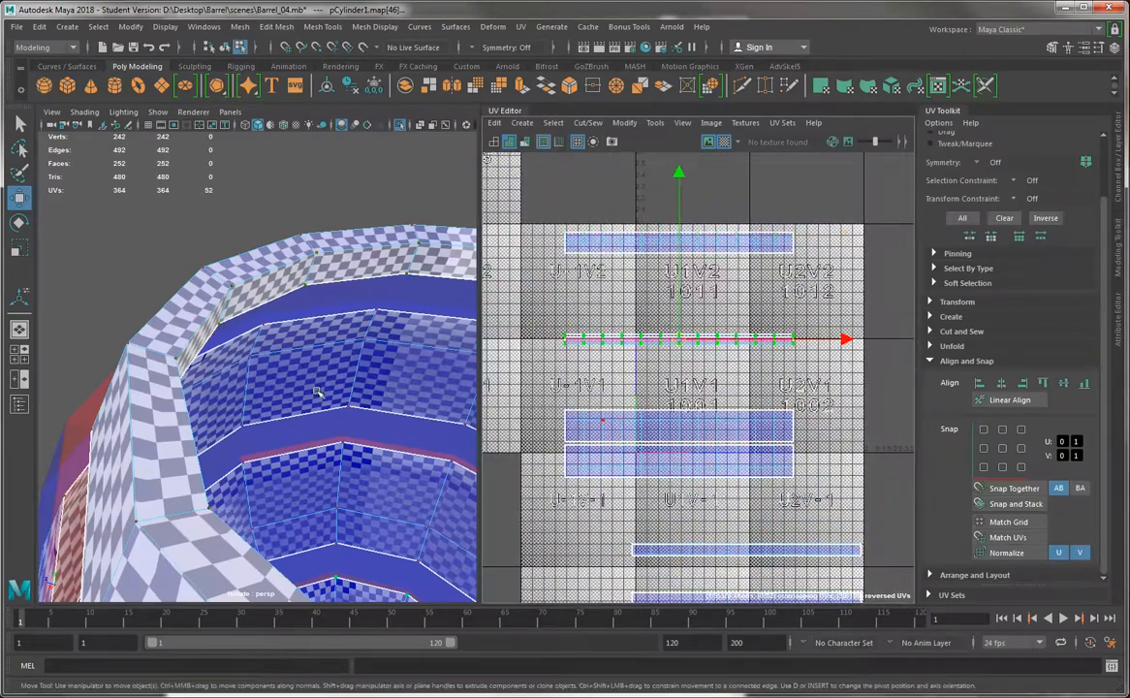
{"action": "mouse_move", "coordinate": [317, 390]}
{"action": "left_mouse_down", "text": "alt"}
{"action": "mouse_move", "coordinate": [295, 381]}
{"action": "mouse_move", "coordinate": [307, 378]}
{"action": "mouse_move", "coordinate": [312, 412]}
{"action": "mouse_move", "coordinate": [306, 387]}
{"action": "left_mouse_up", "text": "alt"}
{"action": "scroll", "coordinate": [312, 412], "scroll_direction": "down", "scroll_amount": 6}
{"action": "scroll", "coordinate": [306, 386], "scroll_direction": "up", "scroll_amount": 4}
{"action": "scroll", "coordinate": [306, 386], "scroll_direction": "up", "scroll_amount": 4}
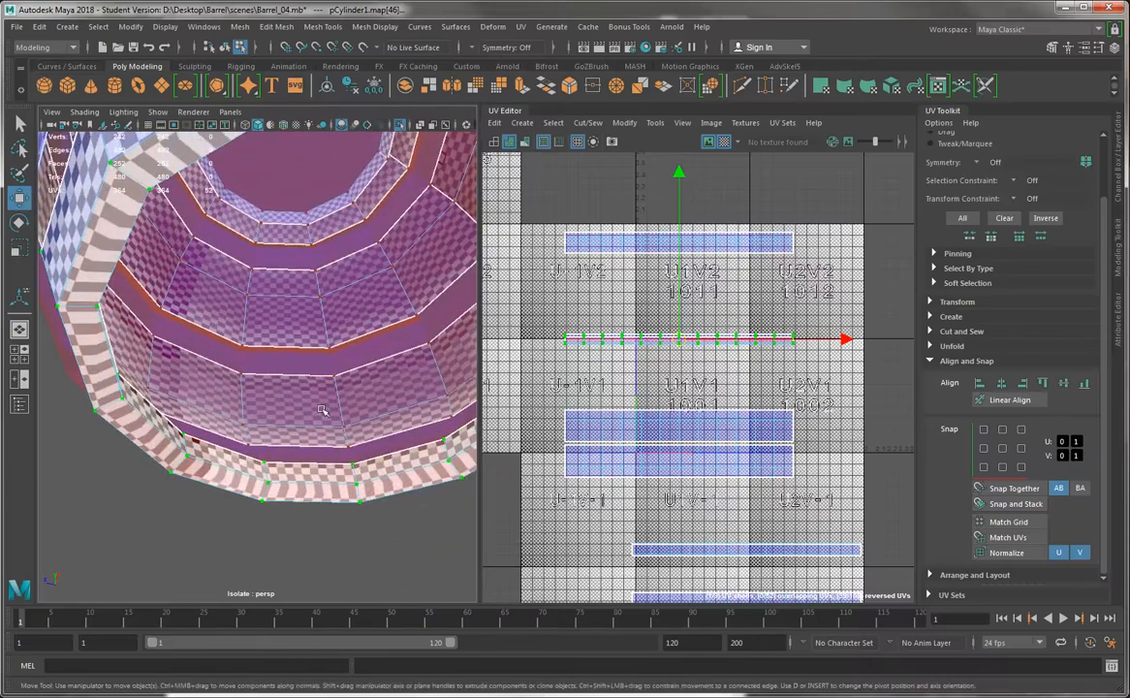
{"action": "scroll", "coordinate": [684, 360], "scroll_direction": "up", "scroll_amount": 6}
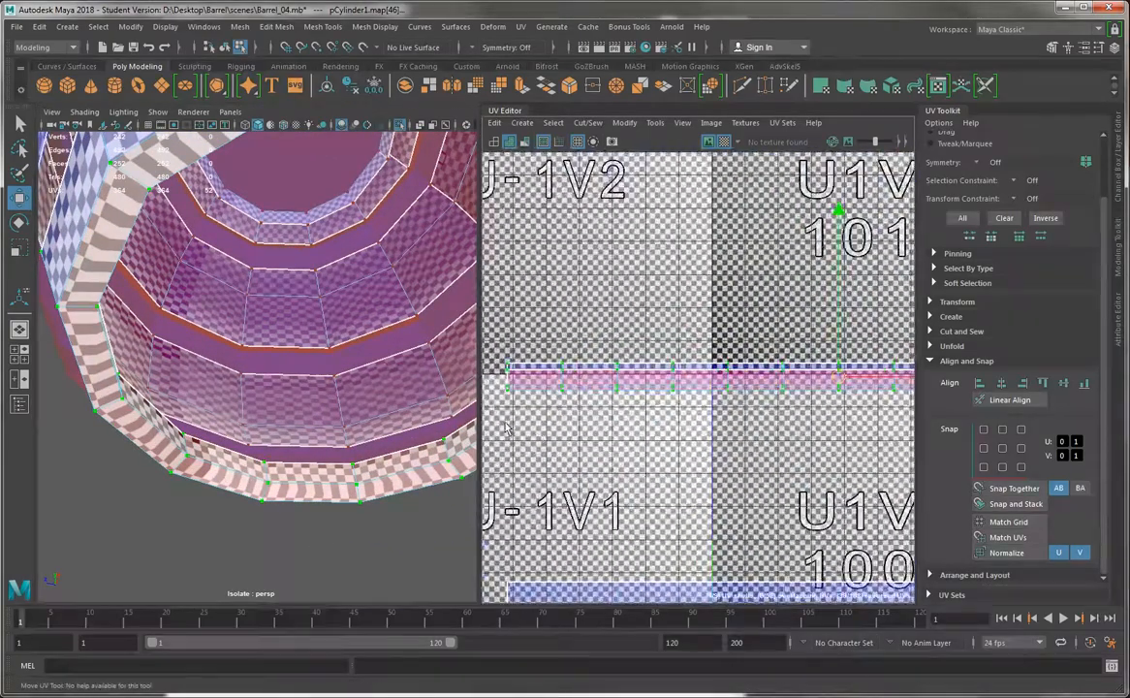
Hide the checker map and examine which bottom rim vertices correspond to the shell's inner border UV row
{"action": "left_click", "coordinate": [723, 142]}
{"action": "middle_click_drag", "start_coordinate": [754, 394], "coordinate": [803, 401], "text": "alt"}
{"action": "middle_click_drag", "start_coordinate": [555, 365], "coordinate": [589, 365], "text": "alt"}
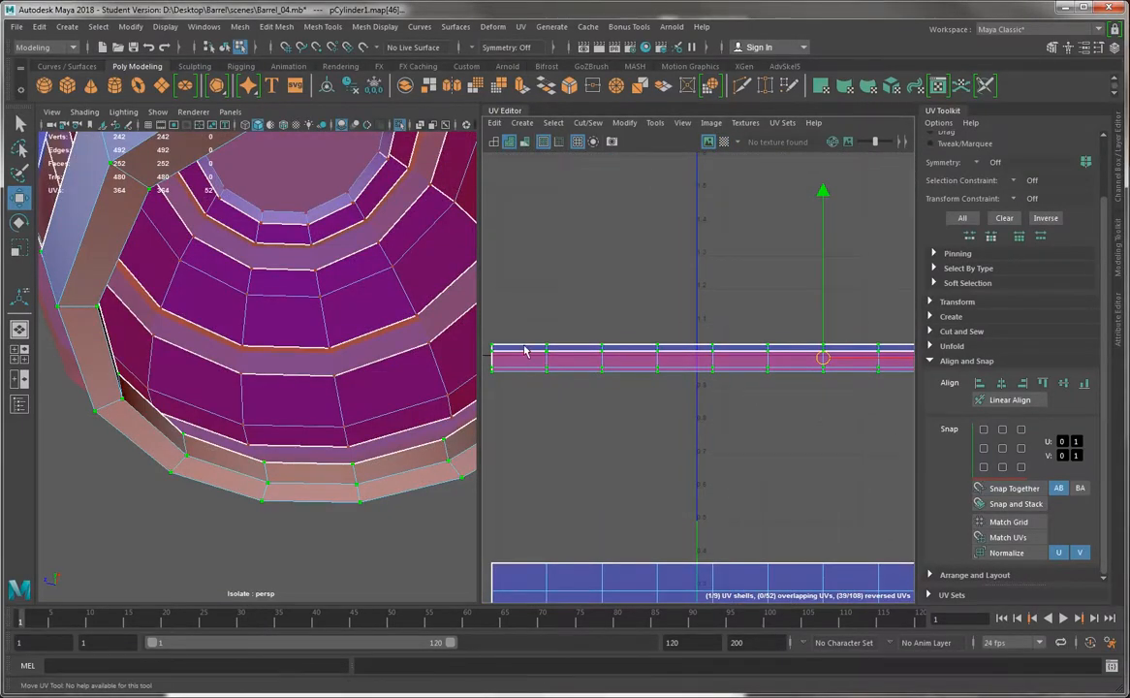
{"action": "left_click_drag", "start_coordinate": [524, 346], "coordinate": [669, 365]}
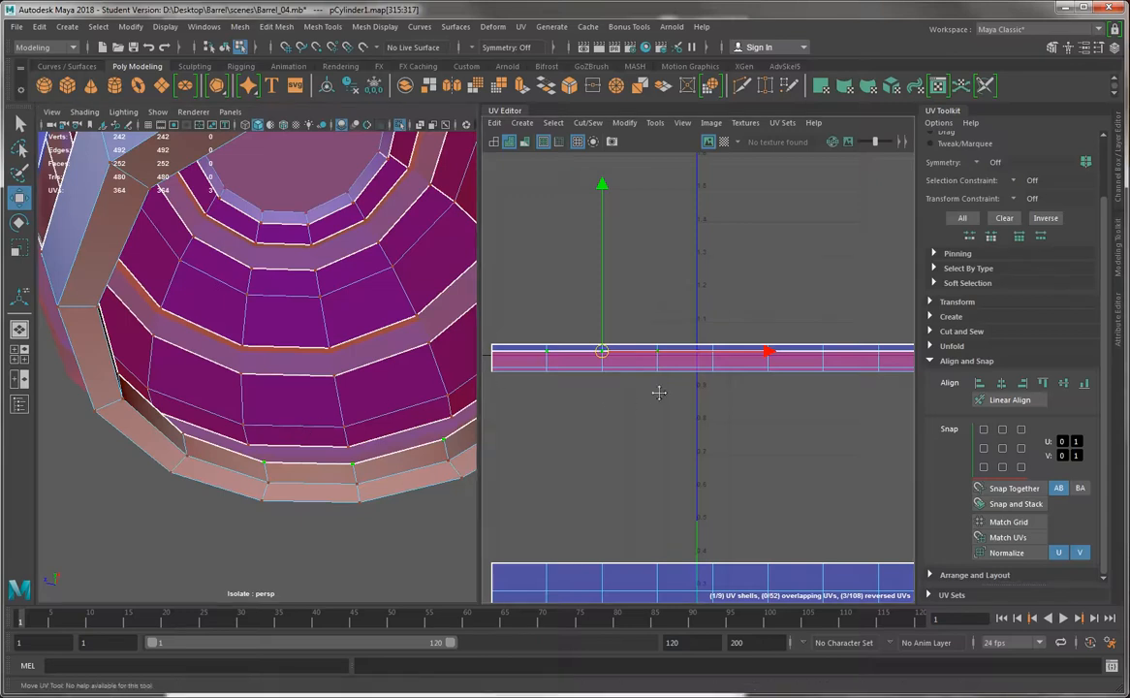
{"action": "middle_click_drag", "start_coordinate": [646, 352], "coordinate": [617, 340], "text": "alt"}
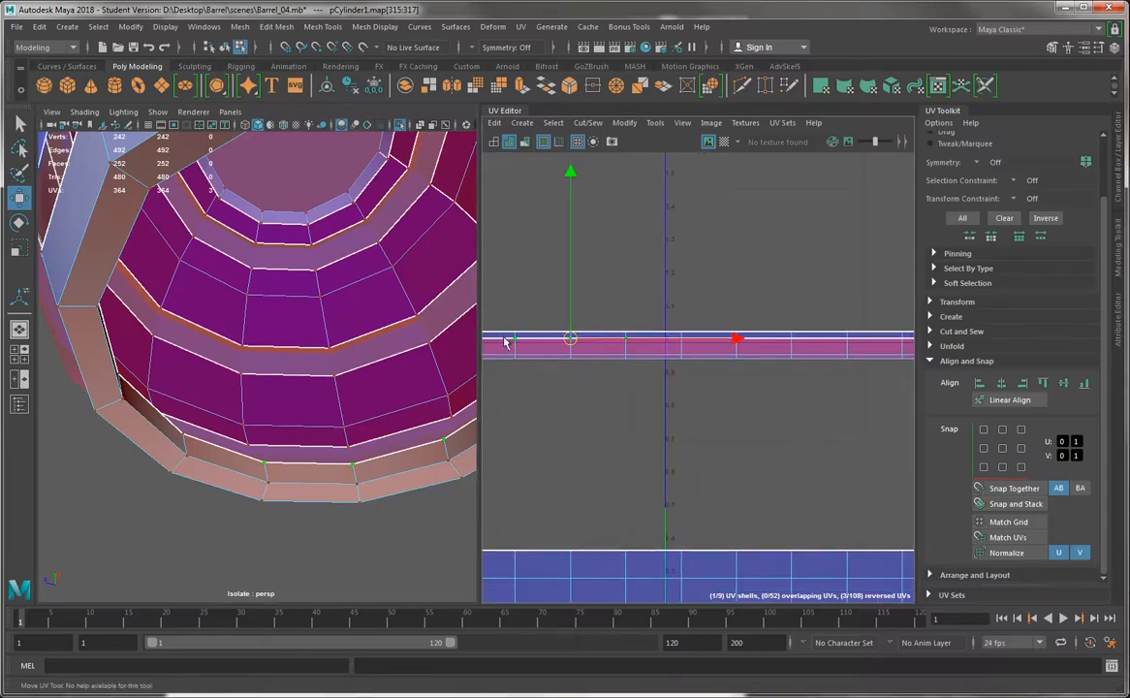
{"action": "middle_click_drag", "start_coordinate": [511, 343], "coordinate": [583, 351], "text": "alt"}
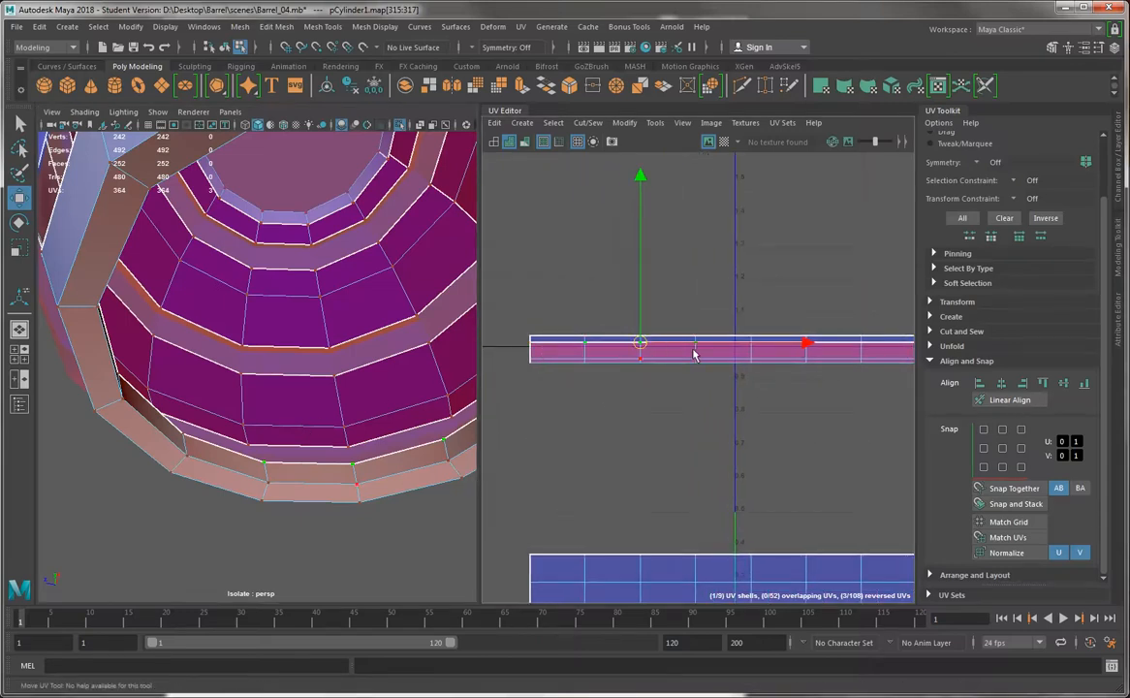
{"action": "left_click", "coordinate": [544, 350]}
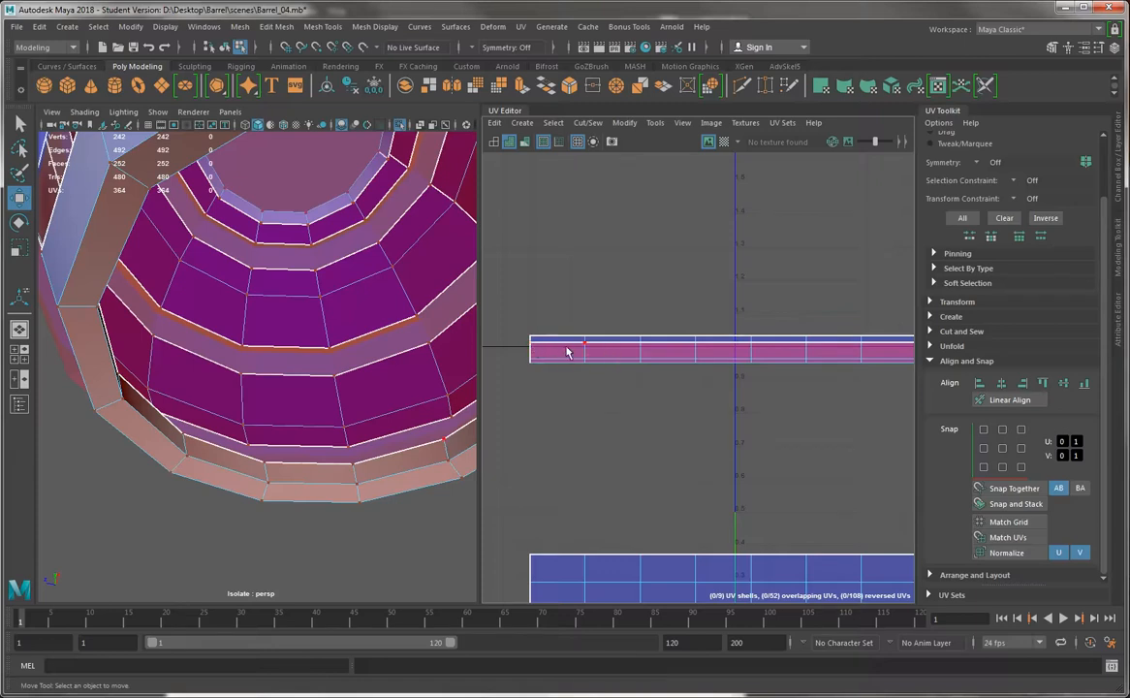
{"action": "left_click", "coordinate": [264, 465]}
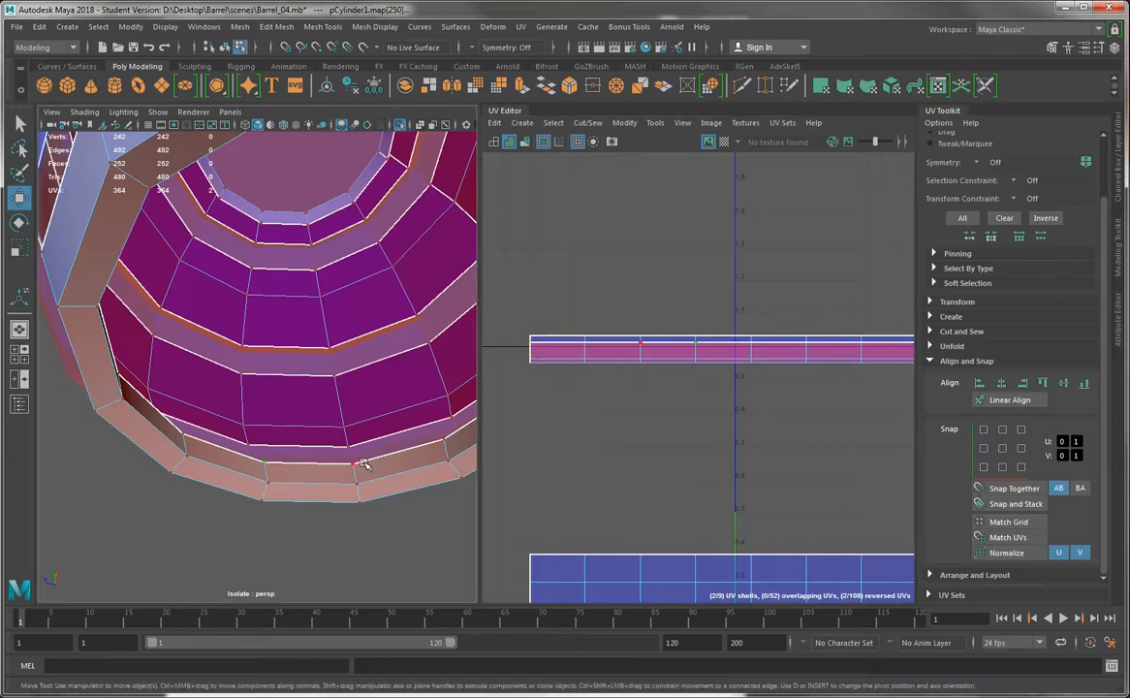
Enlarge the UV Editor and move the bottom rim's inner border UV row below the shell's other rows
{"action": "scroll", "coordinate": [562, 329], "scroll_direction": "down", "scroll_amount": 5}
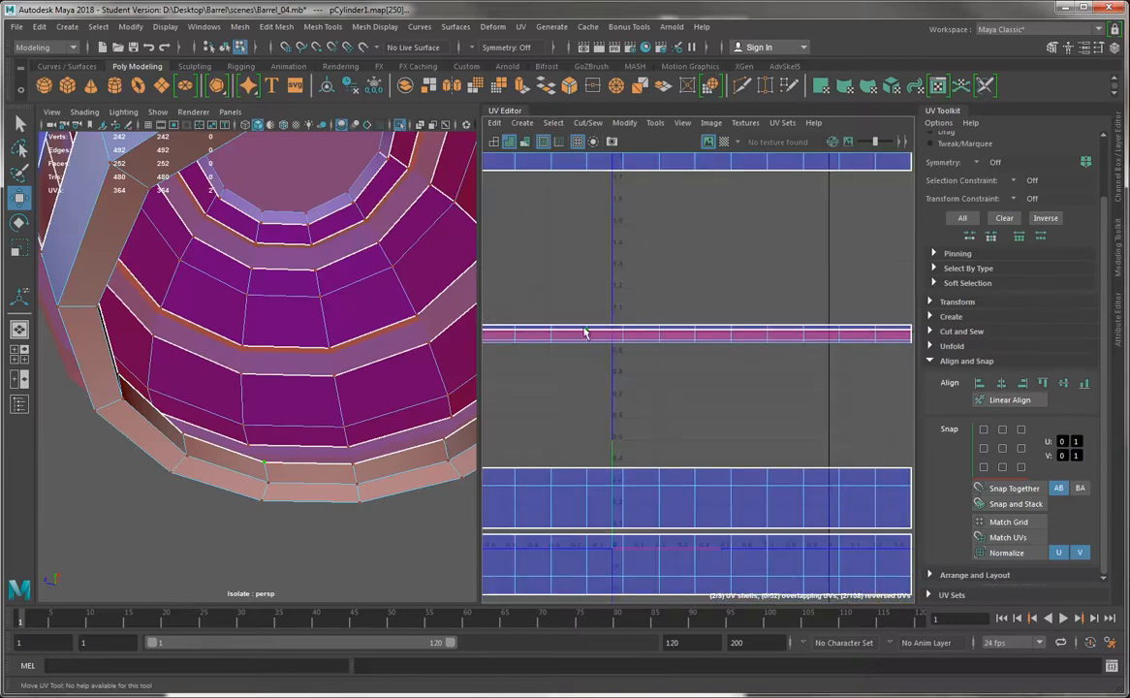
{"action": "middle_click_drag", "start_coordinate": [584, 333], "coordinate": [642, 325], "text": "alt"}
{"action": "left_click_drag", "start_coordinate": [482, 340], "coordinate": [272, 335]}
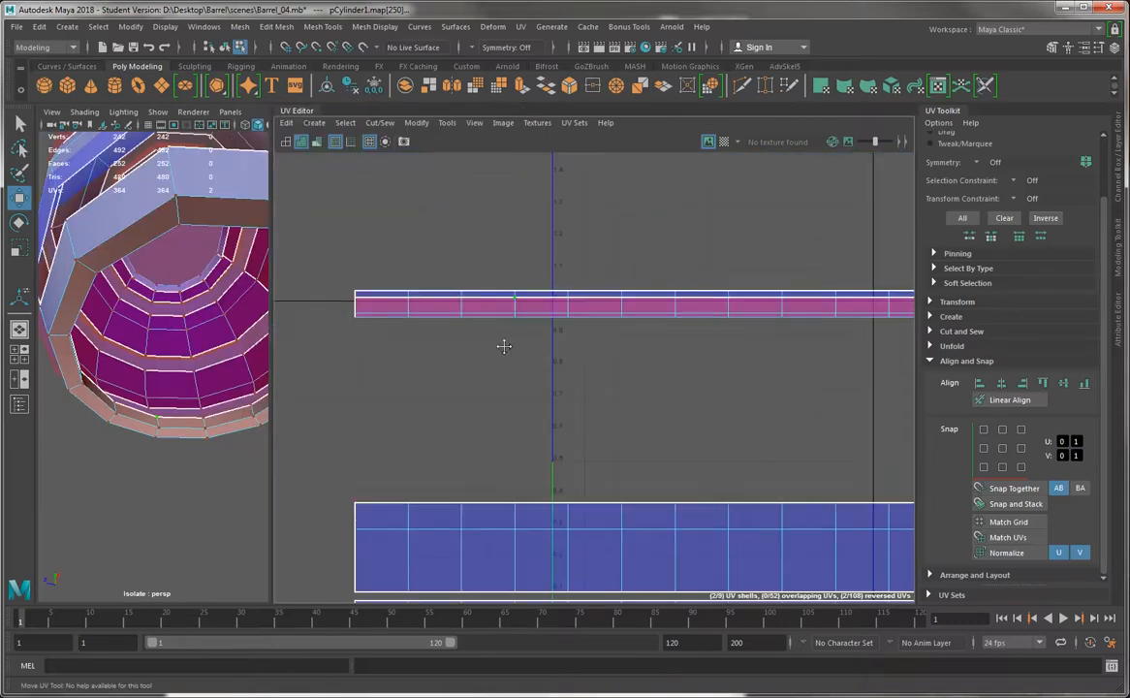
{"action": "middle_click_drag", "start_coordinate": [606, 335], "coordinate": [608, 337], "text": "alt"}
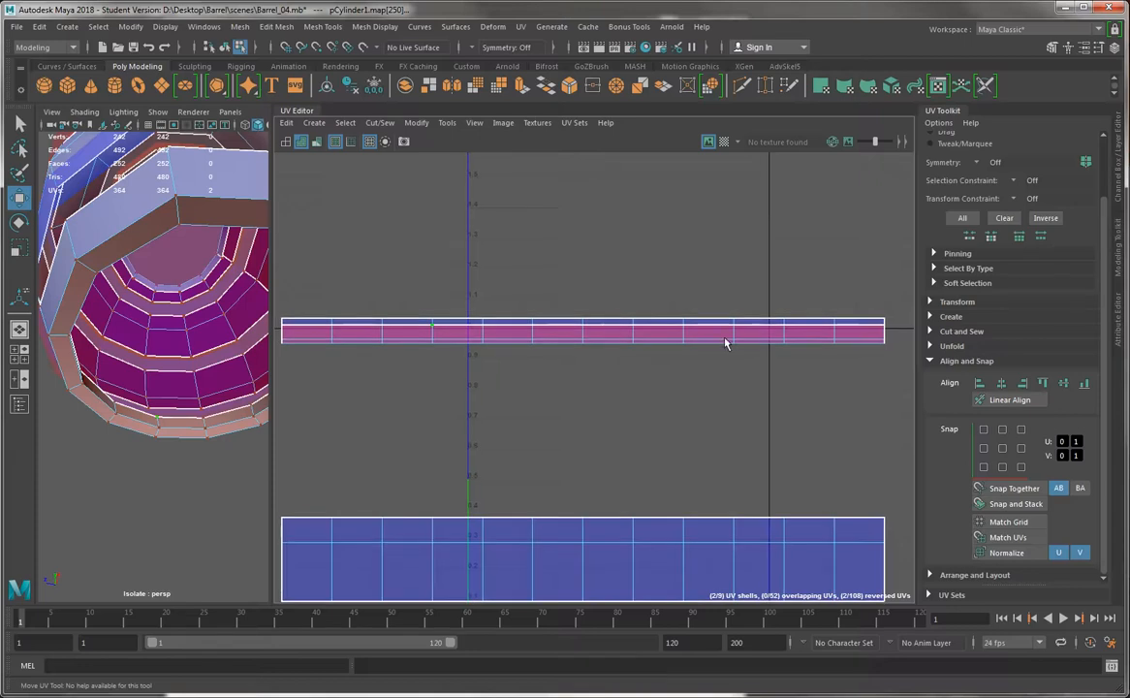
{"action": "left_click_drag", "start_coordinate": [892, 298], "coordinate": [280, 328]}
{"action": "left_click_drag", "start_coordinate": [583, 214], "coordinate": [583, 252]}
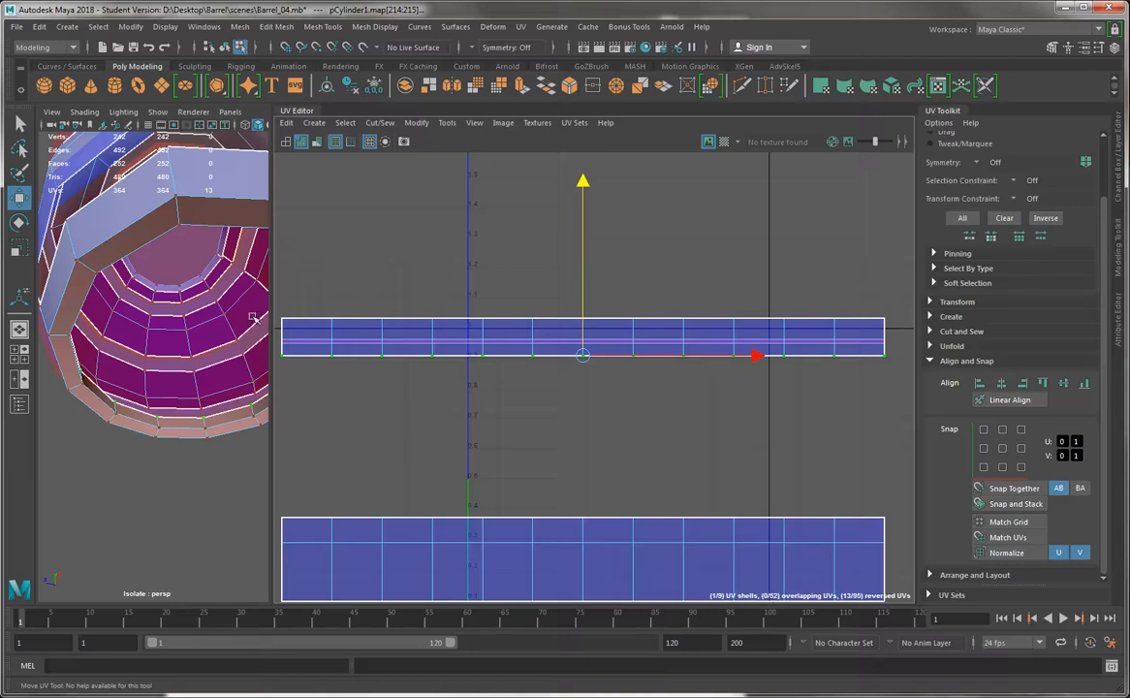
Select the bottom rim's outer face loop and shift it up to separate it from the inner rim strips
{"action": "right_click_drag", "start_coordinate": [368, 322], "coordinate": [315, 328]}
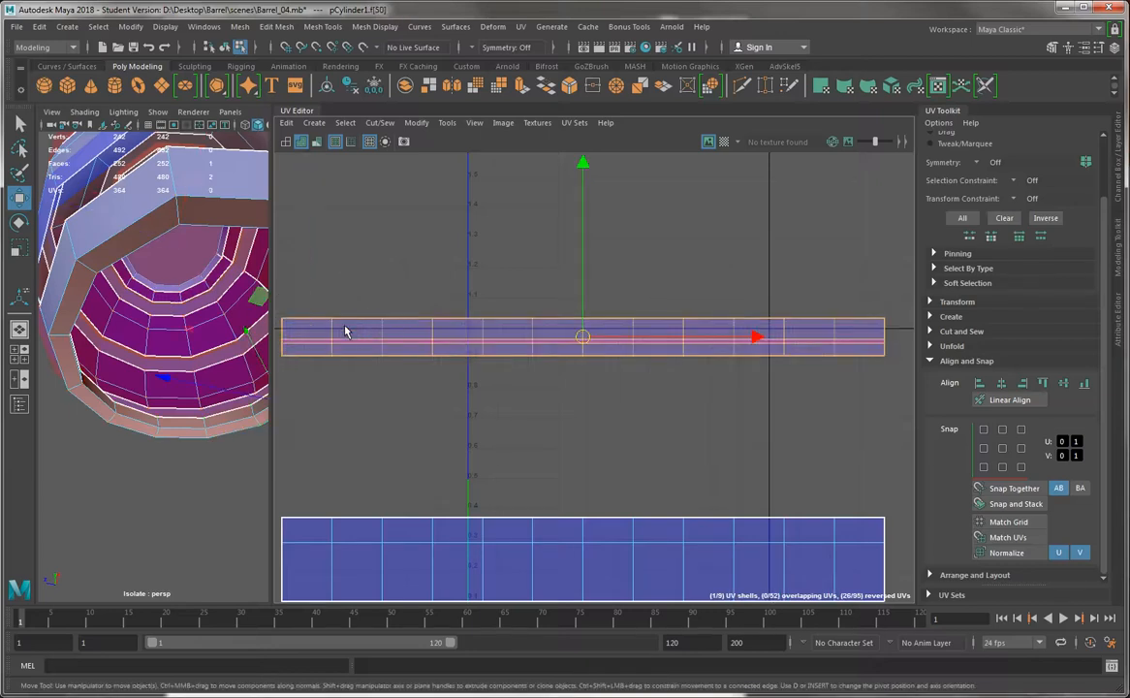
{"action": "left_click", "coordinate": [338, 330]}
{"action": "double_click", "coordinate": [322, 329], "text": "shift"}
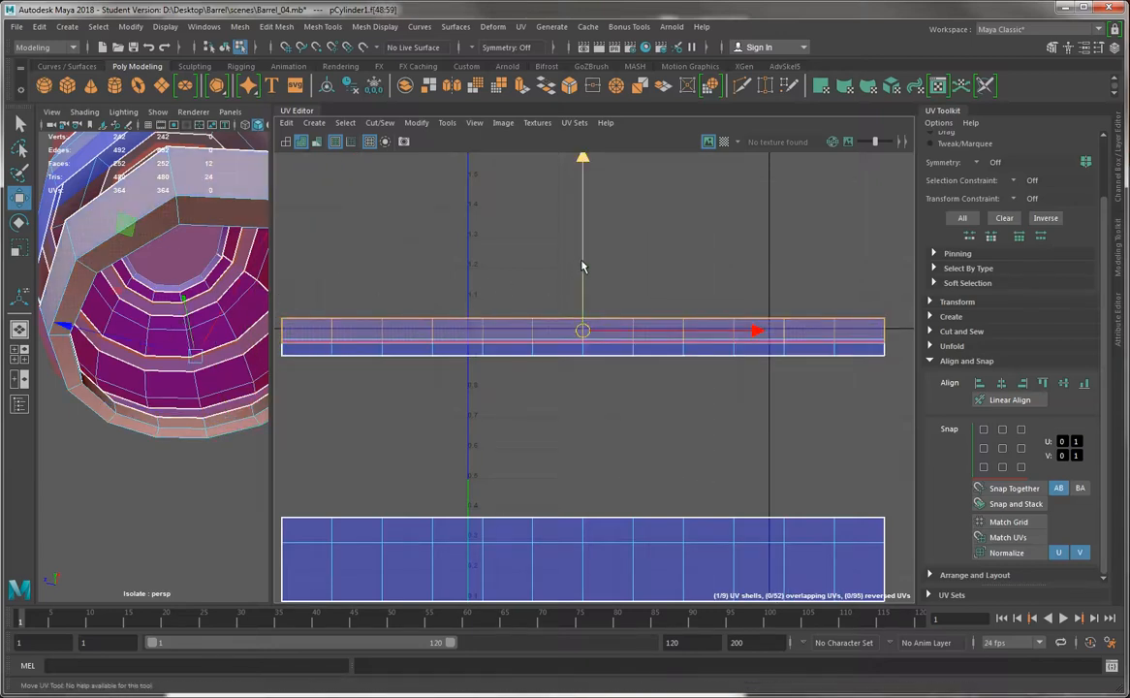
{"action": "left_click_drag", "start_coordinate": [582, 261], "coordinate": [582, 253]}
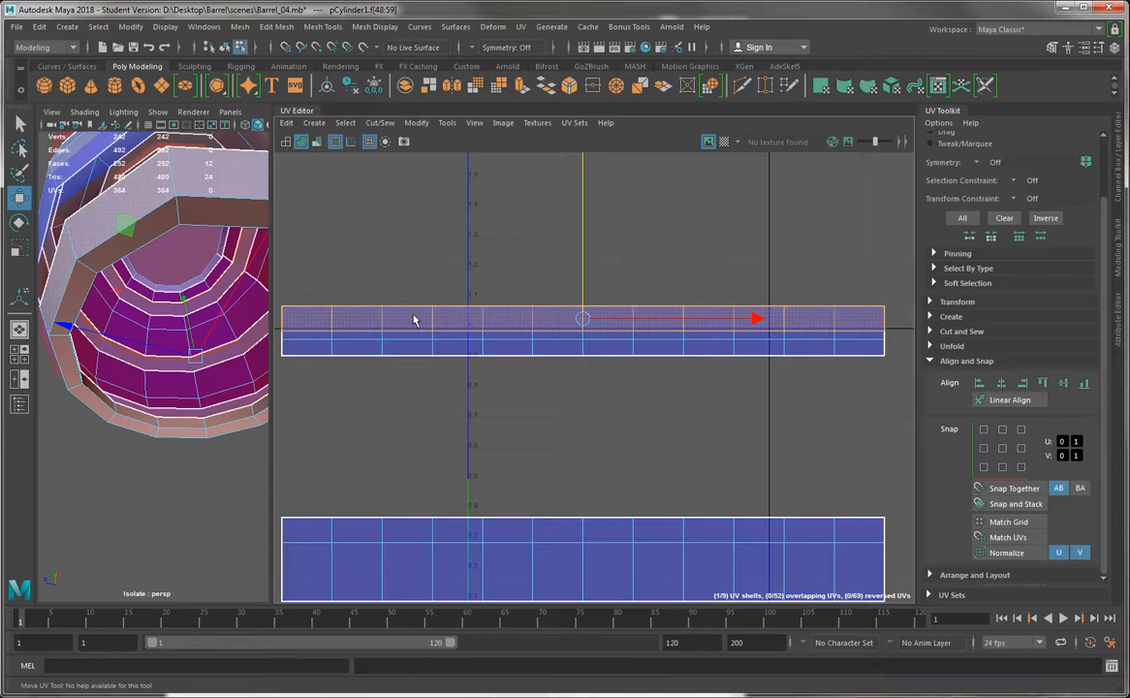
Compare the laid-out UV shells with the barrel to see which faces each shell covers
{"action": "middle_click_drag", "start_coordinate": [458, 336], "coordinate": [481, 339], "text": "alt"}
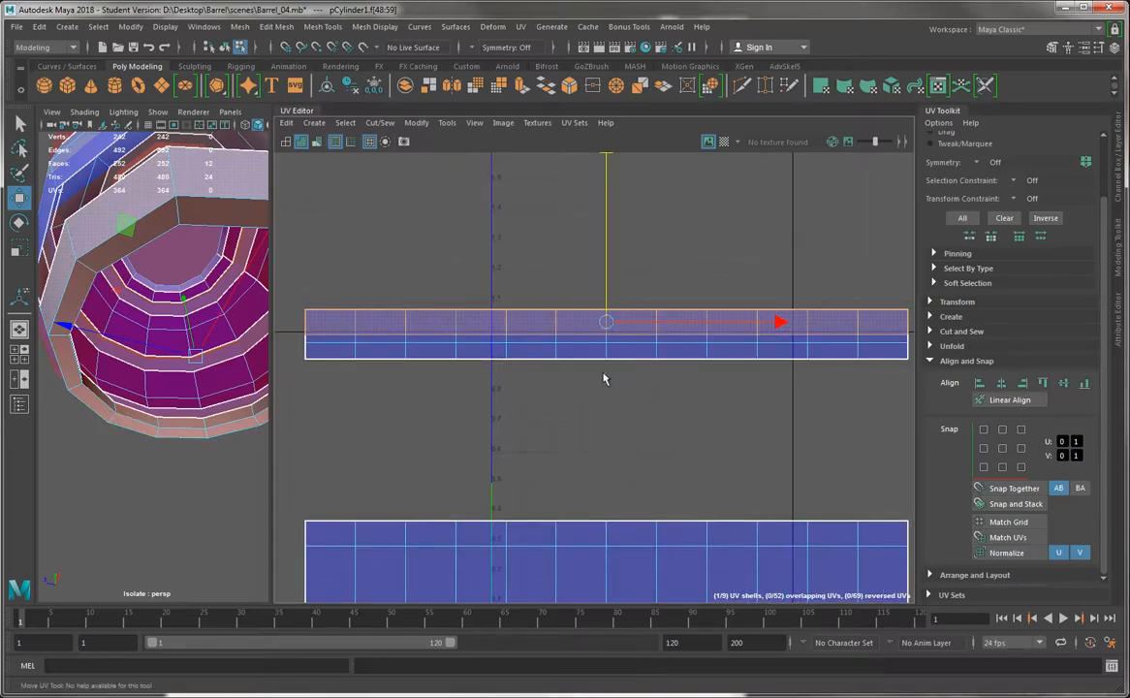
{"action": "right_click_drag", "start_coordinate": [560, 354], "coordinate": [432, 235], "text": "alt"}
{"action": "middle_click_drag", "start_coordinate": [431, 234], "coordinate": [438, 300], "text": "alt"}
{"action": "scroll", "coordinate": [438, 315], "scroll_direction": "up", "scroll_amount": 1}
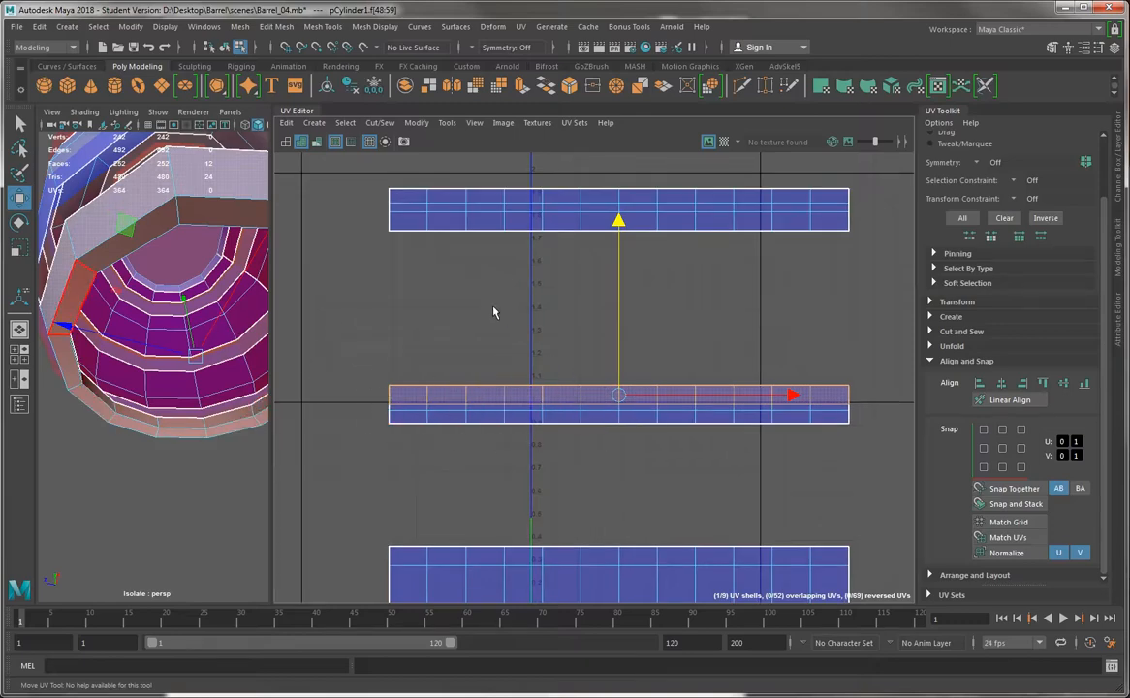
{"action": "right_click_drag", "start_coordinate": [528, 456], "coordinate": [388, 233], "text": "alt"}
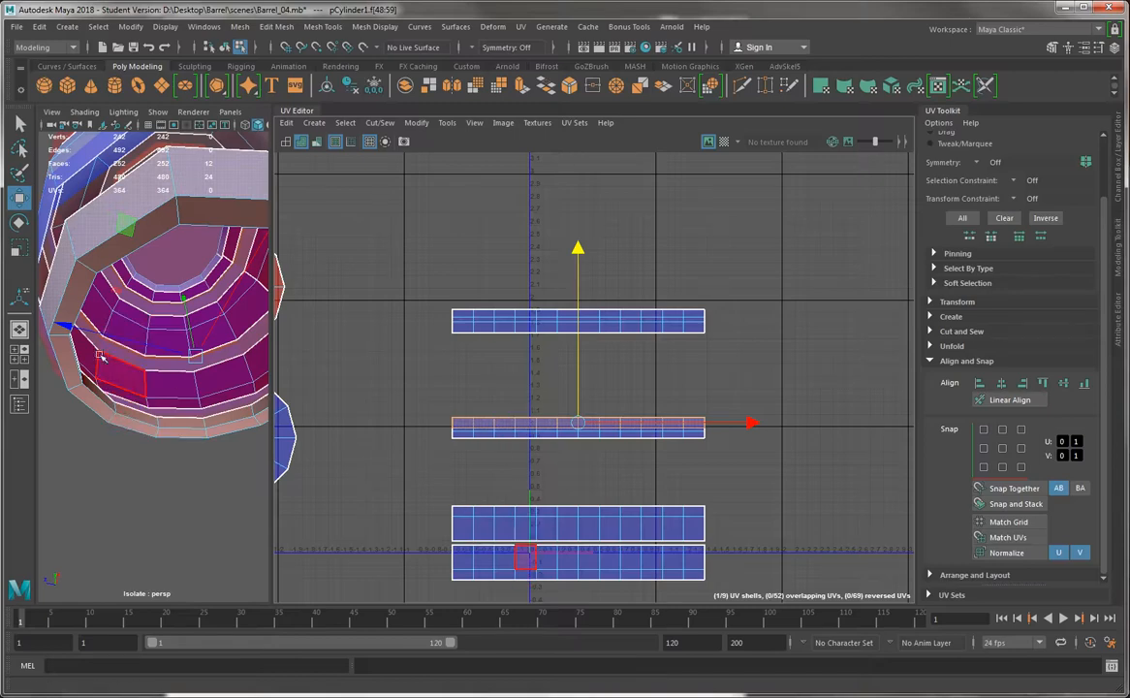
{"action": "middle_click_drag", "start_coordinate": [509, 366], "coordinate": [533, 291], "text": "alt"}
{"action": "left_click_drag", "start_coordinate": [151, 242], "coordinate": [140, 320], "text": "alt"}
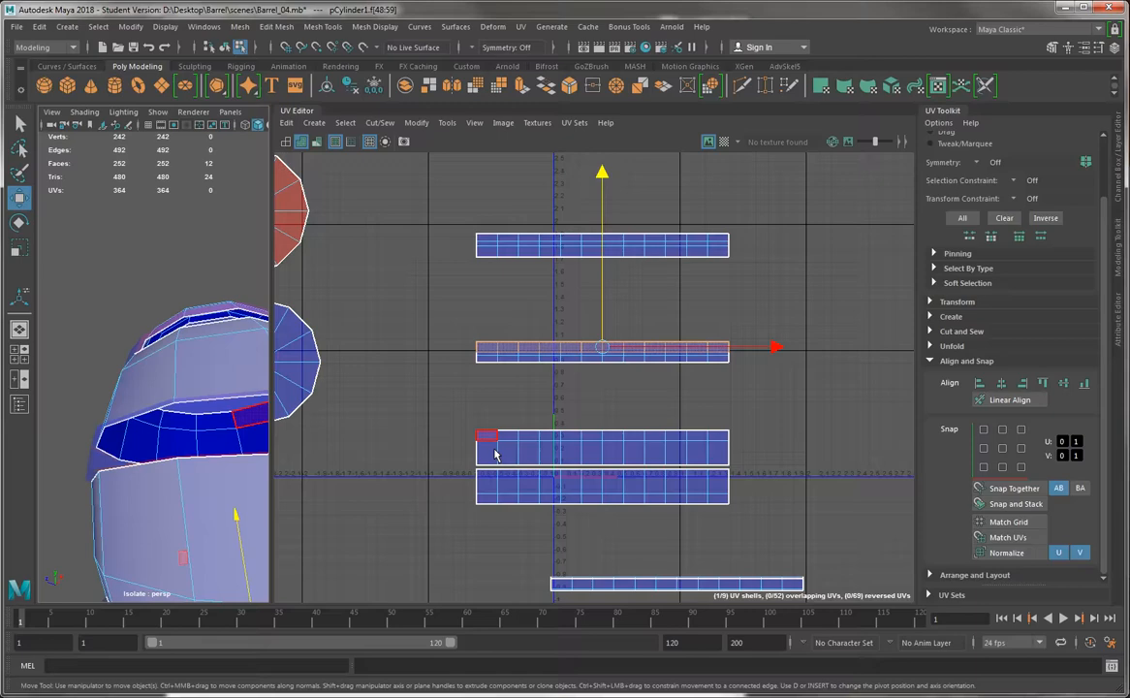
{"action": "scroll", "coordinate": [567, 363], "scroll_direction": "up", "scroll_amount": 3}
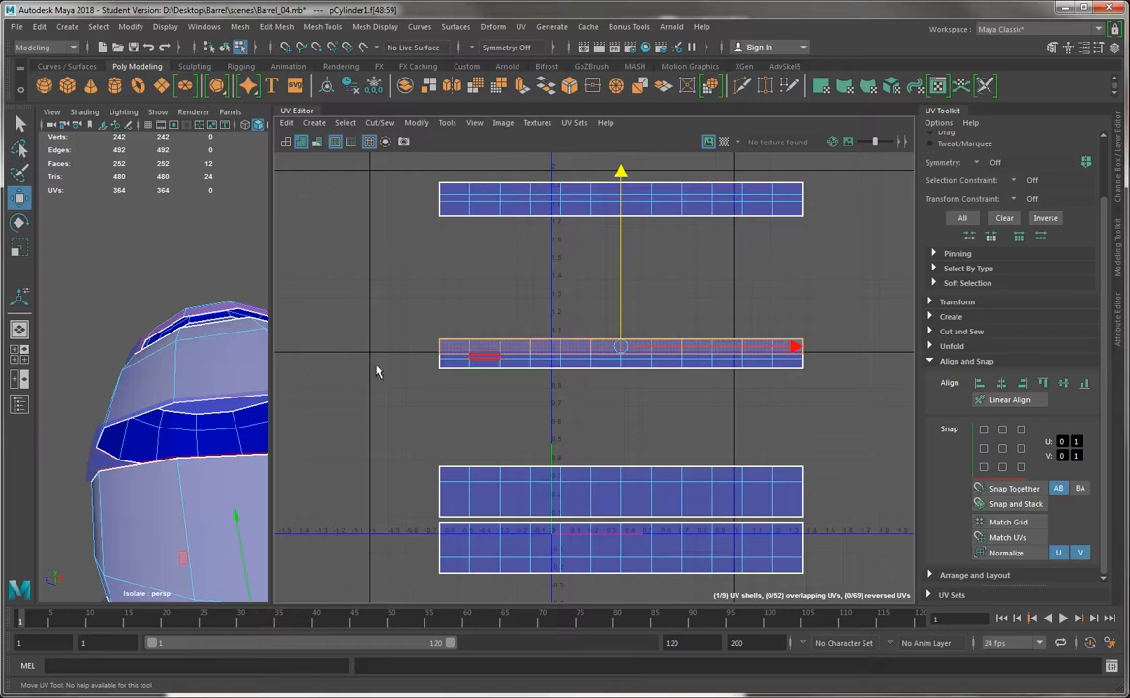
{"action": "left_click_drag", "start_coordinate": [219, 364], "coordinate": [168, 458], "text": "alt"}
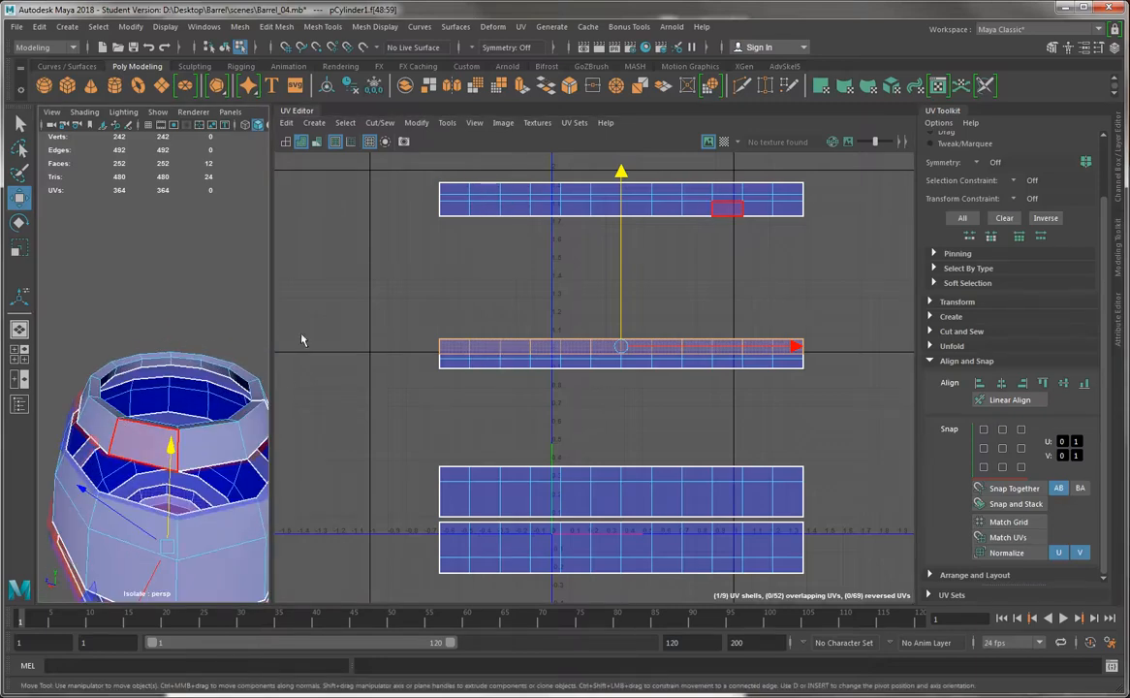
Turn on the checker map and examine the checker proportions on the inside of the bottom rim
{"action": "left_click", "coordinate": [723, 142]}
{"action": "scroll", "coordinate": [169, 312], "scroll_direction": "up", "scroll_amount": 5}
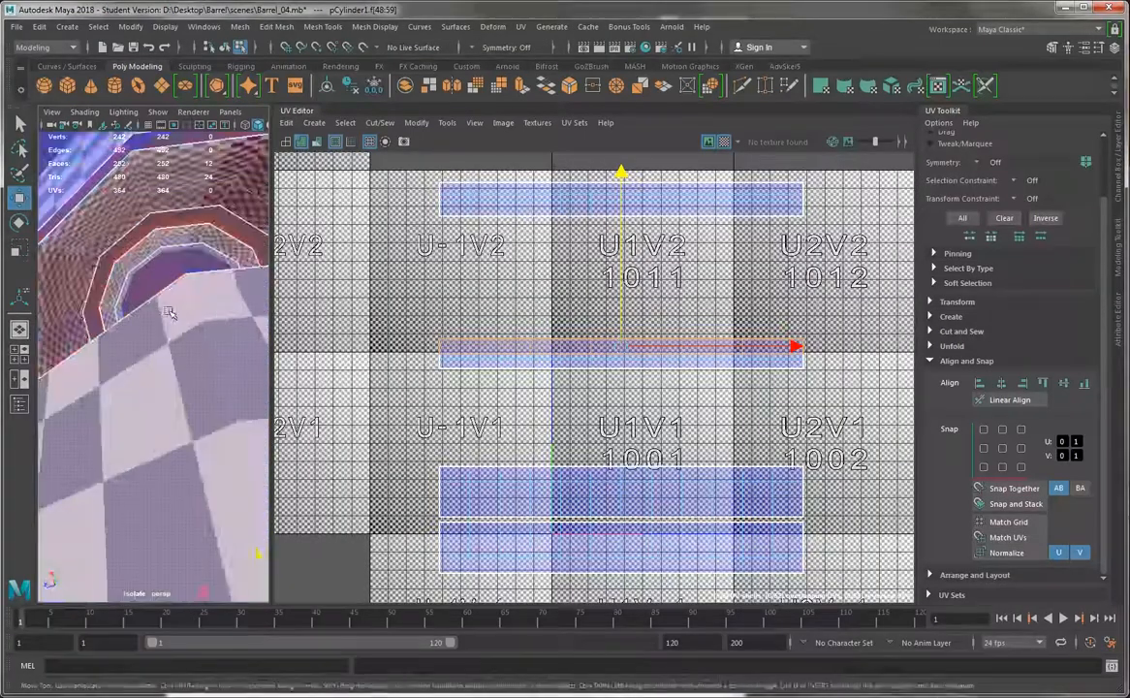
{"action": "right_click_drag", "start_coordinate": [169, 312], "coordinate": [119, 259], "text": "alt"}
{"action": "left_click_drag", "start_coordinate": [118, 260], "coordinate": [131, 244], "text": "alt"}
{"action": "right_click_drag", "start_coordinate": [131, 244], "coordinate": [126, 330], "text": "alt"}
{"action": "left_click_drag", "start_coordinate": [126, 330], "coordinate": [161, 363], "text": "alt"}
{"action": "mouse_move", "coordinate": [161, 363]}
{"action": "right_mouse_down", "text": "alt"}
{"action": "mouse_move", "coordinate": [150, 348]}
{"action": "mouse_move", "coordinate": [176, 369]}
{"action": "mouse_move", "coordinate": [164, 353]}
{"action": "right_mouse_up", "text": "alt"}
{"action": "left_click_drag", "start_coordinate": [164, 354], "coordinate": [153, 327], "text": "alt"}
{"action": "mouse_move", "coordinate": [153, 328]}
{"action": "right_mouse_down", "text": "alt"}
{"action": "mouse_move", "coordinate": [164, 347]}
{"action": "mouse_move", "coordinate": [166, 318]}
{"action": "right_mouse_up", "text": "alt"}
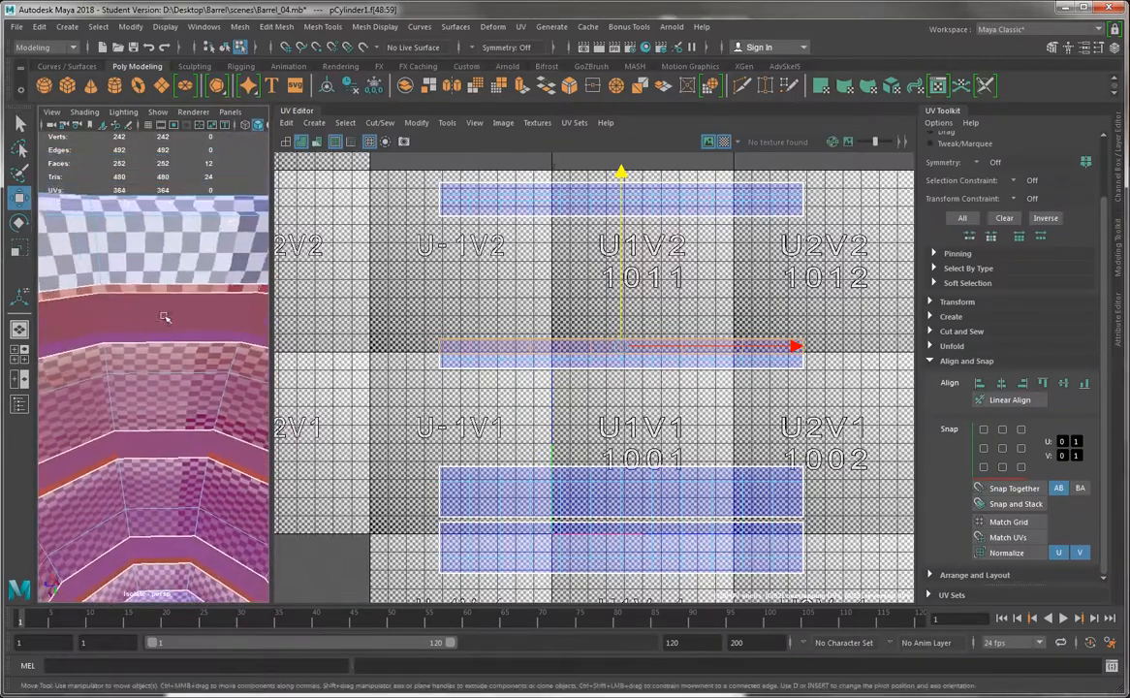
Select the bottom rim's inner face loop, reduce the selection to its border UV row and nudge that row slightly down
{"action": "left_click", "coordinate": [120, 241]}
{"action": "double_click", "coordinate": [66, 254], "text": "shift"}
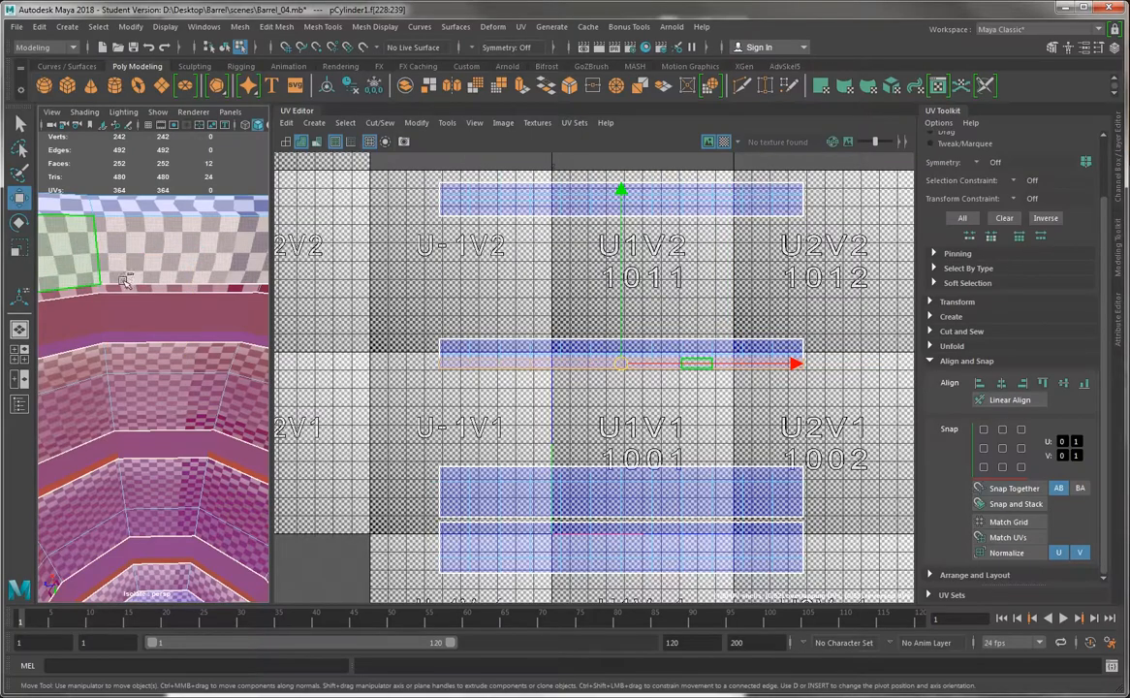
{"action": "key", "text": "r"}
{"action": "right_click_drag", "start_coordinate": [643, 351], "coordinate": [694, 430], "text": "alt"}
{"action": "key", "text": "q"}
{"action": "right_click_drag", "start_coordinate": [547, 378], "coordinate": [608, 379]}
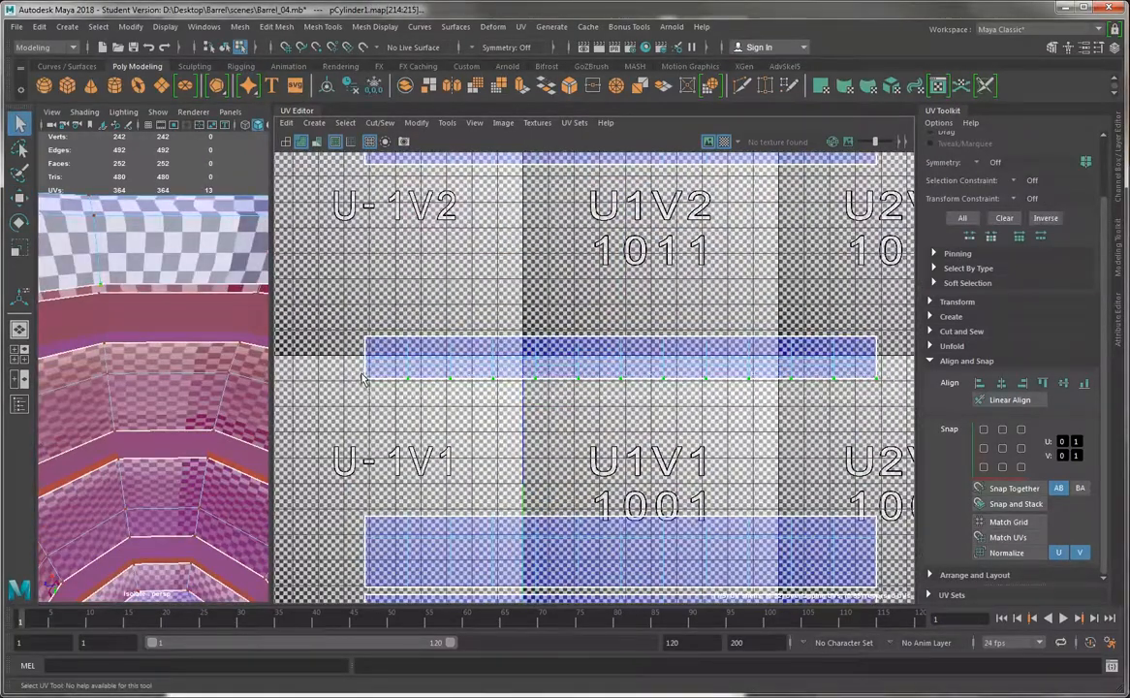
{"action": "key", "text": "w"}
{"action": "left_click_drag", "start_coordinate": [618, 209], "coordinate": [619, 212]}
Grow the bottom rim shell's border selection to the neighbouring UV row and nudge both rows slightly down, checking the rim's checker squares
{"action": "left_click_drag", "start_coordinate": [90, 316], "coordinate": [91, 322], "text": "alt"}
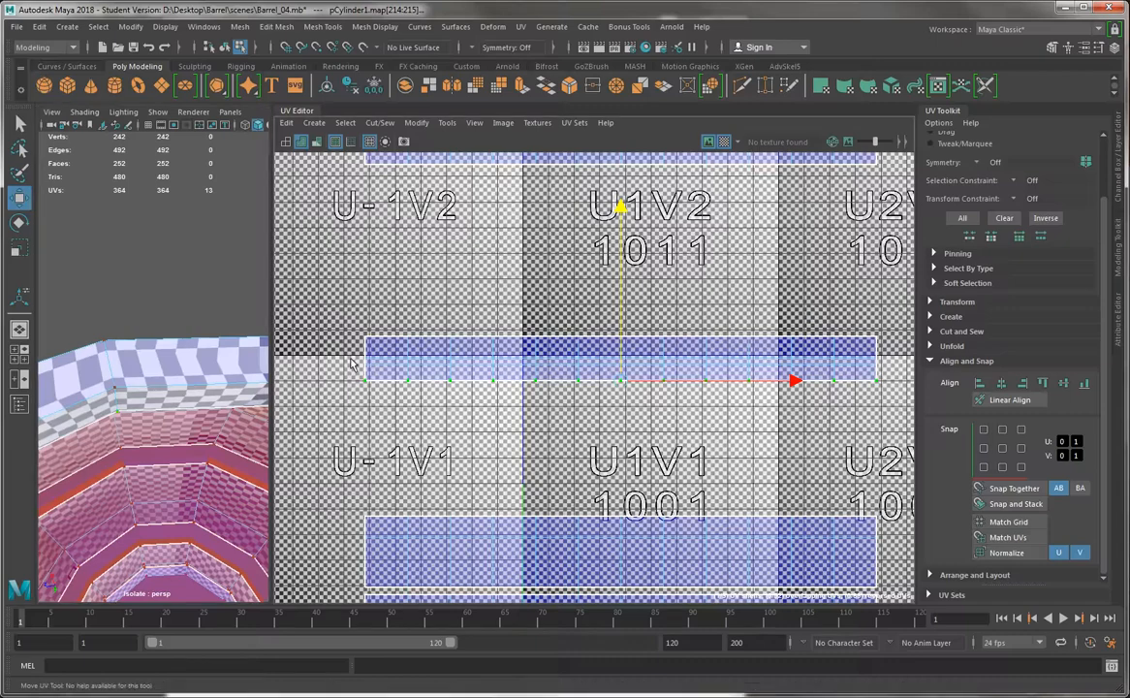
{"action": "key", "text": "shift+period"}
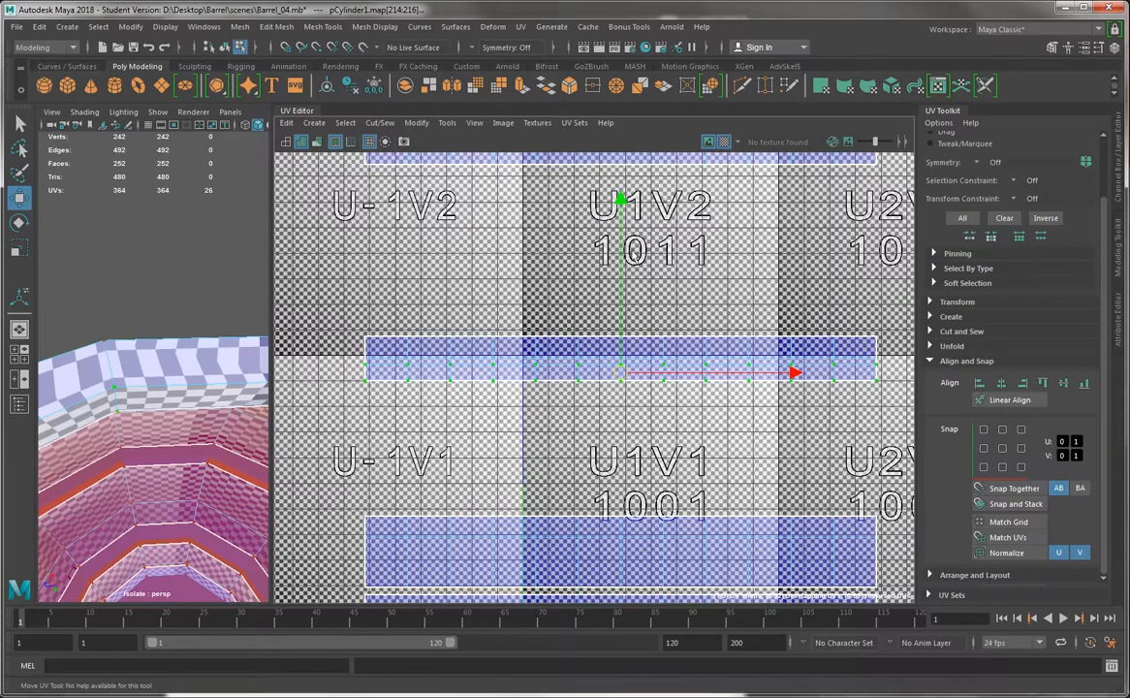
{"action": "key", "text": "4"}
{"action": "key", "text": "5"}
{"action": "left_click_drag", "start_coordinate": [622, 255], "coordinate": [621, 260]}
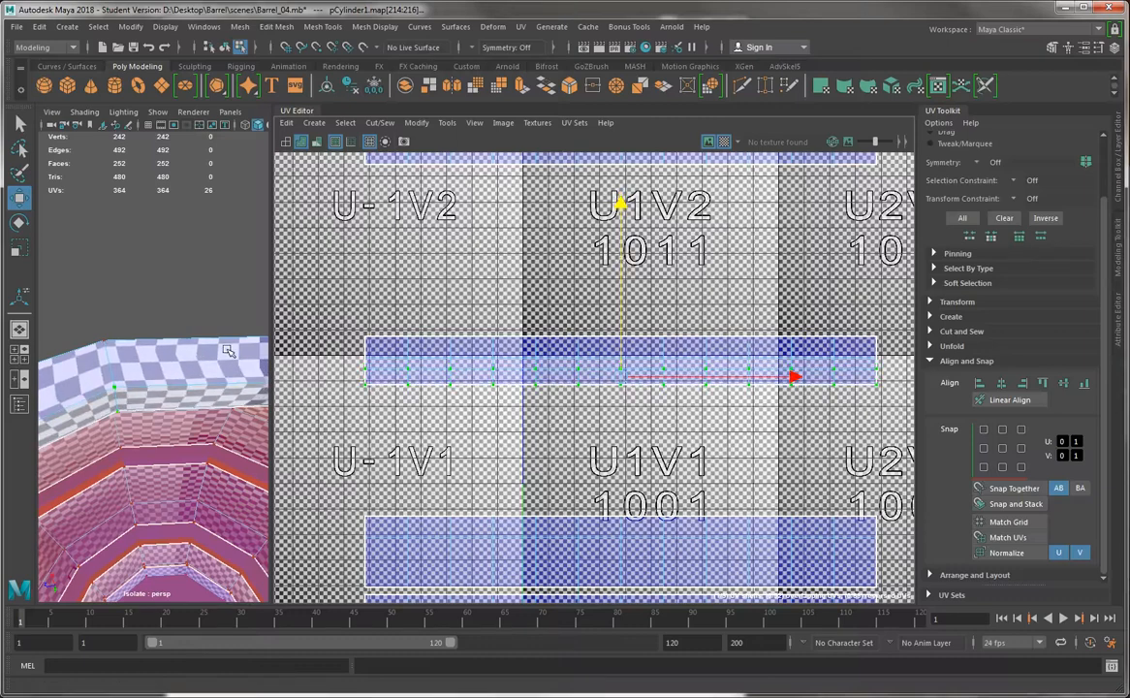
{"action": "right_click_drag", "start_coordinate": [227, 348], "coordinate": [118, 376], "text": "alt"}
{"action": "left_click_drag", "start_coordinate": [118, 376], "coordinate": [145, 373], "text": "alt"}
{"action": "middle_click_drag", "start_coordinate": [145, 373], "coordinate": [125, 173], "text": "alt"}
{"action": "right_click_drag", "start_coordinate": [67, 154], "coordinate": [182, 320], "text": "alt"}
{"action": "left_click_drag", "start_coordinate": [182, 320], "coordinate": [163, 361], "text": "alt"}
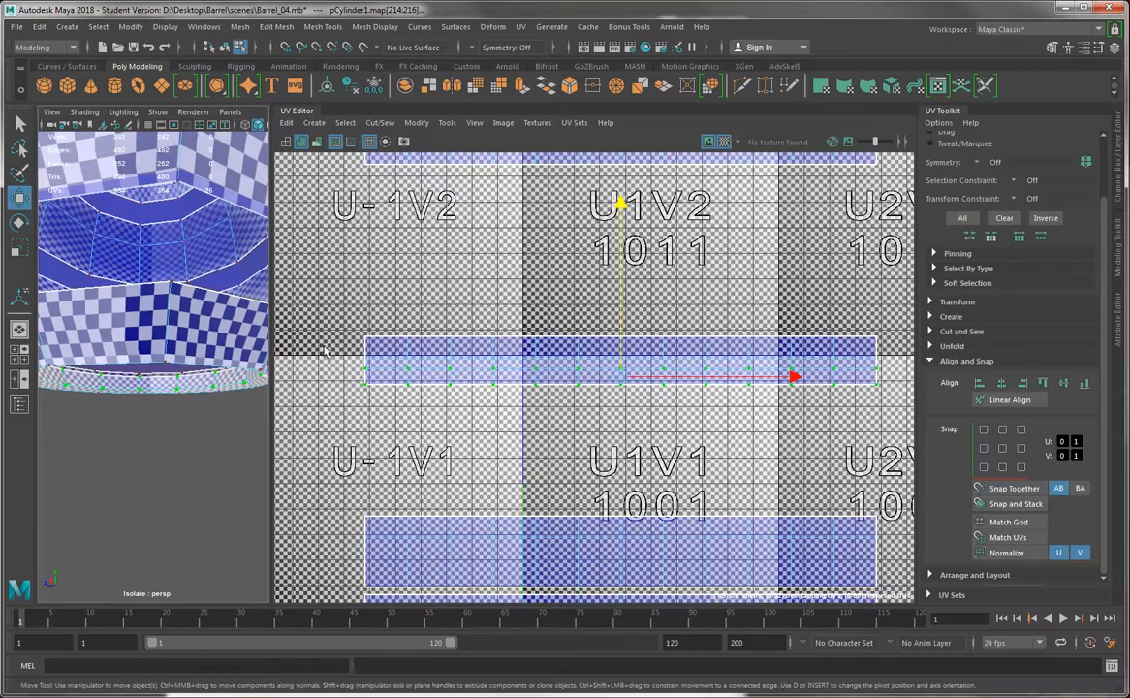
Hide the checker map and move the two barrel body shells up between the top and bottom rim shells
{"action": "left_click_drag", "start_coordinate": [338, 301], "coordinate": [893, 345]}
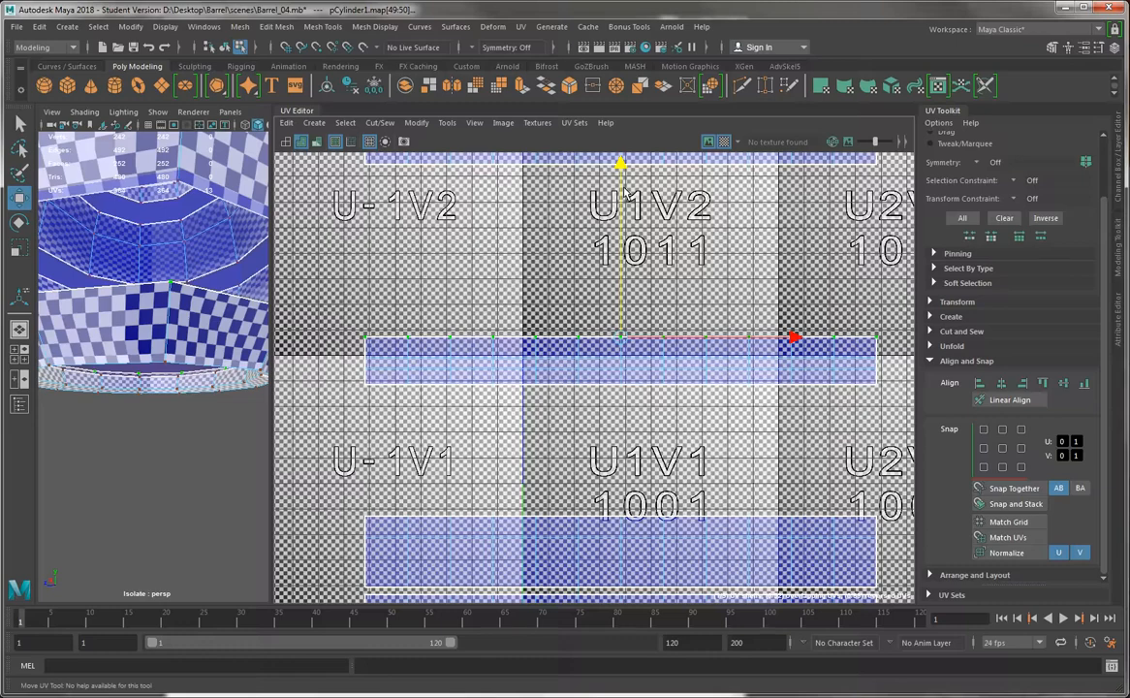
{"action": "scroll", "coordinate": [704, 281], "scroll_direction": "down", "scroll_amount": 4}
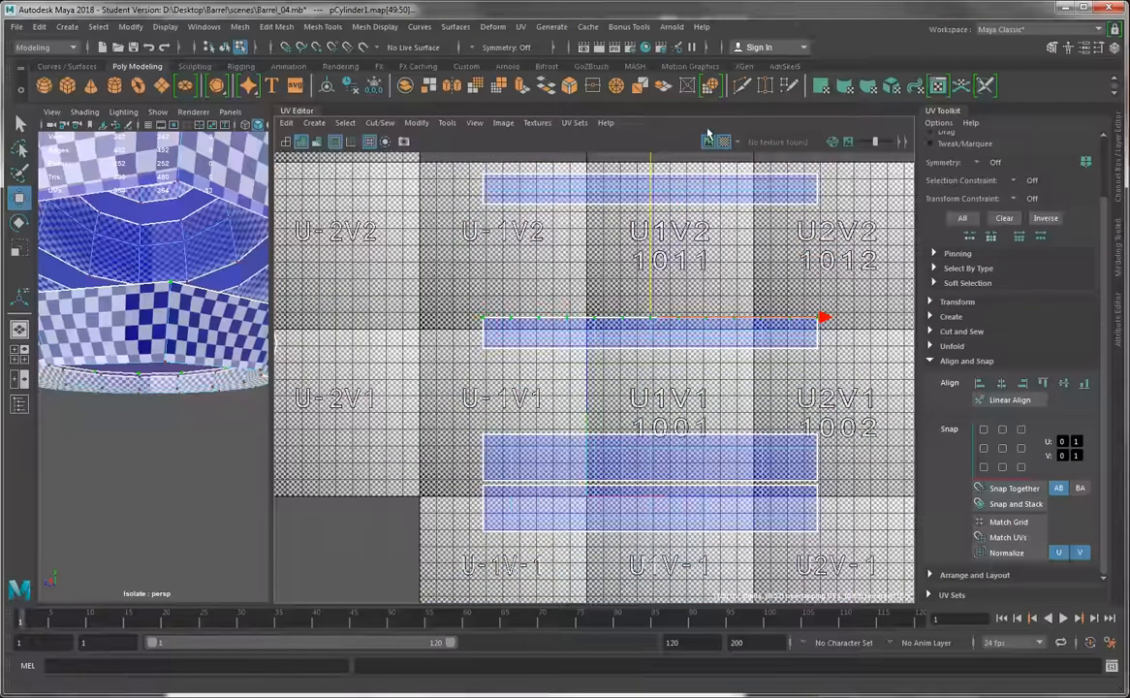
{"action": "left_click", "coordinate": [709, 140]}
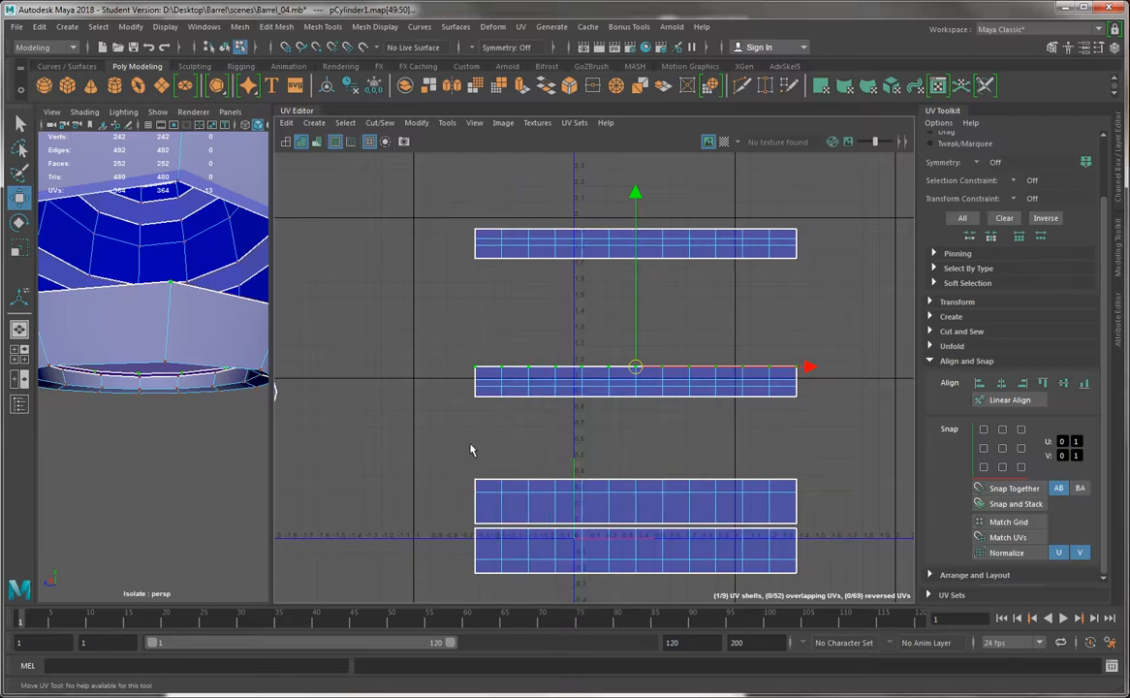
{"action": "left_click_drag", "start_coordinate": [470, 450], "coordinate": [825, 593]}
{"action": "left_click_drag", "start_coordinate": [648, 396], "coordinate": [649, 279]}
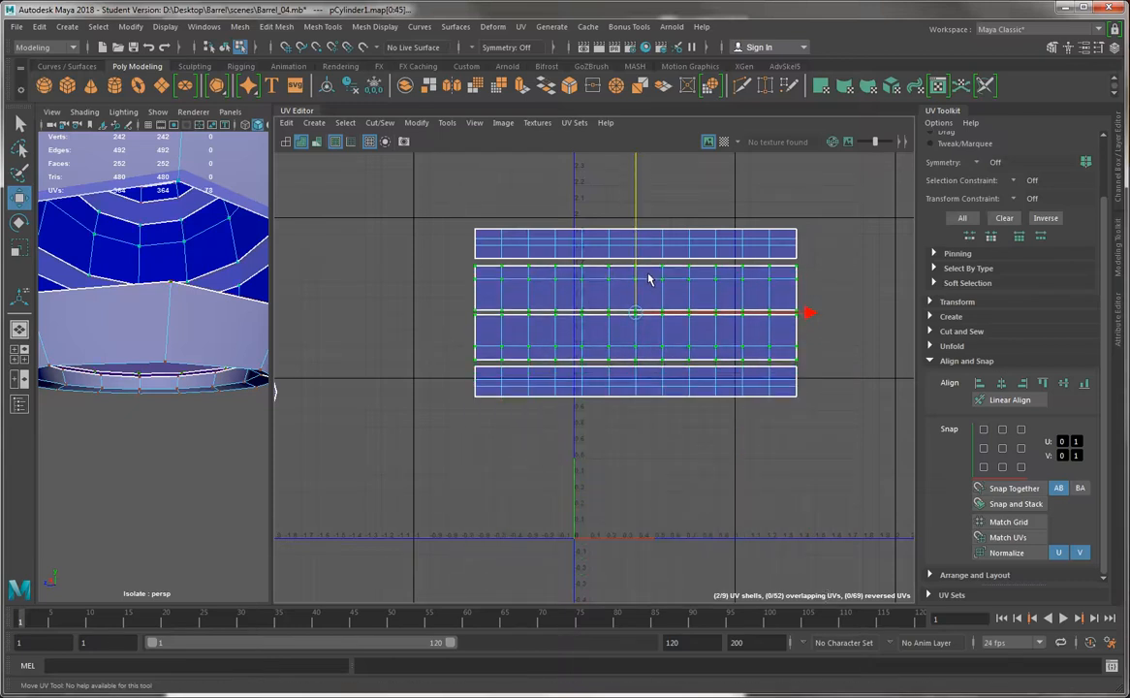
Select the body and rim shells together, show the checker map and compare the checker proportions across the barrel
{"action": "left_click_drag", "start_coordinate": [694, 344], "coordinate": [868, 426]}
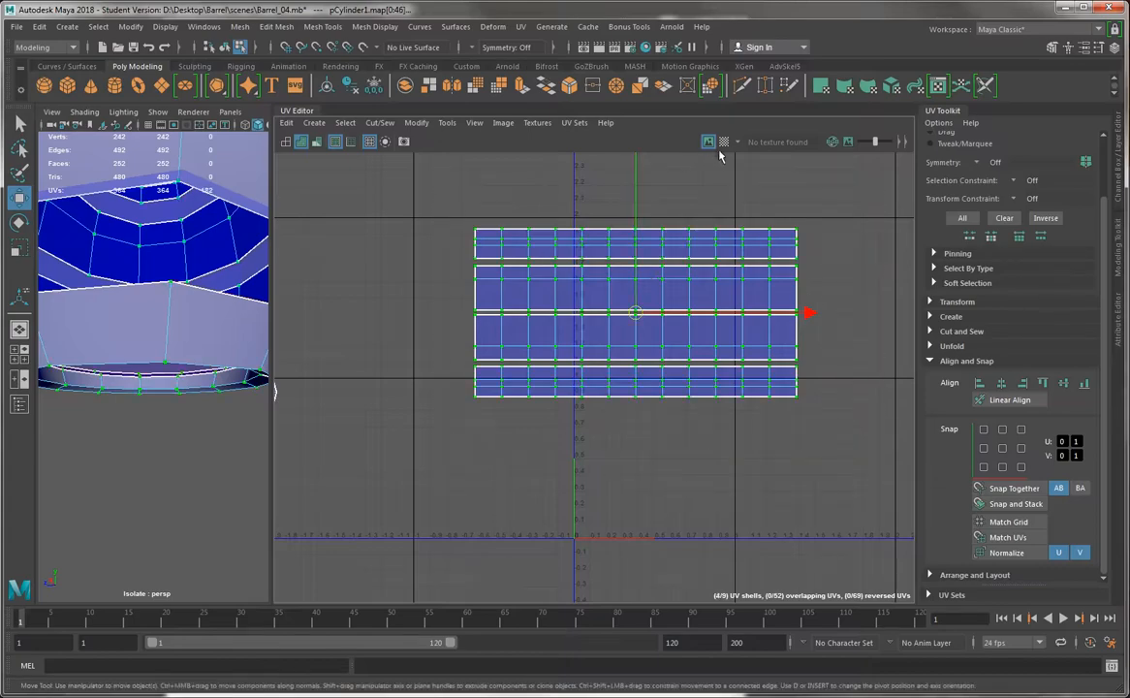
{"action": "left_click", "coordinate": [724, 142]}
{"action": "right_click_drag", "start_coordinate": [245, 291], "coordinate": [197, 222], "text": "alt"}
{"action": "left_click_drag", "start_coordinate": [187, 238], "coordinate": [160, 315], "text": "alt"}
{"action": "right_click_drag", "start_coordinate": [160, 315], "coordinate": [180, 332], "text": "alt"}
{"action": "left_click_drag", "start_coordinate": [180, 332], "coordinate": [102, 281], "text": "alt"}
{"action": "middle_click_drag", "start_coordinate": [102, 281], "coordinate": [125, 316], "text": "alt"}
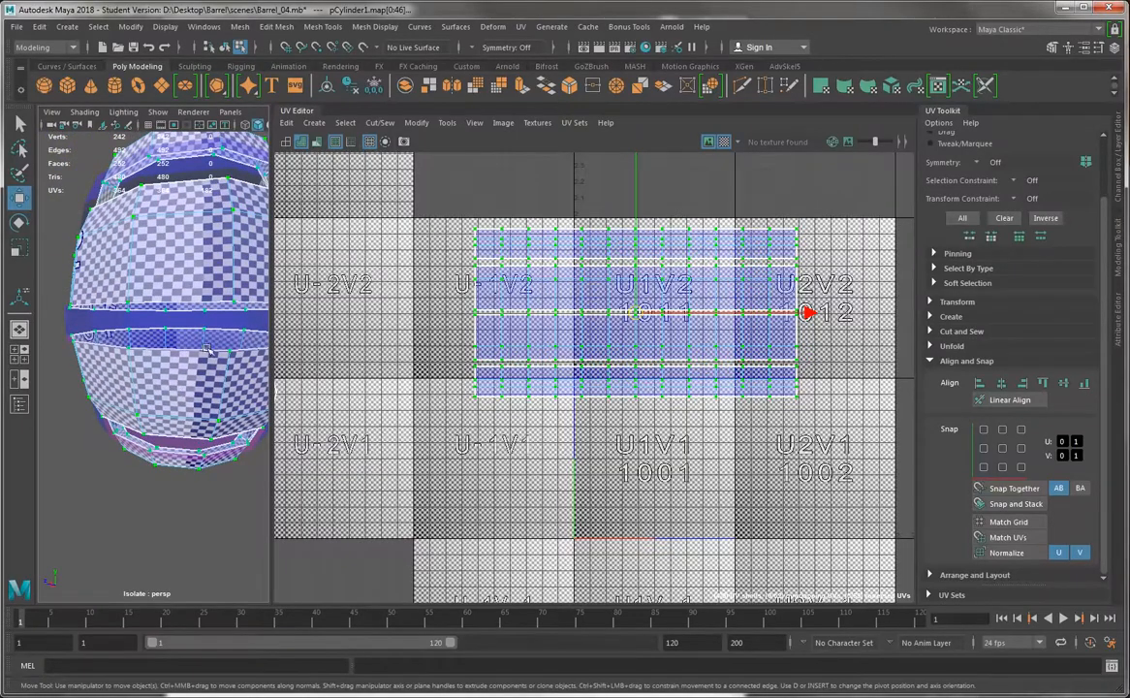
Move the bottom rim shell down and the top rim shell up to leave space around the body shells
{"action": "left_click", "coordinate": [495, 374]}
{"action": "left_click", "coordinate": [505, 376]}
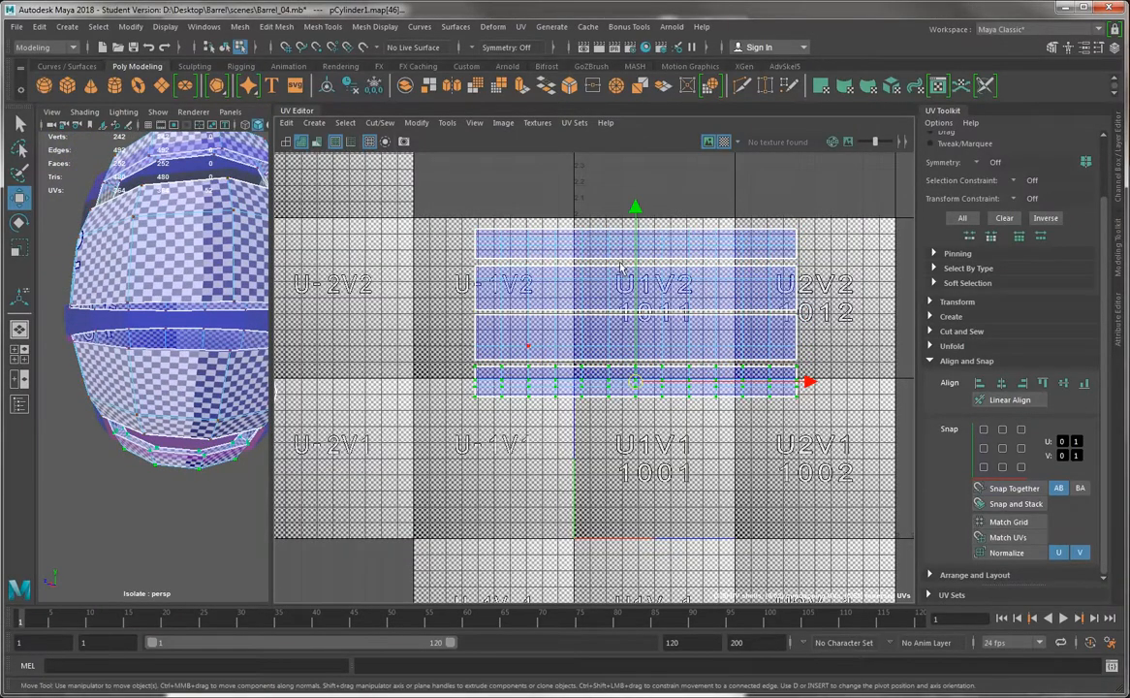
{"action": "left_click_drag", "start_coordinate": [637, 207], "coordinate": [636, 235]}
{"action": "left_click", "coordinate": [635, 234]}
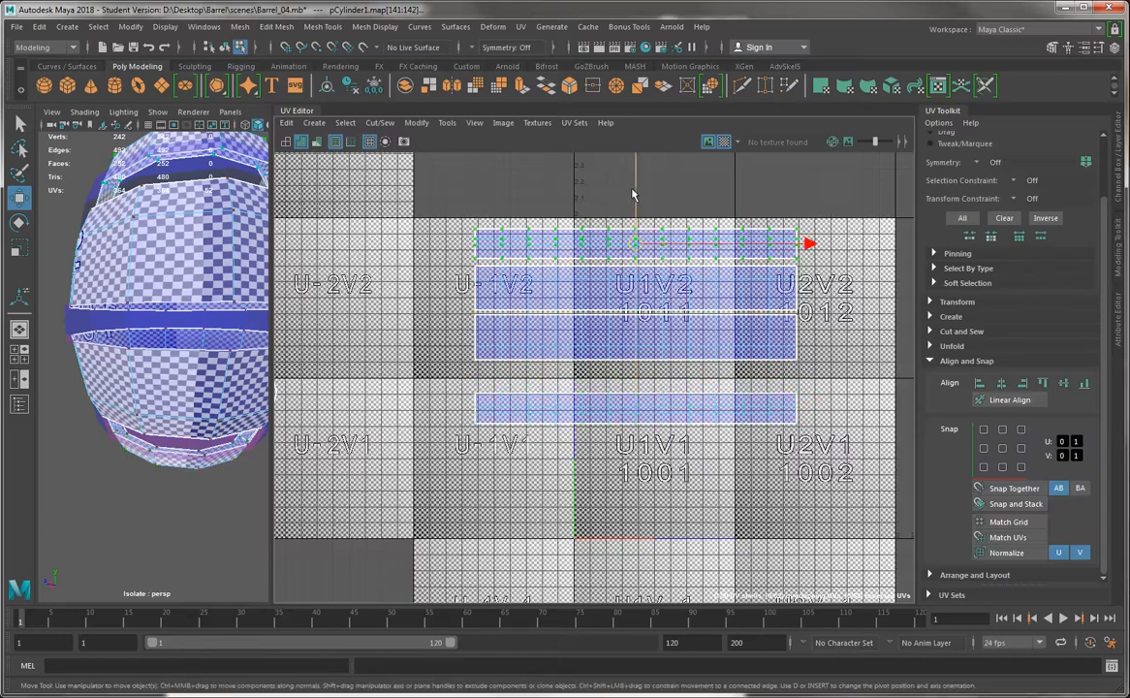
{"action": "left_click_drag", "start_coordinate": [636, 176], "coordinate": [637, 163]}
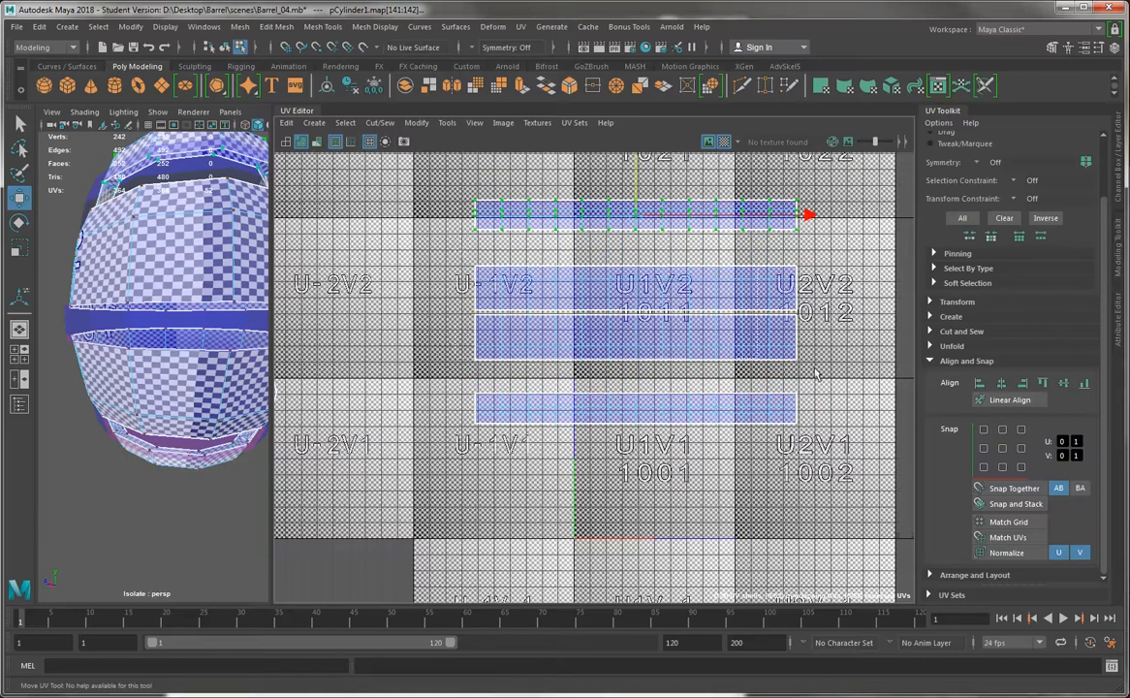
Select both body shells and scale them down vertically to even out the checker squares on the barrel's sides
{"action": "left_click", "coordinate": [623, 287]}
{"action": "key", "text": "r"}
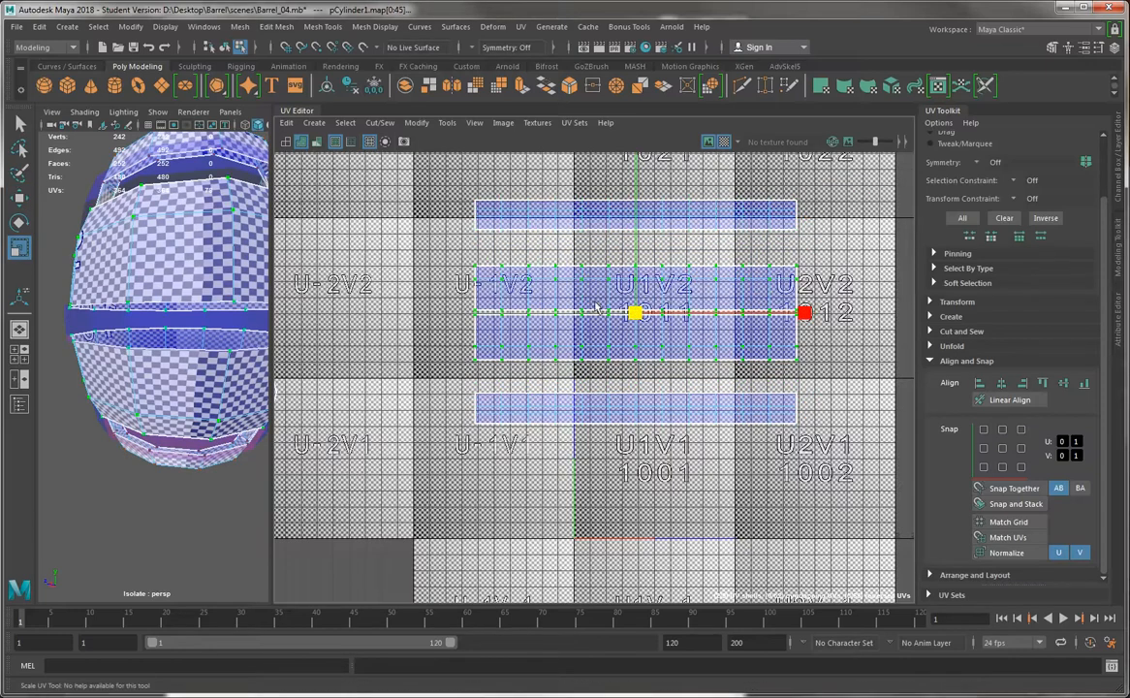
{"action": "left_click", "coordinate": [724, 142]}
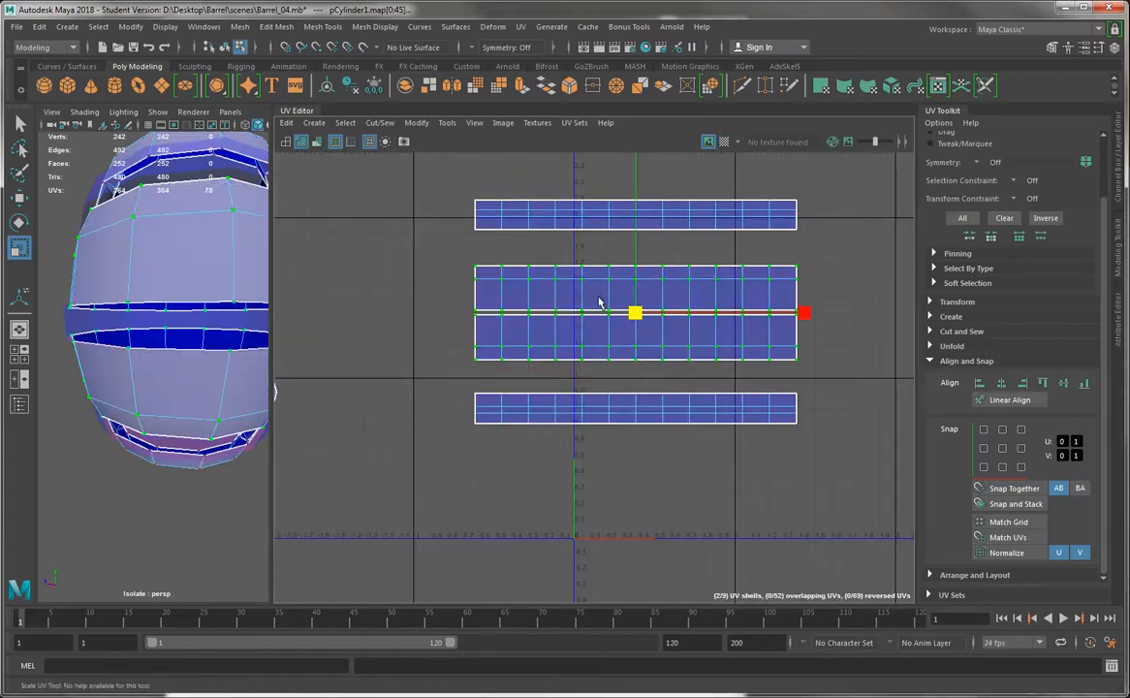
{"action": "right_click_drag", "start_coordinate": [598, 299], "coordinate": [660, 298]}
{"action": "left_click_drag", "start_coordinate": [601, 291], "coordinate": [840, 386]}
{"action": "left_click", "coordinate": [724, 142]}
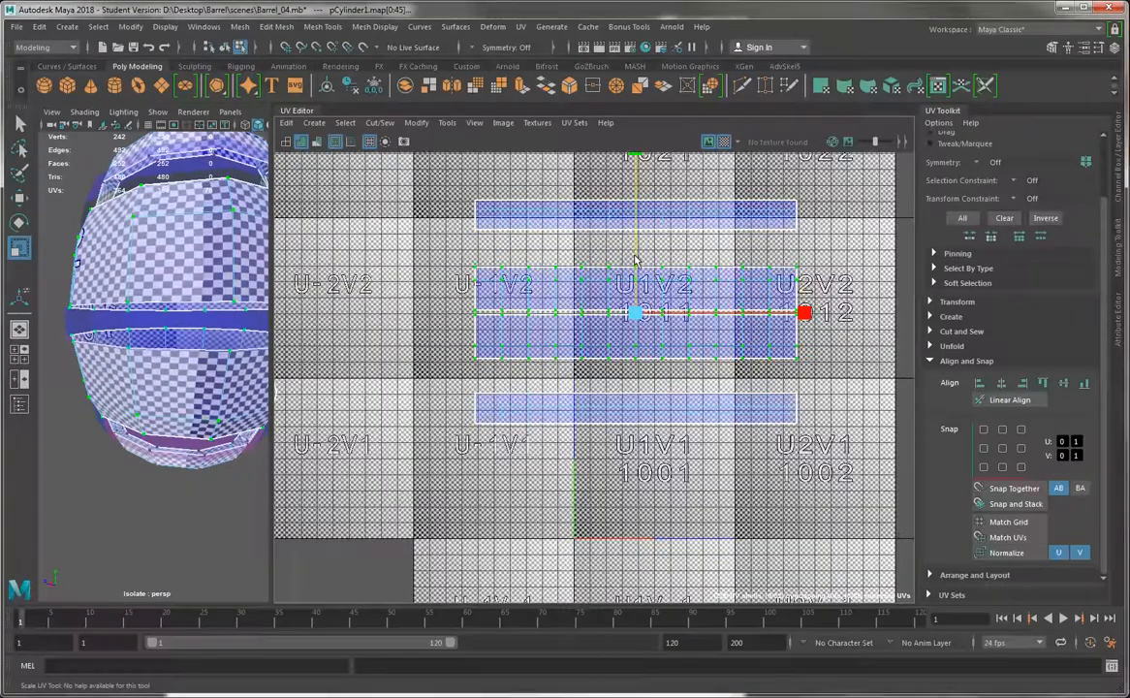
{"action": "scroll", "coordinate": [262, 299], "scroll_direction": "up", "scroll_amount": 5}
{"action": "right_click_drag", "start_coordinate": [269, 300], "coordinate": [133, 321], "text": "alt"}
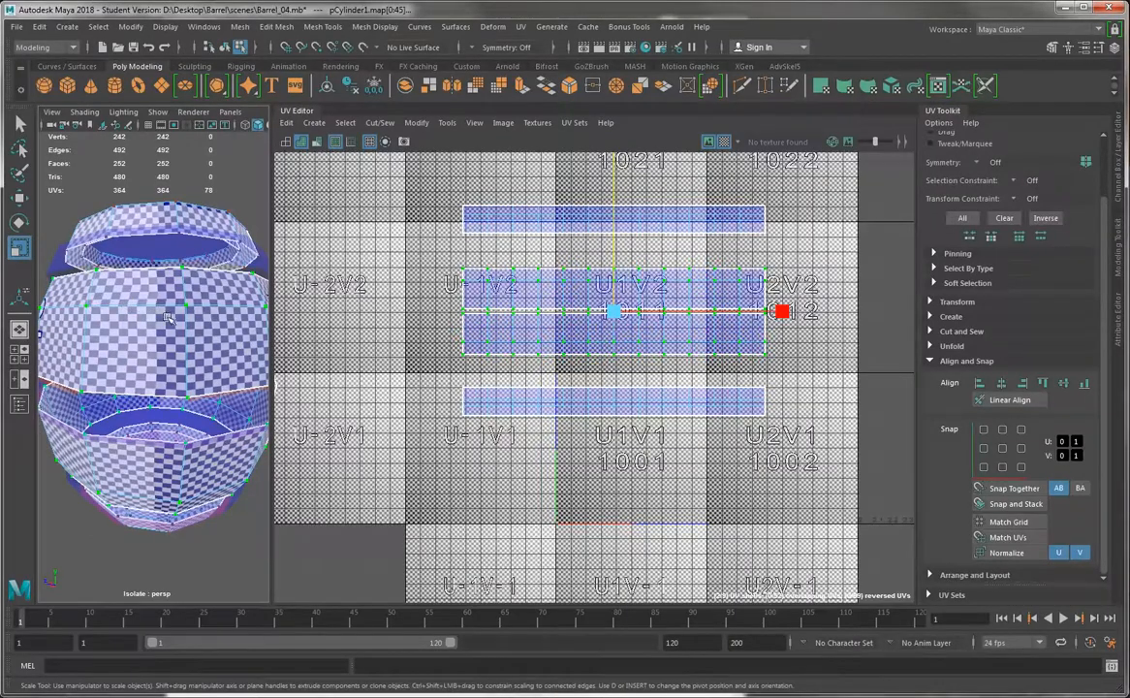
{"action": "left_click_drag", "start_coordinate": [274, 312], "coordinate": [466, 312]}
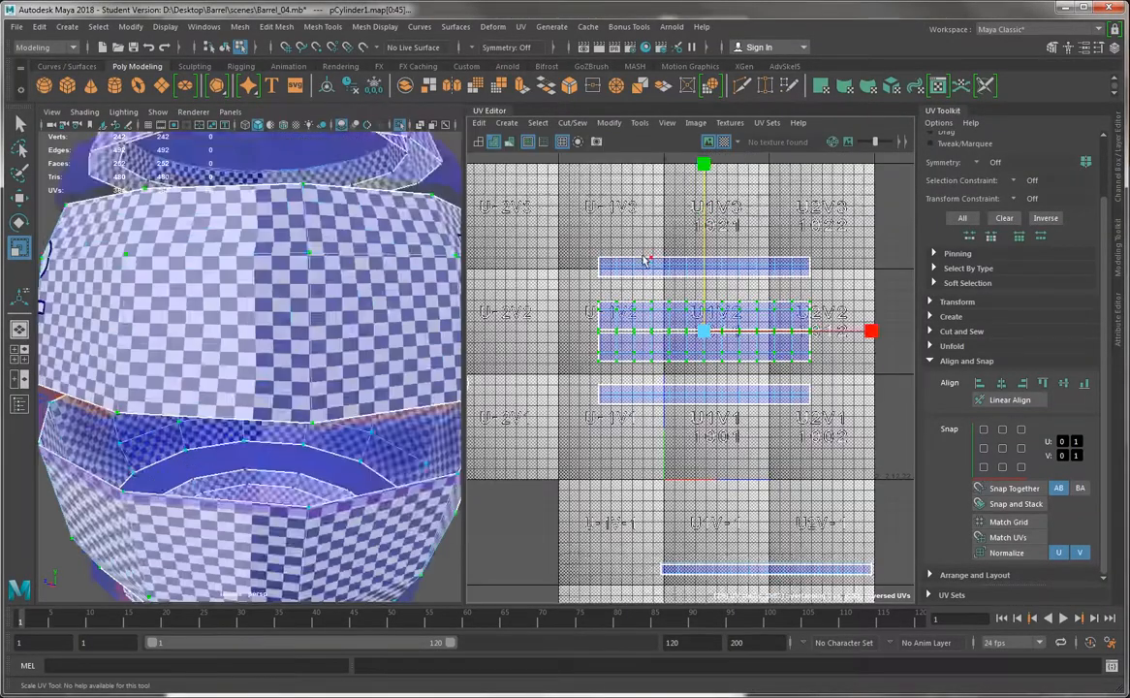
{"action": "right_click_drag", "start_coordinate": [633, 271], "coordinate": [728, 265], "text": "alt"}
{"action": "mouse_move", "coordinate": [711, 268]}
{"action": "left_mouse_down"}
{"action": "mouse_move", "coordinate": [704, 300]}
{"action": "mouse_move", "coordinate": [715, 271]}
{"action": "left_mouse_up"}
Stack the body shells and the bottom rim shell closely beneath the top rim shell
{"action": "key", "text": "w"}
{"action": "left_click_drag", "start_coordinate": [867, 454], "coordinate": [654, 387]}
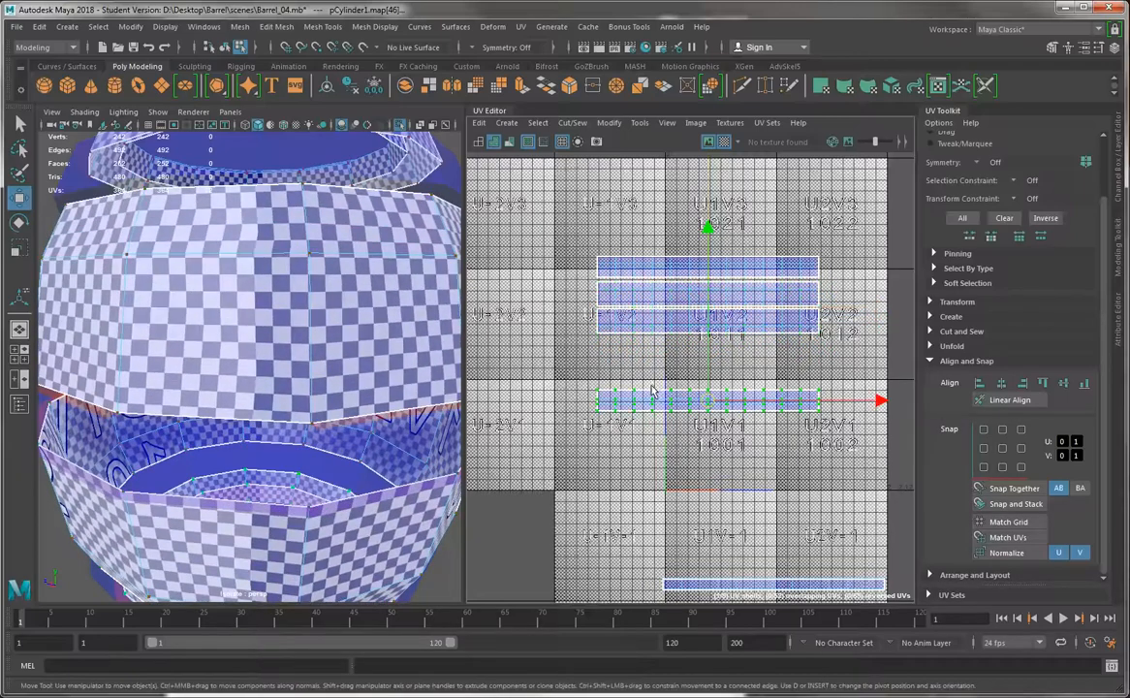
{"action": "right_click_drag", "start_coordinate": [654, 388], "coordinate": [744, 471], "text": "alt"}
{"action": "middle_click_drag", "start_coordinate": [734, 370], "coordinate": [737, 306]}
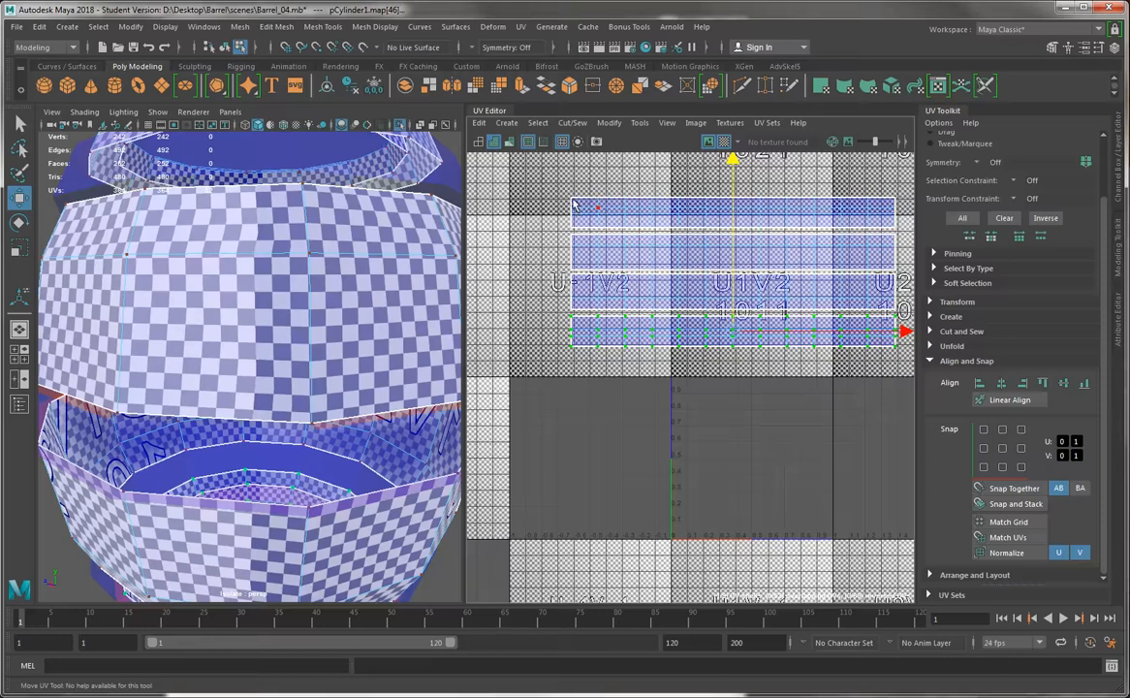
Select the four stacked shells and examine the checker squares on the barrel's side, then hide the checker map and frame the barrel
{"action": "left_click_drag", "start_coordinate": [833, 300], "coordinate": [905, 375]}
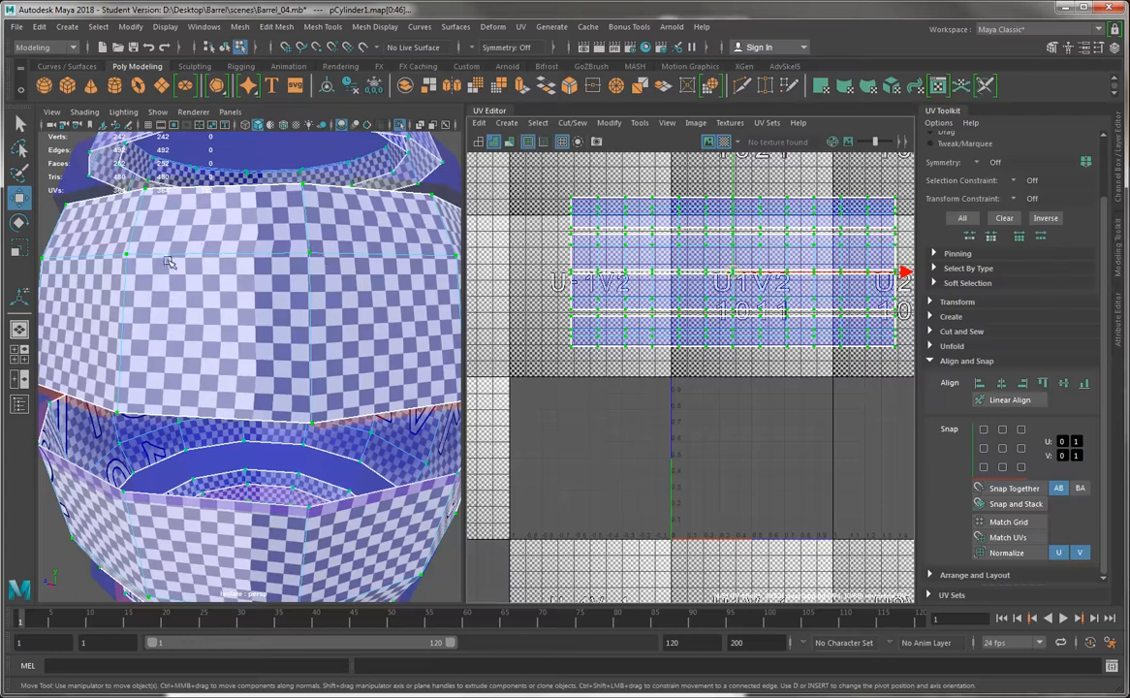
{"action": "scroll", "coordinate": [264, 237], "scroll_direction": "up", "scroll_amount": 3}
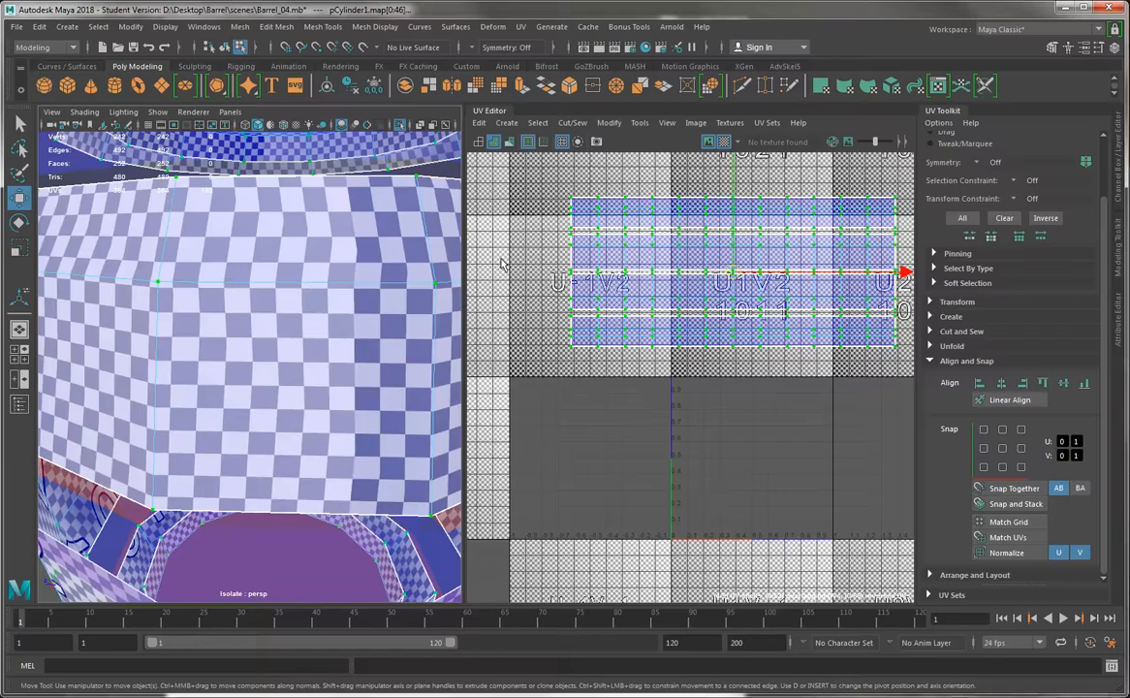
{"action": "scroll", "coordinate": [740, 288], "scroll_direction": "down", "scroll_amount": 5}
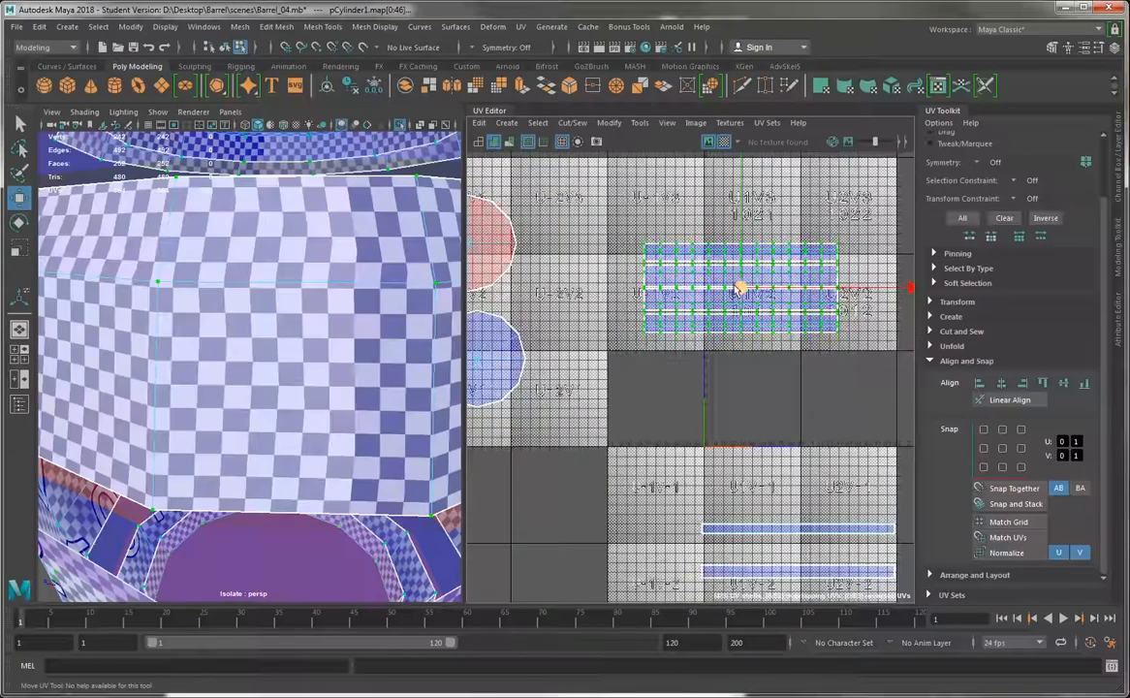
{"action": "mouse_move", "coordinate": [739, 290]}
{"action": "left_mouse_down"}
{"action": "mouse_move", "coordinate": [779, 409]}
{"action": "mouse_move", "coordinate": [755, 298]}
{"action": "mouse_move", "coordinate": [747, 303]}
{"action": "left_mouse_up"}
{"action": "left_click", "coordinate": [724, 141]}
{"action": "key", "text": "a"}
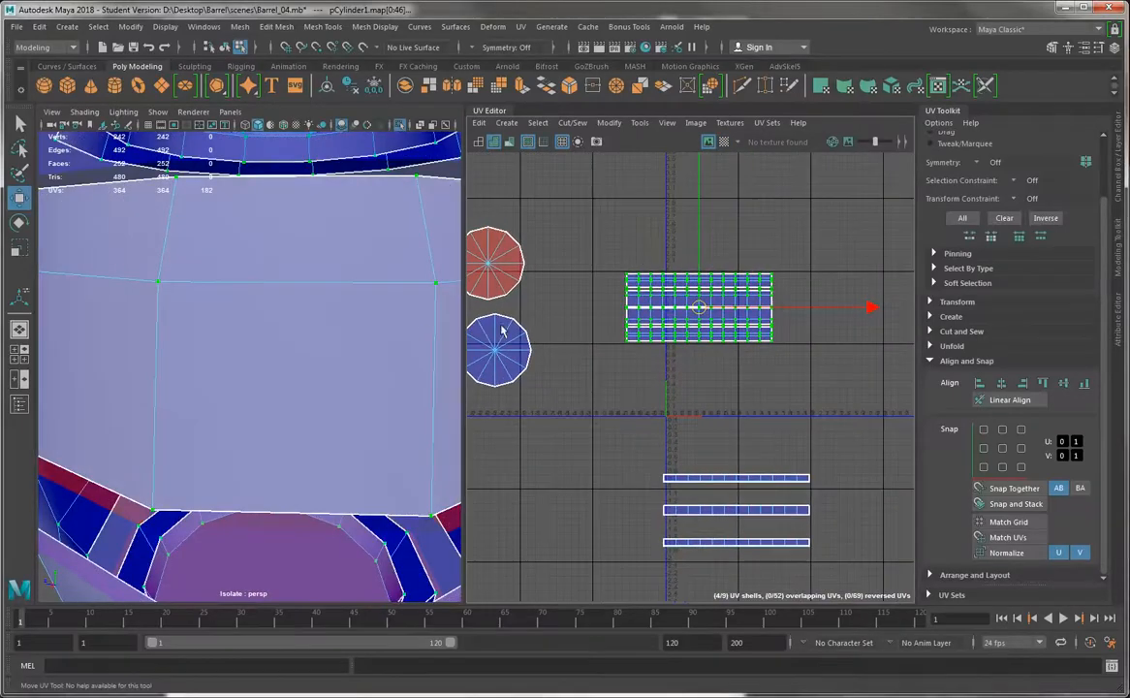
{"action": "key", "text": "a"}
{"action": "scroll", "coordinate": [305, 255], "scroll_direction": "up", "scroll_amount": 3}
{"action": "middle_click_drag", "start_coordinate": [703, 317], "coordinate": [700, 281], "text": "alt"}
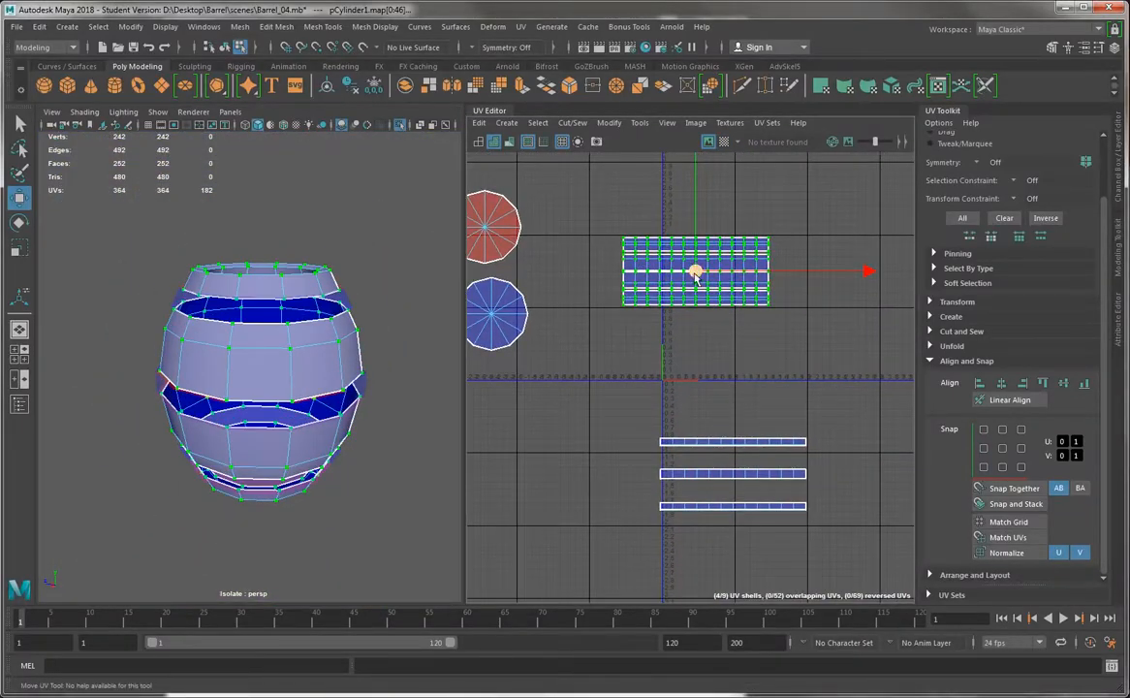
Select the three band shells and turn the checker map on
{"action": "right_click_drag", "start_coordinate": [695, 433], "coordinate": [671, 469], "text": "alt"}
{"action": "middle_click_drag", "start_coordinate": [659, 473], "coordinate": [600, 406], "text": "alt"}
{"action": "left_click_drag", "start_coordinate": [799, 509], "coordinate": [559, 365]}
{"action": "middle_click_drag", "start_coordinate": [651, 436], "coordinate": [681, 427], "text": "alt"}
{"action": "right_click_drag", "start_coordinate": [681, 427], "coordinate": [737, 498], "text": "alt"}
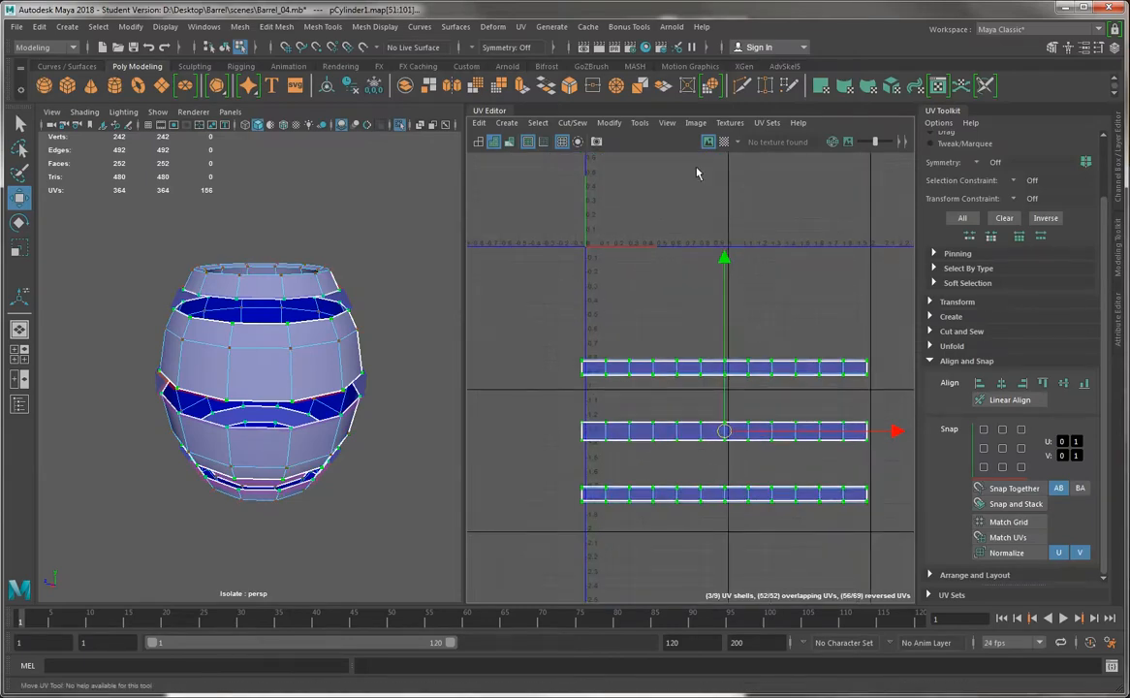
{"action": "left_click", "coordinate": [724, 142]}
Convert the band shell selection to faces and isolate the three bands in the viewport
{"action": "left_click_drag", "start_coordinate": [335, 296], "coordinate": [291, 260], "text": "alt"}
{"action": "right_click_drag", "start_coordinate": [271, 247], "coordinate": [298, 236], "text": "alt"}
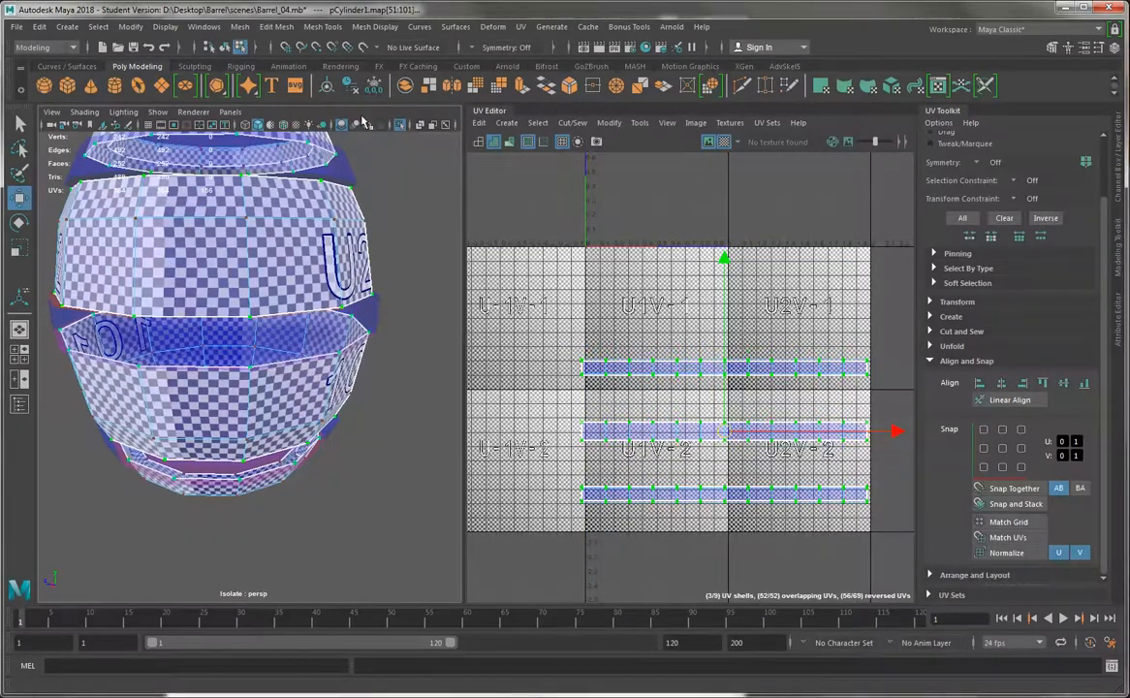
{"action": "left_click", "coordinate": [399, 126]}
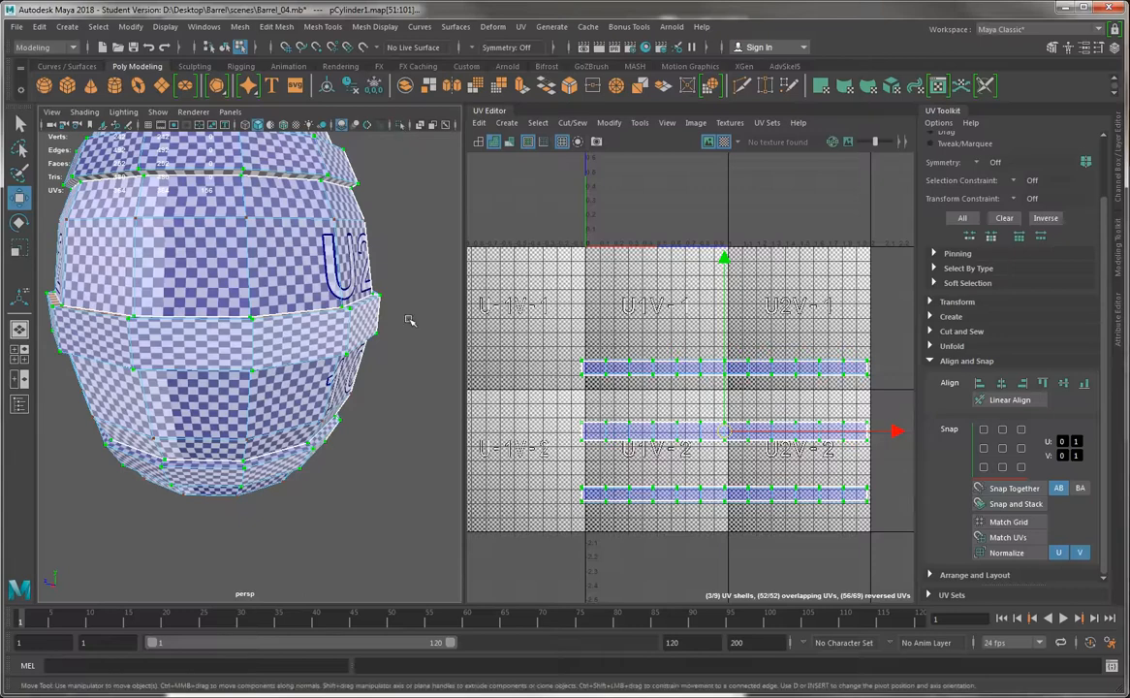
{"action": "right_click_drag", "start_coordinate": [585, 391], "coordinate": [581, 434]}
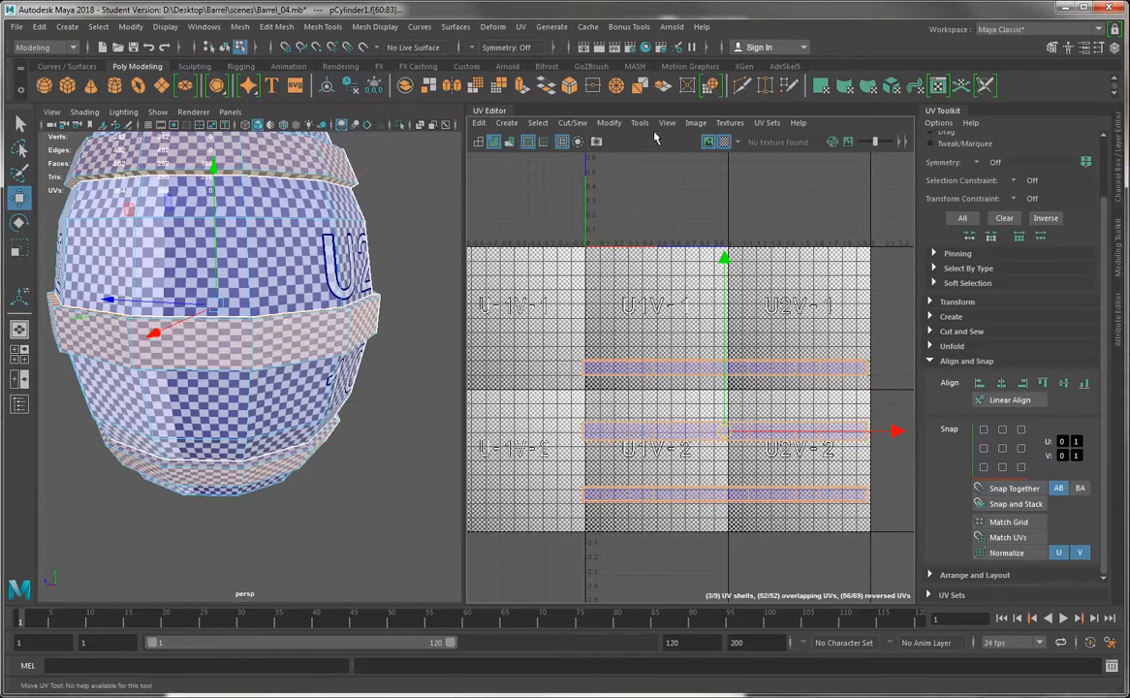
{"action": "left_click", "coordinate": [400, 126]}
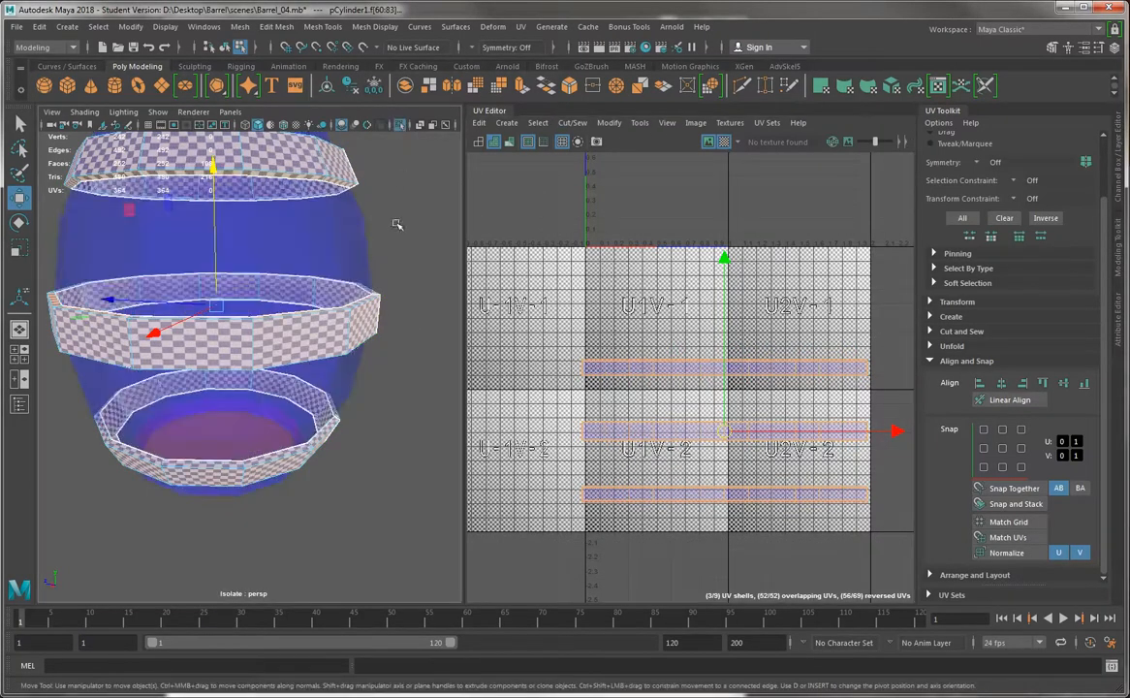
Select a face on the middle band and examine the checker proportions on its outer side and edge
{"action": "left_click", "coordinate": [373, 309]}
{"action": "left_click_drag", "start_coordinate": [431, 281], "coordinate": [417, 364], "text": "alt"}
{"action": "scroll", "coordinate": [418, 365], "scroll_direction": "up", "scroll_amount": 5}
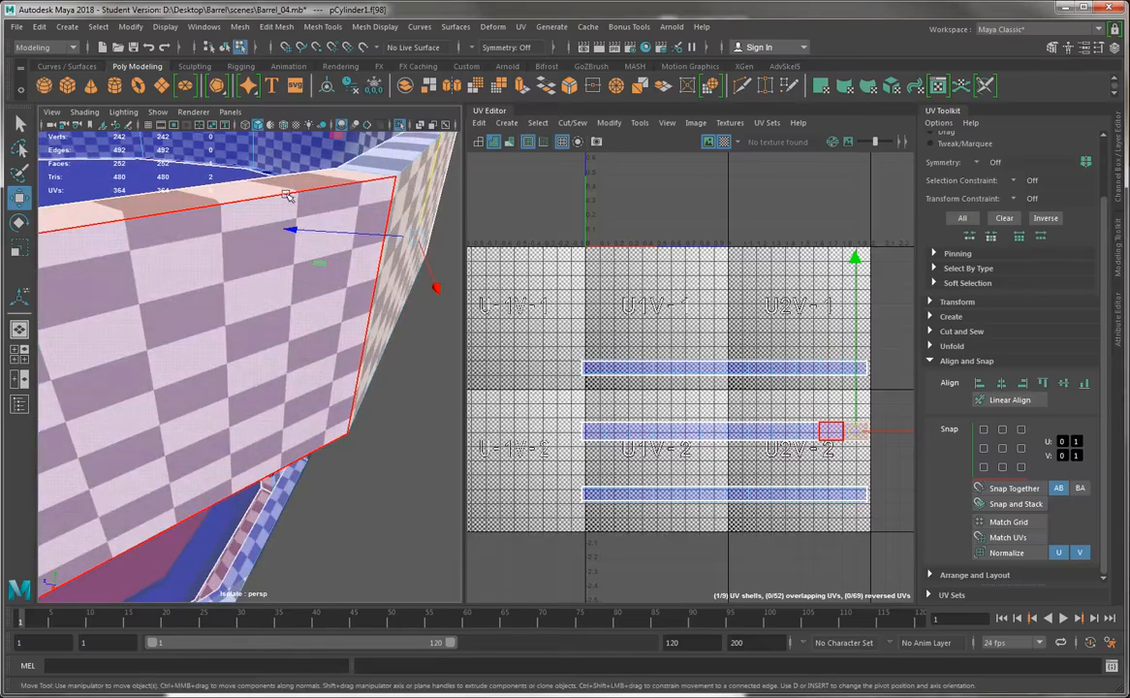
{"action": "scroll", "coordinate": [736, 398], "scroll_direction": "up", "scroll_amount": 3}
{"action": "middle_click_drag", "start_coordinate": [766, 472], "coordinate": [914, 369], "text": "alt"}
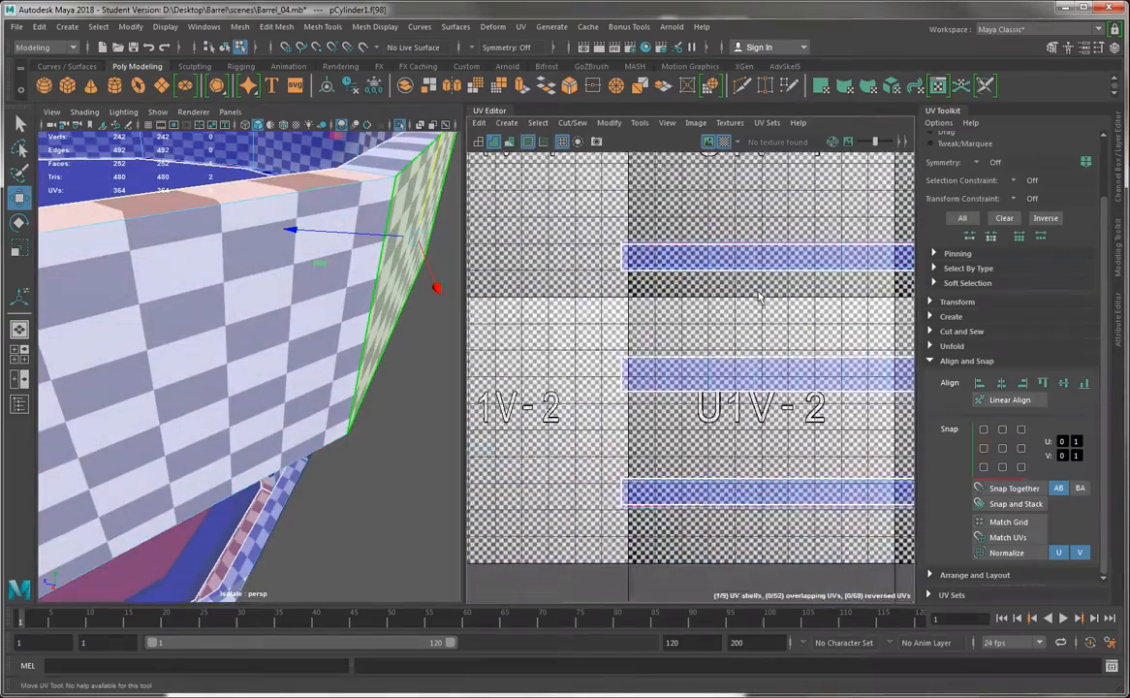
{"action": "scroll", "coordinate": [759, 295], "scroll_direction": "up", "scroll_amount": 3}
{"action": "middle_click_drag", "start_coordinate": [725, 301], "coordinate": [723, 189], "text": "alt"}
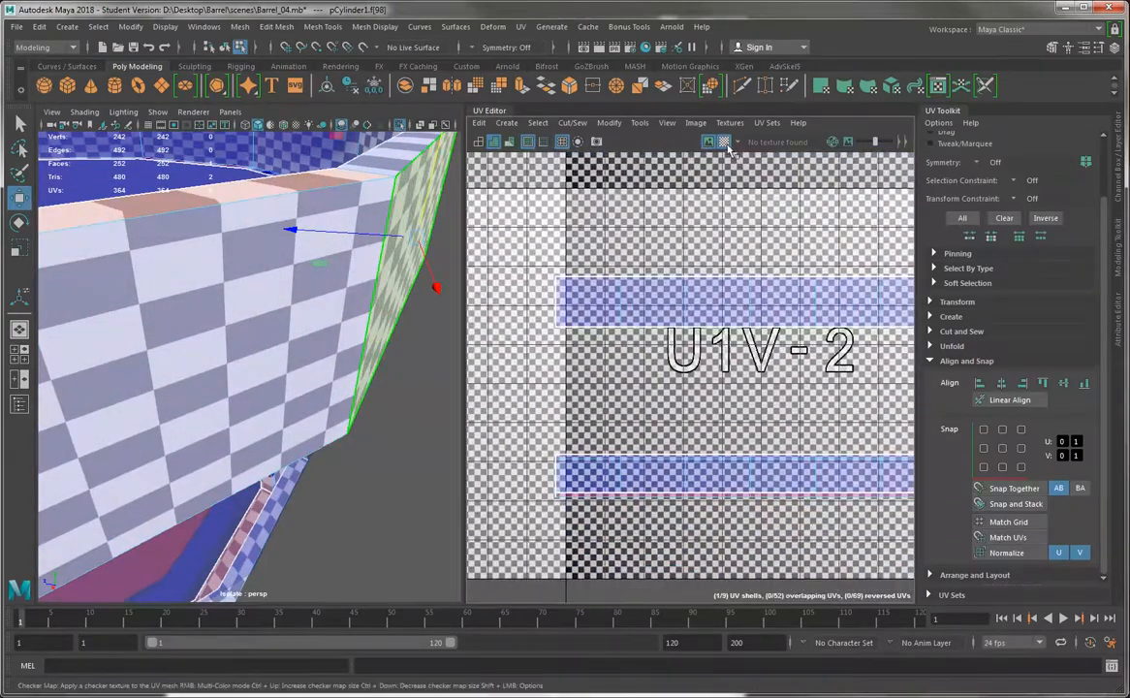
Hide the checker map and compare the face rows of the middle and lower band shells
{"action": "left_click", "coordinate": [725, 142]}
{"action": "scroll", "coordinate": [692, 313], "scroll_direction": "up", "scroll_amount": 3}
{"action": "middle_click_drag", "start_coordinate": [696, 285], "coordinate": [736, 180], "text": "alt"}
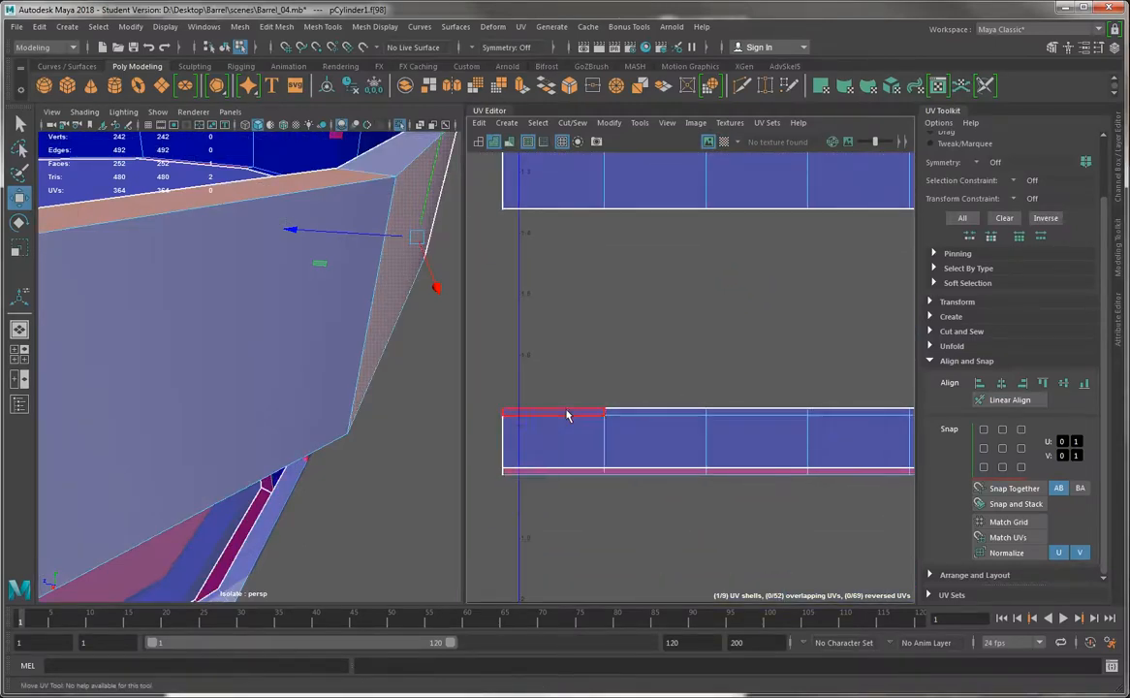
{"action": "middle_click_drag", "start_coordinate": [588, 363], "coordinate": [628, 493], "text": "alt"}
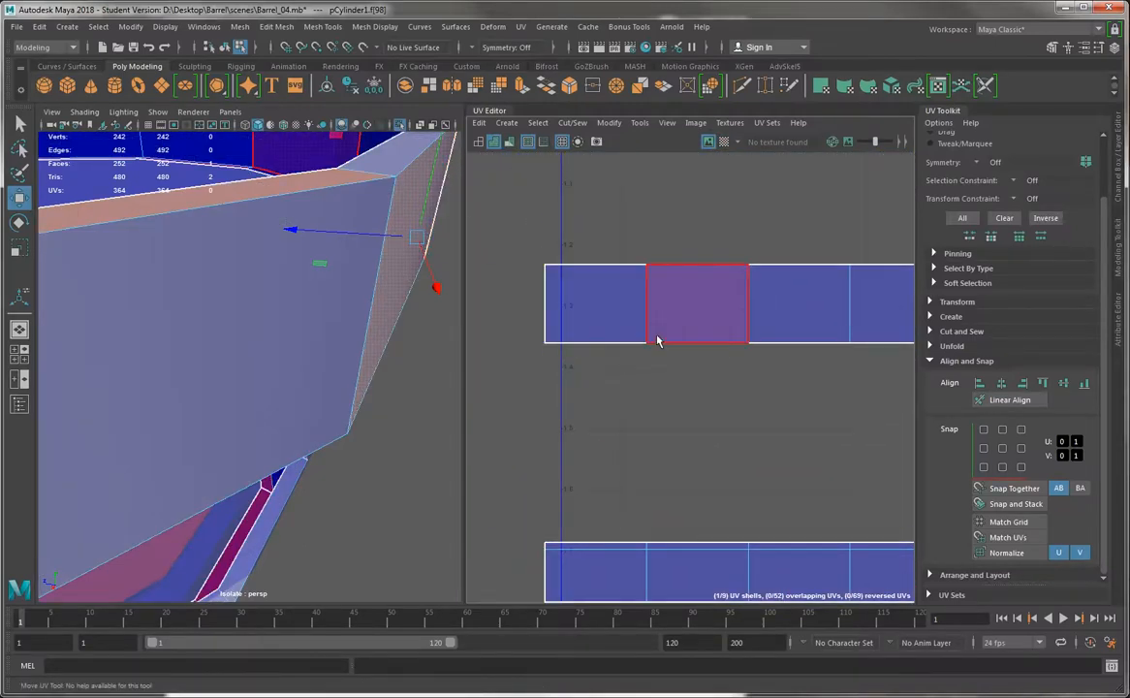
{"action": "scroll", "coordinate": [282, 245], "scroll_direction": "down", "scroll_amount": 5}
{"action": "scroll", "coordinate": [282, 246], "scroll_direction": "down", "scroll_amount": 2}
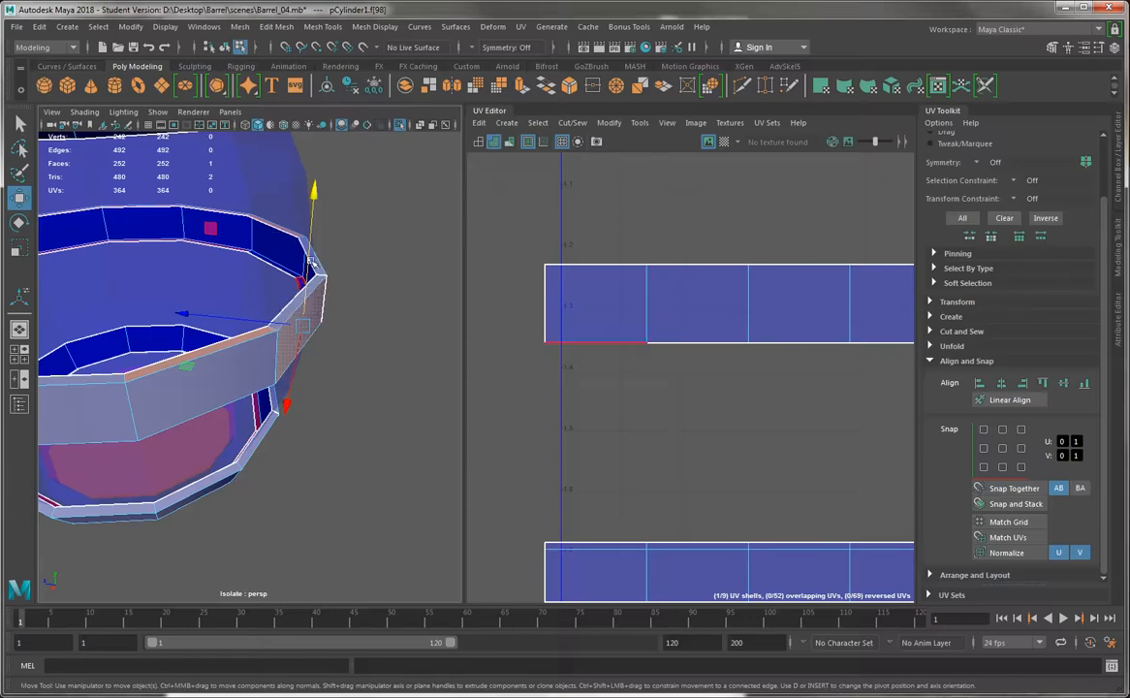
Show the checker map and examine the checker proportions on the sides and rims of the three isolated bands
{"action": "left_click", "coordinate": [724, 144]}
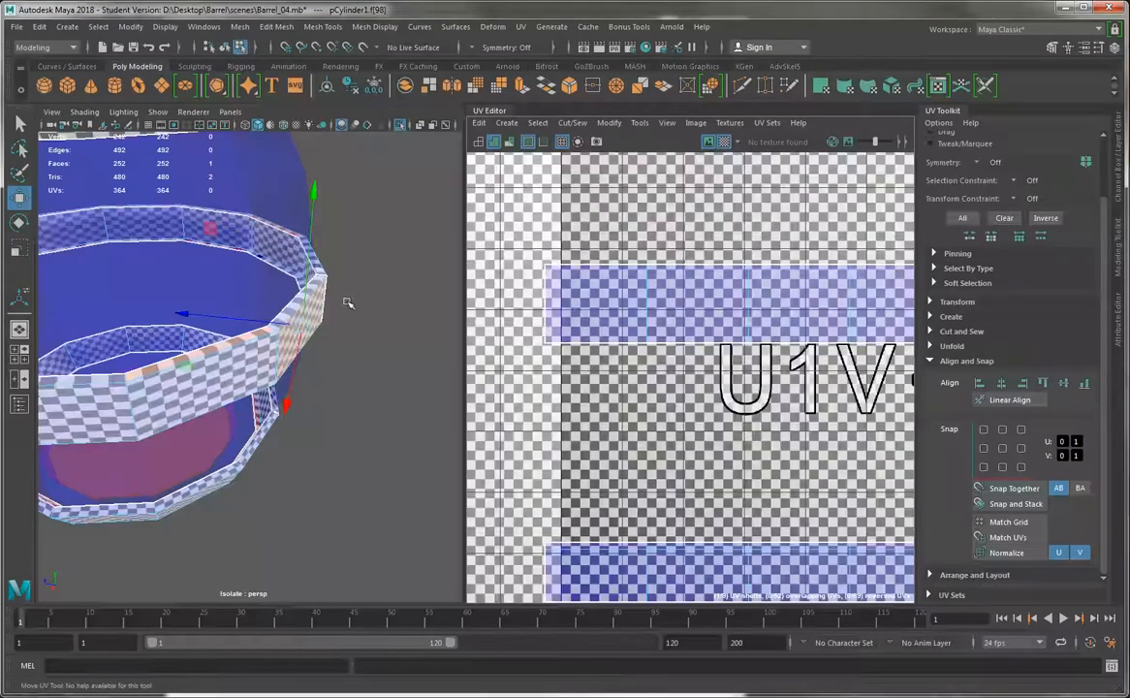
{"action": "right_click_drag", "start_coordinate": [323, 283], "coordinate": [308, 262], "text": "alt"}
{"action": "right_click_drag", "start_coordinate": [635, 317], "coordinate": [606, 299], "text": "alt"}
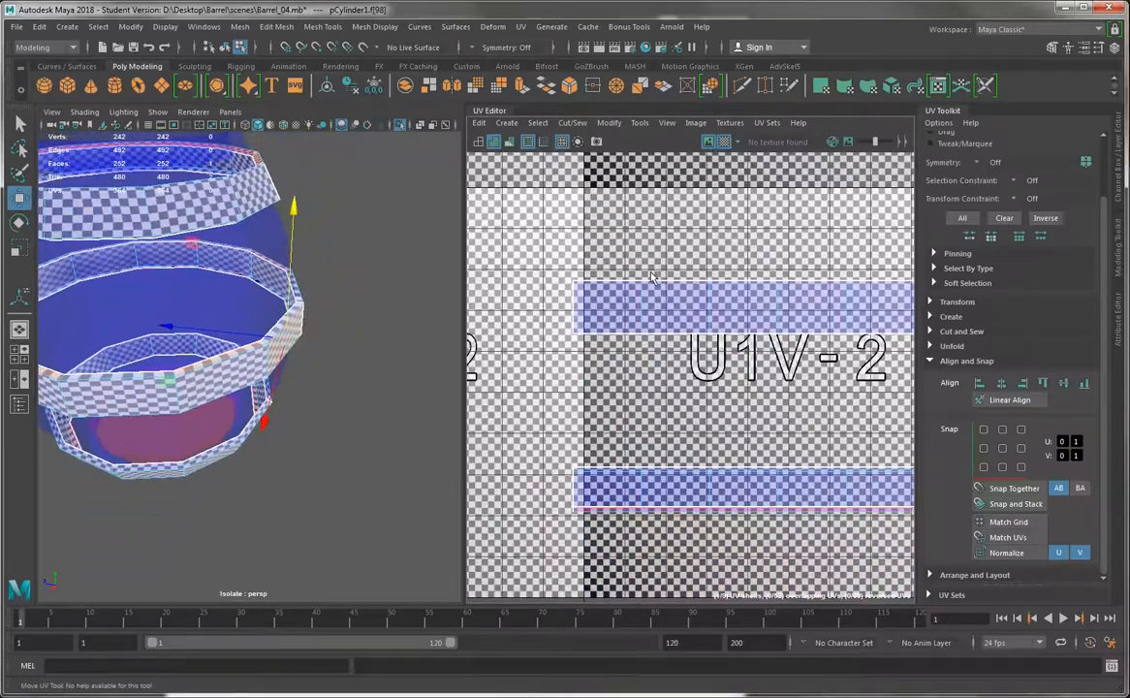
{"action": "middle_click_drag", "start_coordinate": [605, 299], "coordinate": [582, 297], "text": "alt"}
{"action": "left_click_drag", "start_coordinate": [328, 295], "coordinate": [275, 290], "text": "alt"}
{"action": "scroll", "coordinate": [534, 274], "scroll_direction": "down", "scroll_amount": 3}
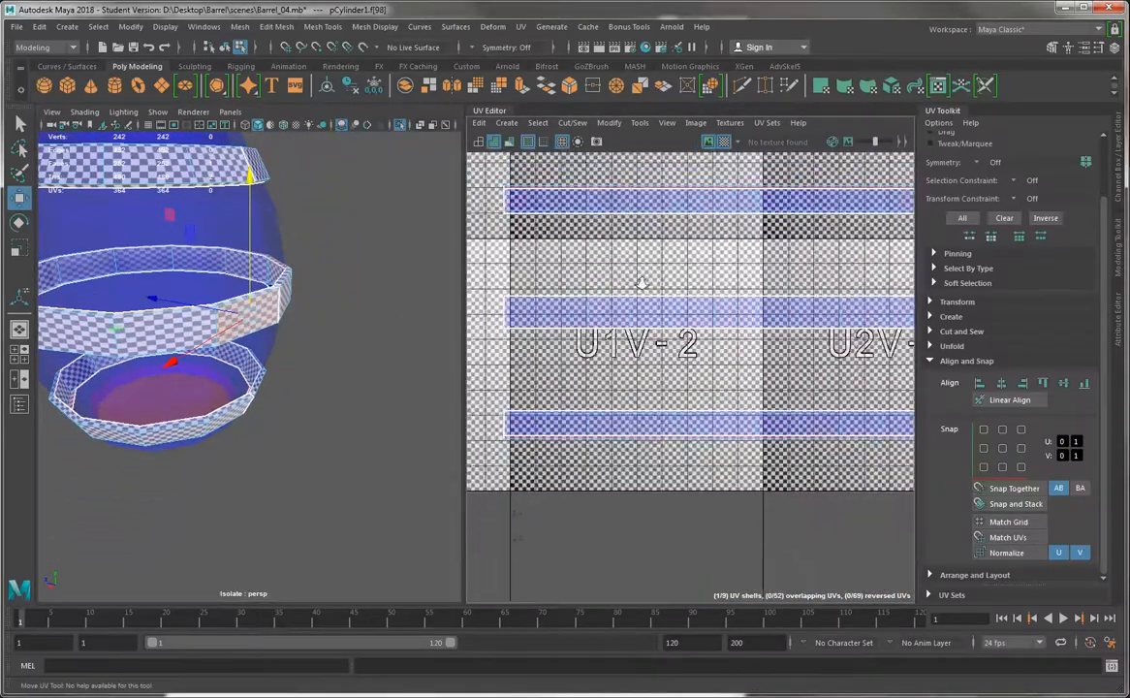
Select the outer side face row of the middle band shell, hide the checker map and scale the row narrower vertically
{"action": "double_click", "coordinate": [869, 312]}
{"action": "middle_click_drag", "start_coordinate": [868, 312], "coordinate": [694, 287], "text": "alt"}
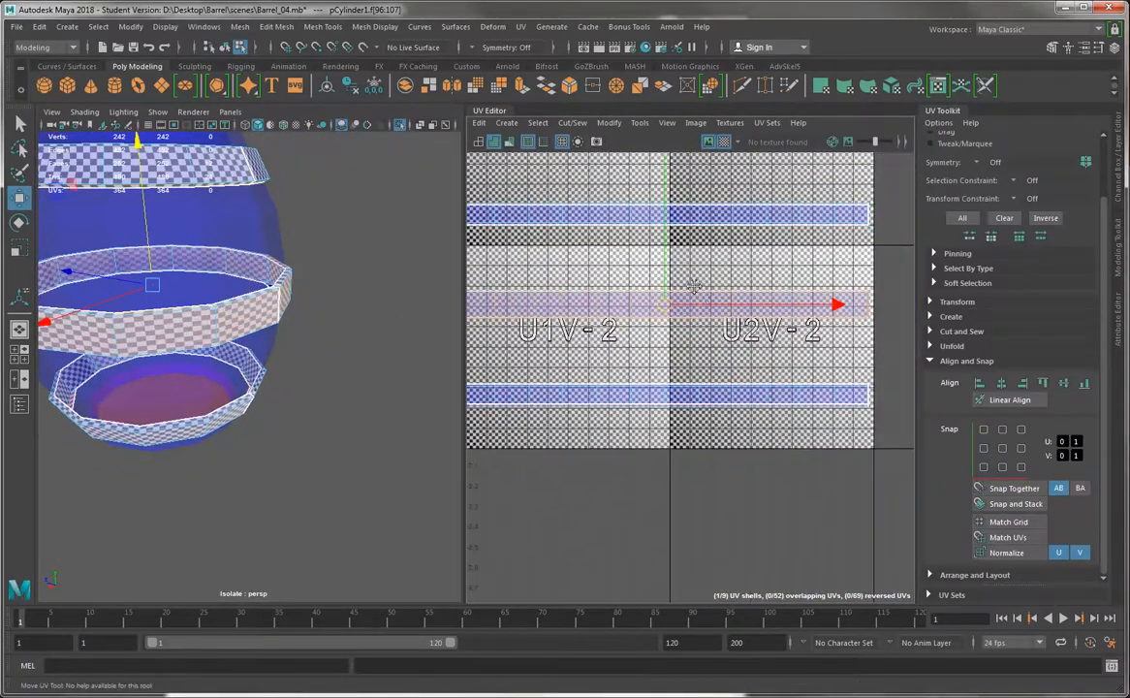
{"action": "middle_click_drag", "start_coordinate": [602, 307], "coordinate": [693, 306], "text": "alt"}
{"action": "scroll", "coordinate": [748, 255], "scroll_direction": "up", "scroll_amount": 1}
{"action": "key", "text": "r"}
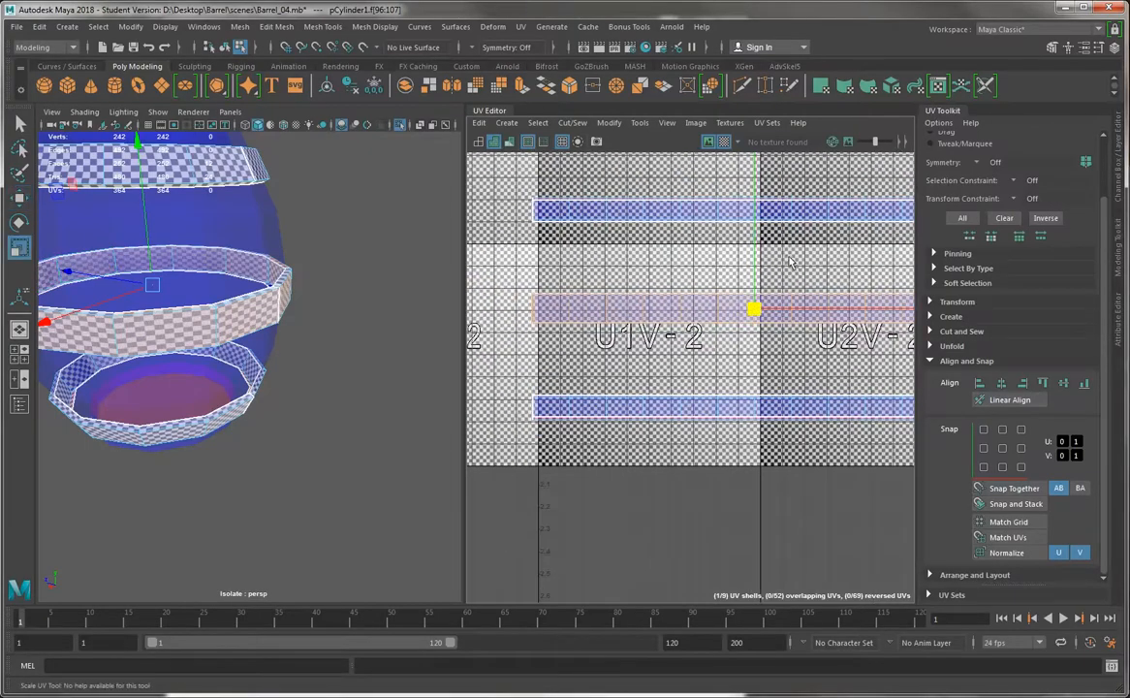
{"action": "right_click_drag", "start_coordinate": [644, 227], "coordinate": [819, 250], "text": "alt"}
{"action": "left_click", "coordinate": [826, 252]}
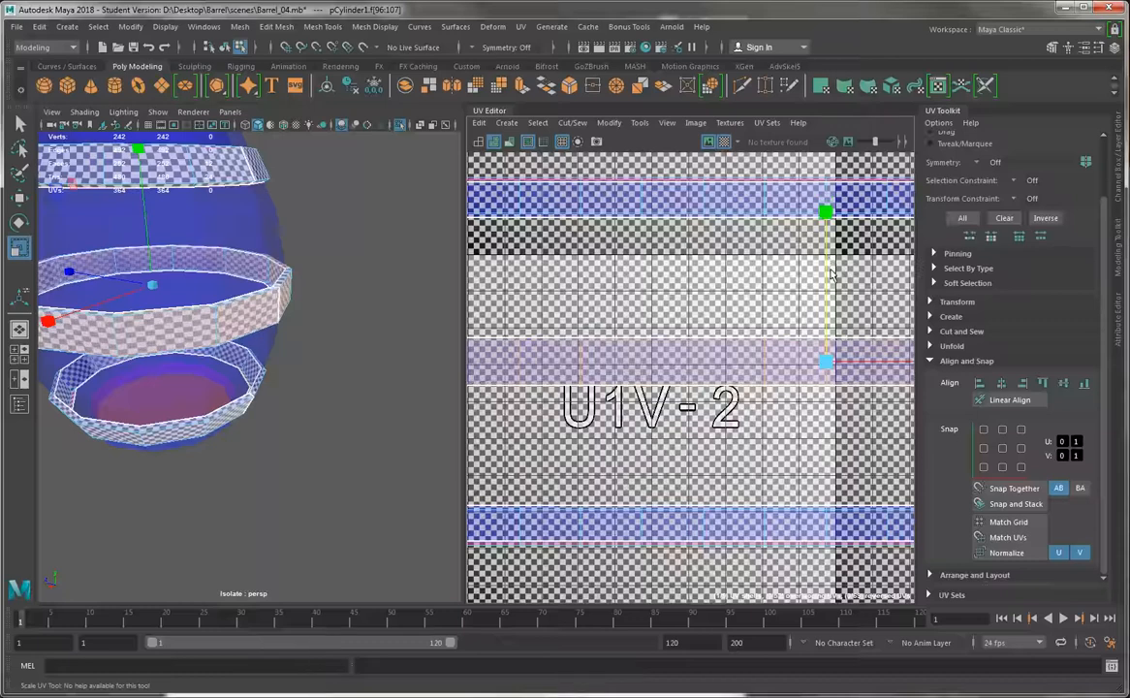
{"action": "left_click", "coordinate": [723, 142]}
{"action": "left_click_drag", "start_coordinate": [826, 266], "coordinate": [826, 339]}
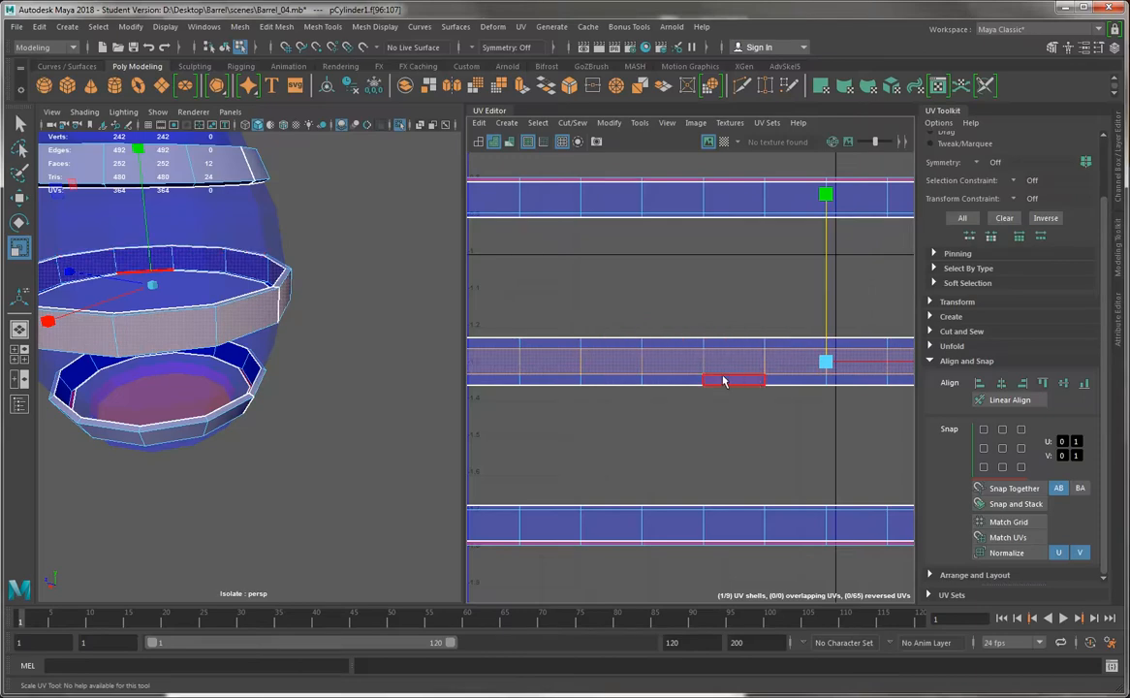
Show the checker map, clear the selection and examine the checker proportions on the middle band's side and rims
{"action": "left_click", "coordinate": [724, 142]}
{"action": "left_click_drag", "start_coordinate": [281, 373], "coordinate": [219, 296], "text": "alt"}
{"action": "left_click_drag", "start_coordinate": [143, 250], "coordinate": [388, 282], "text": "alt"}
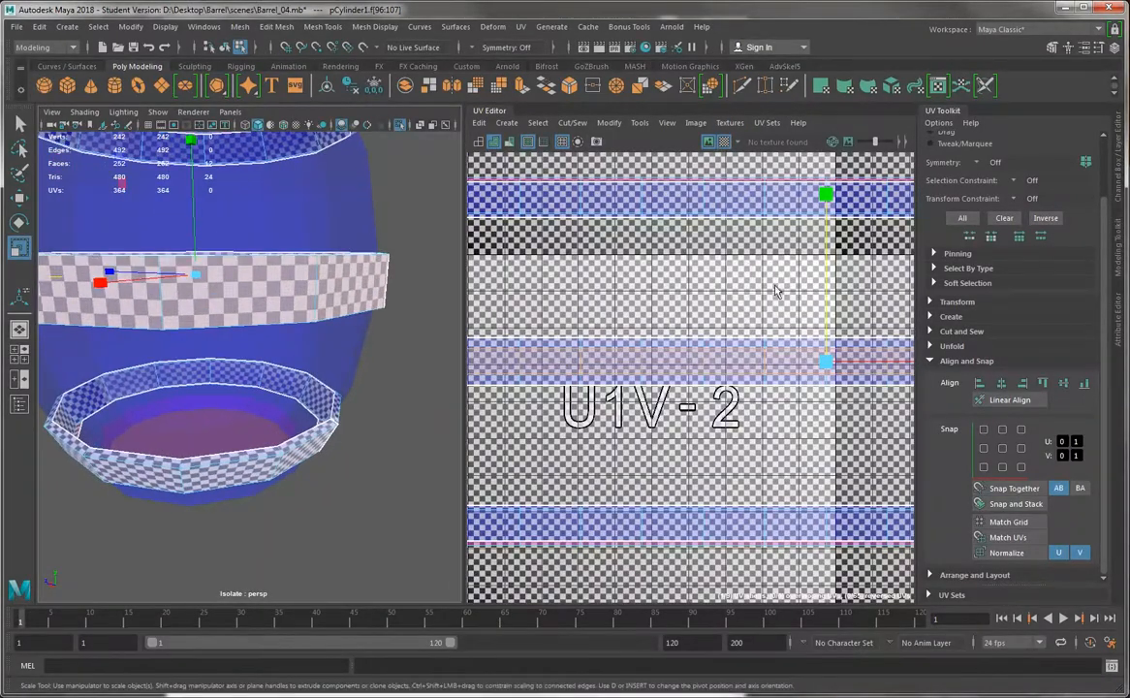
{"action": "mouse_move", "coordinate": [826, 288]}
{"action": "left_mouse_down"}
{"action": "mouse_move", "coordinate": [829, 272]}
{"action": "mouse_move", "coordinate": [831, 294]}
{"action": "mouse_move", "coordinate": [835, 283]}
{"action": "left_mouse_up"}
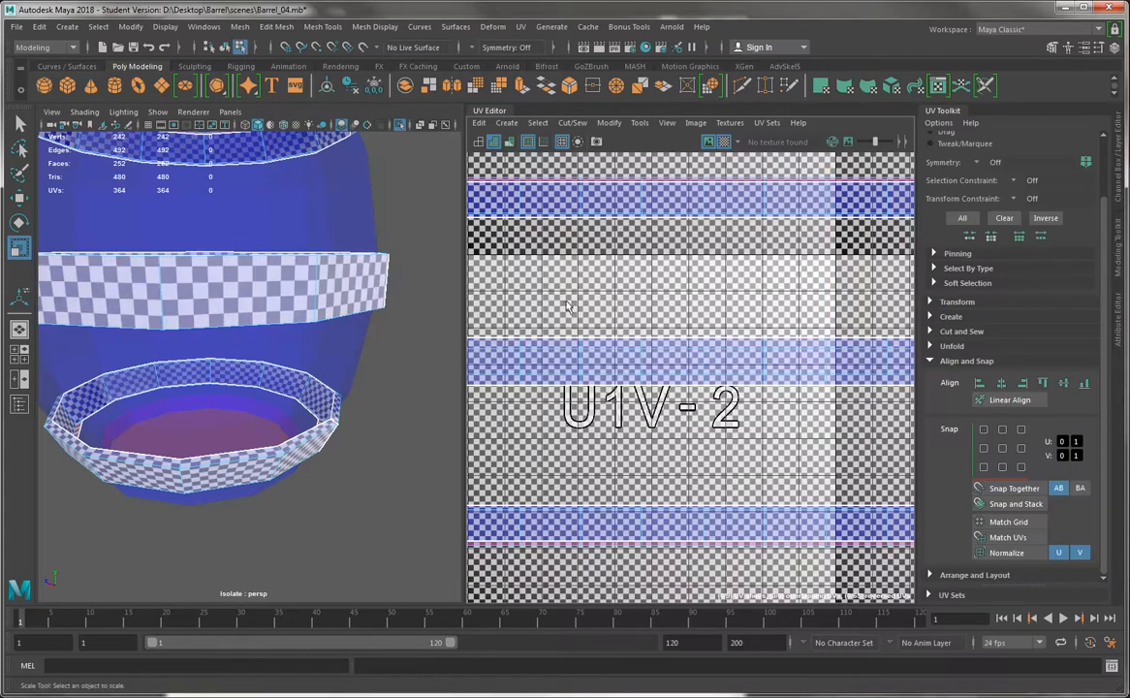
{"action": "left_click_drag", "start_coordinate": [407, 291], "coordinate": [278, 245], "text": "alt"}
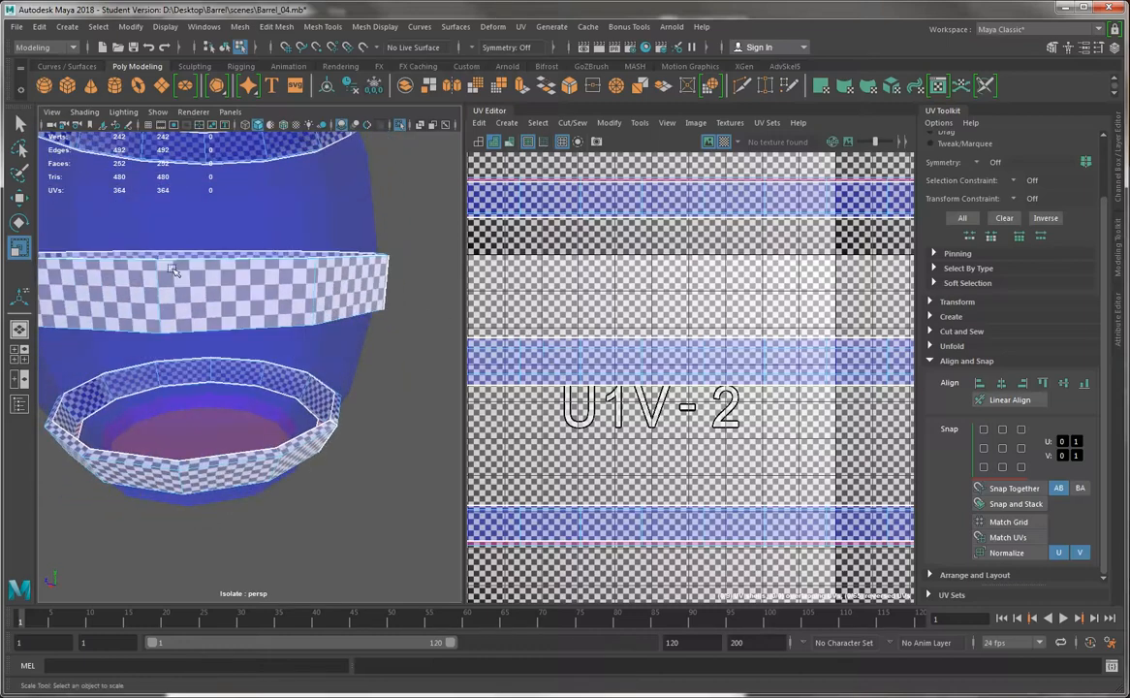
{"action": "left_click_drag", "start_coordinate": [276, 273], "coordinate": [315, 335], "text": "alt"}
{"action": "mouse_move", "coordinate": [315, 335]}
{"action": "right_mouse_down", "text": "alt"}
{"action": "mouse_move", "coordinate": [366, 346]}
{"action": "mouse_move", "coordinate": [322, 328]}
{"action": "right_mouse_up", "text": "alt"}
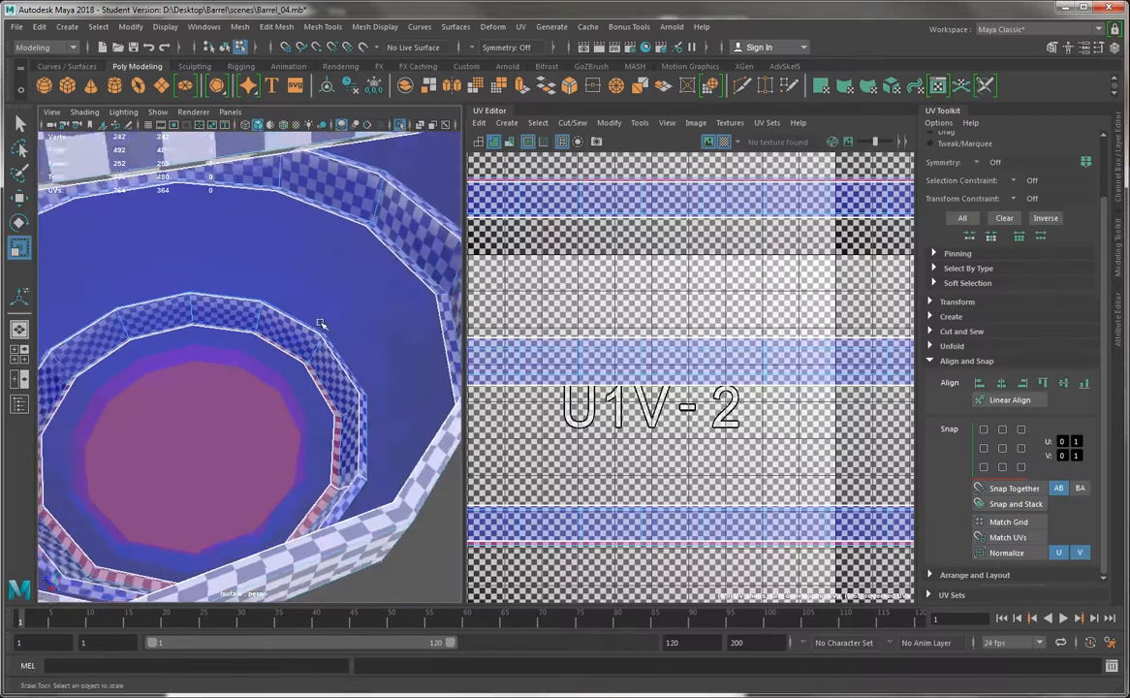
{"action": "left_click_drag", "start_coordinate": [323, 327], "coordinate": [312, 303], "text": "alt"}
{"action": "middle_click_drag", "start_coordinate": [312, 303], "coordinate": [237, 313], "text": "alt"}
{"action": "scroll", "coordinate": [584, 384], "scroll_direction": "down", "scroll_amount": 2}
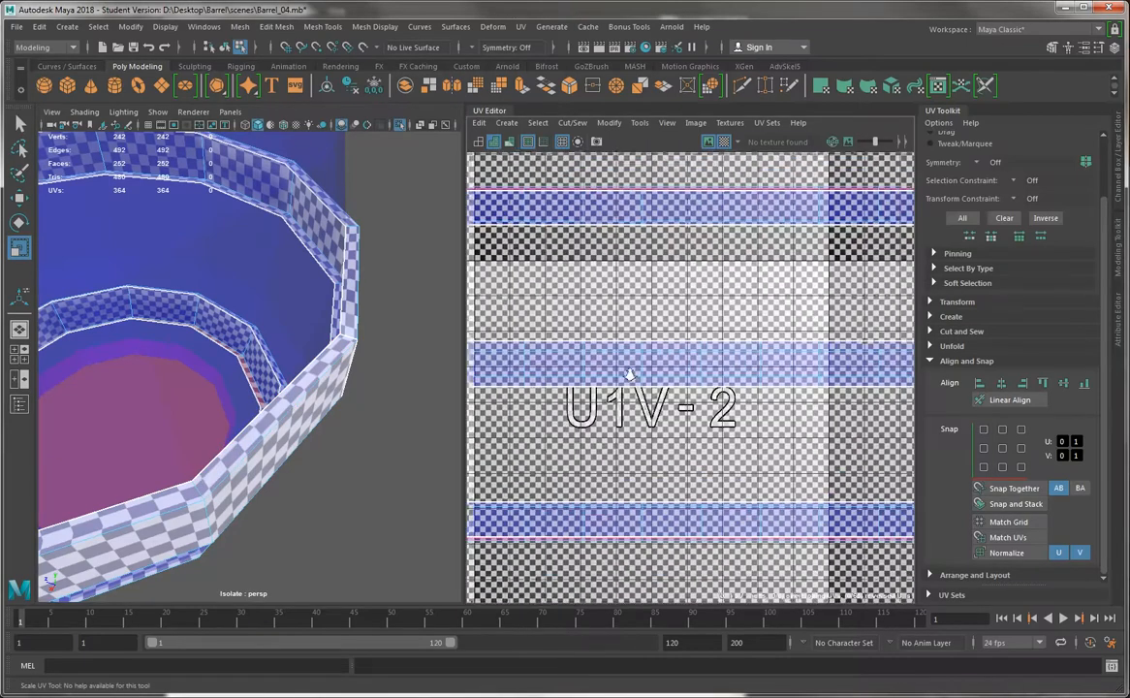
Select the upper and lower border UVs of the middle band shell and scale them vertically closer together, checking against the checker map
{"action": "left_click", "coordinate": [724, 141]}
{"action": "scroll", "coordinate": [554, 193], "scroll_direction": "down", "scroll_amount": 3}
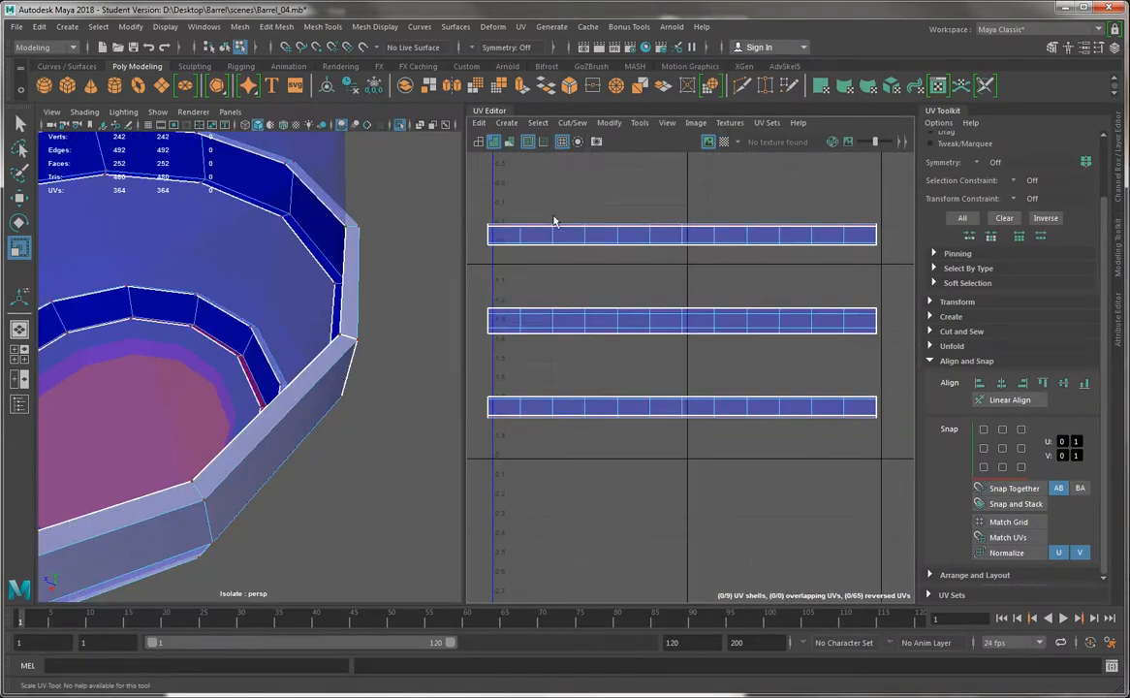
{"action": "left_click_drag", "start_coordinate": [469, 284], "coordinate": [455, 335]}
{"action": "left_click", "coordinate": [724, 142]}
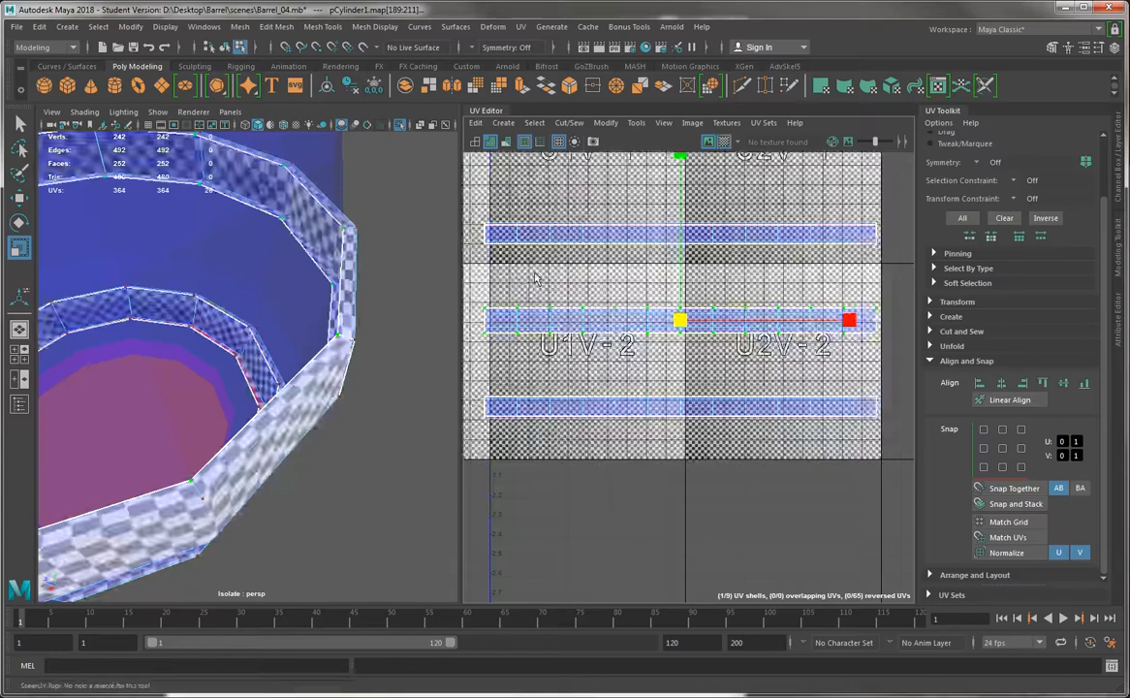
{"action": "scroll", "coordinate": [570, 299], "scroll_direction": "up", "scroll_amount": 2}
{"action": "left_click_drag", "start_coordinate": [720, 168], "coordinate": [723, 211]}
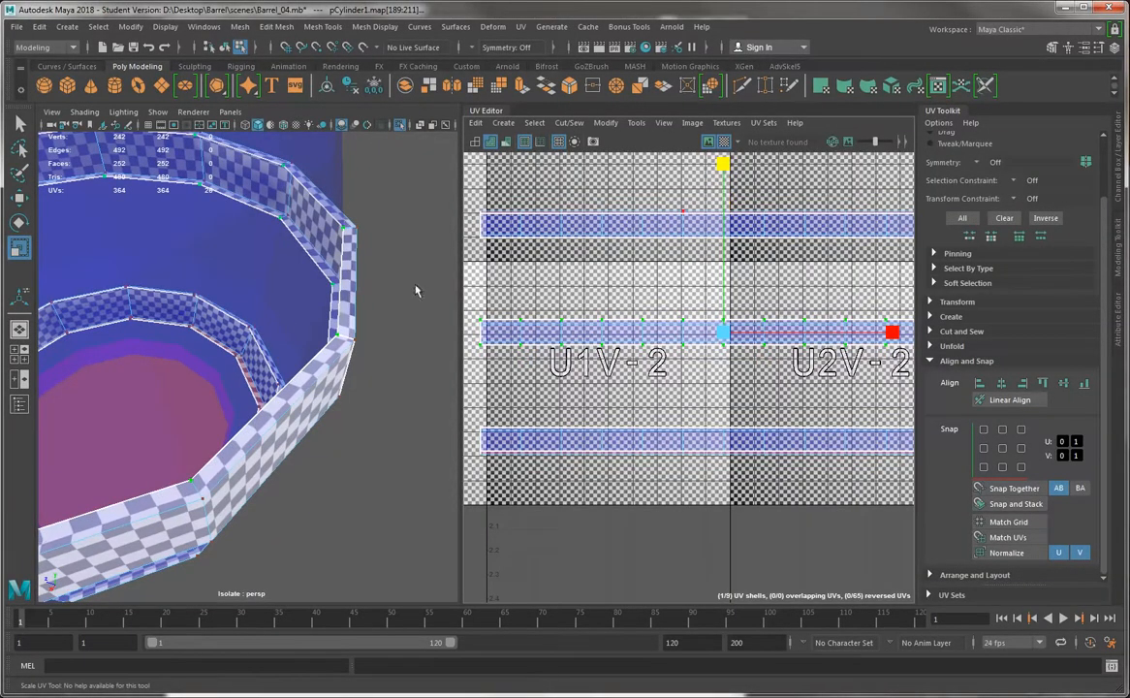
{"action": "right_click_drag", "start_coordinate": [710, 261], "coordinate": [621, 379], "text": "alt"}
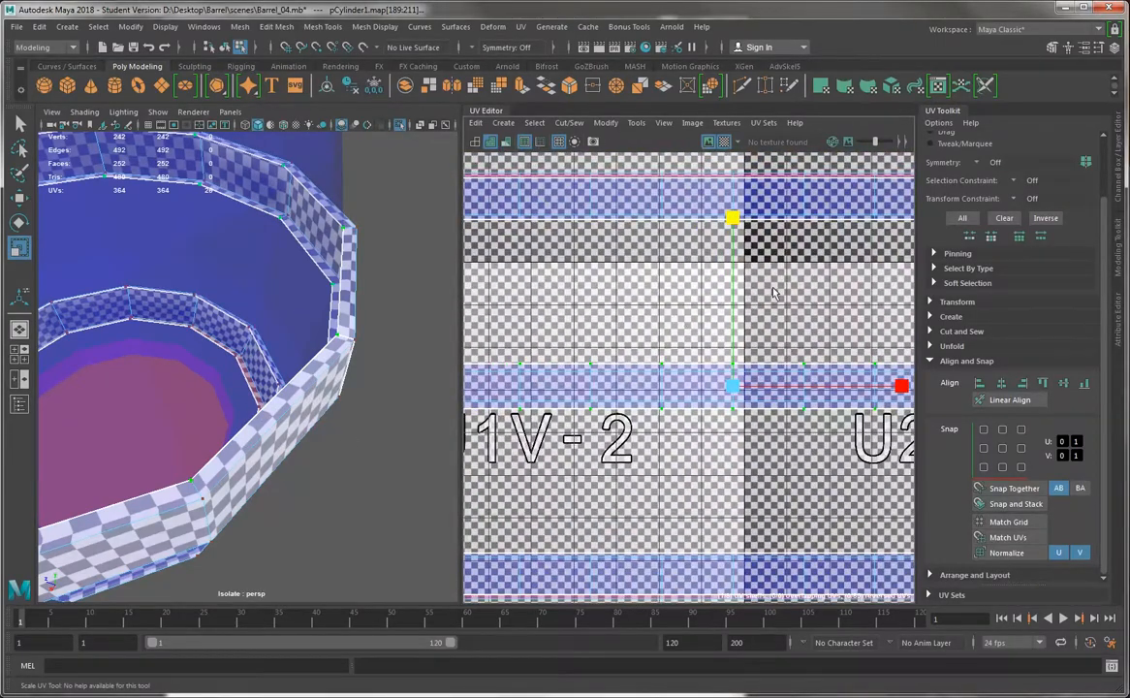
{"action": "left_click_drag", "start_coordinate": [732, 221], "coordinate": [733, 232]}
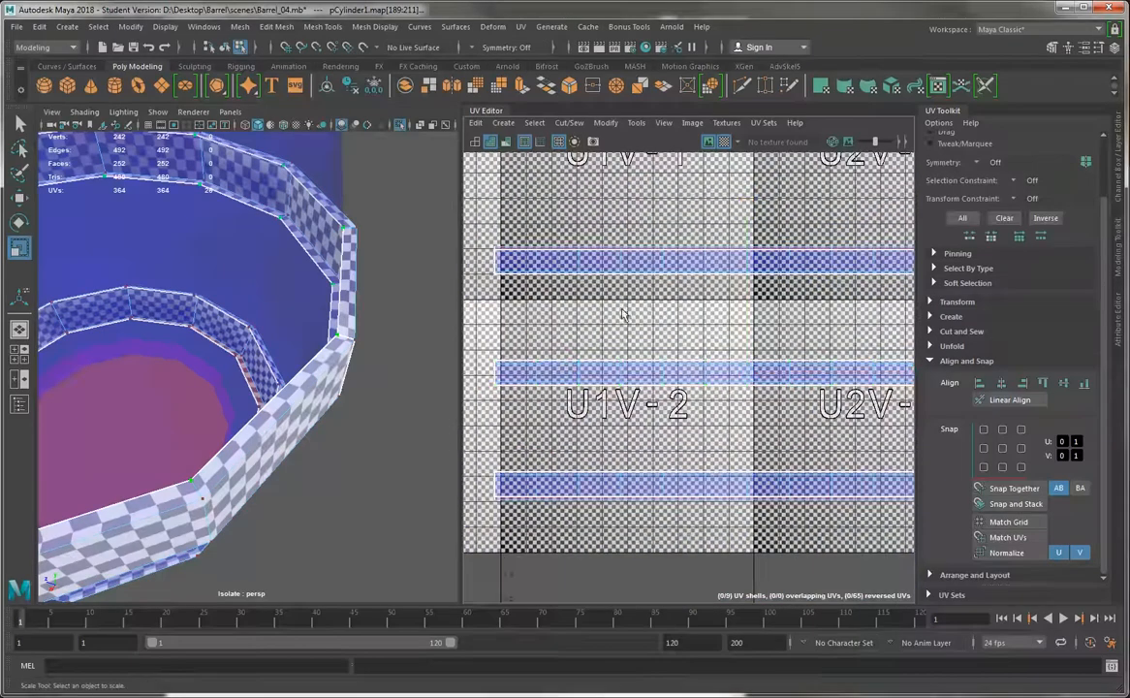
Hide the checker map and select the first face in the lower rim strip of the top band shell
{"action": "left_click", "coordinate": [723, 142]}
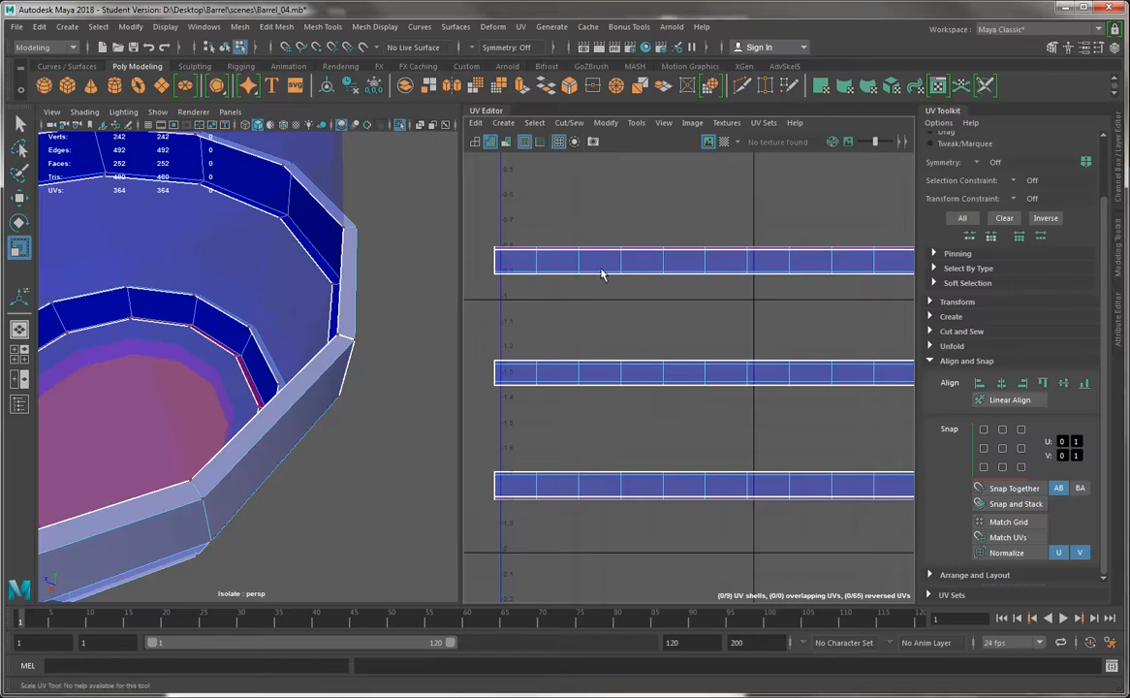
{"action": "right_click_drag", "start_coordinate": [594, 255], "coordinate": [595, 283]}
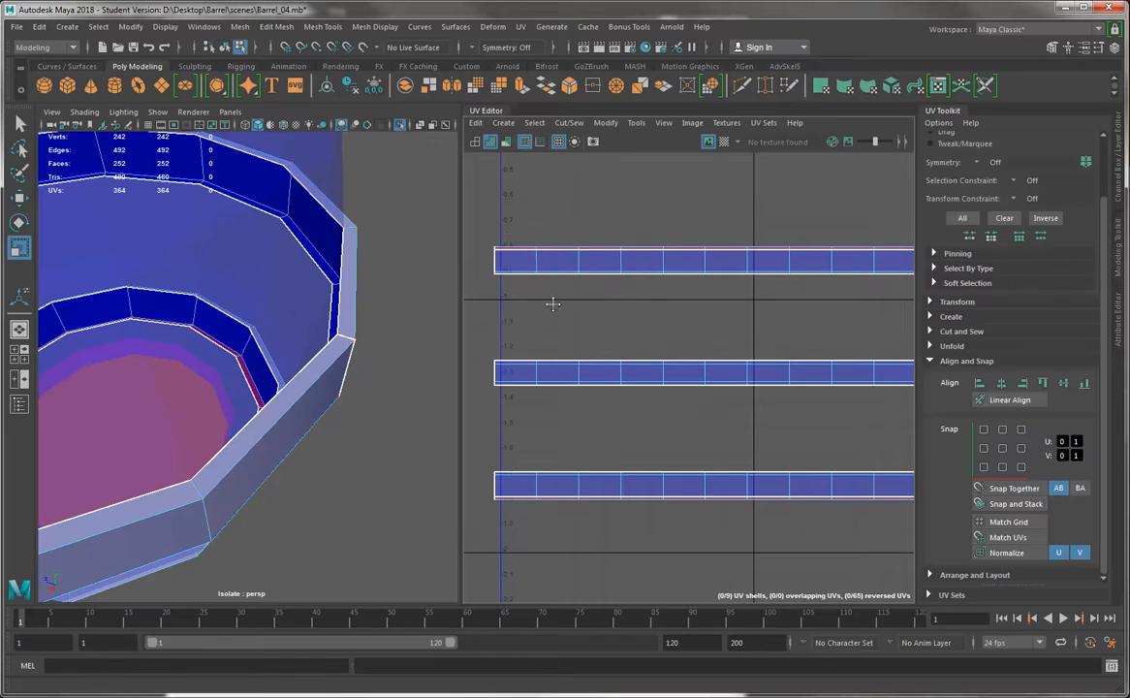
{"action": "middle_click_drag", "start_coordinate": [553, 303], "coordinate": [618, 251], "text": "alt"}
{"action": "right_click_drag", "start_coordinate": [616, 292], "coordinate": [618, 374], "text": "alt"}
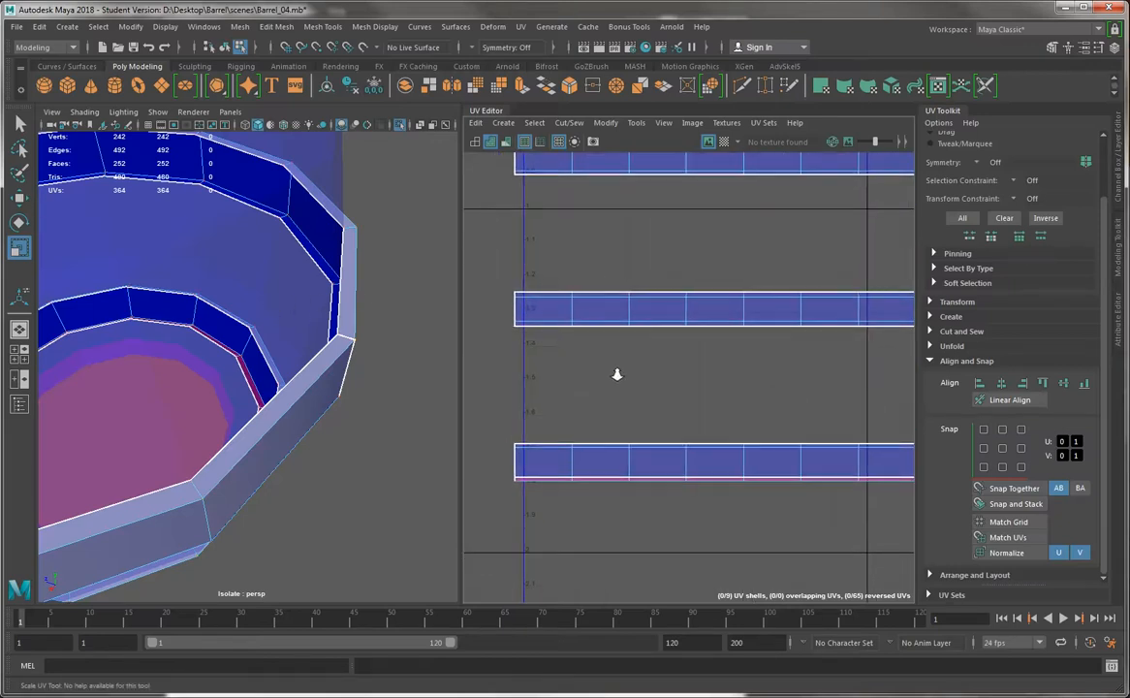
{"action": "middle_click_drag", "start_coordinate": [562, 269], "coordinate": [572, 395], "text": "alt"}
{"action": "right_click_drag", "start_coordinate": [571, 292], "coordinate": [766, 368], "text": "alt"}
{"action": "right_click_drag", "start_coordinate": [555, 312], "coordinate": [555, 339]}
{"action": "left_click", "coordinate": [552, 317]}
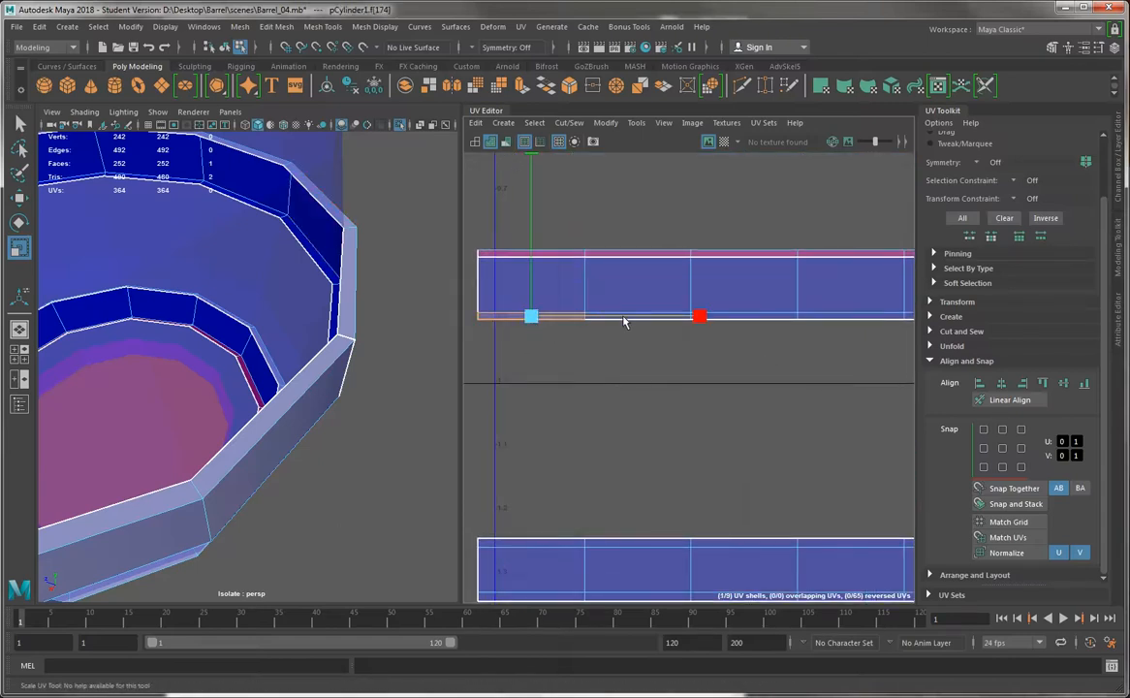
Try selecting the upper rim strip of the bottom band shell face by face, and clear the selection
{"action": "key", "text": "q"}
{"action": "double_click", "coordinate": [620, 317]}
{"action": "left_click_drag", "start_coordinate": [511, 355], "coordinate": [764, 319]}
{"action": "middle_click_drag", "start_coordinate": [764, 319], "coordinate": [629, 338], "text": "alt"}
{"action": "left_click_drag", "start_coordinate": [731, 353], "coordinate": [574, 311]}
{"action": "middle_click_drag", "start_coordinate": [551, 321], "coordinate": [747, 321], "text": "alt"}
{"action": "left_click_drag", "start_coordinate": [704, 333], "coordinate": [612, 310]}
{"action": "middle_click_drag", "start_coordinate": [731, 354], "coordinate": [598, 301], "text": "alt"}
{"action": "middle_click_drag", "start_coordinate": [674, 334], "coordinate": [701, 249], "text": "alt"}
{"action": "left_click_drag", "start_coordinate": [523, 283], "coordinate": [666, 309]}
{"action": "middle_click_drag", "start_coordinate": [686, 318], "coordinate": [809, 294], "text": "alt"}
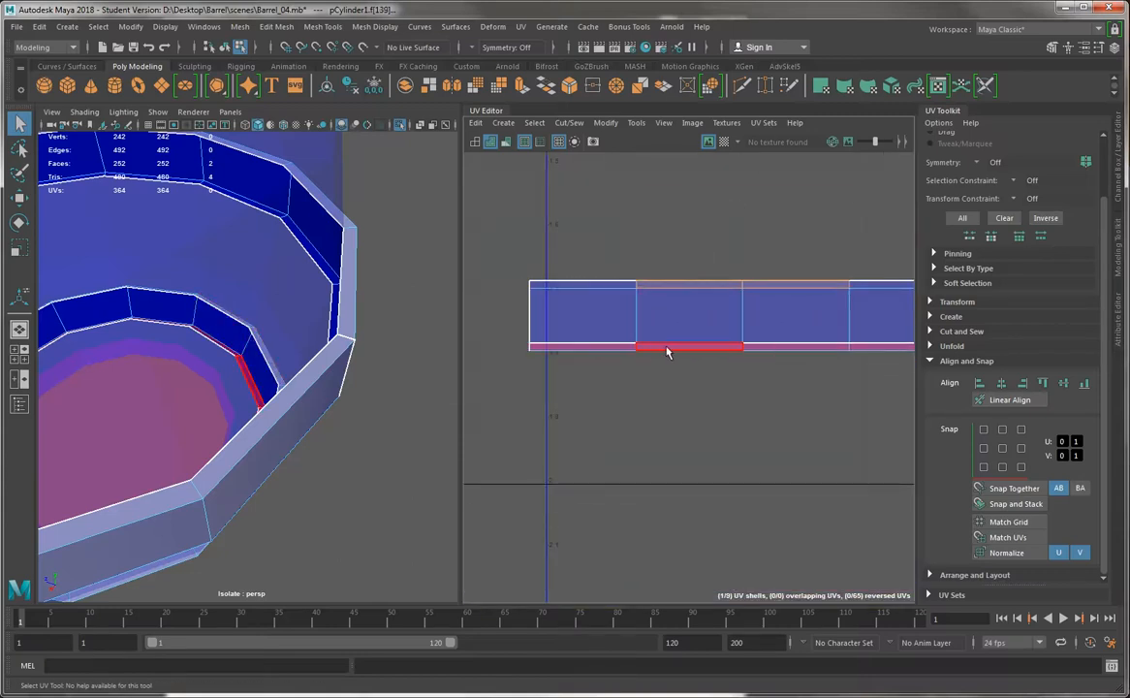
{"action": "right_click_drag", "start_coordinate": [758, 345], "coordinate": [678, 313], "text": "alt"}
{"action": "middle_click_drag", "start_coordinate": [678, 313], "coordinate": [607, 325], "text": "alt"}
{"action": "right_click_drag", "start_coordinate": [728, 376], "coordinate": [625, 331], "text": "alt"}
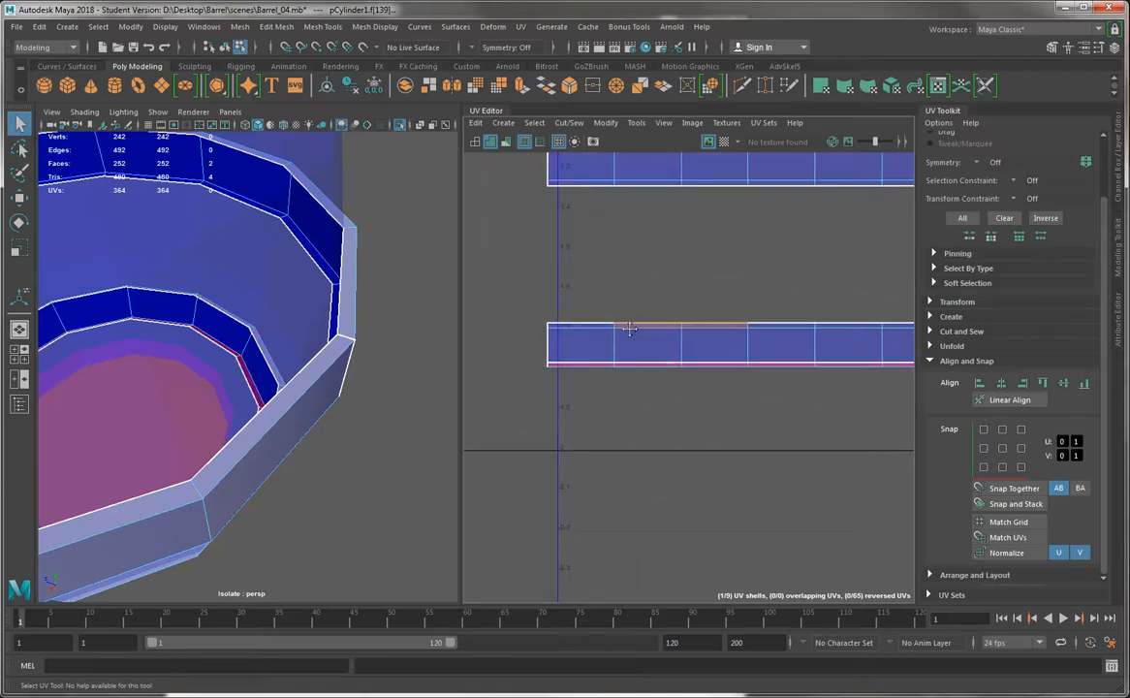
{"action": "middle_click_drag", "start_coordinate": [625, 330], "coordinate": [517, 306], "text": "alt"}
{"action": "middle_click_drag", "start_coordinate": [518, 217], "coordinate": [657, 312], "text": "alt"}
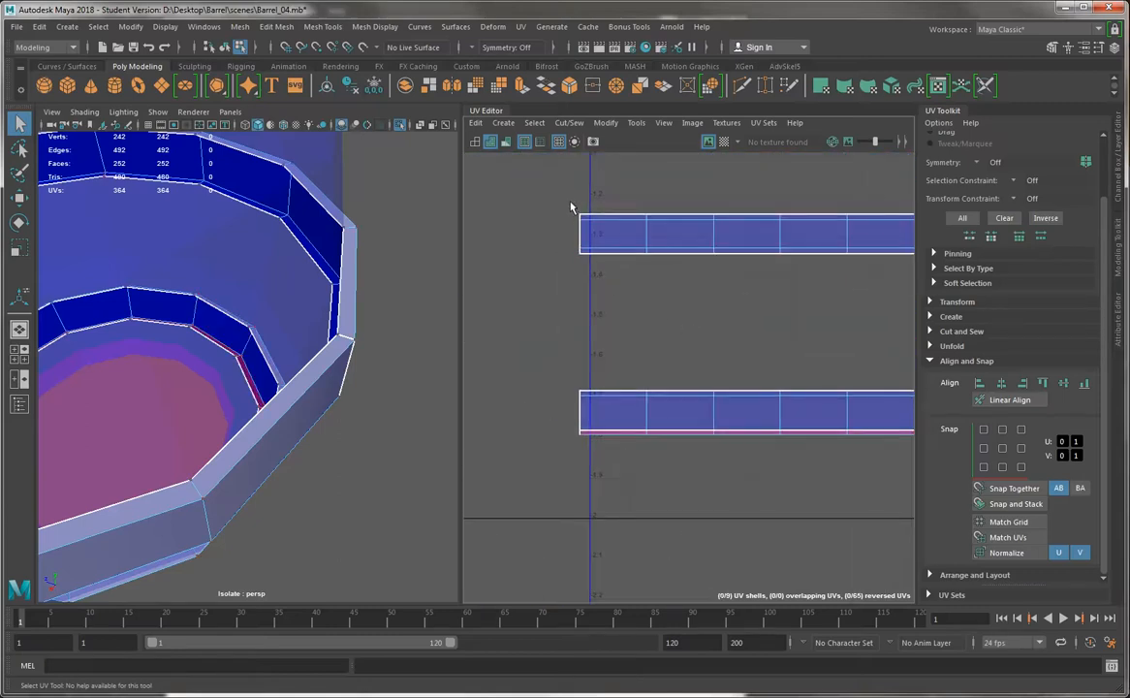
Try selecting the UVs along the upper border of the middle band shell for vertical scaling
{"action": "left_click_drag", "start_coordinate": [569, 185], "coordinate": [846, 220]}
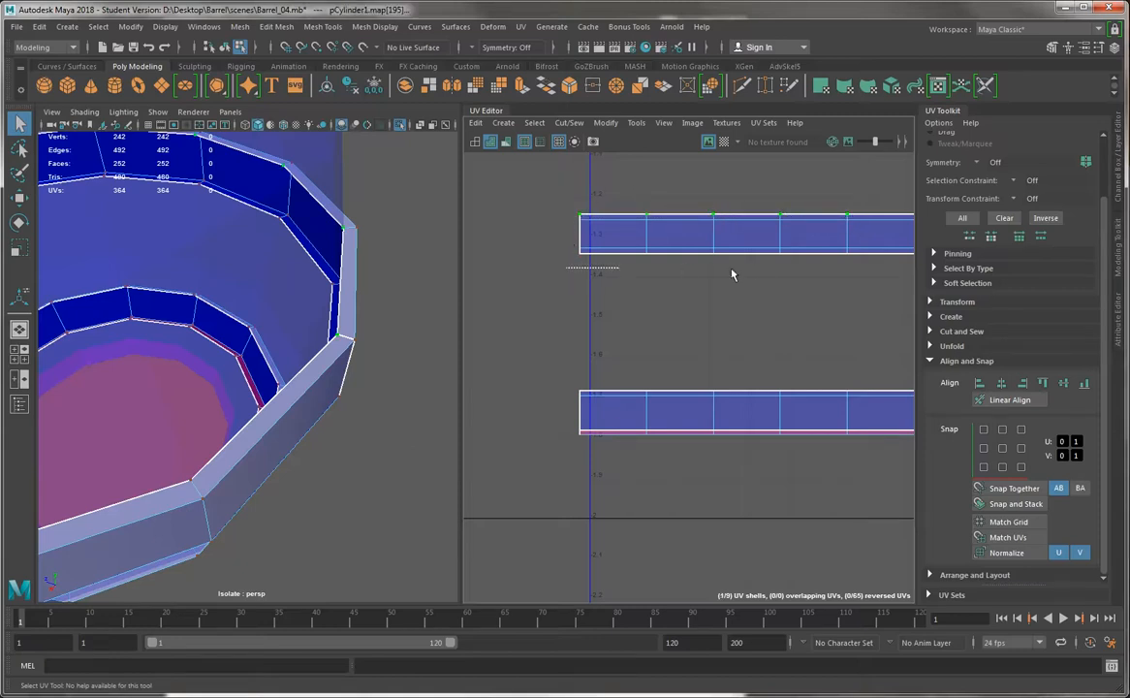
{"action": "key", "text": "r"}
{"action": "left_click_drag", "start_coordinate": [716, 219], "coordinate": [718, 181]}
{"action": "middle_click_drag", "start_coordinate": [715, 320], "coordinate": [647, 260], "text": "alt"}
Select the UVs along the lower border of the bottom band shell in sections, across its full length
{"action": "left_click_drag", "start_coordinate": [621, 369], "coordinate": [746, 373]}
{"action": "key", "text": "f"}
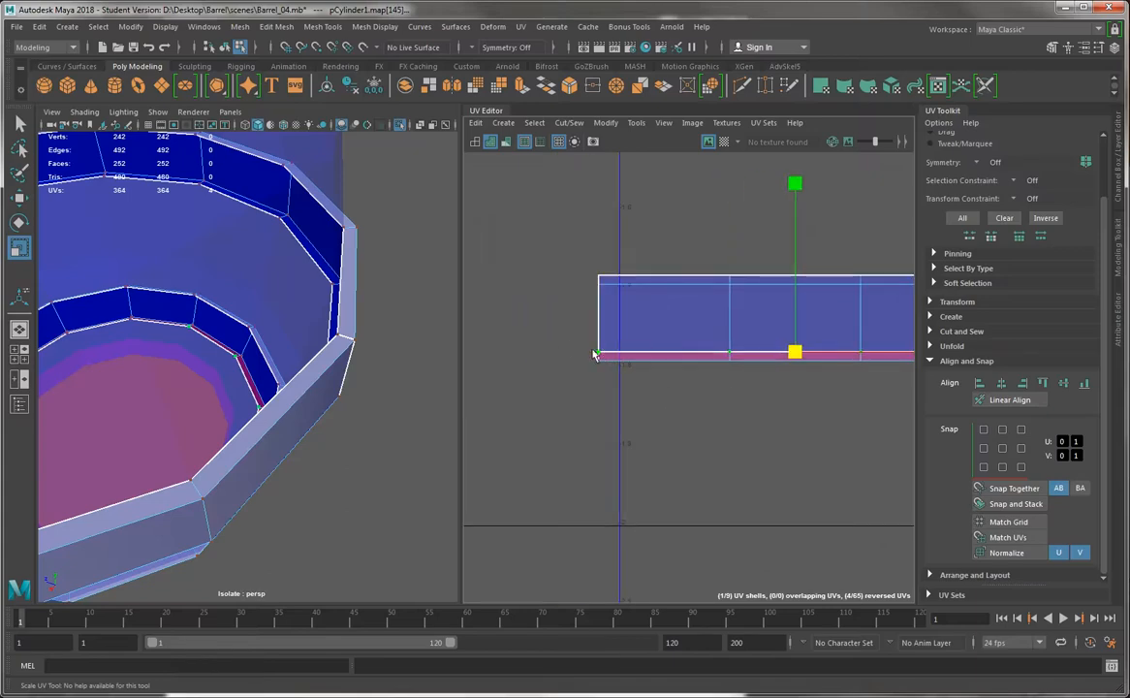
{"action": "left_click_drag", "start_coordinate": [273, 348], "coordinate": [379, 378], "text": "alt"}
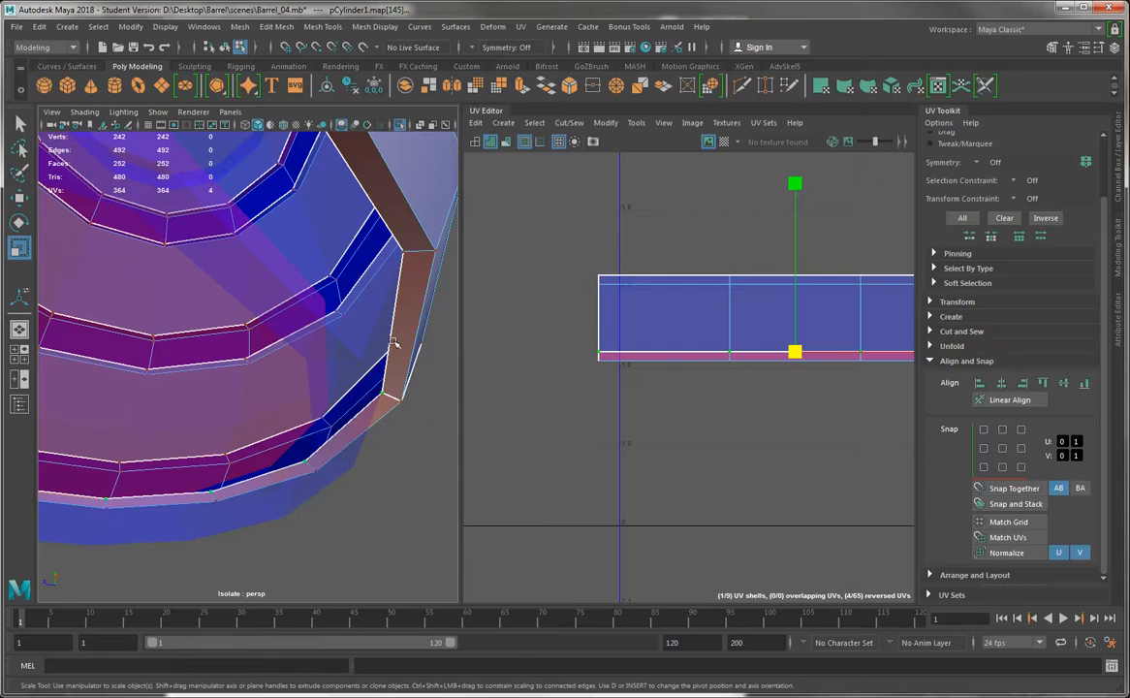
{"action": "middle_click_drag", "start_coordinate": [696, 360], "coordinate": [378, 358], "text": "alt"}
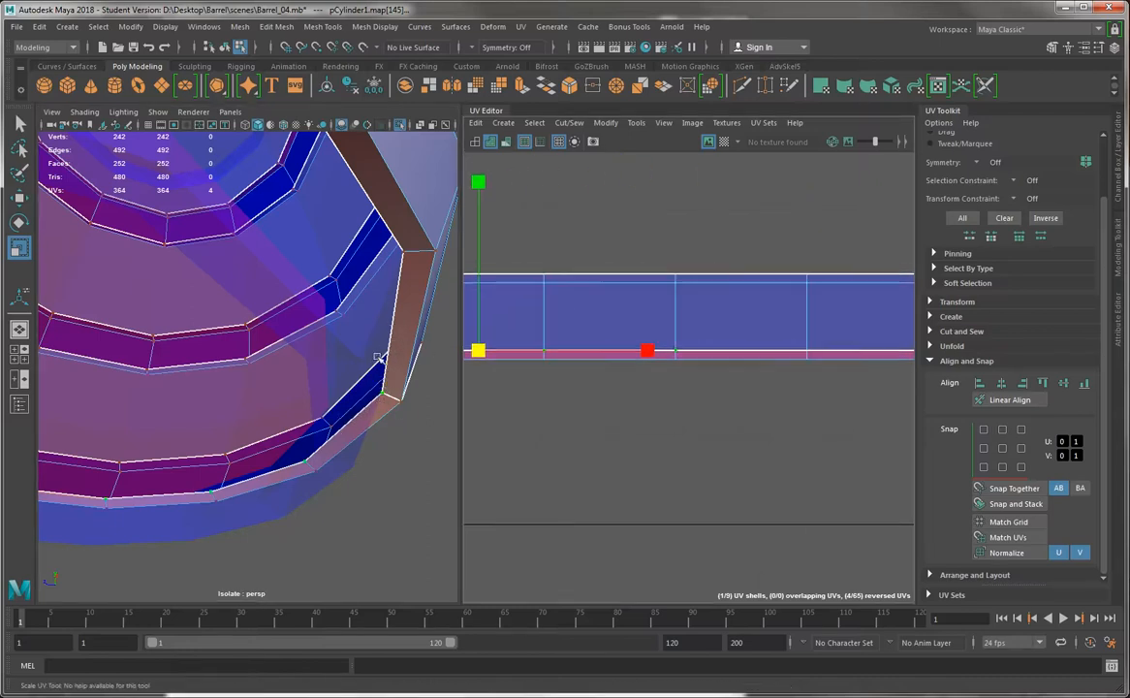
{"action": "right_click_drag", "start_coordinate": [607, 311], "coordinate": [453, 269], "text": "alt"}
{"action": "middle_click_drag", "start_coordinate": [630, 316], "coordinate": [478, 280], "text": "alt"}
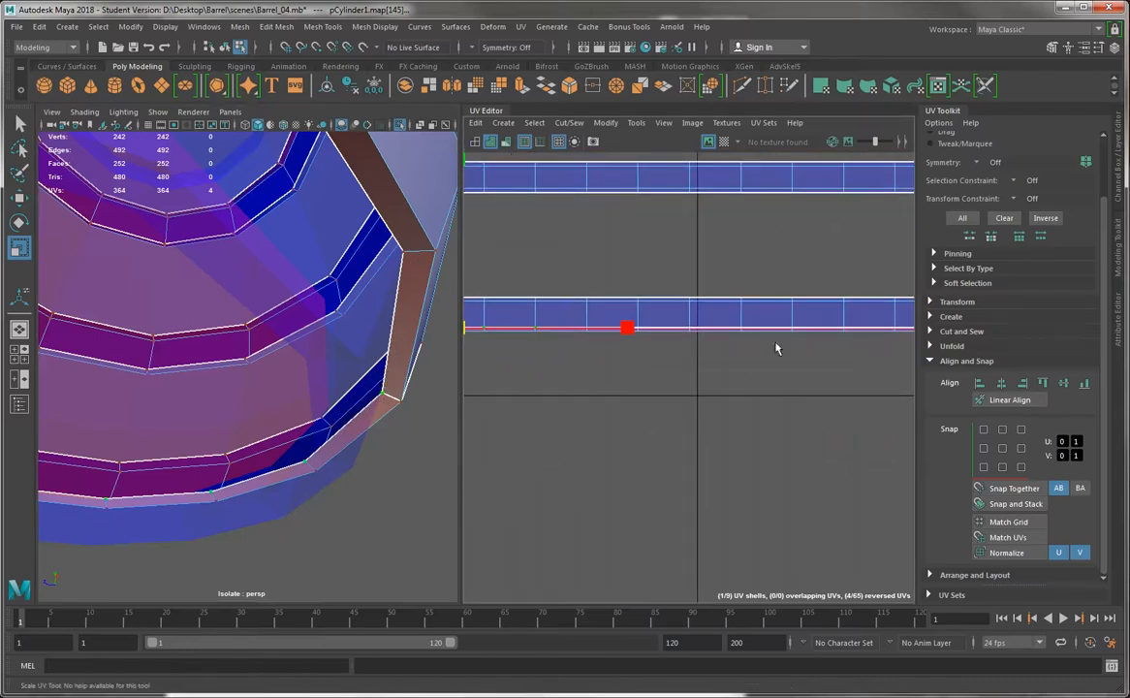
{"action": "middle_click_drag", "start_coordinate": [790, 344], "coordinate": [478, 349], "text": "alt"}
{"action": "right_click_drag", "start_coordinate": [478, 349], "coordinate": [535, 332], "text": "alt"}
{"action": "right_click_drag", "start_coordinate": [781, 293], "coordinate": [952, 426], "text": "alt"}
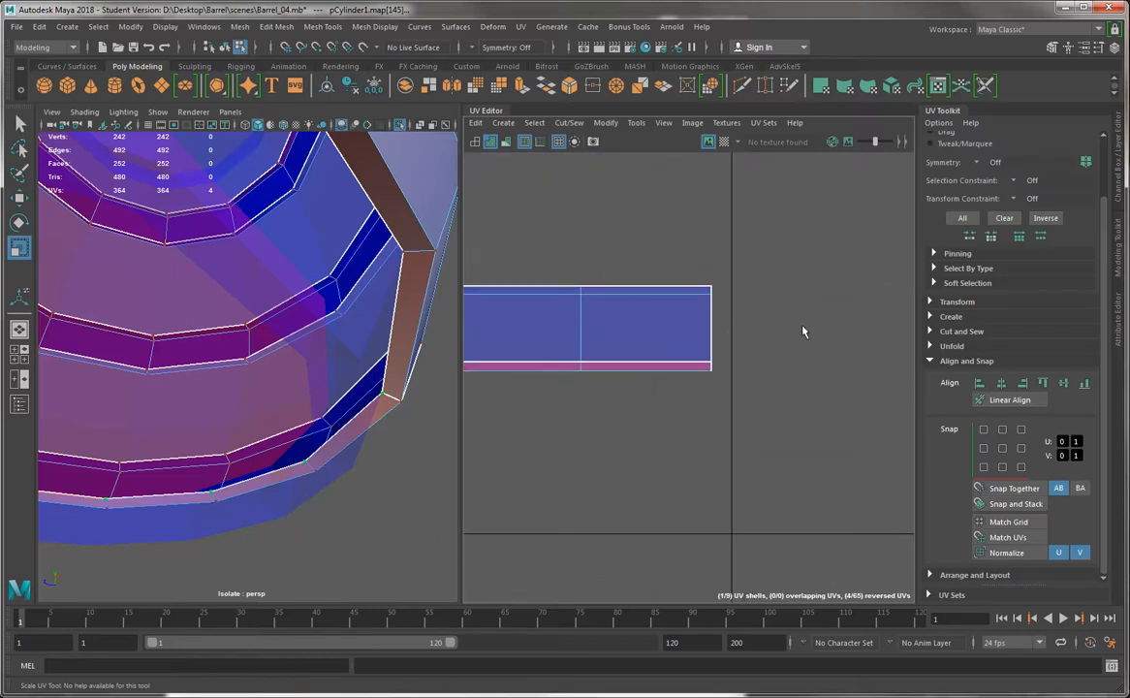
{"action": "left_click_drag", "start_coordinate": [801, 326], "coordinate": [567, 367], "text": "shift"}
{"action": "middle_click_drag", "start_coordinate": [530, 374], "coordinate": [758, 379], "text": "alt"}
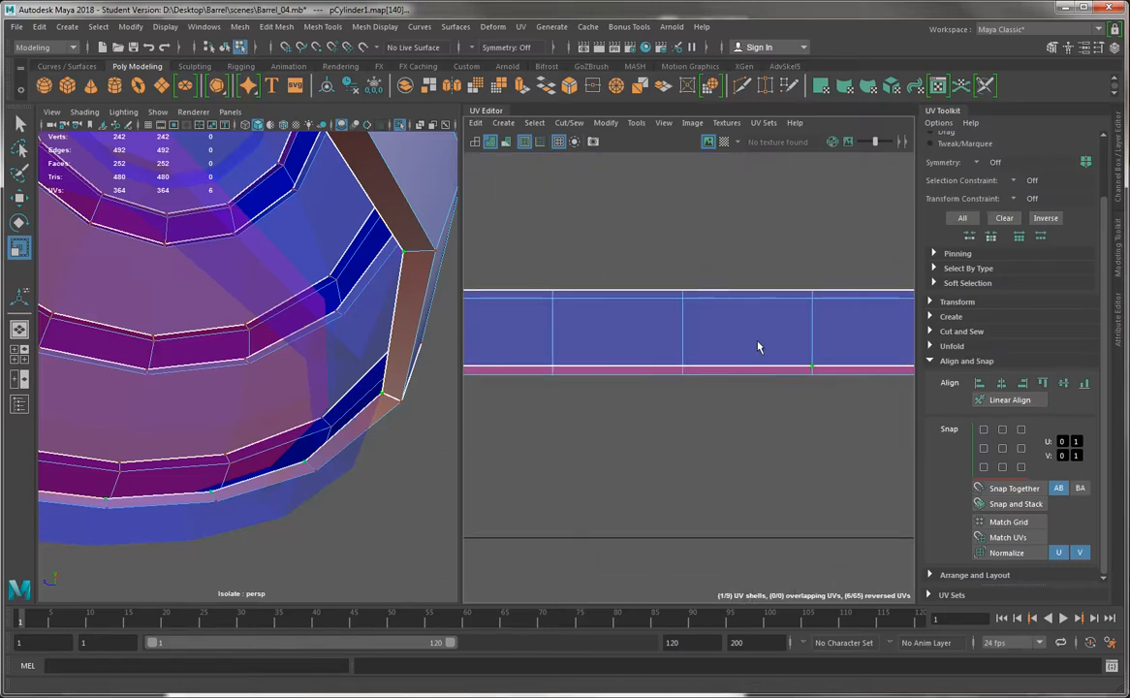
{"action": "left_click_drag", "start_coordinate": [767, 325], "coordinate": [509, 375], "text": "shift"}
{"action": "middle_click_drag", "start_coordinate": [682, 346], "coordinate": [968, 339], "text": "alt"}
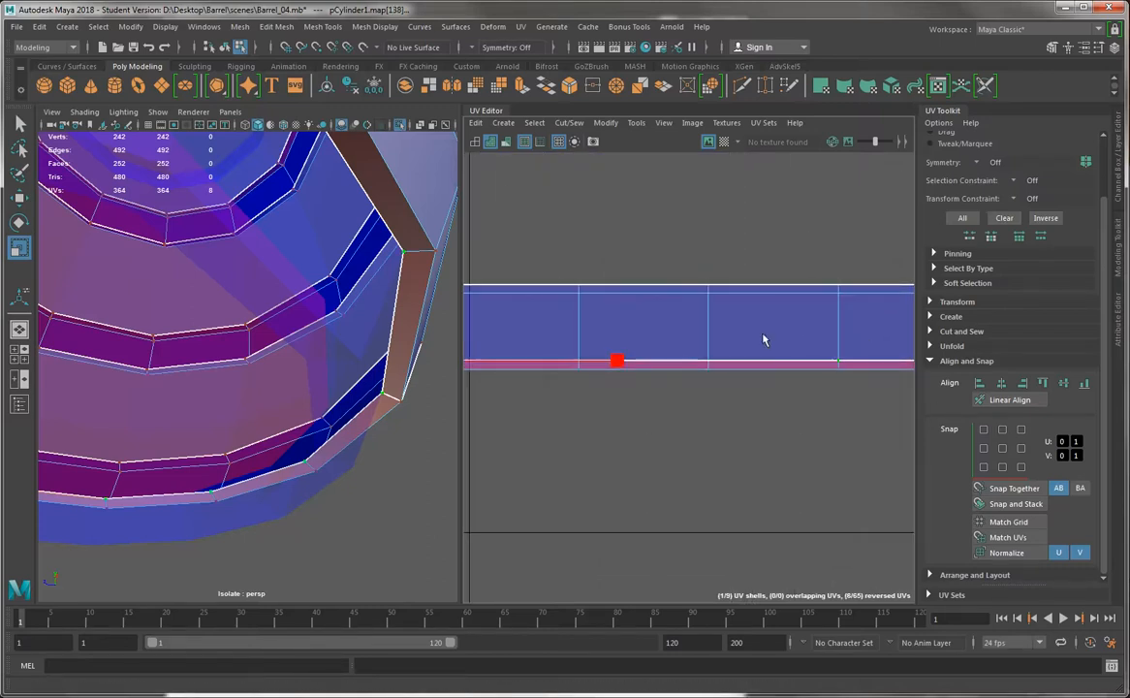
{"action": "left_click_drag", "start_coordinate": [762, 339], "coordinate": [558, 366], "text": "shift"}
{"action": "key", "text": "q"}
{"action": "middle_click_drag", "start_coordinate": [801, 318], "coordinate": [727, 309], "text": "alt"}
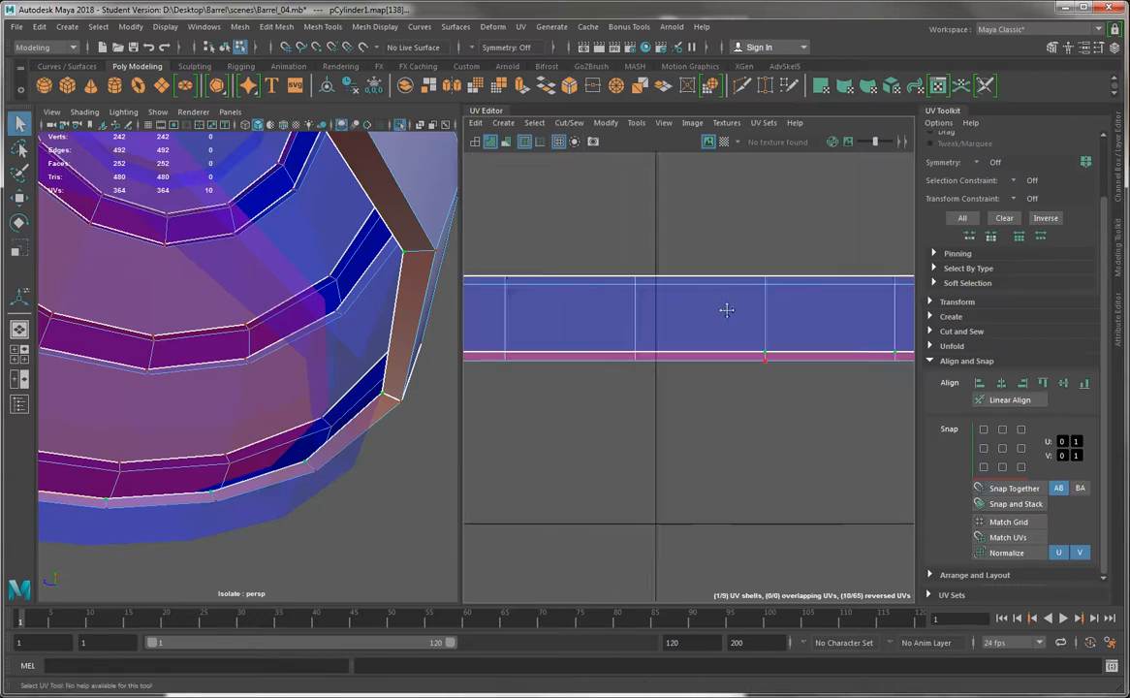
{"action": "left_click_drag", "start_coordinate": [683, 330], "coordinate": [519, 360], "text": "shift"}
{"action": "middle_click_drag", "start_coordinate": [743, 325], "coordinate": [753, 318], "text": "alt"}
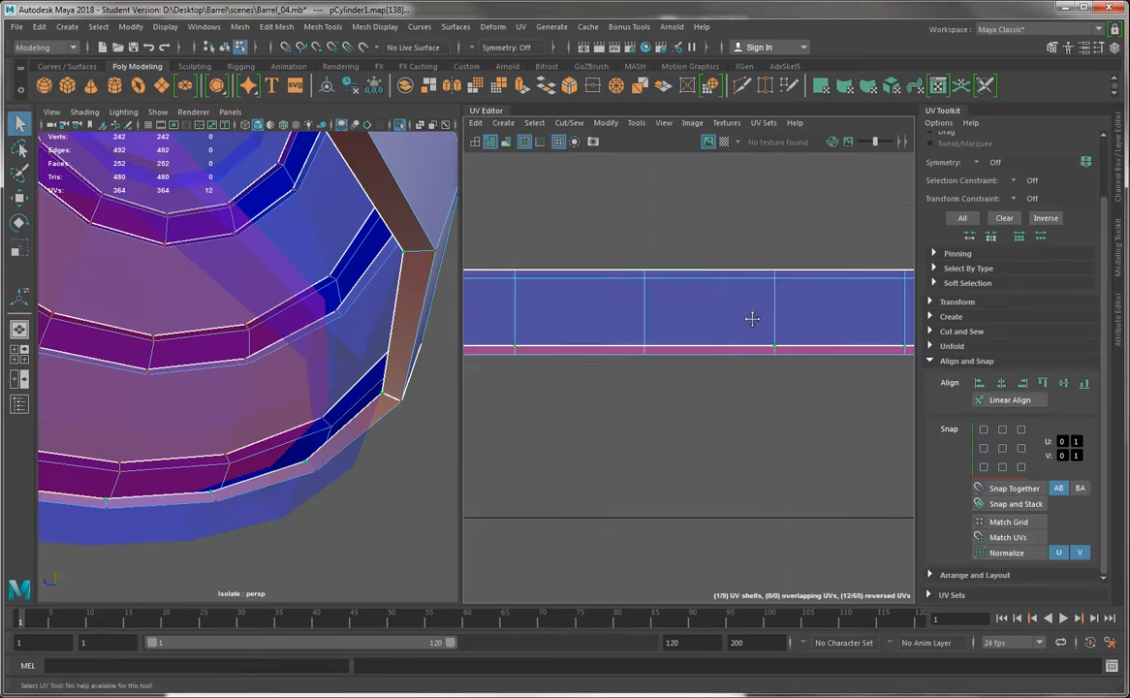
{"action": "left_click_drag", "start_coordinate": [679, 319], "coordinate": [610, 354], "text": "shift"}
Add the top band shell's upper border UVs to the selection and scale both borders vertically apart to unfold their rim strips
{"action": "right_click_drag", "start_coordinate": [706, 402], "coordinate": [477, 225], "text": "alt"}
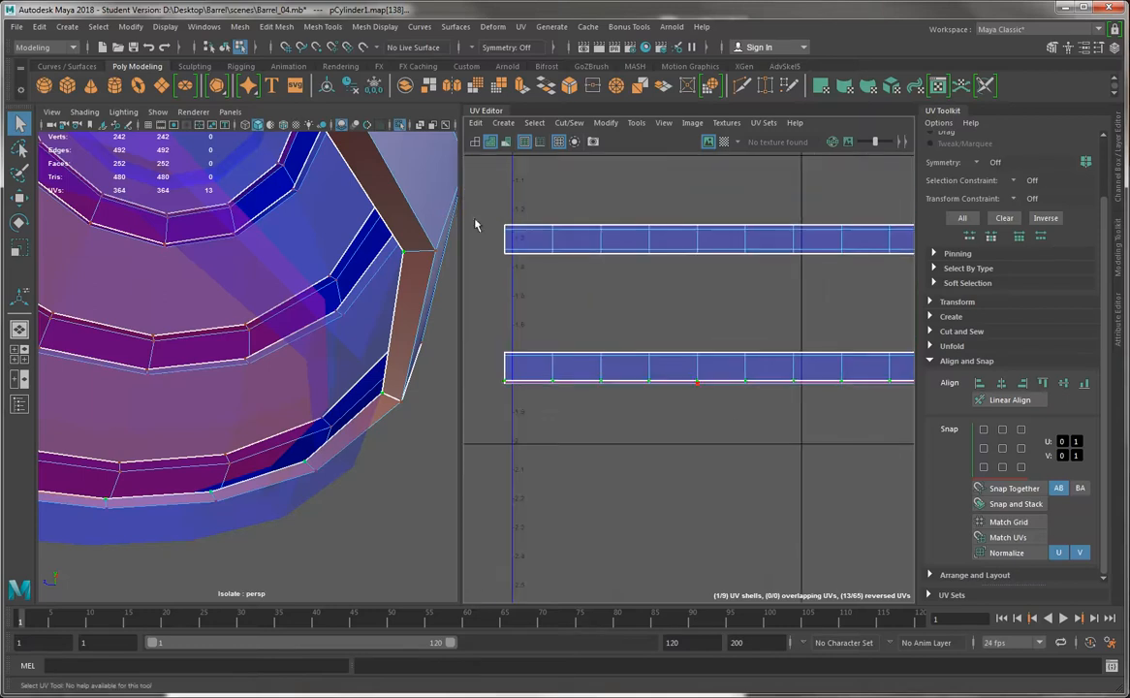
{"action": "middle_click_drag", "start_coordinate": [663, 178], "coordinate": [646, 401], "text": "alt"}
{"action": "left_click_drag", "start_coordinate": [480, 330], "coordinate": [977, 321]}
{"action": "middle_click_drag", "start_coordinate": [803, 336], "coordinate": [611, 346], "text": "alt"}
{"action": "right_click_drag", "start_coordinate": [703, 349], "coordinate": [829, 355], "text": "alt"}
{"action": "middle_click_drag", "start_coordinate": [858, 354], "coordinate": [674, 355], "text": "alt"}
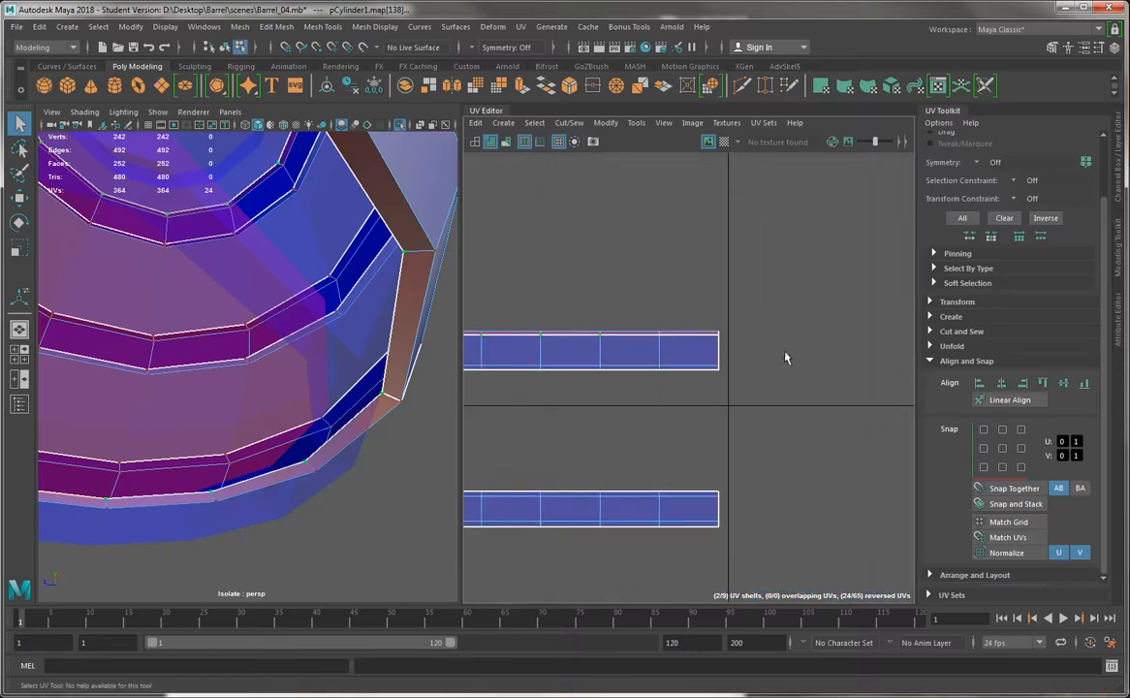
{"action": "left_click_drag", "start_coordinate": [812, 351], "coordinate": [641, 333], "text": "shift"}
{"action": "right_click_drag", "start_coordinate": [733, 408], "coordinate": [642, 279], "text": "alt"}
{"action": "middle_click_drag", "start_coordinate": [641, 277], "coordinate": [869, 160], "text": "alt"}
{"action": "right_click_drag", "start_coordinate": [870, 160], "coordinate": [828, 198], "text": "alt"}
{"action": "key", "text": "r"}
{"action": "left_click_drag", "start_coordinate": [726, 288], "coordinate": [720, 281]}
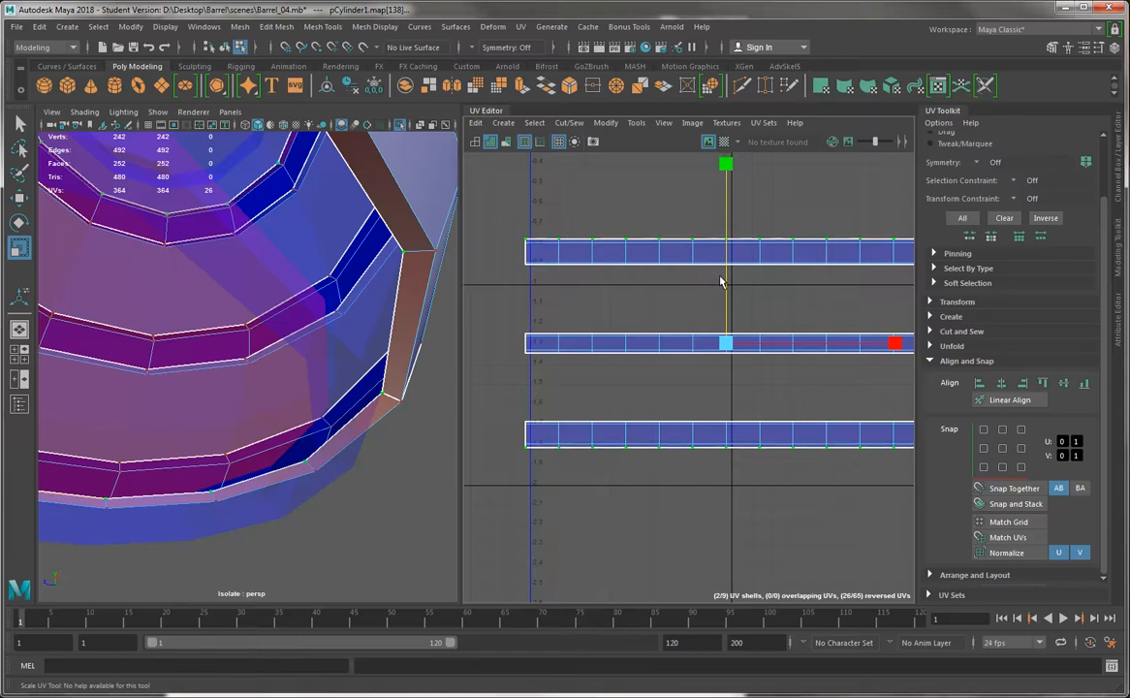
{"action": "middle_click_drag", "start_coordinate": [720, 281], "coordinate": [683, 315], "text": "alt"}
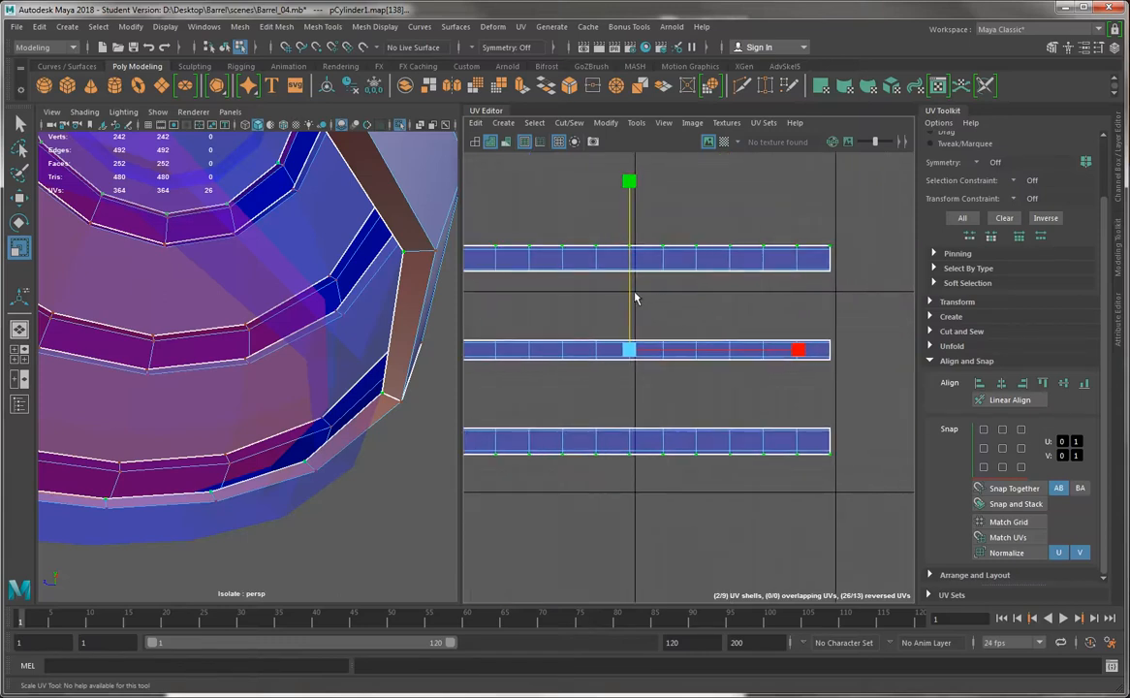
Try scaling the selected border UVs further apart vertically, and undo that scaling
{"action": "left_click_drag", "start_coordinate": [629, 271], "coordinate": [635, 235]}
{"action": "middle_click_drag", "start_coordinate": [673, 248], "coordinate": [816, 252], "text": "alt"}
{"action": "key", "text": "ctrl+z"}
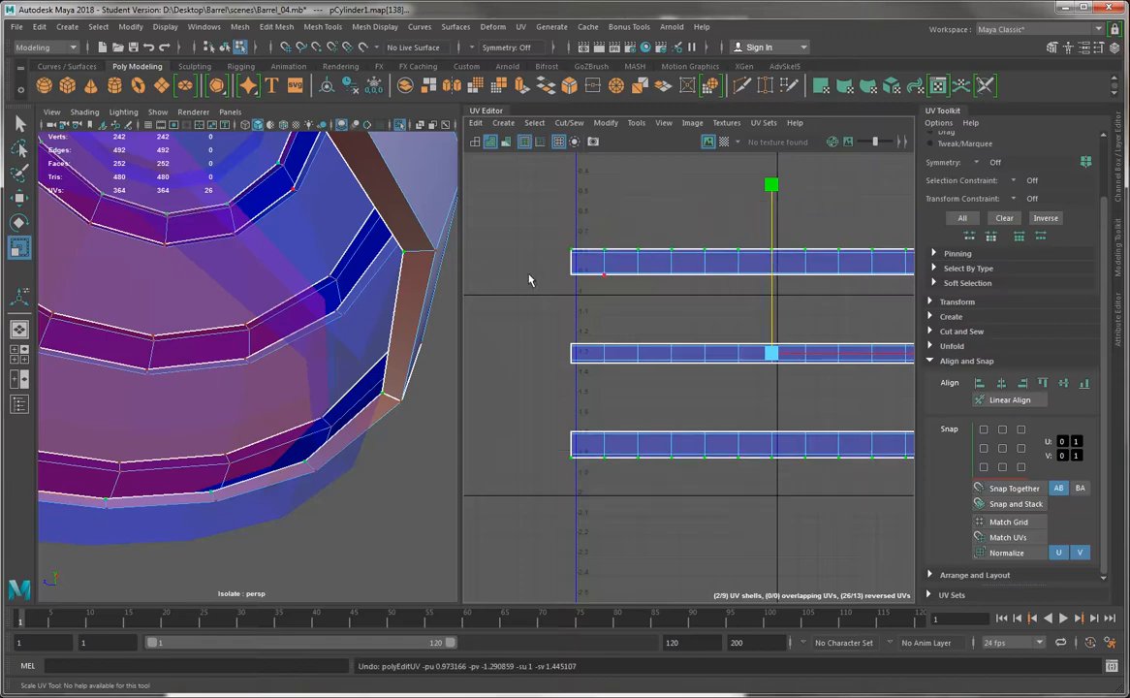
Show the checker map and examine the checker proportions on the bands' outer faces and inner rims
{"action": "left_click", "coordinate": [724, 142]}
{"action": "left_click_drag", "start_coordinate": [291, 320], "coordinate": [314, 321], "text": "alt"}
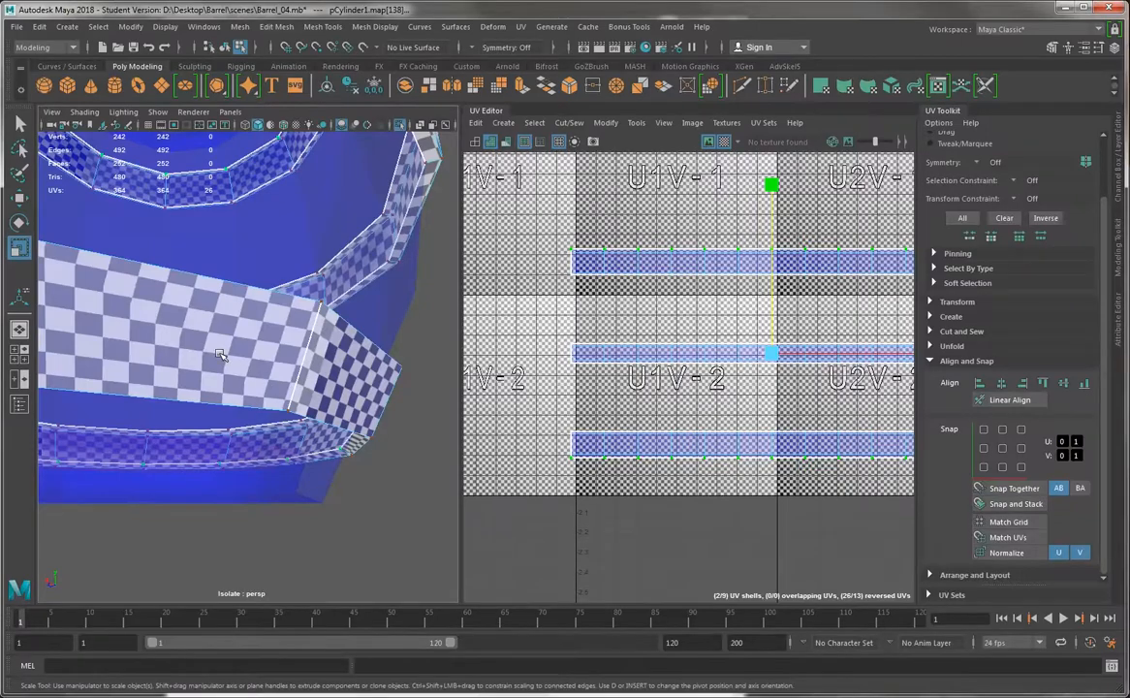
{"action": "left_click_drag", "start_coordinate": [221, 355], "coordinate": [230, 257], "text": "alt"}
{"action": "middle_click_drag", "start_coordinate": [129, 383], "coordinate": [339, 399], "text": "alt"}
{"action": "left_click_drag", "start_coordinate": [340, 399], "coordinate": [264, 346], "text": "alt"}
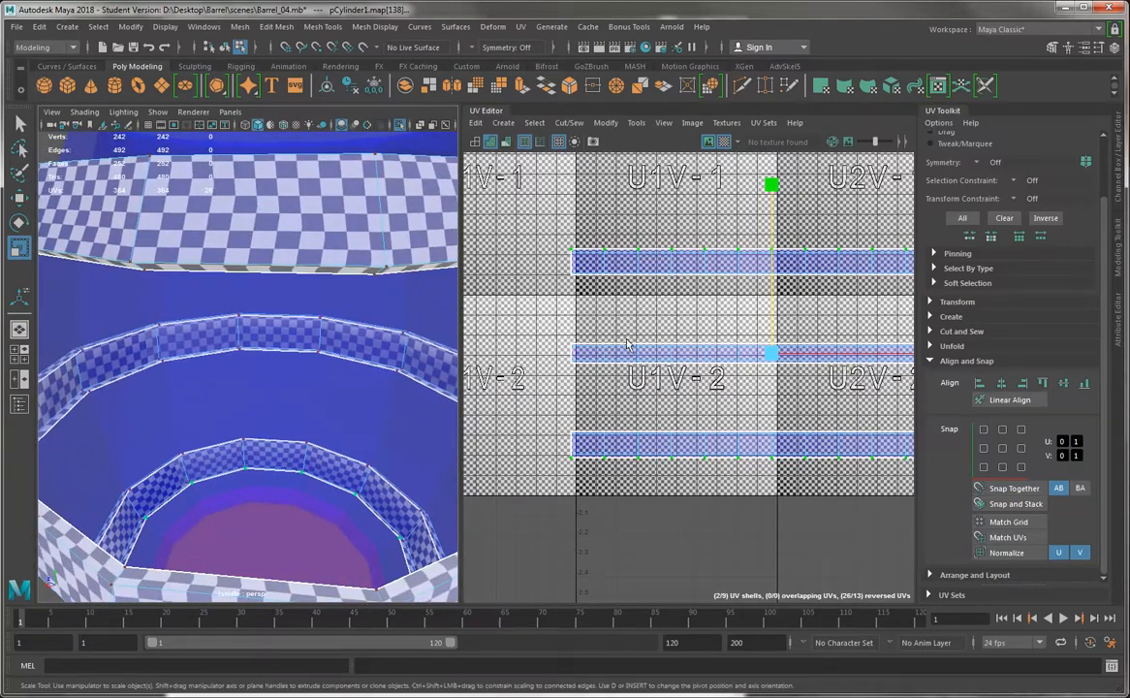
Select the whole bottom band shell, with the checker map hidden, and rotate it 180 degrees clockwise in 45-degree steps
{"action": "middle_click_drag", "start_coordinate": [681, 378], "coordinate": [635, 335], "text": "alt"}
{"action": "right_click_drag", "start_coordinate": [635, 336], "coordinate": [570, 293], "text": "alt"}
{"action": "key", "text": "q"}
{"action": "right_click_drag", "start_coordinate": [652, 371], "coordinate": [714, 373]}
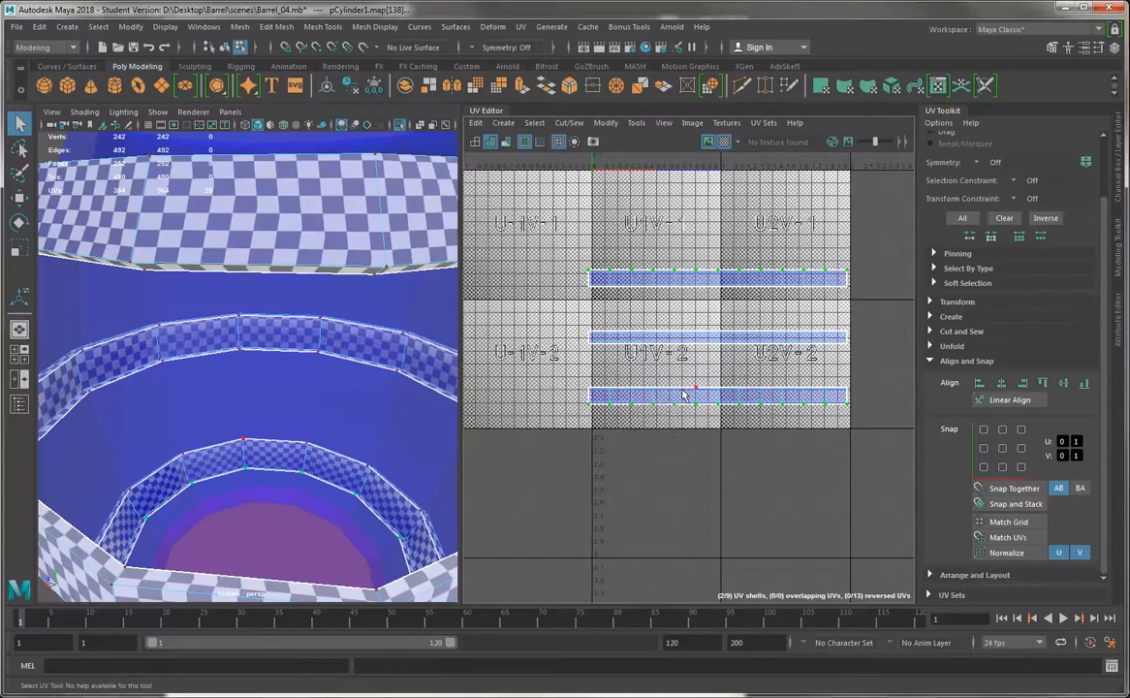
{"action": "key", "text": "w"}
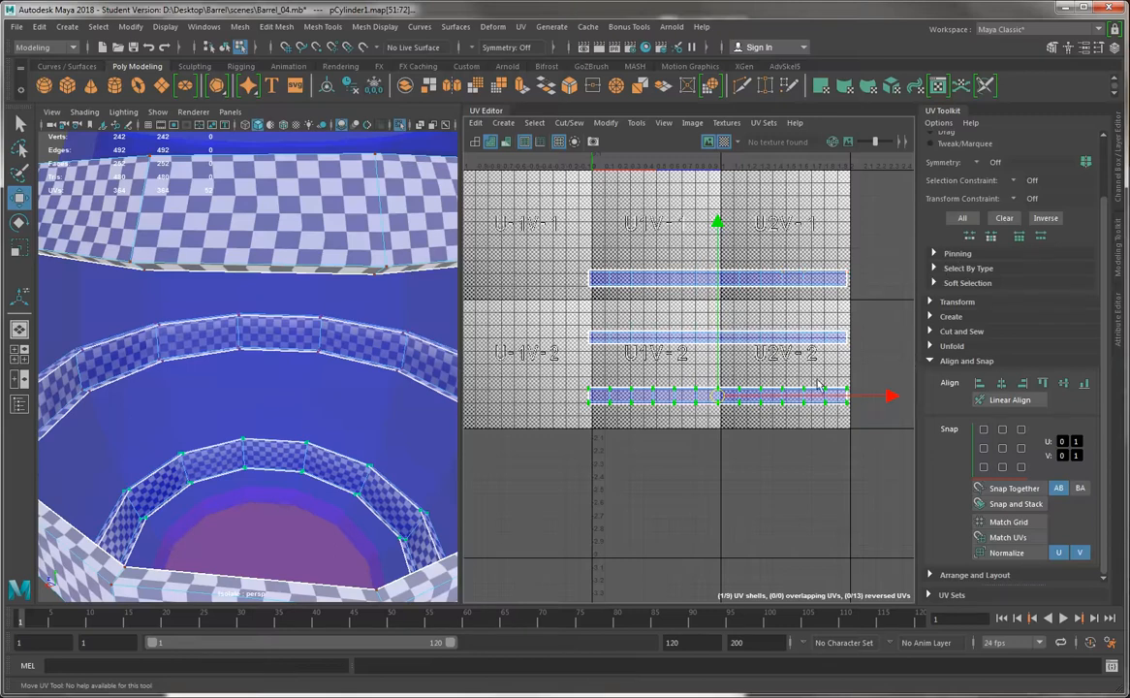
{"action": "scroll", "coordinate": [947, 384], "scroll_direction": "up", "scroll_amount": 3}
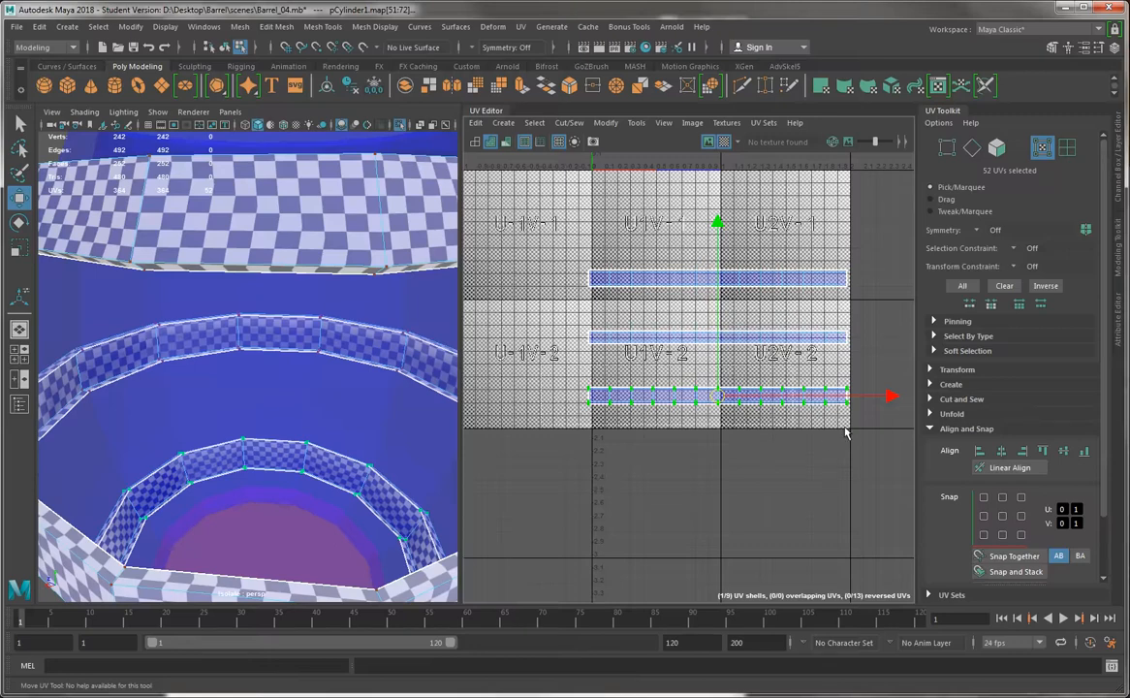
{"action": "left_click", "coordinate": [724, 141]}
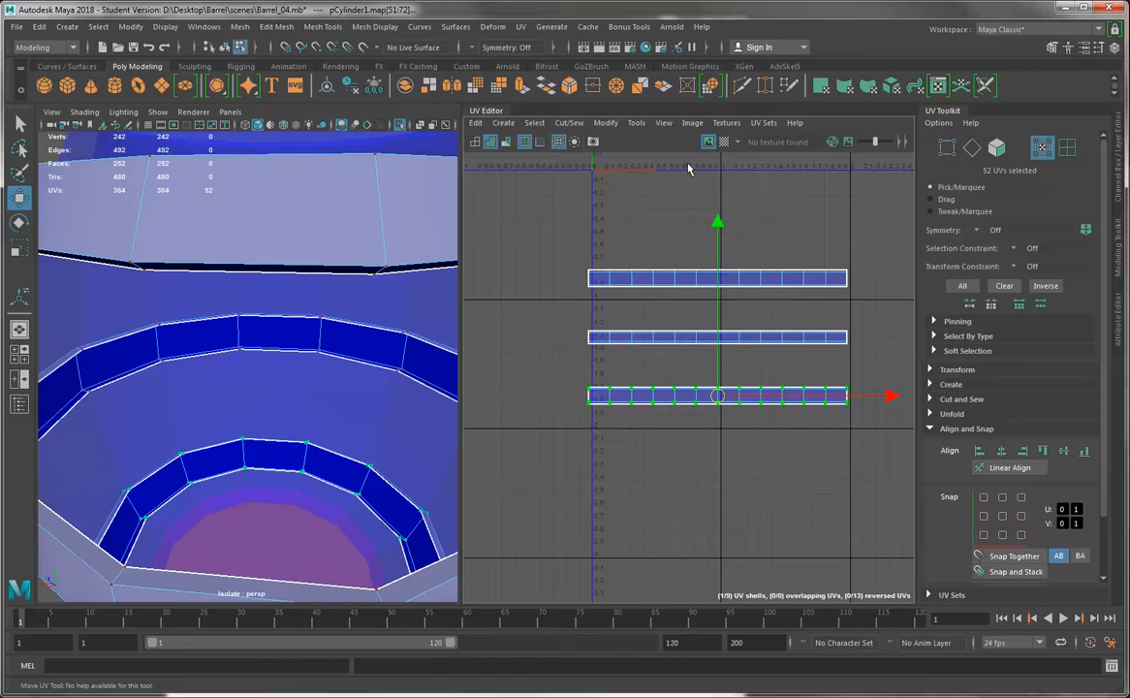
{"action": "left_click", "coordinate": [956, 371]}
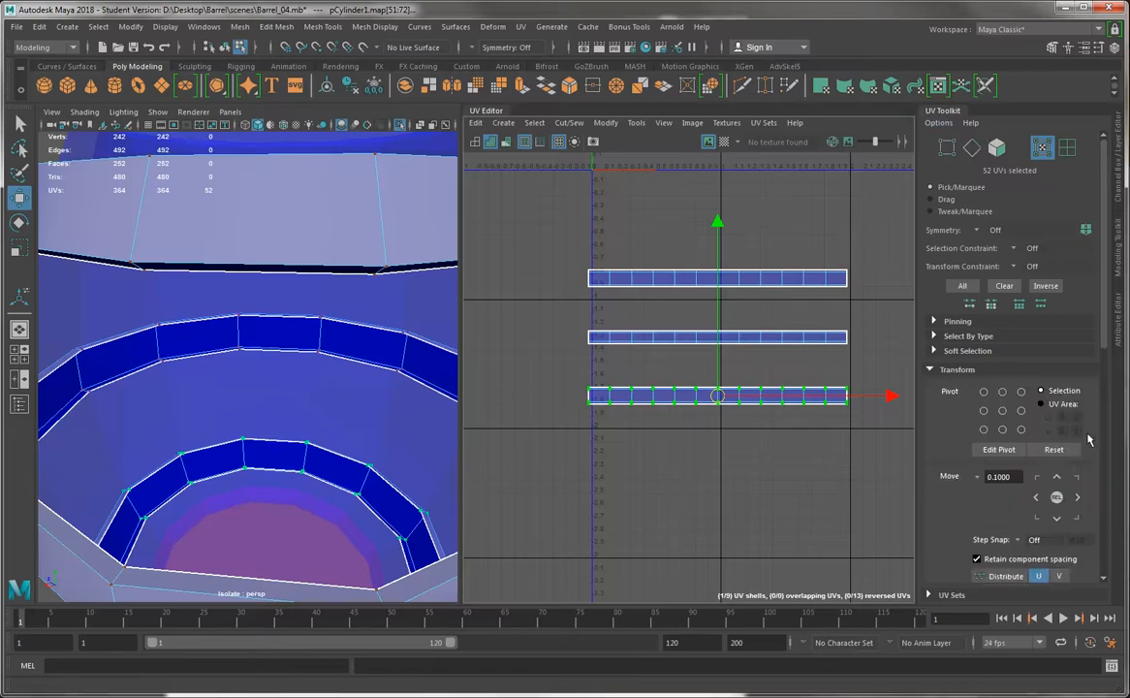
{"action": "scroll", "coordinate": [1002, 494], "scroll_direction": "down", "scroll_amount": 3}
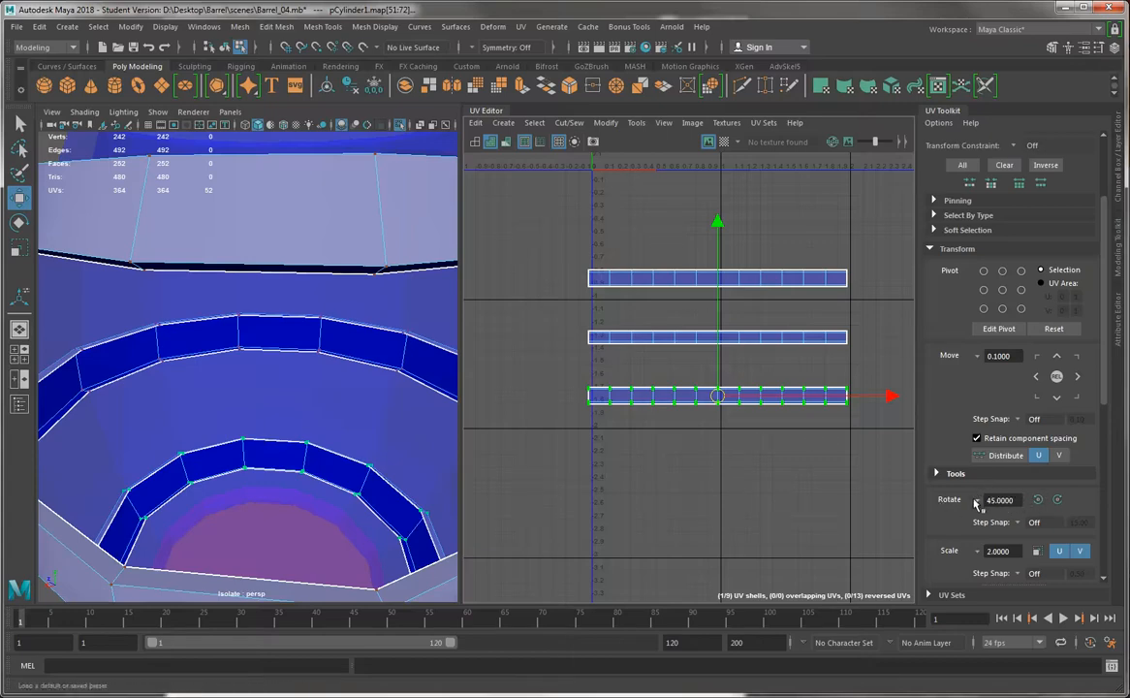
{"action": "left_click", "coordinate": [1058, 499]}
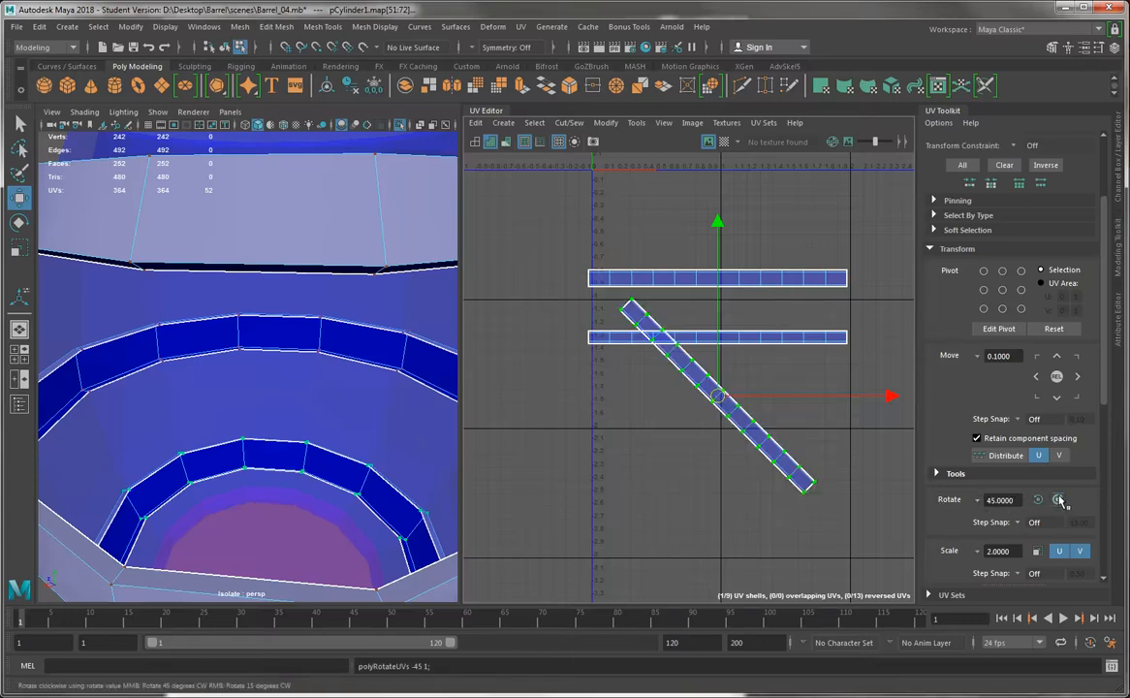
{"action": "left_click", "coordinate": [1057, 499]}
{"action": "left_click", "coordinate": [1058, 499]}
{"action": "left_click", "coordinate": [1057, 499]}
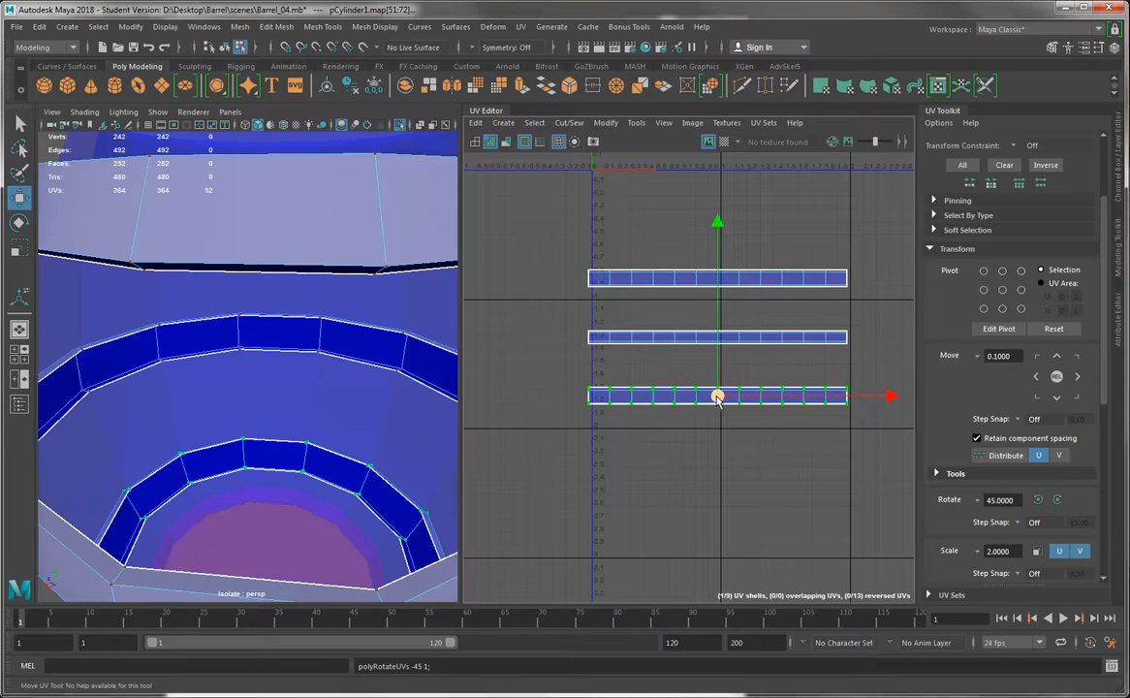
Move the rotated band shell level with the top band shell, just beyond its left end
{"action": "left_click_drag", "start_coordinate": [717, 398], "coordinate": [455, 283]}
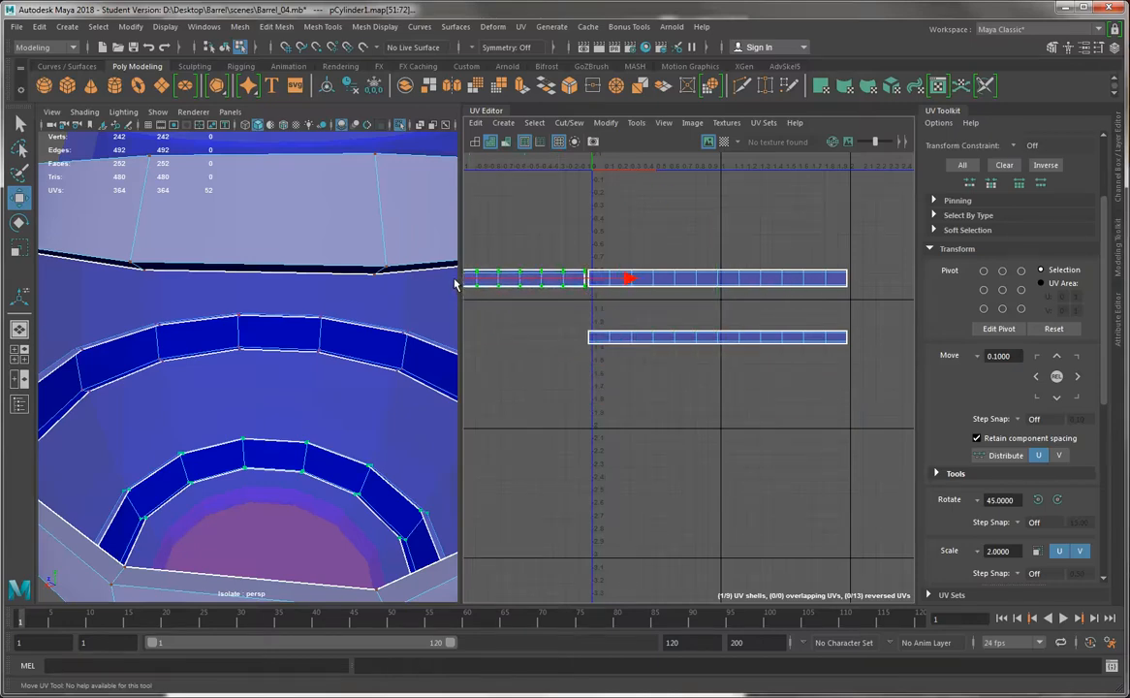
{"action": "right_click_drag", "start_coordinate": [685, 269], "coordinate": [845, 313], "text": "alt"}
{"action": "middle_click_drag", "start_coordinate": [692, 255], "coordinate": [851, 270], "text": "alt"}
{"action": "right_click_drag", "start_coordinate": [851, 269], "coordinate": [718, 241], "text": "alt"}
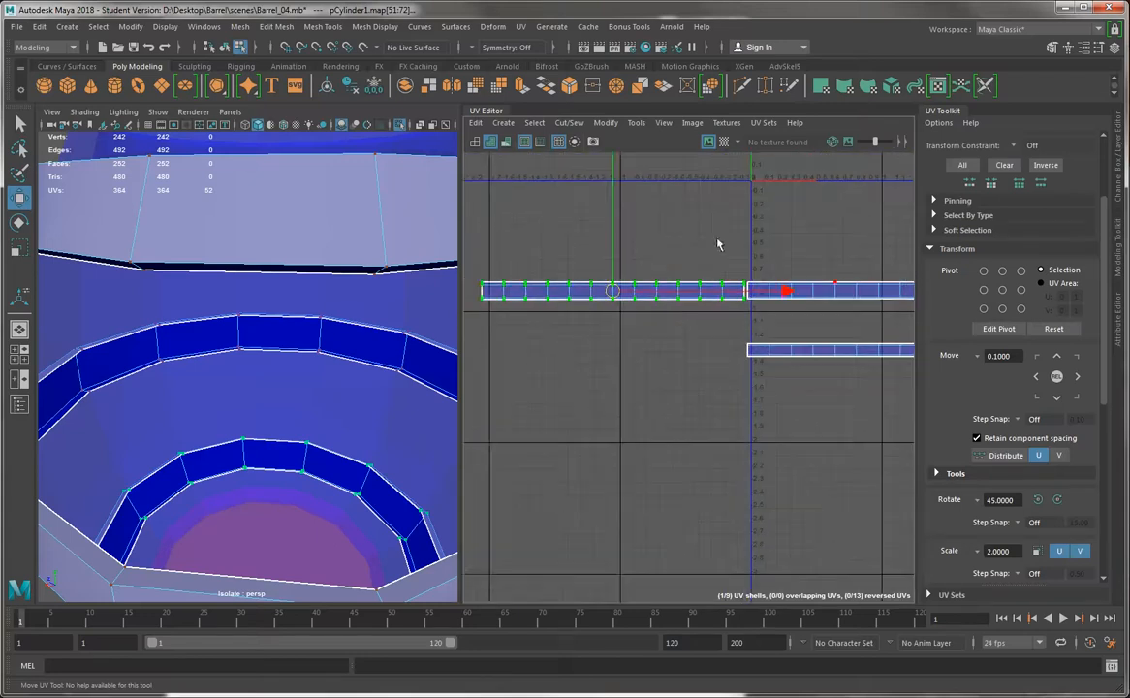
{"action": "middle_click_drag", "start_coordinate": [717, 245], "coordinate": [670, 242], "text": "alt"}
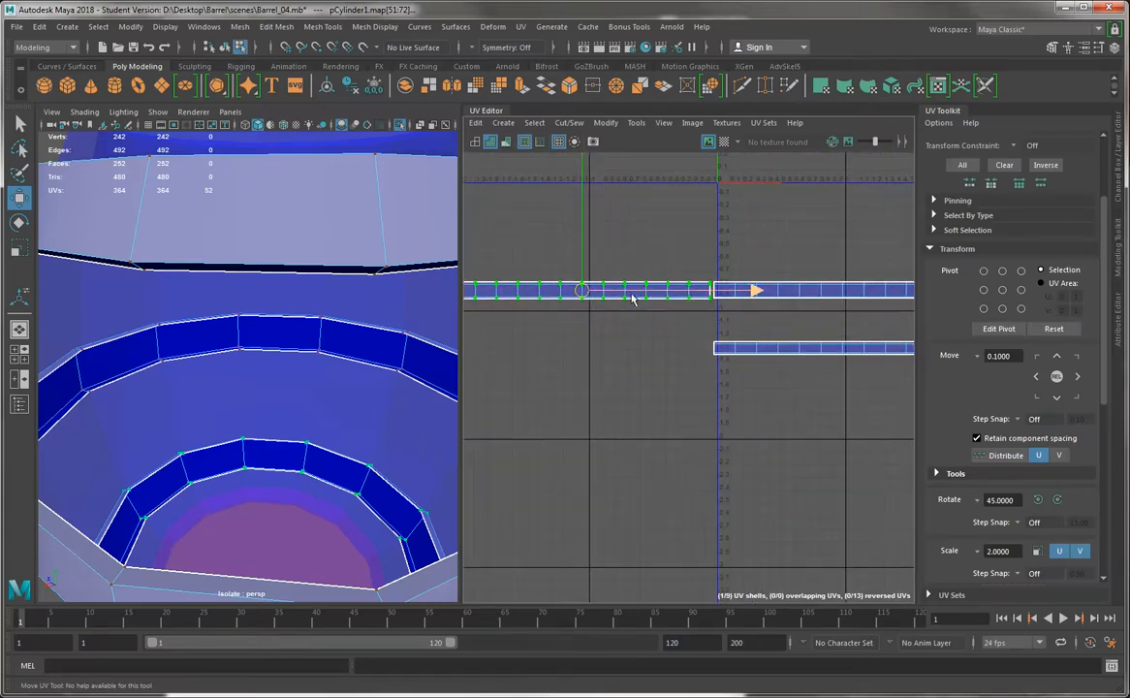
{"action": "right_click_drag", "start_coordinate": [789, 324], "coordinate": [685, 279], "text": "alt"}
{"action": "middle_click_drag", "start_coordinate": [684, 278], "coordinate": [569, 296], "text": "alt"}
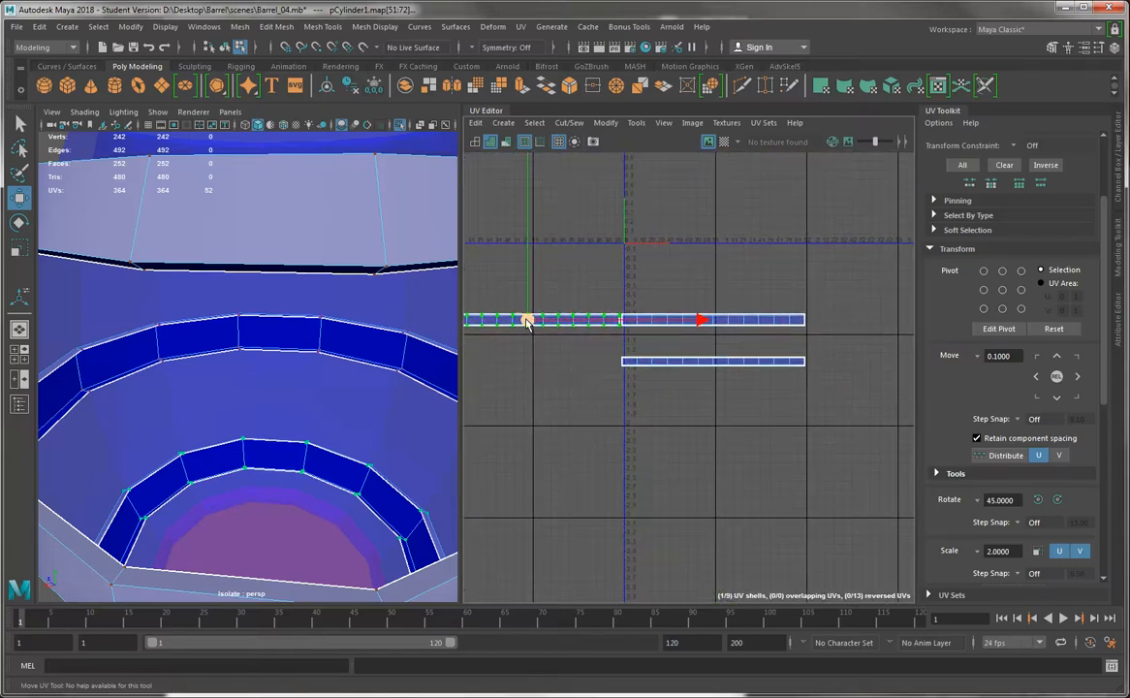
Stack the rotated band shell and the top band shell exactly over each other, using grid snapping, with their left ends at U 0
{"action": "left_click_drag", "start_coordinate": [532, 323], "coordinate": [712, 291]}
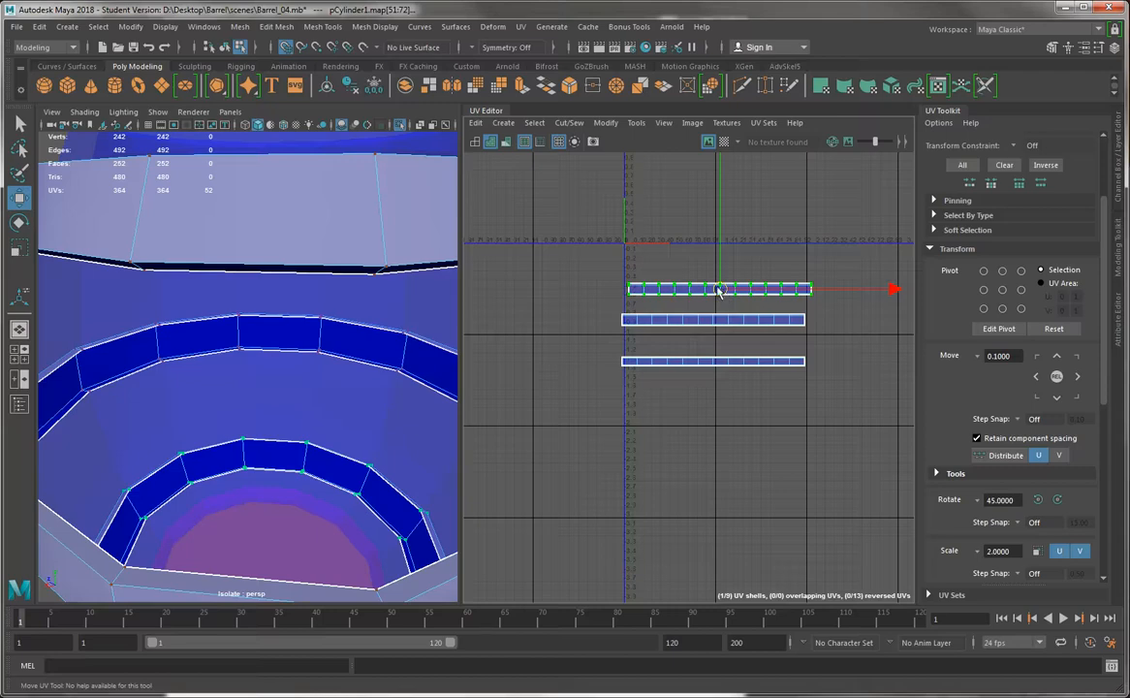
{"action": "left_click_drag", "start_coordinate": [719, 291], "coordinate": [717, 287]}
{"action": "left_click", "coordinate": [708, 326]}
{"action": "key", "text": "f"}
{"action": "left_click", "coordinate": [666, 424]}
{"action": "right_click_drag", "start_coordinate": [656, 393], "coordinate": [691, 378], "text": "alt"}
{"action": "left_click", "coordinate": [691, 378]}
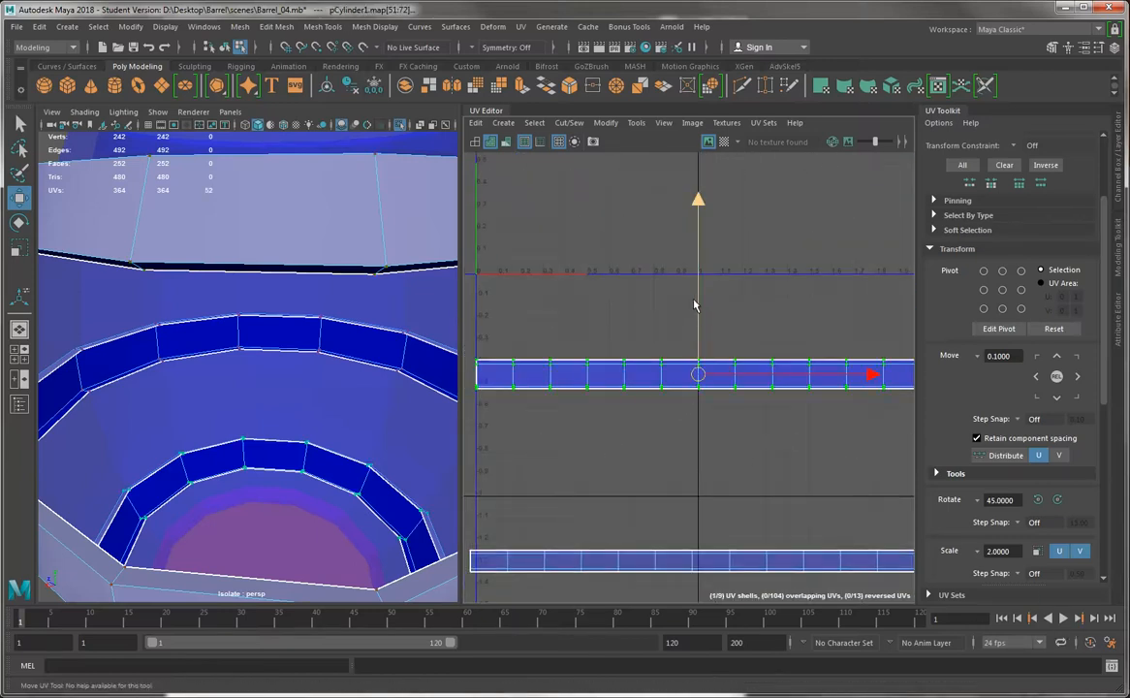
{"action": "mouse_move", "coordinate": [698, 376]}
{"action": "left_mouse_down"}
{"action": "mouse_move", "coordinate": [698, 415]}
{"action": "mouse_move", "coordinate": [701, 361]}
{"action": "mouse_move", "coordinate": [699, 377]}
{"action": "left_mouse_up"}
Clear the selection and examine how the edges of the two stacked band shells line up
{"action": "left_click", "coordinate": [616, 378]}
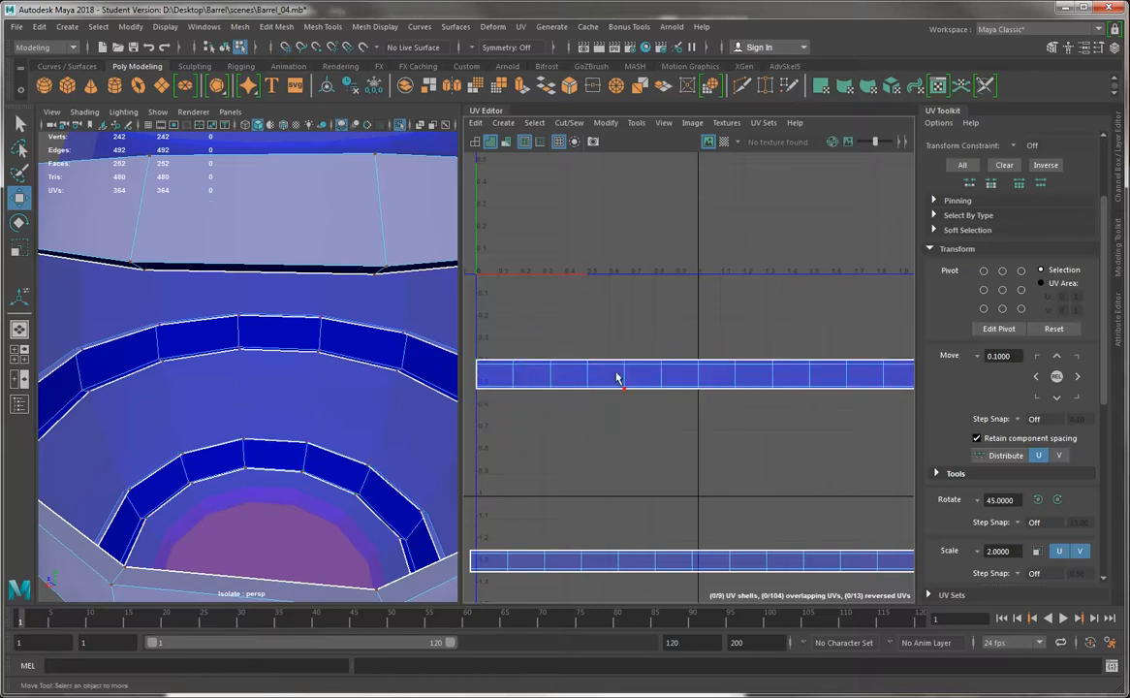
{"action": "scroll", "coordinate": [608, 372], "scroll_direction": "up", "scroll_amount": 1}
{"action": "scroll", "coordinate": [272, 392], "scroll_direction": "down", "scroll_amount": 5}
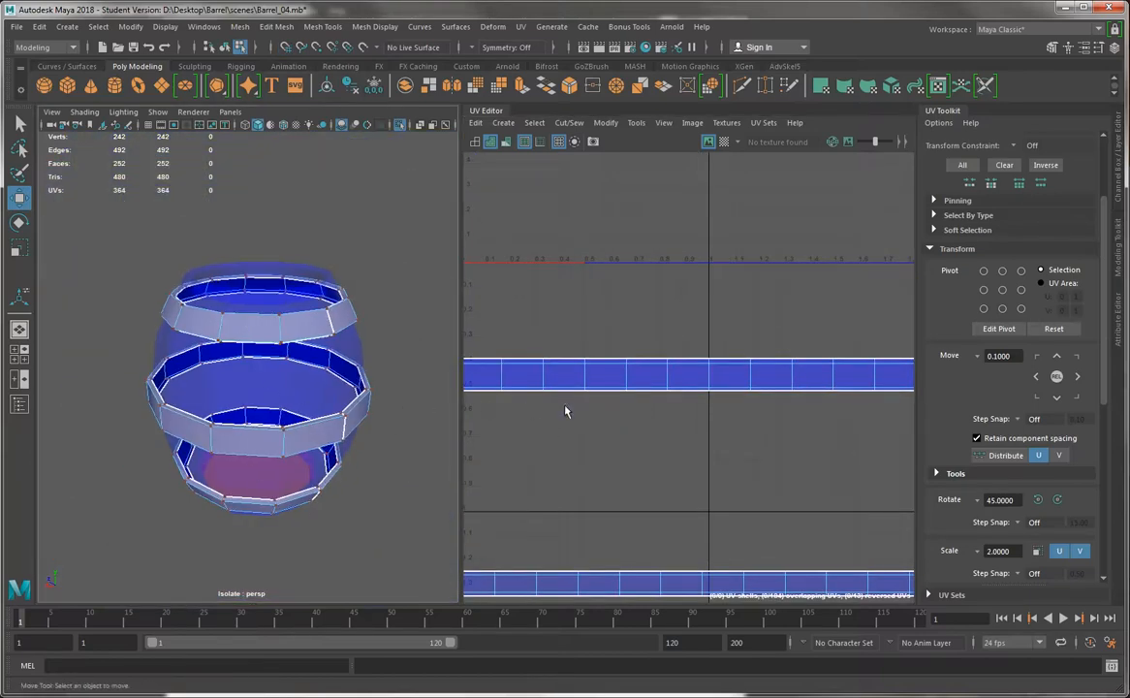
{"action": "scroll", "coordinate": [583, 378], "scroll_direction": "up", "scroll_amount": 5}
{"action": "scroll", "coordinate": [677, 410], "scroll_direction": "down", "scroll_amount": 1}
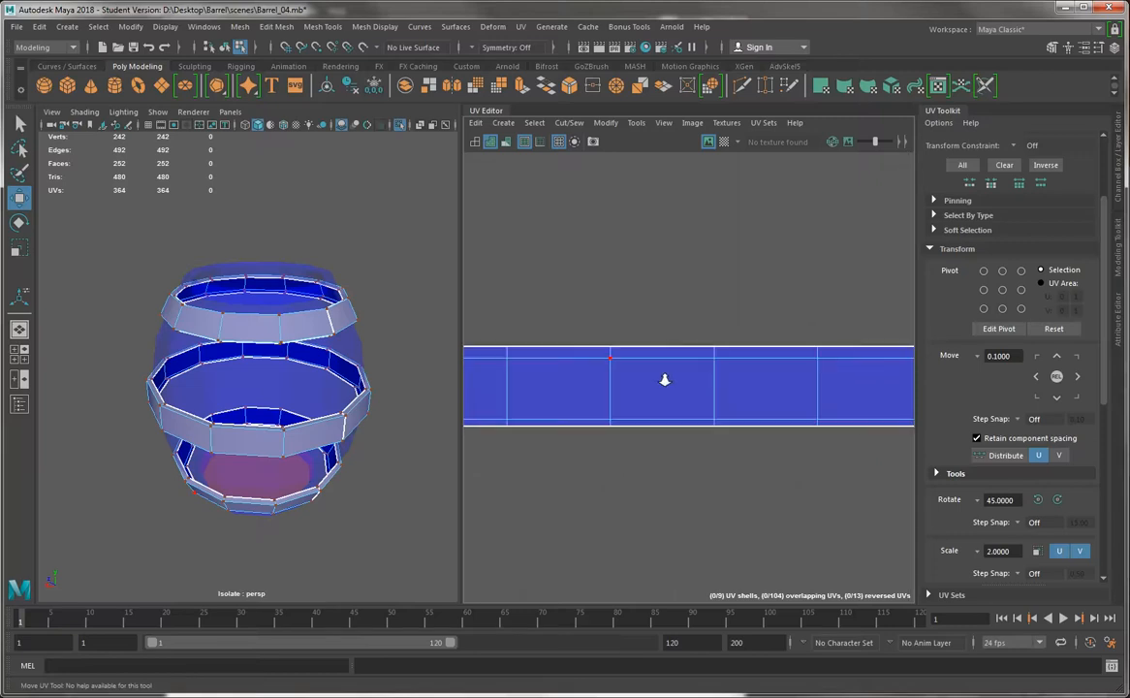
{"action": "scroll", "coordinate": [705, 417], "scroll_direction": "down", "scroll_amount": 2}
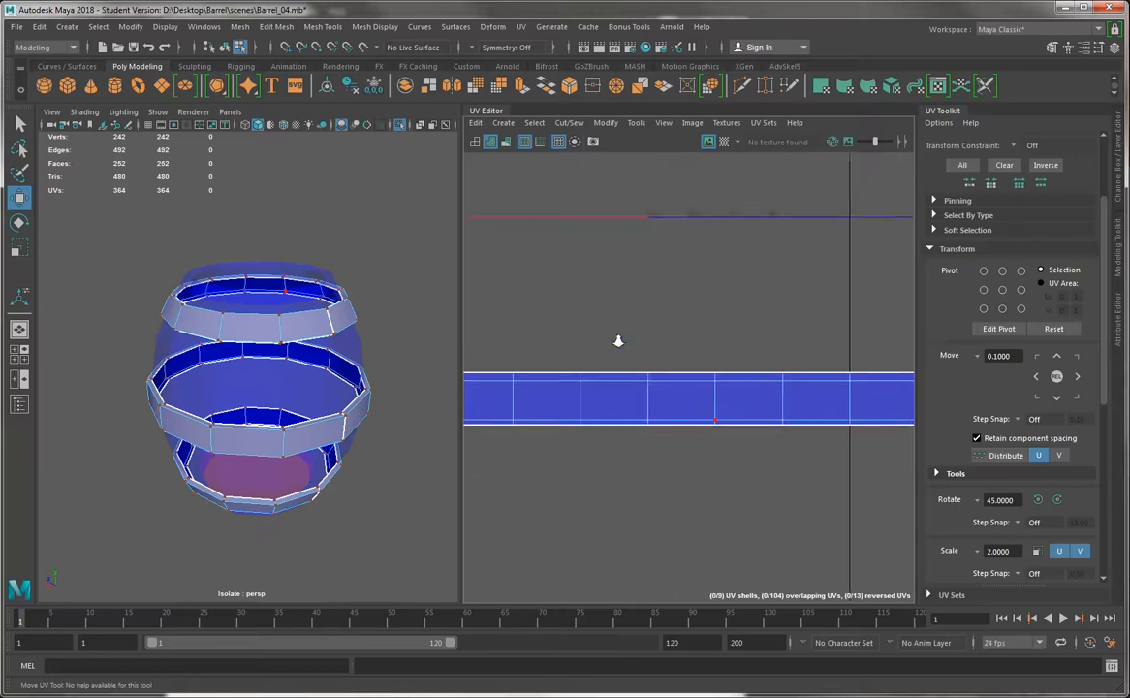
{"action": "scroll", "coordinate": [744, 438], "scroll_direction": "down", "scroll_amount": 2}
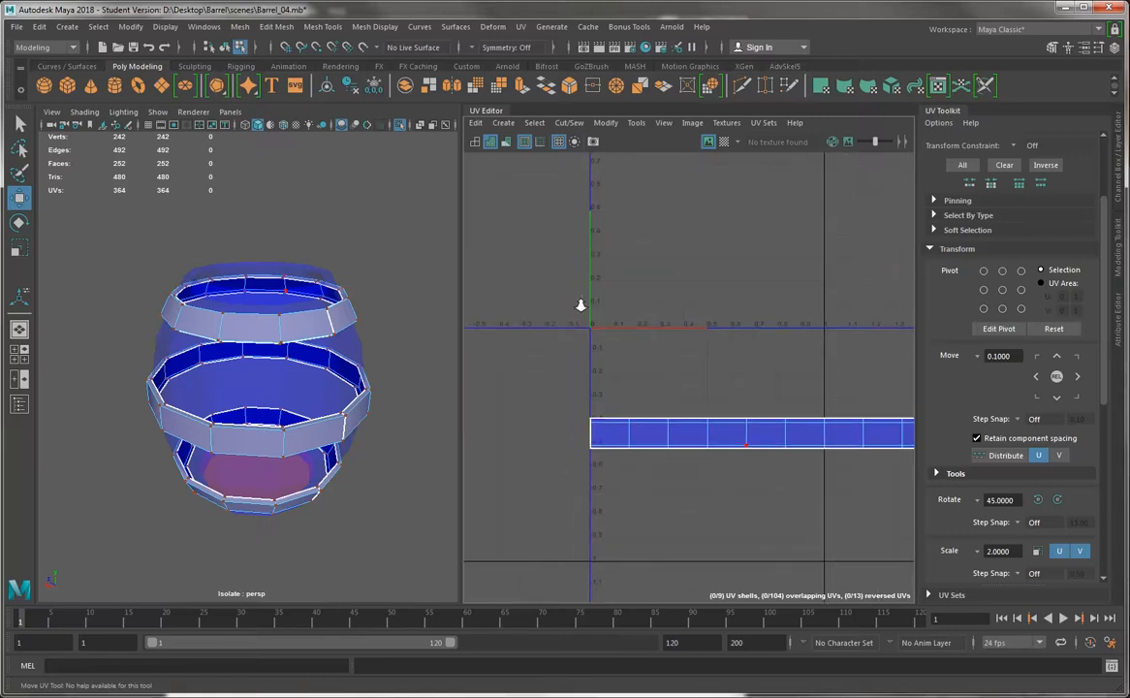
Display the checker map and compare the checker squares on the top and bottom bands' outer faces and thin edges, hiding the map again
{"action": "middle_click_drag", "start_coordinate": [628, 315], "coordinate": [582, 248], "text": "alt"}
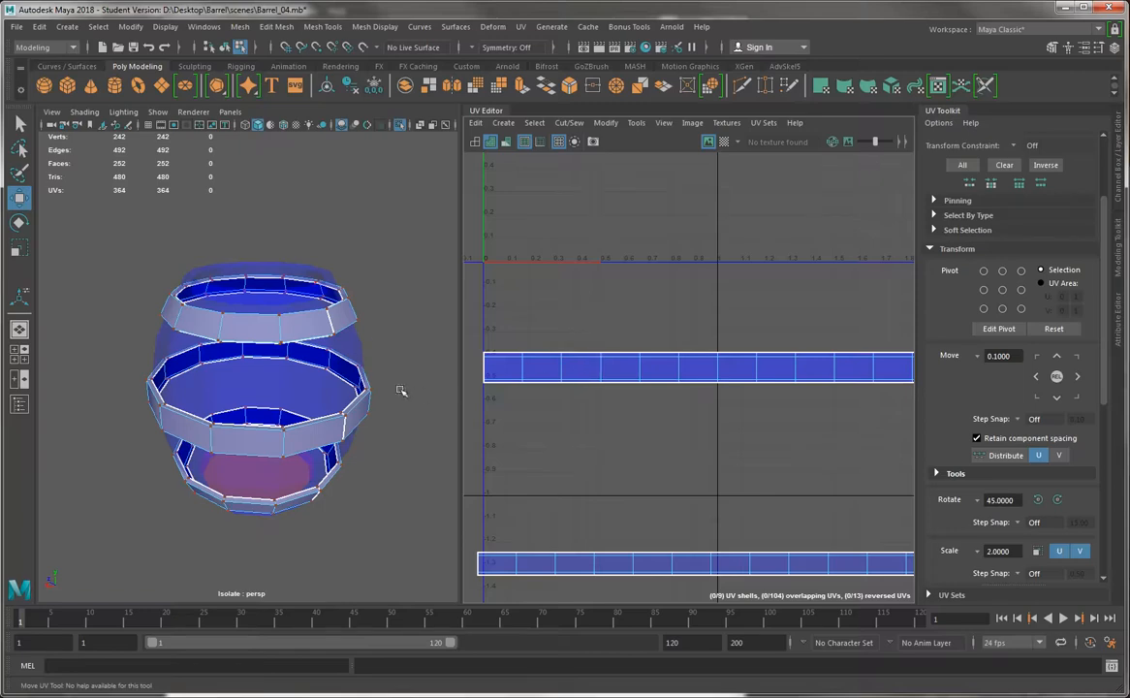
{"action": "left_click", "coordinate": [723, 142]}
{"action": "scroll", "coordinate": [237, 189], "scroll_direction": "up", "scroll_amount": 5}
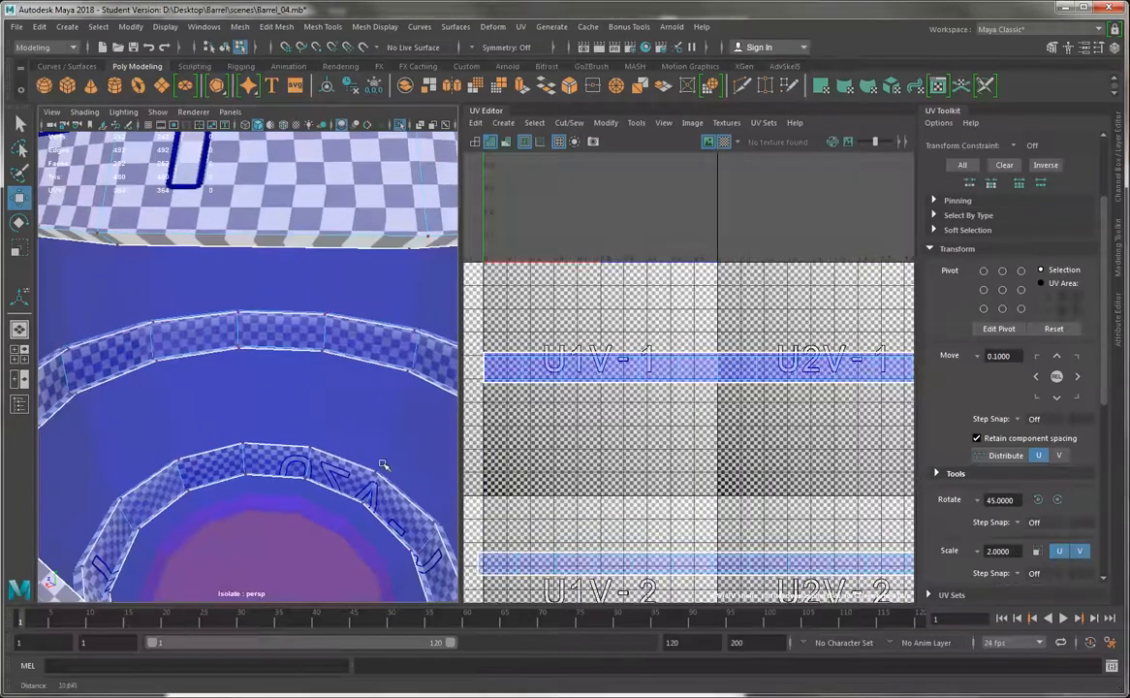
{"action": "left_click_drag", "start_coordinate": [238, 188], "coordinate": [217, 270], "text": "alt"}
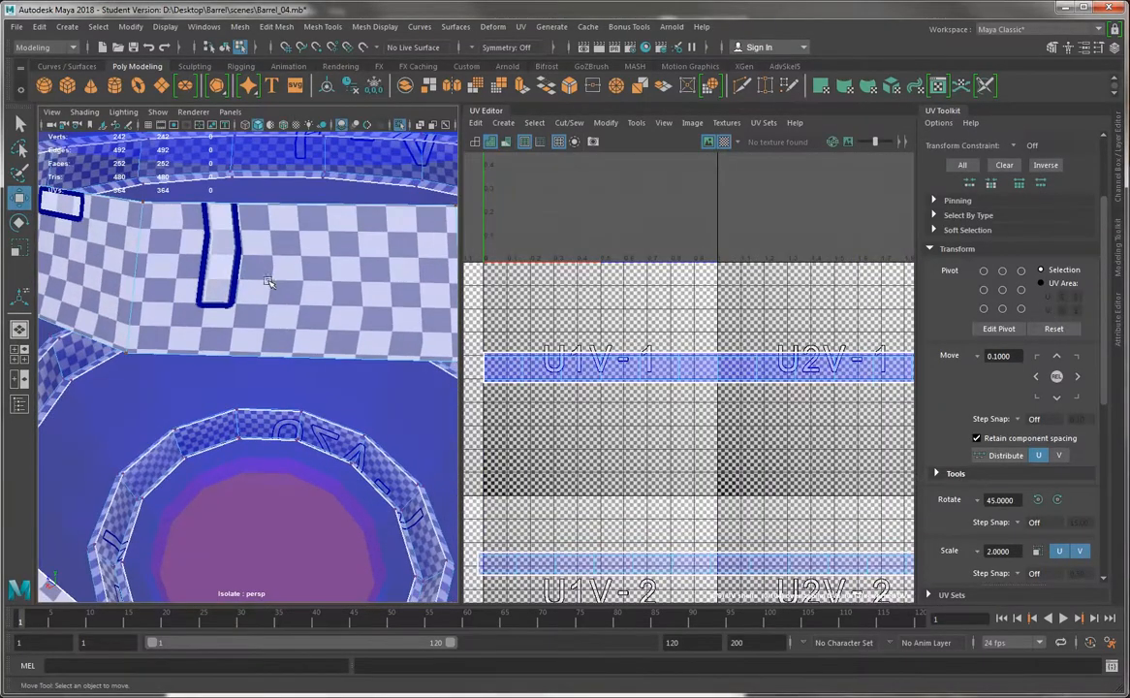
{"action": "left_click_drag", "start_coordinate": [285, 308], "coordinate": [277, 255], "text": "alt"}
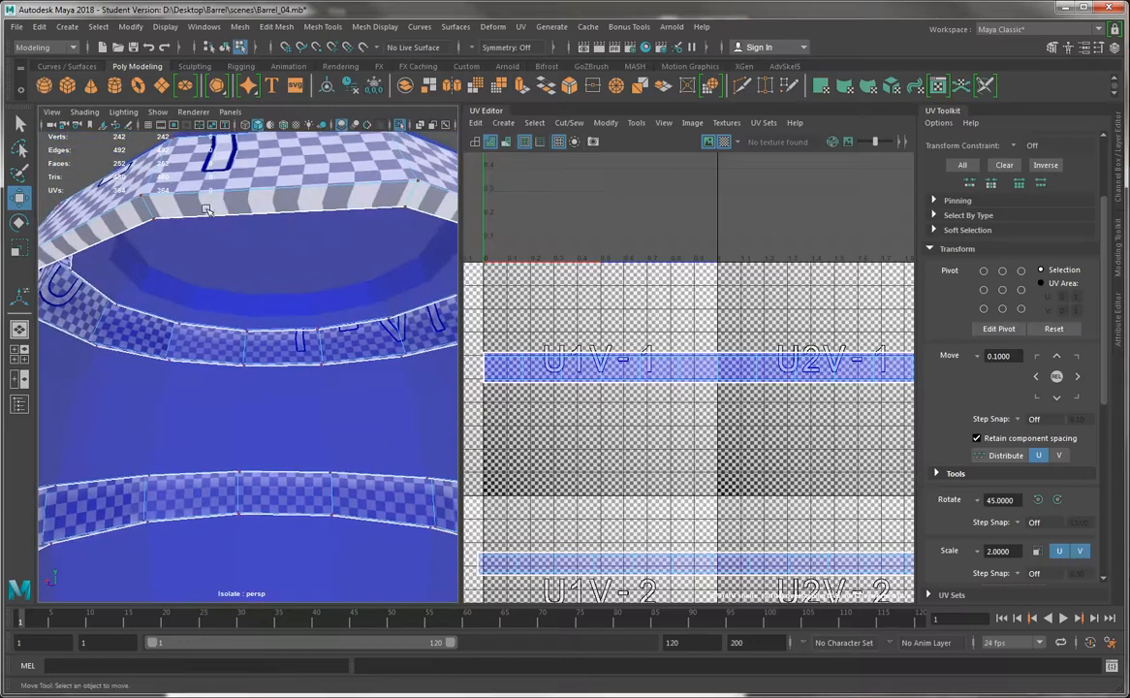
{"action": "left_click_drag", "start_coordinate": [269, 377], "coordinate": [239, 419], "text": "alt"}
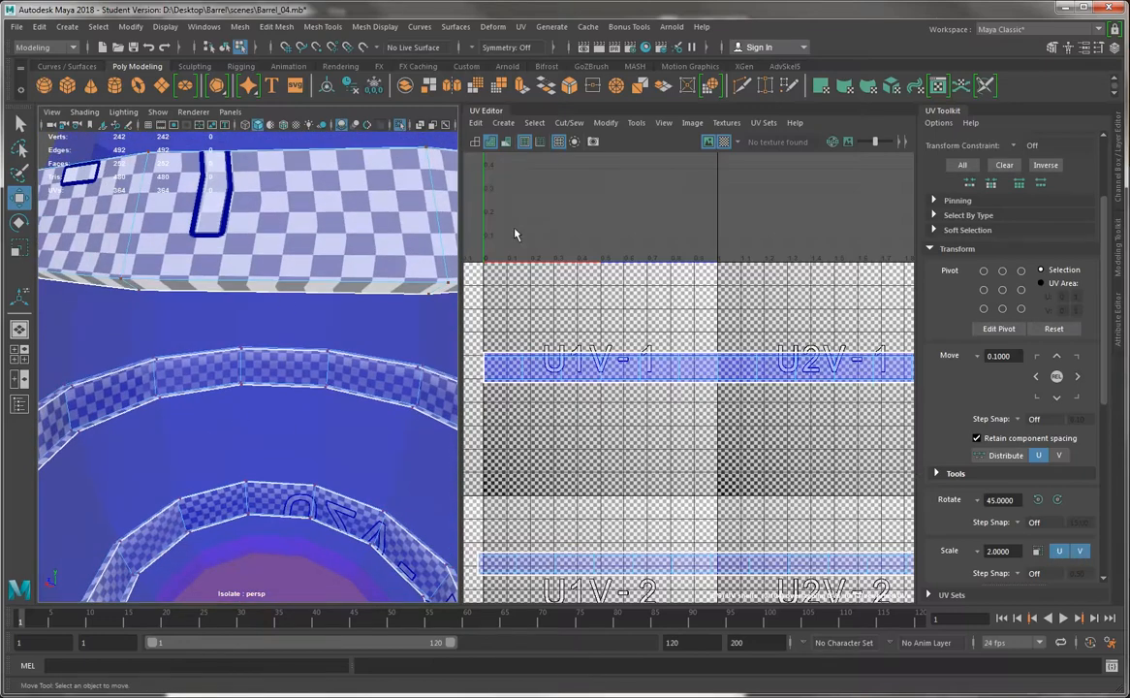
{"action": "left_click", "coordinate": [724, 142]}
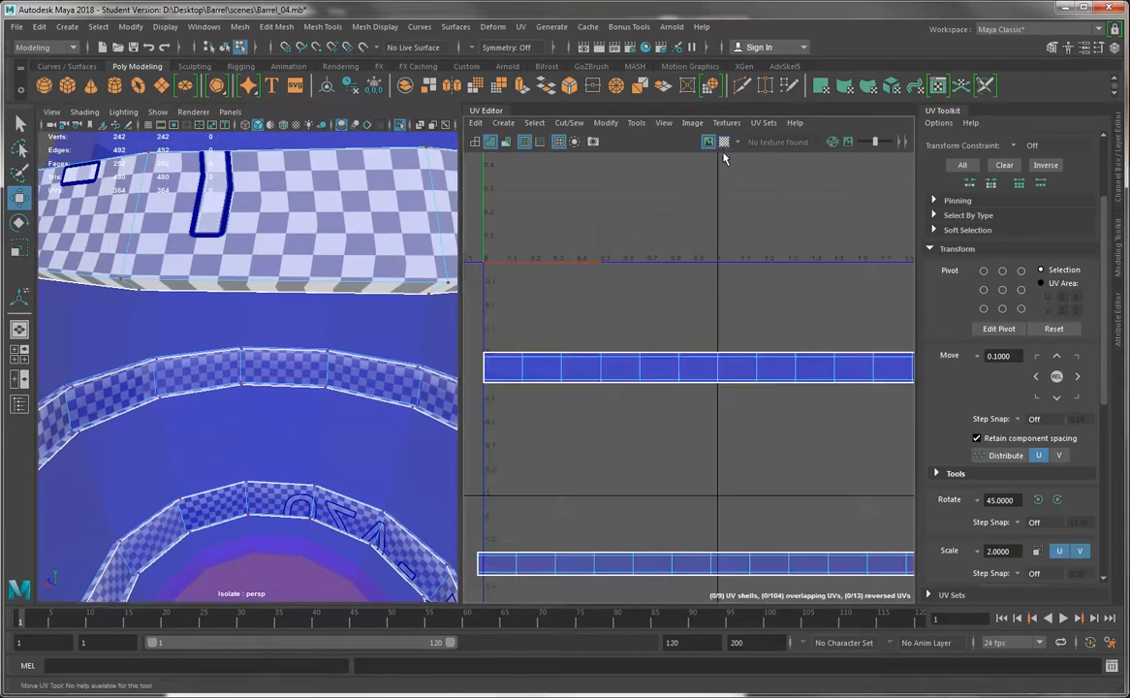
Move the lower border UVs of the two stacked band shells slightly down and check the result with the checker map displayed
{"action": "right_click_drag", "start_coordinate": [523, 361], "coordinate": [505, 406]}
{"action": "right_click_drag", "start_coordinate": [618, 361], "coordinate": [653, 369]}
{"action": "middle_click_drag", "start_coordinate": [667, 388], "coordinate": [620, 320], "text": "alt"}
{"action": "scroll", "coordinate": [621, 324], "scroll_direction": "down", "scroll_amount": 1}
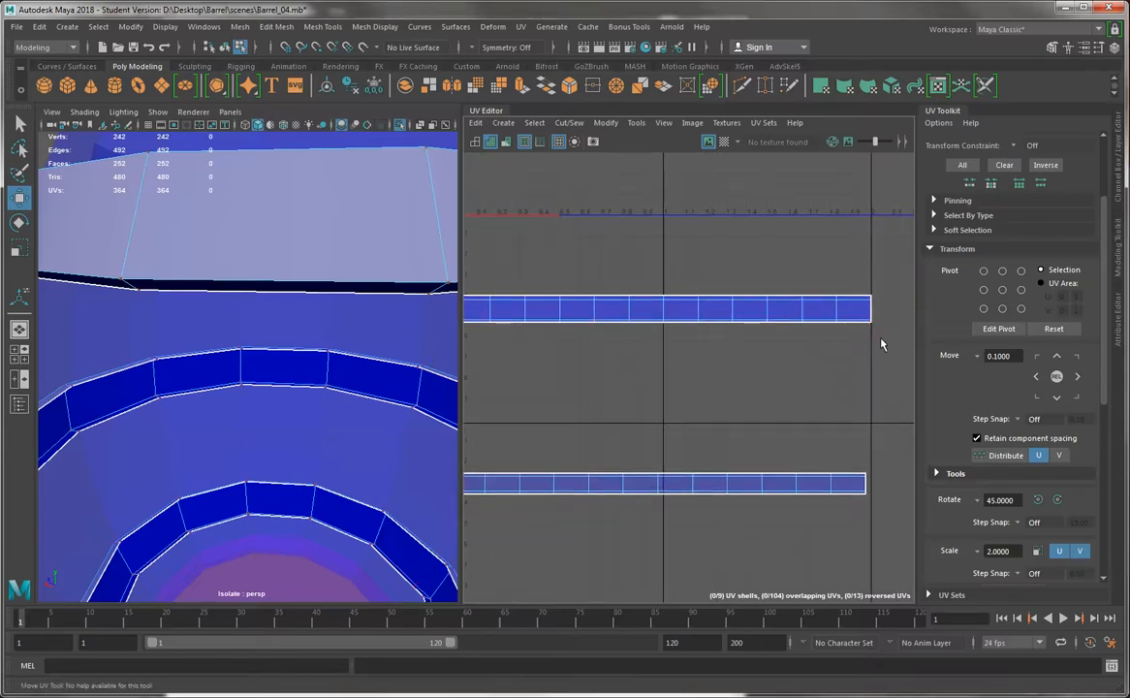
{"action": "middle_click_drag", "start_coordinate": [882, 344], "coordinate": [890, 341], "text": "alt"}
{"action": "left_click_drag", "start_coordinate": [900, 334], "coordinate": [460, 319]}
{"action": "right_click_drag", "start_coordinate": [616, 351], "coordinate": [807, 402], "text": "alt"}
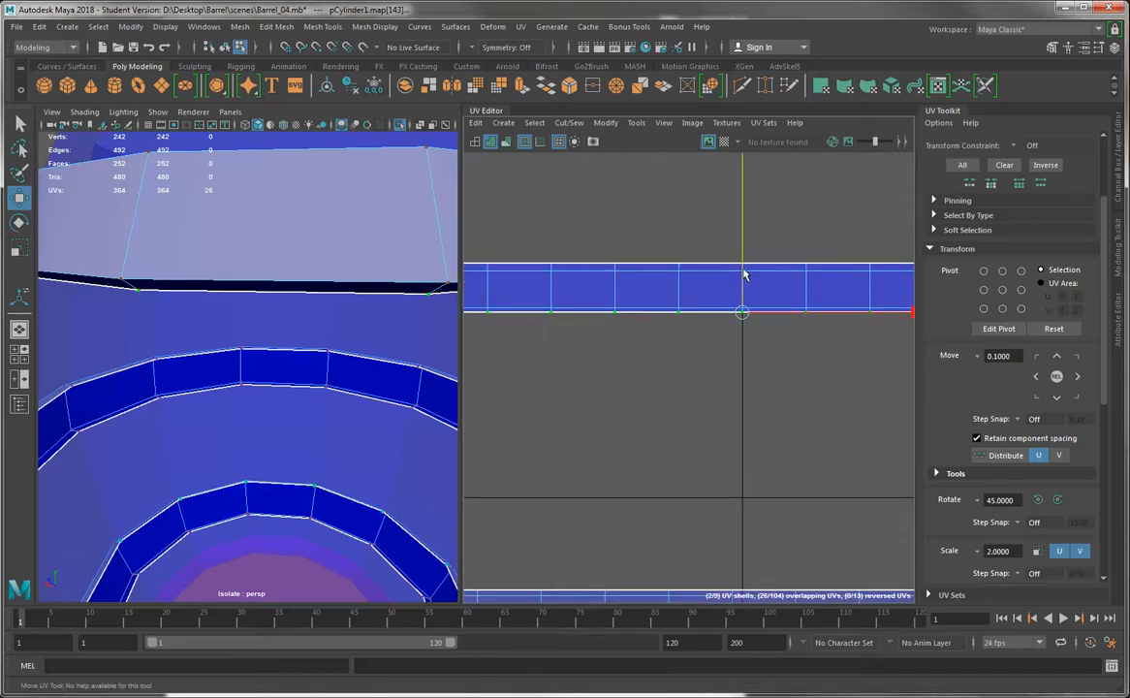
{"action": "left_click_drag", "start_coordinate": [744, 276], "coordinate": [745, 279]}
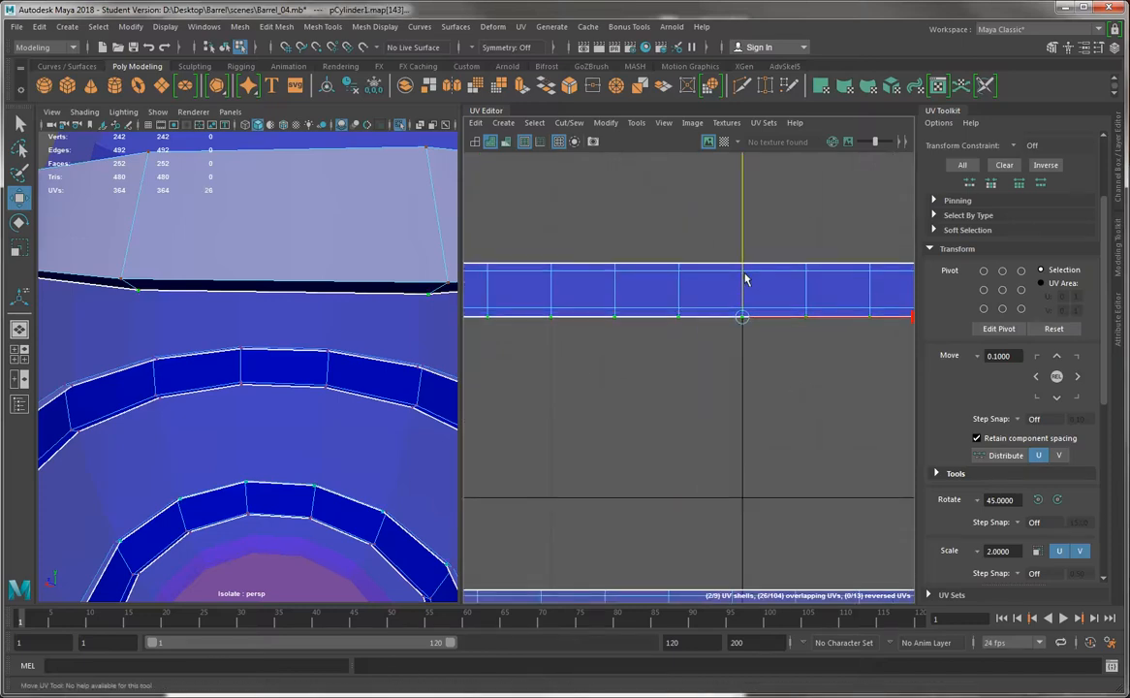
{"action": "left_click", "coordinate": [723, 141]}
{"action": "mouse_move", "coordinate": [386, 320]}
{"action": "left_mouse_down", "text": "alt"}
{"action": "mouse_move", "coordinate": [371, 281]}
{"action": "mouse_move", "coordinate": [380, 321]}
{"action": "left_mouse_up", "text": "alt"}
{"action": "scroll", "coordinate": [613, 329], "scroll_direction": "down", "scroll_amount": 5}
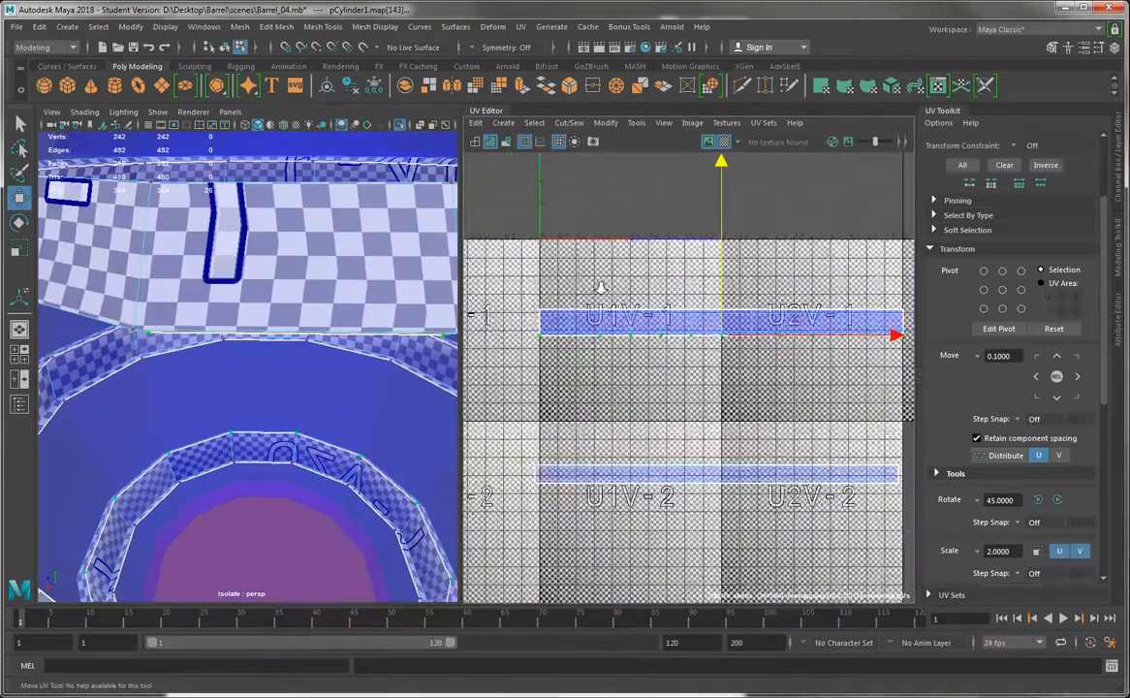
Scale the two stacked band shells down slightly in V and check the checker squares on the bands
{"action": "key", "text": "r"}
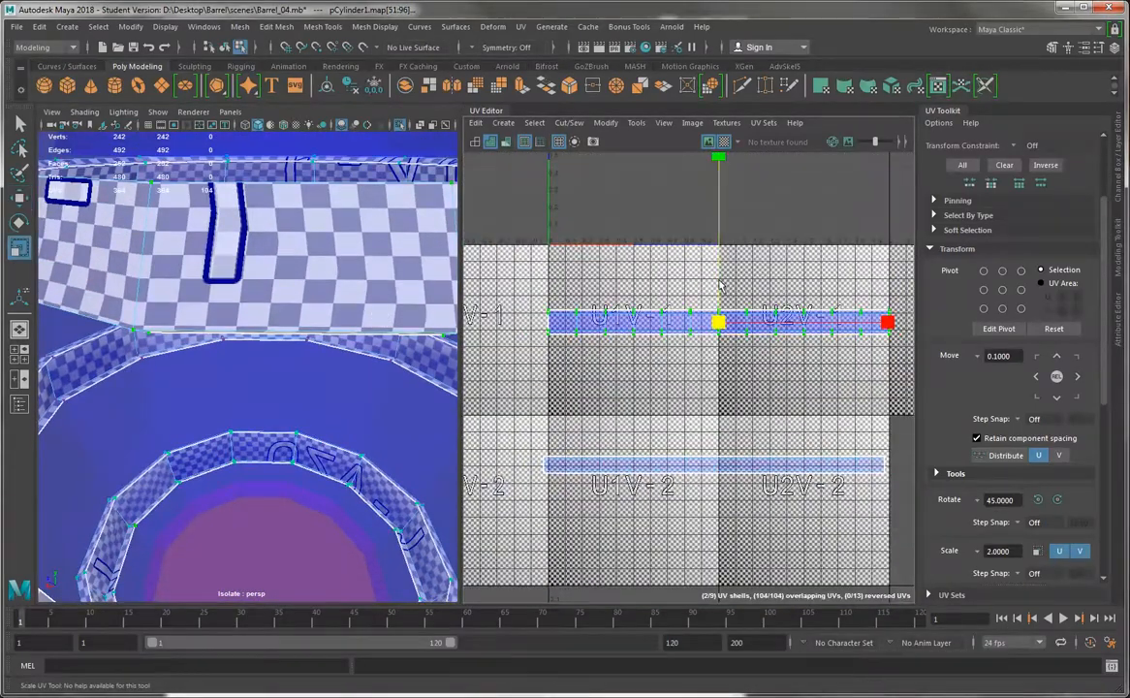
{"action": "middle_click_drag", "start_coordinate": [711, 301], "coordinate": [713, 309]}
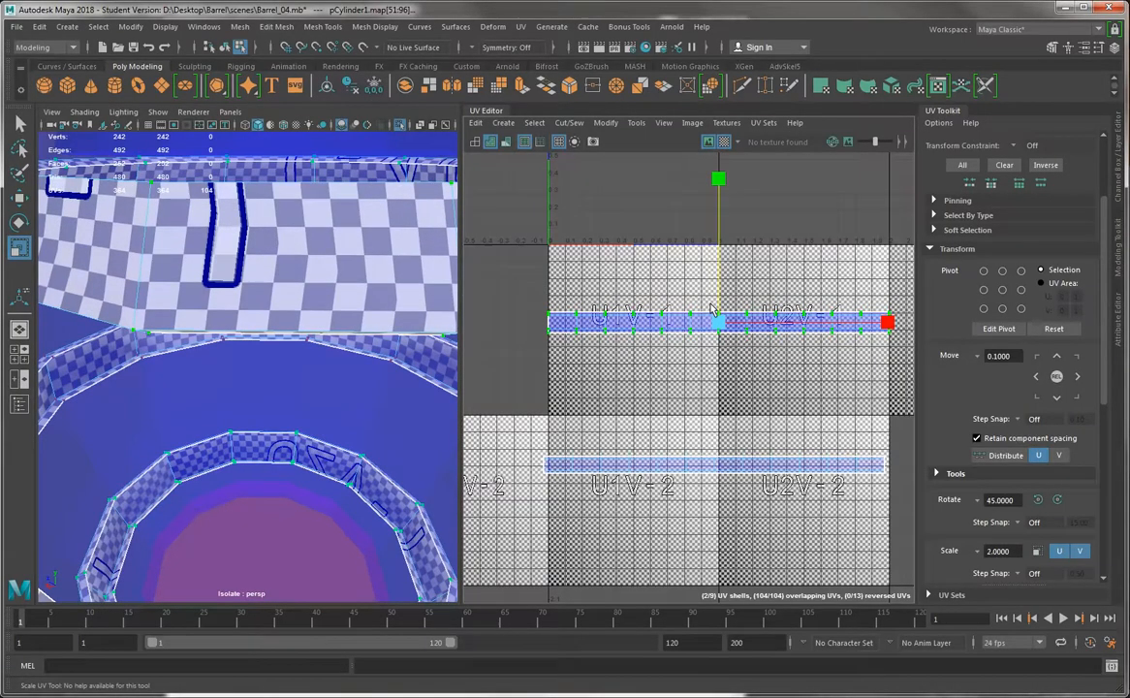
{"action": "left_click_drag", "start_coordinate": [350, 381], "coordinate": [337, 276], "text": "alt"}
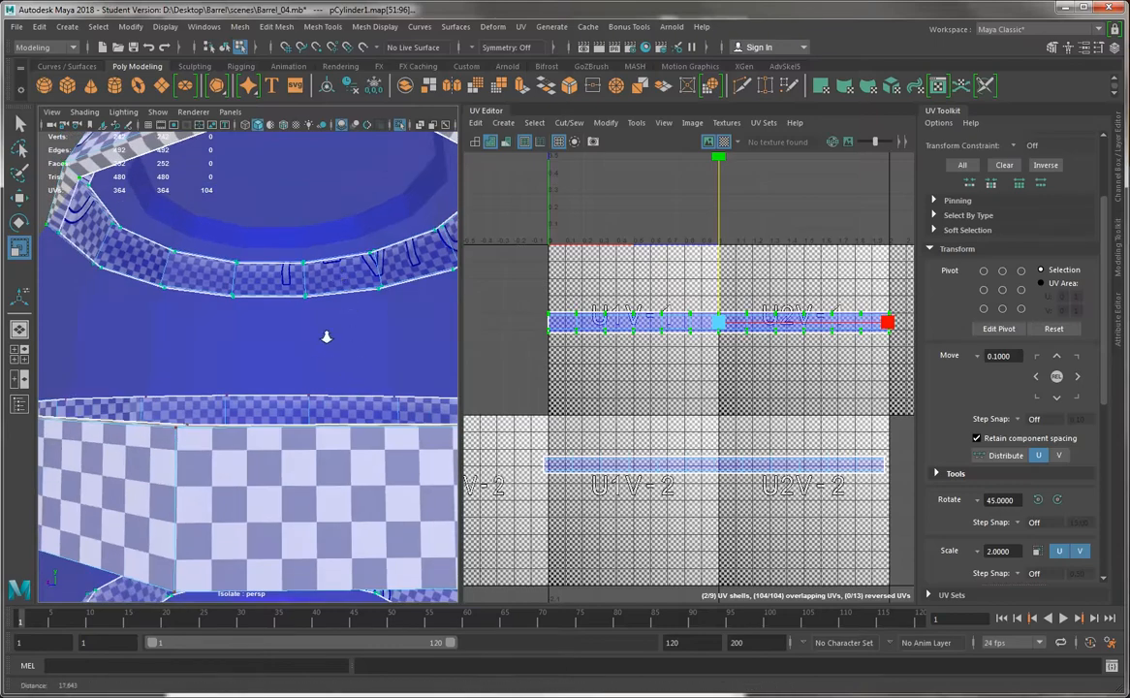
{"action": "right_click_drag", "start_coordinate": [326, 335], "coordinate": [290, 286], "text": "alt"}
Separate the stacked band shells by moving the top band's shell straight up, clear of the bottom band's shell
{"action": "key", "text": "w"}
{"action": "left_click", "coordinate": [643, 335]}
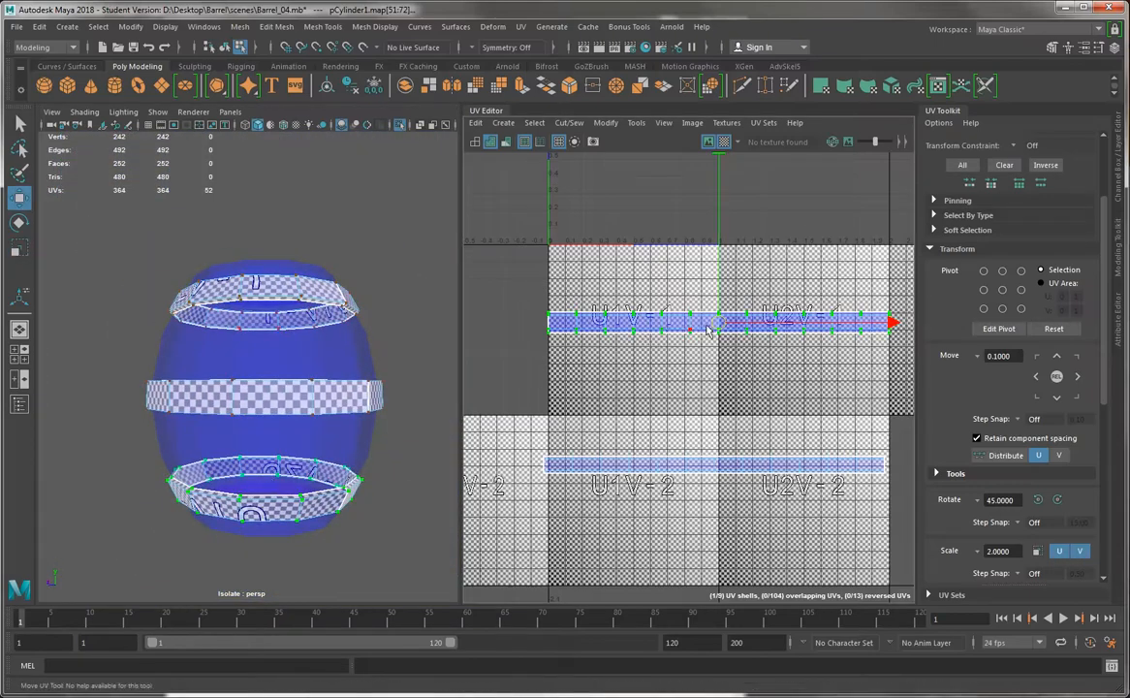
{"action": "right_click_drag", "start_coordinate": [720, 323], "coordinate": [772, 325]}
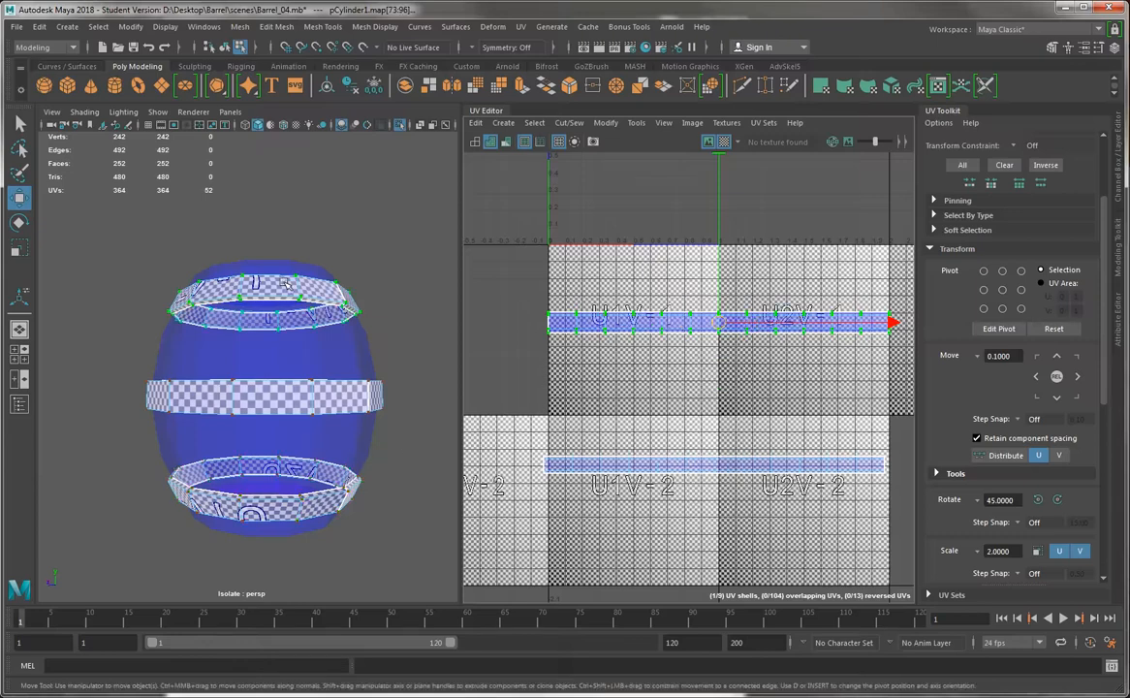
{"action": "left_click_drag", "start_coordinate": [718, 268], "coordinate": [718, 233]}
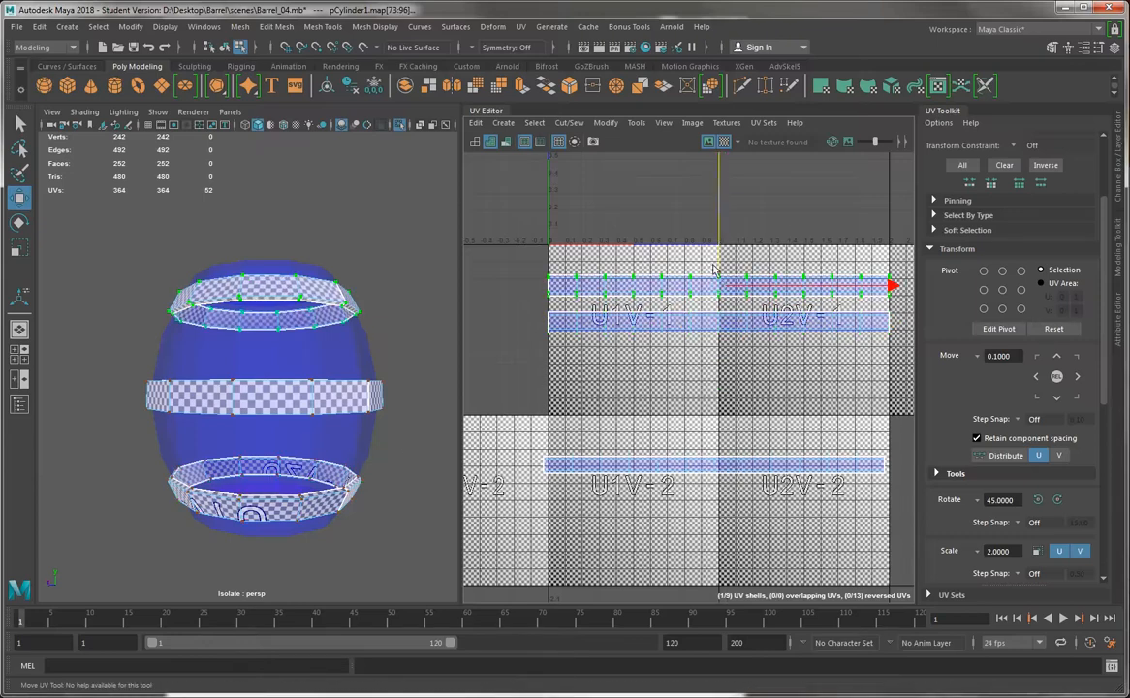
Hide the checker map, rotate the bottom band shell 180 degrees clockwise in 45-degree steps, and move it straight down below the middle band shell
{"action": "left_click", "coordinate": [694, 319]}
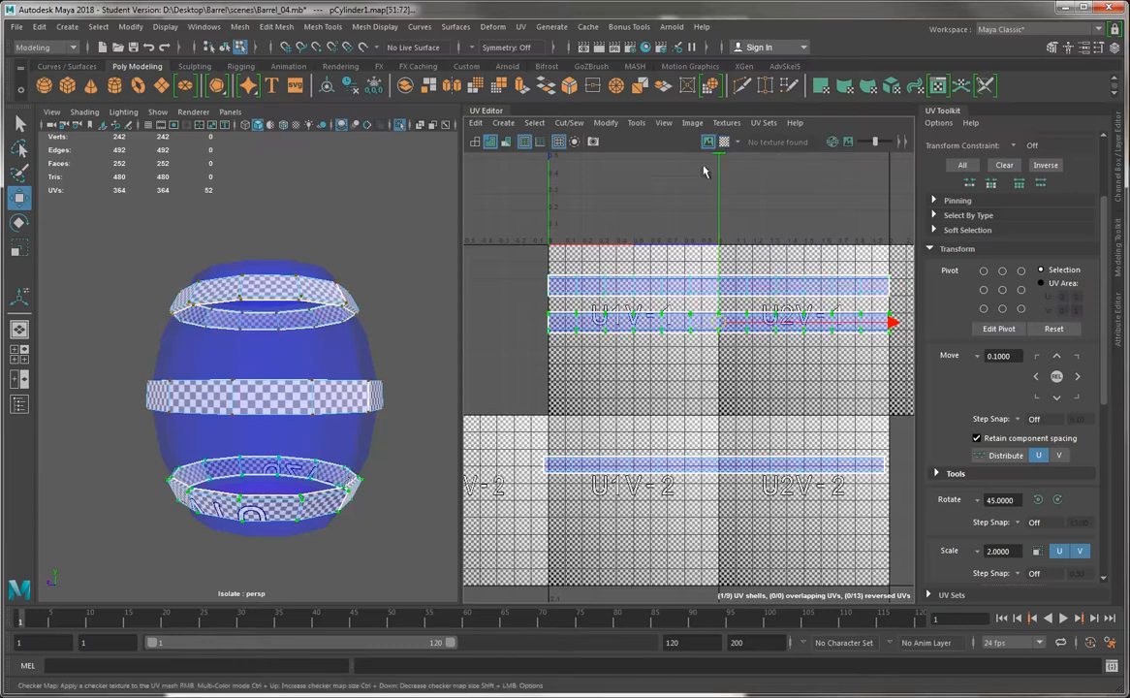
{"action": "left_click", "coordinate": [723, 141]}
{"action": "left_click", "coordinate": [1059, 499]}
{"action": "left_click", "coordinate": [1059, 498]}
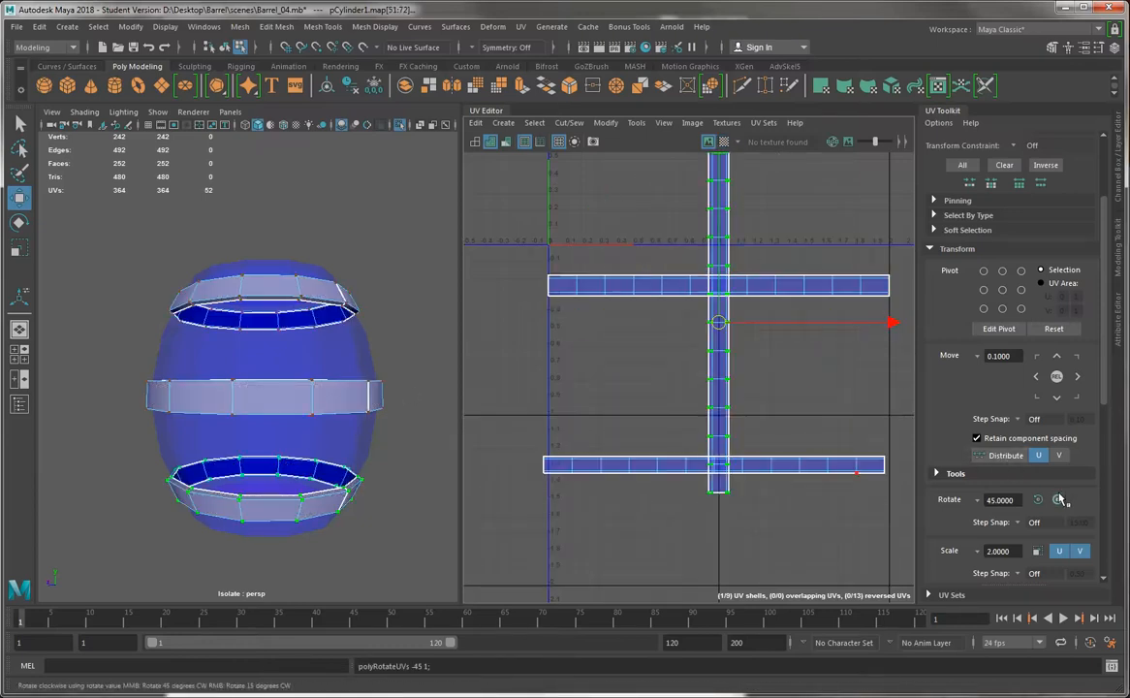
{"action": "left_click", "coordinate": [1059, 498]}
{"action": "left_click", "coordinate": [1059, 498]}
{"action": "left_click_drag", "start_coordinate": [713, 298], "coordinate": [711, 454]}
Align the middle band shell's left end with U 0 using grid snapping, and place the top band shell just above it
{"action": "left_click_drag", "start_coordinate": [712, 502], "coordinate": [722, 475]}
{"action": "left_click", "coordinate": [676, 459]}
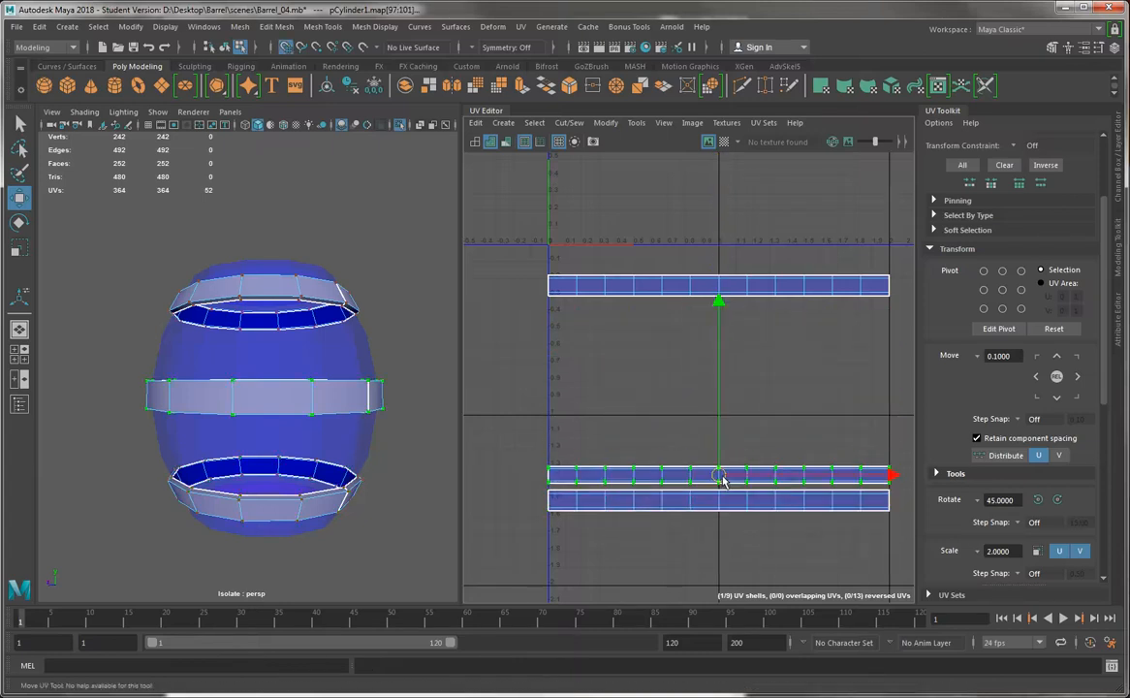
{"action": "left_click", "coordinate": [683, 287]}
{"action": "left_click_drag", "start_coordinate": [716, 245], "coordinate": [728, 415]}
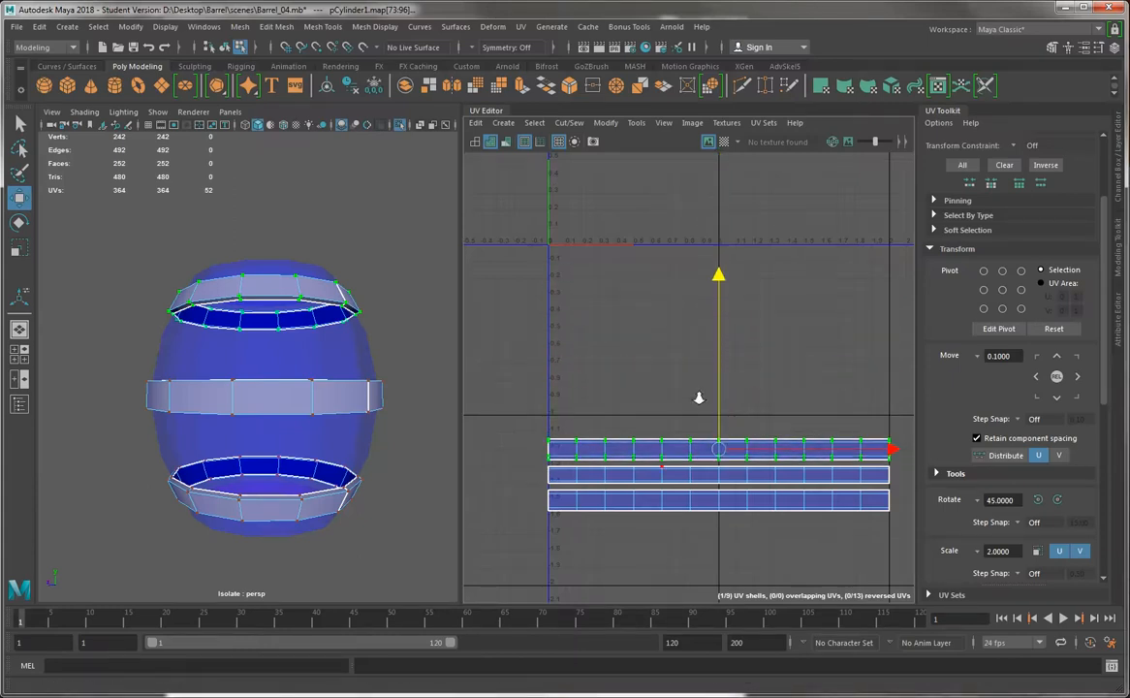
Select all three band shells and move them together to the right of the four barrel body shells
{"action": "scroll", "coordinate": [738, 383], "scroll_direction": "down", "scroll_amount": 4}
{"action": "left_click_drag", "start_coordinate": [820, 494], "coordinate": [538, 376]}
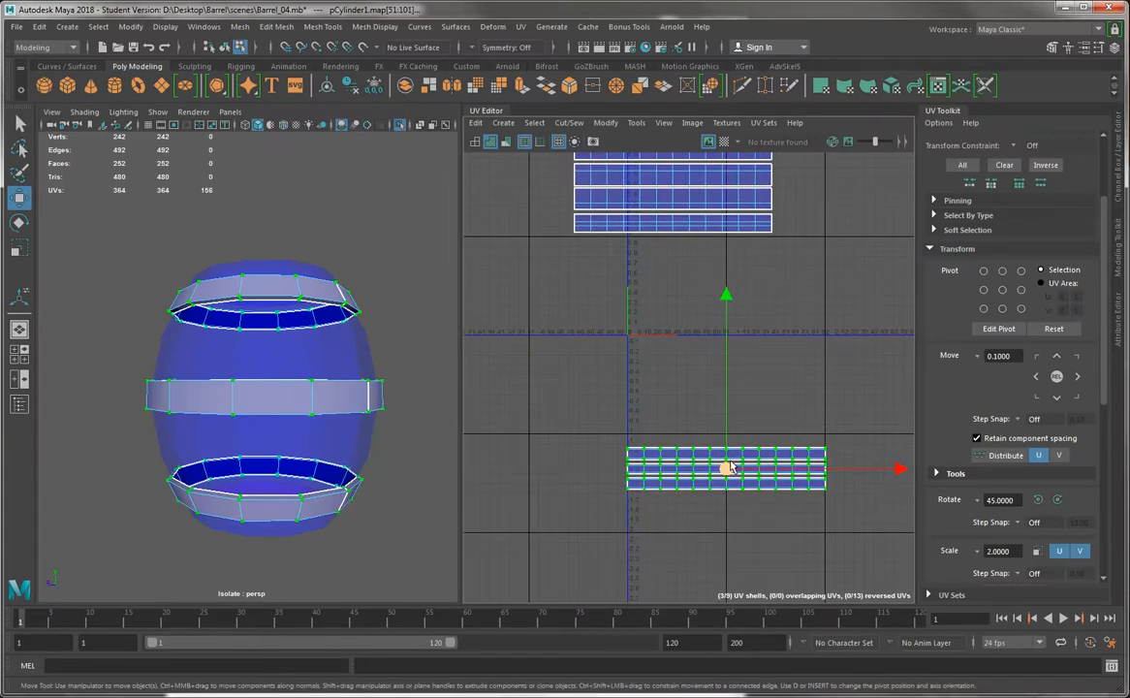
{"action": "scroll", "coordinate": [727, 470], "scroll_direction": "down", "scroll_amount": 3}
{"action": "left_click_drag", "start_coordinate": [728, 467], "coordinate": [820, 321]}
Select the upper round cap shell, whose UVs are reversed, and flip it
{"action": "left_click", "coordinate": [550, 299]}
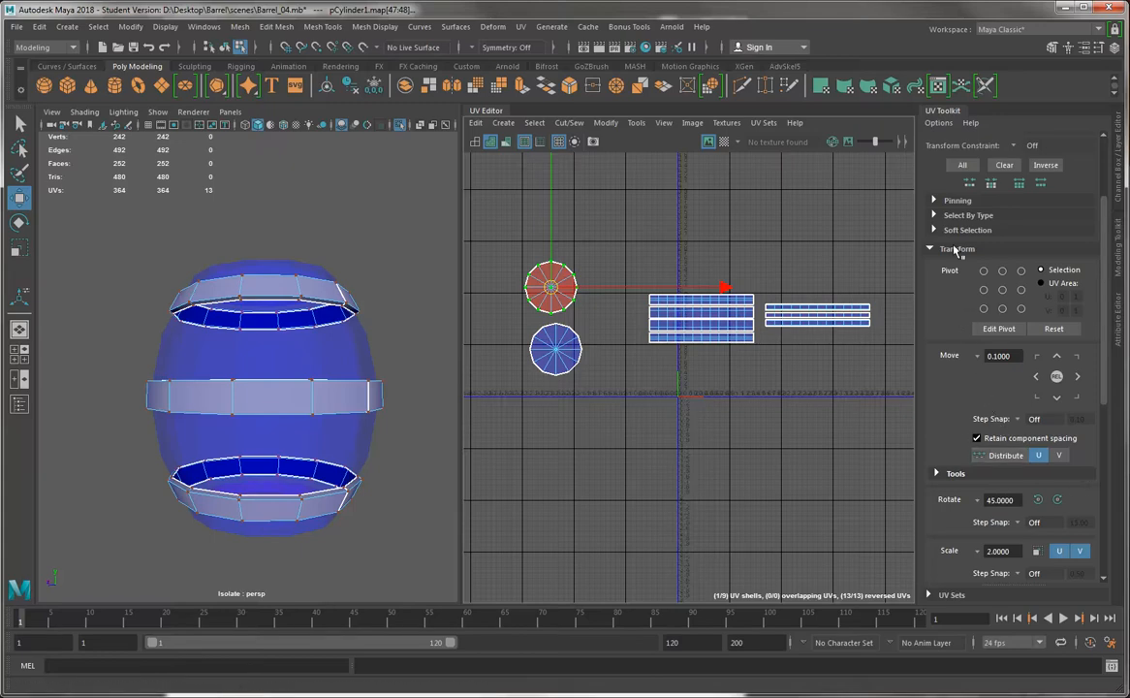
{"action": "left_click", "coordinate": [605, 123]}
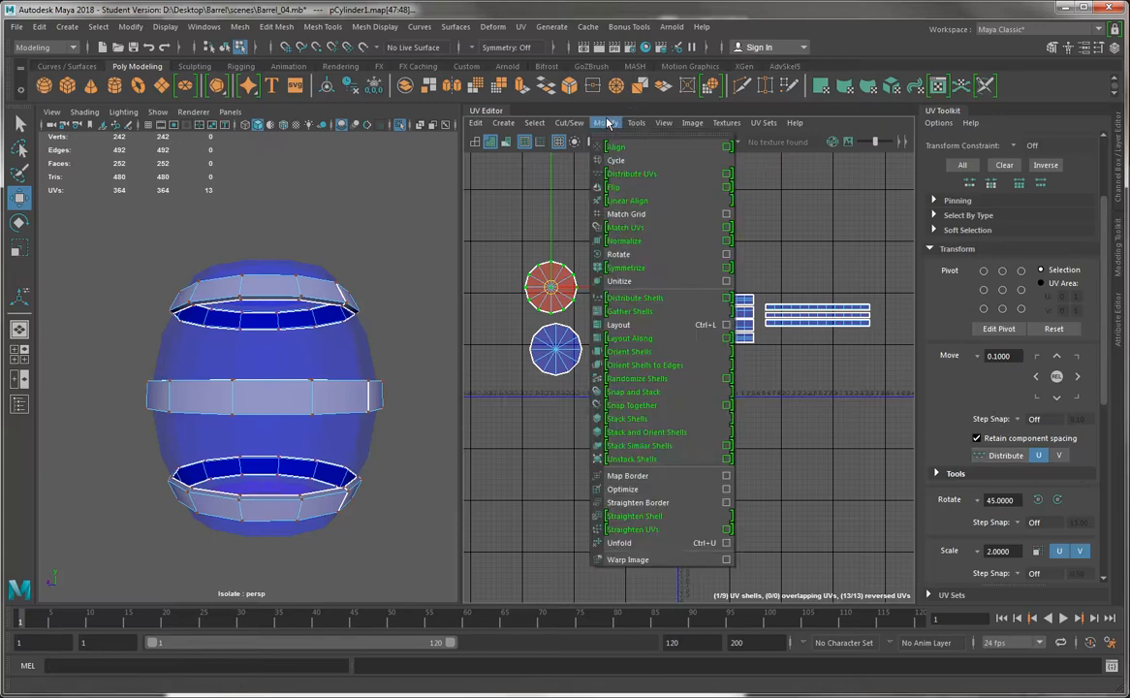
{"action": "left_click", "coordinate": [605, 124]}
{"action": "left_click_drag", "start_coordinate": [503, 234], "coordinate": [599, 321]}
{"action": "left_click", "coordinate": [605, 123]}
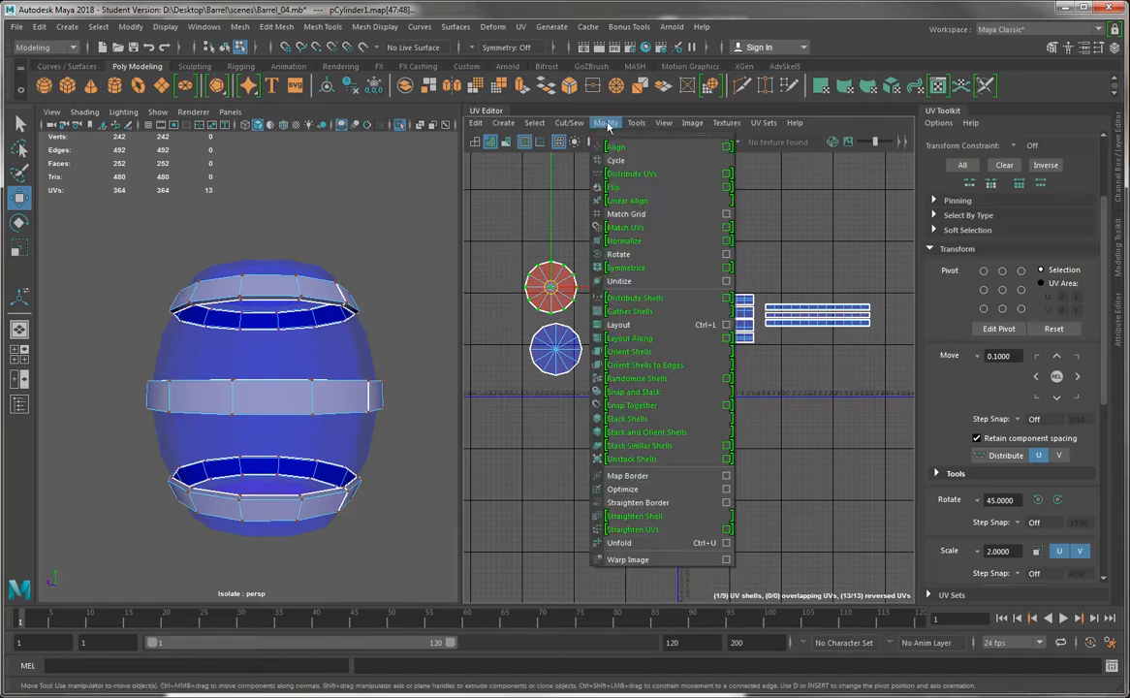
{"action": "left_click", "coordinate": [639, 186]}
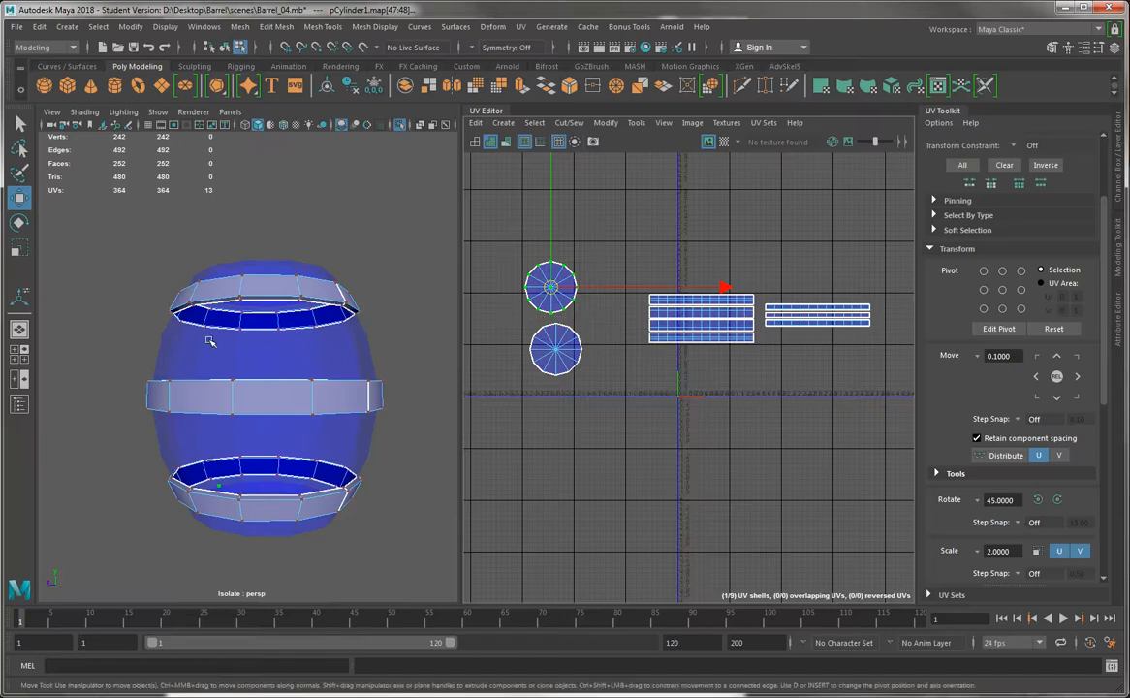
Turn off isolation of the bands so the whole barrel shows, and display the checker map
{"action": "left_click", "coordinate": [401, 124]}
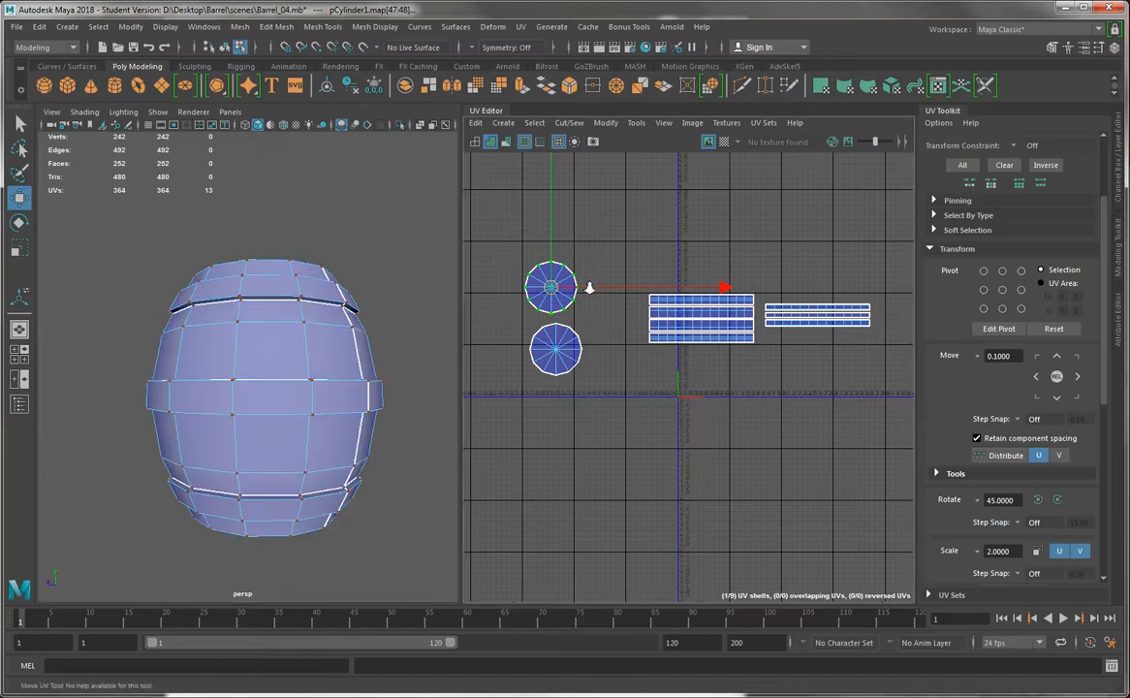
{"action": "scroll", "coordinate": [567, 291], "scroll_direction": "up", "scroll_amount": 2}
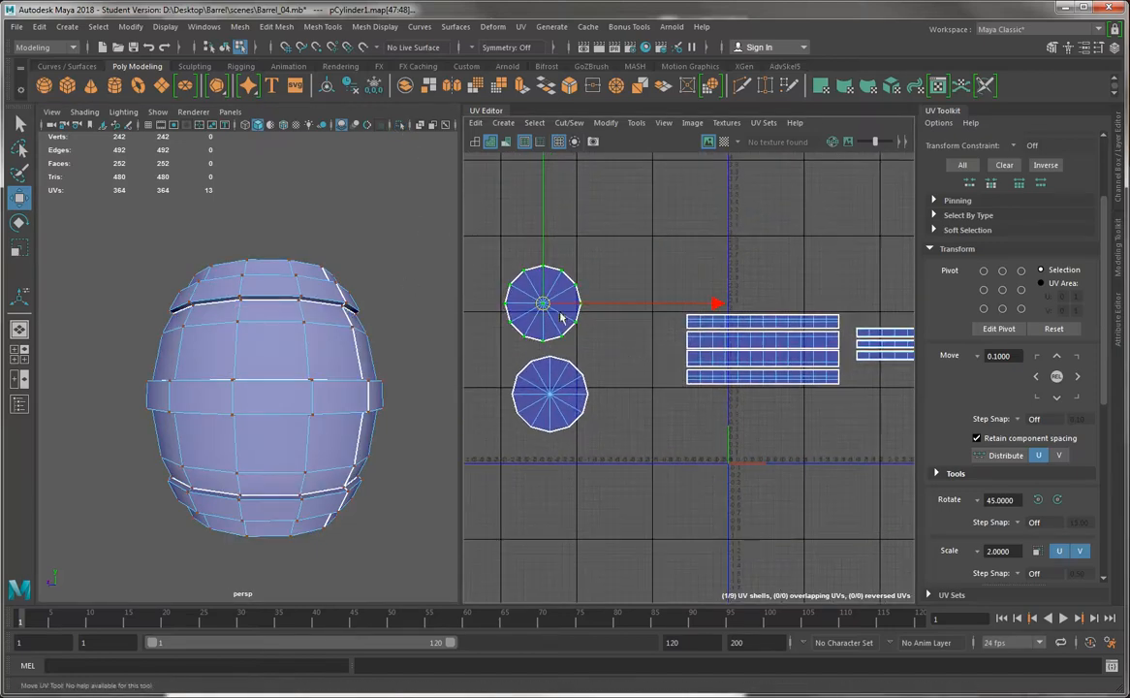
{"action": "left_click", "coordinate": [724, 142]}
Examine the checker squares on the cap, the body faces and the bands from several angles, comparing their size and alignment
{"action": "left_click_drag", "start_coordinate": [254, 194], "coordinate": [285, 125], "text": "alt"}
{"action": "scroll", "coordinate": [254, 260], "scroll_direction": "up", "scroll_amount": 4}
{"action": "left_click_drag", "start_coordinate": [260, 334], "coordinate": [229, 331], "text": "alt"}
{"action": "right_click_drag", "start_coordinate": [265, 349], "coordinate": [356, 491], "text": "alt"}
{"action": "left_click_drag", "start_coordinate": [281, 413], "coordinate": [236, 220], "text": "alt"}
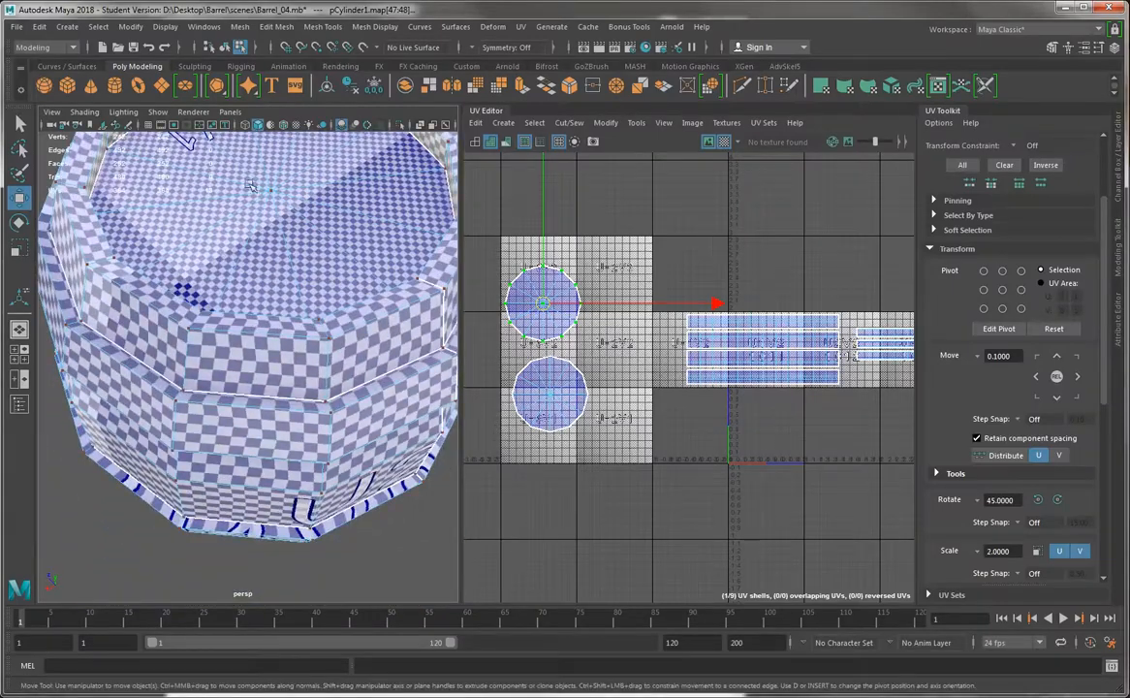
{"action": "left_click_drag", "start_coordinate": [215, 291], "coordinate": [220, 231], "text": "alt"}
{"action": "left_click_drag", "start_coordinate": [248, 328], "coordinate": [245, 266], "text": "alt"}
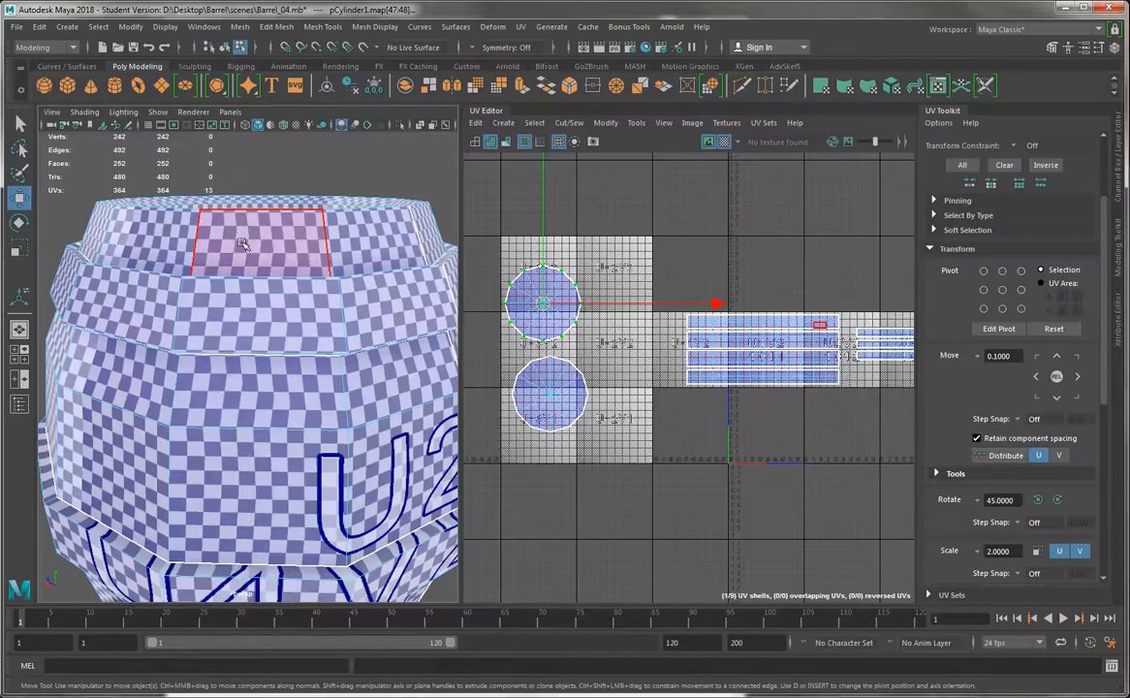
{"action": "left_click", "coordinate": [242, 243]}
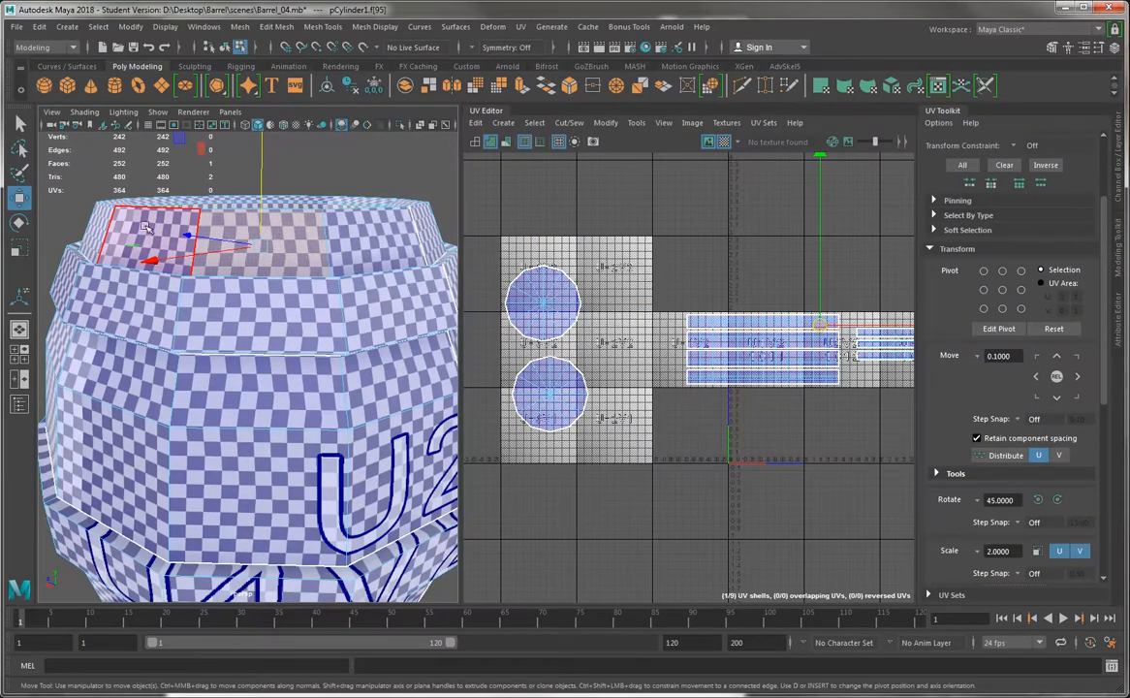
{"action": "left_click", "coordinate": [233, 308]}
{"action": "left_click_drag", "start_coordinate": [140, 351], "coordinate": [194, 274], "text": "alt"}
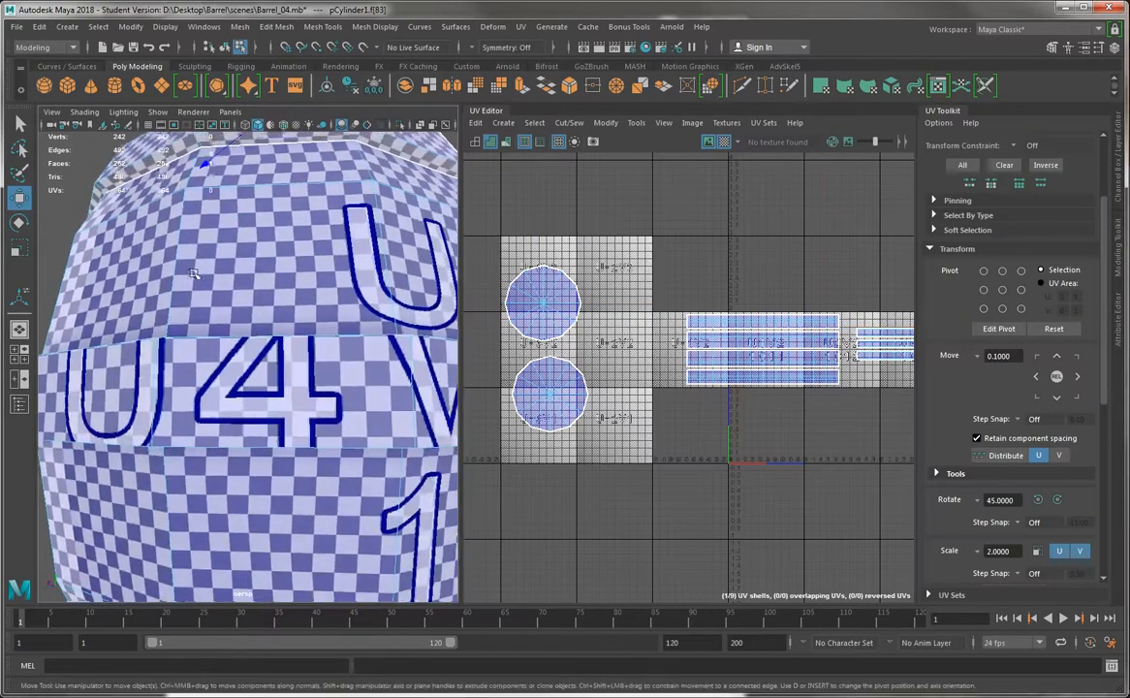
{"action": "scroll", "coordinate": [193, 275], "scroll_direction": "down", "scroll_amount": 8}
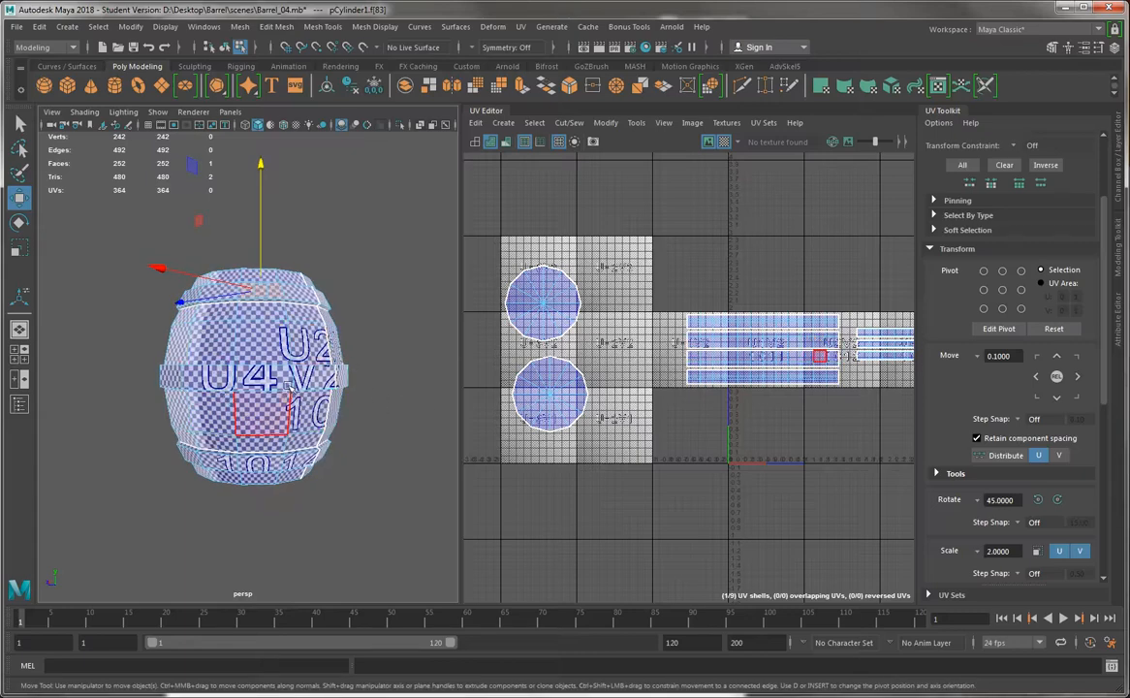
Select the four barrel body shells and turn off the checker map display
{"action": "left_click_drag", "start_coordinate": [496, 230], "coordinate": [641, 444]}
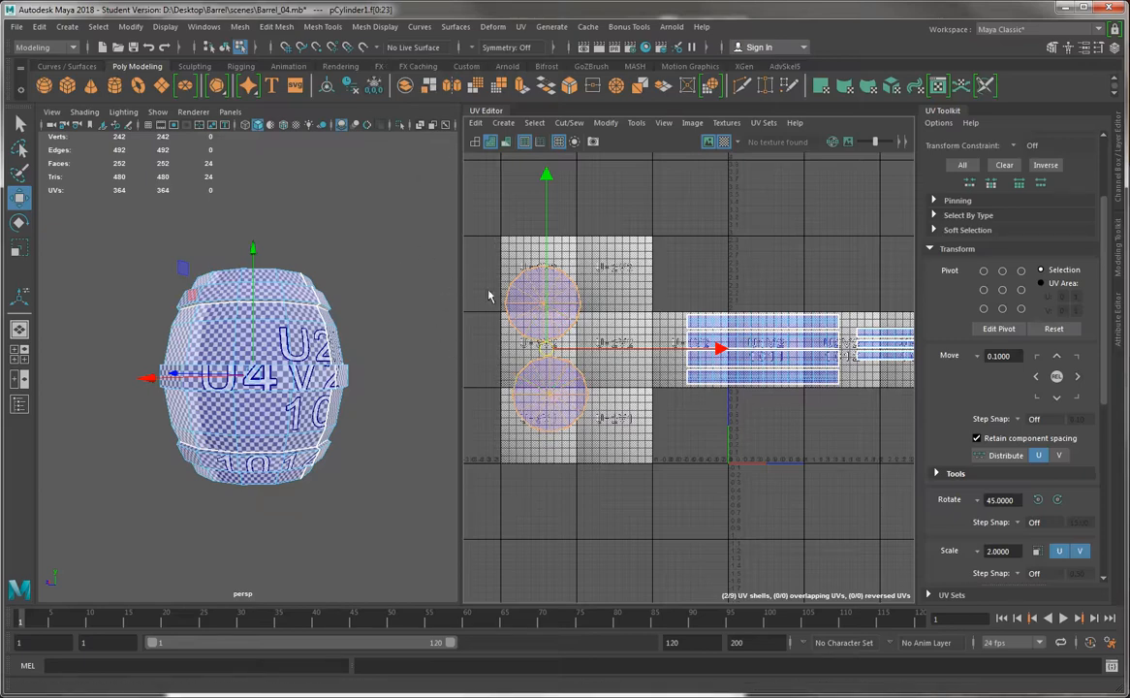
{"action": "middle_click_drag", "start_coordinate": [683, 284], "coordinate": [565, 290], "text": "alt"}
{"action": "right_click_drag", "start_coordinate": [565, 289], "coordinate": [774, 355], "text": "alt"}
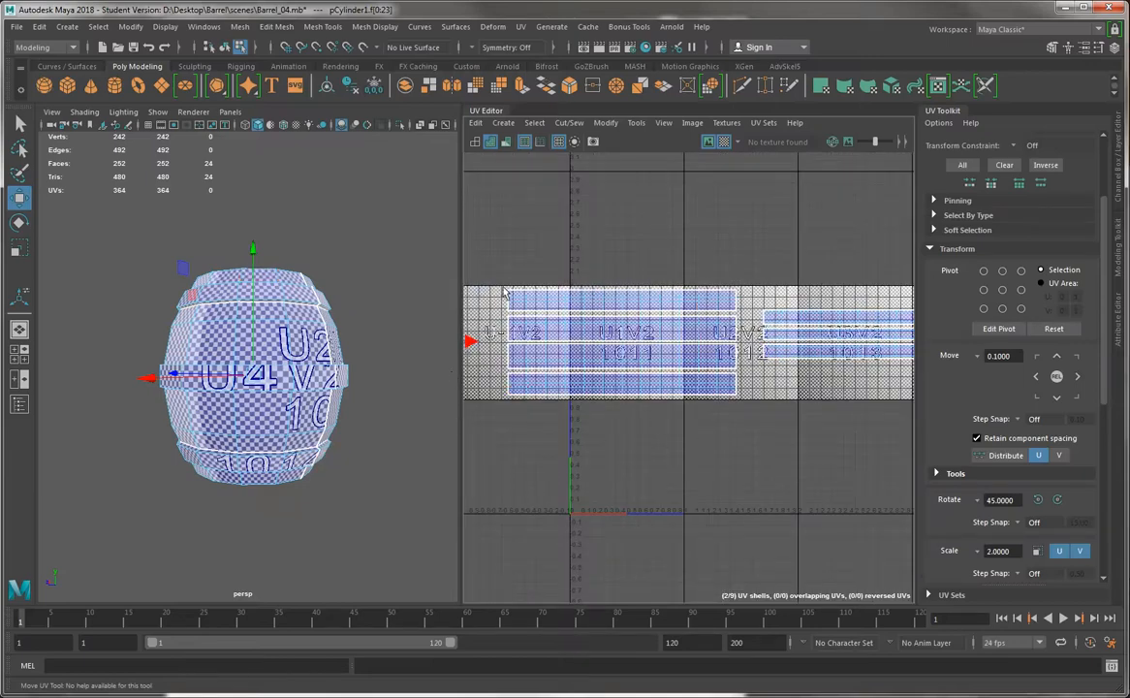
{"action": "left_click_drag", "start_coordinate": [502, 279], "coordinate": [751, 409]}
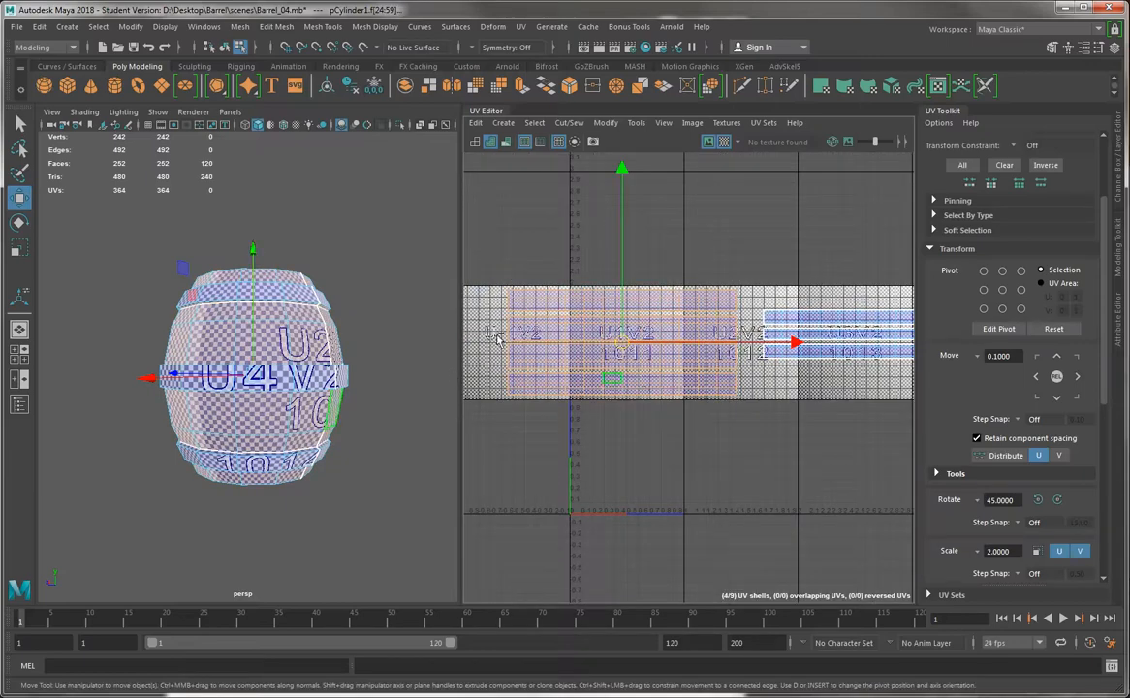
{"action": "right_click_drag", "start_coordinate": [498, 331], "coordinate": [518, 303], "text": "alt"}
{"action": "left_click", "coordinate": [719, 141]}
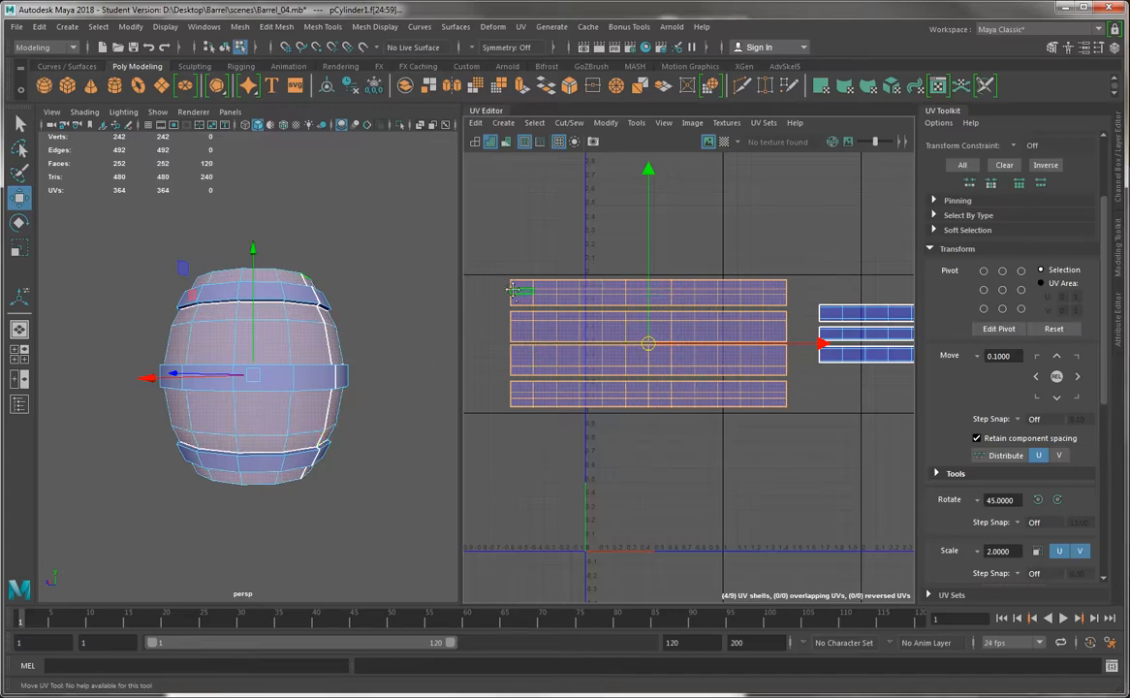
Reselect the four body shells as a group and move them down so they overlap the 0–1 UV tile
{"action": "middle_click_drag", "start_coordinate": [518, 291], "coordinate": [649, 296], "text": "alt"}
{"action": "right_click_drag", "start_coordinate": [649, 297], "coordinate": [841, 564], "text": "alt"}
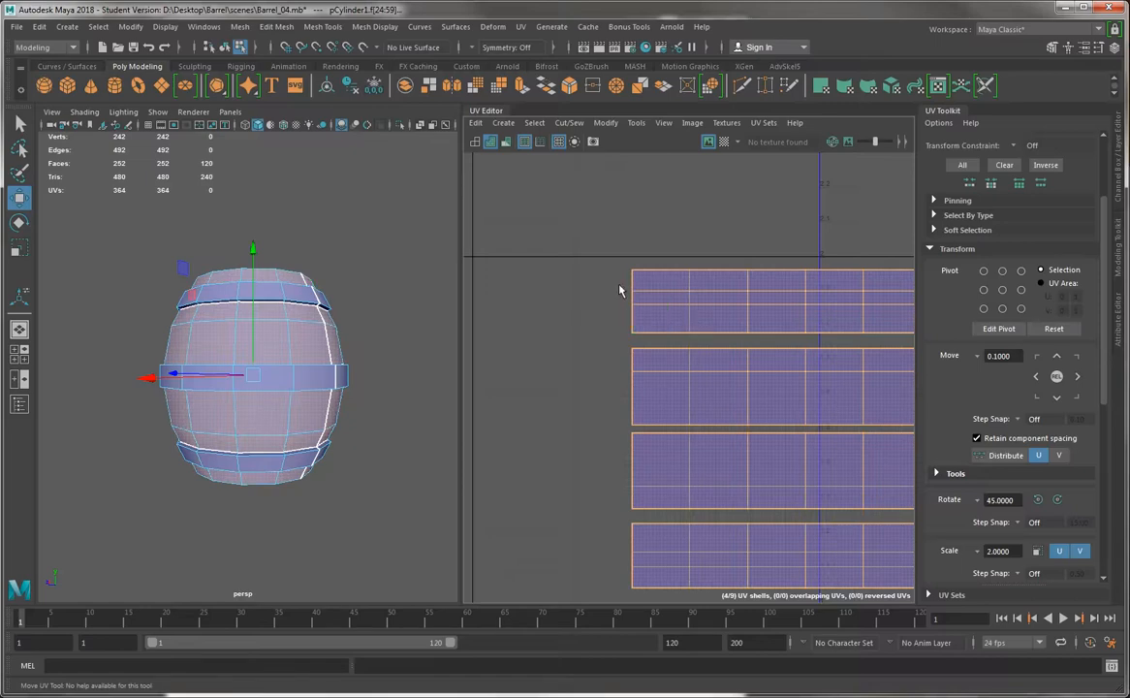
{"action": "right_click_drag", "start_coordinate": [791, 493], "coordinate": [736, 328], "text": "alt"}
{"action": "middle_click_drag", "start_coordinate": [897, 459], "coordinate": [739, 328], "text": "alt"}
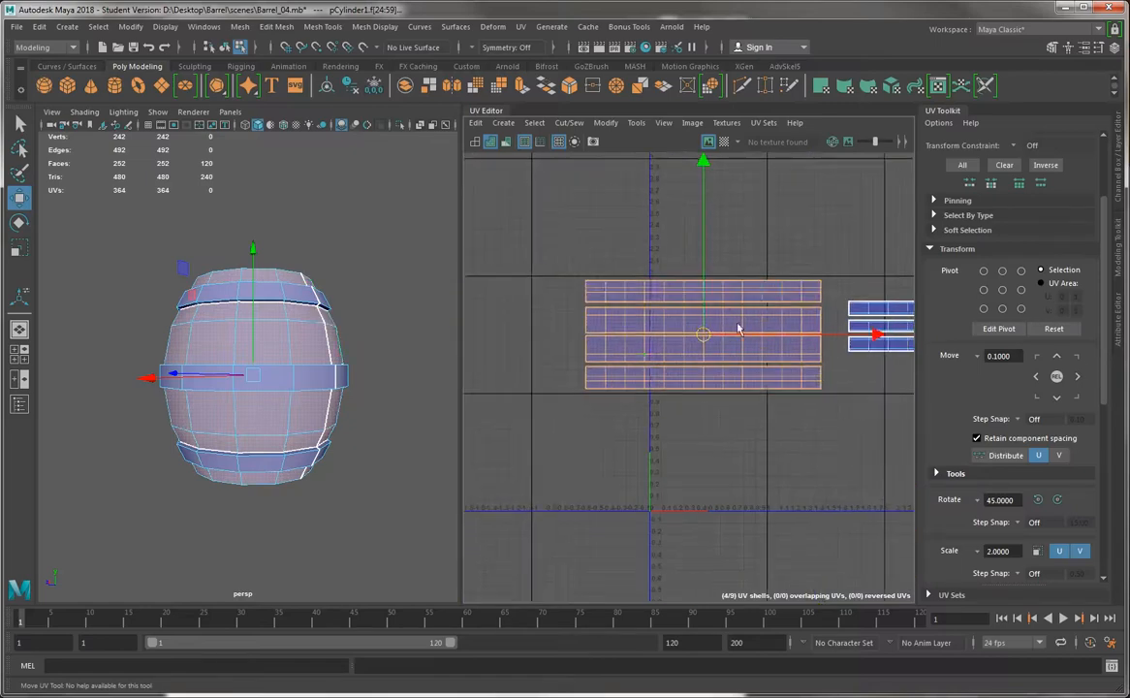
{"action": "right_click_drag", "start_coordinate": [739, 328], "coordinate": [714, 308], "text": "alt"}
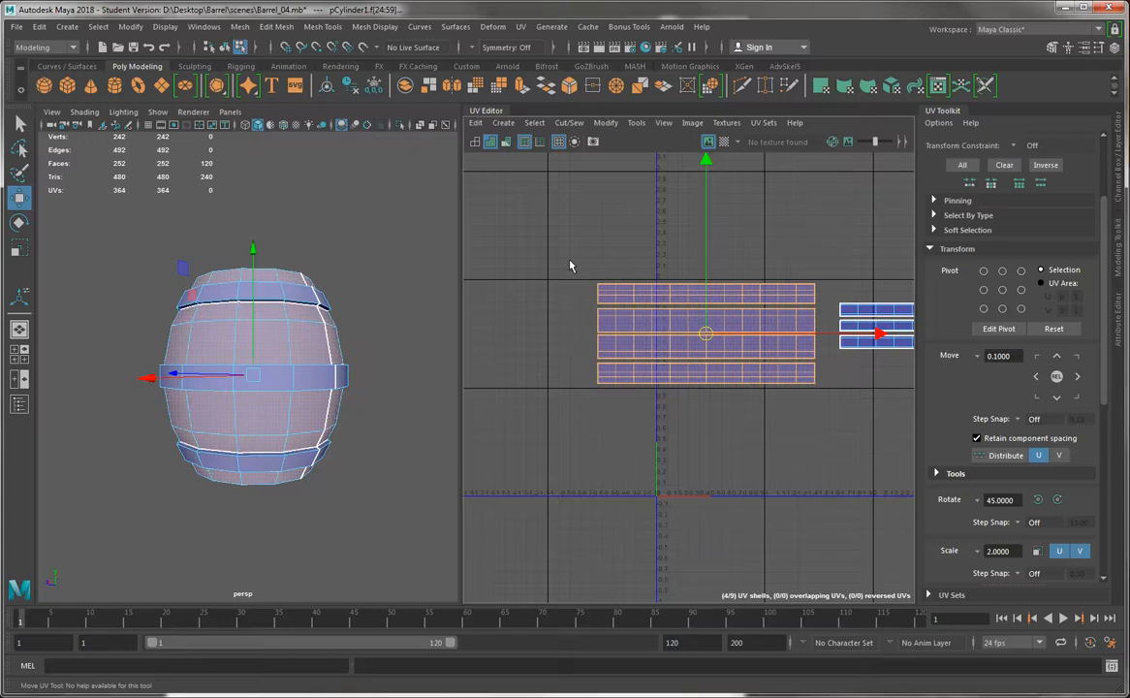
{"action": "left_click_drag", "start_coordinate": [570, 261], "coordinate": [813, 406]}
{"action": "left_click_drag", "start_coordinate": [823, 412], "coordinate": [823, 412]}
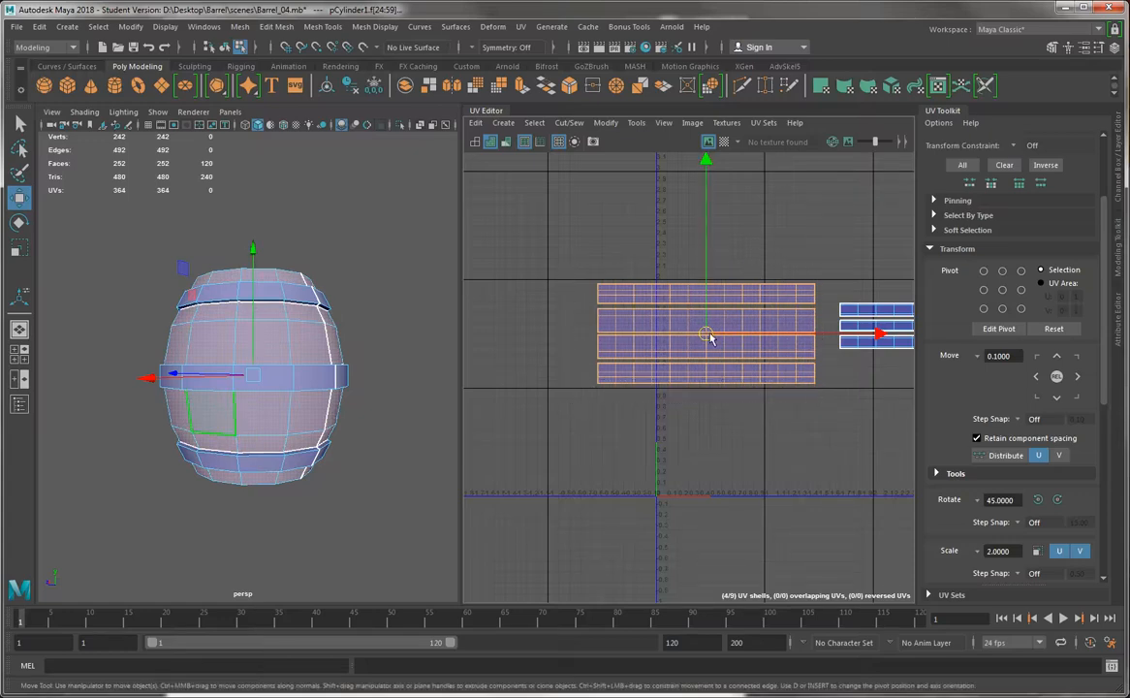
{"action": "left_click", "coordinate": [957, 249]}
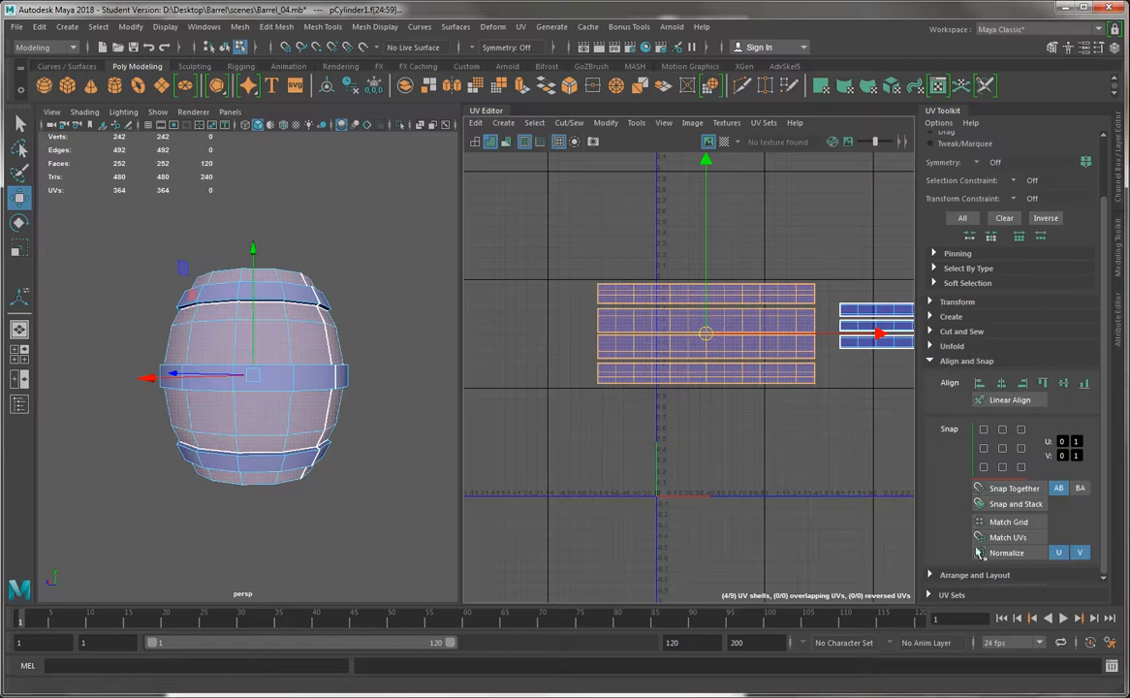
{"action": "left_click_drag", "start_coordinate": [706, 333], "coordinate": [665, 476]}
Normalize the four body shells in both U and V, and check their ends against the 0–1 tile borders
{"action": "scroll", "coordinate": [722, 459], "scroll_direction": "up", "scroll_amount": 3}
{"action": "key", "text": "r"}
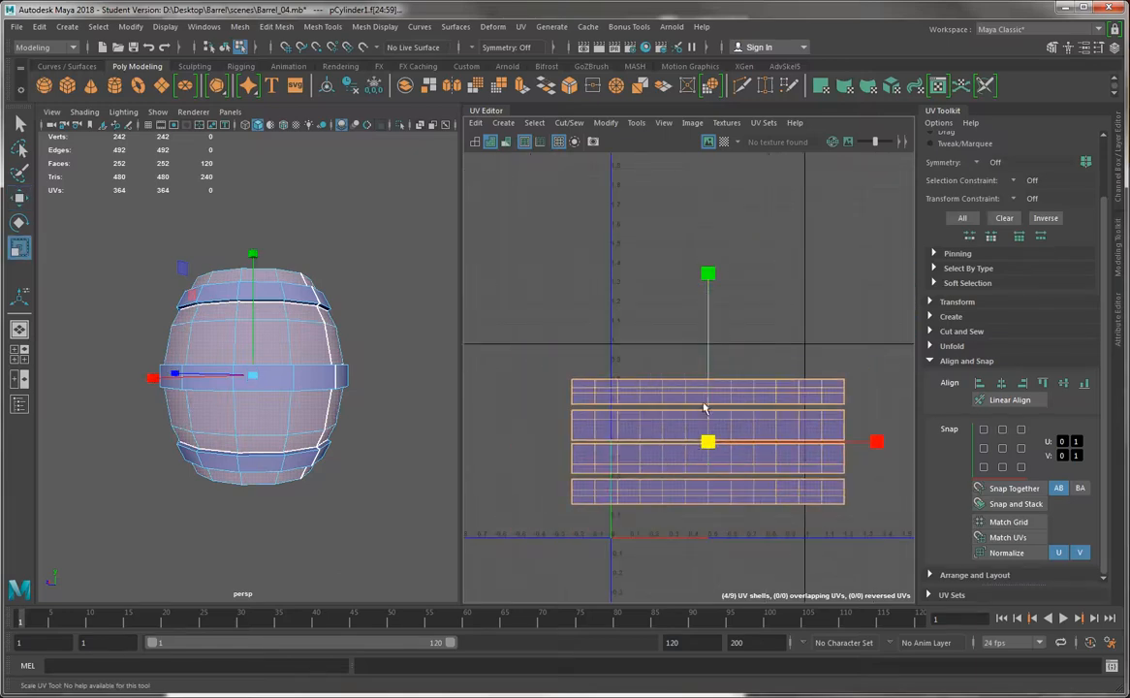
{"action": "left_click", "coordinate": [1006, 553]}
{"action": "scroll", "coordinate": [620, 398], "scroll_direction": "up", "scroll_amount": 5}
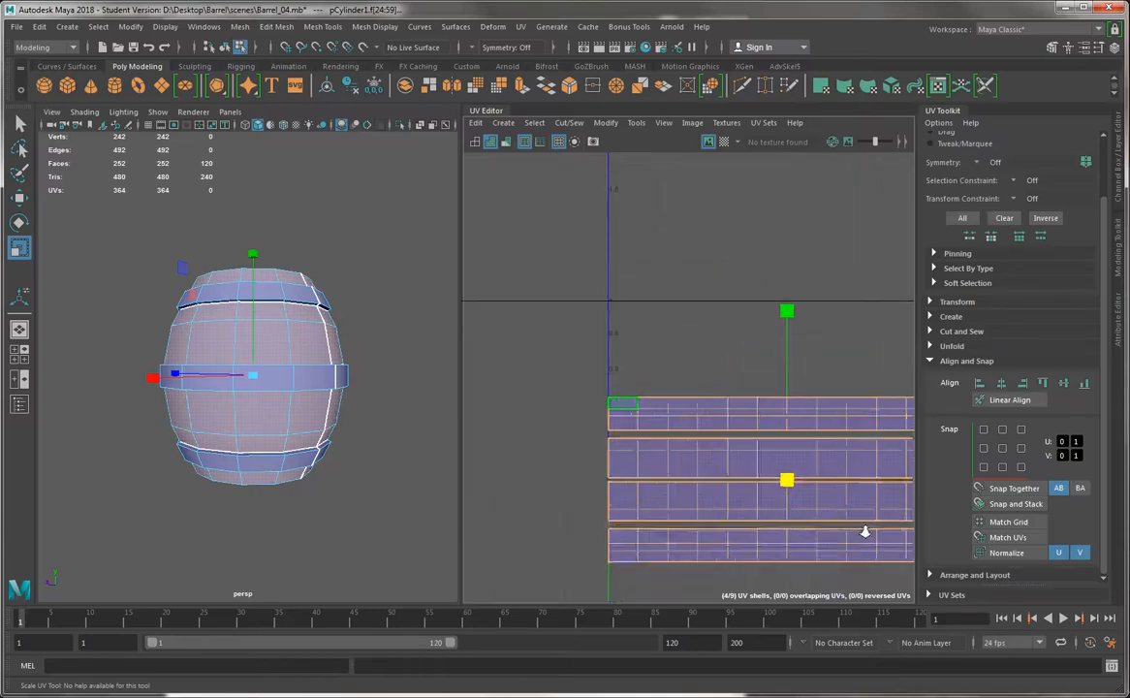
{"action": "middle_click_drag", "start_coordinate": [749, 441], "coordinate": [505, 374], "text": "alt"}
{"action": "middle_click_drag", "start_coordinate": [900, 377], "coordinate": [611, 433], "text": "alt"}
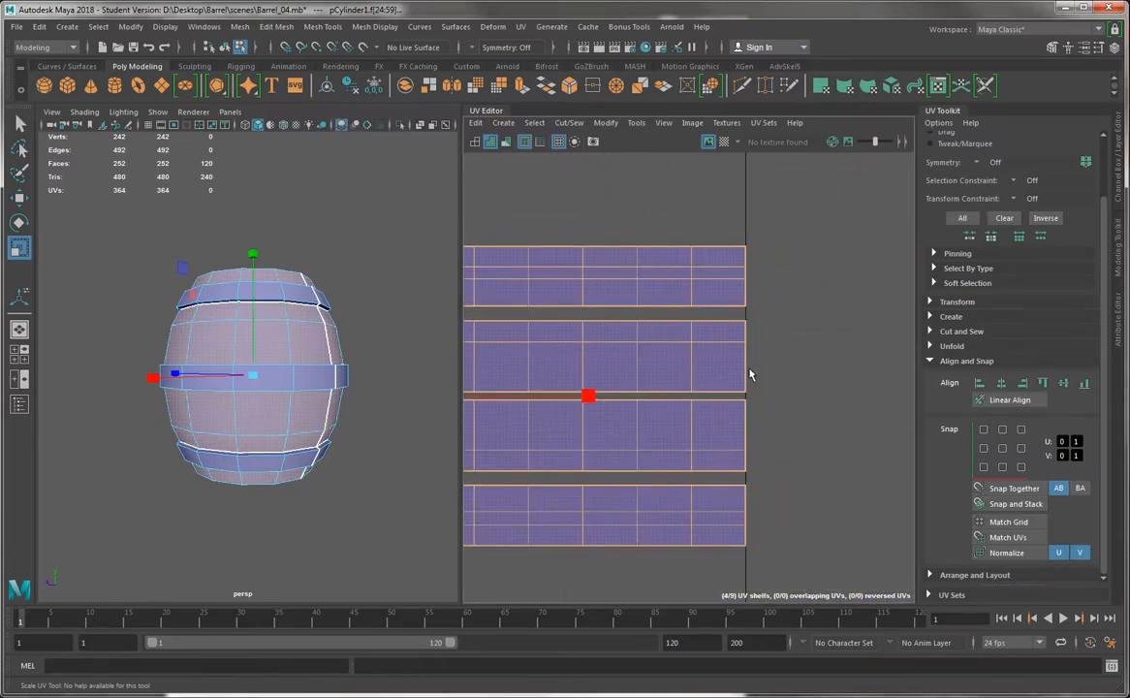
{"action": "scroll", "coordinate": [630, 460], "scroll_direction": "down", "scroll_amount": 3}
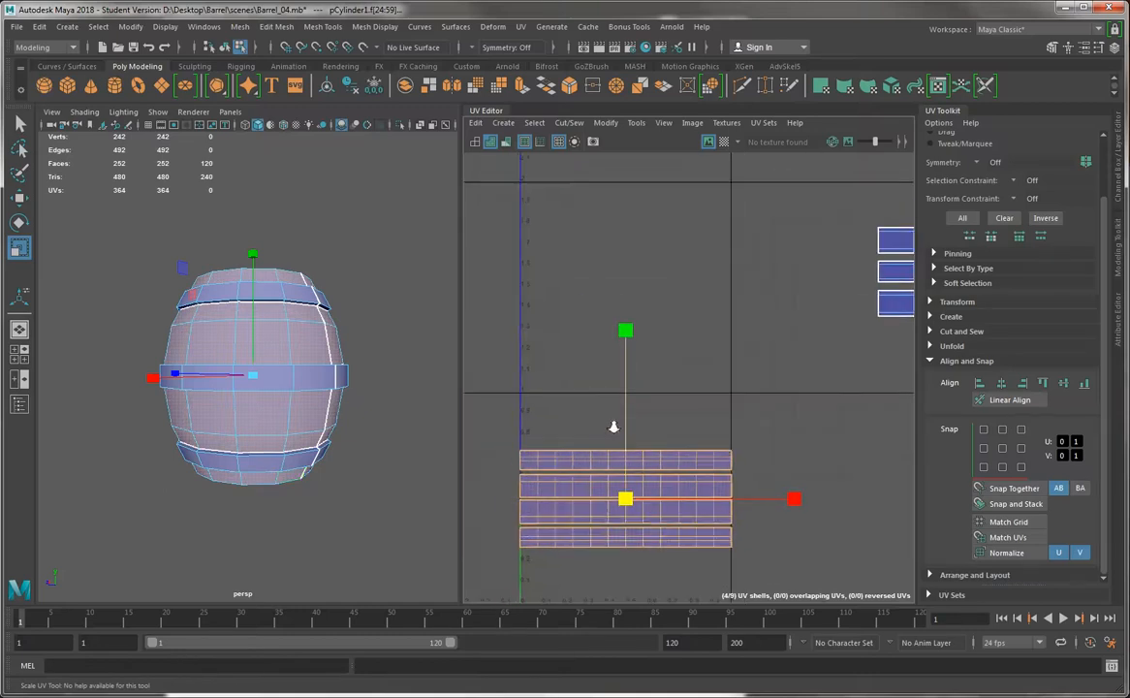
Move the body shells straight up across the upper edge of the 0–1 tile, undoing any sideways shift
{"action": "key", "text": "w"}
{"action": "left_click_drag", "start_coordinate": [634, 425], "coordinate": [744, 378]}
{"action": "scroll", "coordinate": [745, 378], "scroll_direction": "down", "scroll_amount": 2}
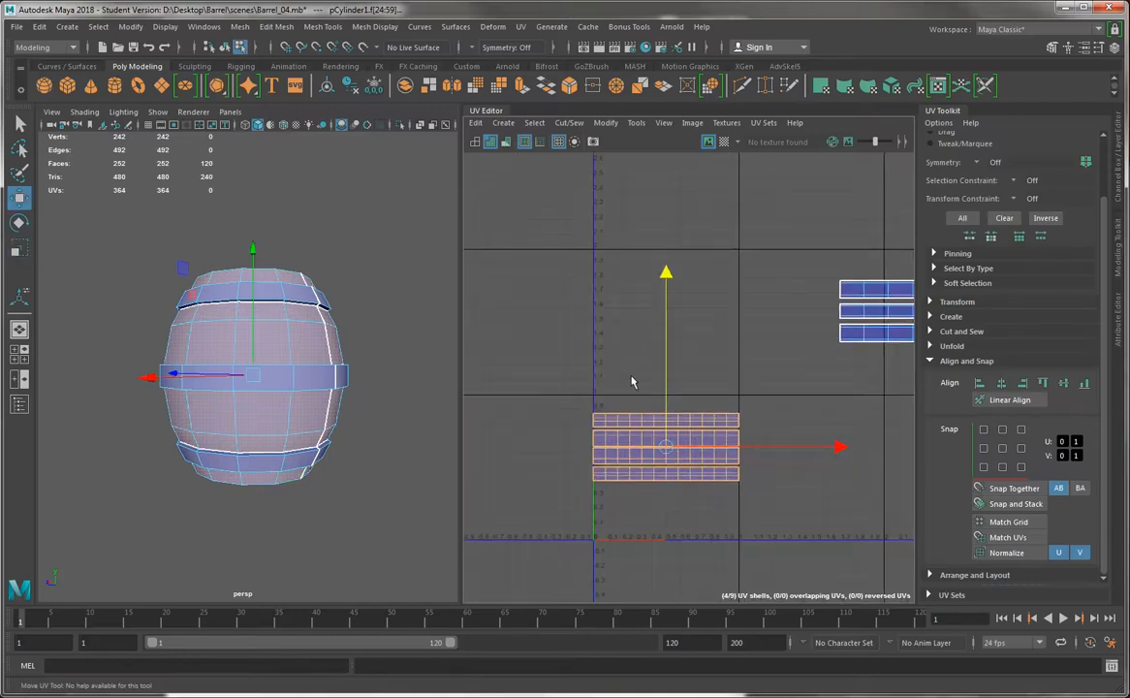
{"action": "key", "text": "ctrl+z"}
{"action": "left_click_drag", "start_coordinate": [756, 468], "coordinate": [715, 466]}
{"action": "key", "text": "ctrl+z"}
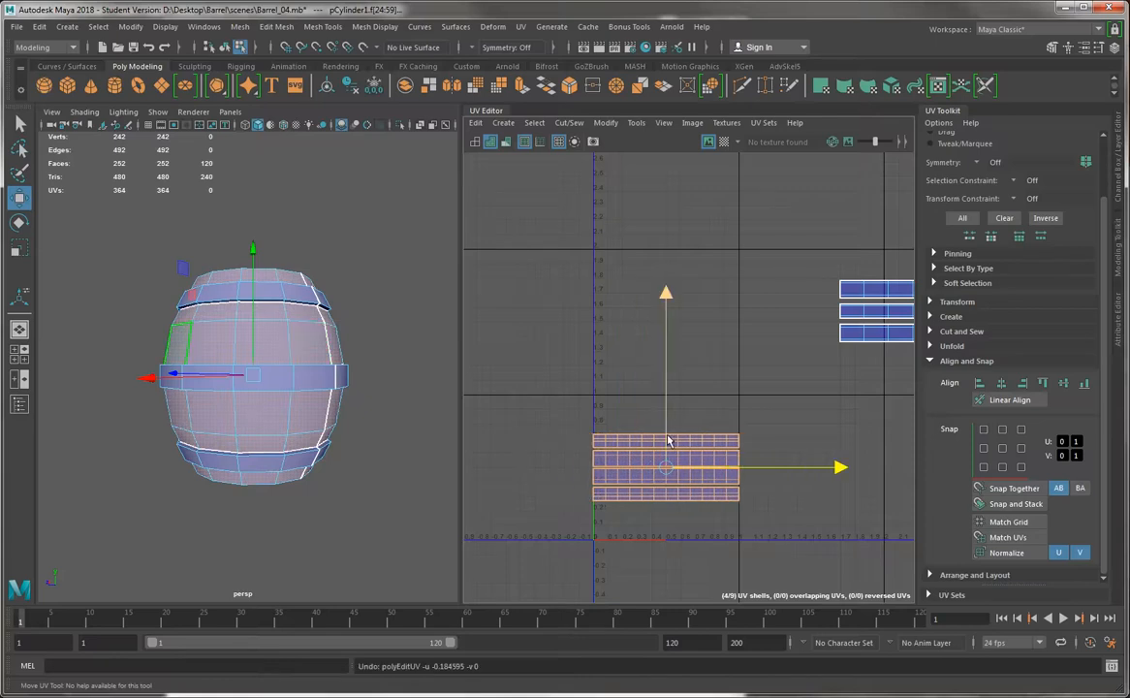
{"action": "left_click_drag", "start_coordinate": [666, 427], "coordinate": [667, 402]}
{"action": "middle_click_drag", "start_coordinate": [802, 337], "coordinate": [638, 335], "text": "alt"}
{"action": "left_click_drag", "start_coordinate": [506, 370], "coordinate": [505, 293]}
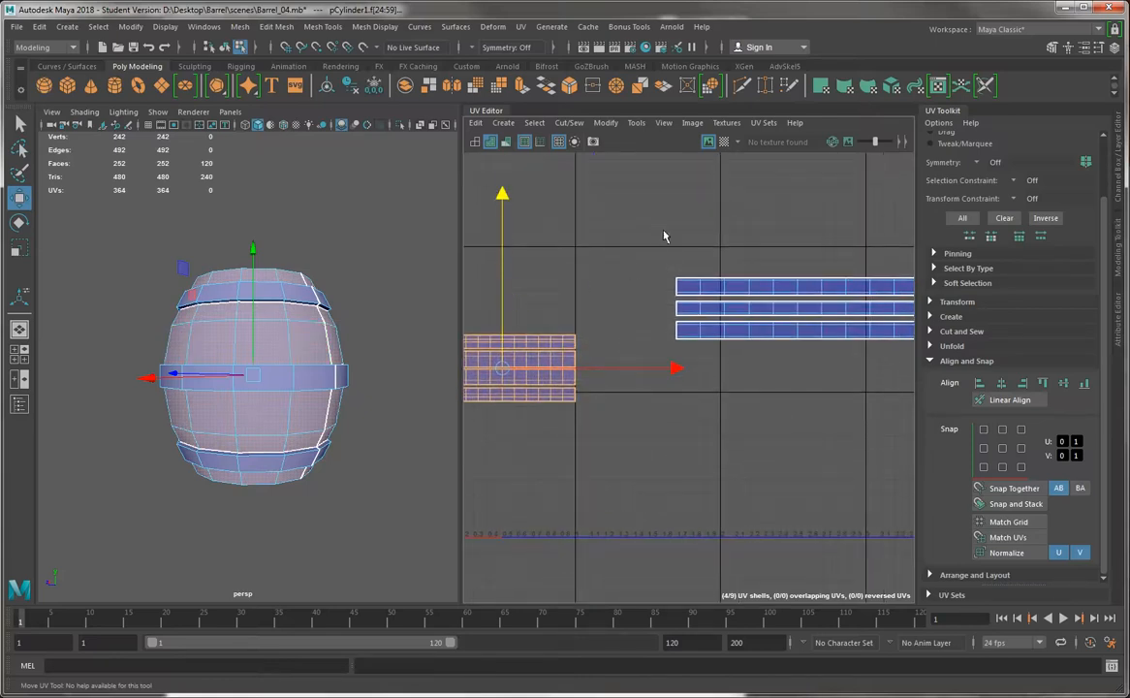
Select the three band shells, move them below the body shells, and normalize them in both U and V
{"action": "left_click_drag", "start_coordinate": [669, 238], "coordinate": [906, 349]}
{"action": "middle_click_drag", "start_coordinate": [770, 330], "coordinate": [717, 346], "text": "alt"}
{"action": "right_click_drag", "start_coordinate": [716, 346], "coordinate": [615, 259], "text": "alt"}
{"action": "middle_click_drag", "start_coordinate": [615, 260], "coordinate": [816, 285], "text": "alt"}
{"action": "left_click_drag", "start_coordinate": [815, 323], "coordinate": [537, 461]}
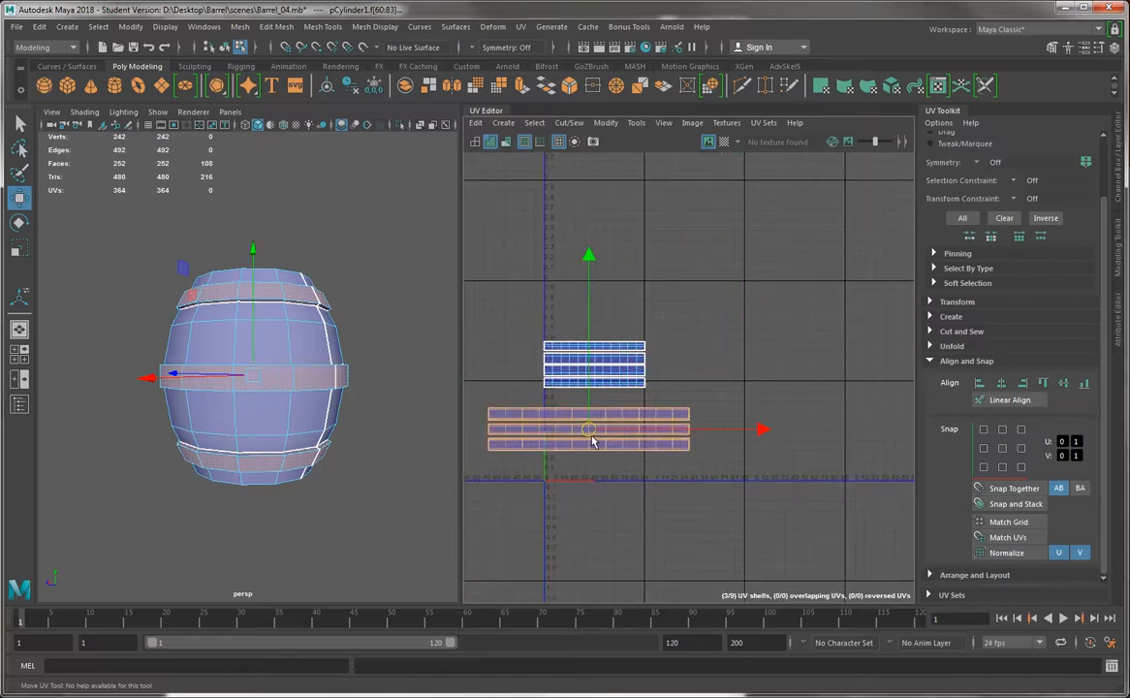
{"action": "left_click", "coordinate": [995, 558]}
{"action": "key", "text": "a"}
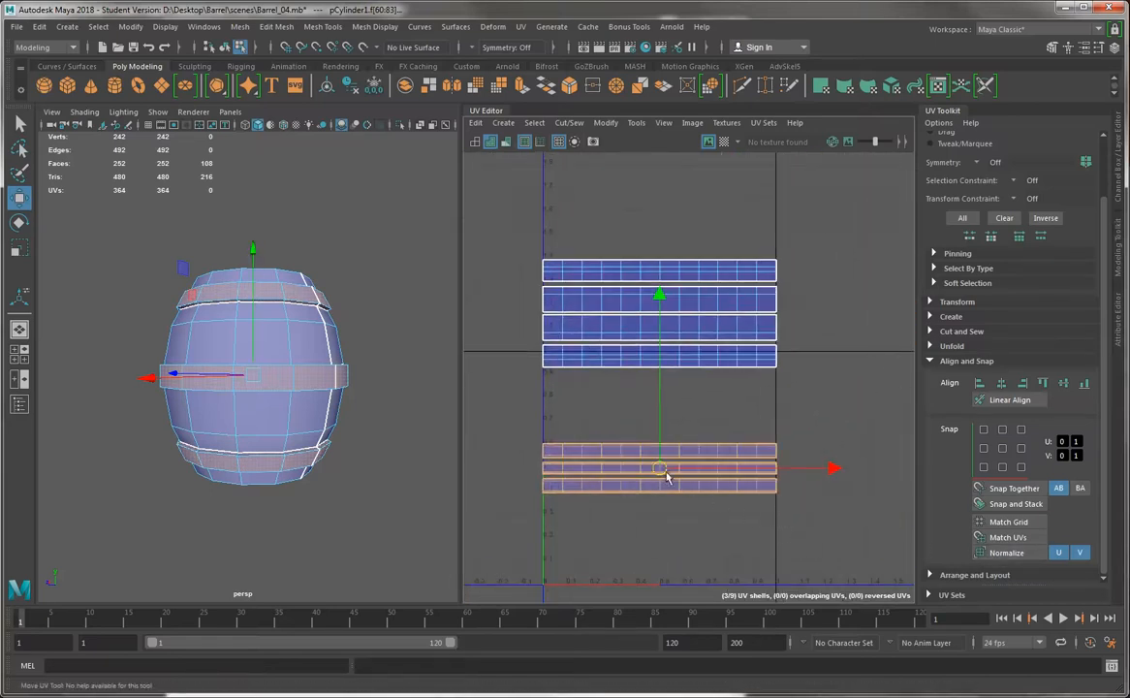
Move the three band shells straight down to the lower edge of the 0–1 tile
{"action": "left_click_drag", "start_coordinate": [671, 459], "coordinate": [676, 538]}
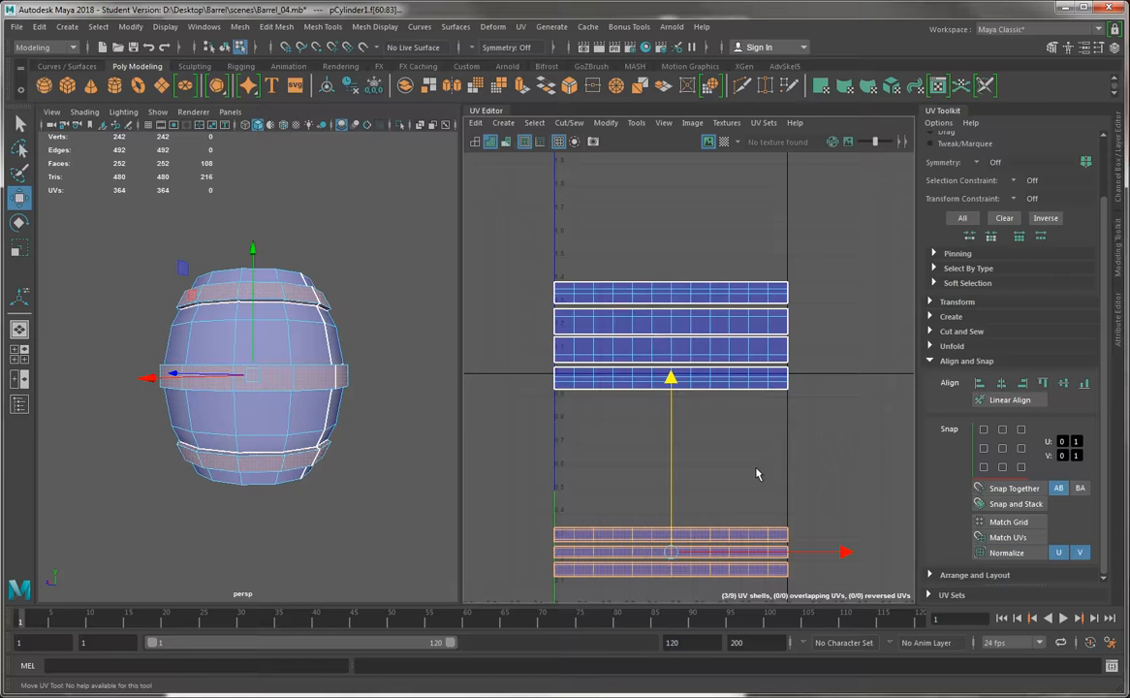
{"action": "scroll", "coordinate": [746, 484], "scroll_direction": "down", "scroll_amount": 4}
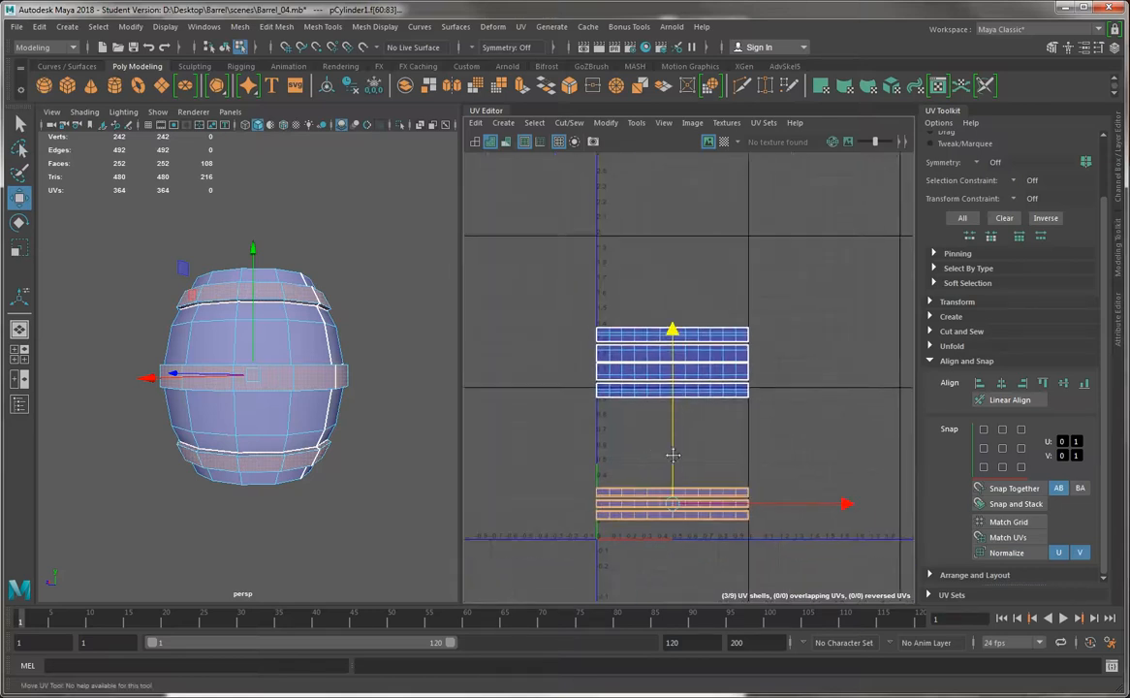
{"action": "left_click_drag", "start_coordinate": [642, 464], "coordinate": [649, 470]}
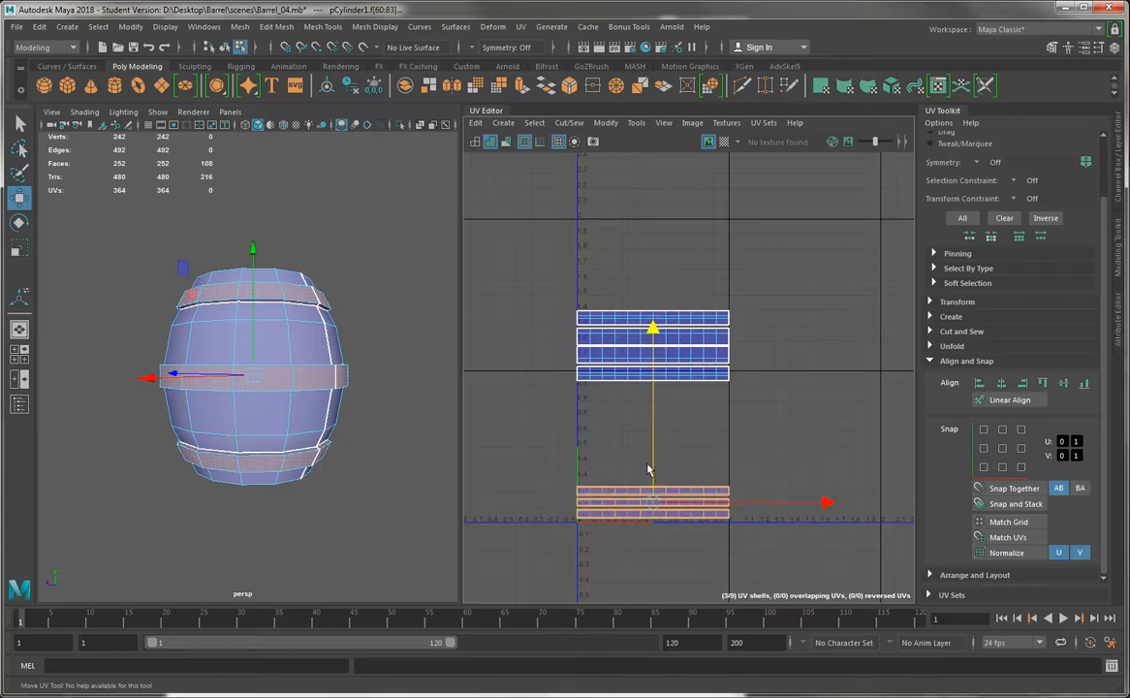
Select the four body shells and move them straight down until only a narrow gap separates them from the band shells
{"action": "left_click_drag", "start_coordinate": [511, 273], "coordinate": [797, 396]}
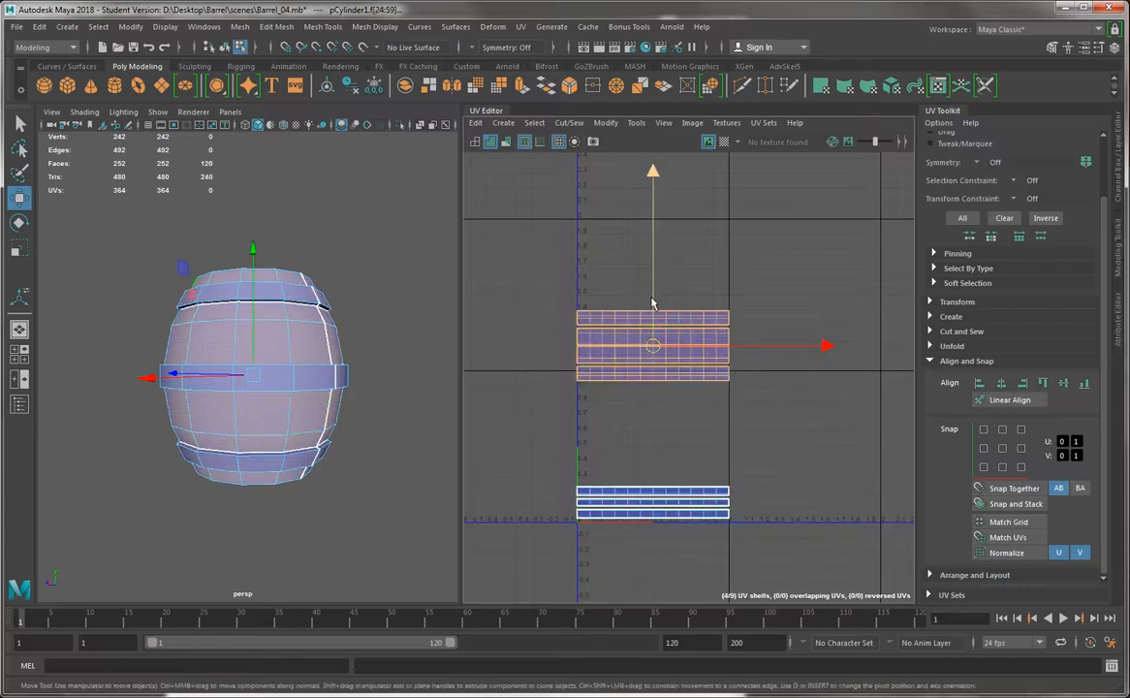
{"action": "left_click_drag", "start_coordinate": [656, 318], "coordinate": [659, 414]}
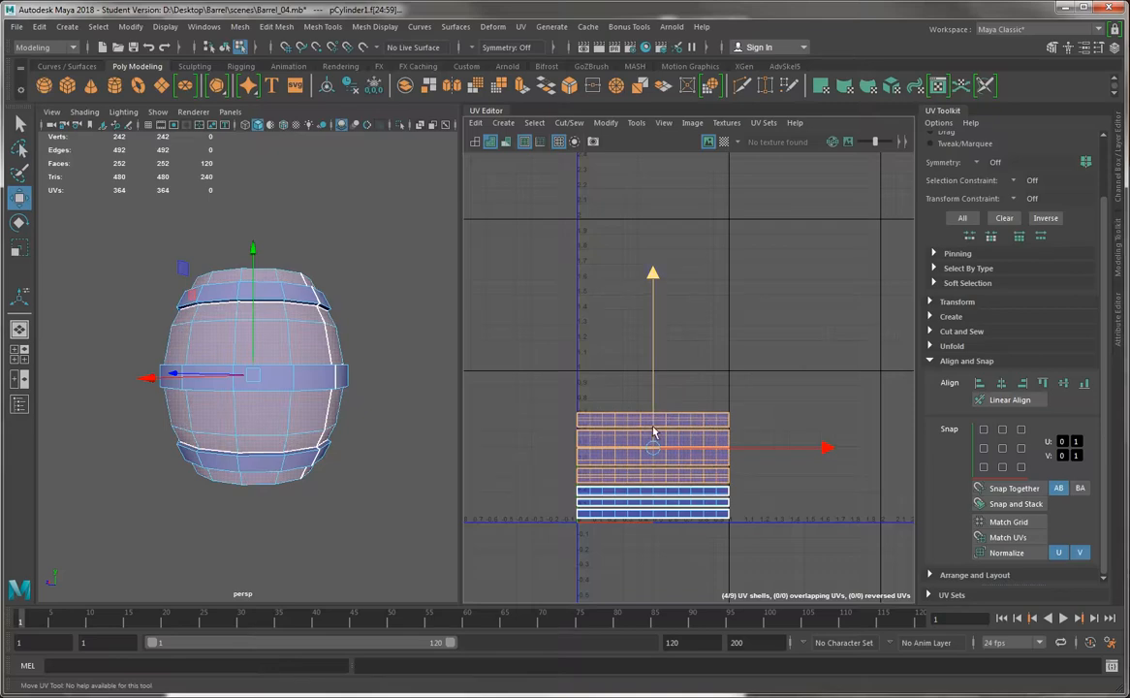
{"action": "scroll", "coordinate": [657, 430], "scroll_direction": "up", "scroll_amount": 3}
{"action": "middle_click_drag", "start_coordinate": [721, 462], "coordinate": [743, 352], "text": "alt"}
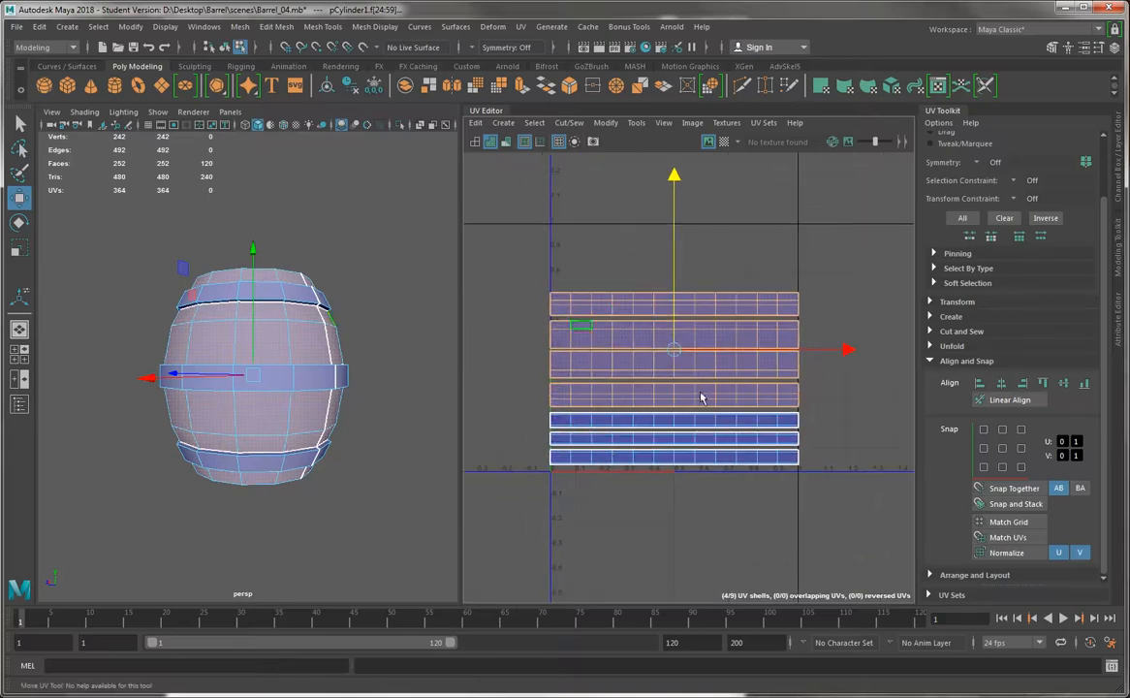
{"action": "scroll", "coordinate": [611, 369], "scroll_direction": "up", "scroll_amount": 2}
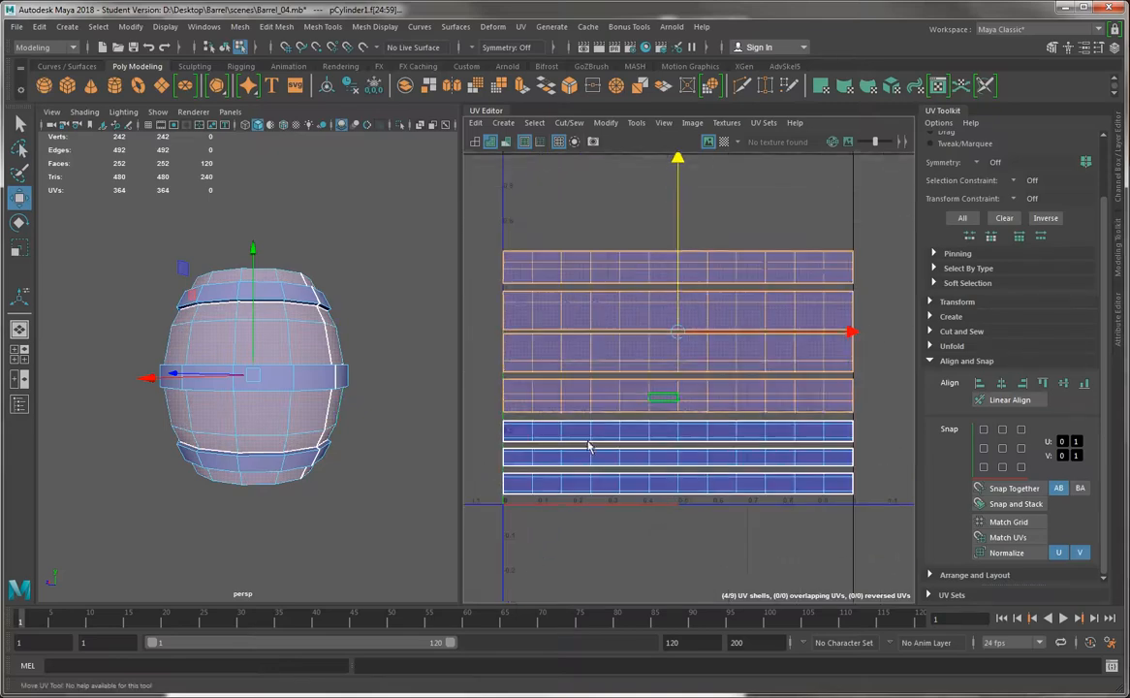
{"action": "left_click_drag", "start_coordinate": [525, 517], "coordinate": [912, 400]}
{"action": "left_click_drag", "start_coordinate": [500, 210], "coordinate": [914, 399]}
{"action": "left_click_drag", "start_coordinate": [695, 237], "coordinate": [696, 239]}
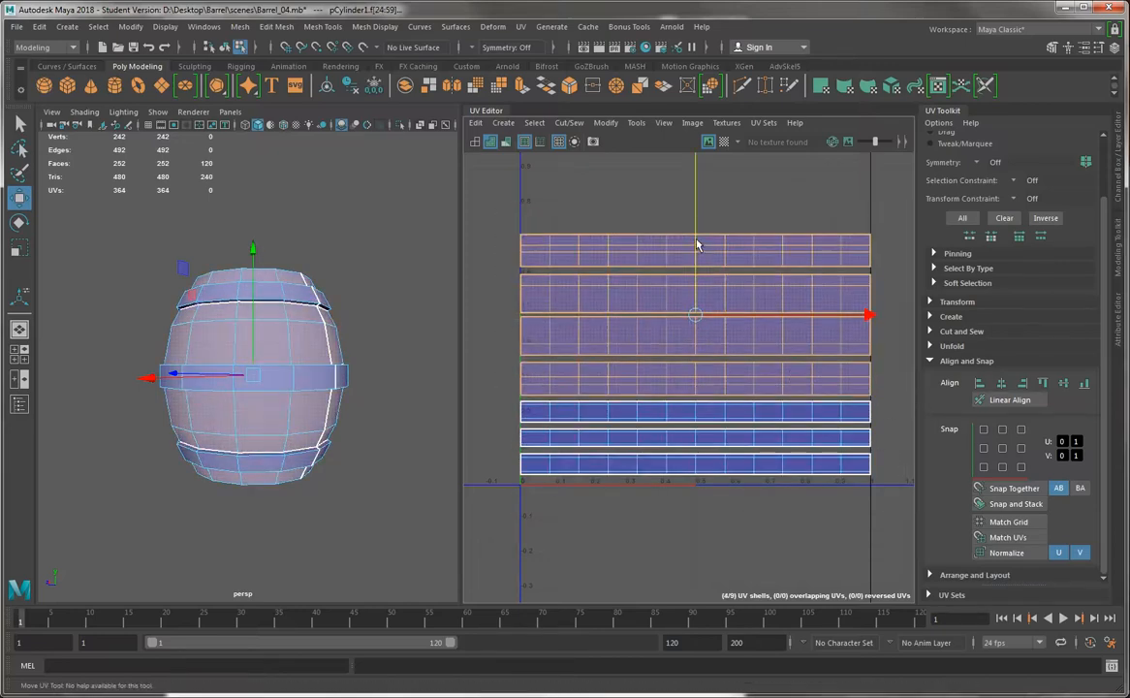
Tighten the gaps between the body shells by lowering the topmost shell, then lowering the upper three shells together
{"action": "left_click_drag", "start_coordinate": [498, 207], "coordinate": [871, 263]}
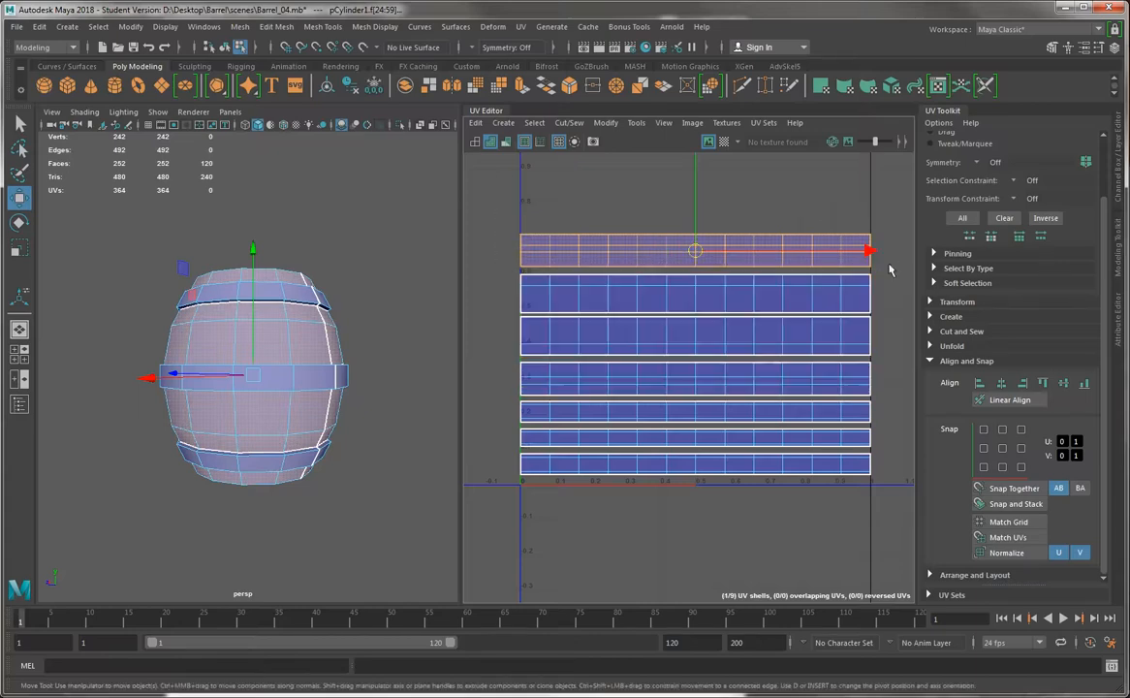
{"action": "left_click_drag", "start_coordinate": [696, 186], "coordinate": [695, 188]}
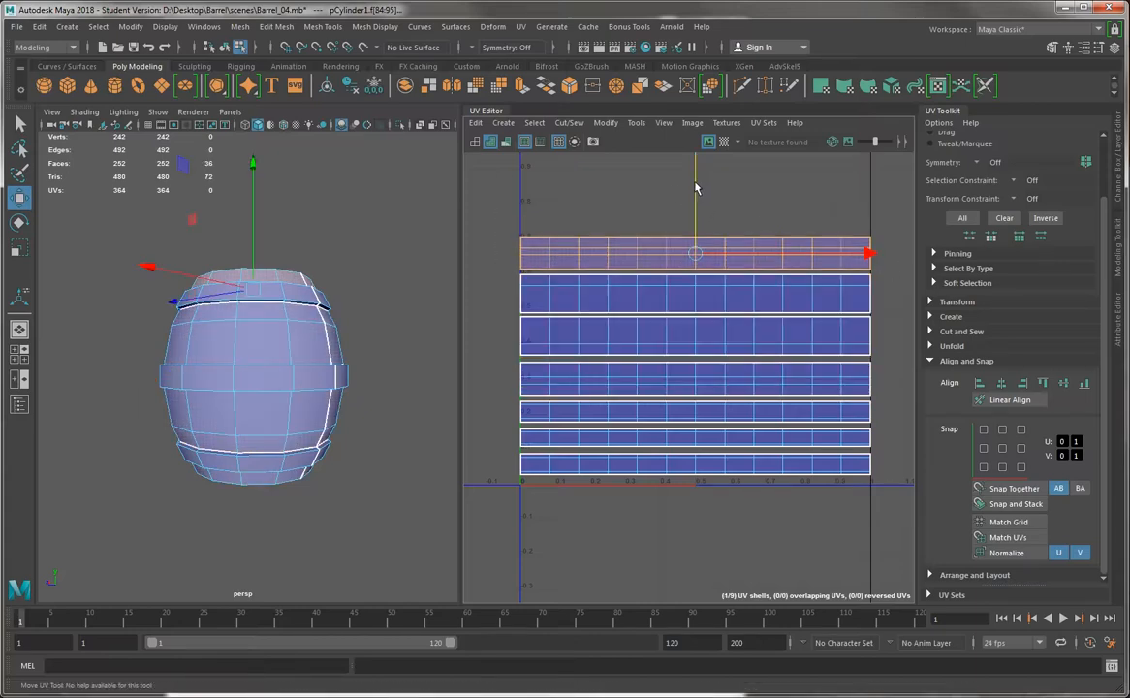
{"action": "scroll", "coordinate": [578, 230], "scroll_direction": "up", "scroll_amount": 1}
{"action": "left_click_drag", "start_coordinate": [486, 204], "coordinate": [1046, 384]}
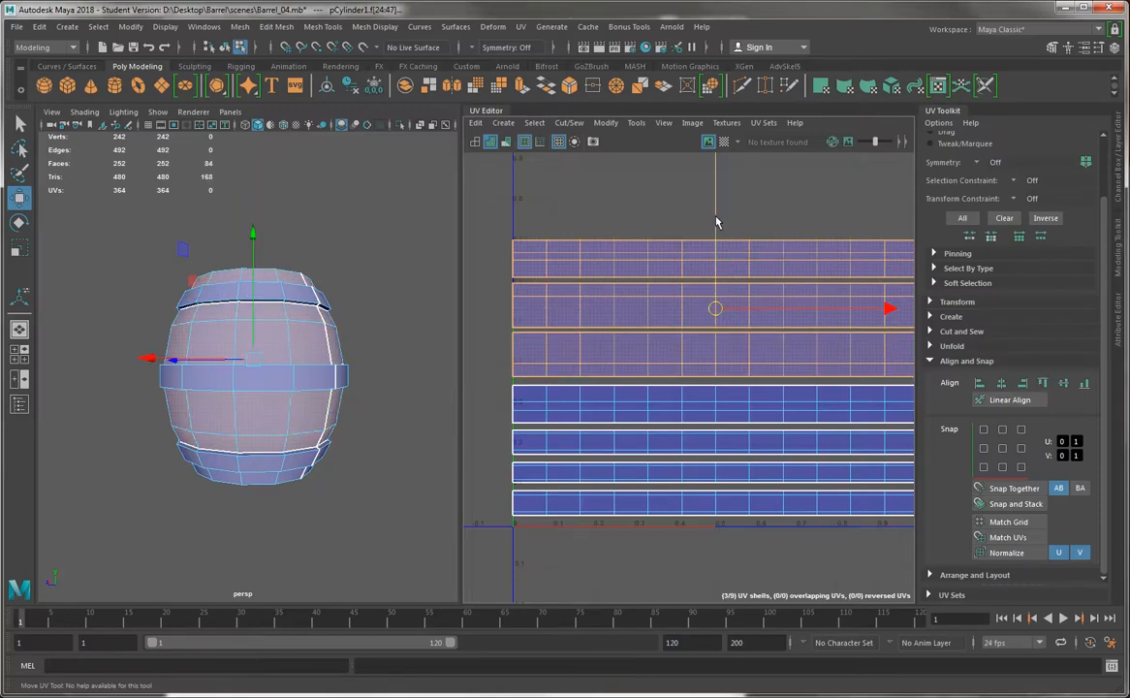
{"action": "left_click_drag", "start_coordinate": [717, 218], "coordinate": [719, 221]}
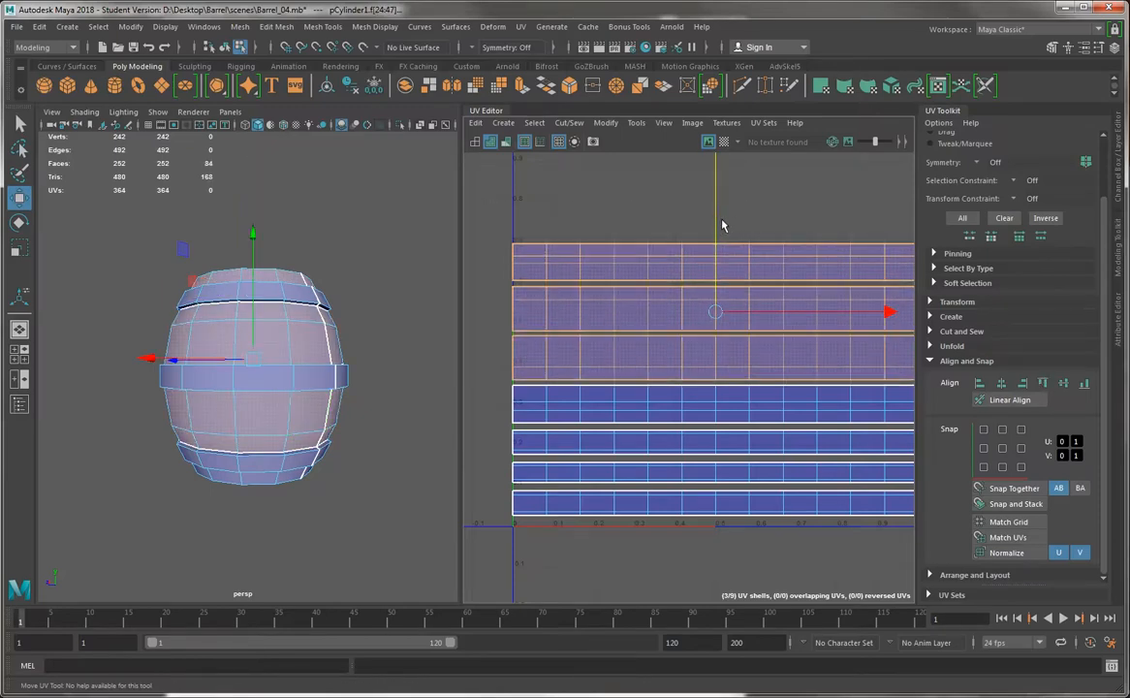
Select all seven body and band shells and lower them together to just above the lower edge of the 0–1 tile
{"action": "left_click_drag", "start_coordinate": [470, 193], "coordinate": [784, 520]}
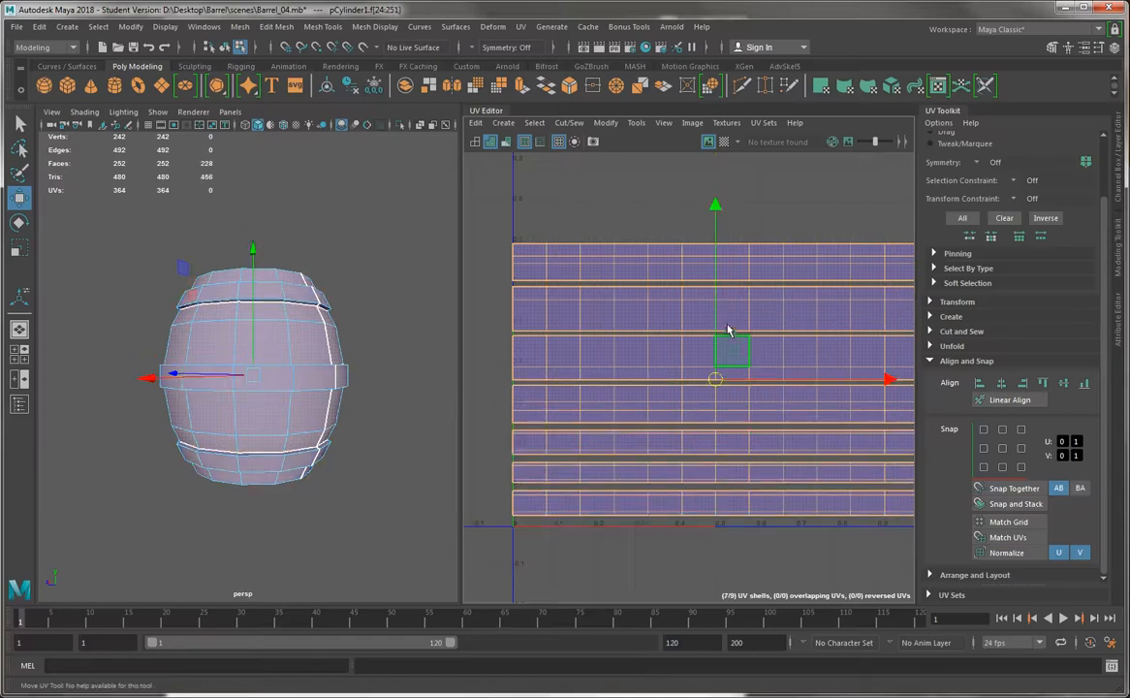
{"action": "left_click_drag", "start_coordinate": [714, 317], "coordinate": [719, 324]}
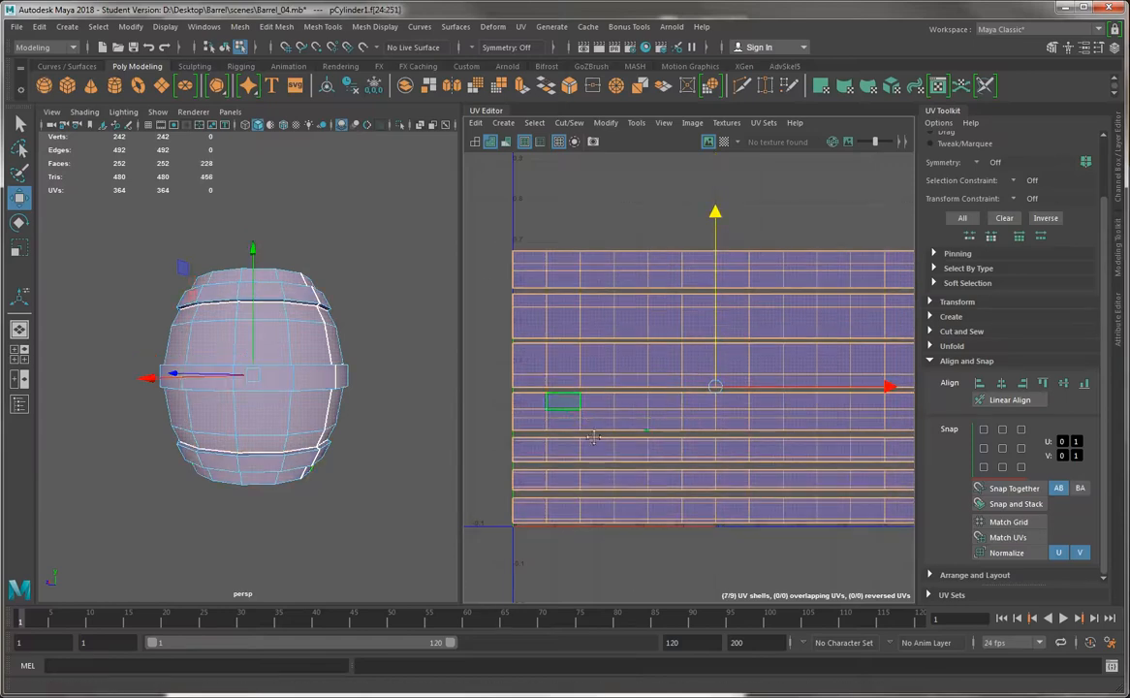
{"action": "middle_click_drag", "start_coordinate": [562, 401], "coordinate": [588, 475], "text": "alt"}
{"action": "scroll", "coordinate": [588, 475], "scroll_direction": "down", "scroll_amount": 3}
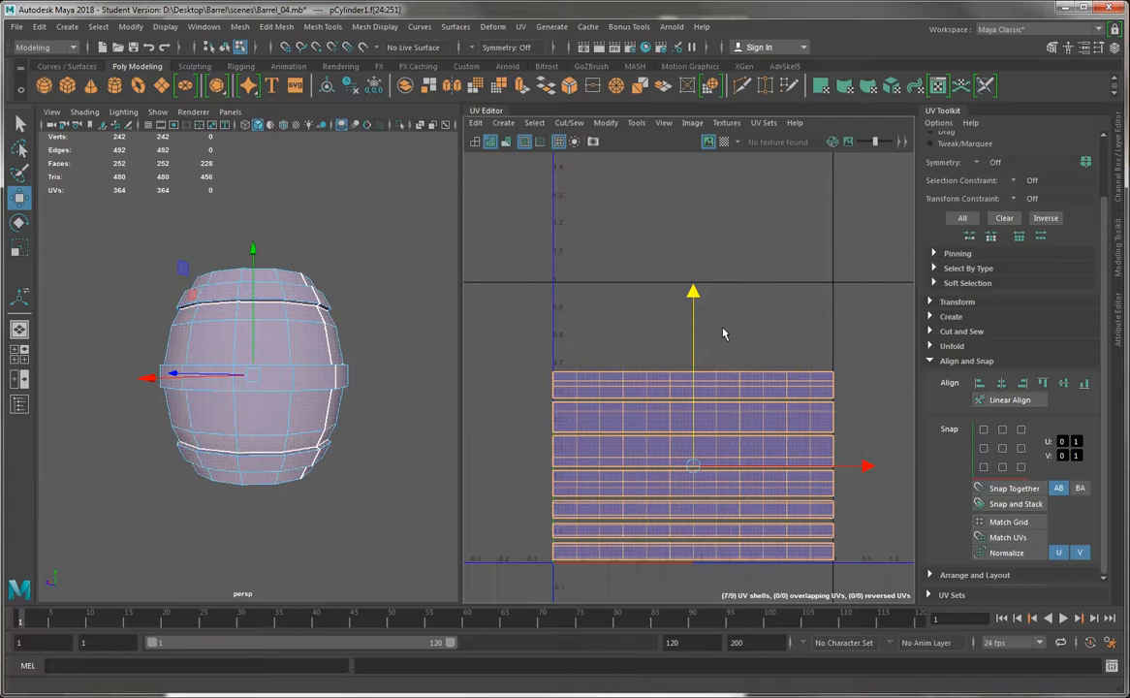
Move the upper round cap shell down toward the strip shells and place the other cap shell level beside it
{"action": "key", "text": "alt"}
{"action": "middle_click_drag", "start_coordinate": [679, 483], "coordinate": [761, 481], "text": "alt"}
{"action": "right_click_drag", "start_coordinate": [761, 480], "coordinate": [524, 352], "text": "alt"}
{"action": "middle_click_drag", "start_coordinate": [648, 367], "coordinate": [812, 345], "text": "alt"}
{"action": "double_click", "coordinate": [582, 267]}
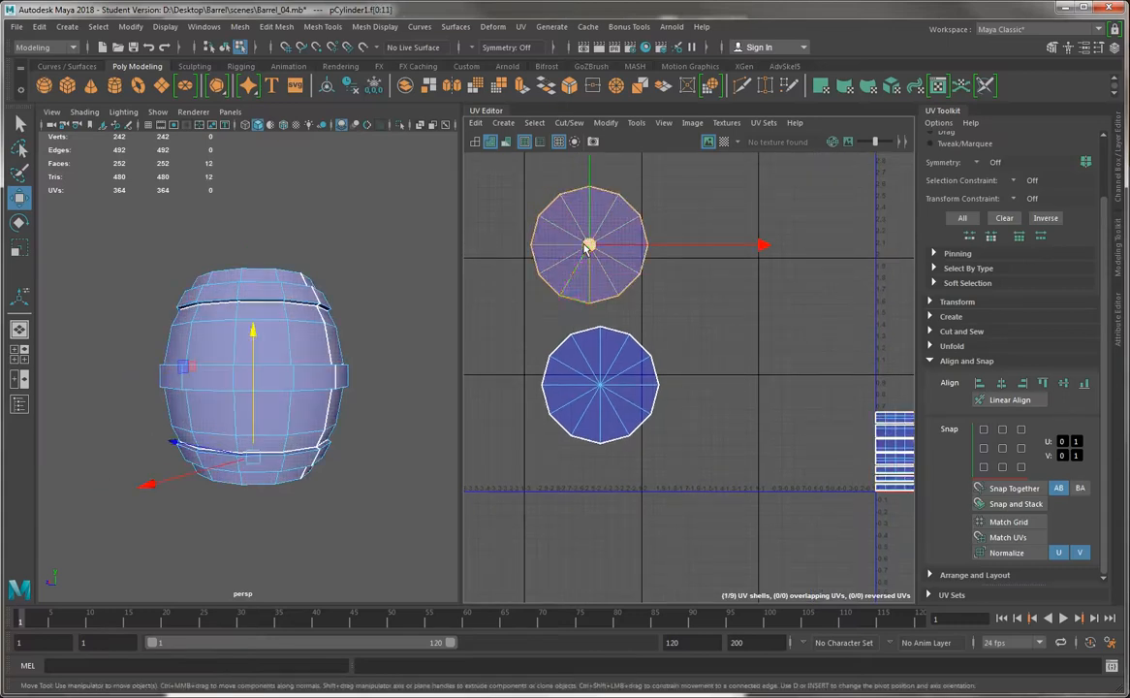
{"action": "left_click_drag", "start_coordinate": [587, 244], "coordinate": [759, 376]}
{"action": "left_click", "coordinate": [600, 385]}
{"action": "left_click_drag", "start_coordinate": [600, 384], "coordinate": [632, 378]}
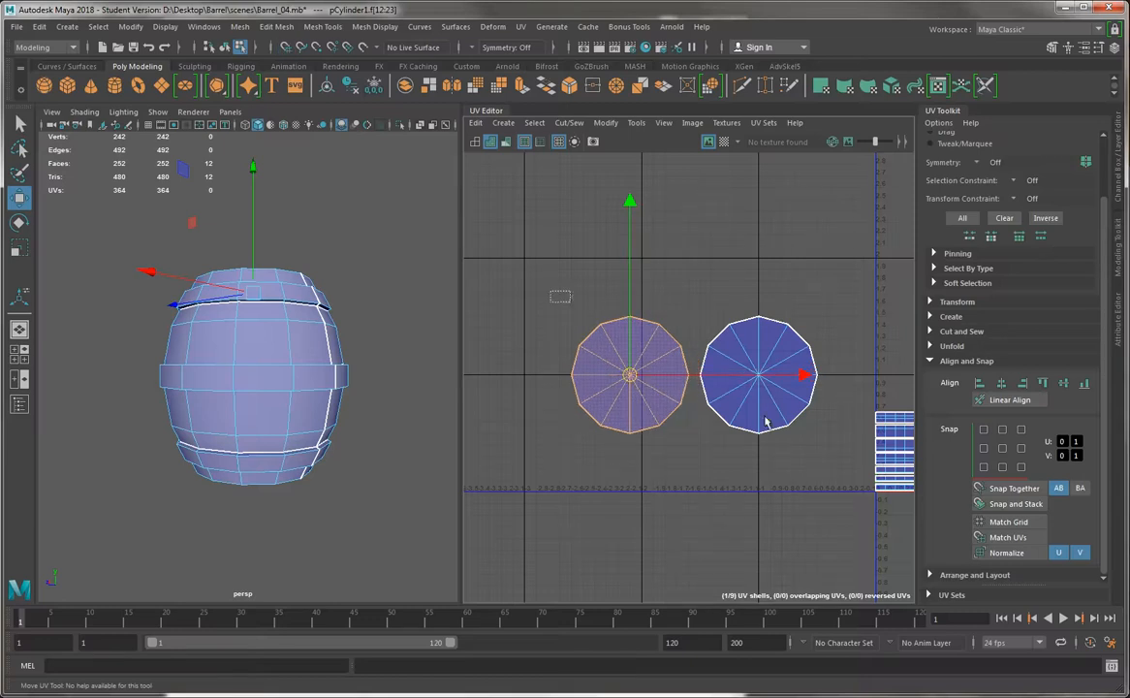
Select both round cap shells, scale them down uniformly, and place them side by side inside the 0–1 tile just above the strip shells
{"action": "left_click_drag", "start_coordinate": [528, 283], "coordinate": [816, 452]}
{"action": "key", "text": "r"}
{"action": "left_click_drag", "start_coordinate": [692, 377], "coordinate": [583, 381]}
{"action": "middle_click_drag", "start_coordinate": [621, 382], "coordinate": [444, 349], "text": "alt"}
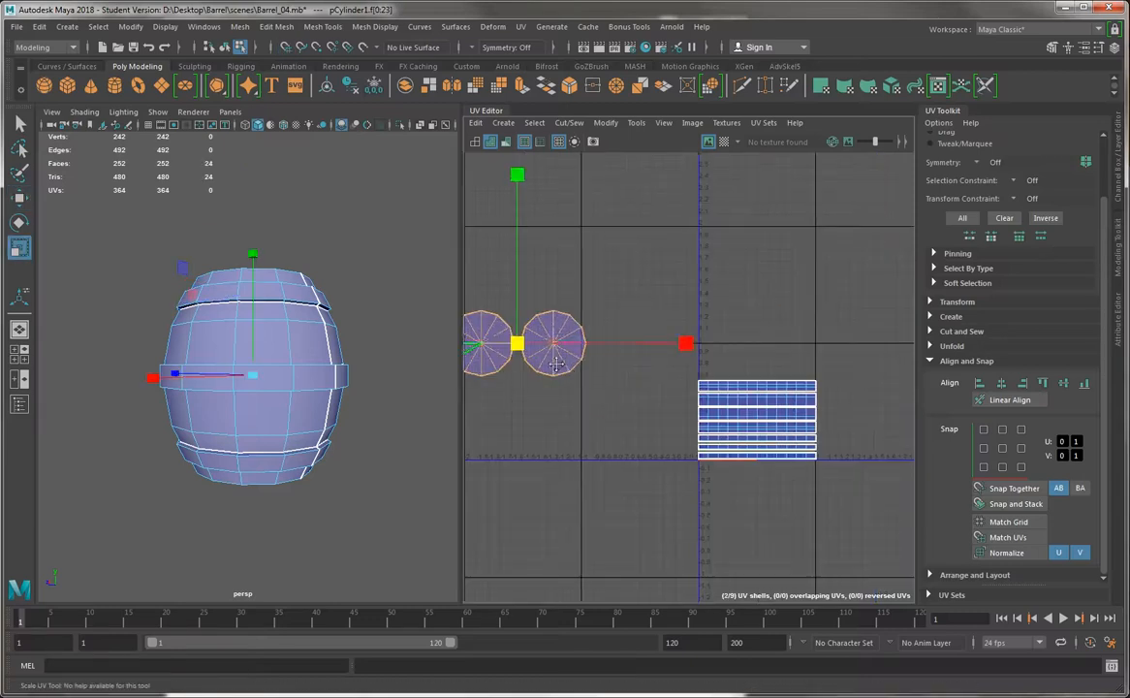
{"action": "key", "text": "w"}
{"action": "left_click_drag", "start_coordinate": [517, 346], "coordinate": [666, 389]}
{"action": "key", "text": "f"}
{"action": "key", "text": "r"}
{"action": "key", "text": "w"}
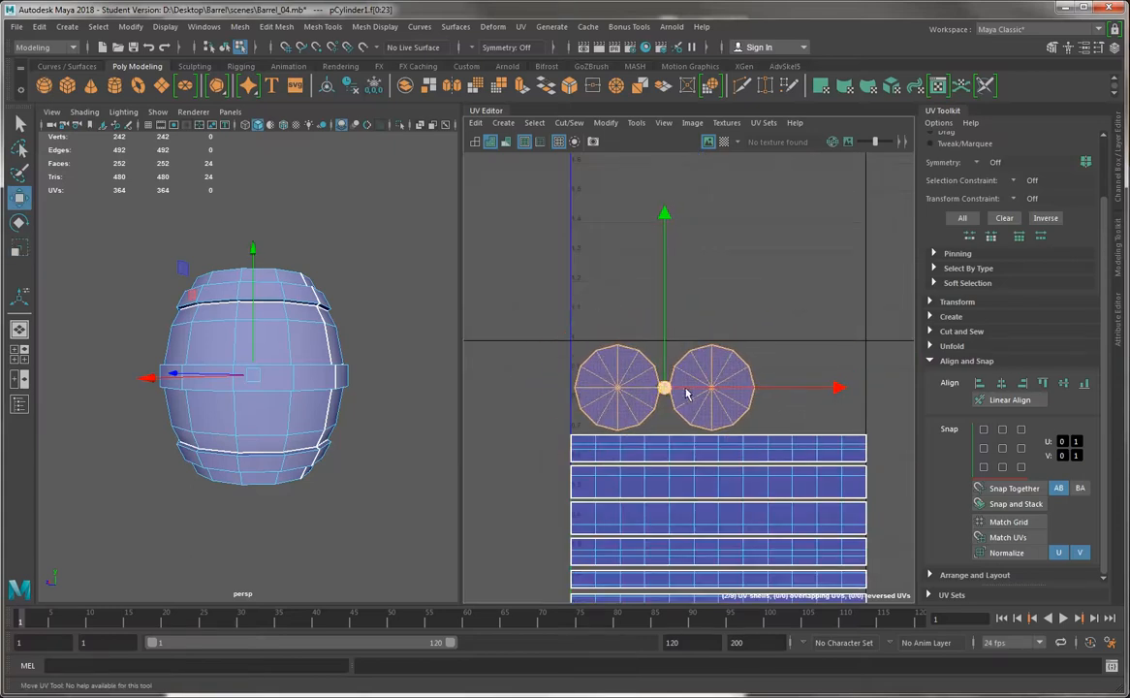
{"action": "left_click", "coordinate": [532, 373]}
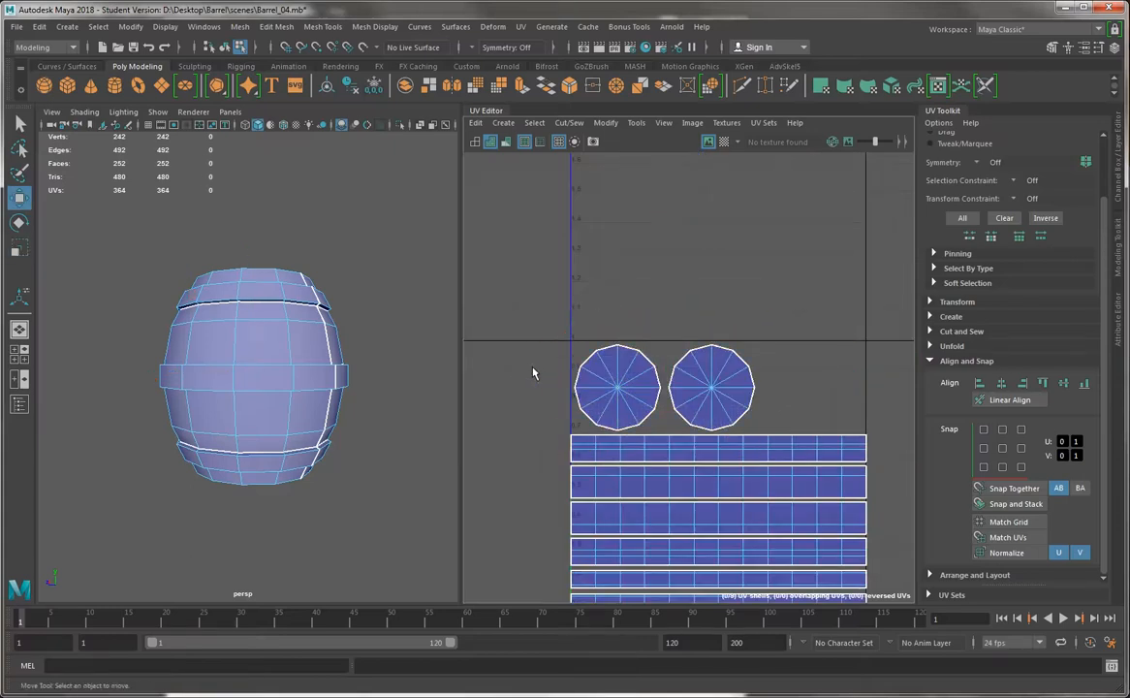
Display the checker pattern on the barrel and examine the squares around its body and bands for stretching and consistent size
{"action": "left_click", "coordinate": [723, 141]}
{"action": "left_click_drag", "start_coordinate": [321, 340], "coordinate": [315, 364], "text": "alt"}
{"action": "scroll", "coordinate": [315, 433], "scroll_direction": "up", "scroll_amount": 5}
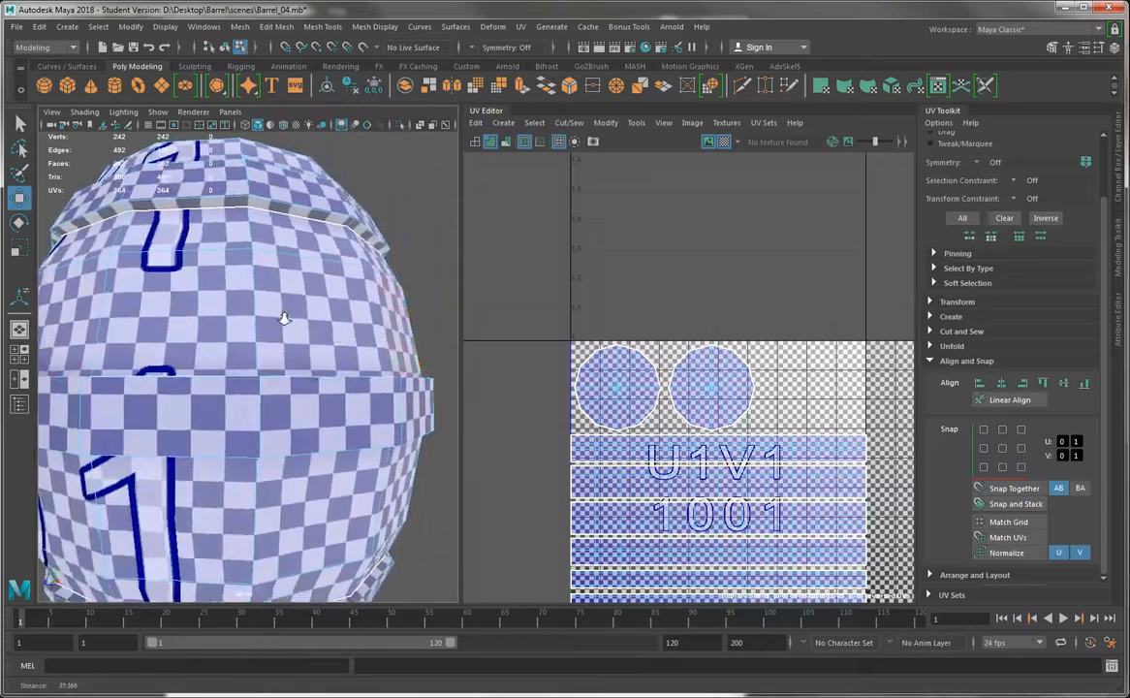
{"action": "scroll", "coordinate": [300, 370], "scroll_direction": "down", "scroll_amount": 5}
{"action": "scroll", "coordinate": [300, 370], "scroll_direction": "up", "scroll_amount": 1}
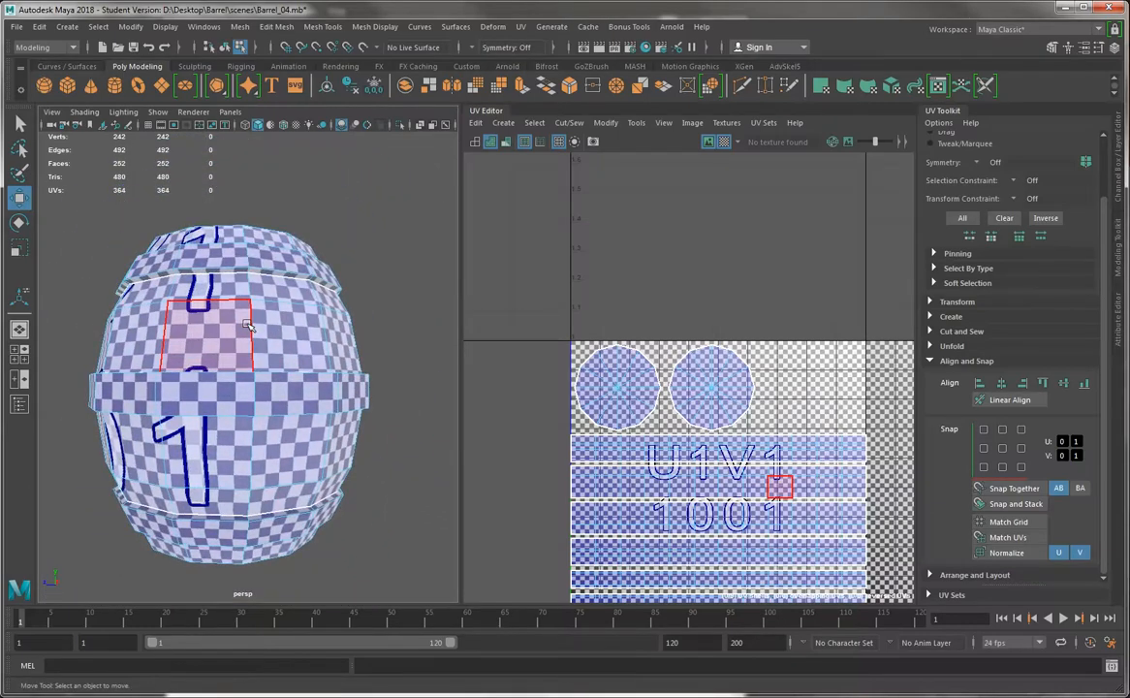
{"action": "left_click_drag", "start_coordinate": [291, 320], "coordinate": [233, 364], "text": "alt"}
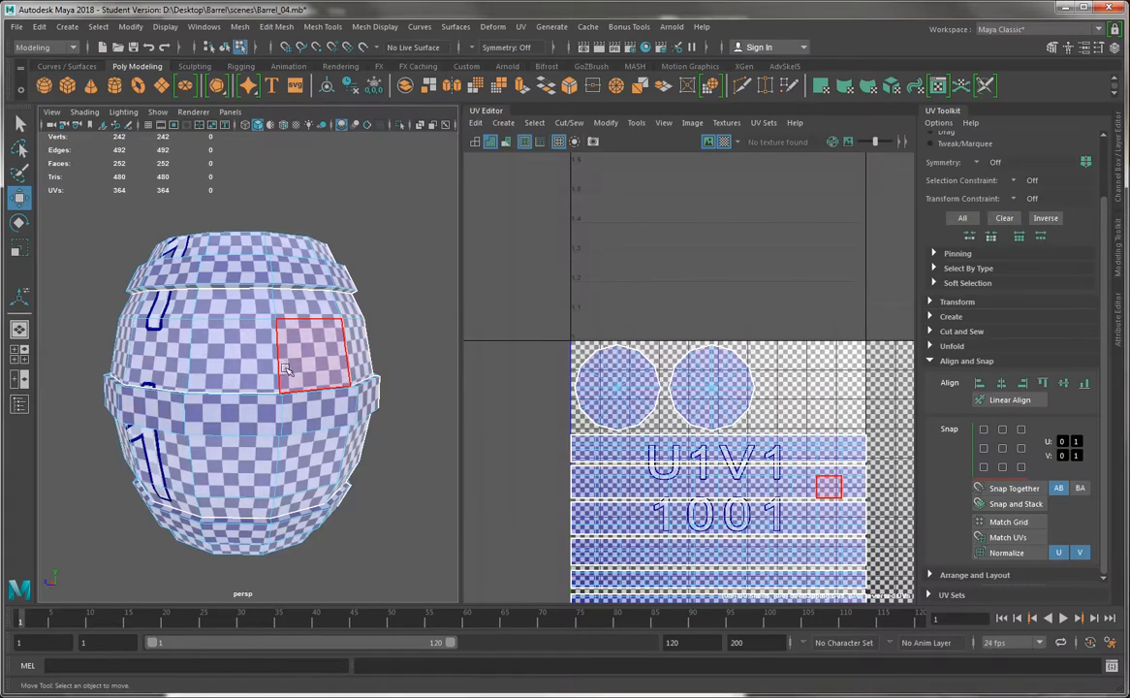
{"action": "left_click_drag", "start_coordinate": [264, 347], "coordinate": [223, 328], "text": "alt"}
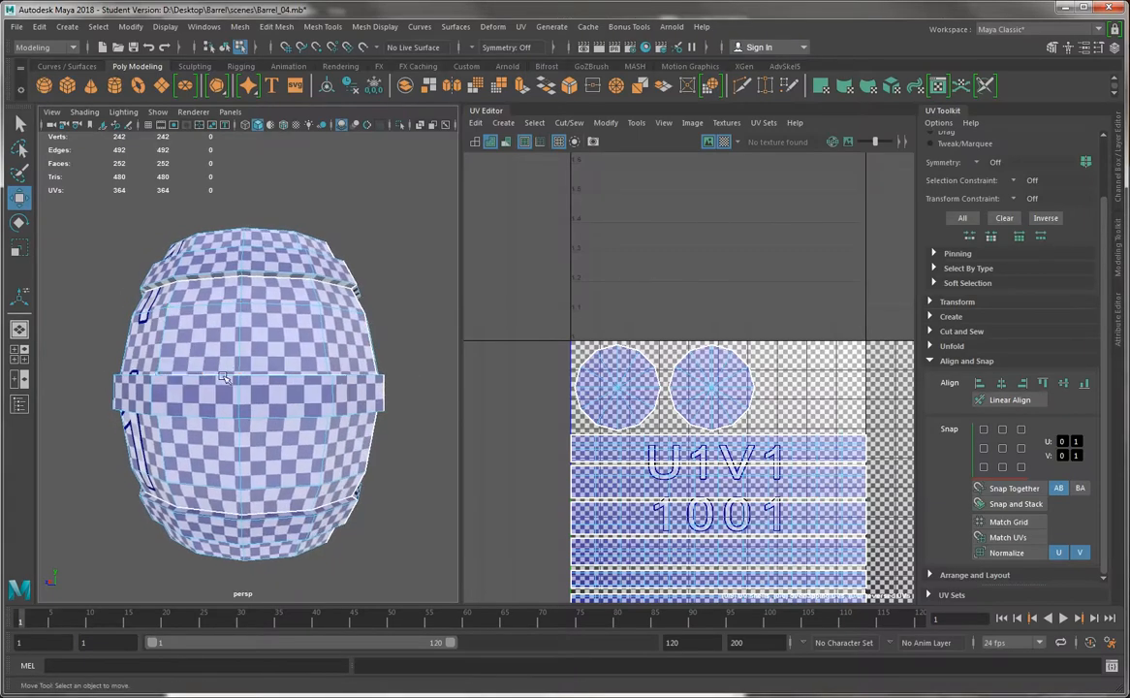
{"action": "left_click_drag", "start_coordinate": [276, 389], "coordinate": [209, 341], "text": "alt"}
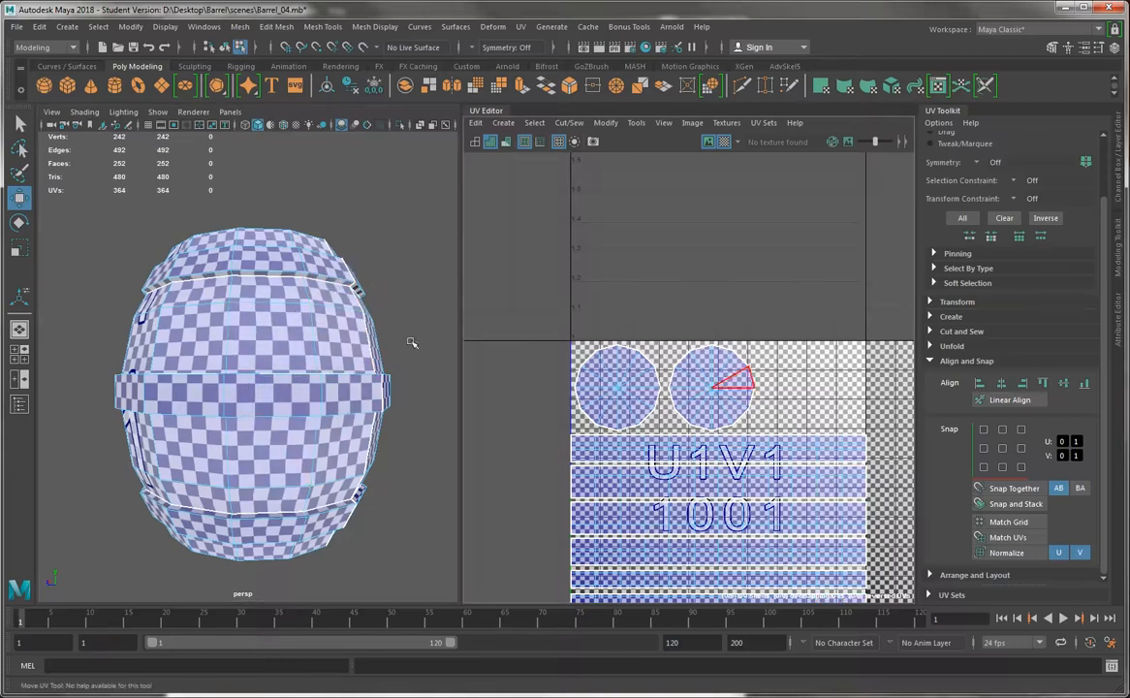
{"action": "right_click_drag", "start_coordinate": [271, 308], "coordinate": [359, 260]}
Leave component selection, select the whole barrel as an object, and turn off the checker pattern
{"action": "left_click", "coordinate": [357, 254]}
{"action": "left_click_drag", "start_coordinate": [323, 232], "coordinate": [312, 277], "text": "alt"}
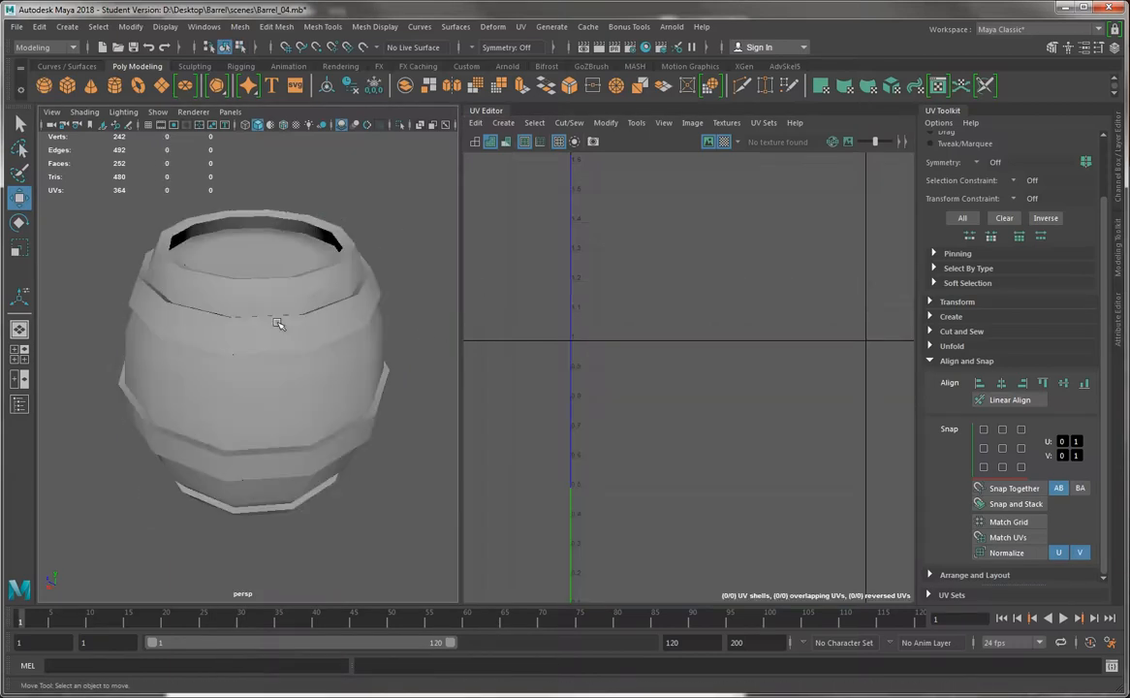
{"action": "left_click", "coordinate": [278, 324]}
{"action": "mouse_move", "coordinate": [278, 324]}
{"action": "left_mouse_down", "text": "alt"}
{"action": "mouse_move", "coordinate": [290, 329]}
{"action": "mouse_move", "coordinate": [286, 363]}
{"action": "mouse_move", "coordinate": [265, 409]}
{"action": "mouse_move", "coordinate": [290, 398]}
{"action": "mouse_move", "coordinate": [274, 388]}
{"action": "left_mouse_up", "text": "alt"}
{"action": "left_click", "coordinate": [724, 142]}
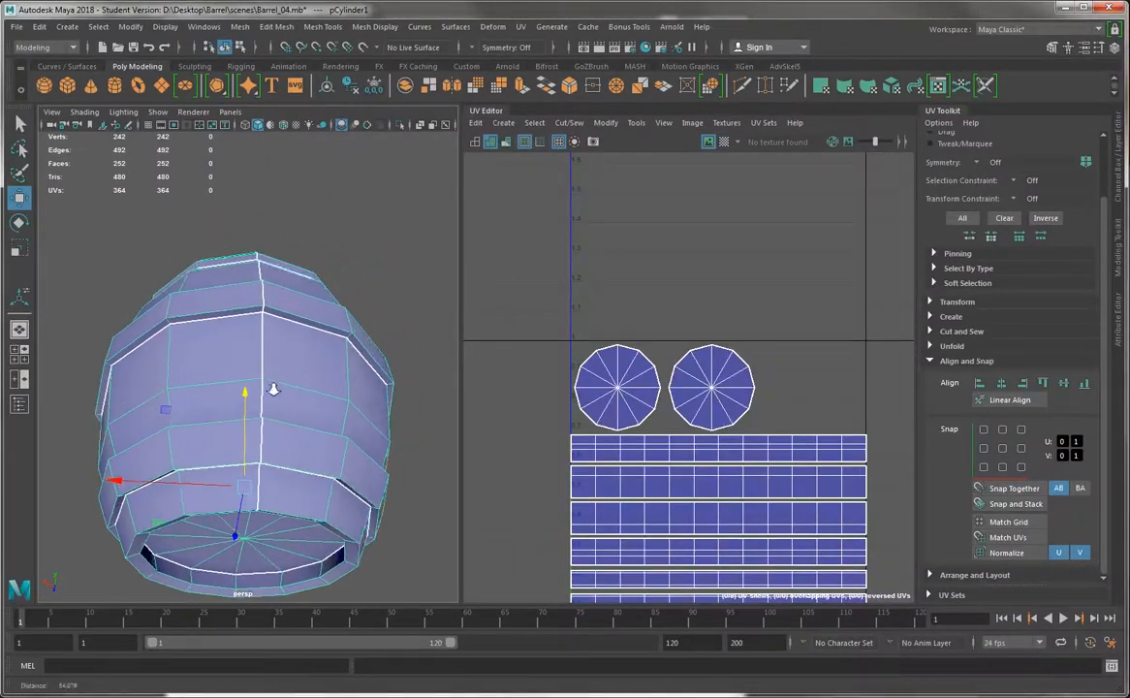
Examine the UV seams along the barrel's body, bands and caps from all sides and compare them with the packed shells
{"action": "right_click_drag", "start_coordinate": [274, 389], "coordinate": [273, 601], "text": "alt"}
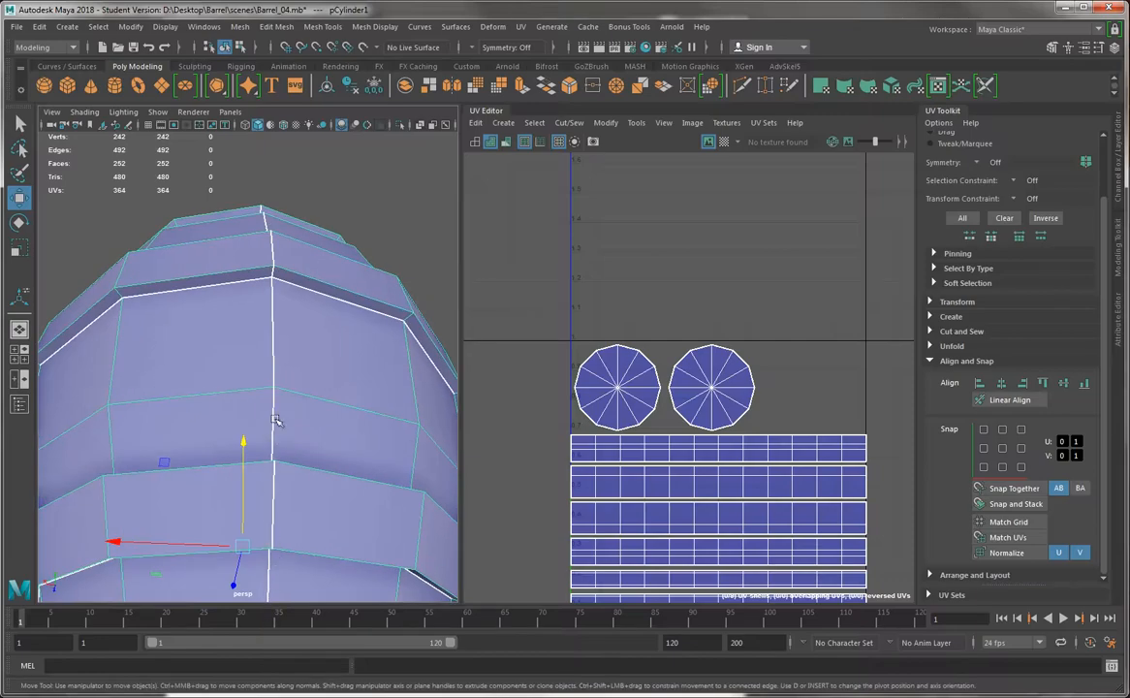
{"action": "left_click_drag", "start_coordinate": [272, 320], "coordinate": [329, 299], "text": "alt"}
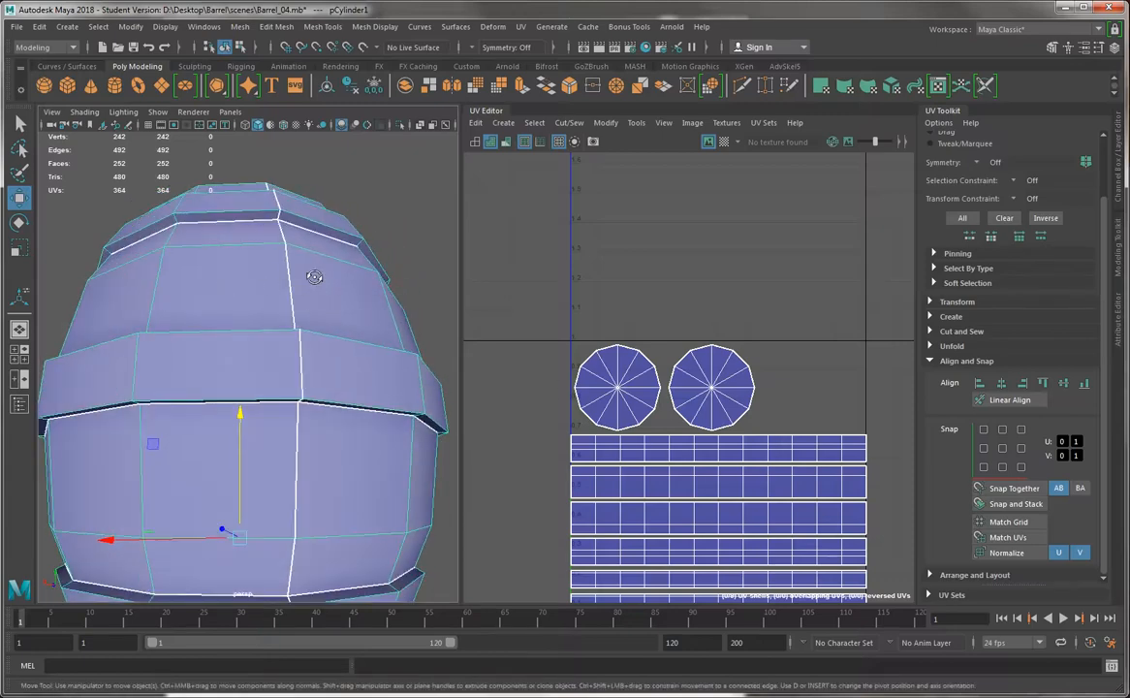
{"action": "left_click_drag", "start_coordinate": [313, 277], "coordinate": [248, 229], "text": "alt"}
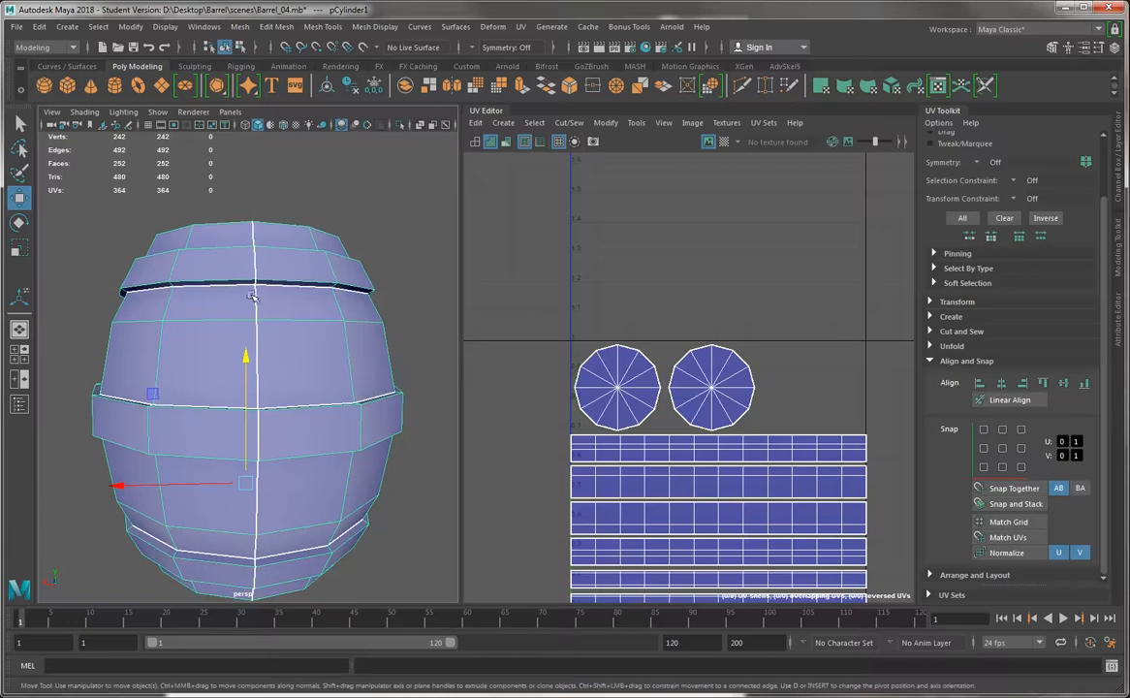
{"action": "middle_click_drag", "start_coordinate": [577, 549], "coordinate": [575, 410], "text": "alt"}
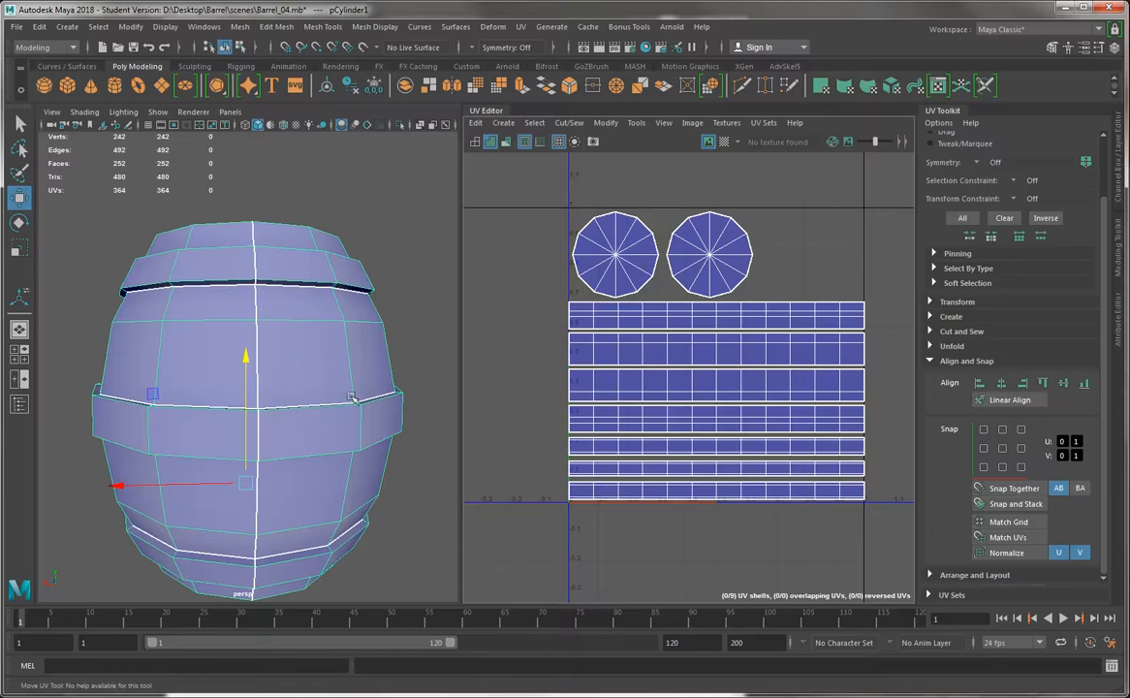
{"action": "left_click_drag", "start_coordinate": [352, 397], "coordinate": [392, 321], "text": "alt"}
{"action": "left_click_drag", "start_coordinate": [331, 367], "coordinate": [280, 361], "text": "alt"}
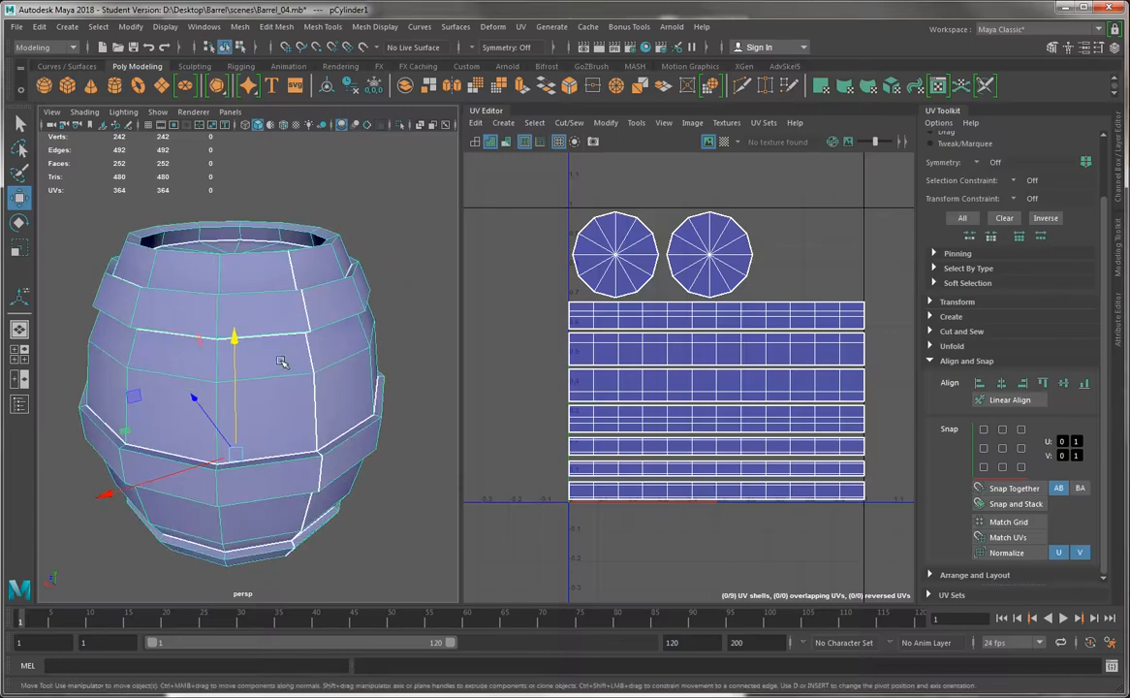
{"action": "left_click_drag", "start_coordinate": [215, 394], "coordinate": [303, 365], "text": "alt"}
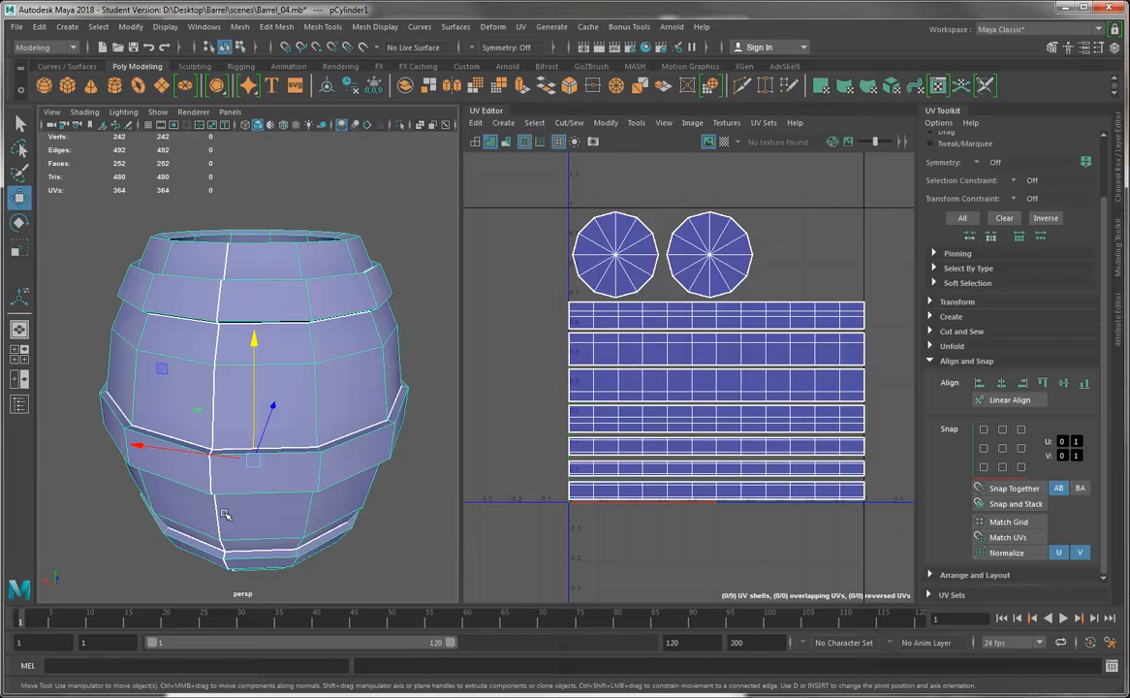
{"action": "left_click_drag", "start_coordinate": [326, 160], "coordinate": [456, 254], "text": "alt"}
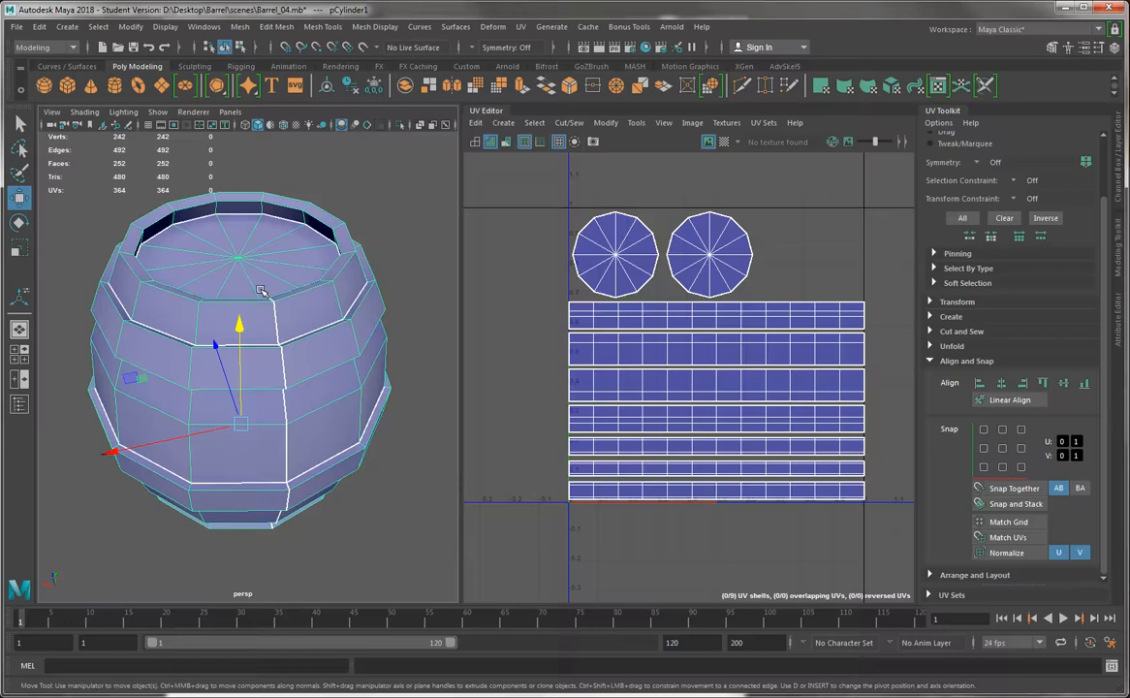
{"action": "mouse_move", "coordinate": [262, 291]}
{"action": "left_mouse_down", "text": "alt"}
{"action": "mouse_move", "coordinate": [381, 267]}
{"action": "mouse_move", "coordinate": [252, 296]}
{"action": "left_mouse_up", "text": "alt"}
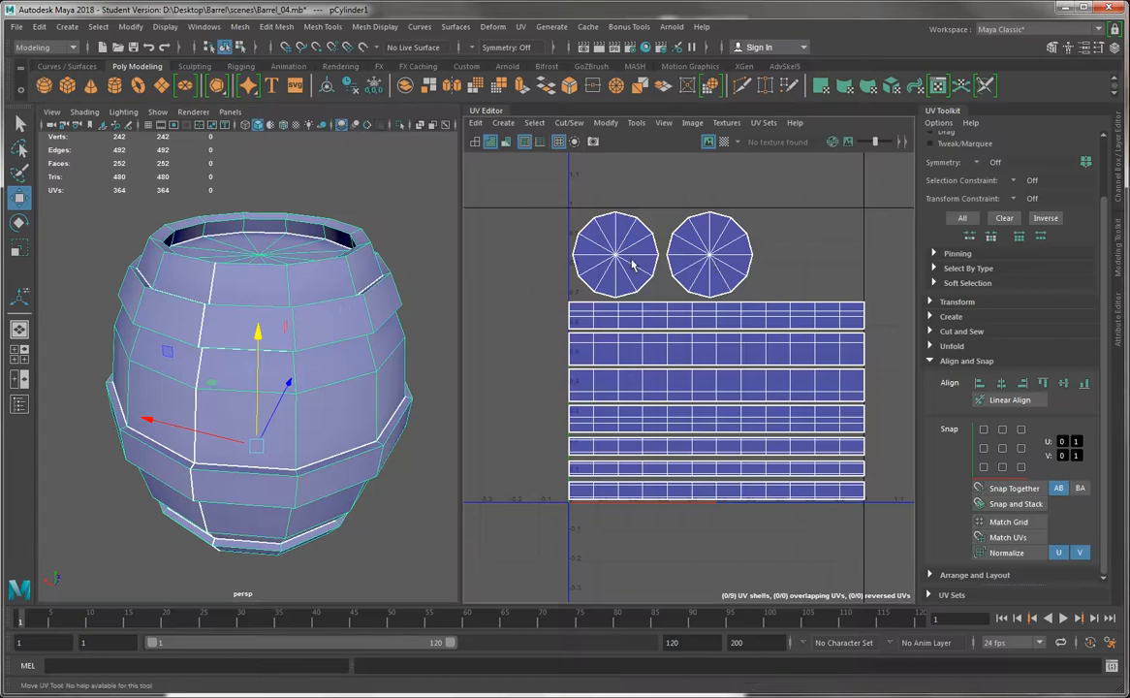
Select all nine UV shells in the tile and open the UV Snapshot options
{"action": "mouse_move", "coordinate": [630, 260]}
{"action": "right_mouse_down"}
{"action": "mouse_move", "coordinate": [629, 277]}
{"action": "mouse_move", "coordinate": [634, 263]}
{"action": "mouse_move", "coordinate": [617, 256]}
{"action": "right_mouse_up"}
{"action": "left_click_drag", "start_coordinate": [532, 184], "coordinate": [897, 538]}
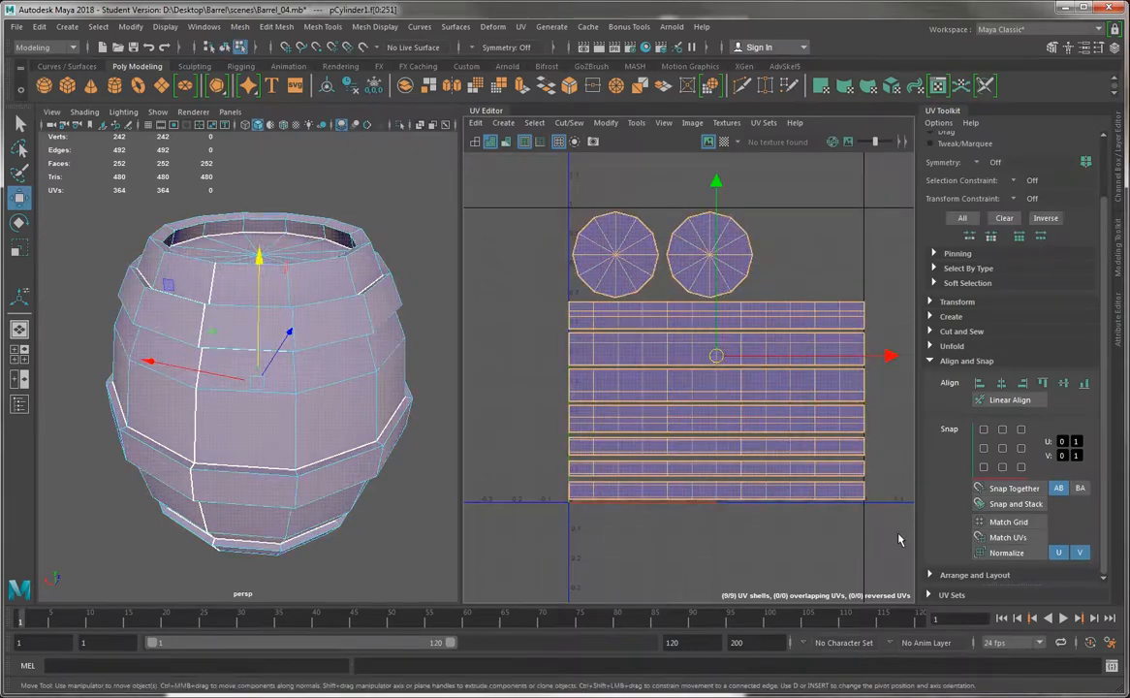
{"action": "left_click", "coordinate": [594, 142]}
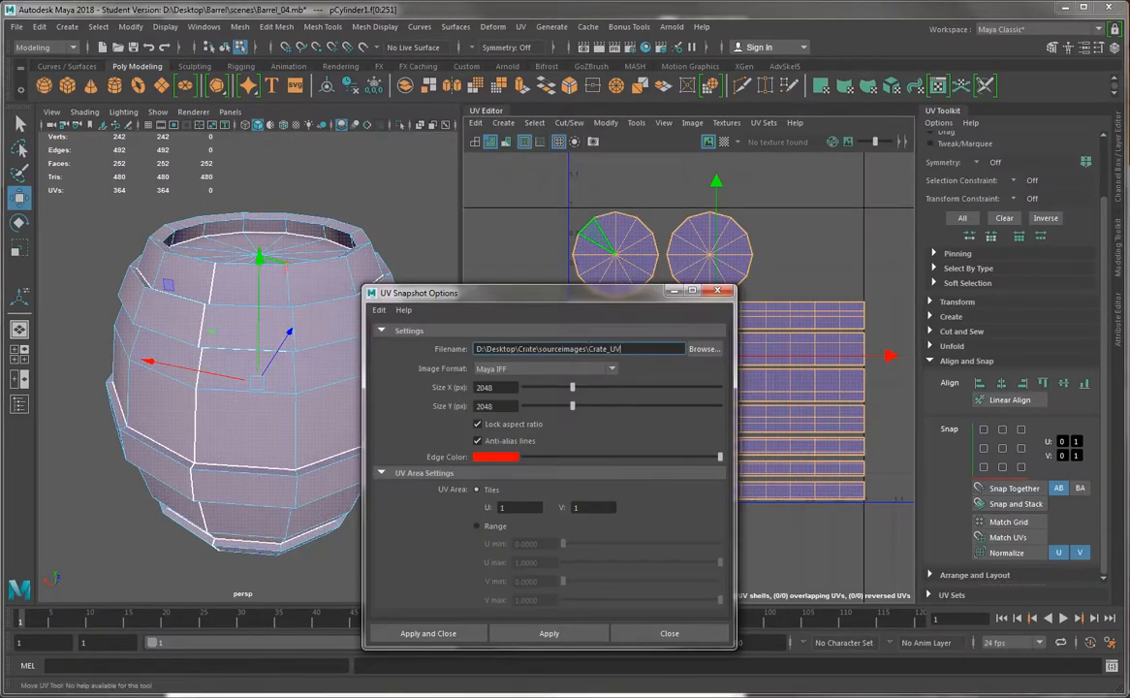
Export the UV snapshot as Barrel_UV in the Barrel project's sourceimages folder, using Maya IFF format at 2048 × 2048 px
{"action": "left_click", "coordinate": [704, 348]}
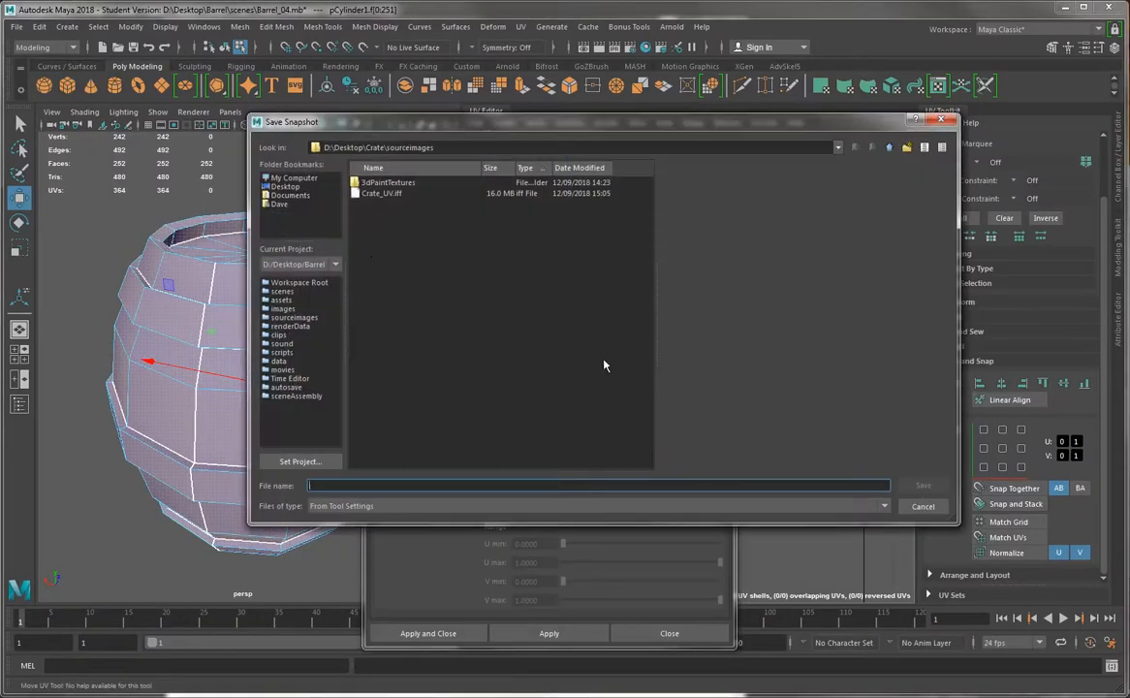
{"action": "left_click", "coordinate": [286, 186]}
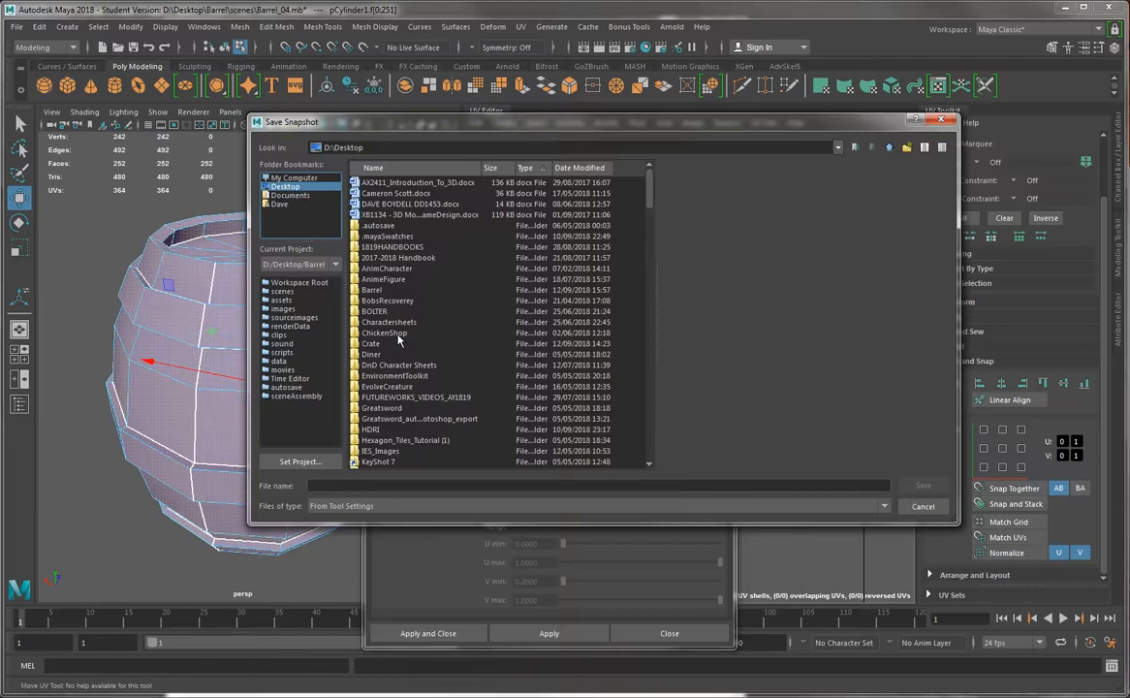
{"action": "double_click", "coordinate": [378, 290]}
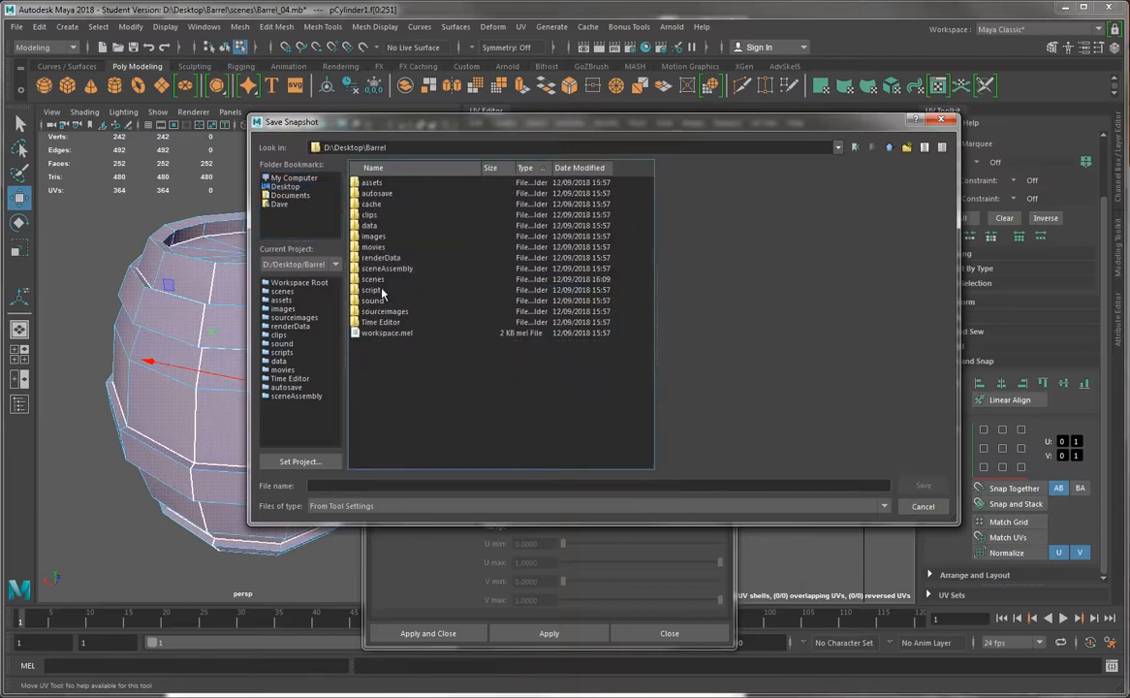
{"action": "double_click", "coordinate": [385, 312]}
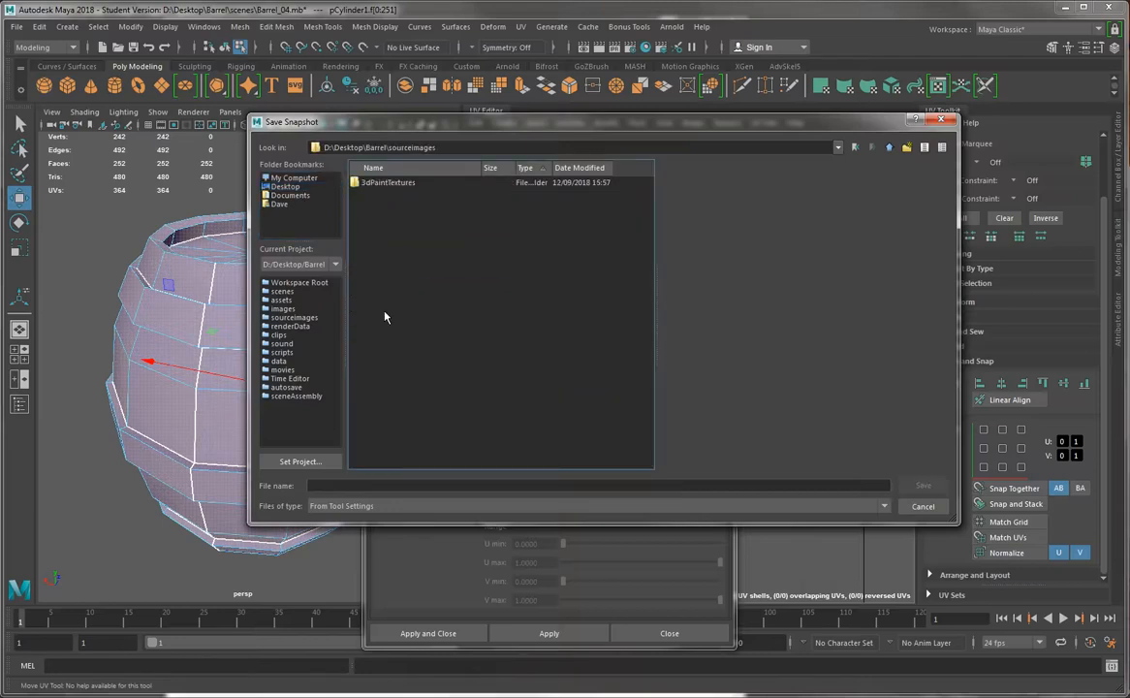
{"action": "left_click", "coordinate": [715, 485]}
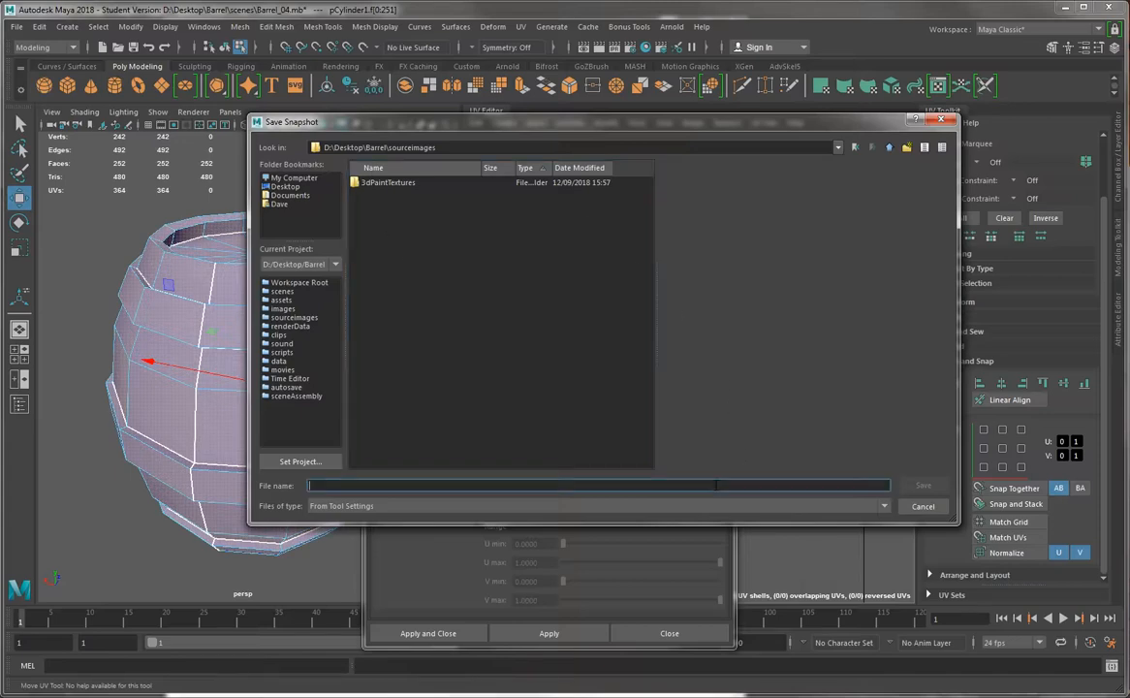
{"action": "type", "text": "Barrel_UV"}
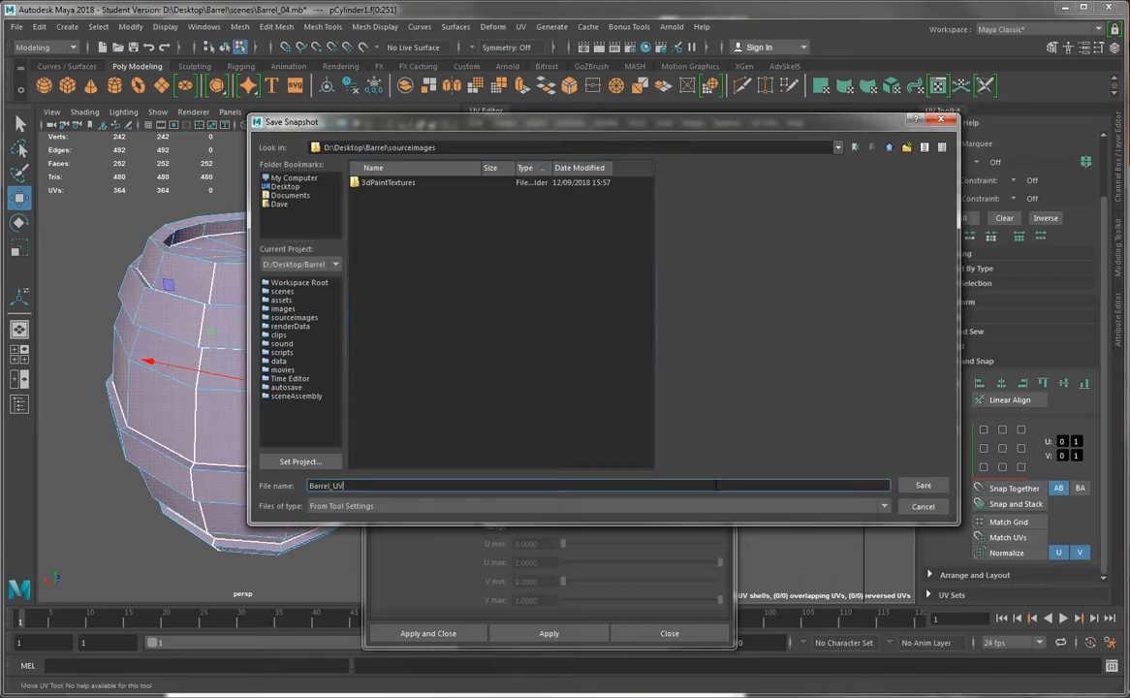
{"action": "key", "text": "Return"}
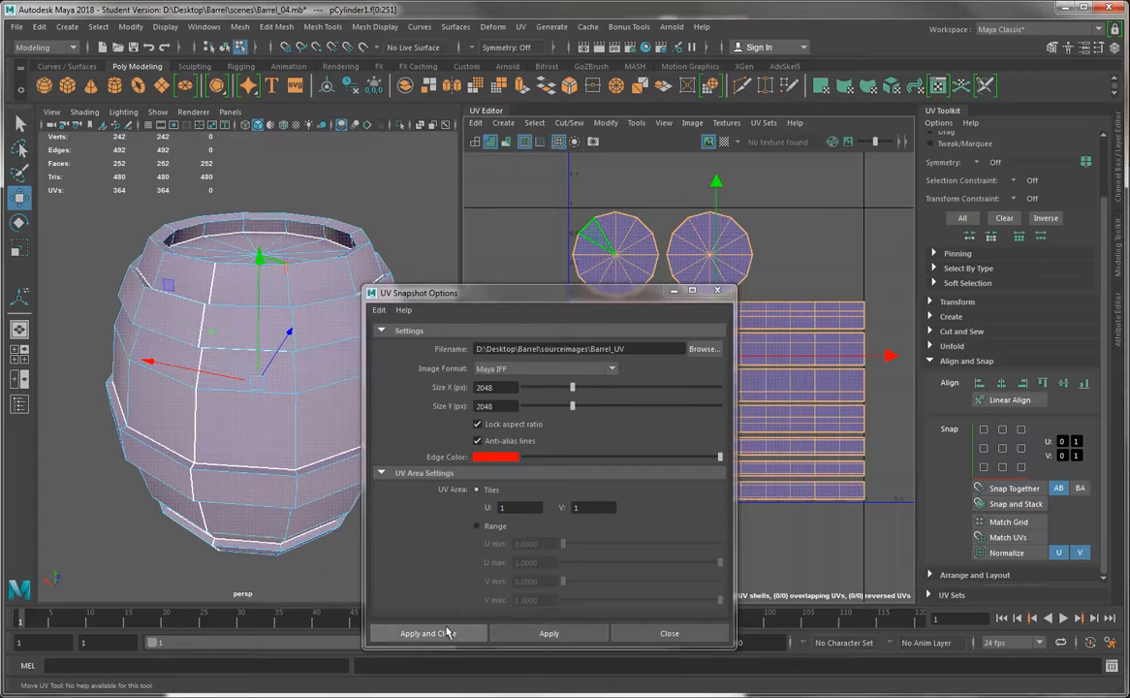
{"action": "left_click", "coordinate": [407, 636]}
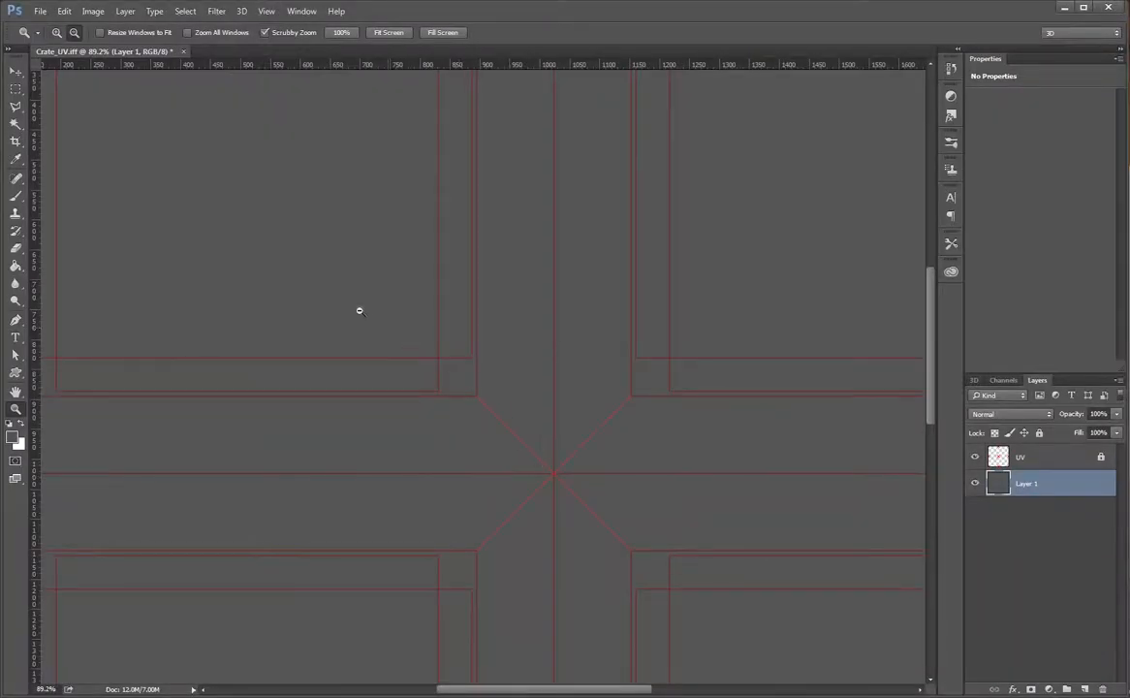
Switch to Photoshop and open Barrel_UV.iff from the sourceimages folder of the Barrel project on the Desktop
{"action": "left_click_drag", "start_coordinate": [505, 346], "coordinate": [449, 371]}
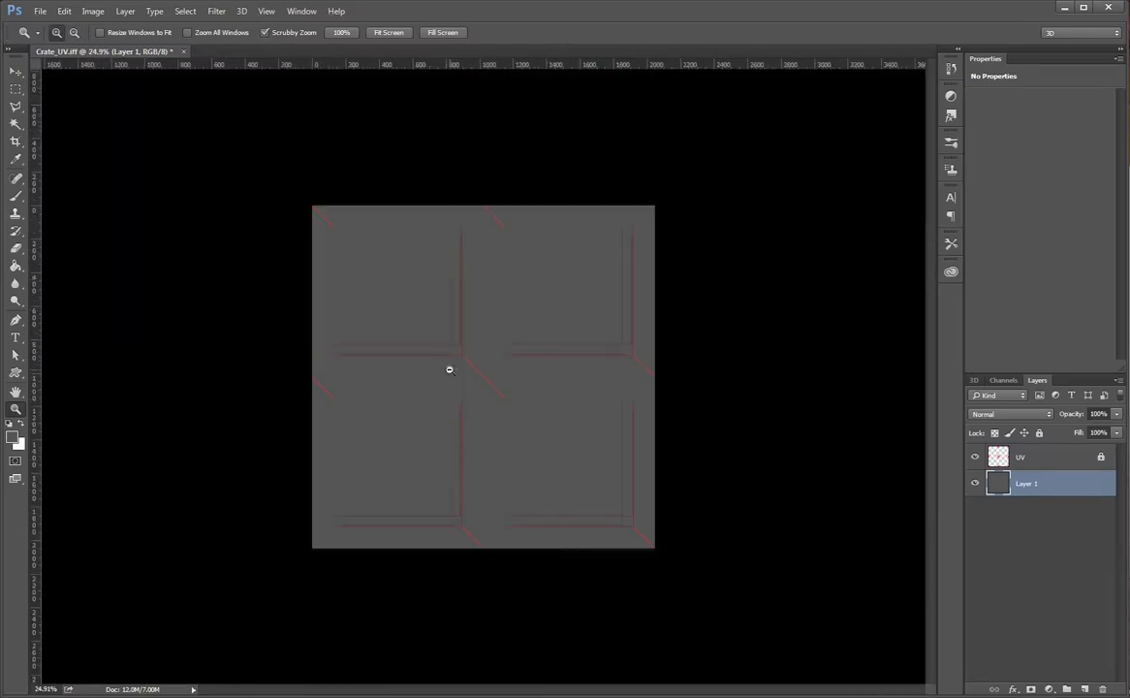
{"action": "left_click", "coordinate": [44, 13]}
{"action": "left_click", "coordinate": [49, 39]}
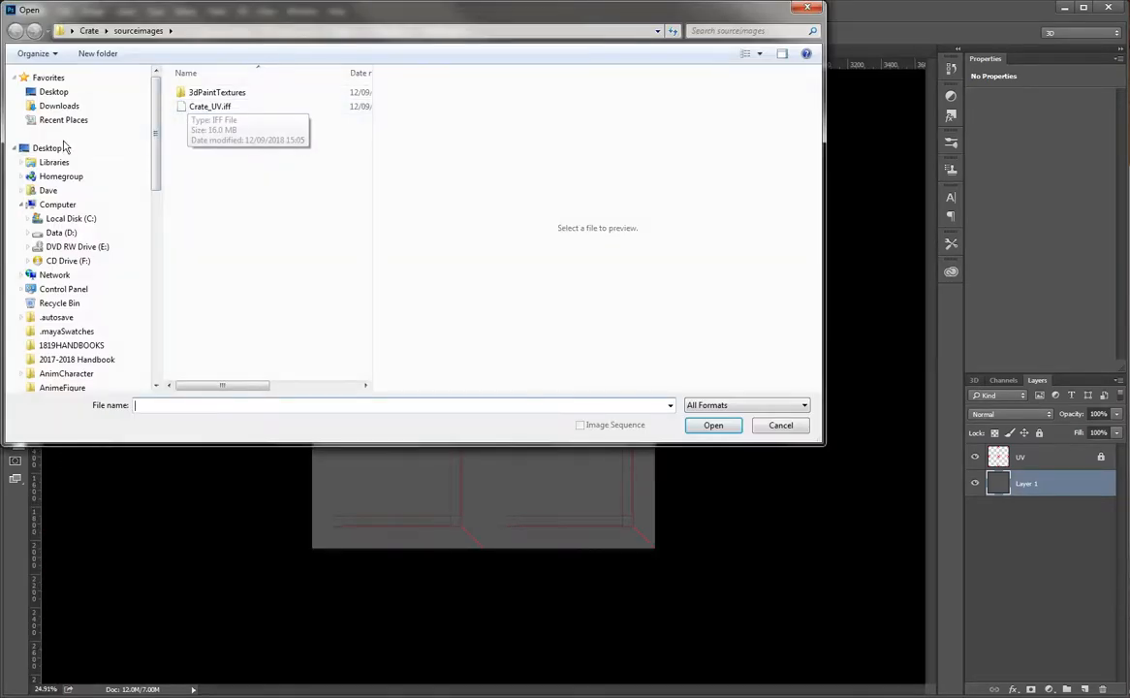
{"action": "left_click", "coordinate": [62, 32]}
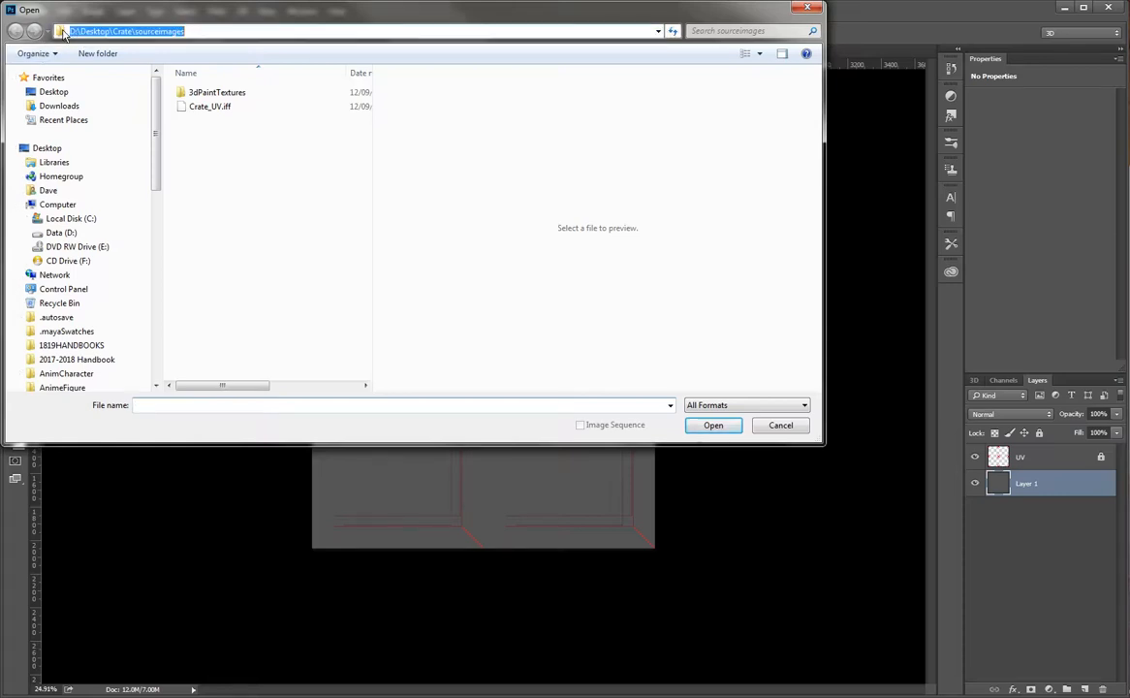
{"action": "left_click", "coordinate": [41, 92]}
{"action": "double_click", "coordinate": [200, 176]}
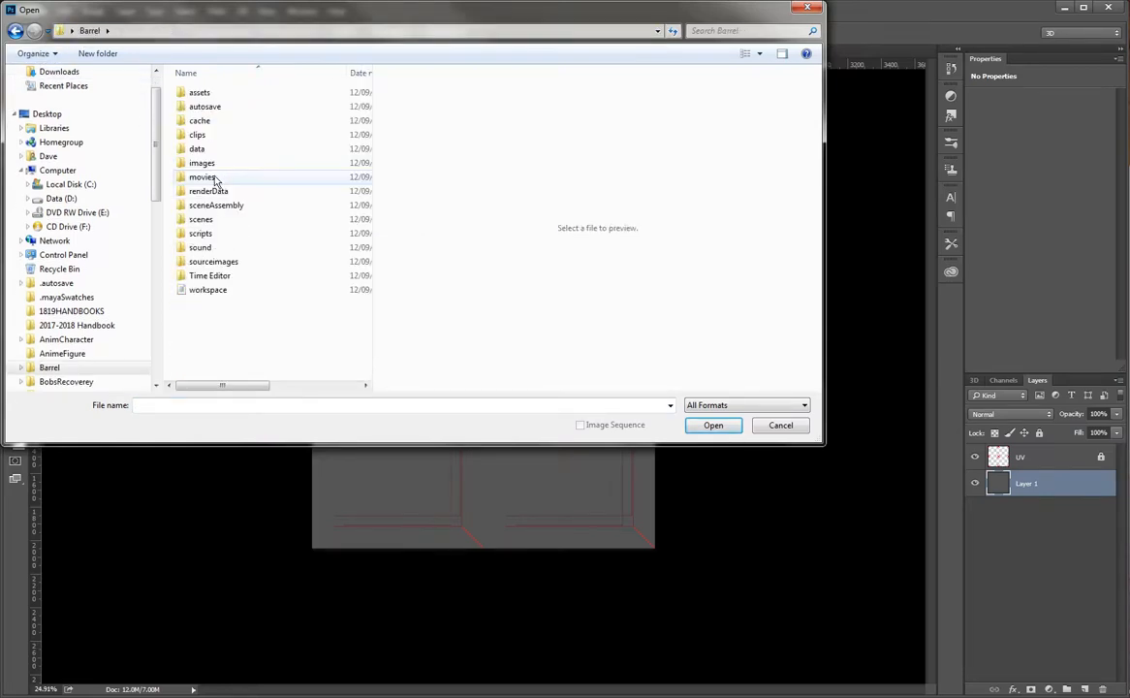
{"action": "double_click", "coordinate": [223, 261]}
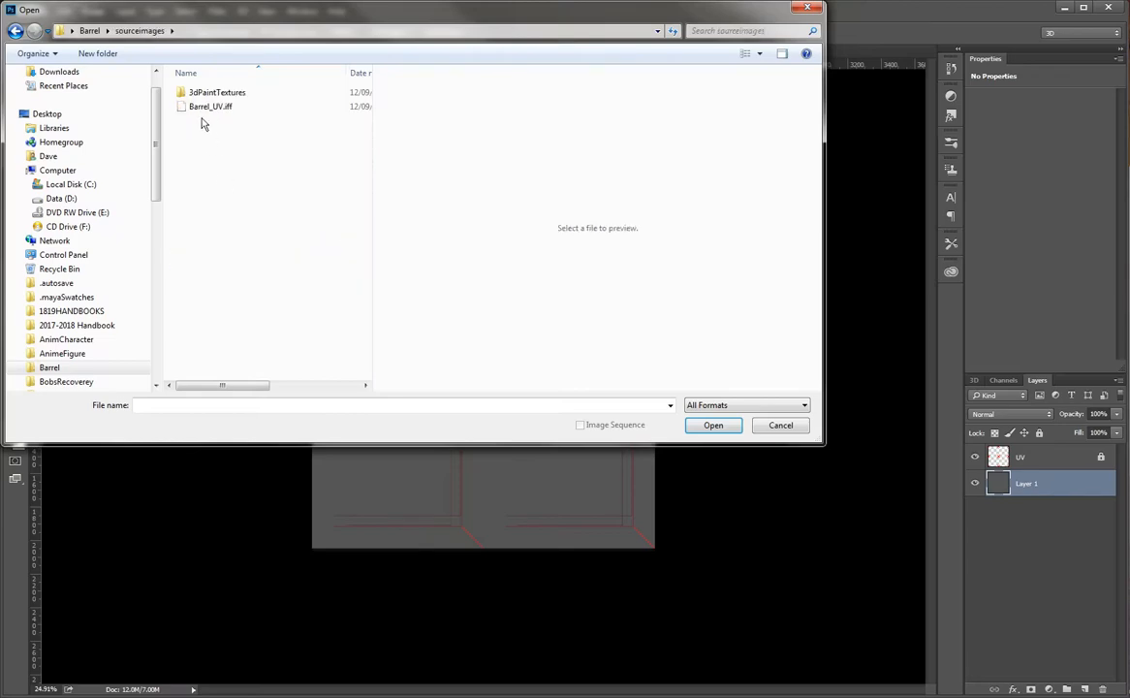
{"action": "left_click", "coordinate": [203, 108]}
{"action": "double_click", "coordinate": [202, 108]}
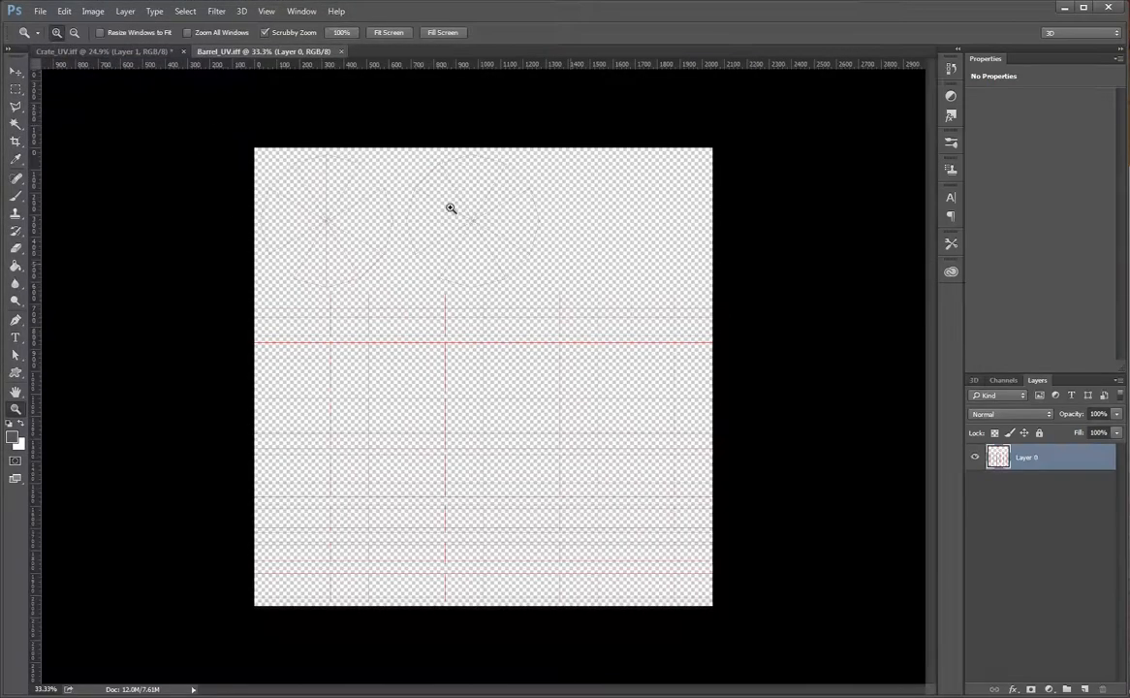
Place the UV wireframe layer above a new empty layer, name it UV and lock it
{"action": "left_click", "coordinate": [1088, 691]}
{"action": "left_click_drag", "start_coordinate": [1038, 461], "coordinate": [1022, 520]}
{"action": "double_click", "coordinate": [1029, 458]}
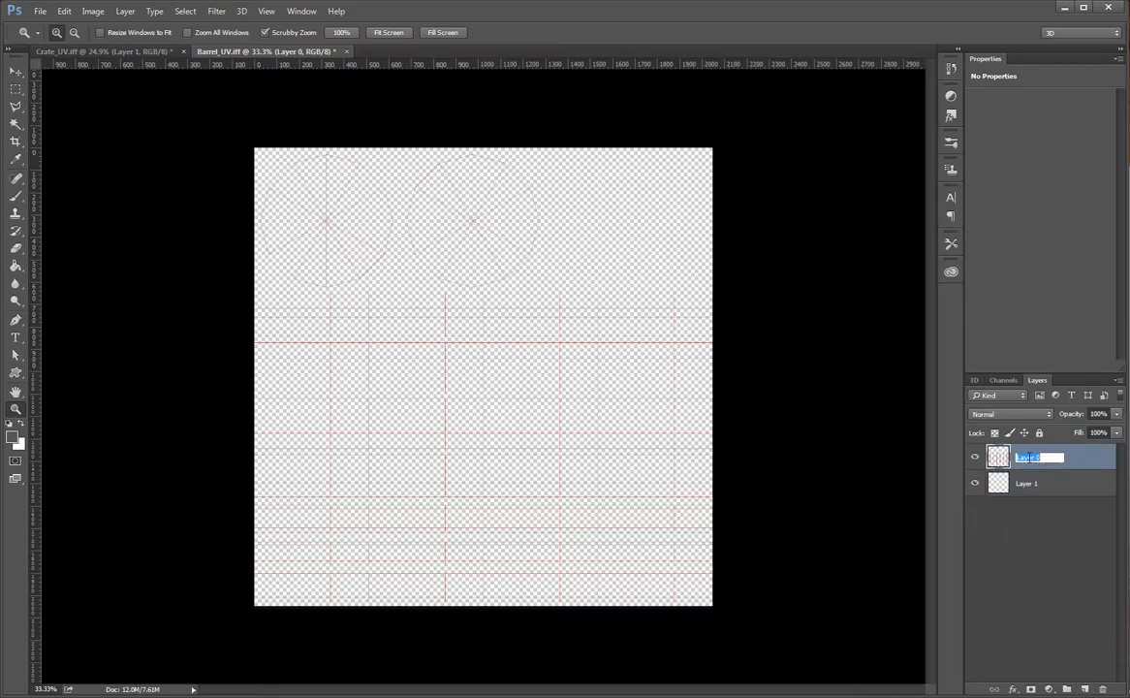
{"action": "type", "text": "UV"}
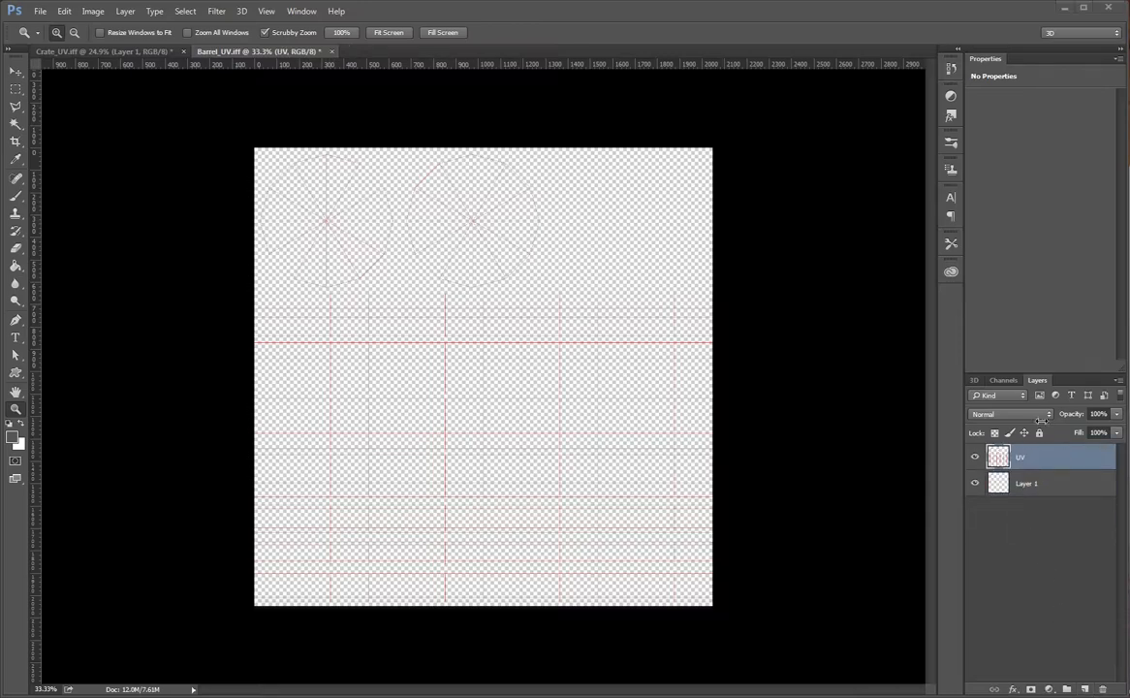
{"action": "left_click", "coordinate": [1039, 432]}
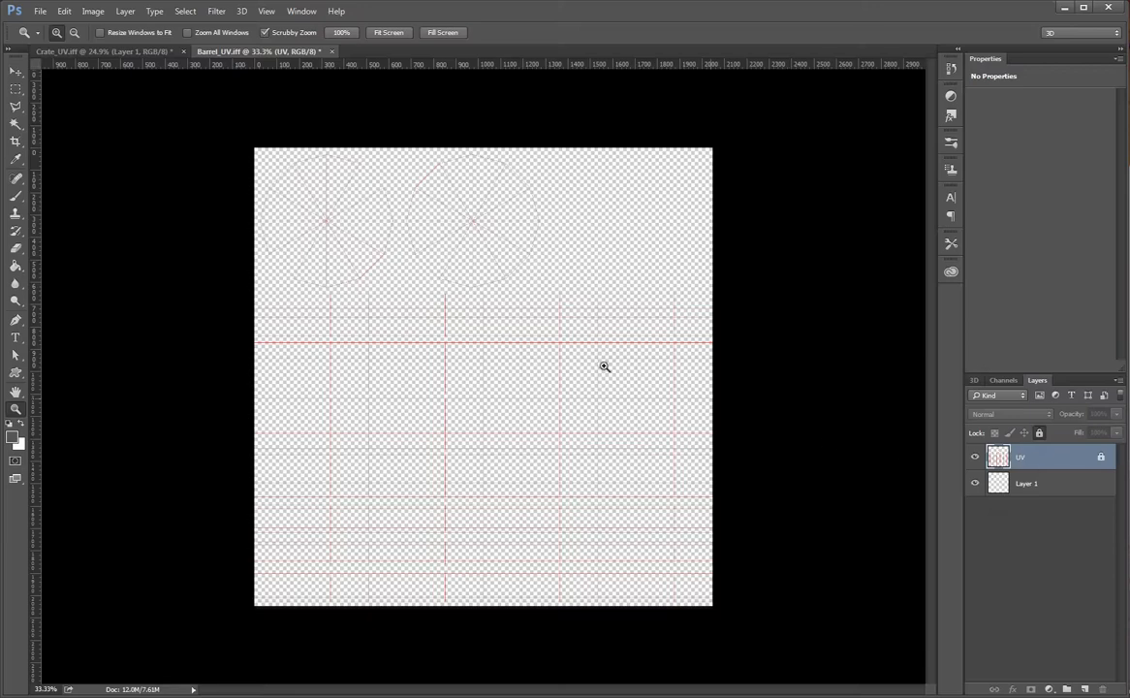
Fill the empty layer beneath the UV wireframe with dark grey and add another empty layer above the fill
{"action": "left_click", "coordinate": [1061, 480]}
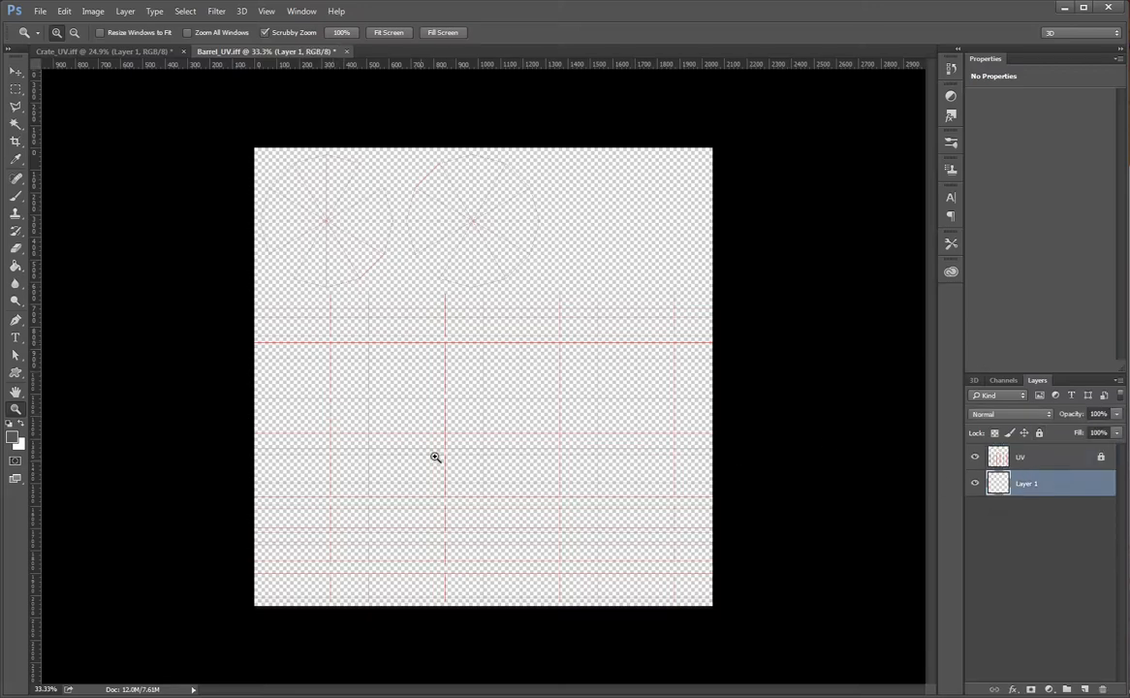
{"action": "key", "text": "g"}
{"action": "left_click", "coordinate": [338, 415]}
{"action": "key", "text": "z"}
{"action": "left_click_drag", "start_coordinate": [417, 318], "coordinate": [451, 333]}
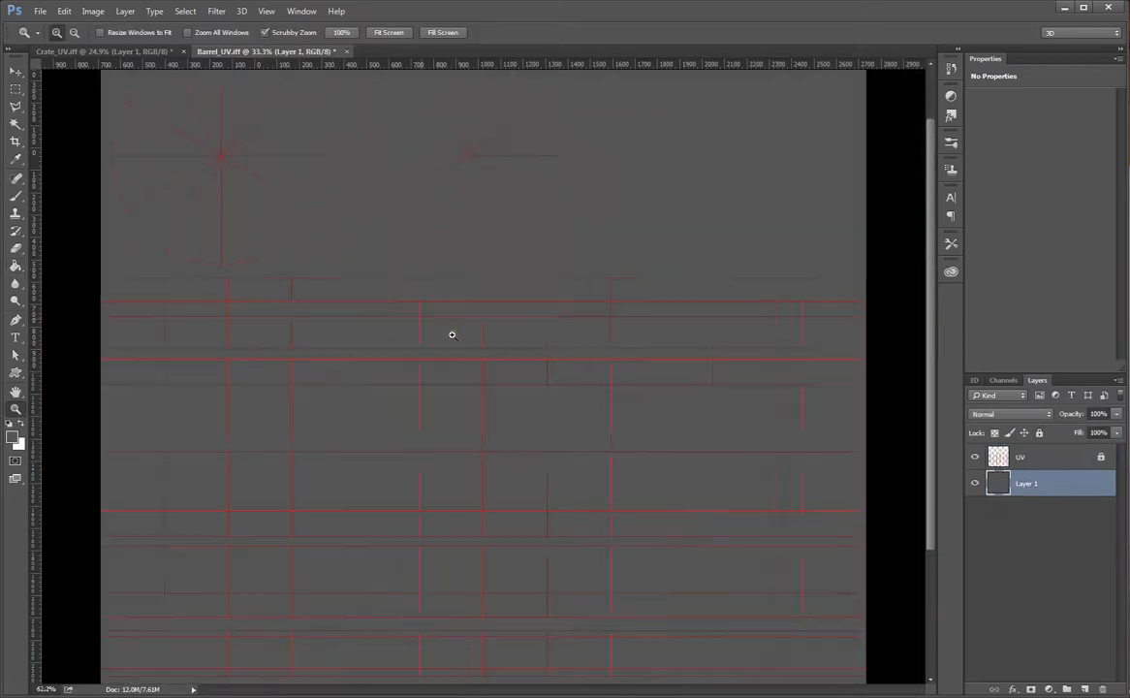
{"action": "left_click_drag", "start_coordinate": [475, 423], "coordinate": [431, 339]}
{"action": "left_click_drag", "start_coordinate": [308, 346], "coordinate": [572, 546]}
{"action": "left_click_drag", "start_coordinate": [452, 460], "coordinate": [385, 352]}
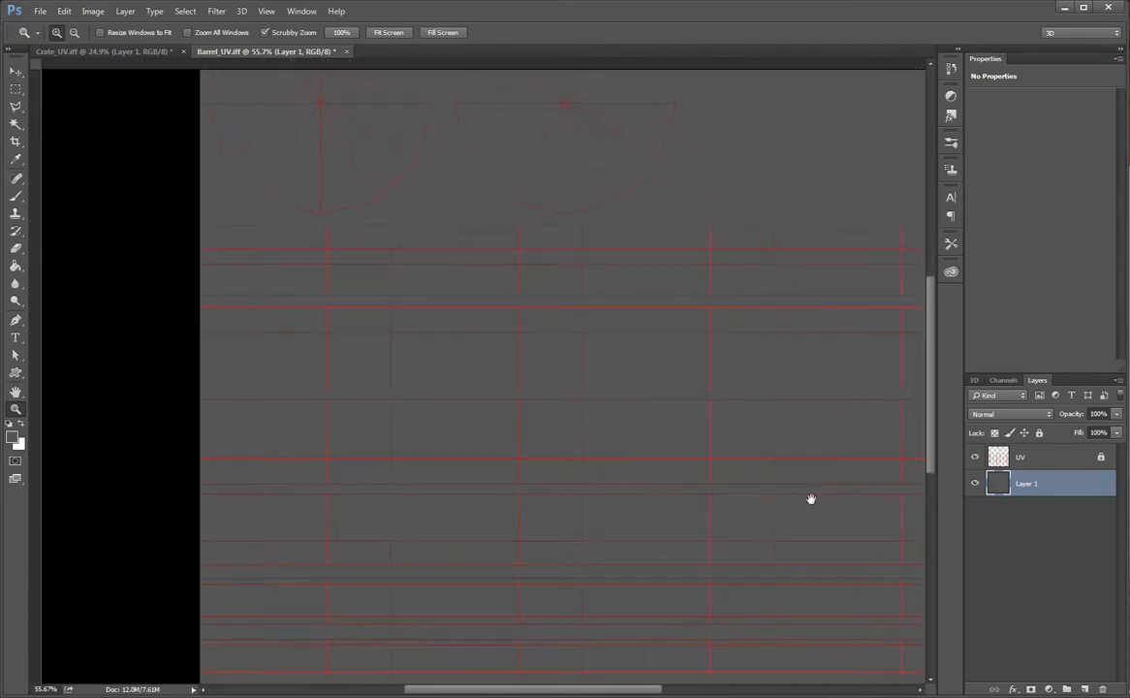
{"action": "left_click", "coordinate": [1084, 688]}
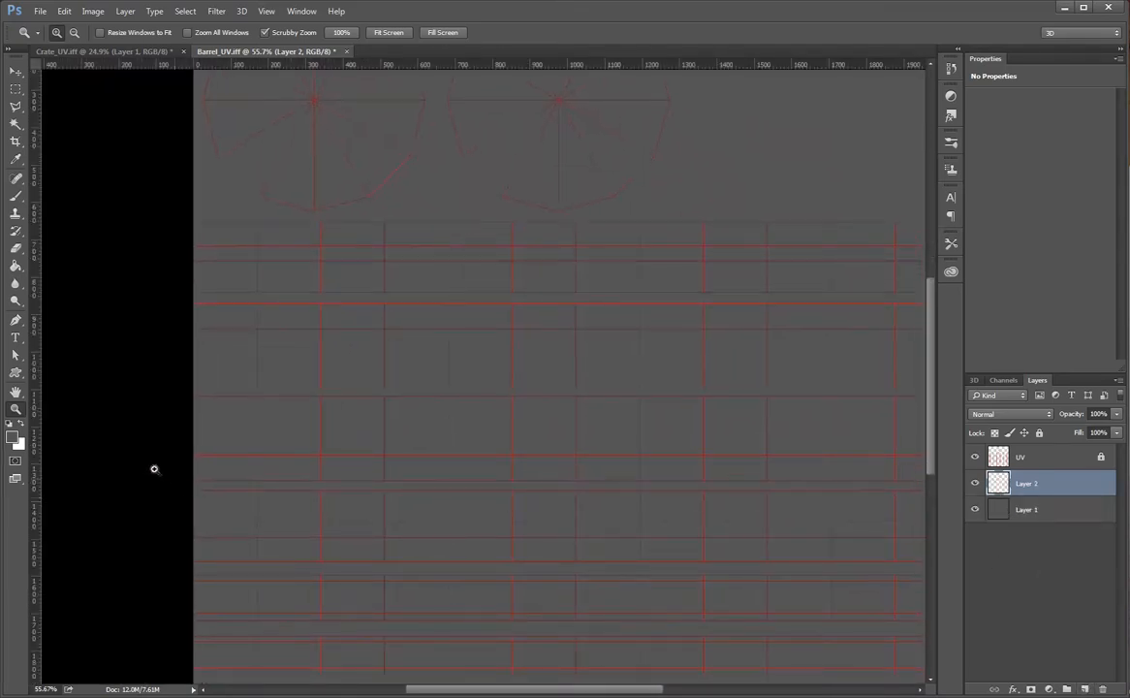
Try two white brush strokes across the UV grid on the new layer and undo both
{"action": "key", "text": "c"}
{"action": "key", "text": "b"}
{"action": "key", "text": "x"}
{"action": "mouse_move", "coordinate": [587, 290]}
{"action": "left_mouse_down"}
{"action": "mouse_move", "coordinate": [595, 487]}
{"action": "mouse_move", "coordinate": [523, 661]}
{"action": "left_mouse_up"}
{"action": "key", "text": "ctrl+z"}
{"action": "left_click_drag", "start_coordinate": [499, 384], "coordinate": [669, 483]}
{"action": "key", "text": "ctrl+z"}
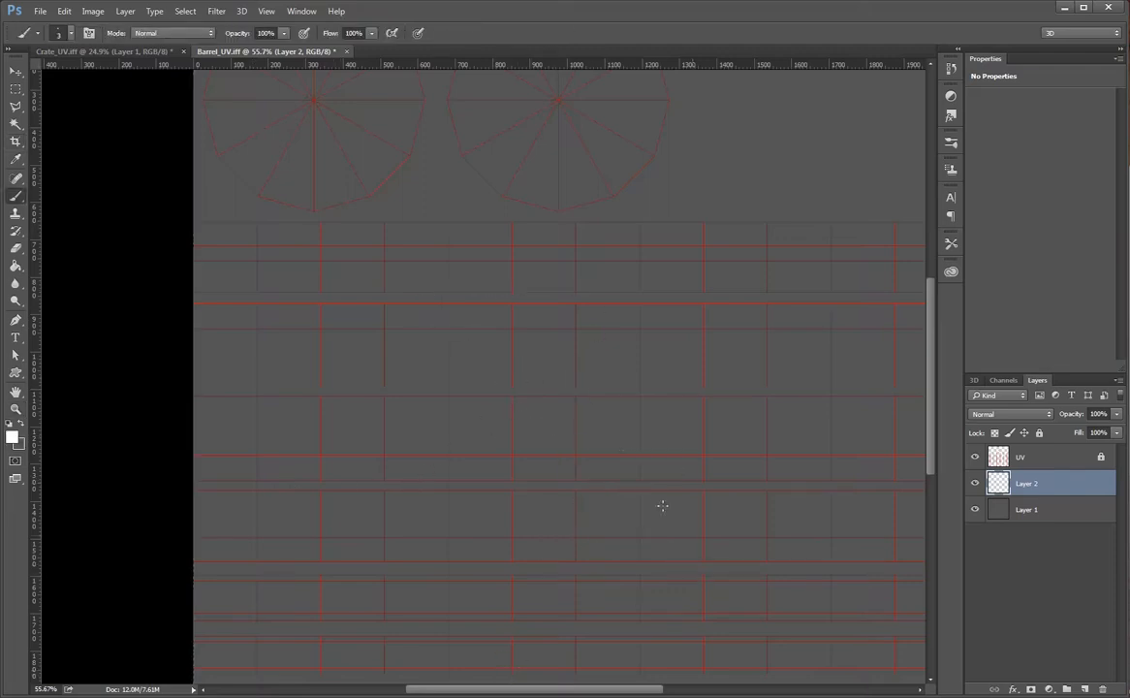
{"action": "key", "text": "z"}
{"action": "left_click_drag", "start_coordinate": [588, 429], "coordinate": [558, 429], "text": "alt"}
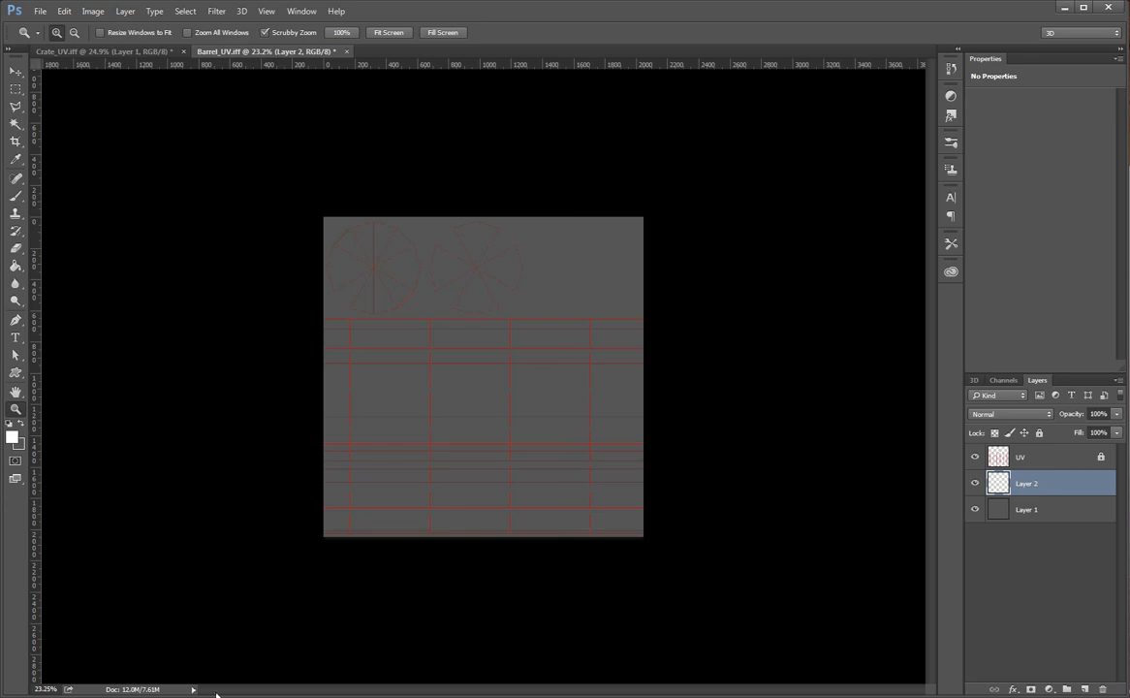
Switch to Maya, return the barrel from component selection to object mode and deselect it
{"action": "left_click", "coordinate": [185, 695]}
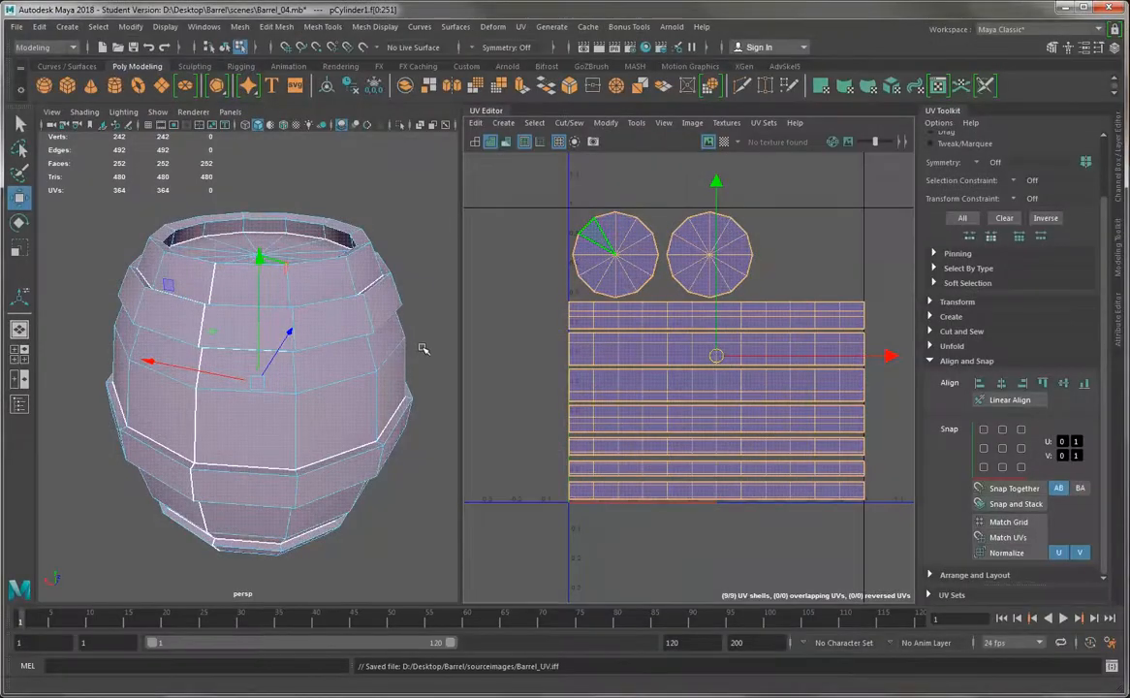
{"action": "left_click", "coordinate": [424, 349]}
{"action": "right_click_drag", "start_coordinate": [234, 322], "coordinate": [306, 303]}
{"action": "left_click", "coordinate": [438, 245]}
{"action": "right_click_drag", "start_coordinate": [423, 269], "coordinate": [329, 313], "text": "alt"}
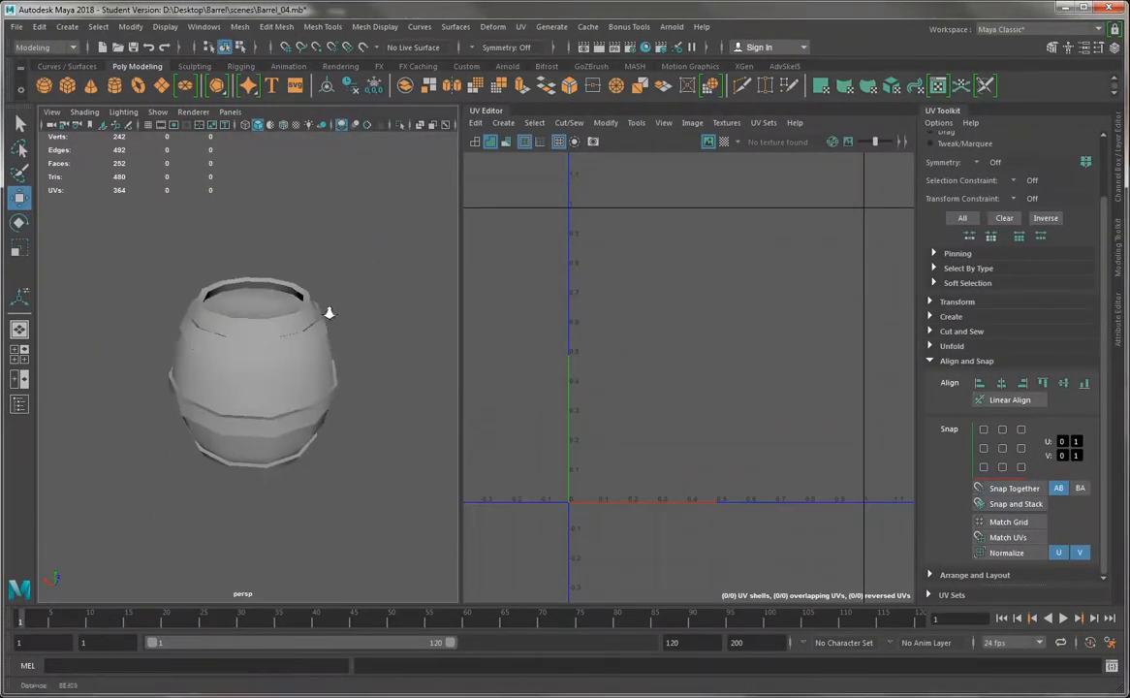
{"action": "left_click_drag", "start_coordinate": [330, 314], "coordinate": [260, 353], "text": "alt"}
{"action": "right_click_drag", "start_coordinate": [260, 353], "coordinate": [235, 280], "text": "alt"}
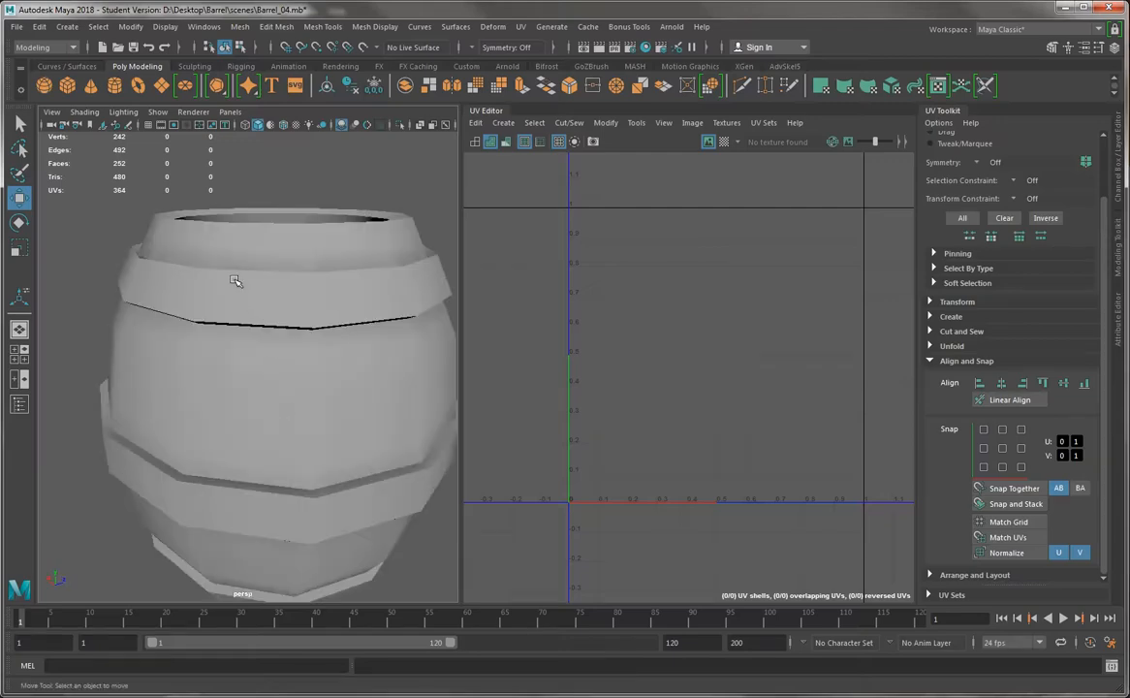
Select the barrel and examine the UV seam edges around its rim, bands and lower body from several sides
{"action": "left_click", "coordinate": [234, 280]}
{"action": "left_click_drag", "start_coordinate": [235, 280], "coordinate": [222, 373], "text": "alt"}
{"action": "right_click_drag", "start_coordinate": [222, 373], "coordinate": [195, 377], "text": "alt"}
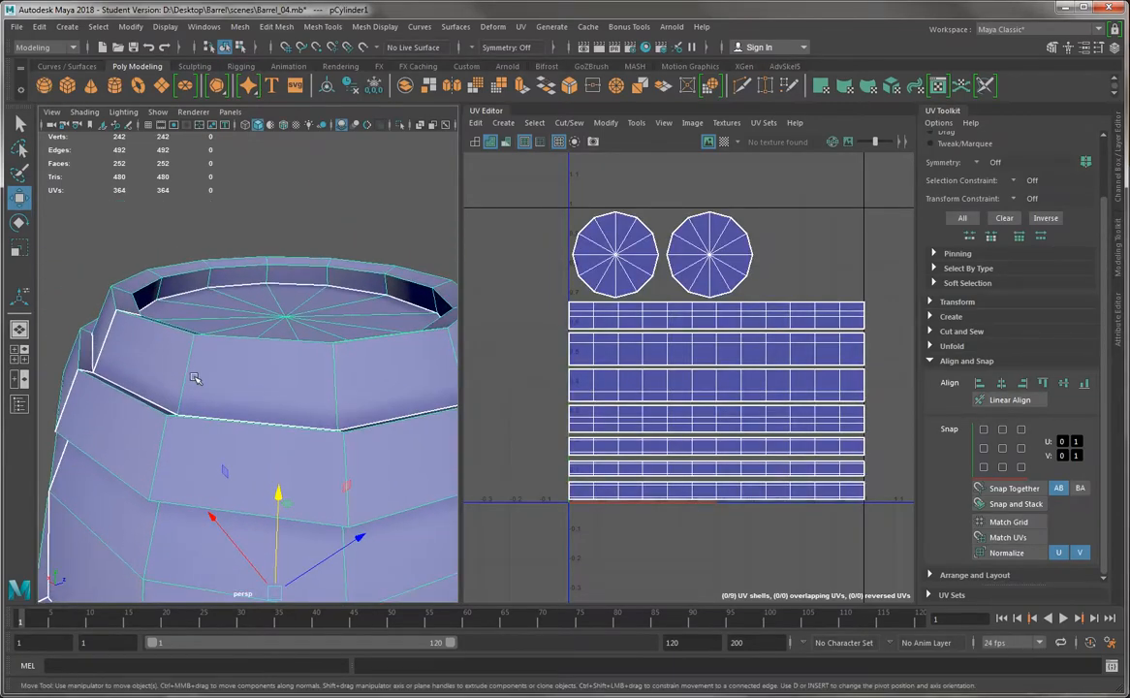
{"action": "right_click_drag", "start_coordinate": [214, 457], "coordinate": [219, 419], "text": "alt"}
{"action": "left_click_drag", "start_coordinate": [219, 419], "coordinate": [218, 431], "text": "alt"}
{"action": "right_click_drag", "start_coordinate": [218, 431], "coordinate": [257, 466], "text": "alt"}
{"action": "middle_click_drag", "start_coordinate": [257, 466], "coordinate": [283, 396], "text": "alt"}
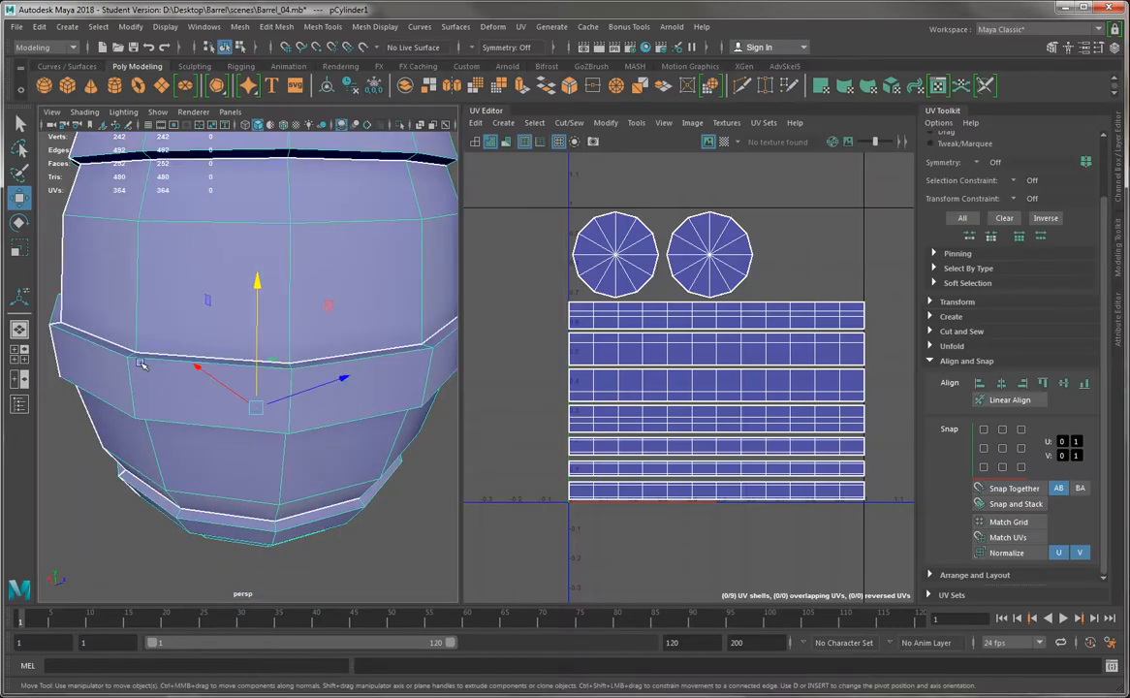
{"action": "left_click_drag", "start_coordinate": [337, 329], "coordinate": [225, 356], "text": "alt"}
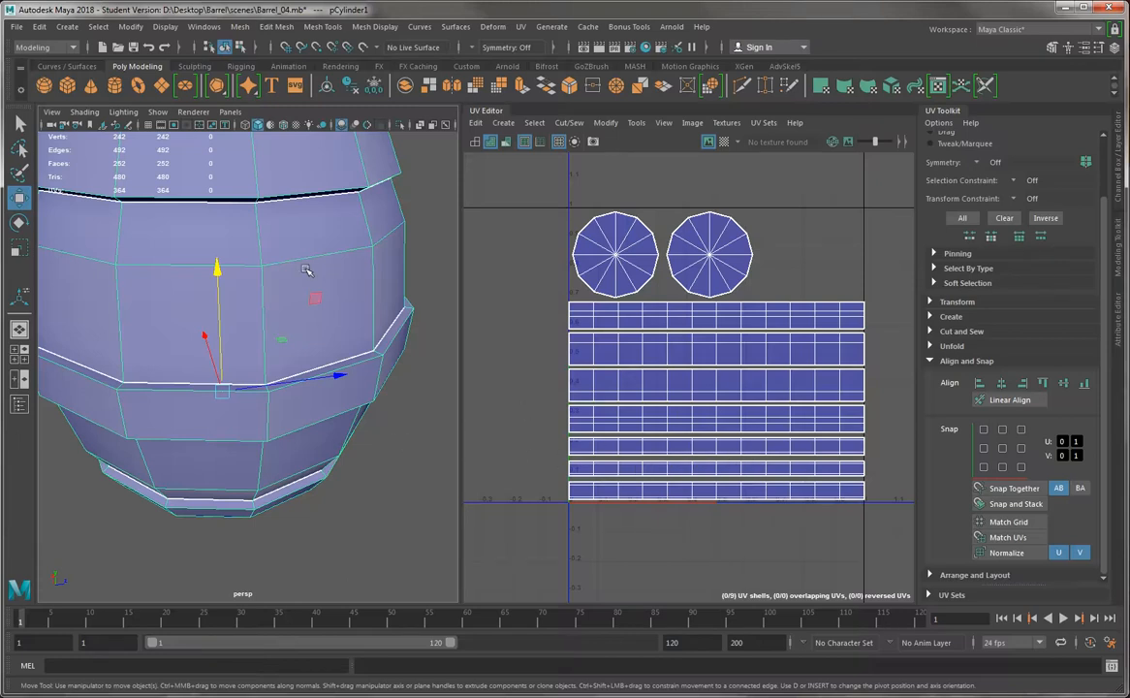
{"action": "right_click_drag", "start_coordinate": [295, 318], "coordinate": [205, 291], "text": "alt"}
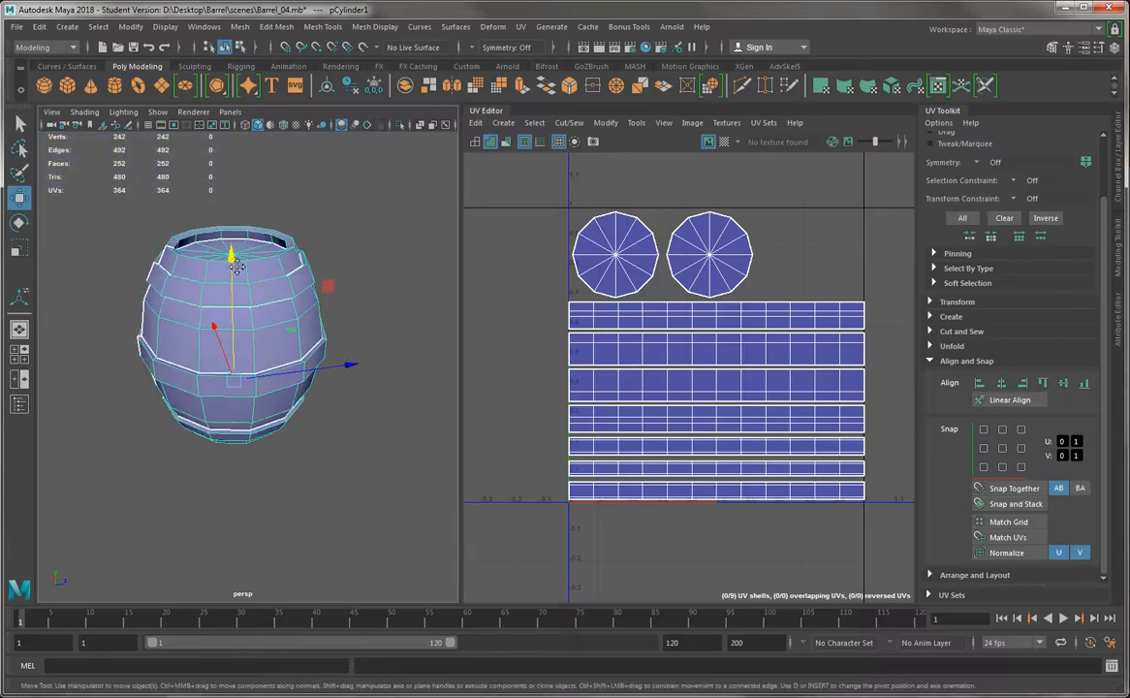
{"action": "middle_click_drag", "start_coordinate": [206, 291], "coordinate": [225, 328], "text": "alt"}
Save the scene as Barrel_05.mb in the Barrel project's scenes folder
{"action": "left_click", "coordinate": [16, 26]}
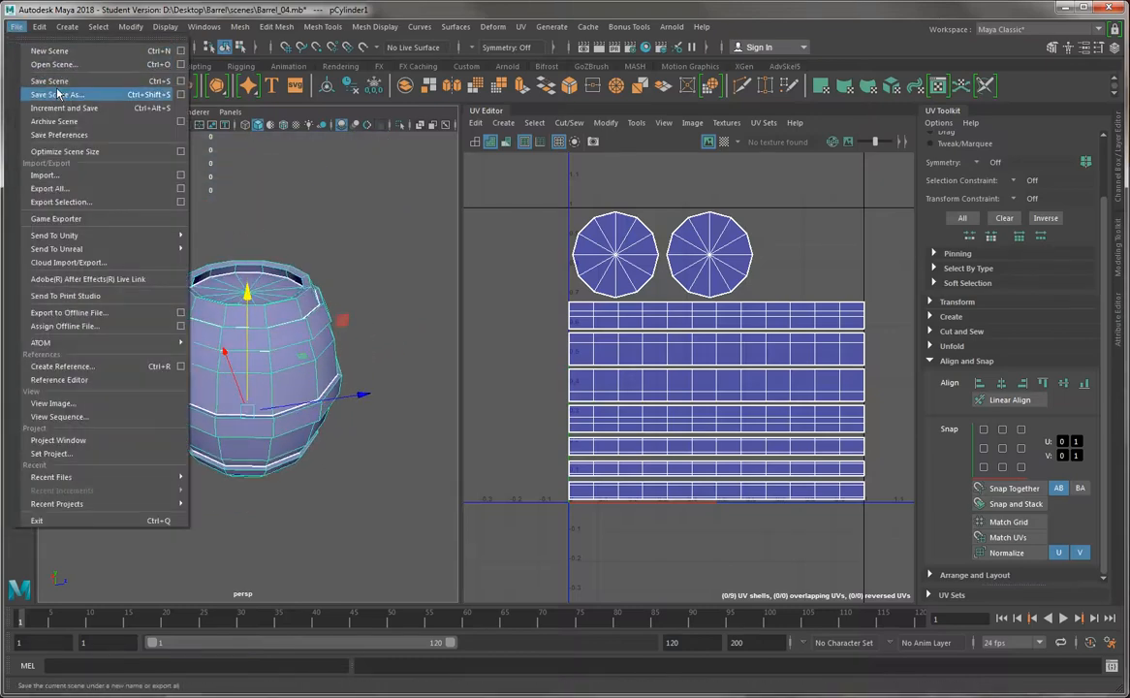
{"action": "left_click", "coordinate": [54, 88]}
{"action": "left_click", "coordinate": [343, 485]}
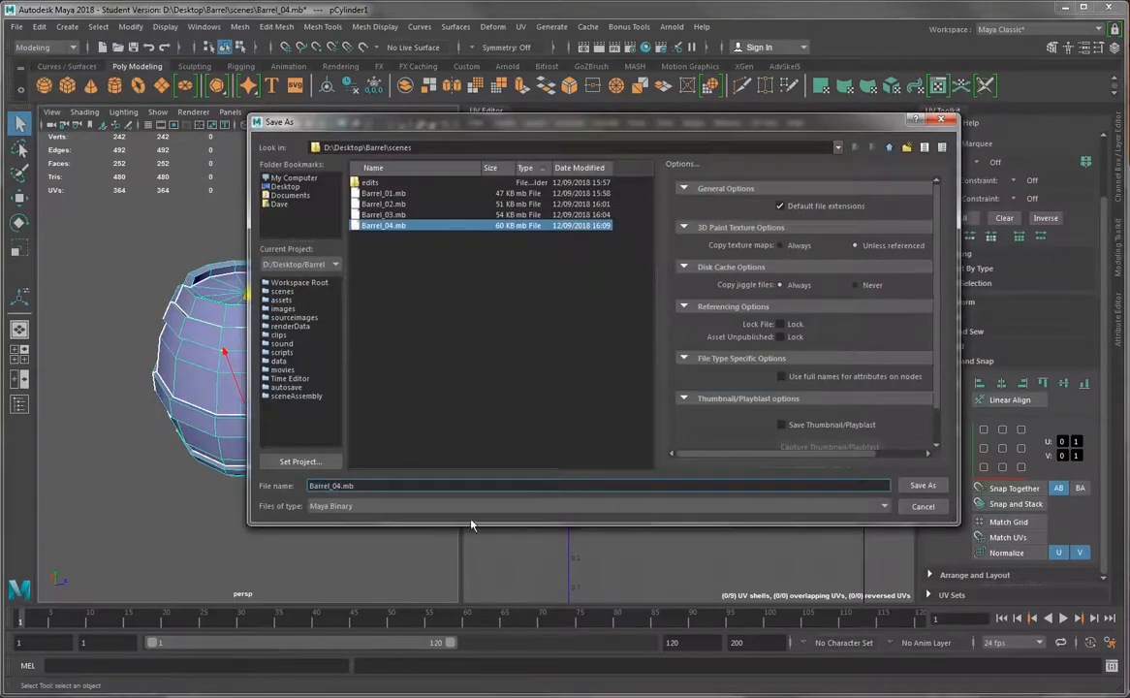
{"action": "key", "text": "BackSpace"}
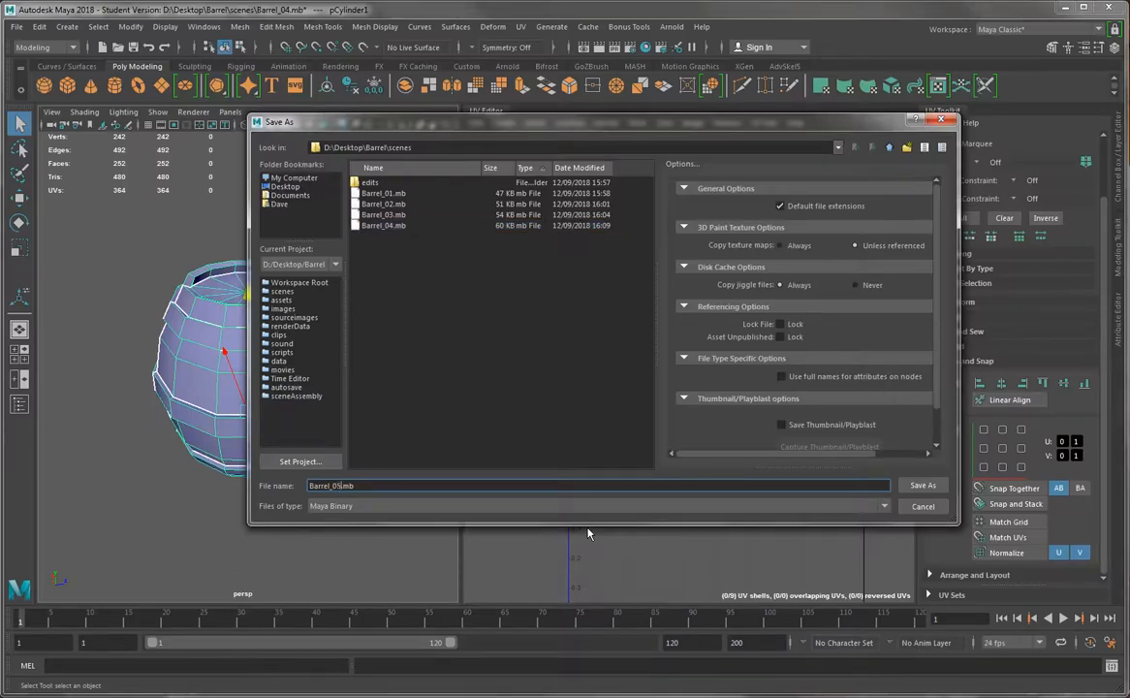
{"action": "key", "text": "Return"}
{"action": "key", "text": "Return"}
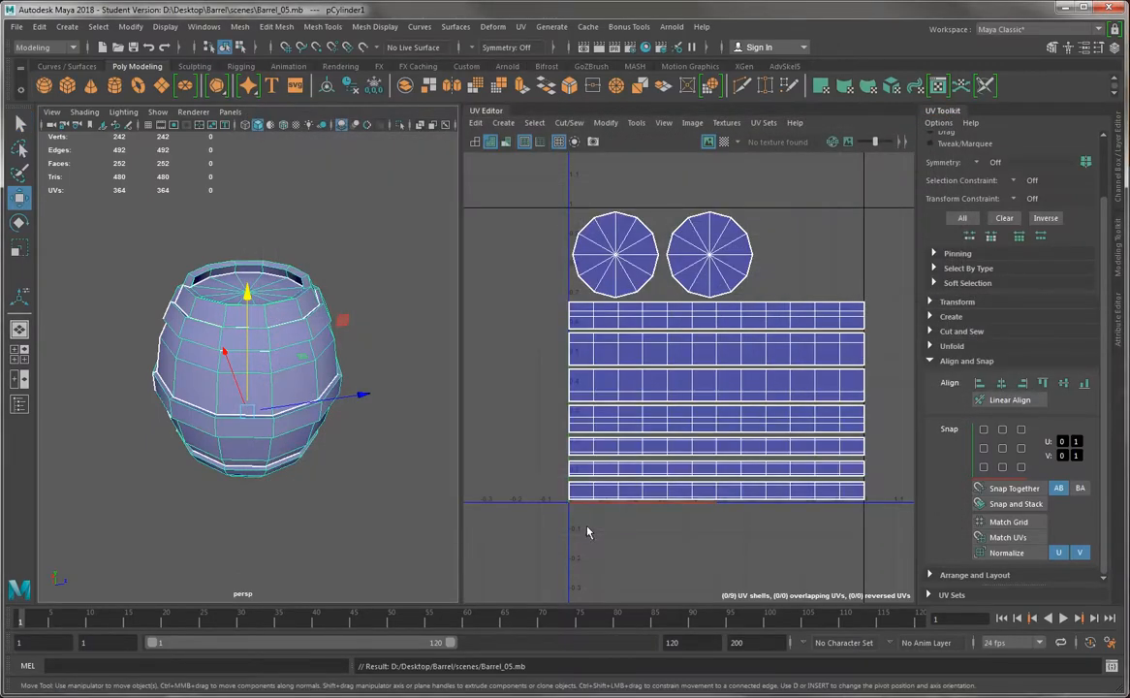